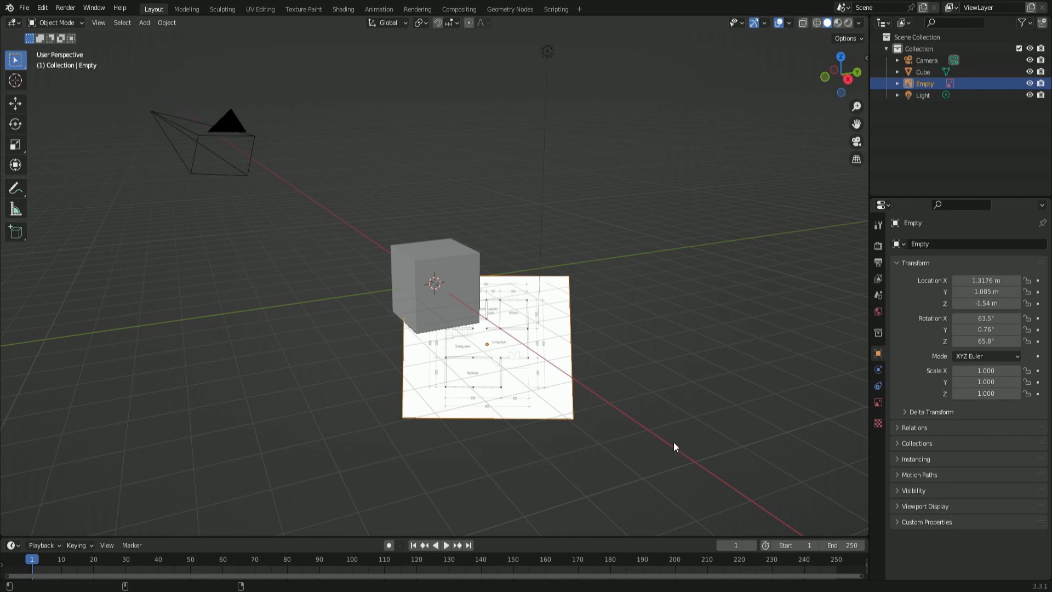
- Delete the default cube from the scene
middle_click_drag(622, 337, 529, 277)
left_click(452, 253)
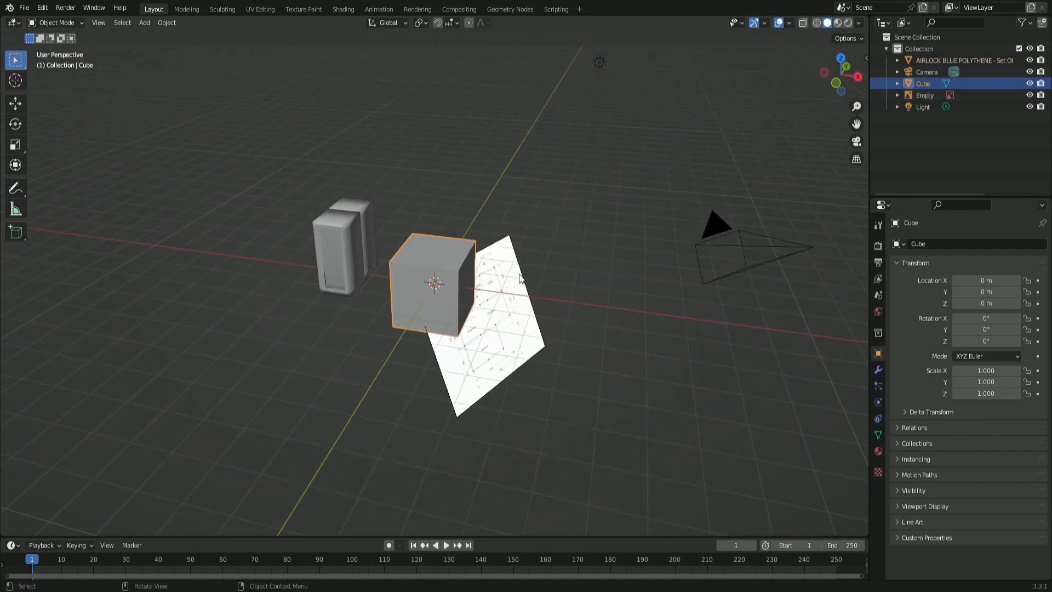
key("Delete")
- Set the floor plan reference image's rotation to 90° on X, 0° on Y and 0° on Z
left_click(492, 265)
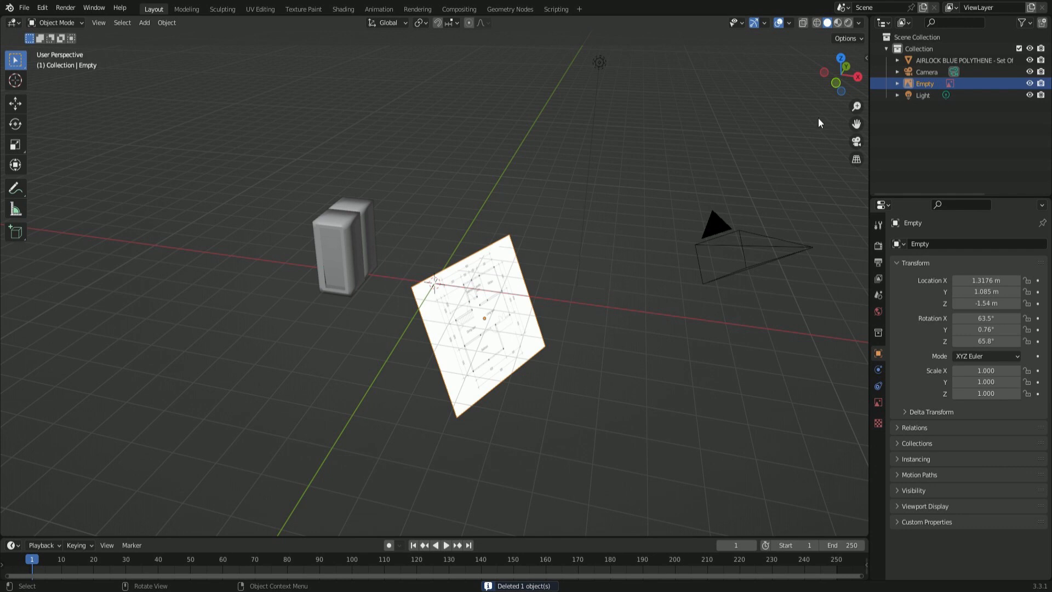
left_click(866, 58)
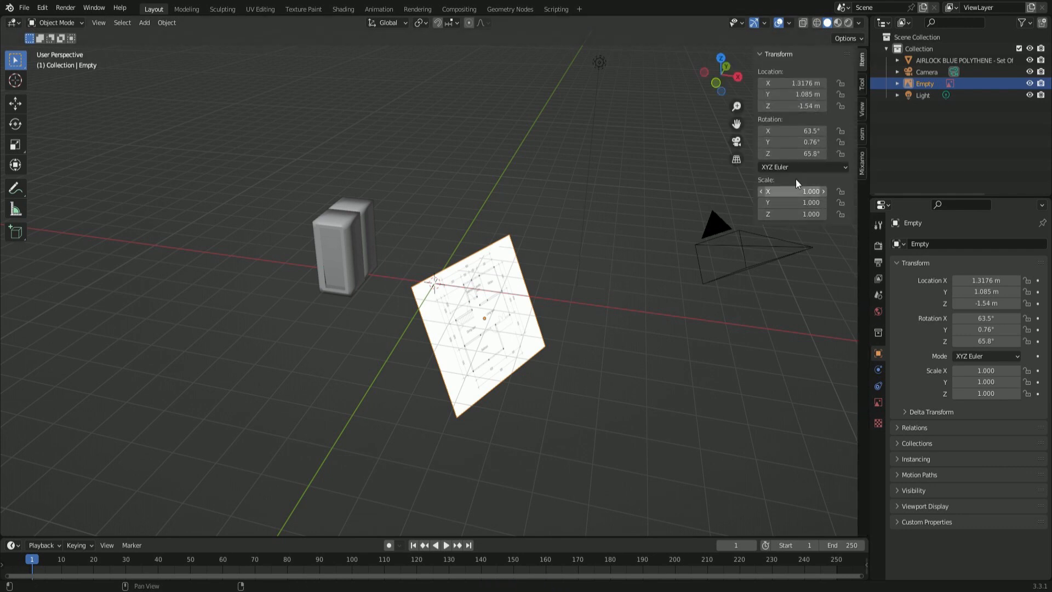
left_click(801, 132)
type("9")
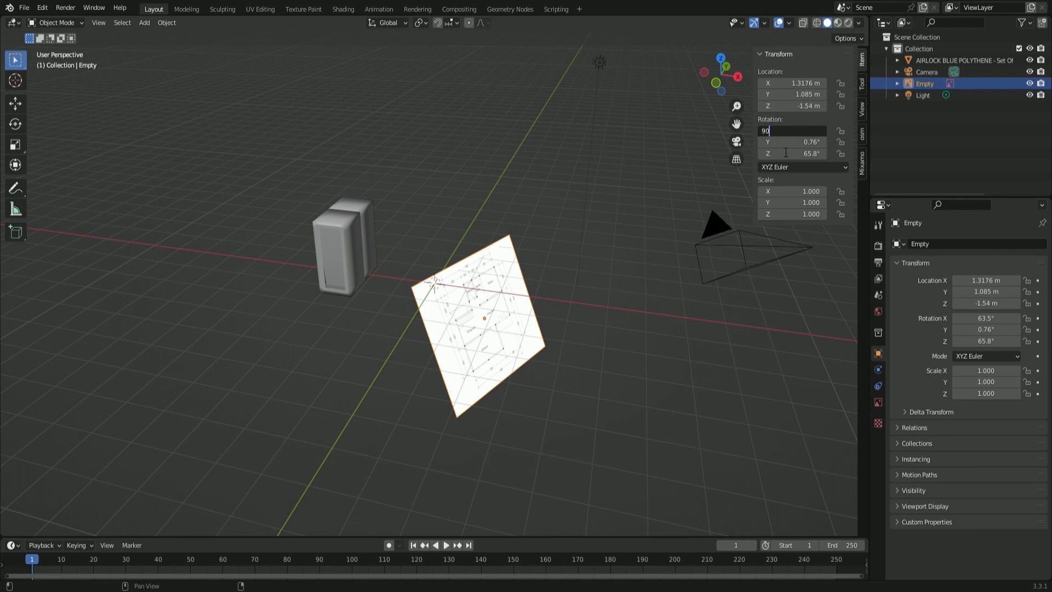
type("0")
key("Tab")
type("0")
key("Tab")
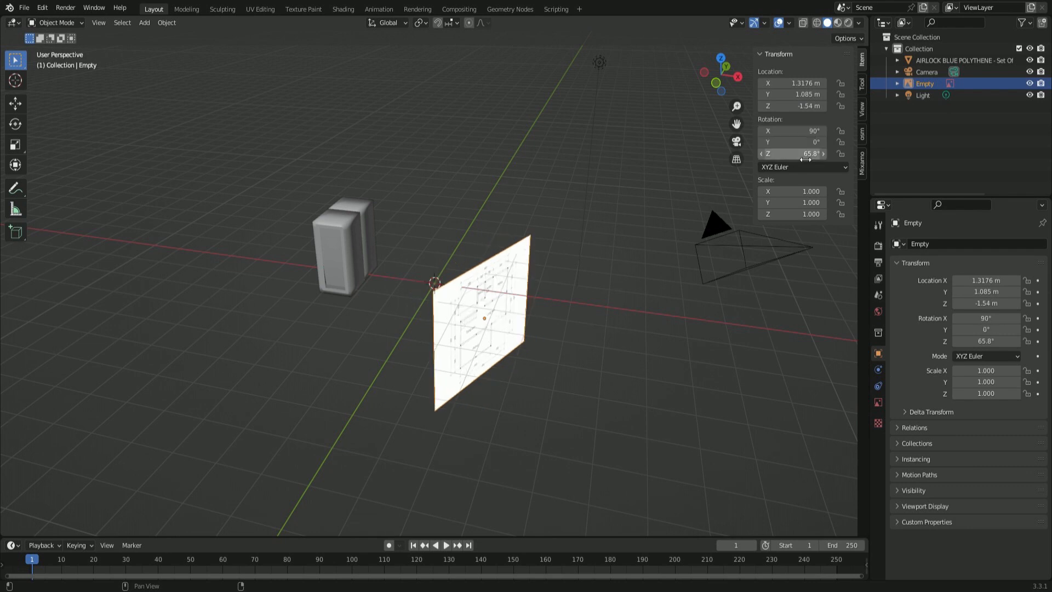
type("0")
key("Return")
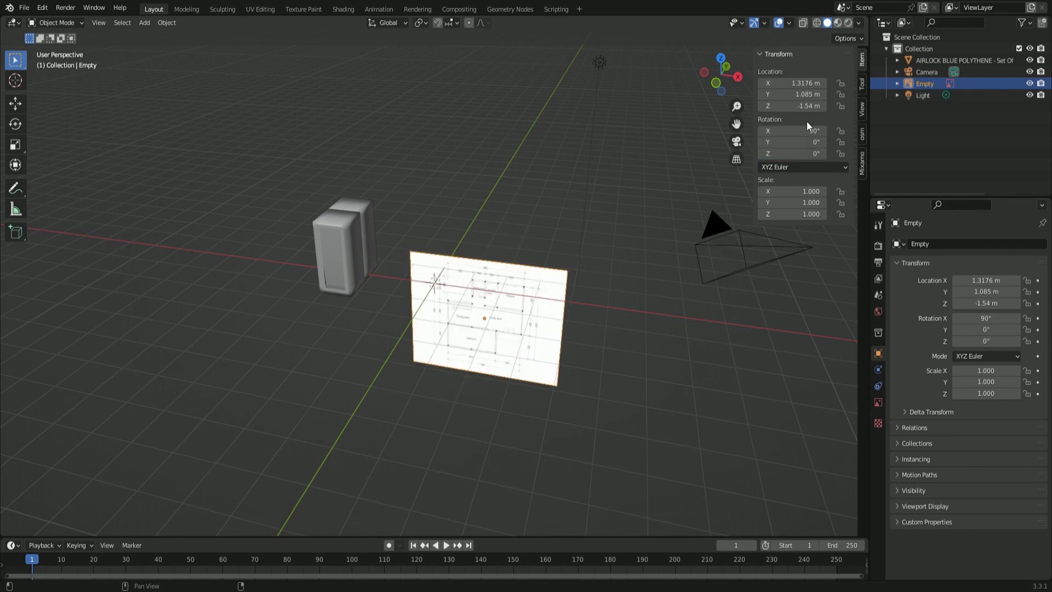
- Rotate the floor plan image 90° about the X axis, followed by another 180° about X, to lay it flat
type("r")
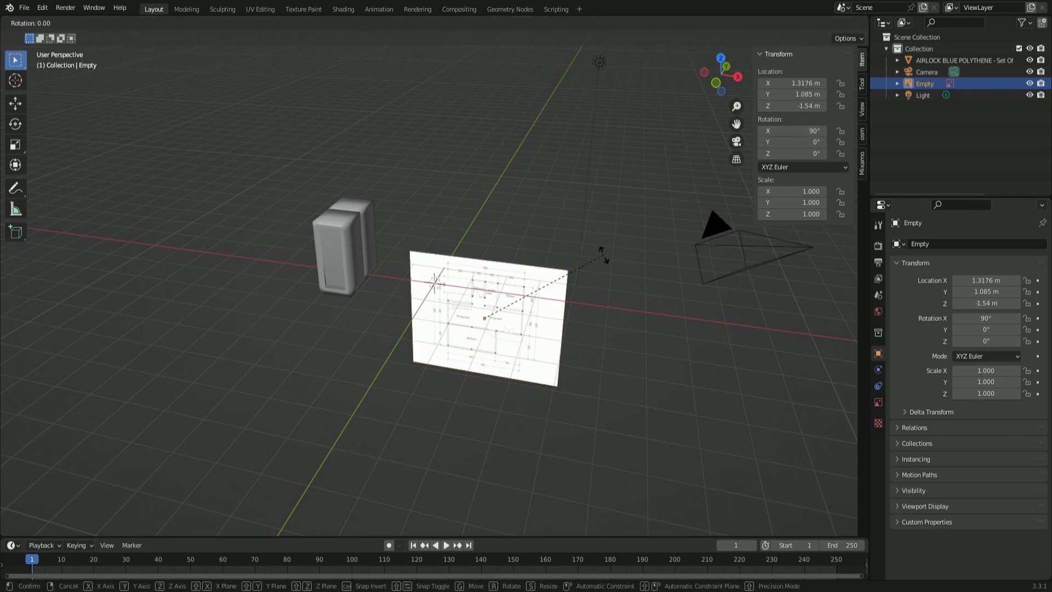
type("x90")
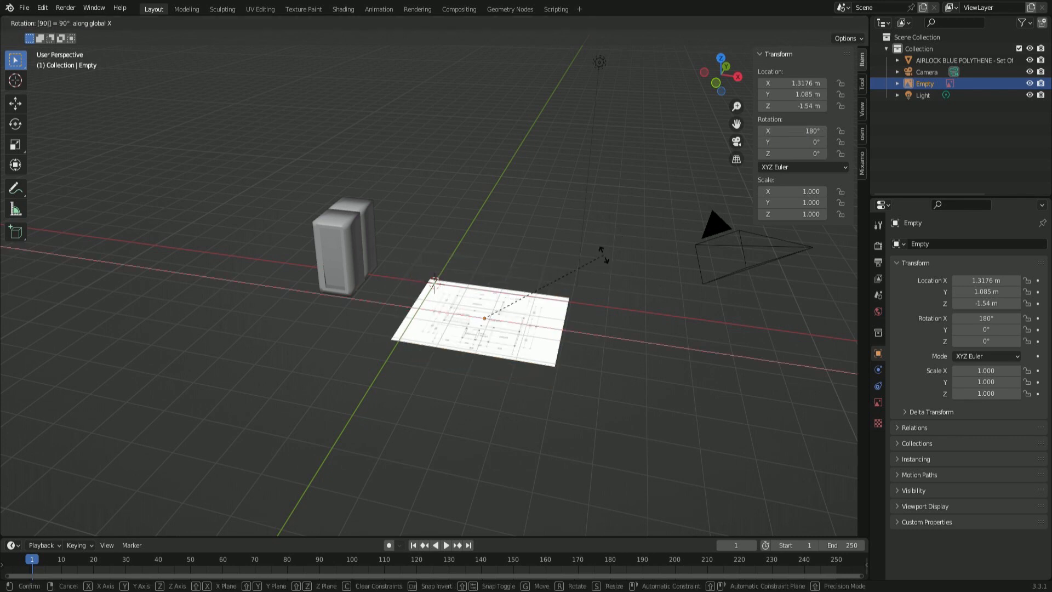
key("Return")
type("rx180")
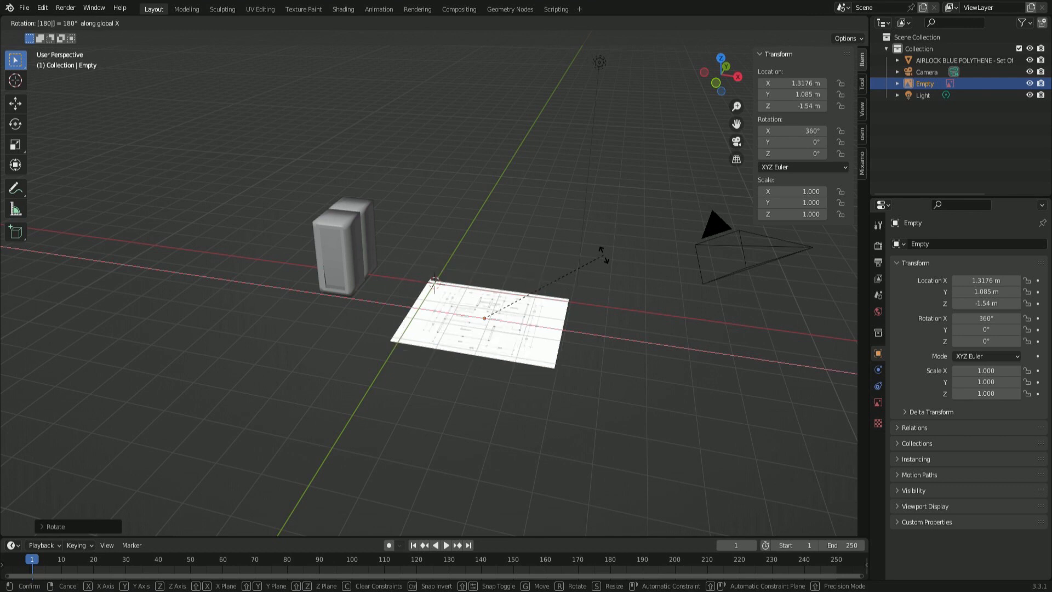
key("Return")
- Raise the floor plan image along the Z axis to about 0.02 m, close to ground level
middle_click_drag(620, 255, 524, 263)
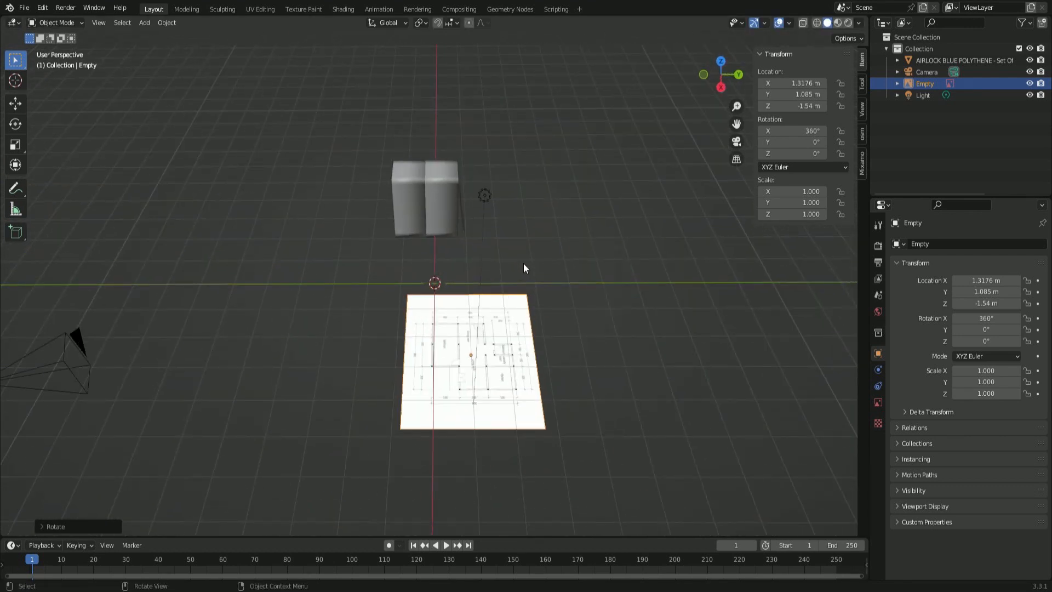
key("g")
key("z")
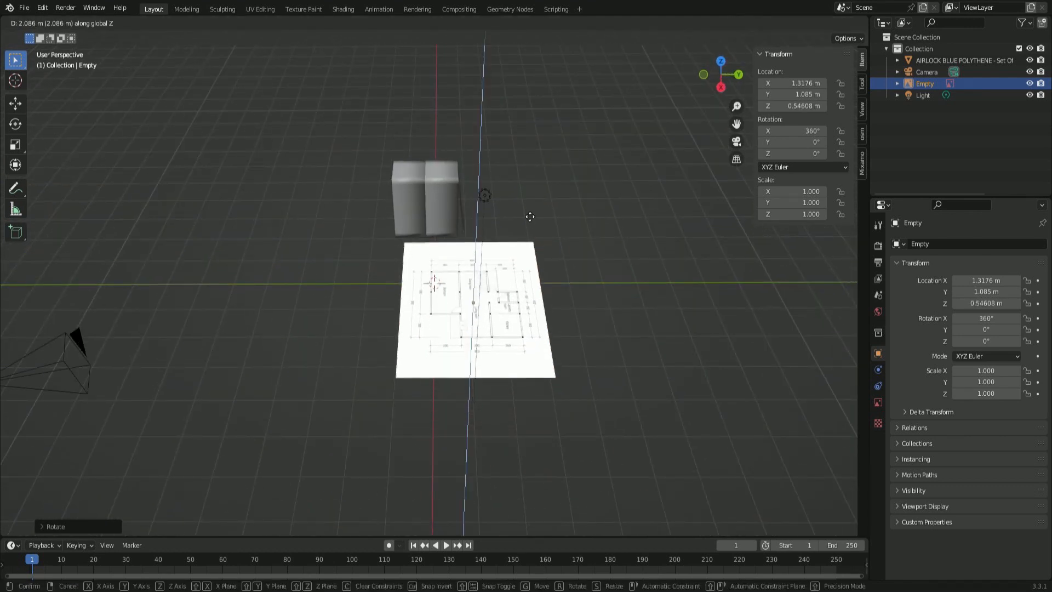
left_click(517, 233)
scroll(518, 278, "up", 4)
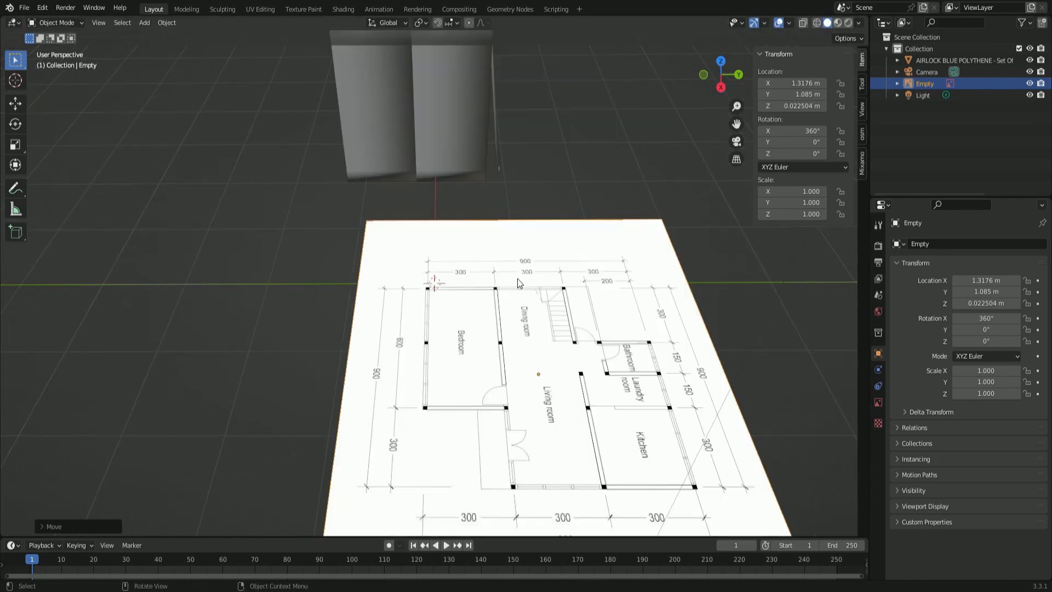
middle_click_drag(519, 278, 566, 304)
scroll(565, 305, "down", 2)
scroll(565, 305, "down", 4)
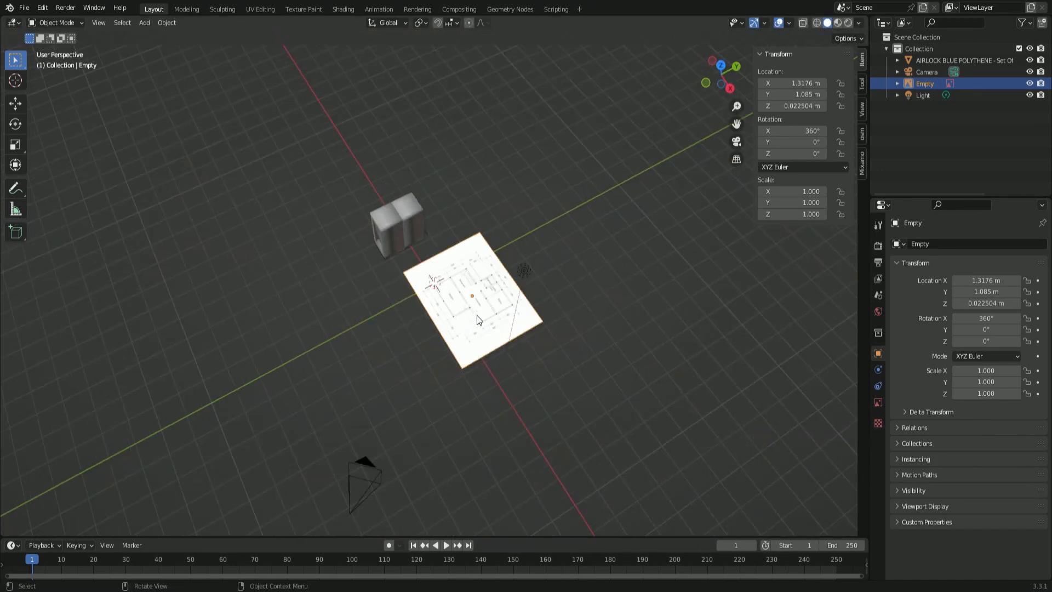
- Add a cube mesh at the origin in top view as a size reference over the floor plan
key("KP_7")
scroll(498, 310, "up", 1)
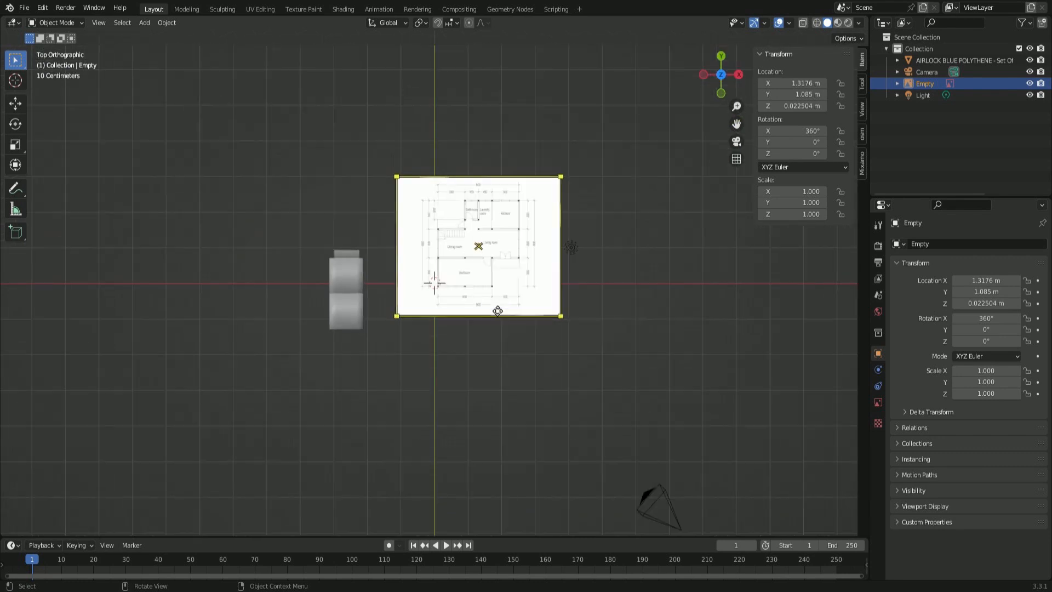
key("shift+a")
mouse_move(563, 318)
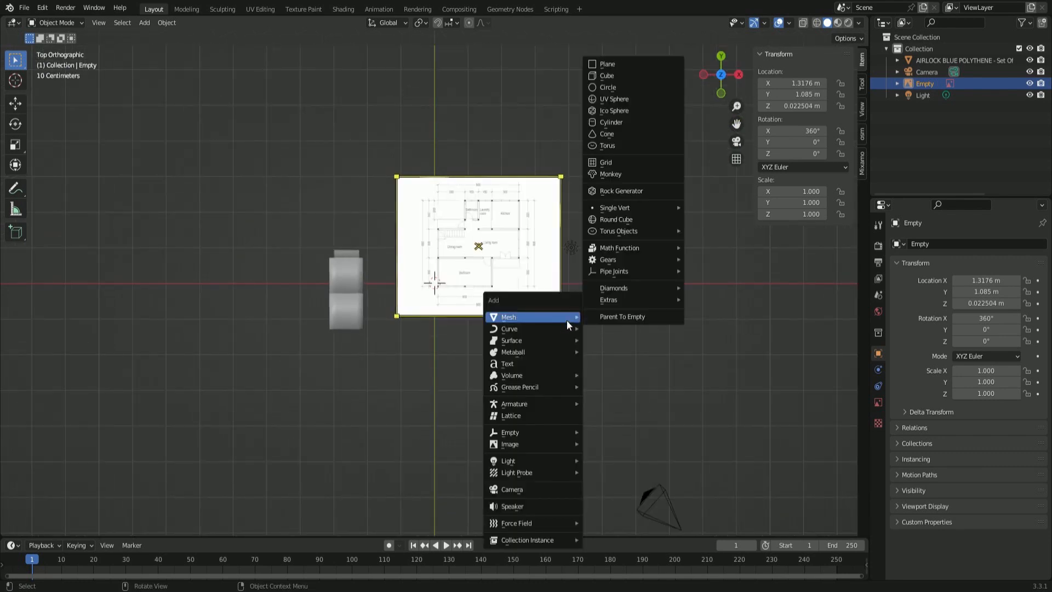
left_click(649, 77)
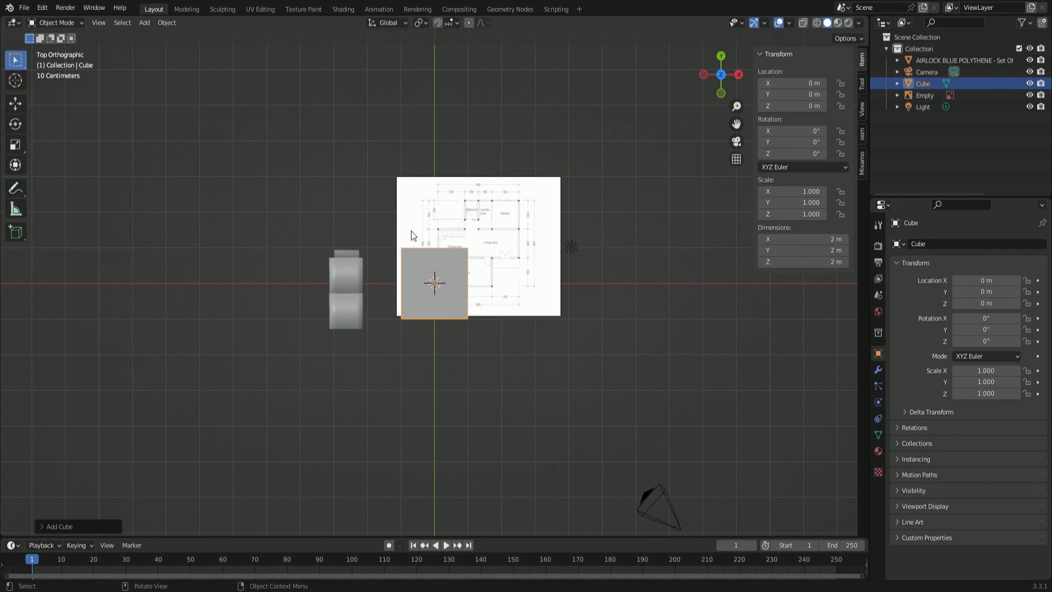
scroll(536, 247, "up", 6)
scroll(518, 203, "down", 1)
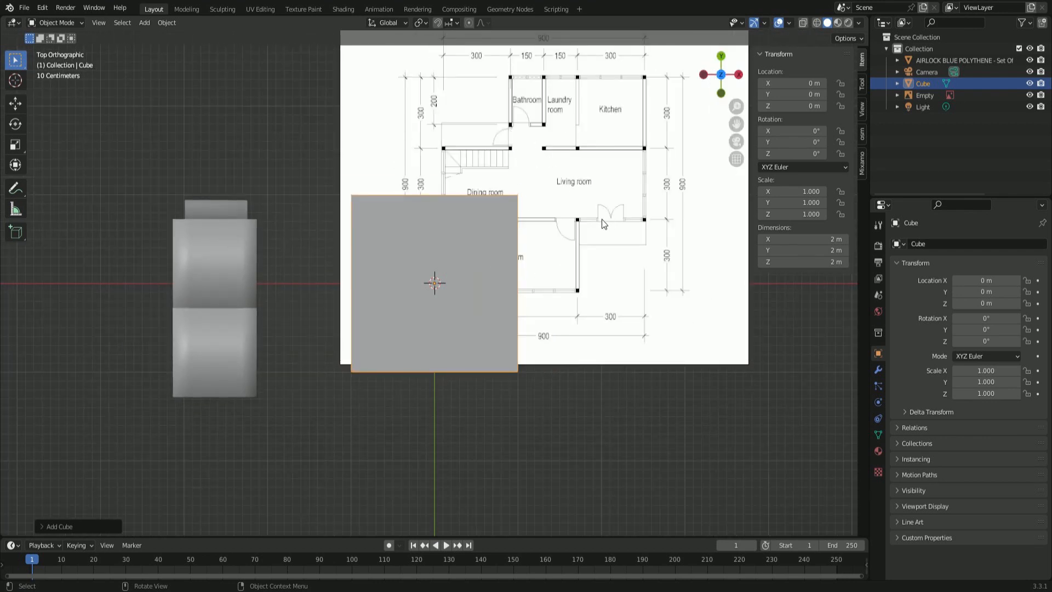
- Enlarge the floor plan image to a scale of about 3.13 and move it along X to about -2.46 m
left_click(612, 256)
key("s")
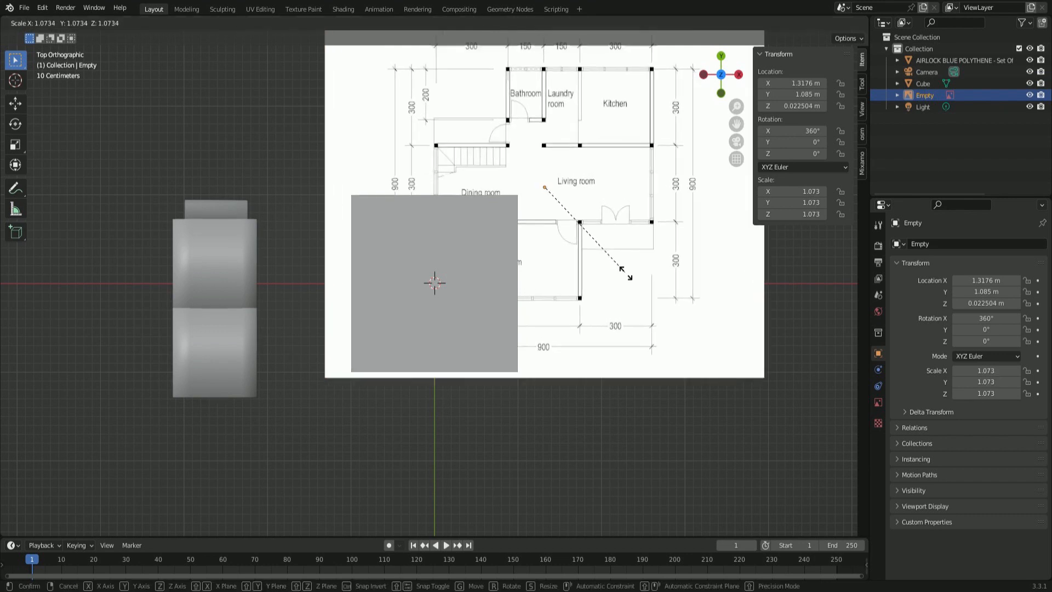
left_click(800, 409)
key("g")
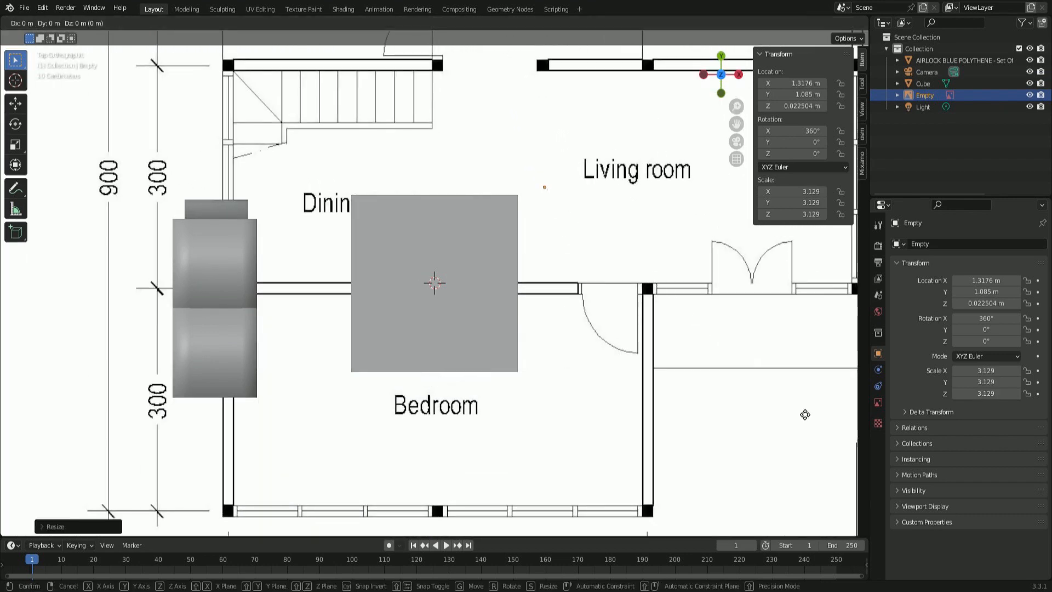
key("x")
left_click(488, 413)
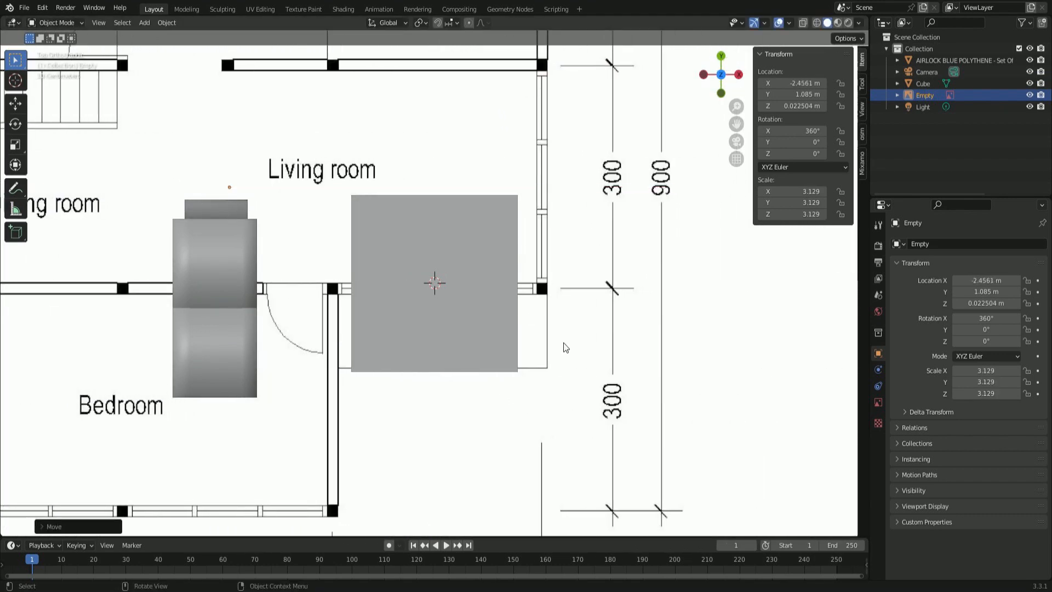
- Scale the floor plan image up to about 6.36 and move it along X to about -5.04 m
scroll(555, 334, "down", 6)
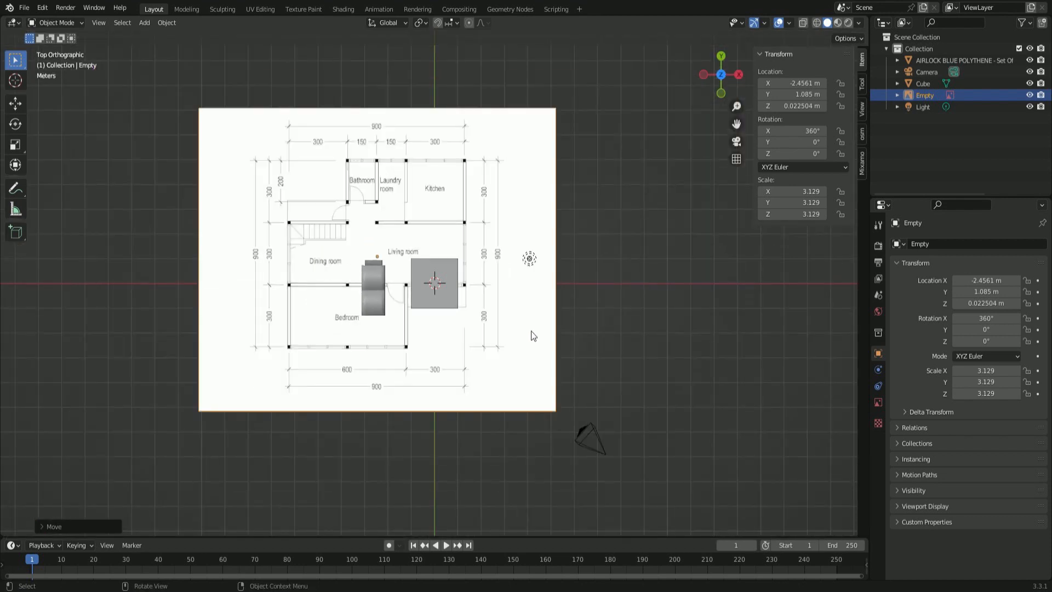
key("s")
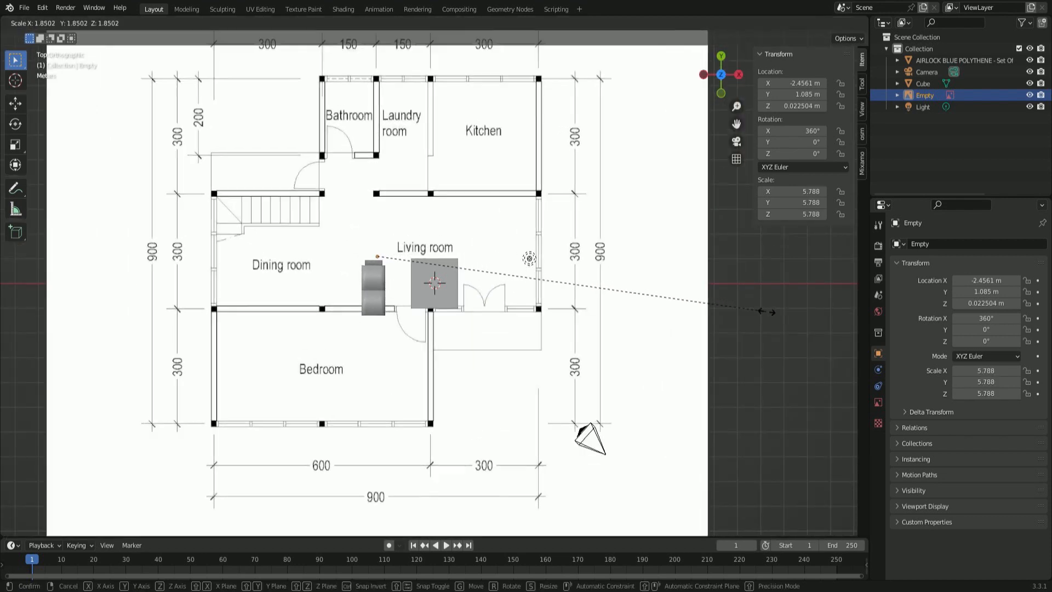
left_click(804, 320)
key("g")
key("x")
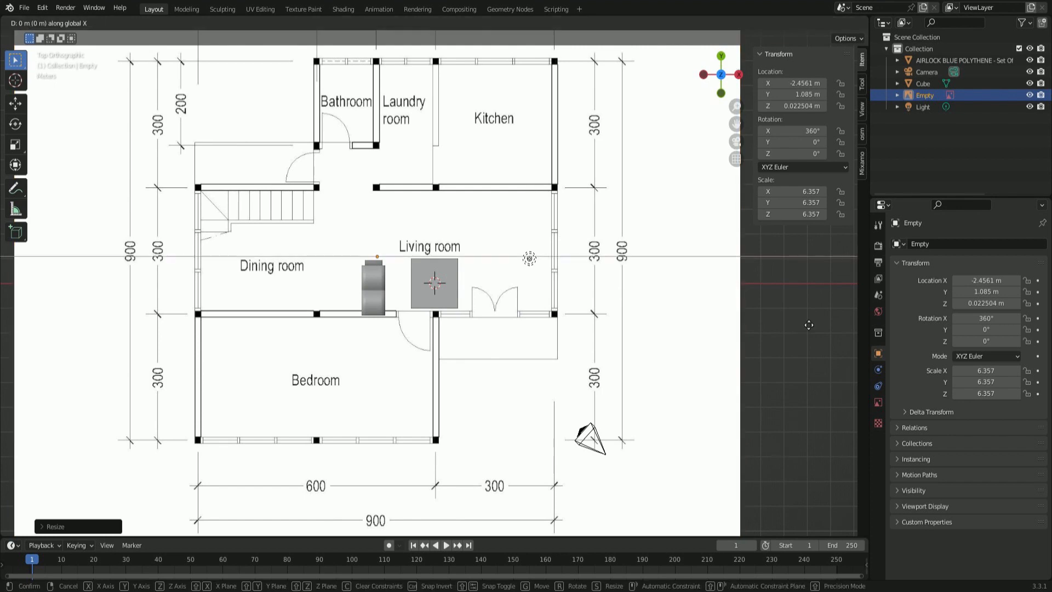
left_click(722, 308)
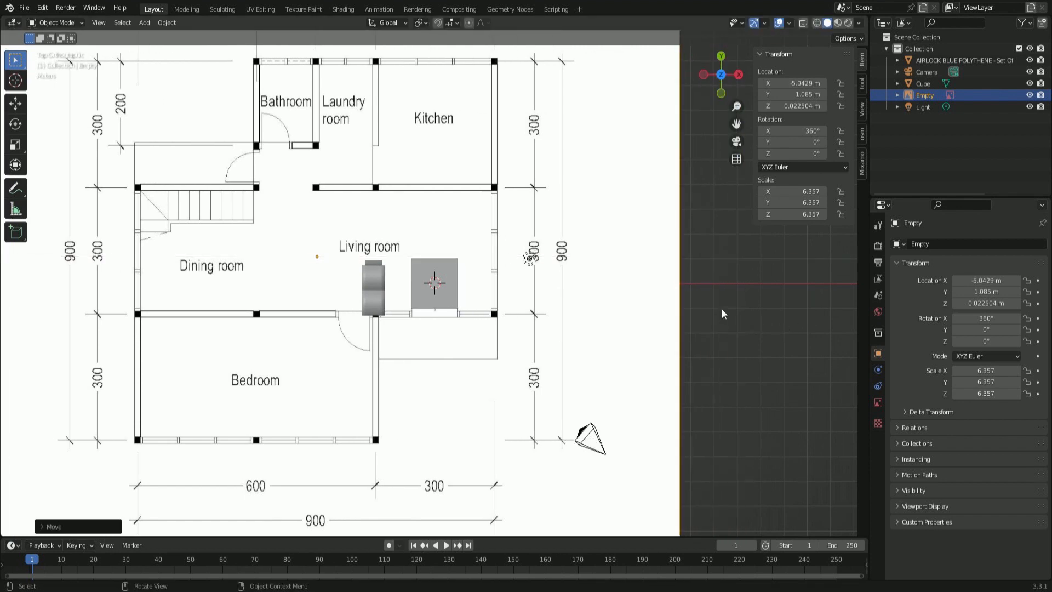
- Fit the plan's double door to the cube with a scale of about 6.5, X about -5.16 m and Y about 1.48 m
key("s")
left_click(731, 311)
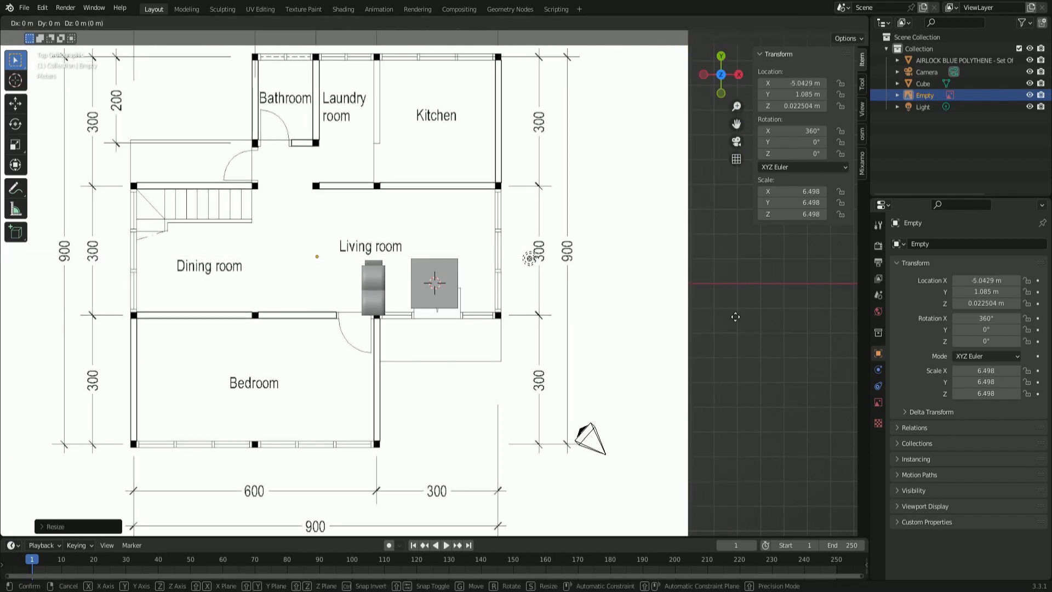
key("g")
key("x")
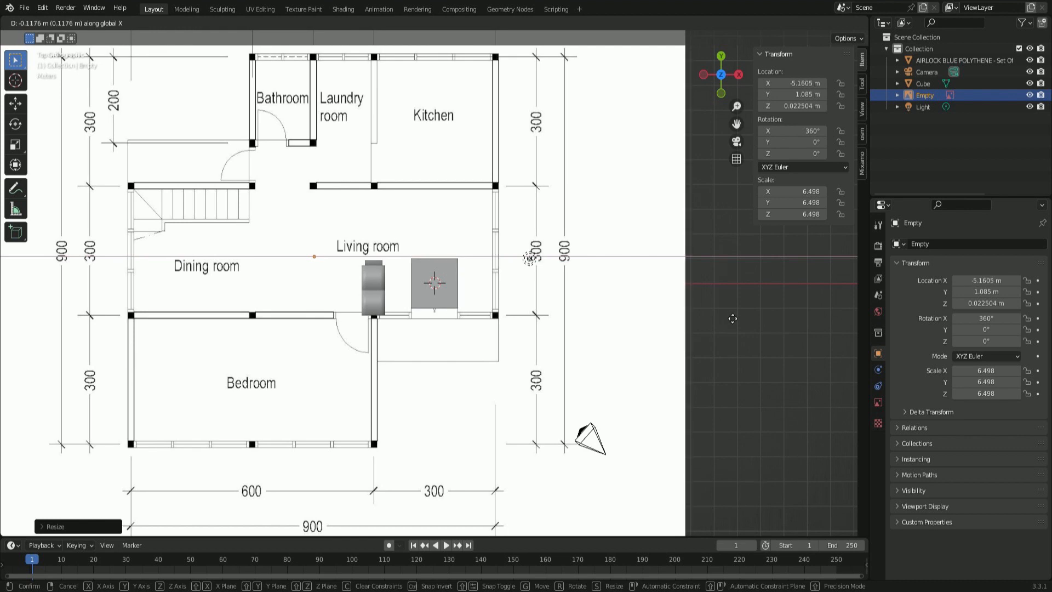
left_click(733, 318)
key("g")
key("y")
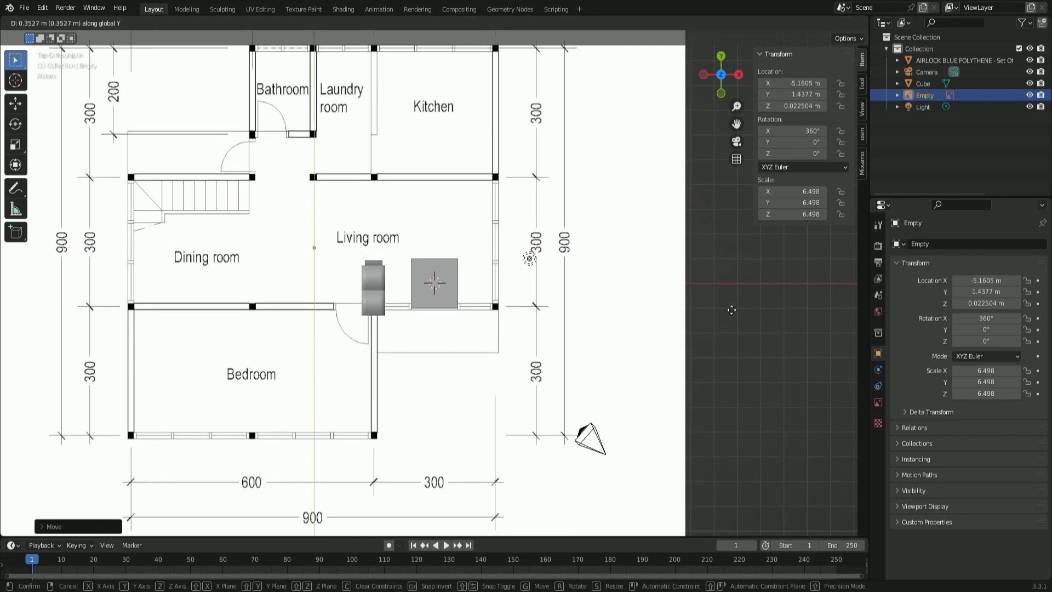
left_click(731, 308)
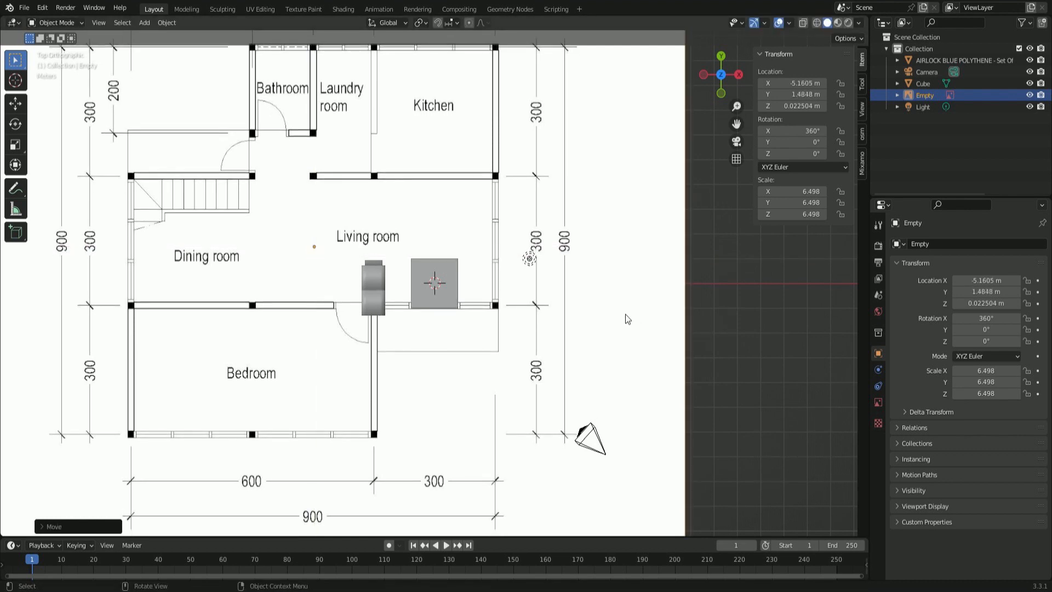
middle_click_drag(626, 314, 556, 246)
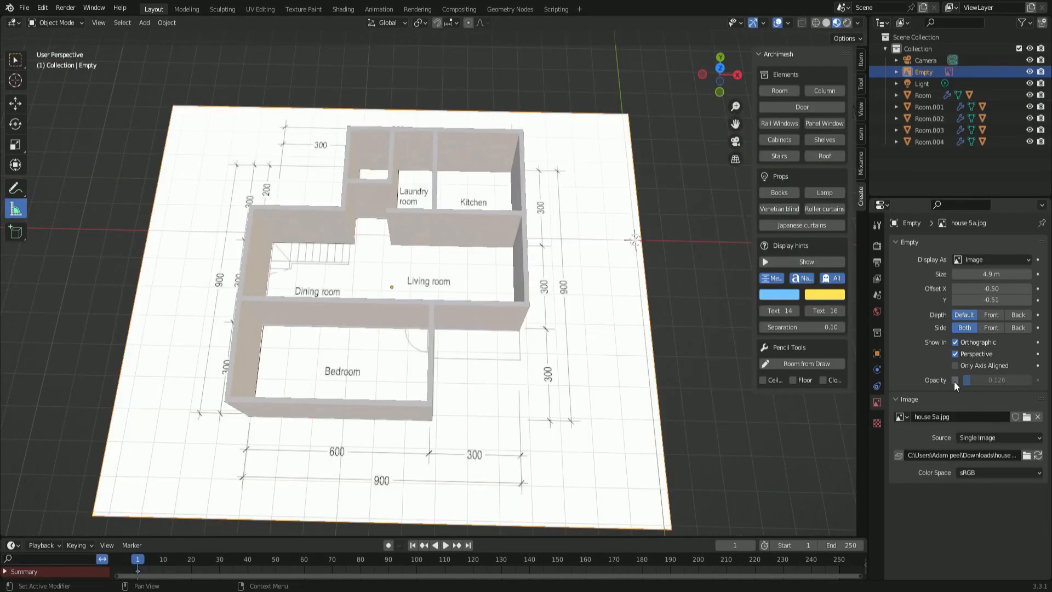
- Enable opacity on the floor plan image and set it to about 0.142
left_click(955, 381)
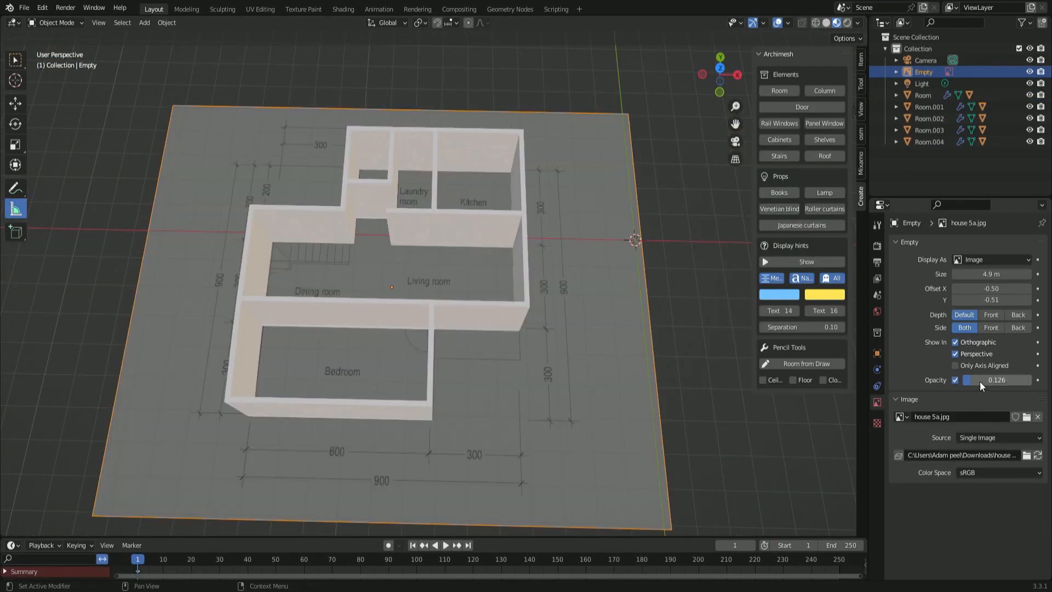
mouse_move(981, 382)
left_mouse_down()
mouse_move(1009, 382)
mouse_move(986, 382)
left_mouse_up()
middle_click_drag(605, 334, 612, 361)
key("KP_7")
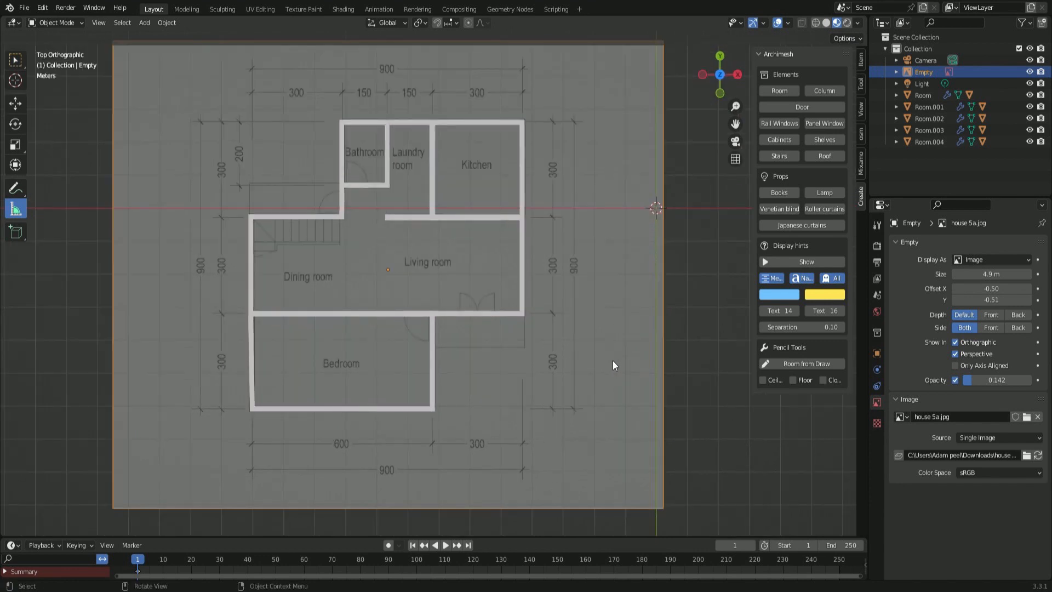
scroll(596, 311, "up", 2)
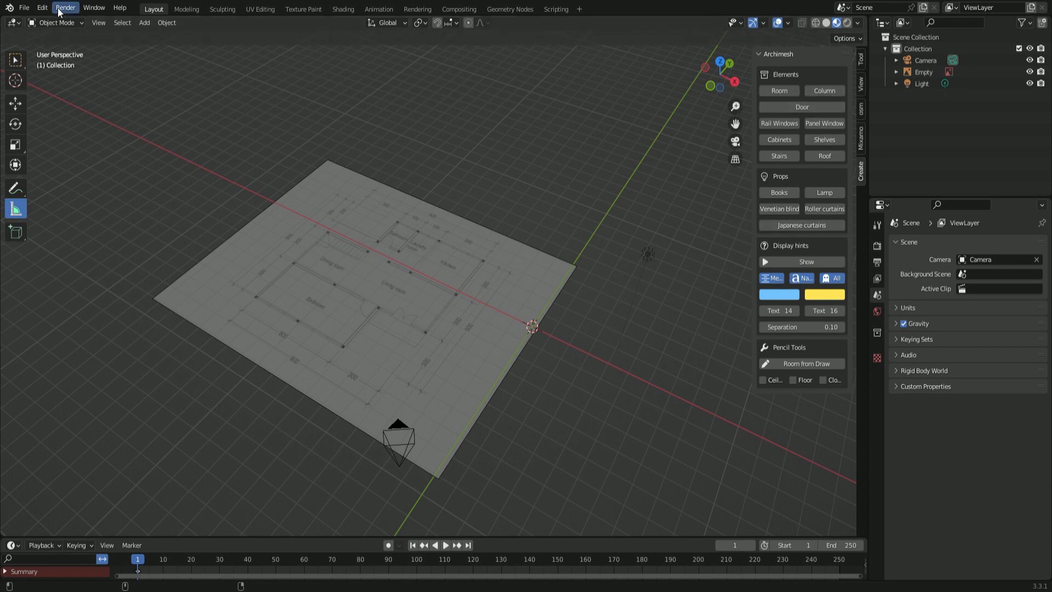
- Open the application preferences
left_click(42, 7)
left_click(66, 175)
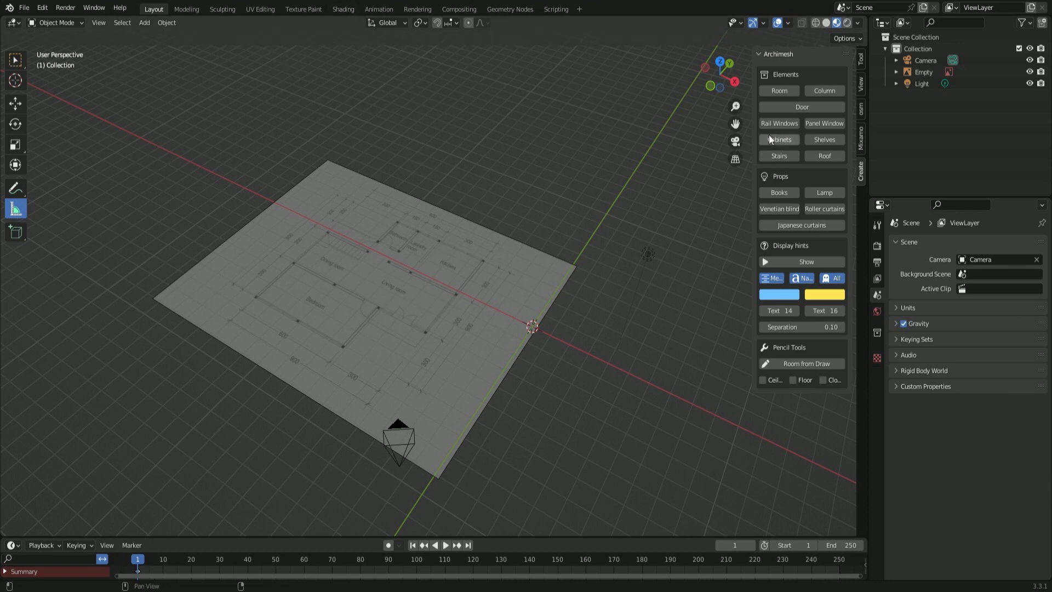
- Examine the floor plan image in front, right and top orthographic views at several zoom levels
middle_click_drag(647, 304, 558, 275)
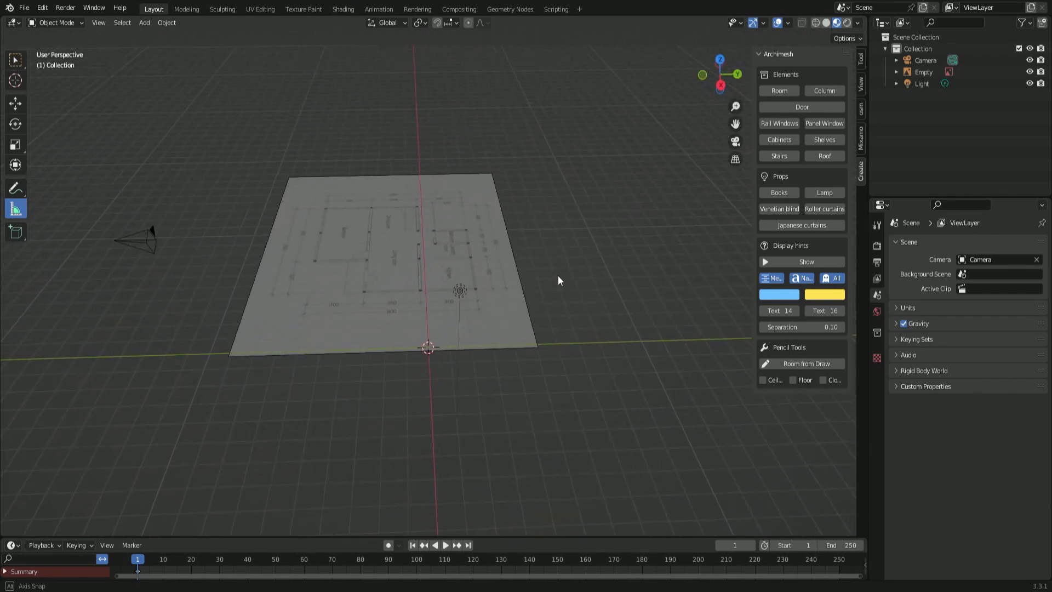
key("KP_1")
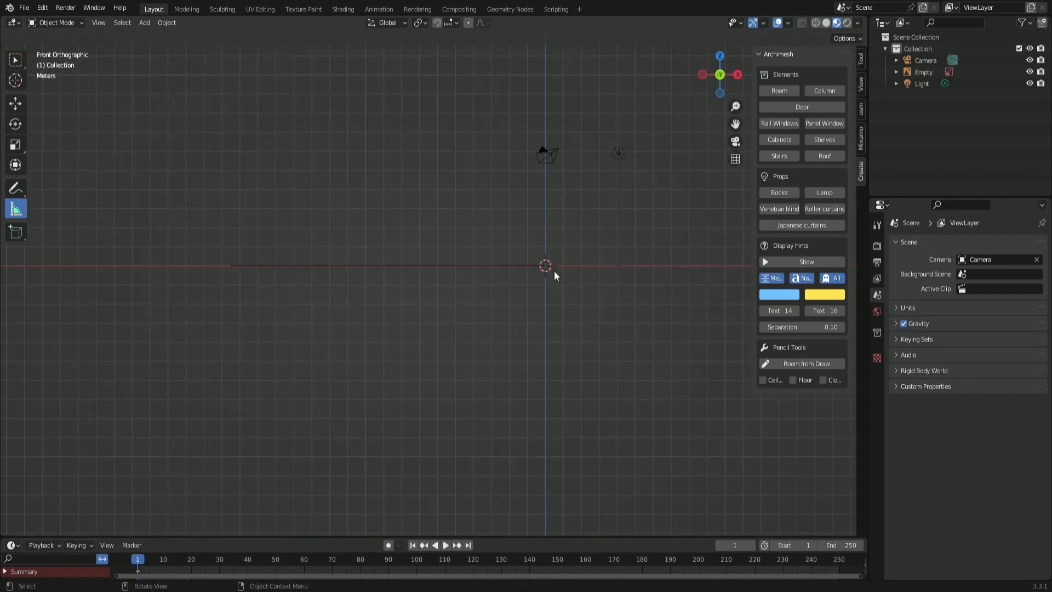
key("KP_3")
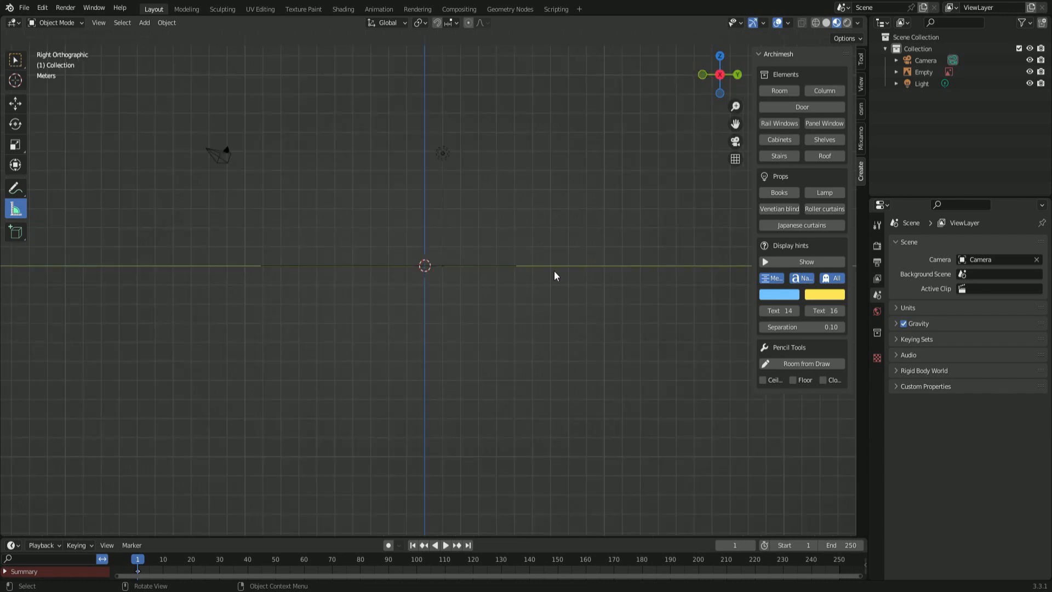
key("KP_7")
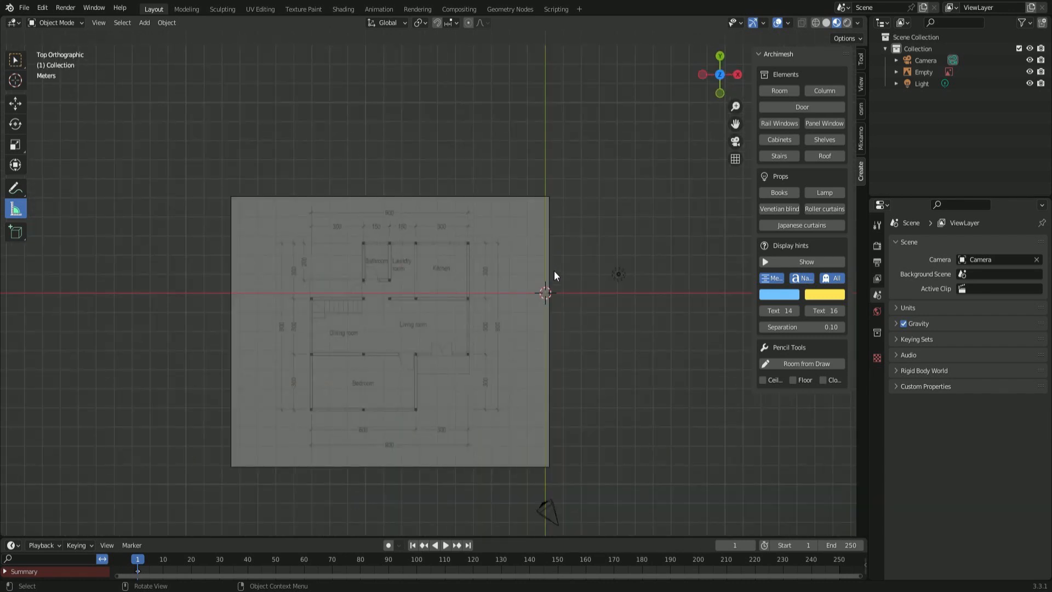
middle_click_drag(537, 342, 509, 262, "shift")
scroll(509, 262, "up", 1)
scroll(509, 261, "up", 1)
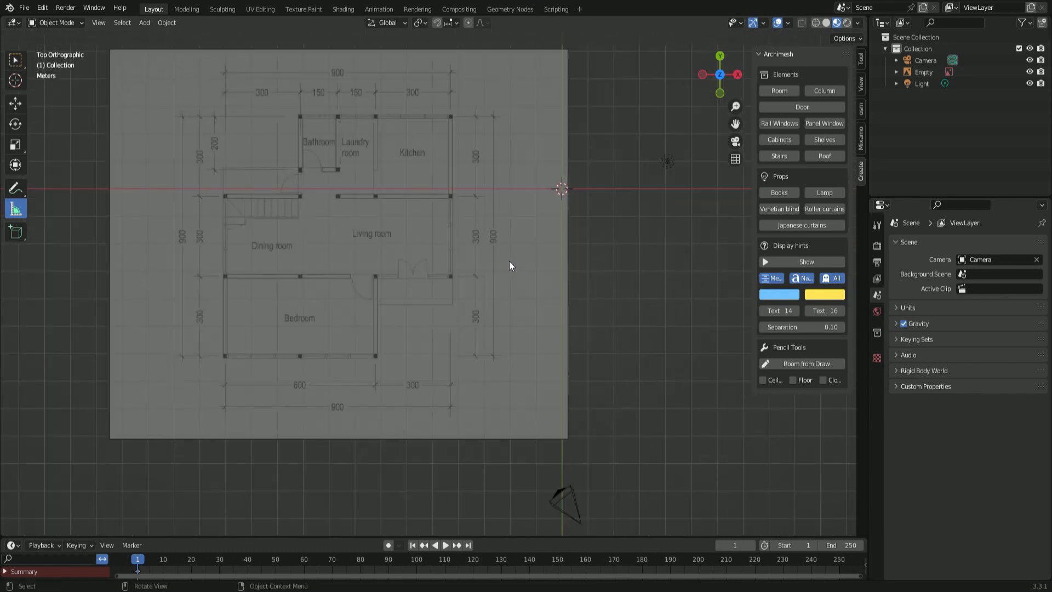
scroll(508, 261, "down", 2)
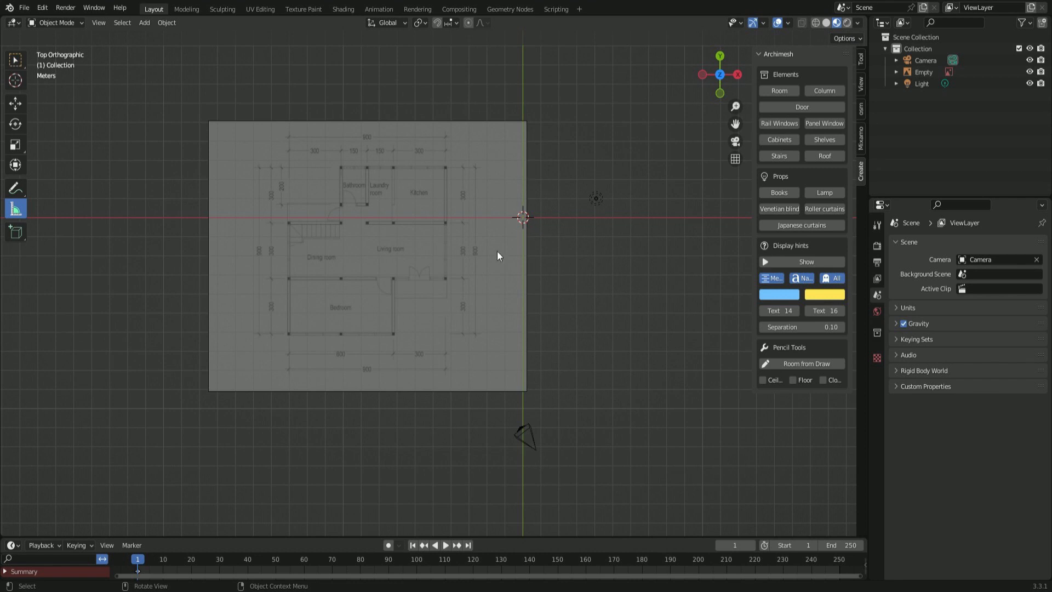
scroll(347, 277, "up", 2)
scroll(377, 316, "down", 1)
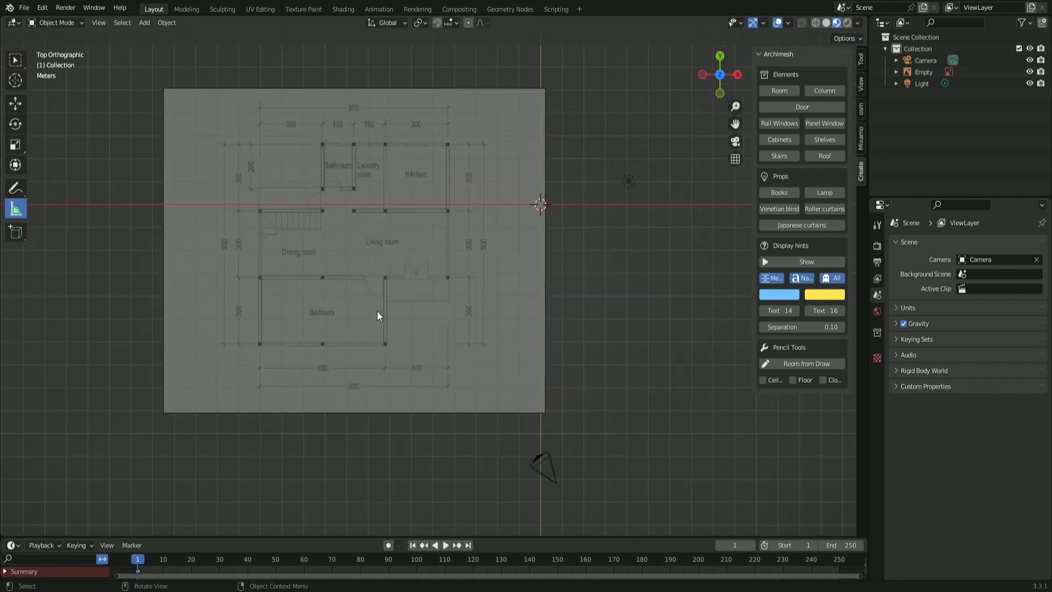
scroll(377, 311, "down", 8)
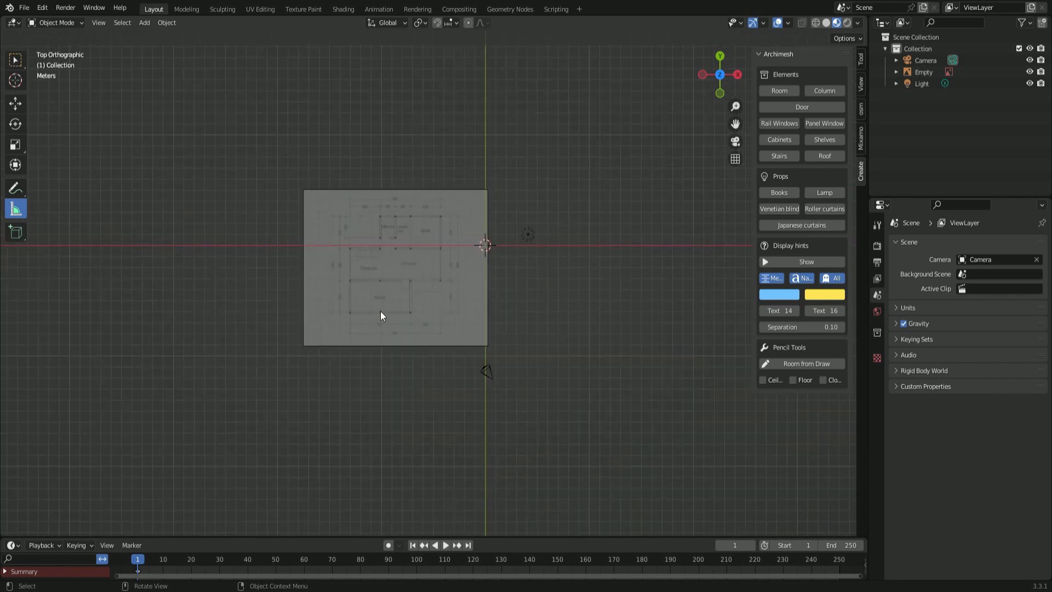
scroll(392, 315, "down", 4)
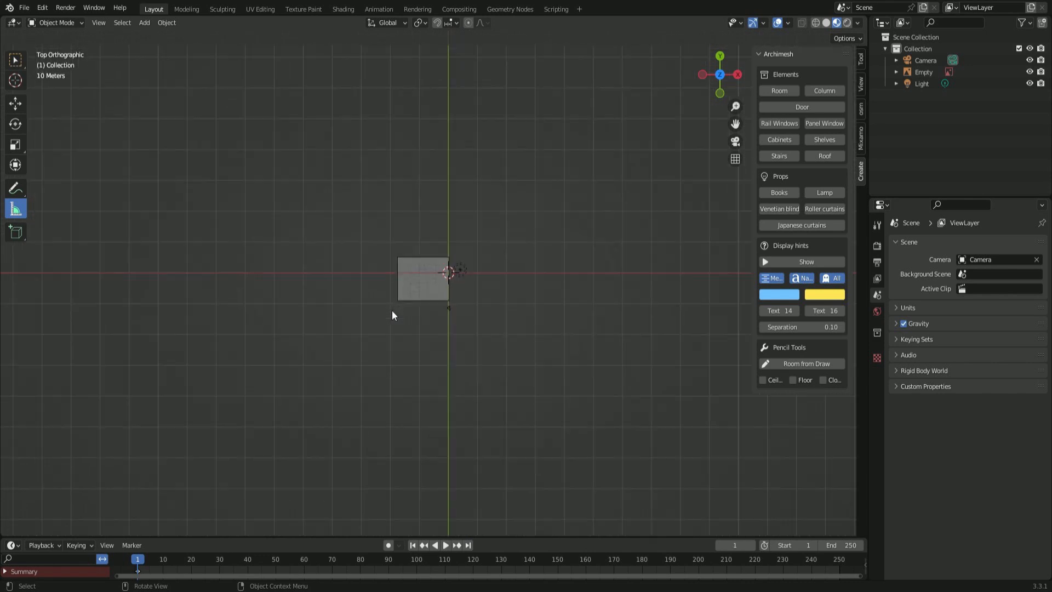
scroll(392, 315, "up", 4)
scroll(392, 311, "up", 5)
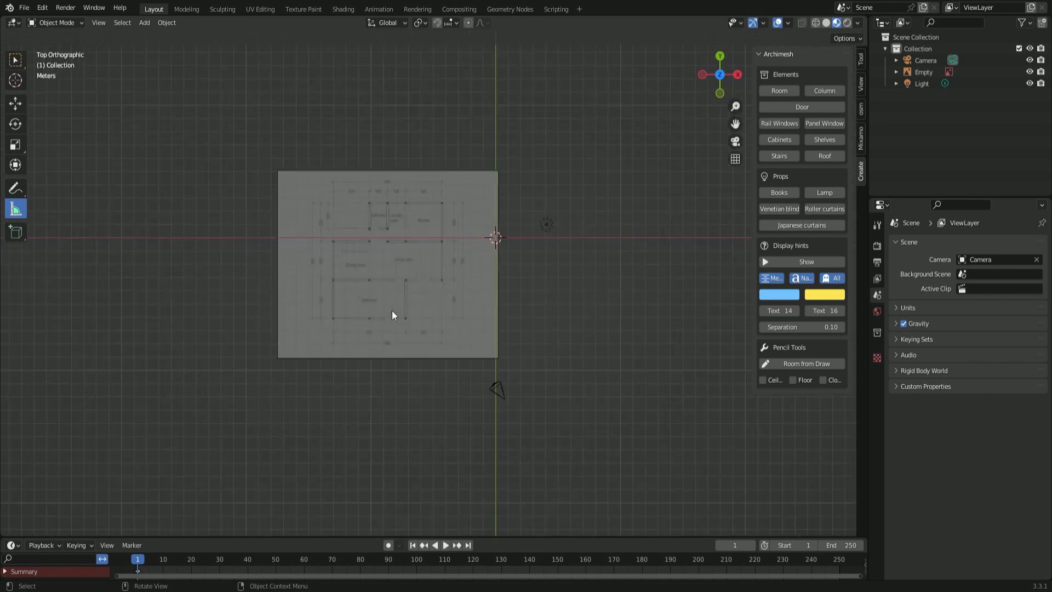
scroll(392, 311, "up", 1)
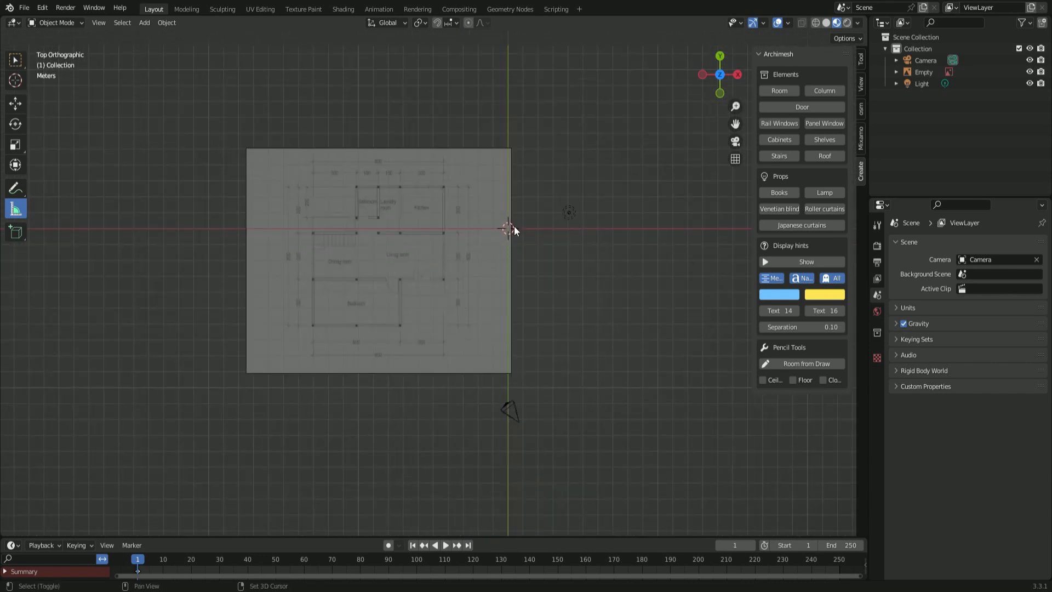
middle_click_drag(512, 228, 551, 266, "shift")
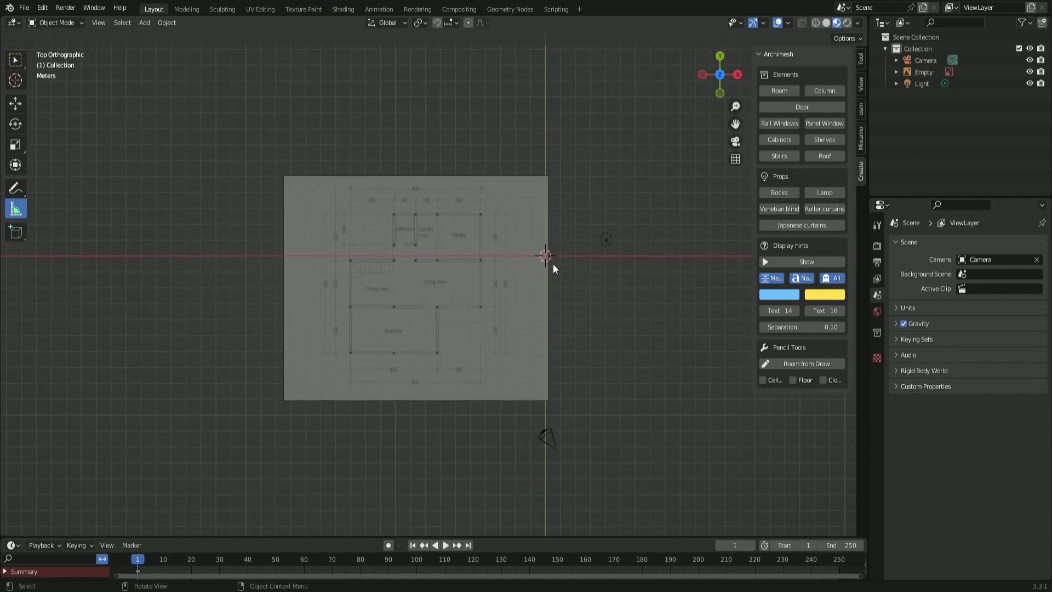
- Check the floor plan image's transform properties, ending with nothing selected
left_click(929, 74)
left_click(896, 72)
left_click(896, 71)
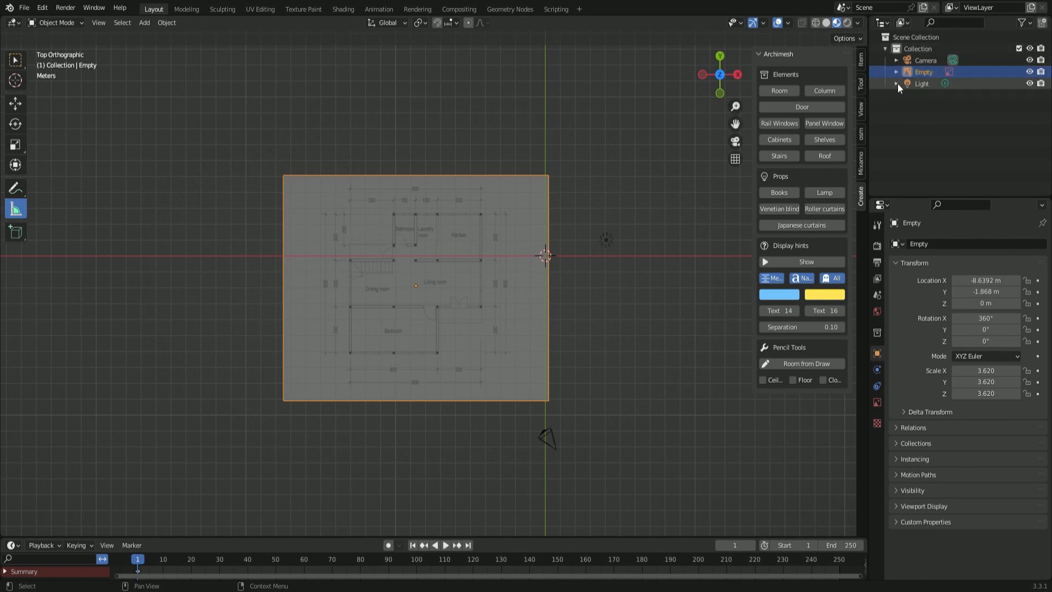
left_click(579, 347)
- Add an Archimesh room and move it about -13.08 m along X and -6.16 m along Y to the bedroom's lower-left corner
scroll(512, 344, "up", 4)
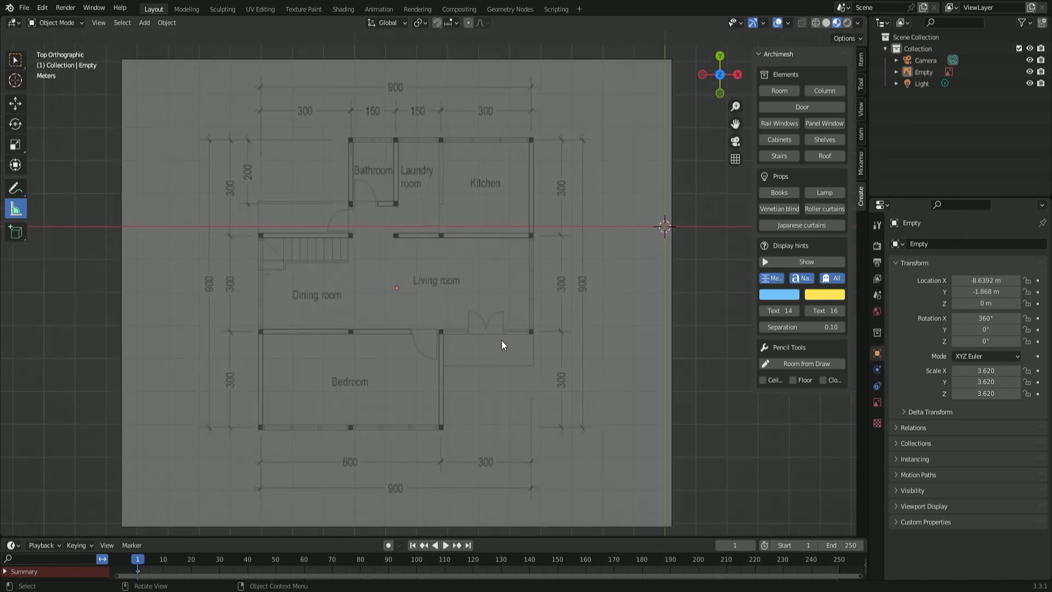
middle_click_drag(500, 340, 520, 323, "shift")
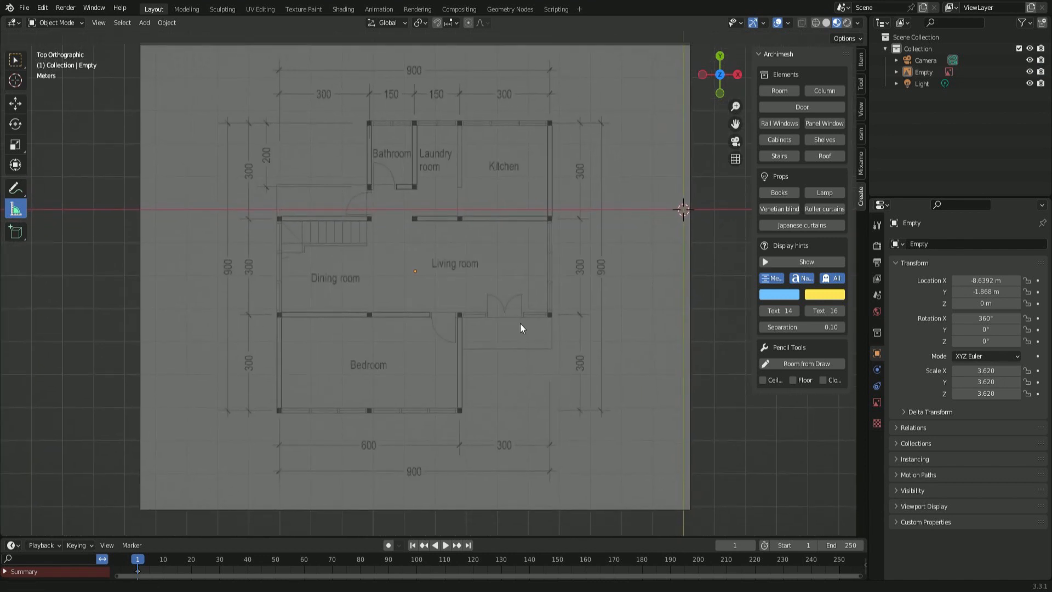
left_click(787, 93)
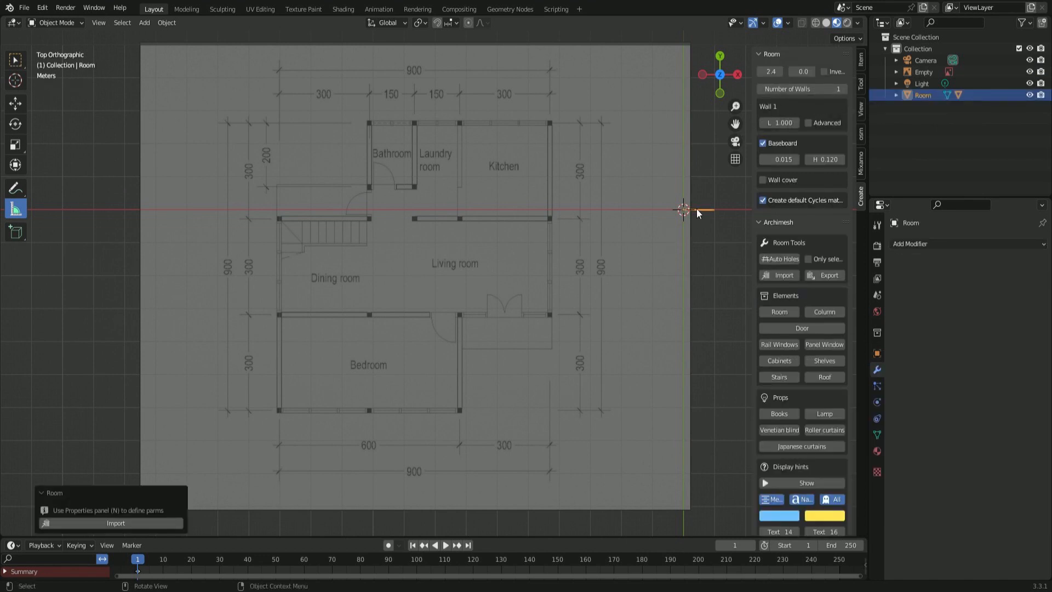
middle_click_drag(696, 225, 676, 235)
key("g")
key("x")
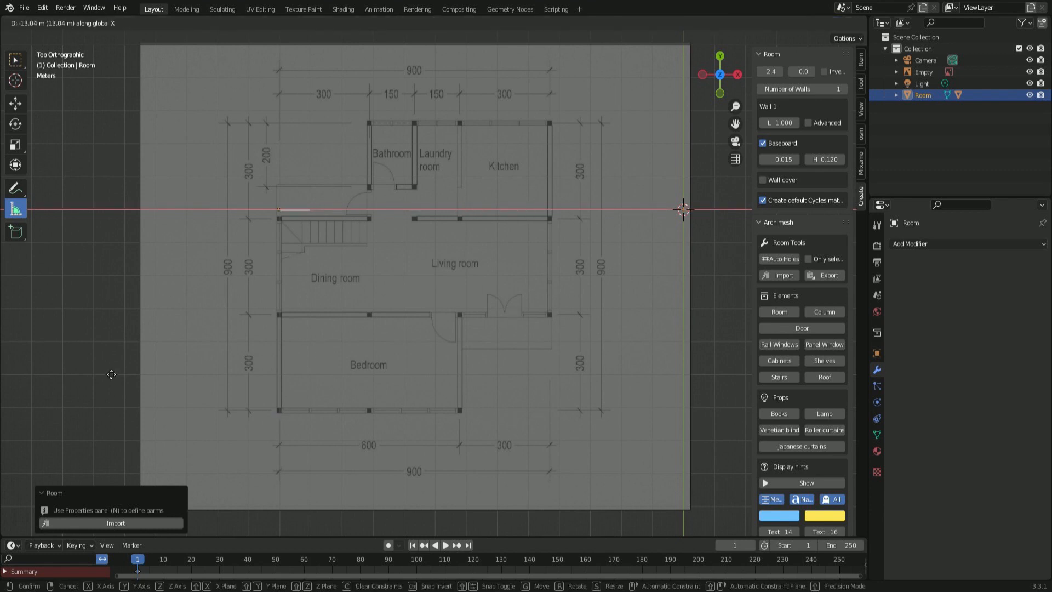
left_click(110, 375)
key("g")
key("y")
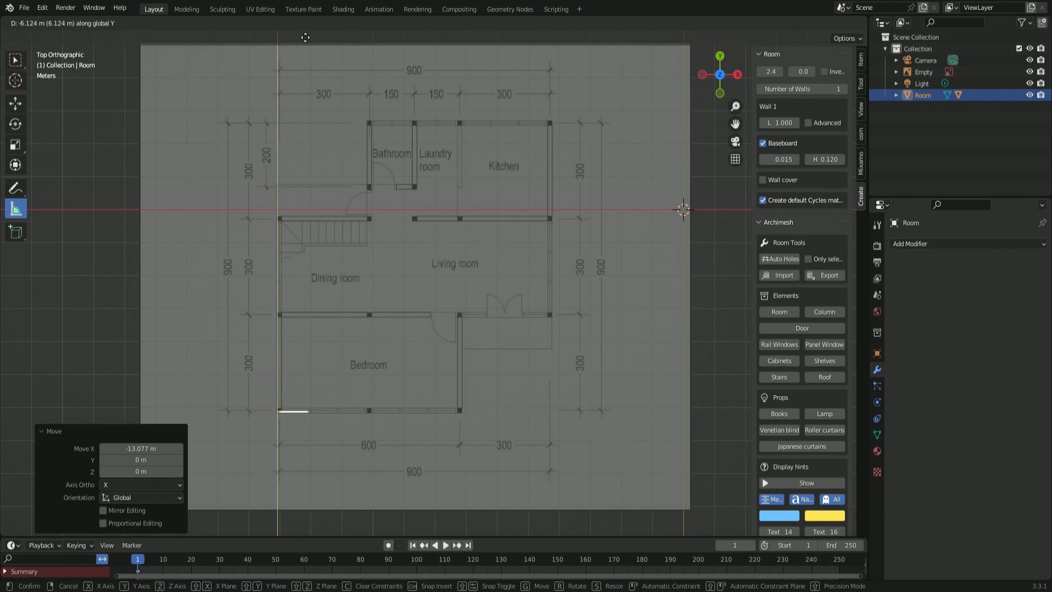
left_click(305, 38)
- Give the room wall a thickness of 0.15 m and nudge it about -0.0085 m along X onto the bedroom's corner
middle_click_drag(356, 381, 427, 299)
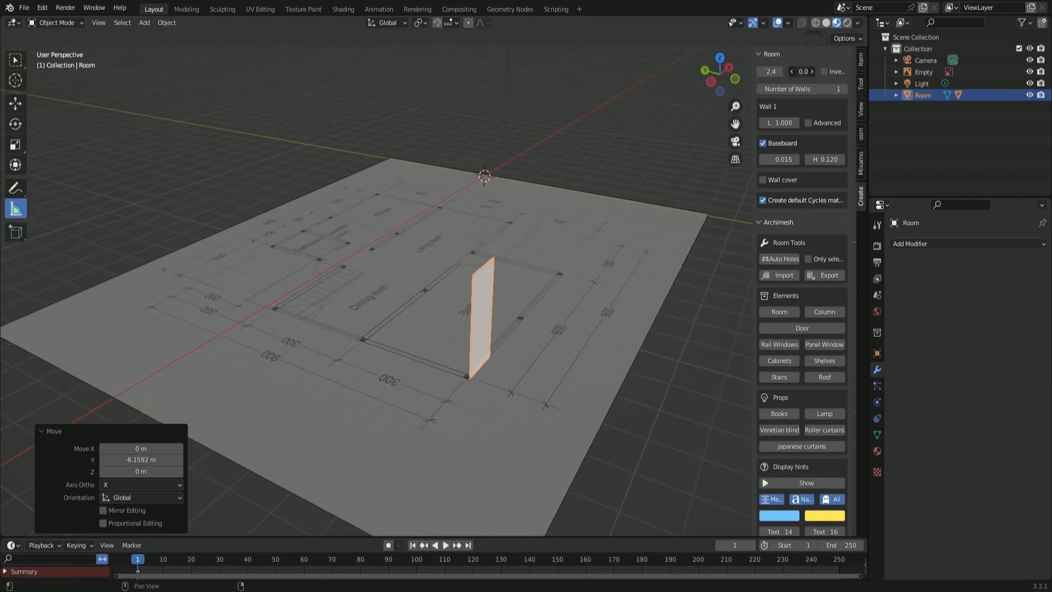
left_click(812, 71)
key("KP_7")
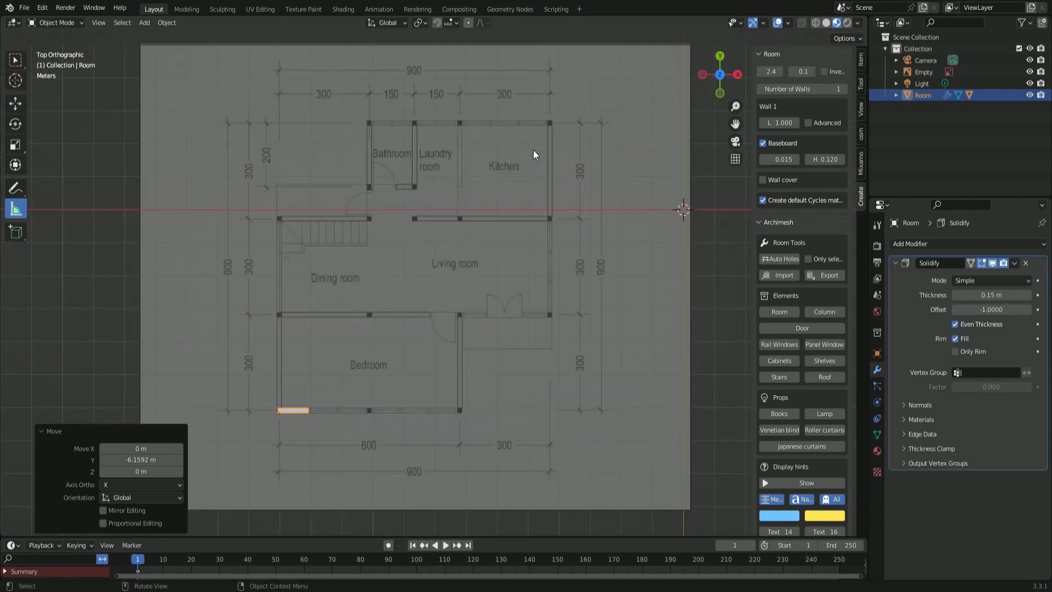
scroll(316, 442, "up", 4)
key("g")
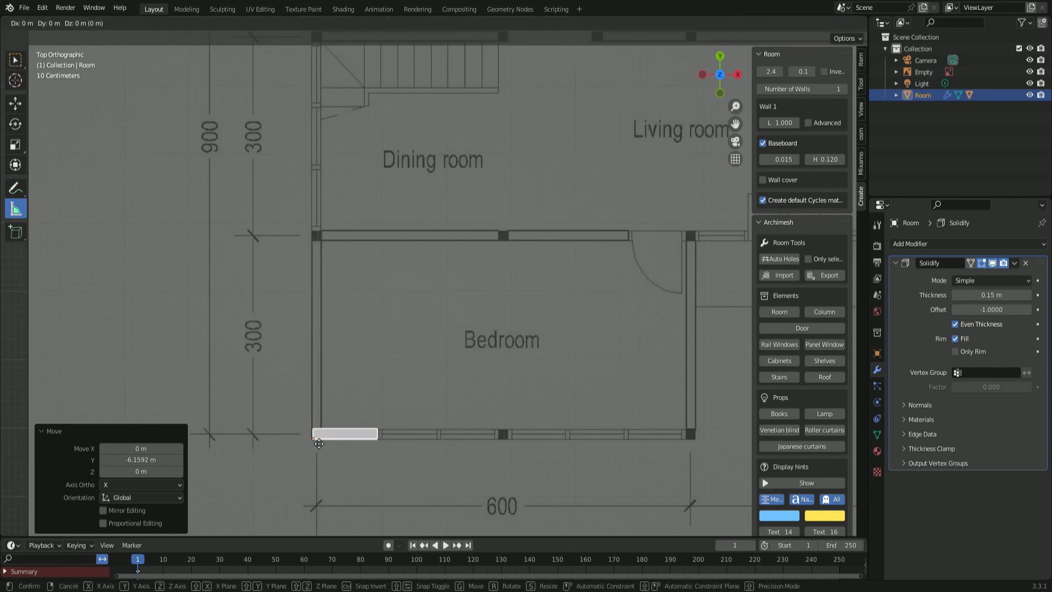
key("x")
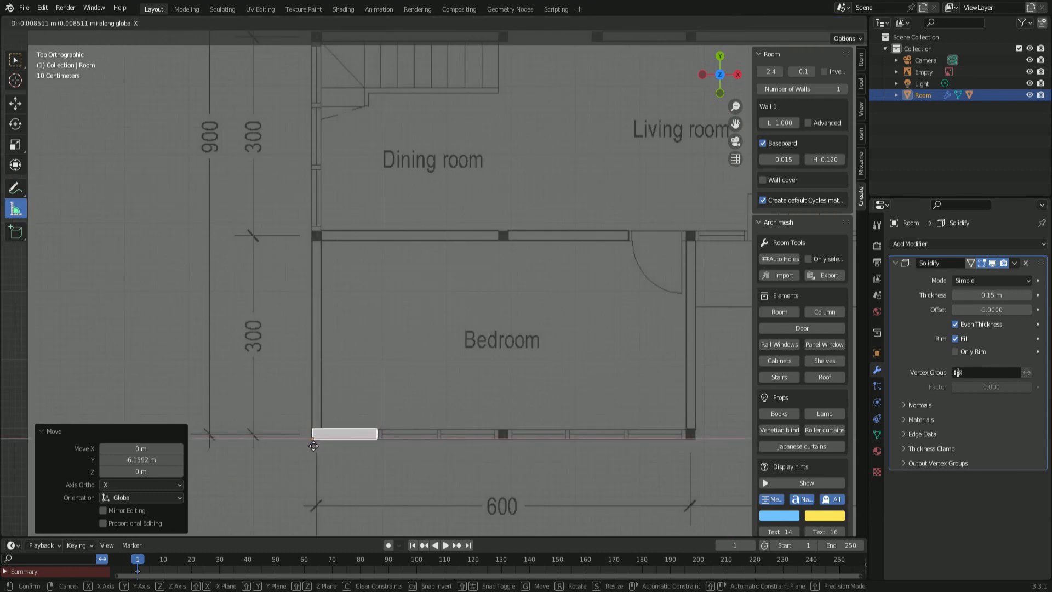
left_click(313, 445)
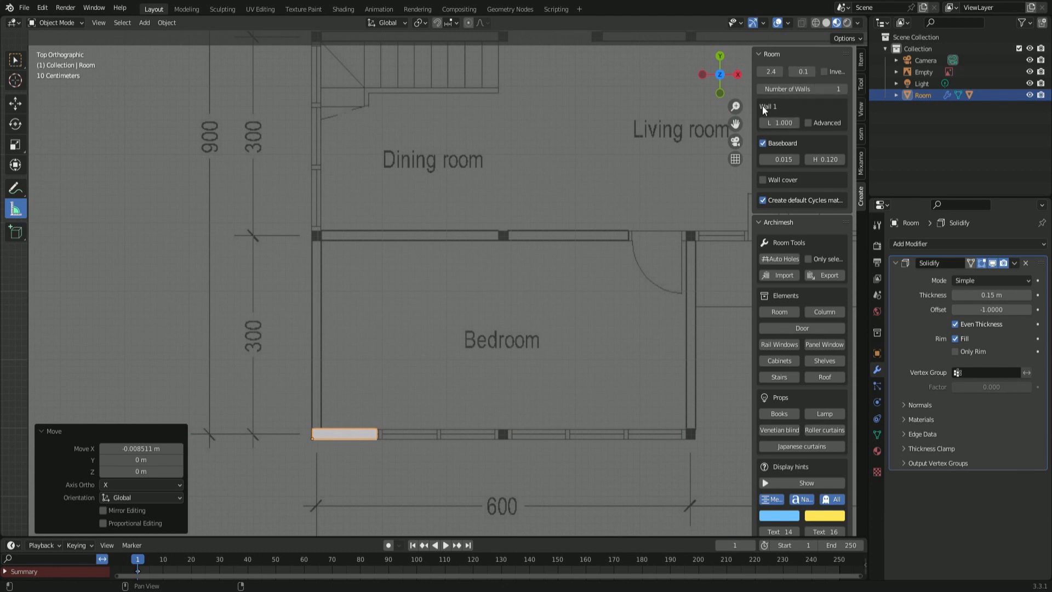
- Set wall 1's length to 5.950 along the bedroom's lower edge and add a second wall 3.040 long up its right side
left_click_drag(783, 122, 882, 121)
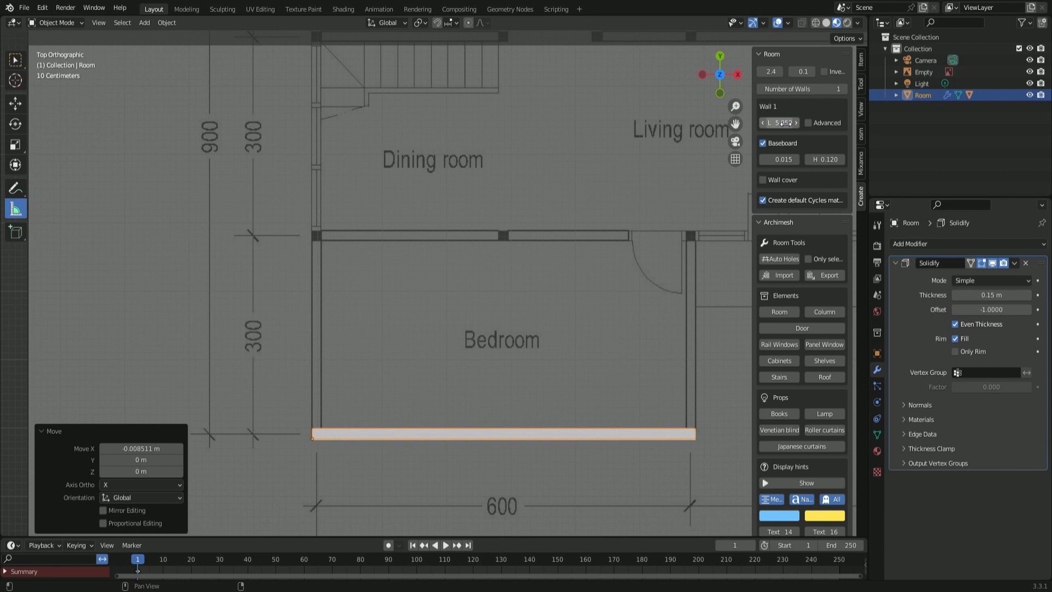
left_click(841, 89)
middle_click_drag(669, 274, 378, 290, "shift")
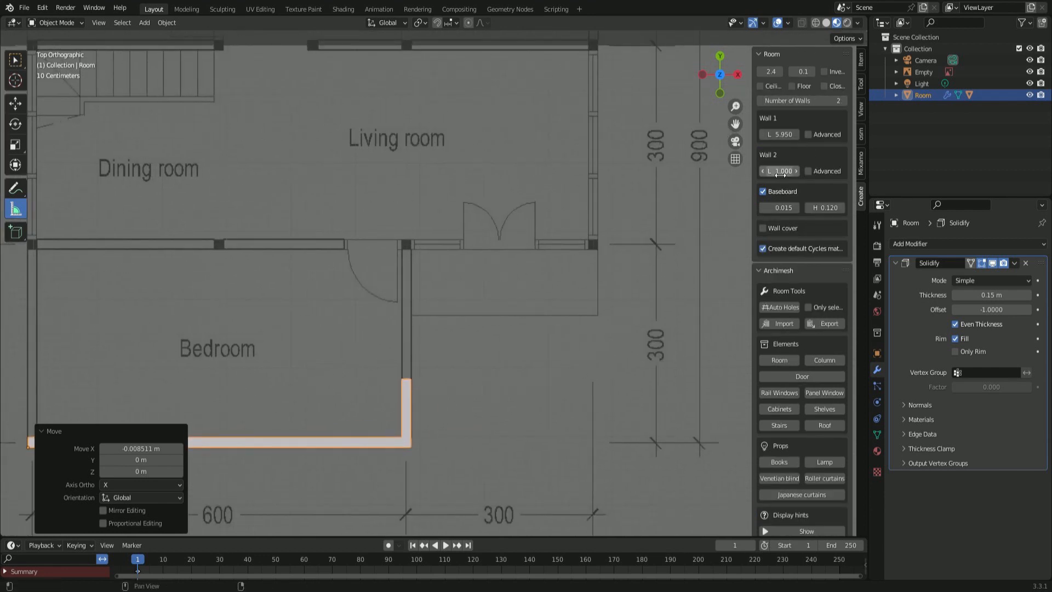
left_click_drag(784, 171, 826, 171)
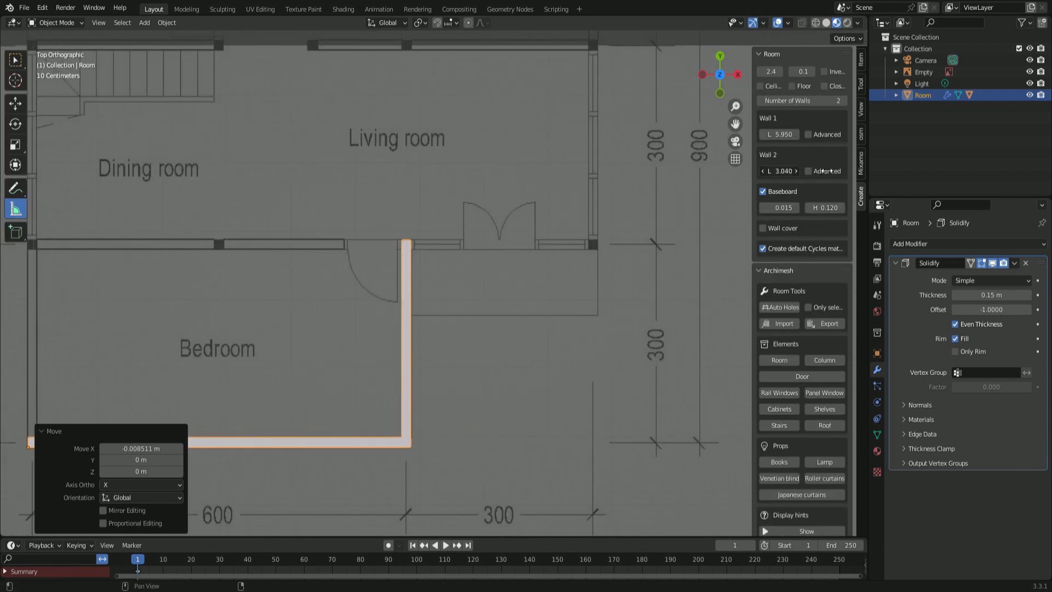
- Add a third wall 2.890 long across the double-door entrance and a fourth wall 5.800 long up the living room and kitchen's right side
left_click(842, 102)
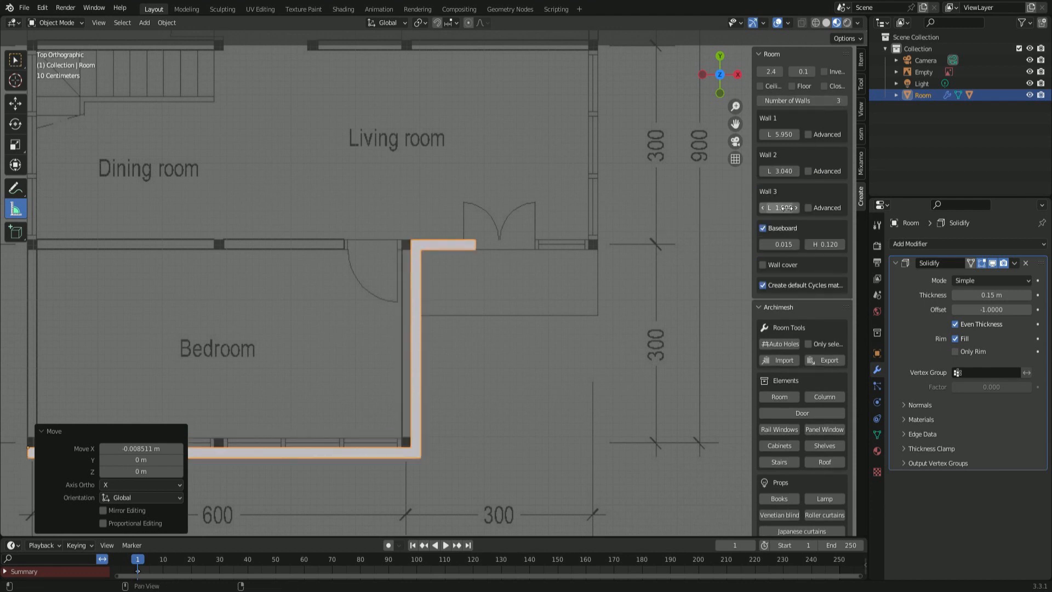
left_click_drag(787, 208, 824, 209)
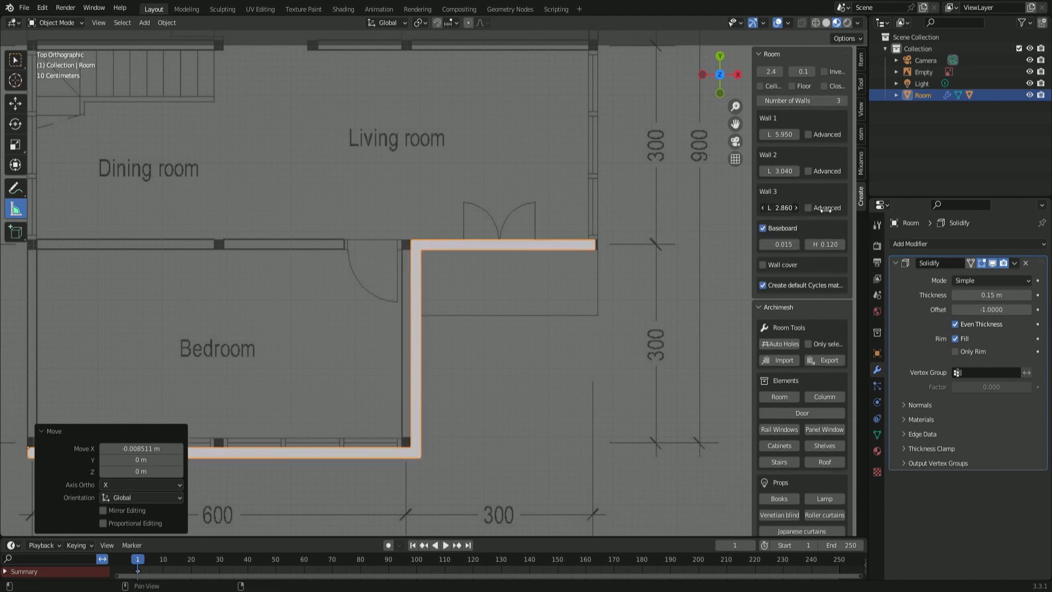
left_click(842, 101)
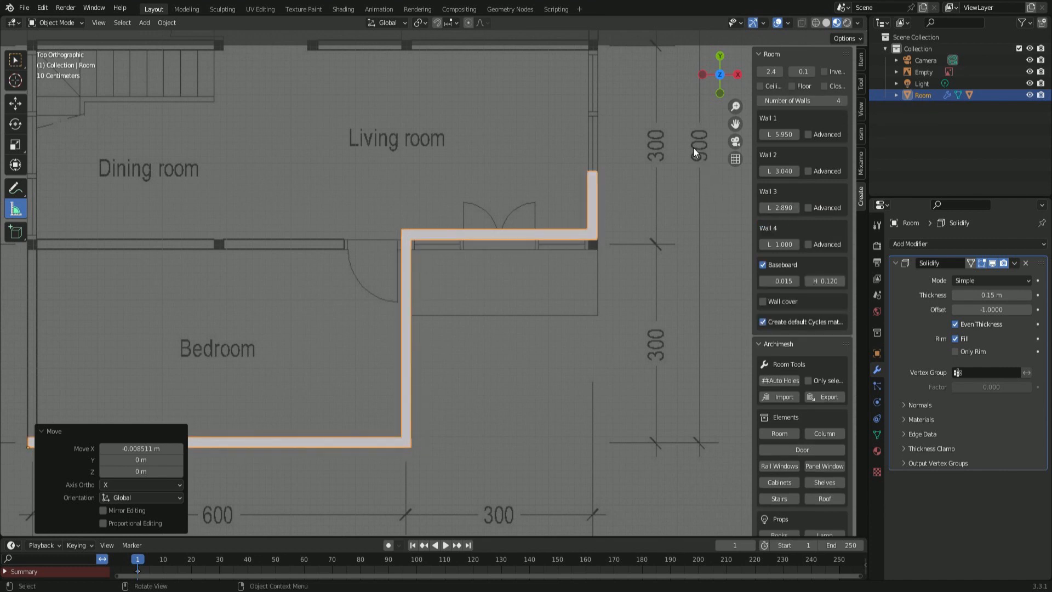
middle_click_drag(689, 176, 681, 251, "shift")
middle_click_drag(681, 134, 682, 298, "shift")
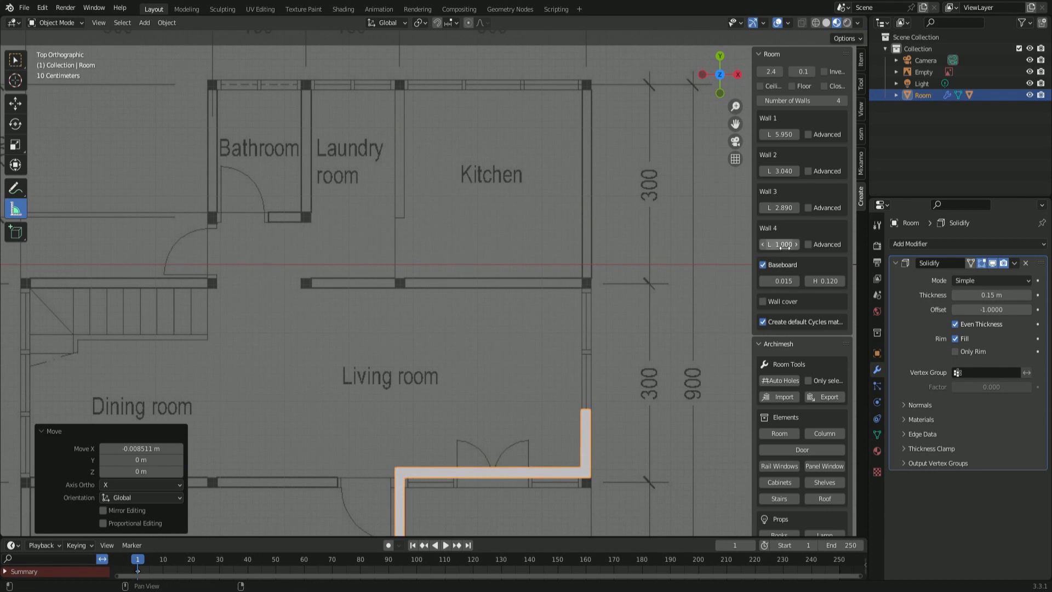
left_click_drag(785, 246, 879, 226)
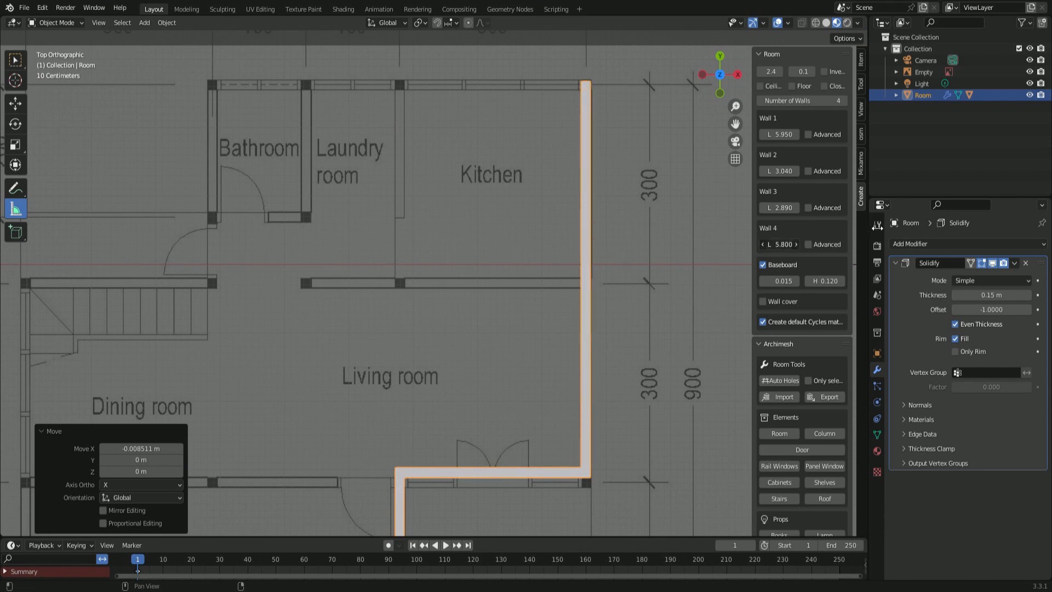
- Add a fifth wall with length -5.960 along the plan's upper edge and a sixth with length -2.990 down the bathroom's left side
left_click(844, 103)
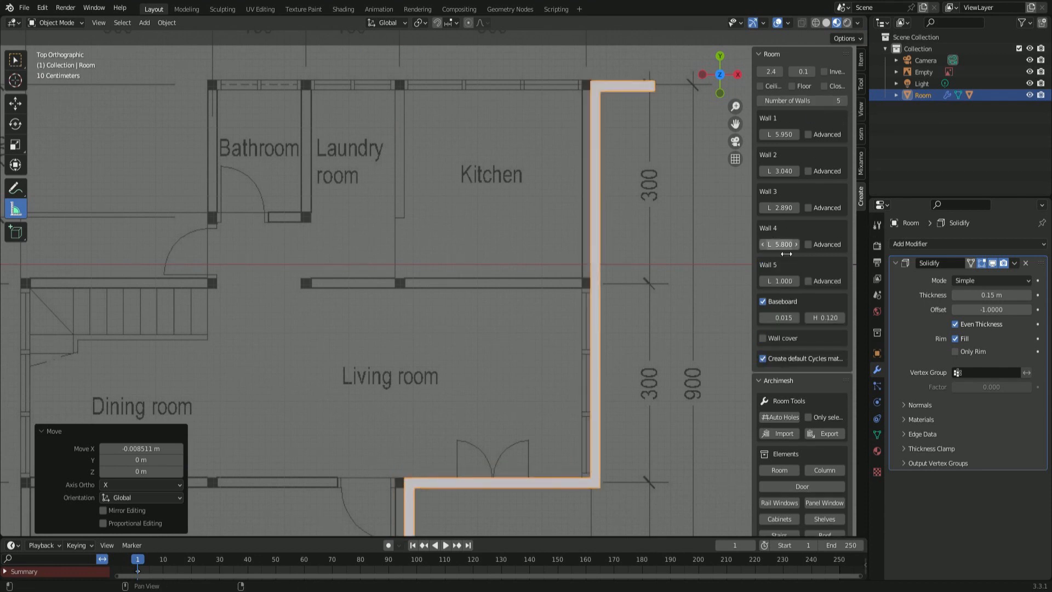
left_click_drag(781, 281, 662, 295)
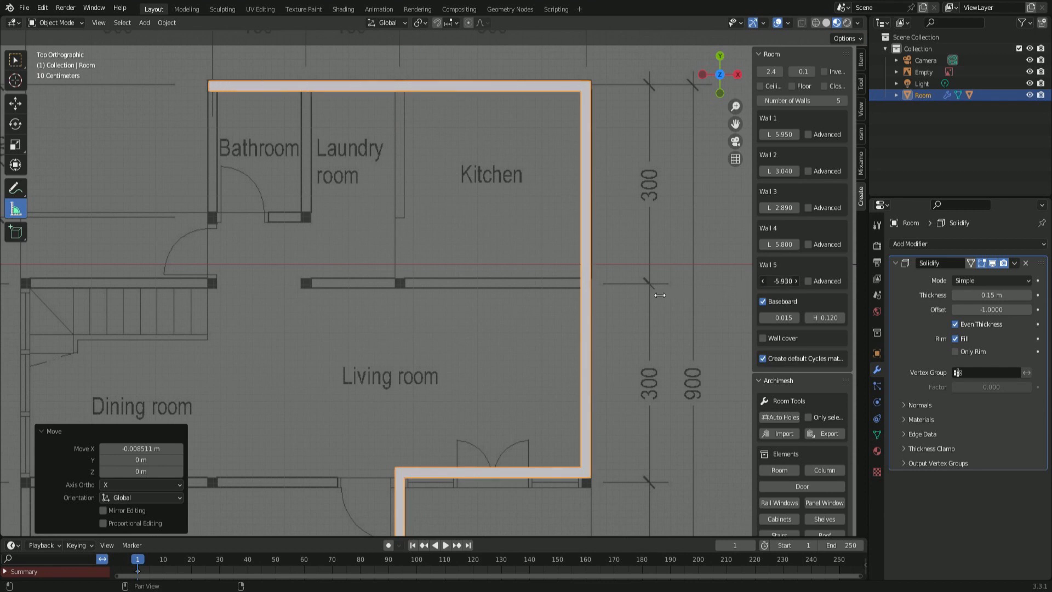
left_click(844, 100)
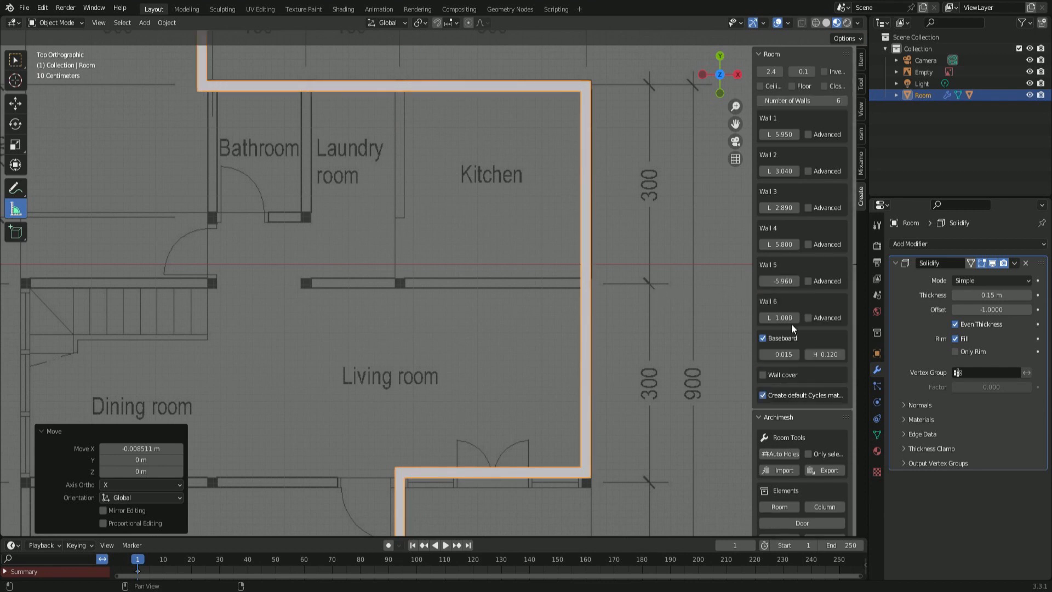
left_click_drag(791, 323, 713, 341)
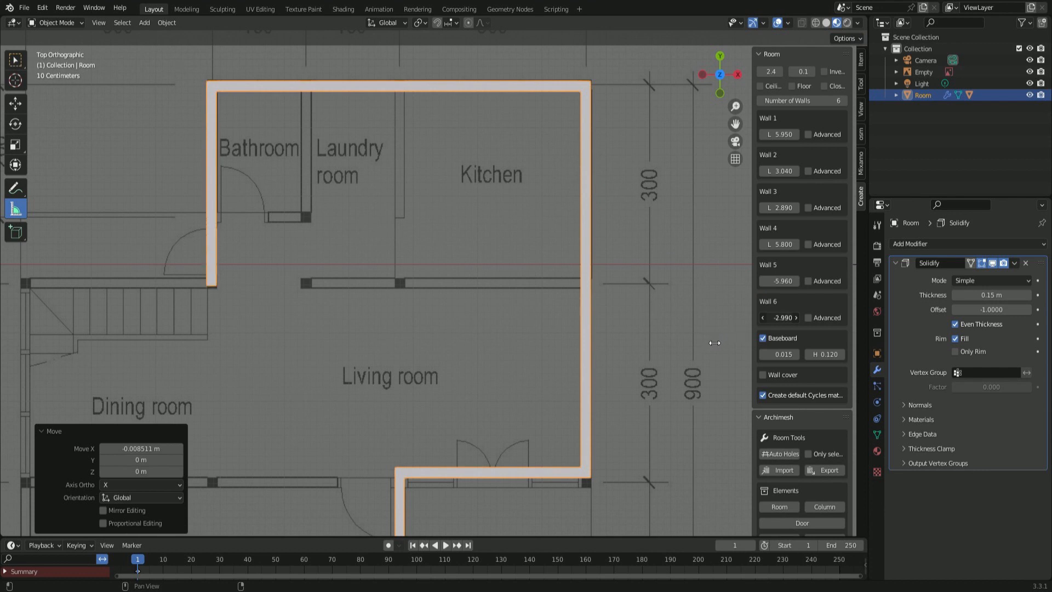
- Add a seventh wall with length -2.900 along the upper edge of the stairs
middle_click_drag(748, 334, 799, 156, "shift")
left_click(844, 101)
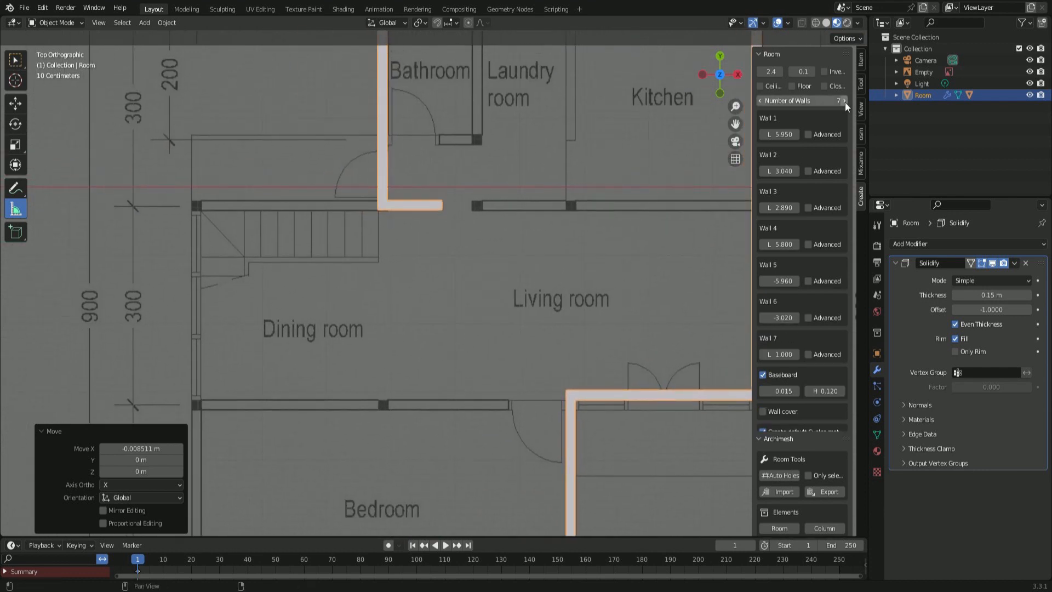
left_click_drag(784, 353, 722, 367)
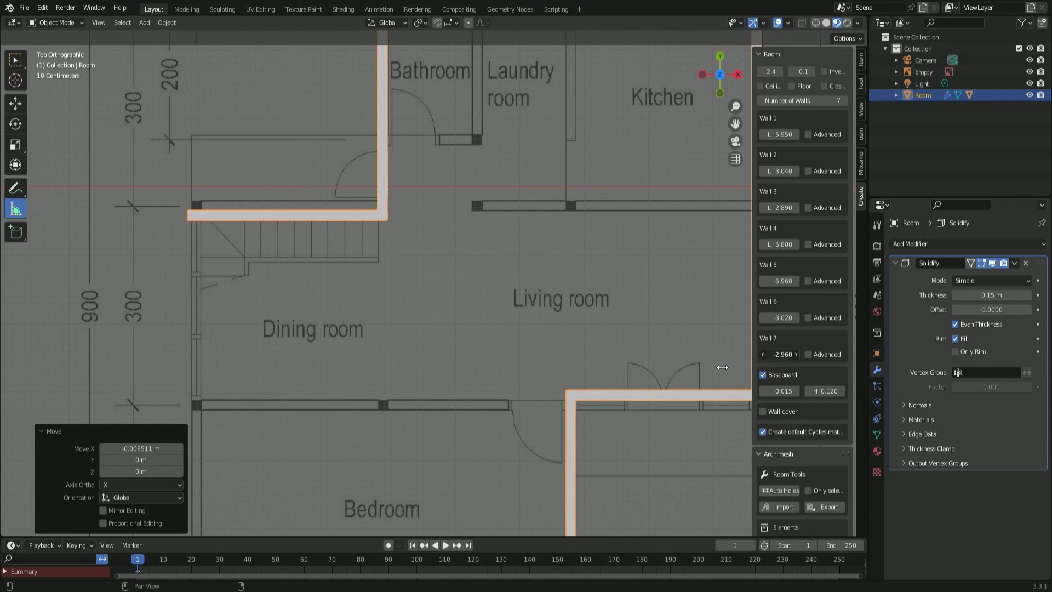
- Add an eighth wall with length -3.260 down the dining room's outer side and close the room's outline
left_click(844, 100)
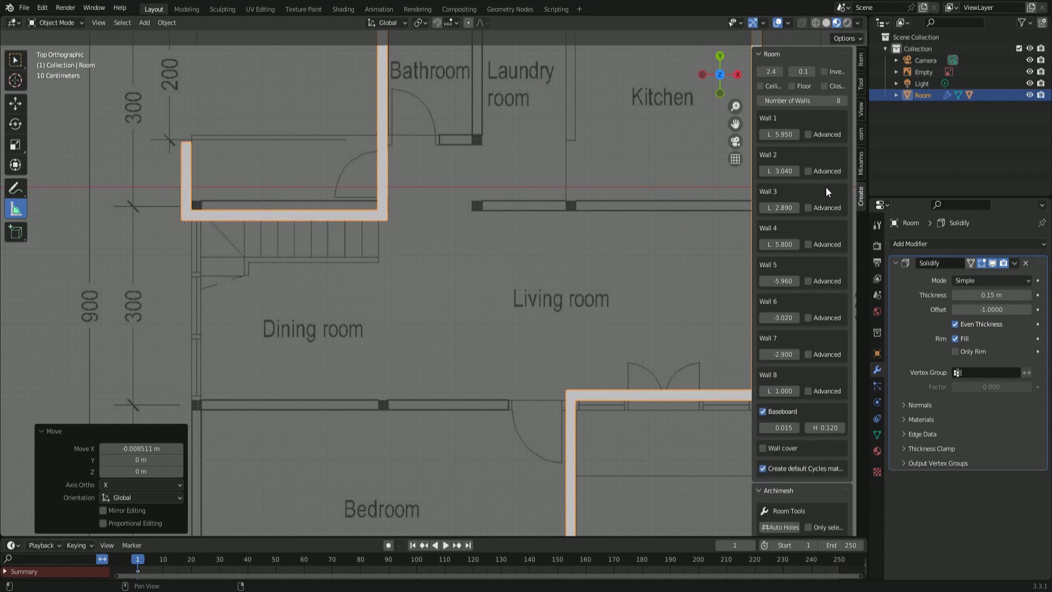
left_click_drag(777, 387, 523, 400)
middle_click_drag(523, 401, 548, 216, "shift")
left_click(824, 86)
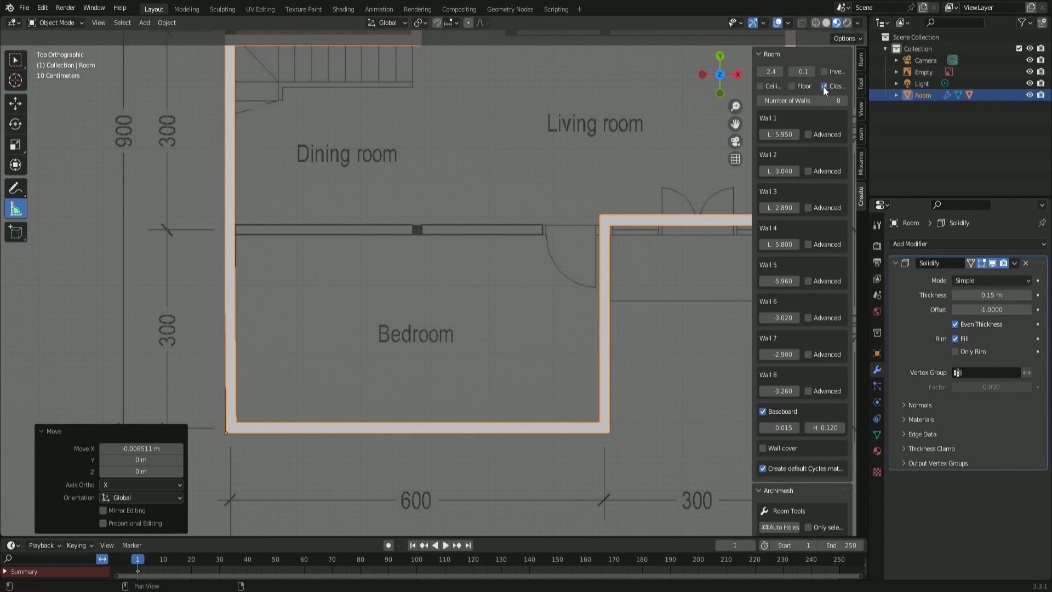
- Set wall 2's length to 2.890 and wall 4's length to 5.950 to match the floor plan
middle_click_drag(609, 199, 607, 318, "shift")
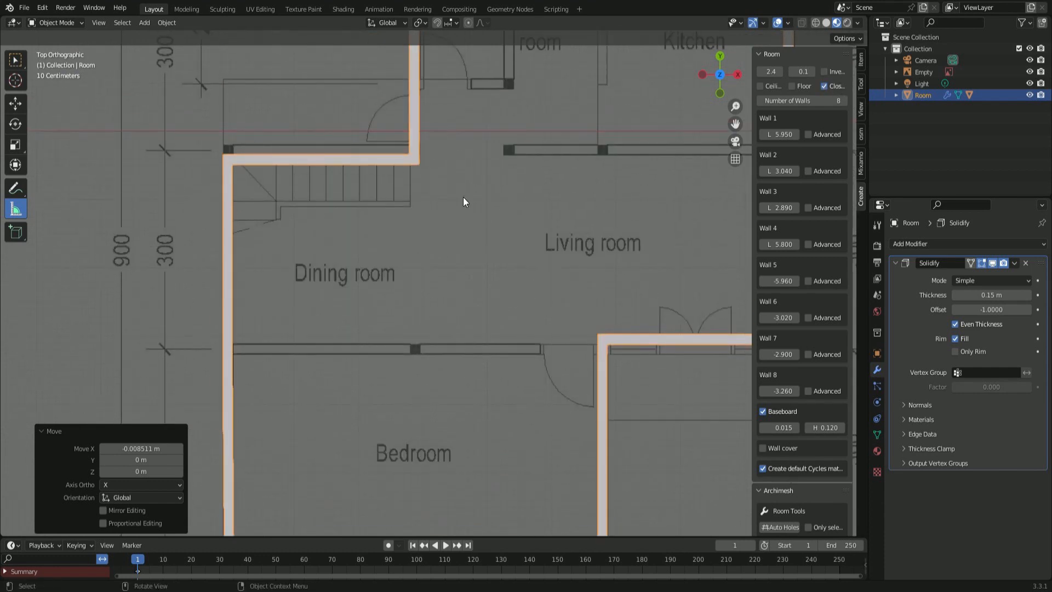
scroll(697, 299, "down", 1)
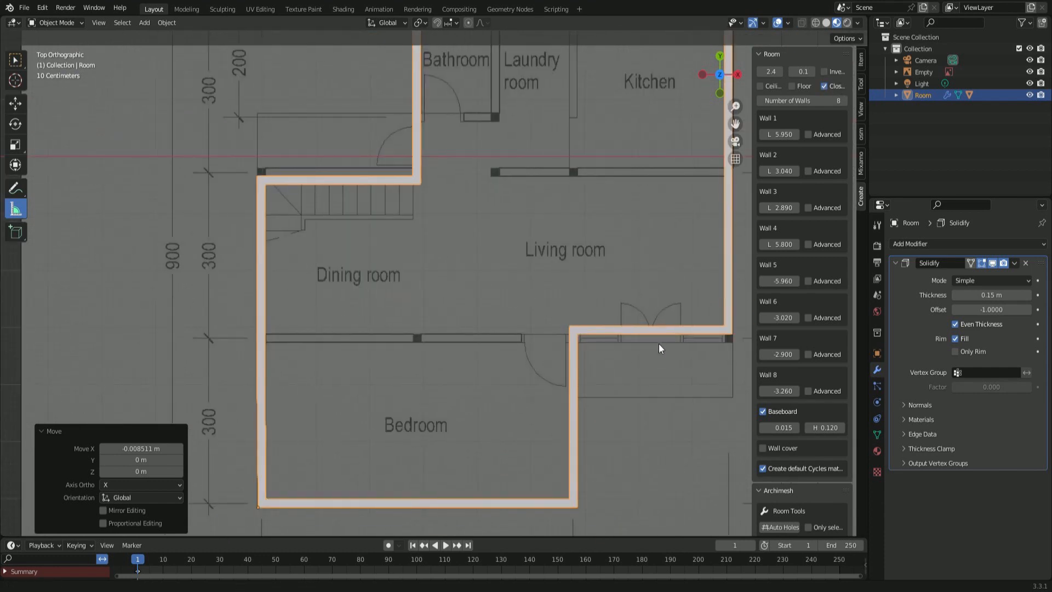
middle_click_drag(590, 389, 474, 351, "shift")
mouse_move(782, 172)
left_mouse_down()
mouse_move(770, 172)
mouse_move(782, 175)
left_mouse_up()
scroll(608, 243, "up", 1)
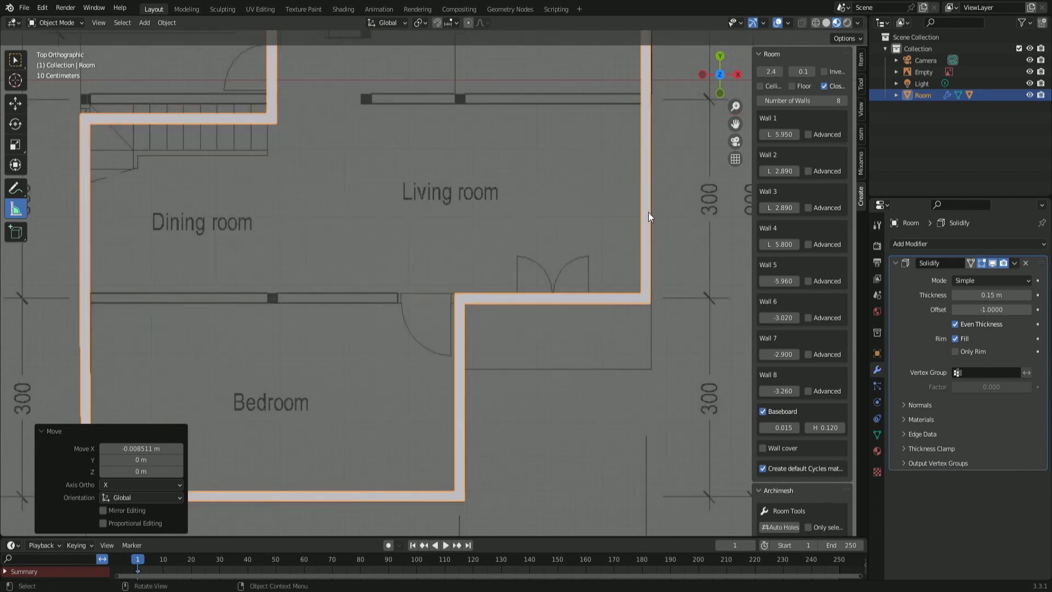
scroll(650, 203, "down", 1)
middle_click_drag(654, 172, 646, 305, "shift")
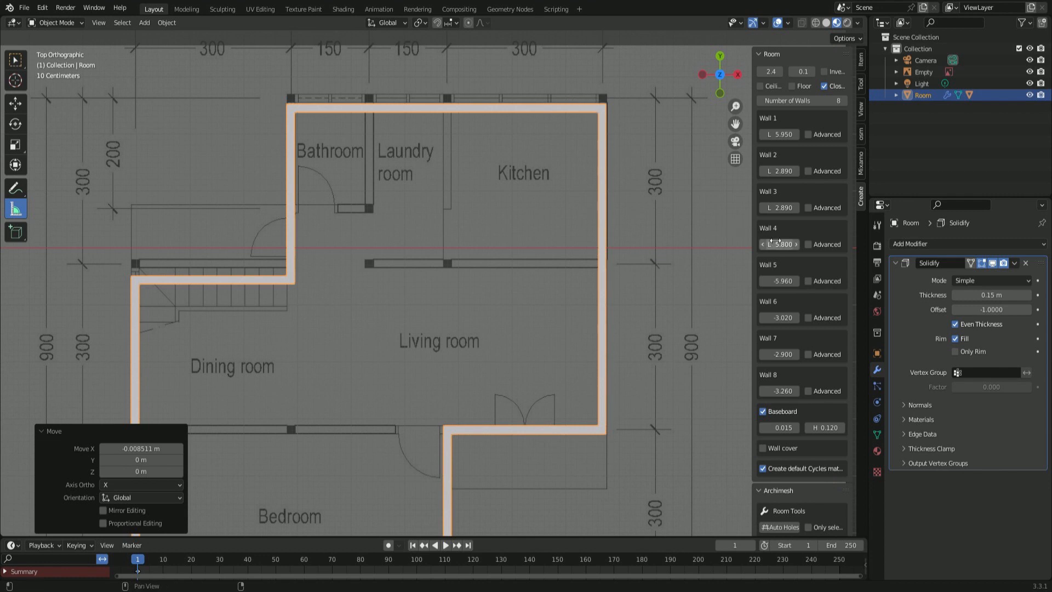
mouse_move(784, 247)
left_mouse_down()
mouse_move(793, 247)
mouse_move(778, 247)
left_mouse_up()
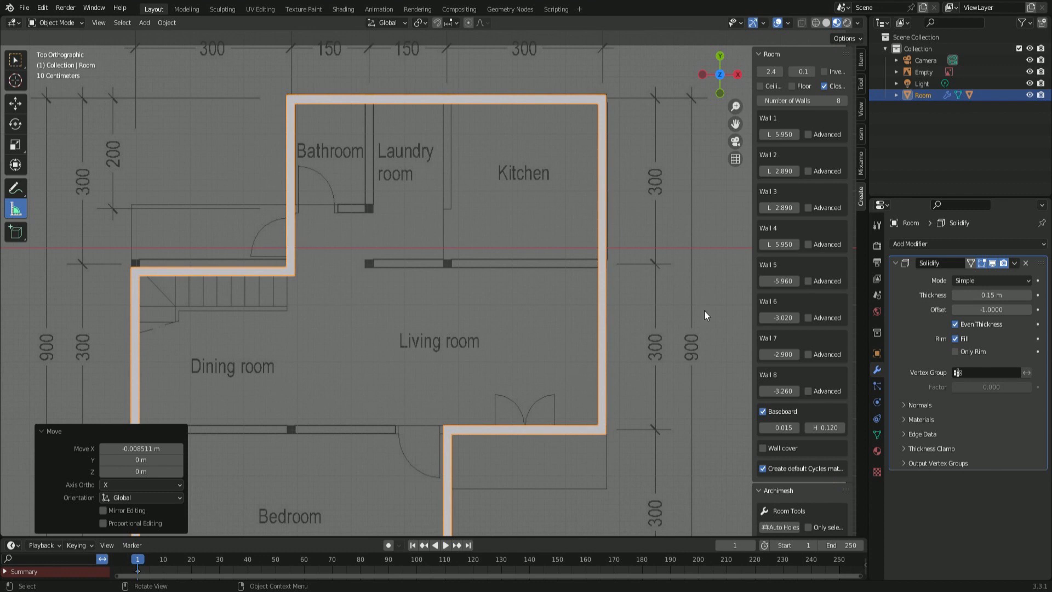
- Set wall 7's length to -2.930 and wall 6's to -2.870, then check the outer walls in perspective
left_click_drag(783, 354, 777, 354)
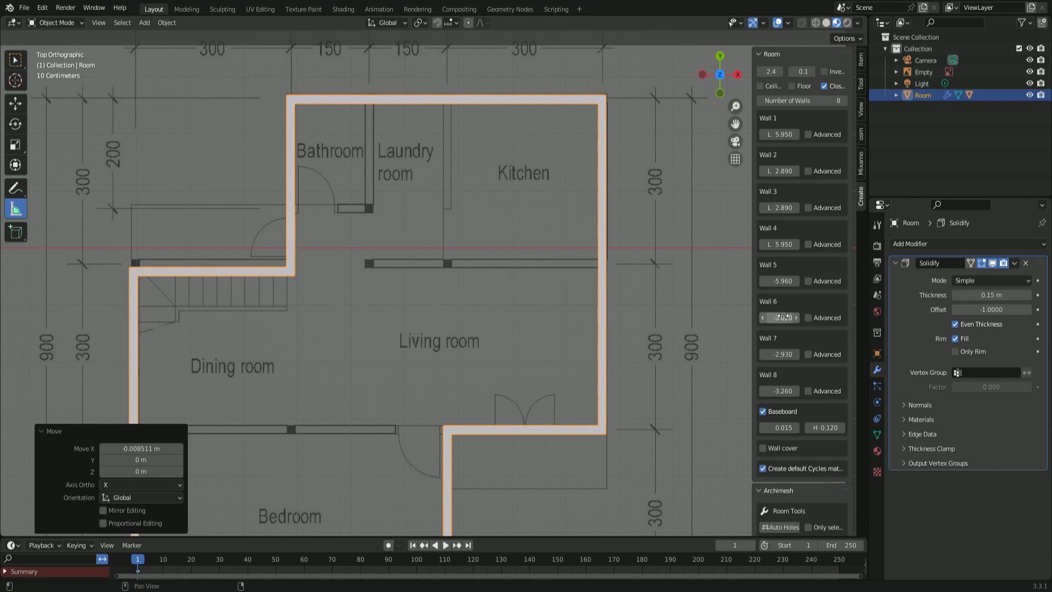
left_click_drag(782, 317, 786, 318)
middle_click_drag(455, 331, 563, 239, "shift")
scroll(535, 260, "up", 1)
scroll(558, 281, "down", 2)
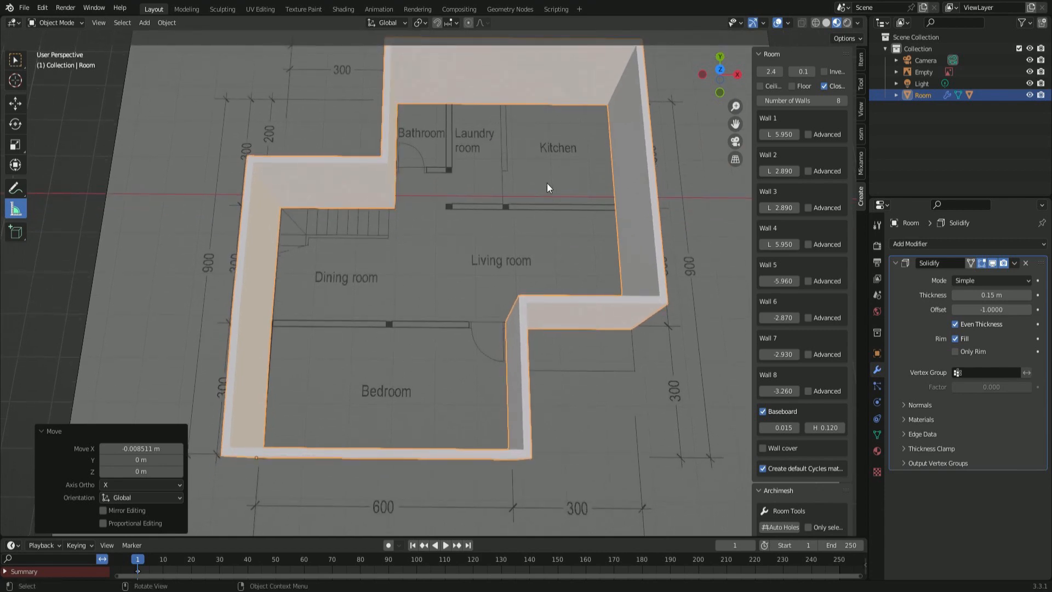
middle_click_drag(547, 183, 569, 198)
key("KP_7")
- Add a second single-wall room and move it about -4.28 m along X and -0.31 m along Y to the kitchen partition's outer end
scroll(778, 428, "down", 8)
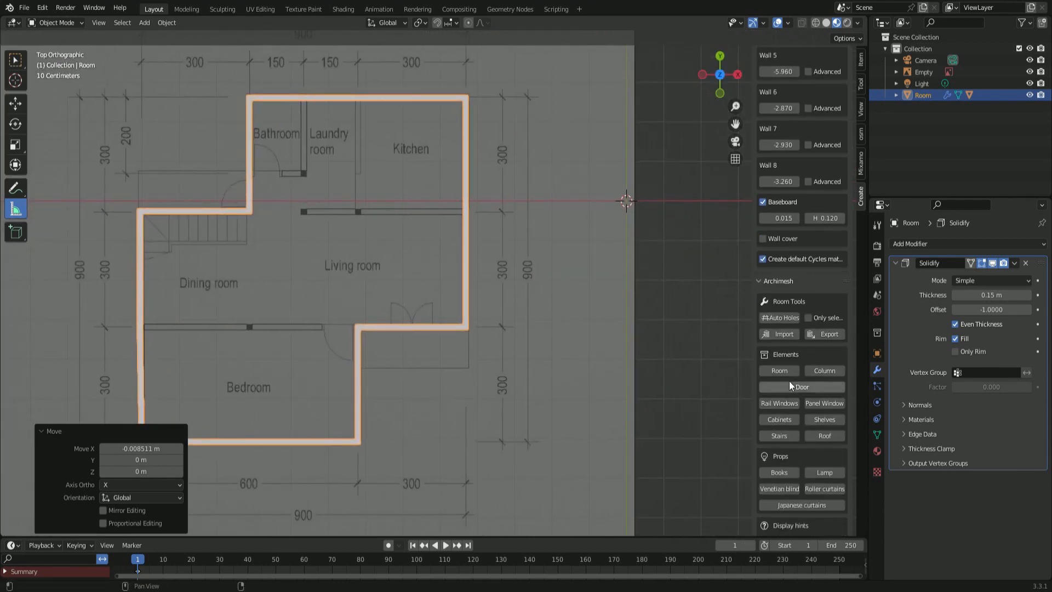
left_click(780, 367)
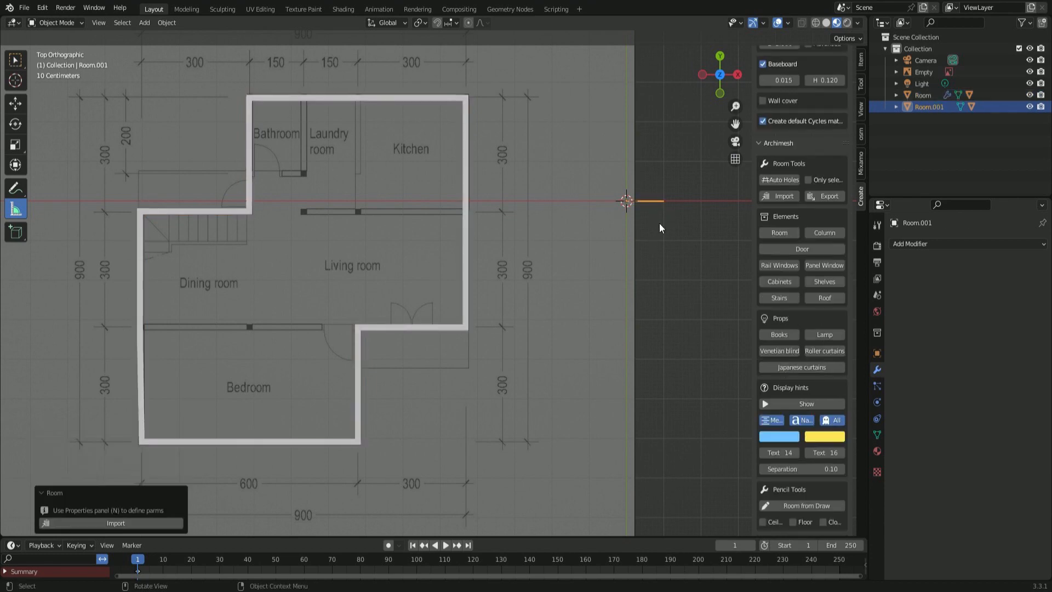
middle_click_drag(659, 222, 570, 176, "shift")
middle_click_drag(568, 224, 576, 215)
key("KP_7")
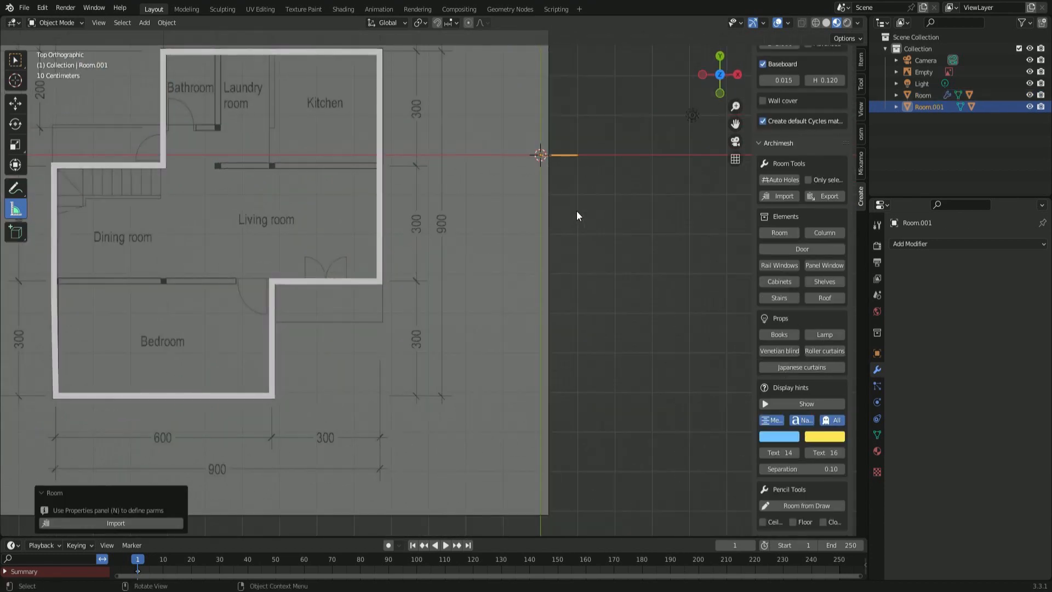
key("g")
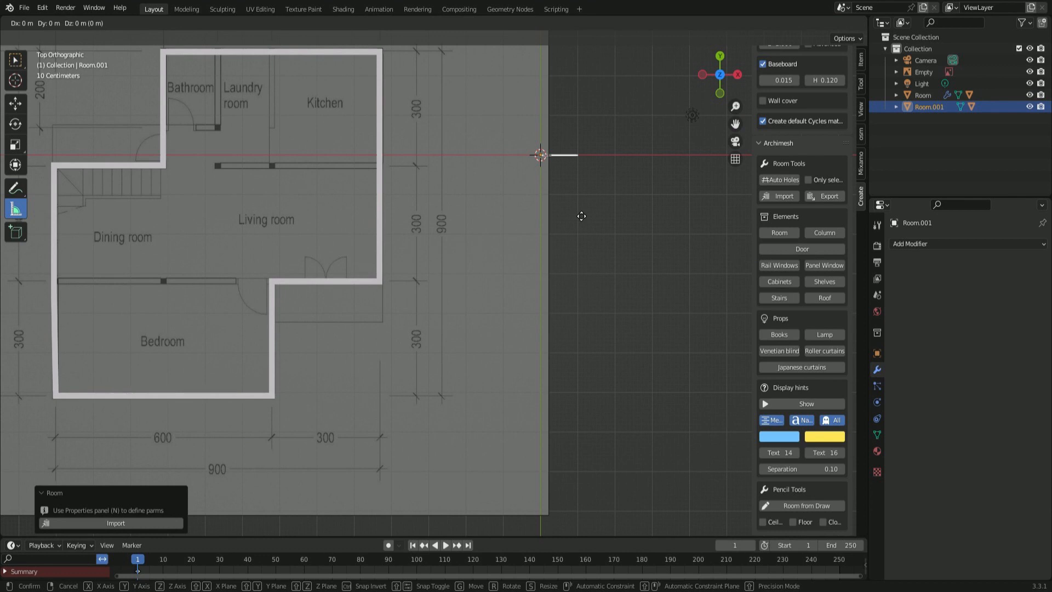
key("x")
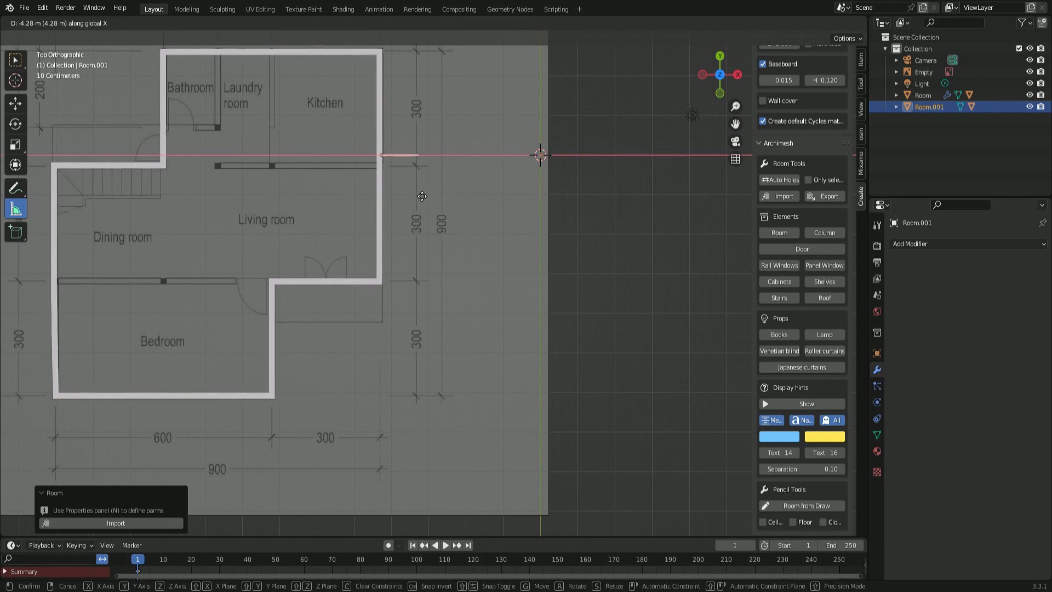
left_click(422, 196)
key("g")
key("y")
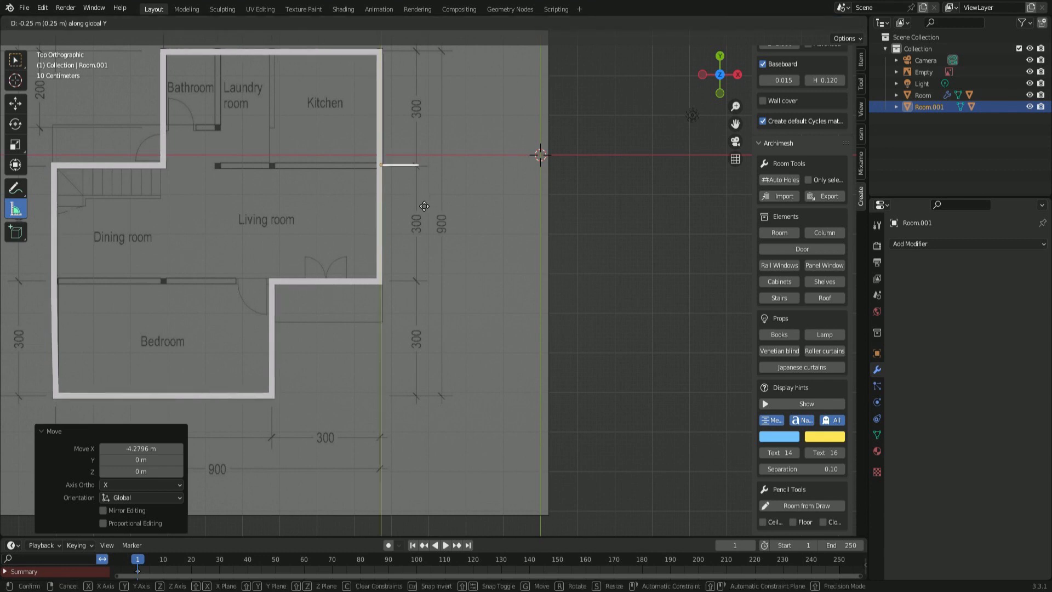
left_click(422, 208)
- Rotate the new wall 180° about the Z axis so it points into the house
key("r")
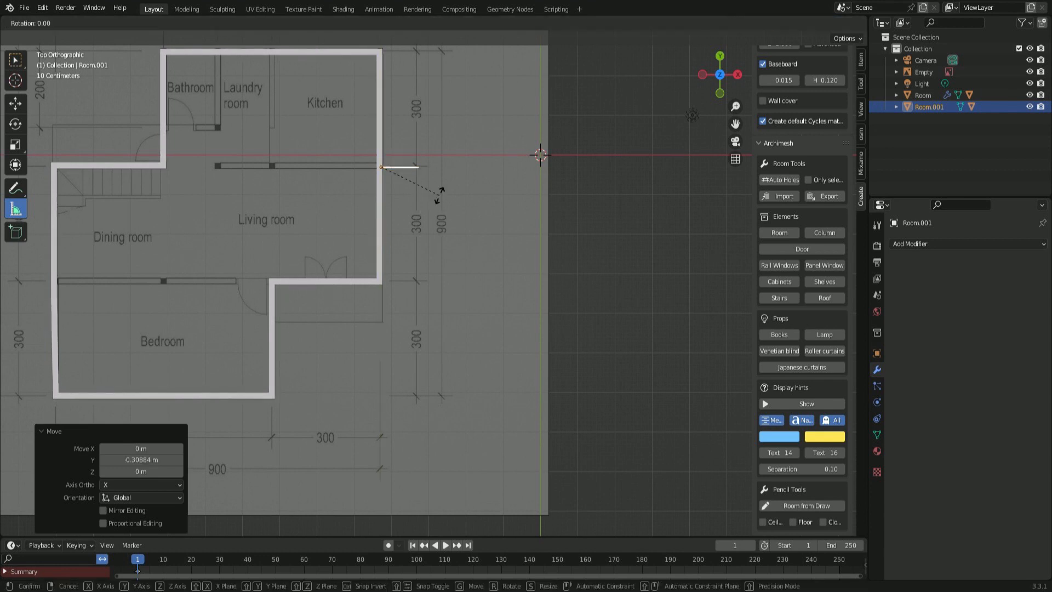
type("z180")
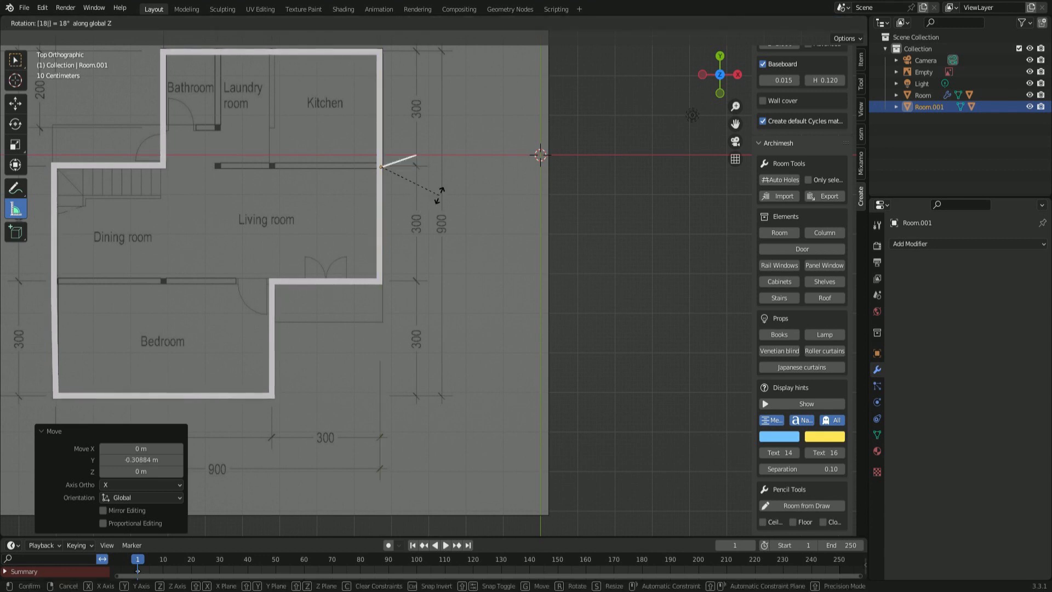
key("Return")
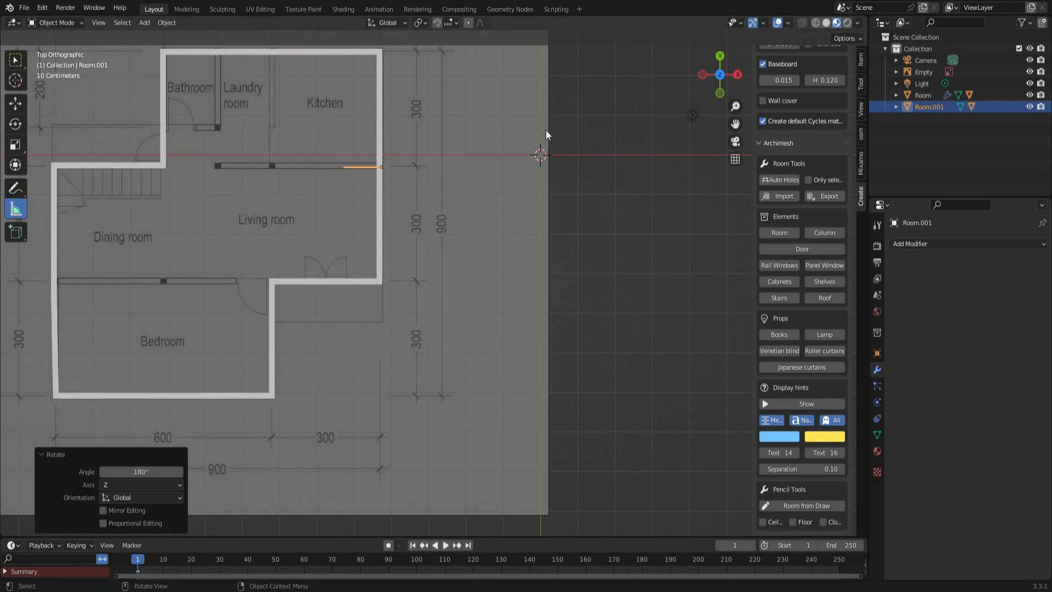
- Give the kitchen partition wall a thickness of 0.15 m and move it about 0.098 m along Y onto the plan line
scroll(628, 215, "up", 4)
scroll(685, 192, "down", 3)
scroll(781, 82, "up", 3)
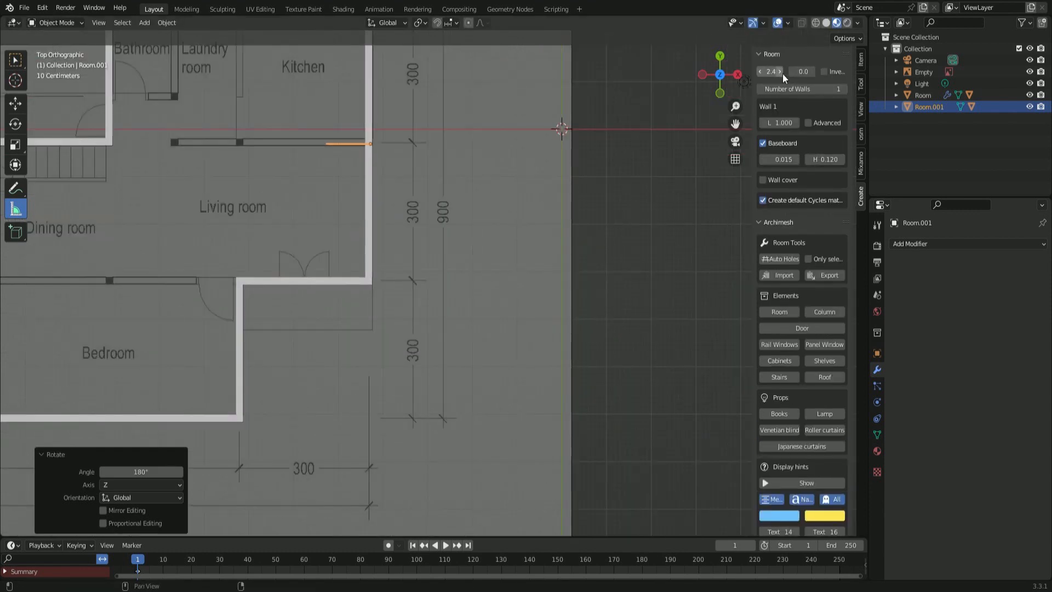
left_click(812, 71)
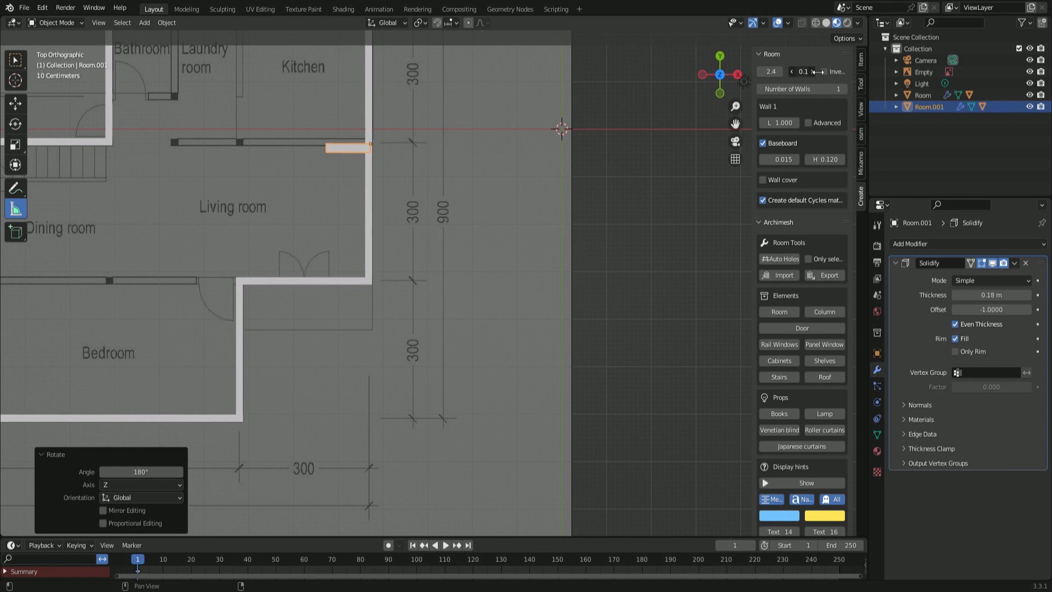
key("g")
key("y")
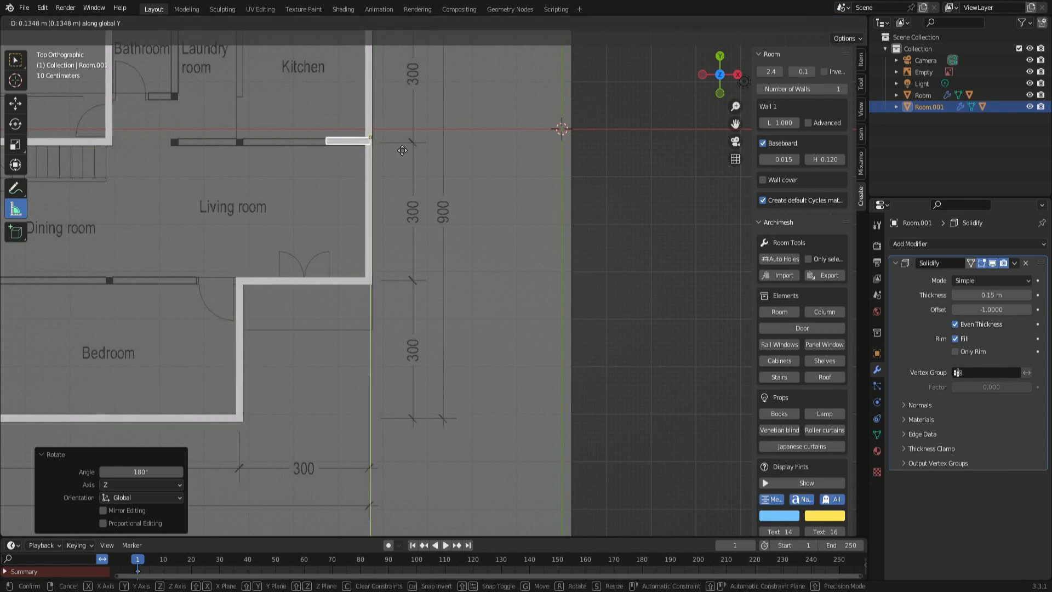
left_click(394, 152)
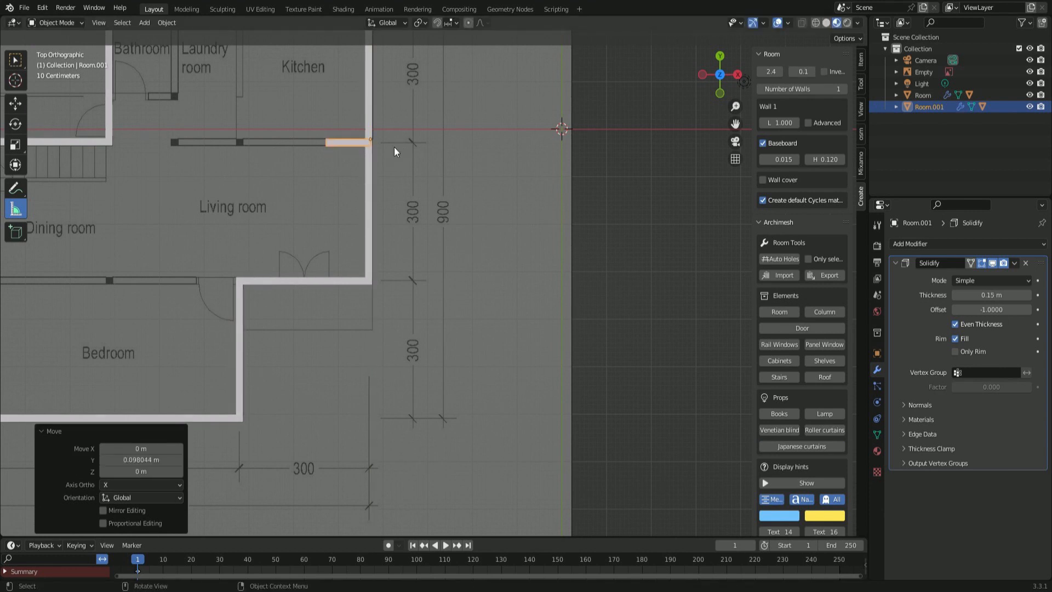
- Shift the kitchen partition wall about 0.025 m along X and set its length to 4.480
key("g")
key("x")
left_click(400, 154)
left_click_drag(784, 123, 851, 137)
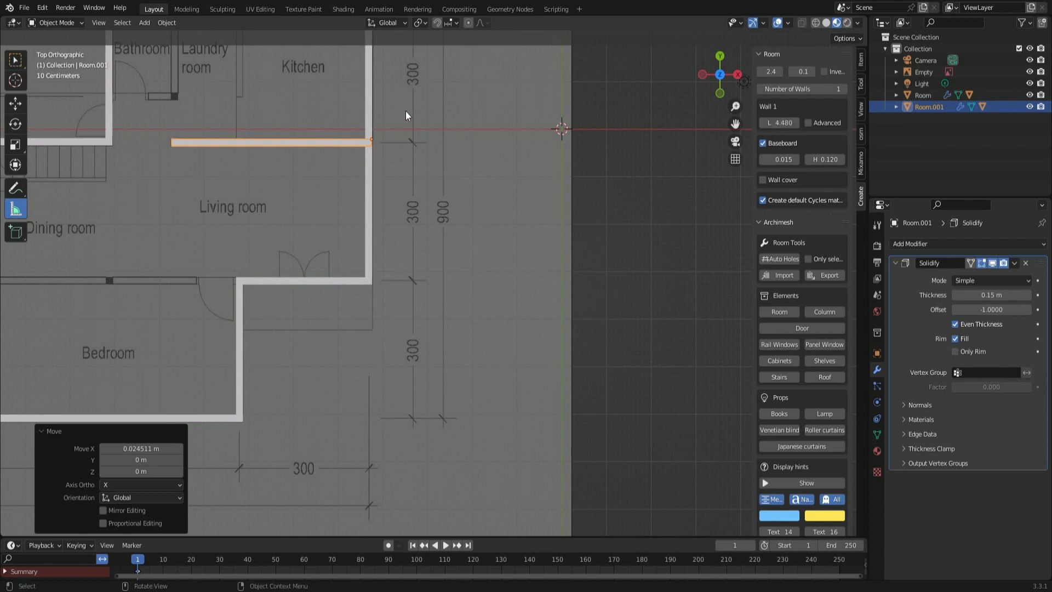
- Add a third room and move it about -8.65 m along X and 2.67 m along Y to the bathroom–laundry partition's upper end
middle_click_drag(405, 115, 442, 268, "shift")
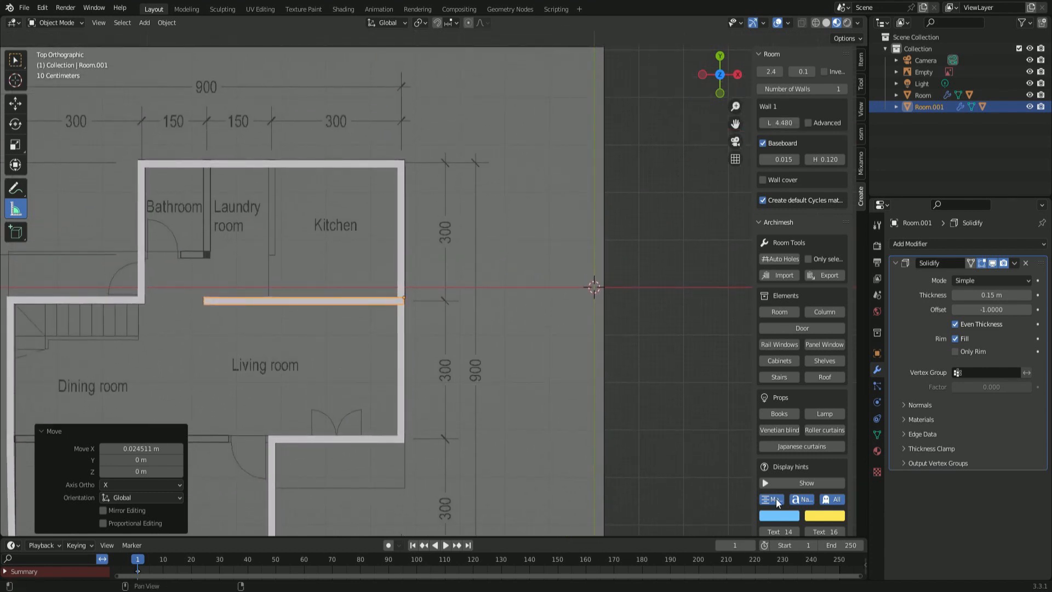
left_click(778, 312)
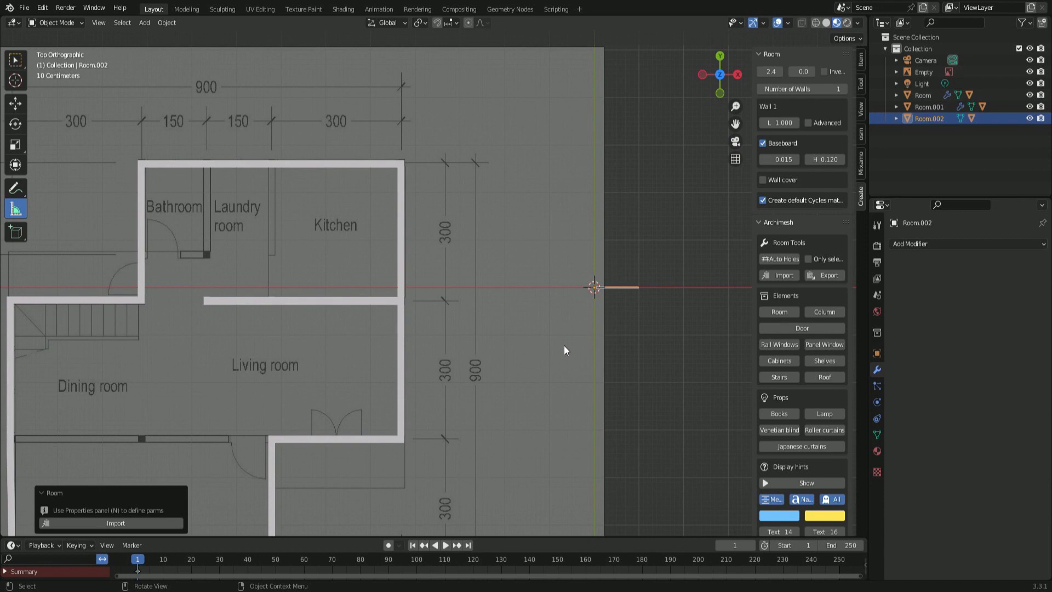
key("g")
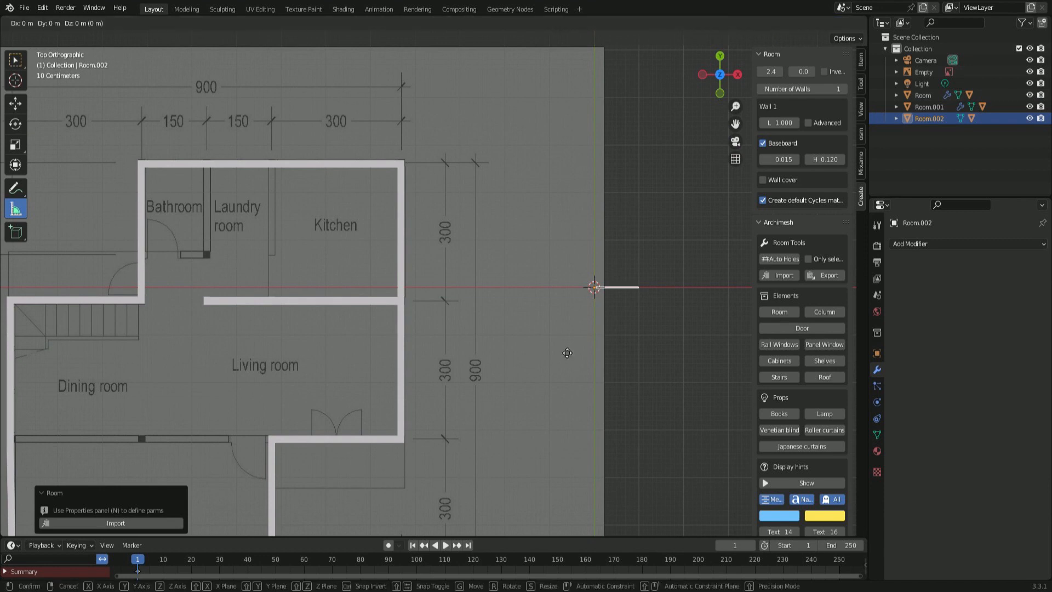
key("x")
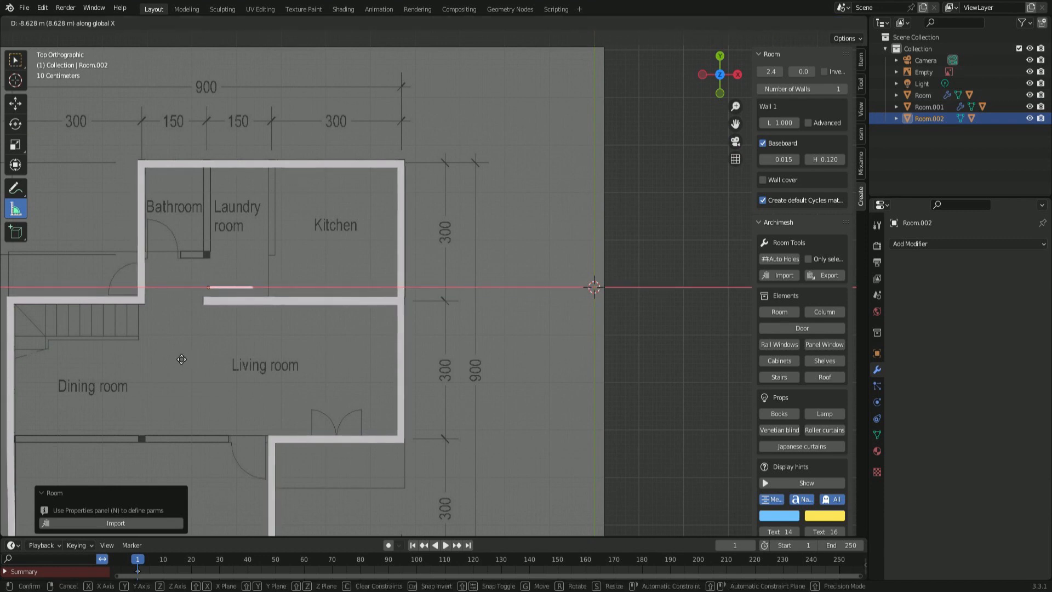
left_click(176, 362)
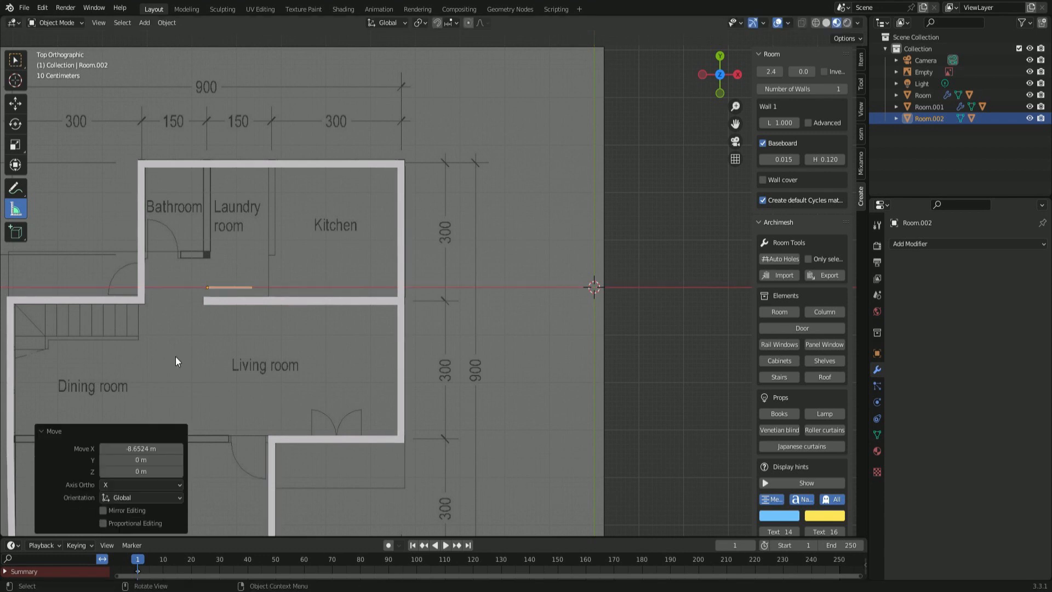
key("g")
key("y")
left_click(320, 226)
key("r")
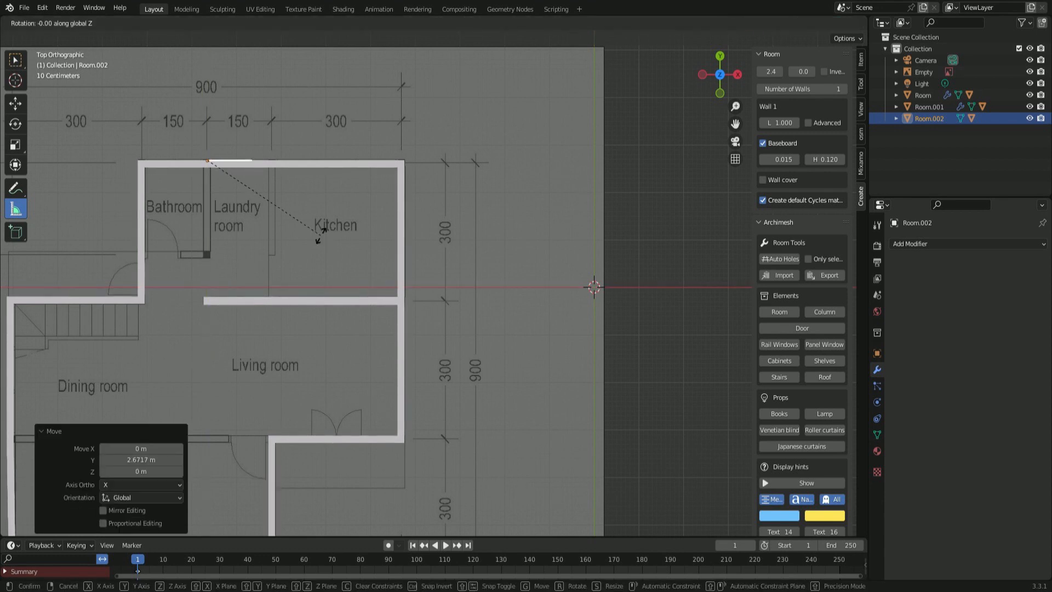
key("4")
key("5")
key("r")
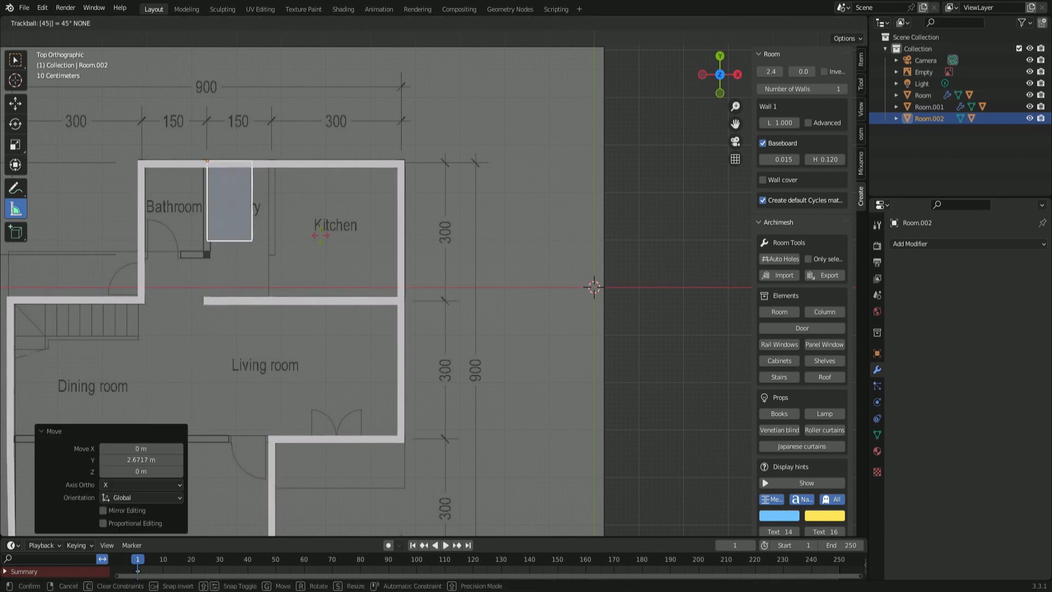
key("BackSpace")
key("BackSpace")
- Rotate the third room's wall by 90° and by another 180° about Z so it runs down the bathroom–laundry partition
key("r")
key("9")
key("0")
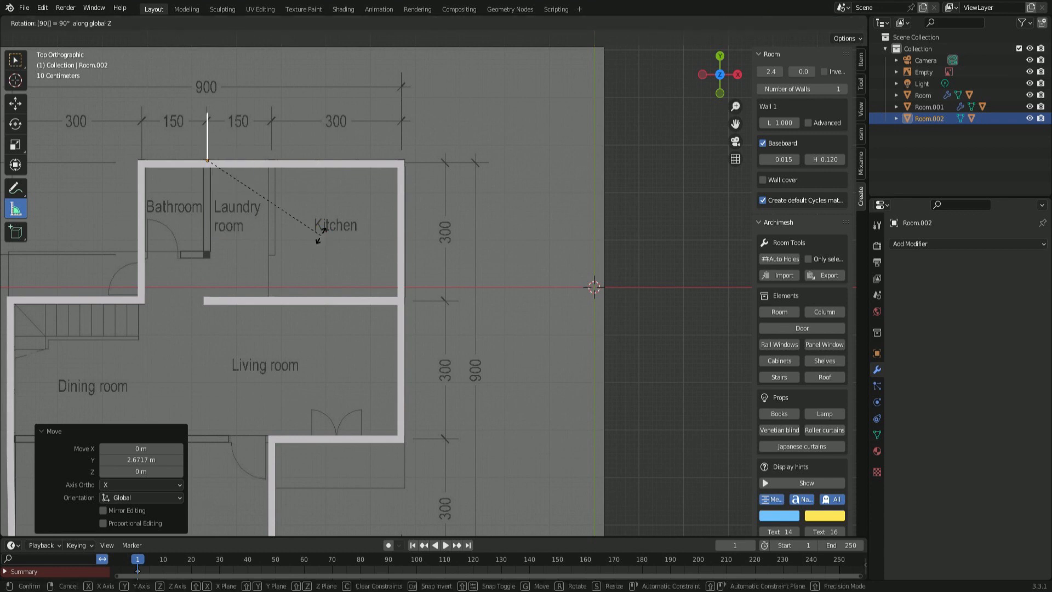
key("Return")
key("r")
key("1")
key("8")
key("0")
key("Return")
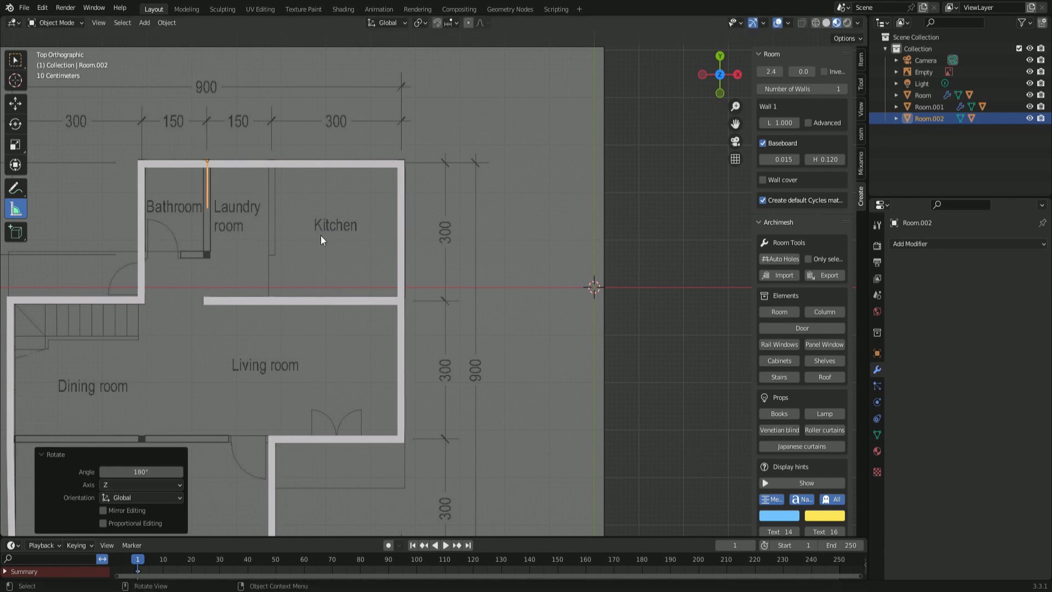
scroll(619, 302, "up", 1)
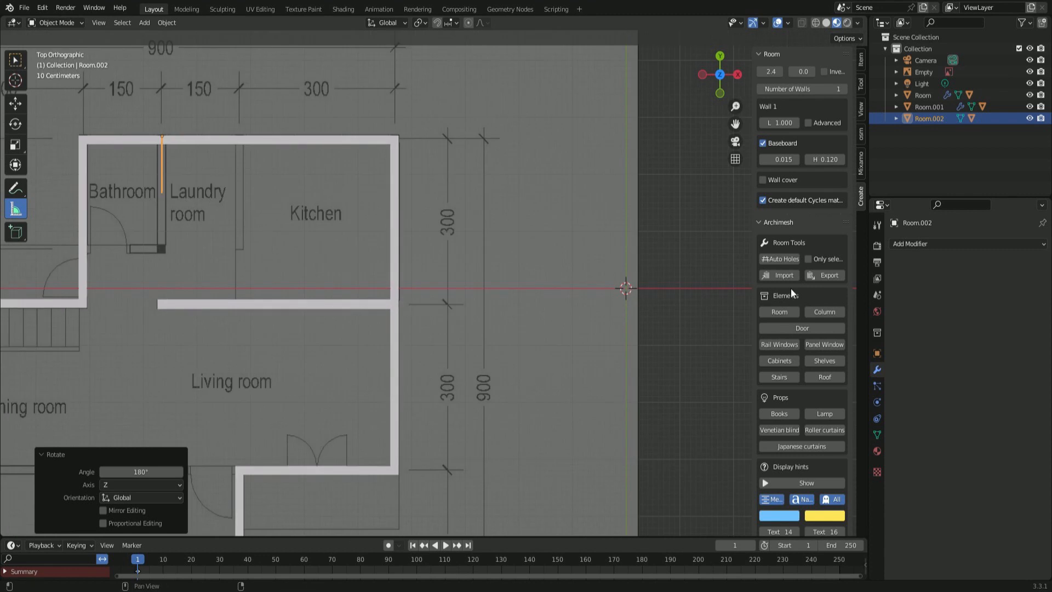
- Give the bathroom–laundry partition wall a thickness of 0.15 m and move it about -0.082 m along X onto the plan line
scroll(794, 287, "down", 3)
scroll(794, 287, "up", 3)
double_click(802, 72)
type("0.15")
key("Return")
key("g")
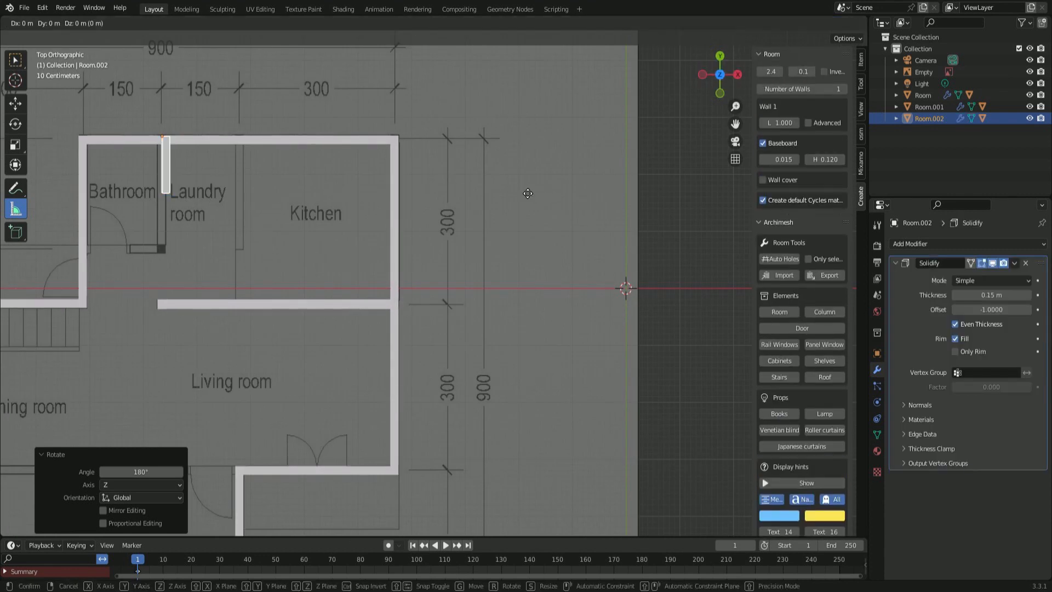
key("x")
left_click(522, 195)
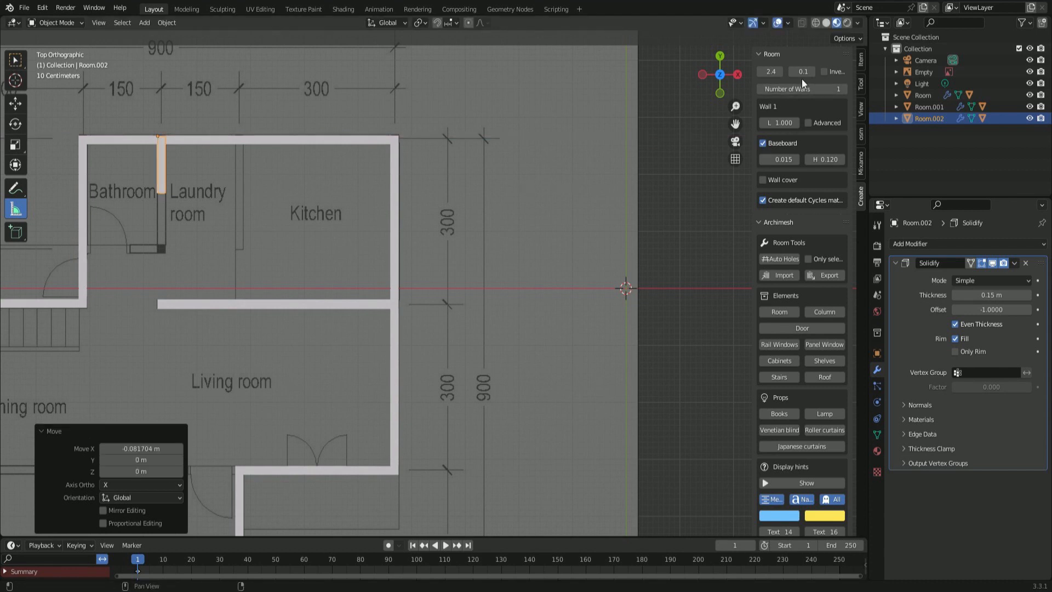
- Set the bathroom–laundry partition's length to 2.050 and add a second wall of length -1.460 along the bathroom's lower edge
left_click_drag(783, 123, 807, 131)
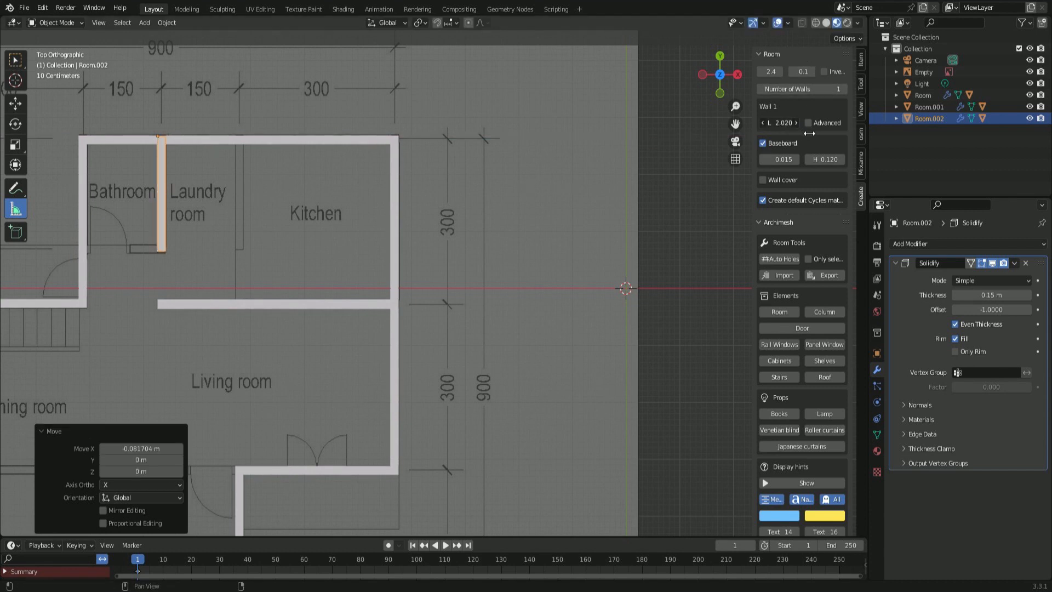
left_click(842, 89)
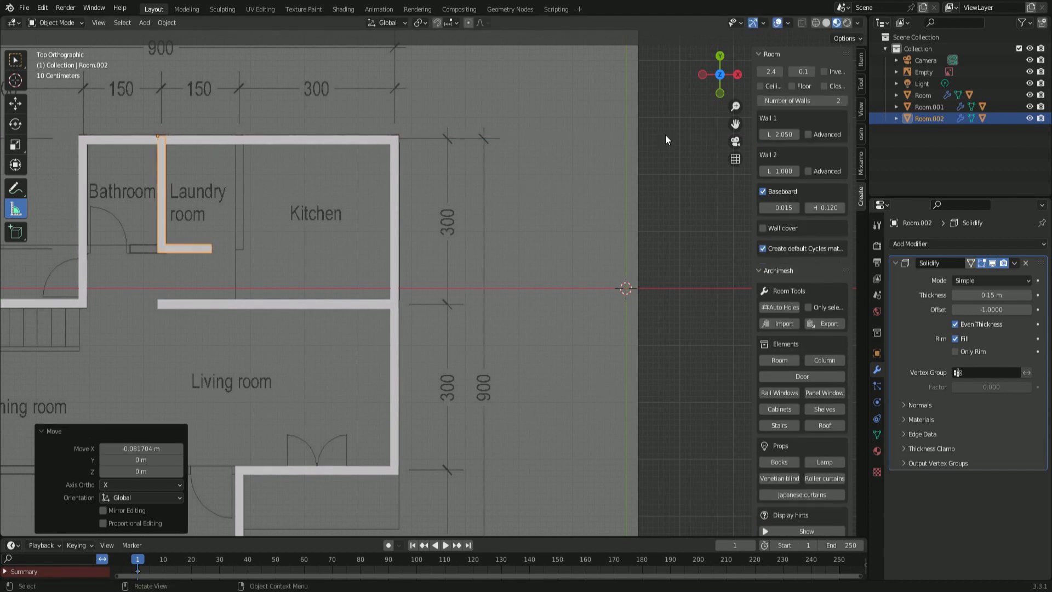
left_click_drag(783, 171, 707, 185)
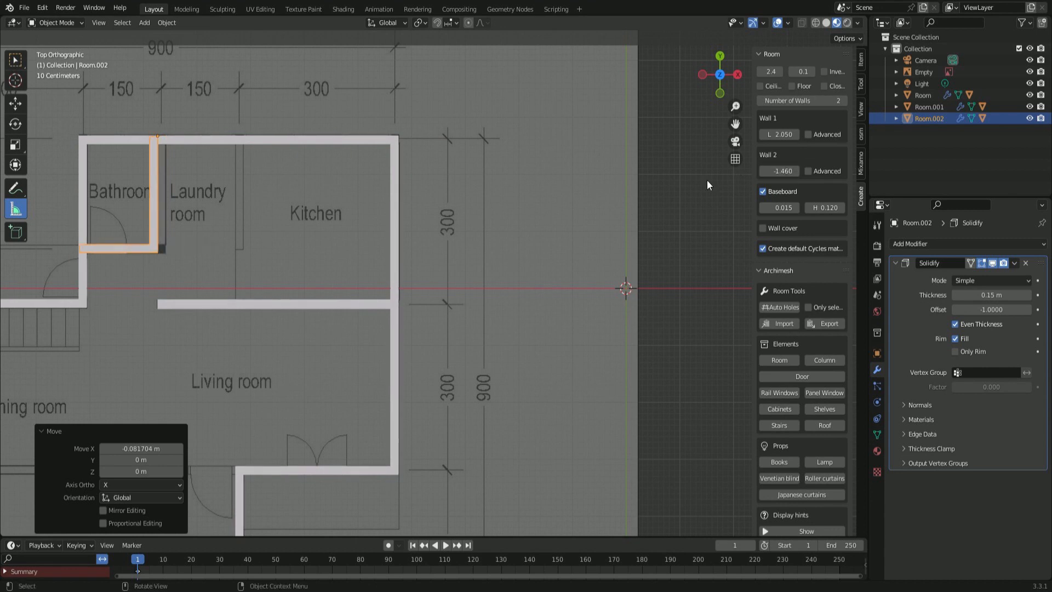
- Shift the L-shaped bathroom partition along X onto the plan line and fine-tune its second wall's length
key("g")
key("x")
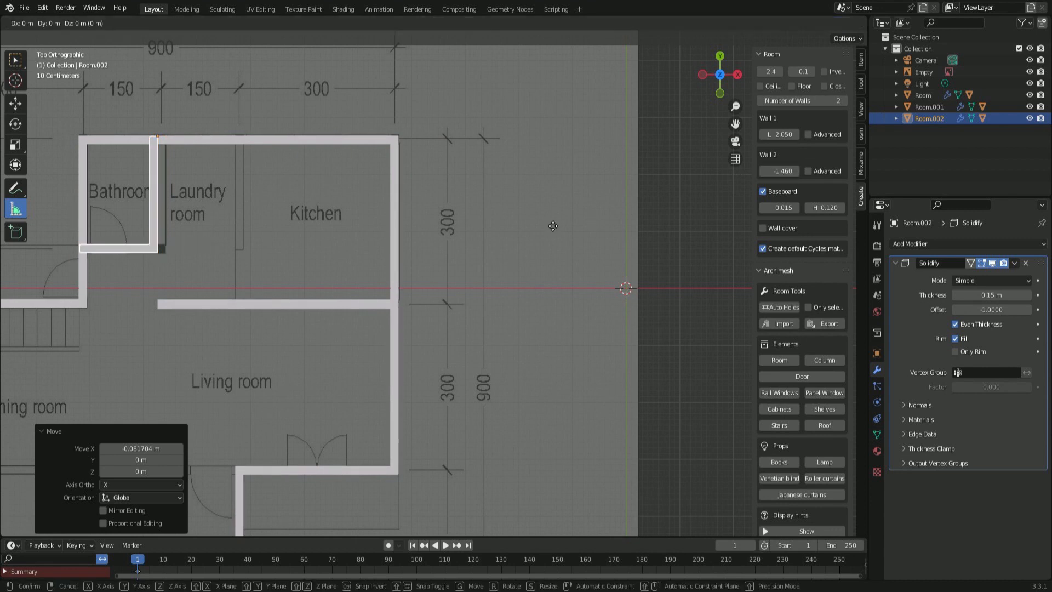
left_click(557, 227)
left_click_drag(786, 176, 784, 179)
- Add a fourth room and move it about -7.14 m along X and 2.66 m along Y to the laundry–kitchen partition's upper end
left_click(791, 364)
key("g")
key("x")
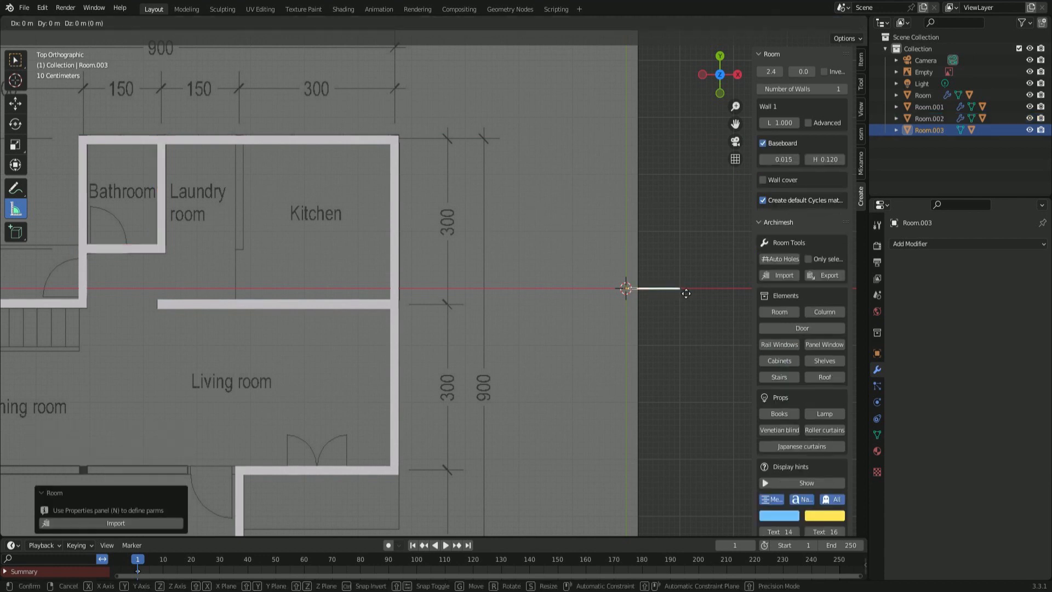
key("y")
left_click(303, 125)
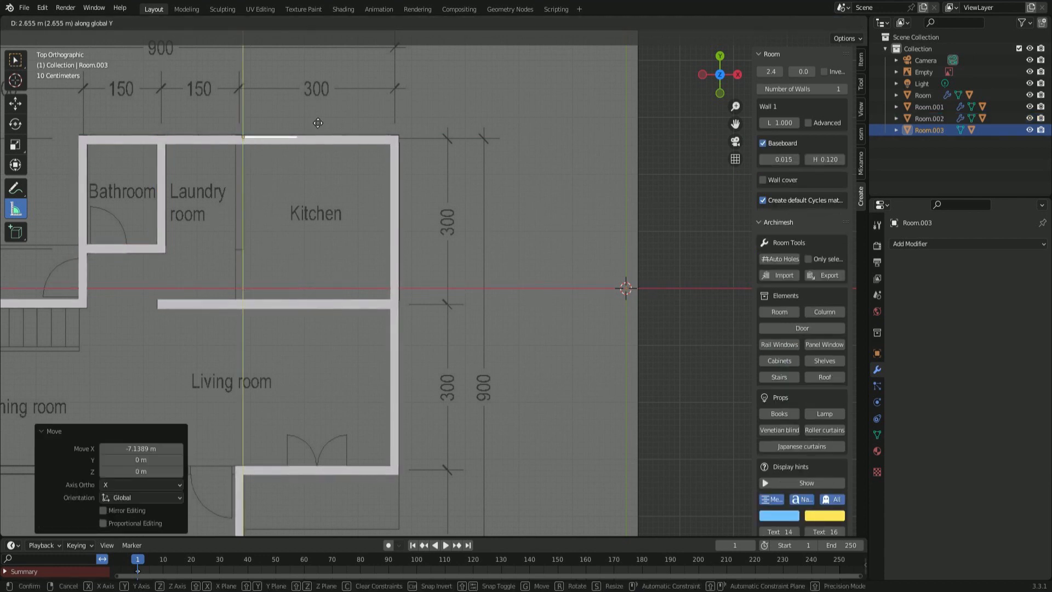
- Rotate the fourth room's wall by -90° about Z and nudge it about 0.009 m along Y
type("r-90")
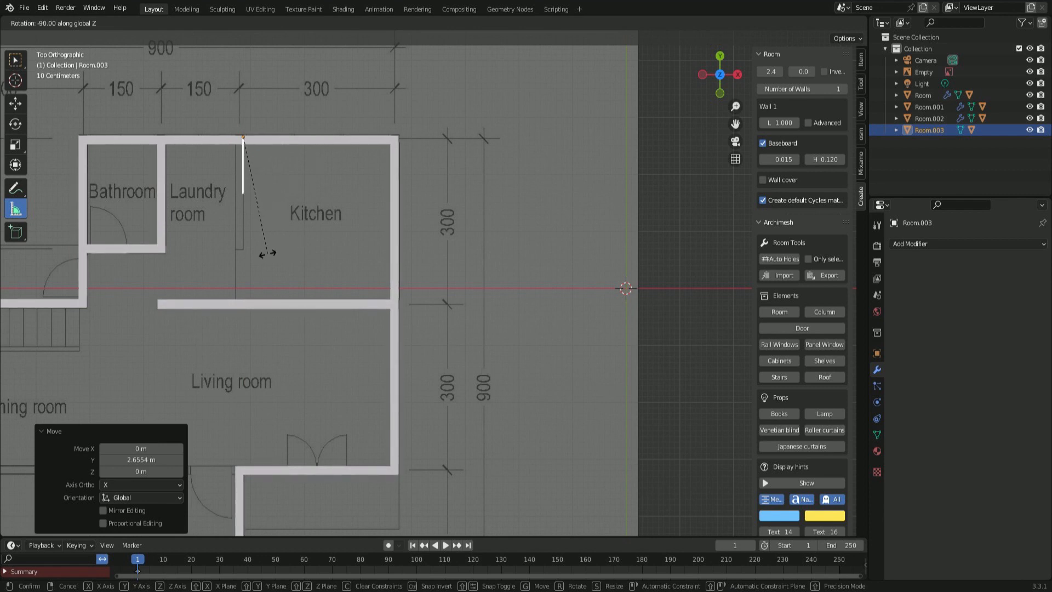
key("Return")
key("g")
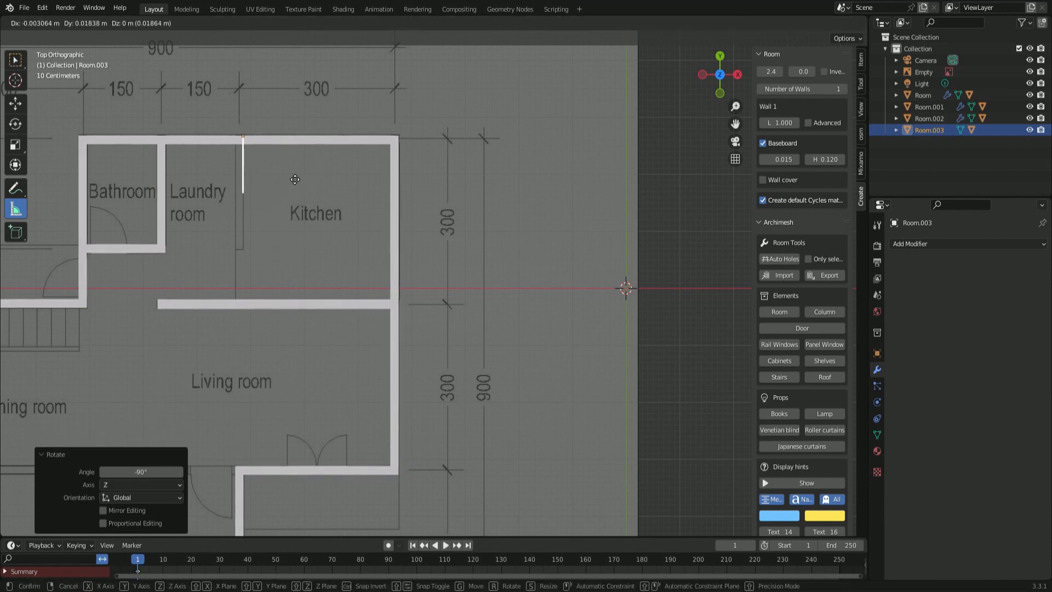
key("Escape")
key("g")
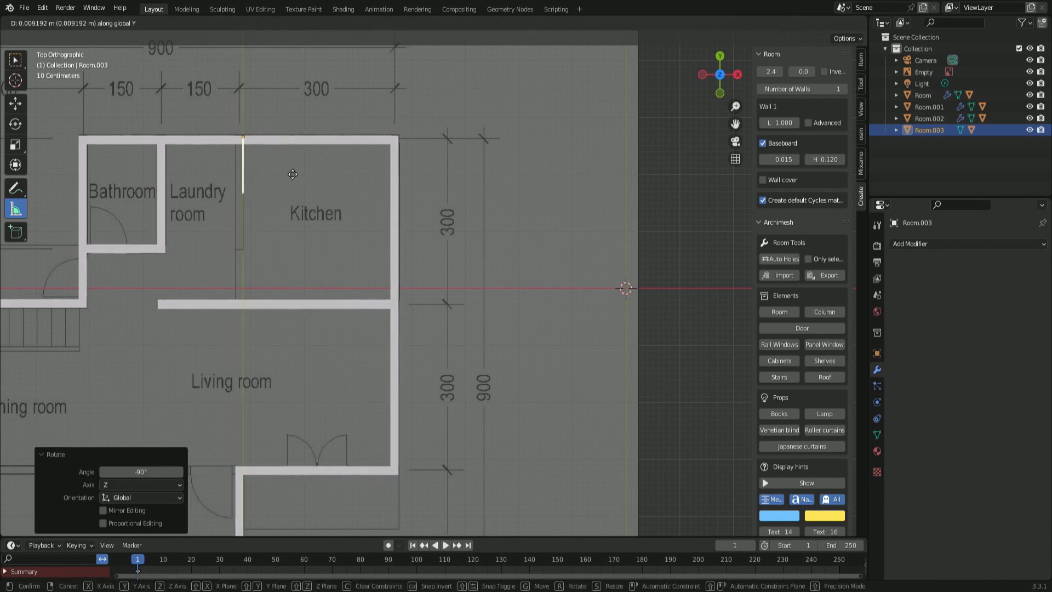
left_click(295, 179)
- Give the laundry–kitchen partition a thickness of 0.15 m and move it about -0.143 m along X onto the plan line
left_click(812, 72)
key("g")
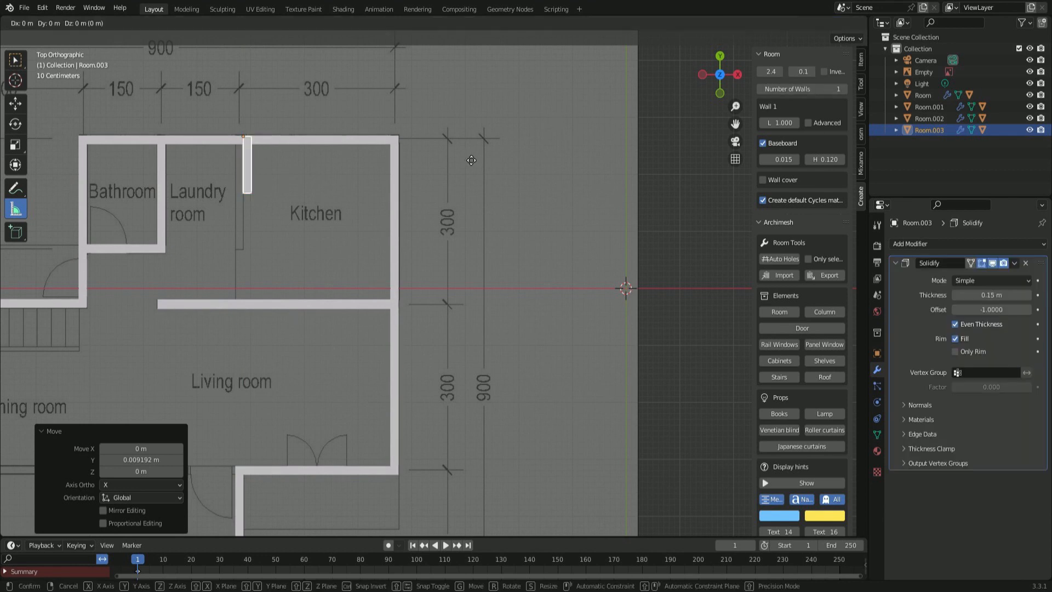
key("x")
left_click(462, 158)
- Set the laundry–kitchen partition's length to 3.040 and shift it about 0.013 m along Y
left_click_drag(775, 125, 827, 122)
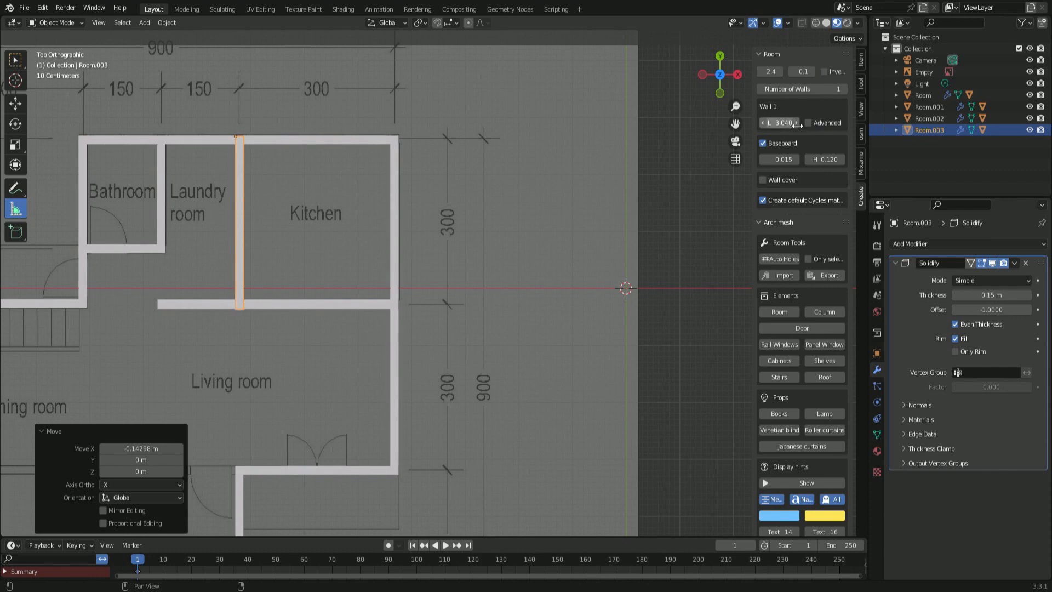
key("g")
left_click(521, 187)
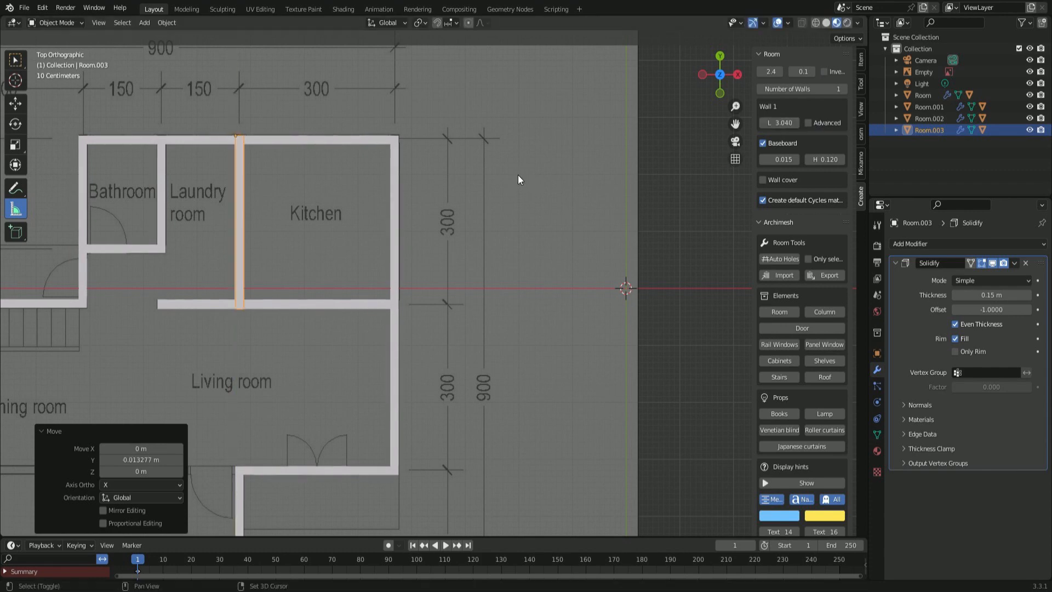
middle_click_drag(522, 187, 486, 314)
key("KP_7")
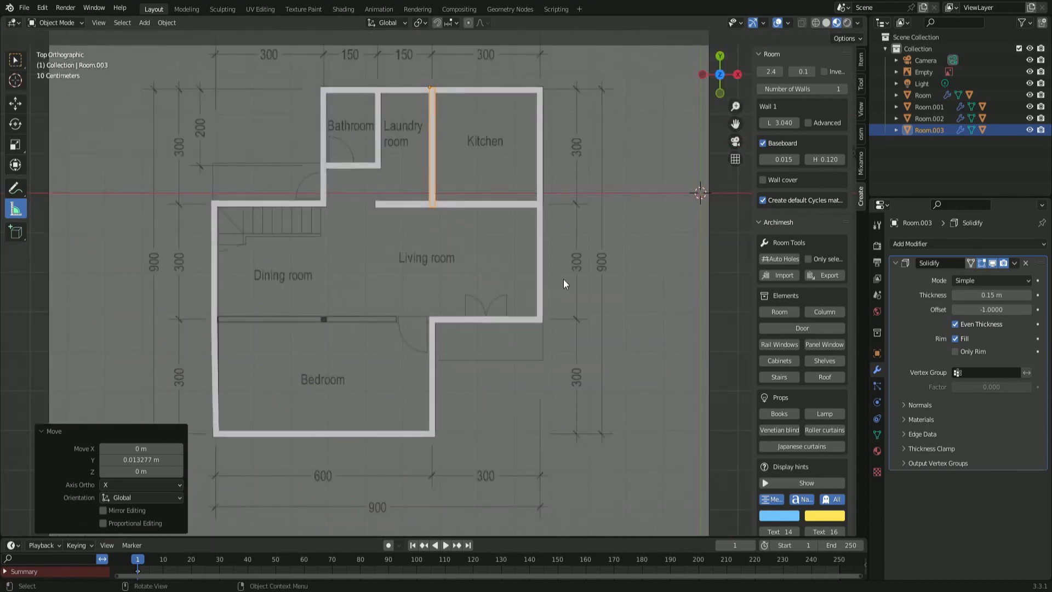
- Add a fifth room and move it along X and about -3.12 m along Y to the left end of the dining room–bedroom partition
left_click(780, 314)
key("g")
key("x")
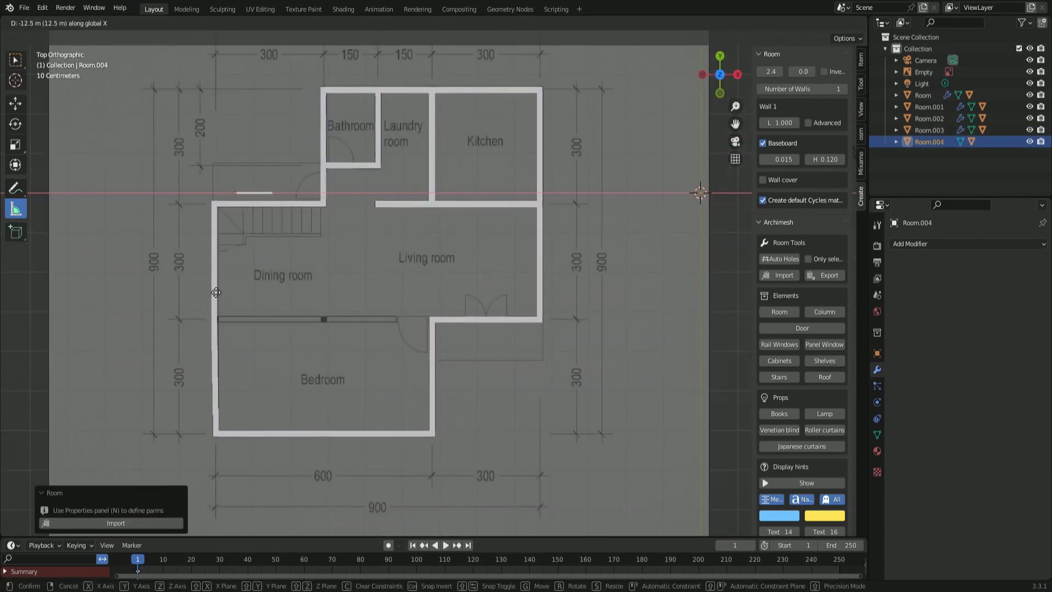
left_click(197, 296)
key("g")
key("y")
left_click(204, 415)
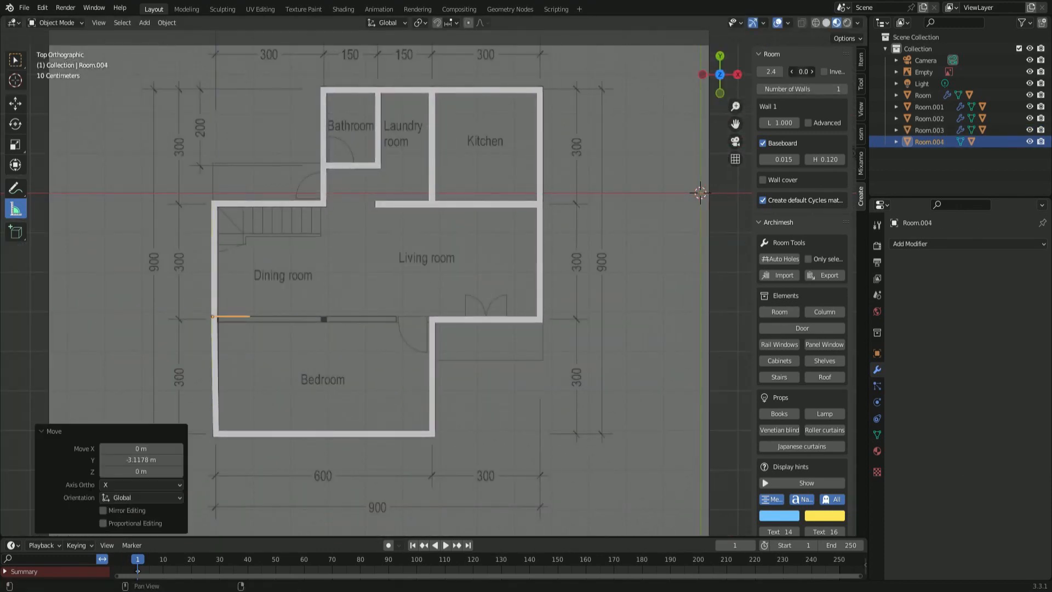
- Give the bedroom partition a thickness of 0.15 m and move it about -0.147 m along Y onto the plan line
left_click_drag(802, 72, 813, 72)
key("g")
key("y")
left_click(436, 213)
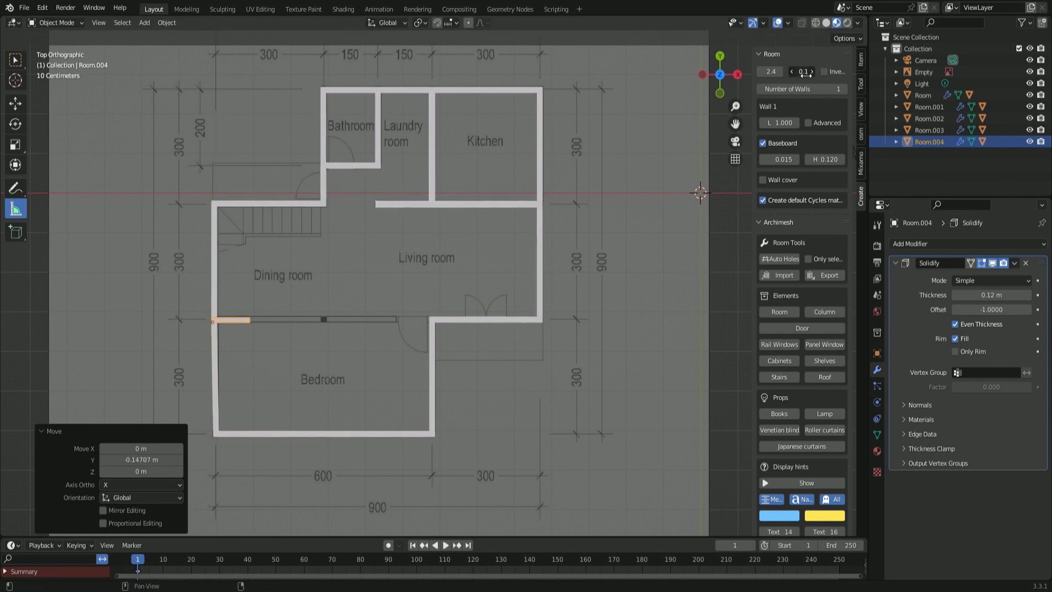
- Shift the bedroom partition about -0.016 m along X and set its length to 6.010 so it spans the bedroom
key("g")
key("x")
left_click(508, 285)
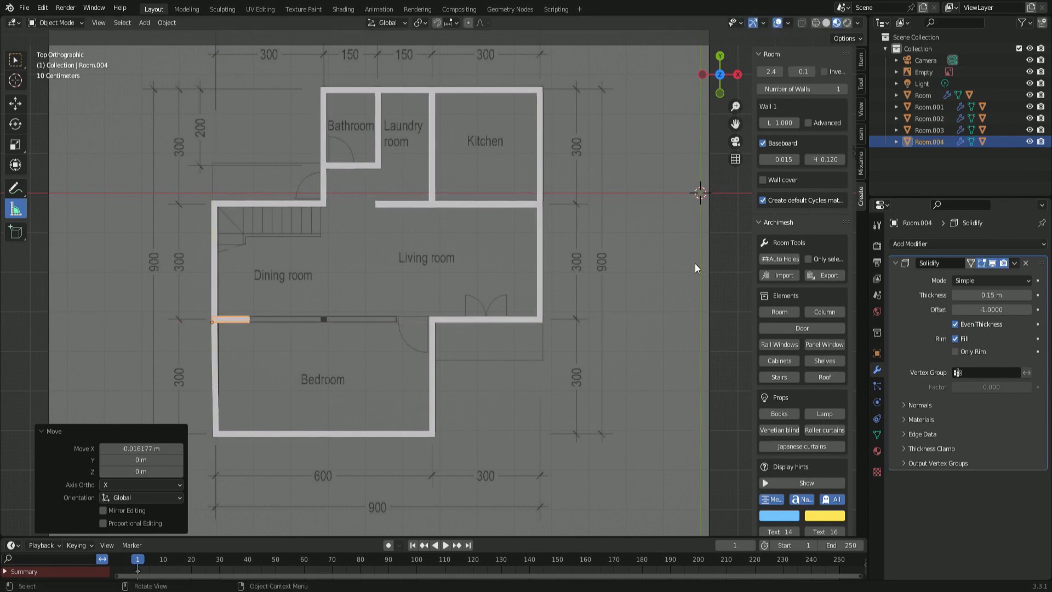
left_click_drag(789, 122, 887, 130)
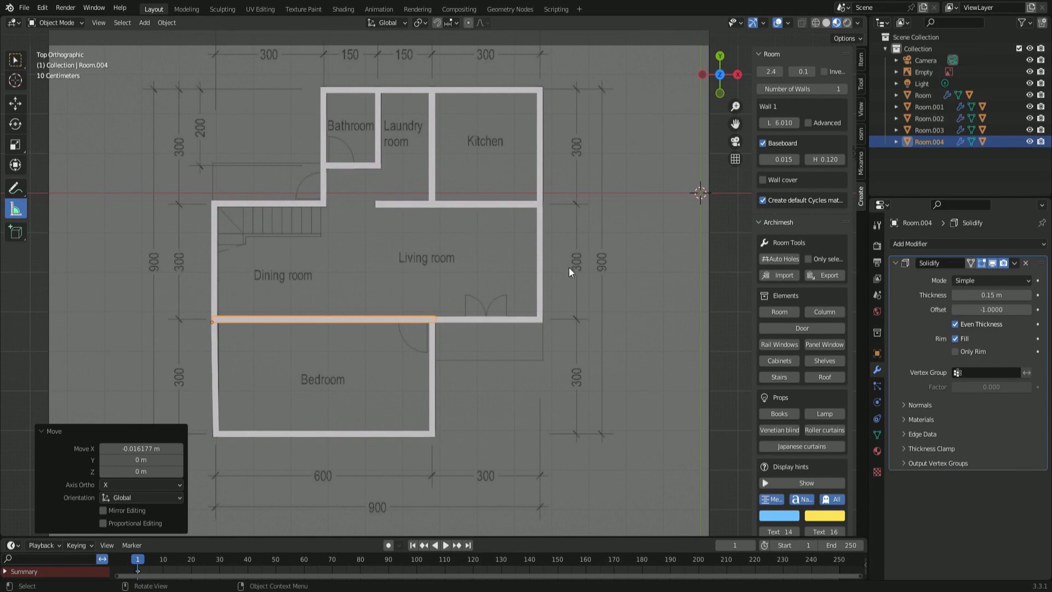
- Select the bedroom partition and the outer walls in turn to check how they line up on the floor plan
middle_click_drag(569, 268, 569, 308)
scroll(572, 312, "down", 1)
left_click(608, 342)
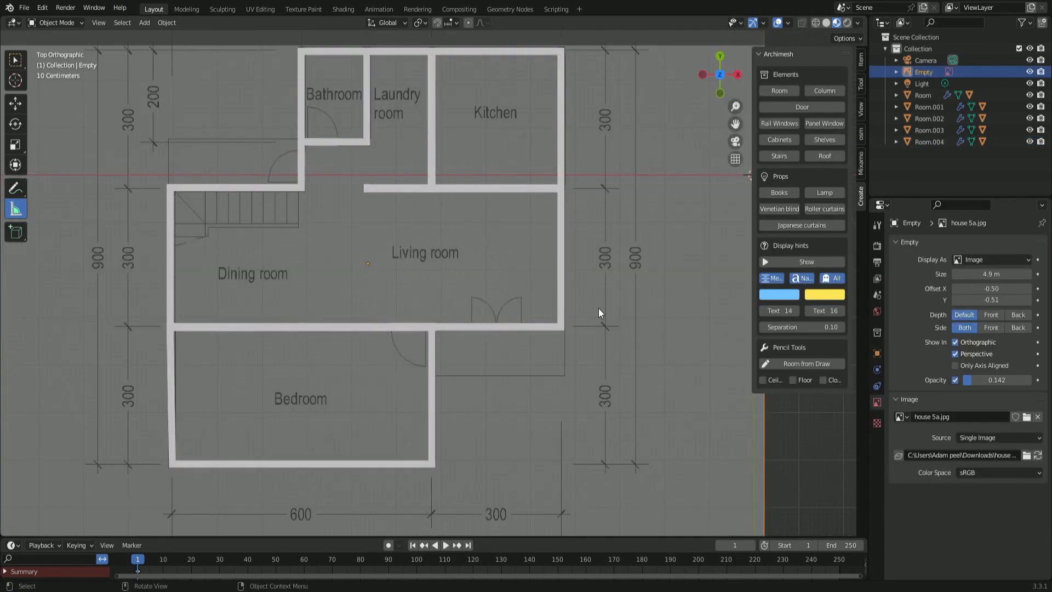
left_click(427, 331)
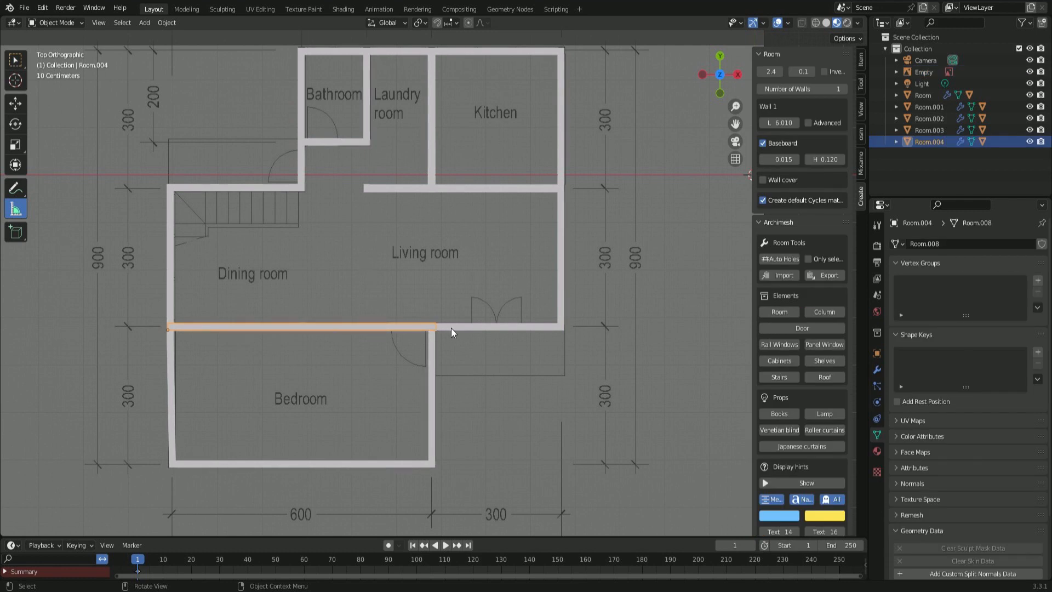
left_click(451, 327)
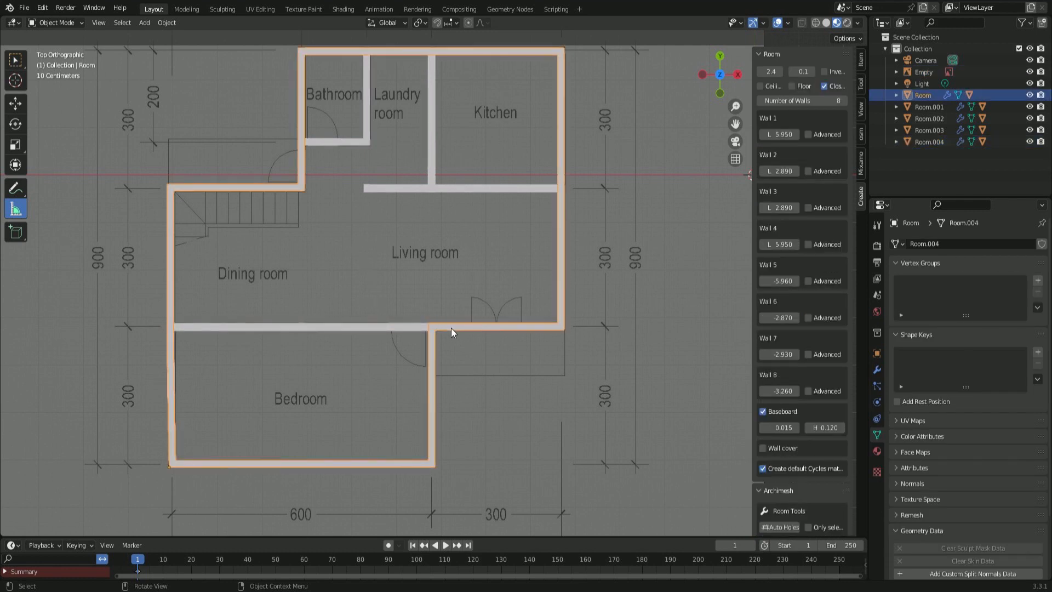
- Hide the outer room and all four partition rooms in the viewport to expose the floor plan
left_click(928, 105)
left_click(927, 98)
left_click(927, 108, "shift")
left_click(927, 119, "shift")
left_click(927, 141, "shift")
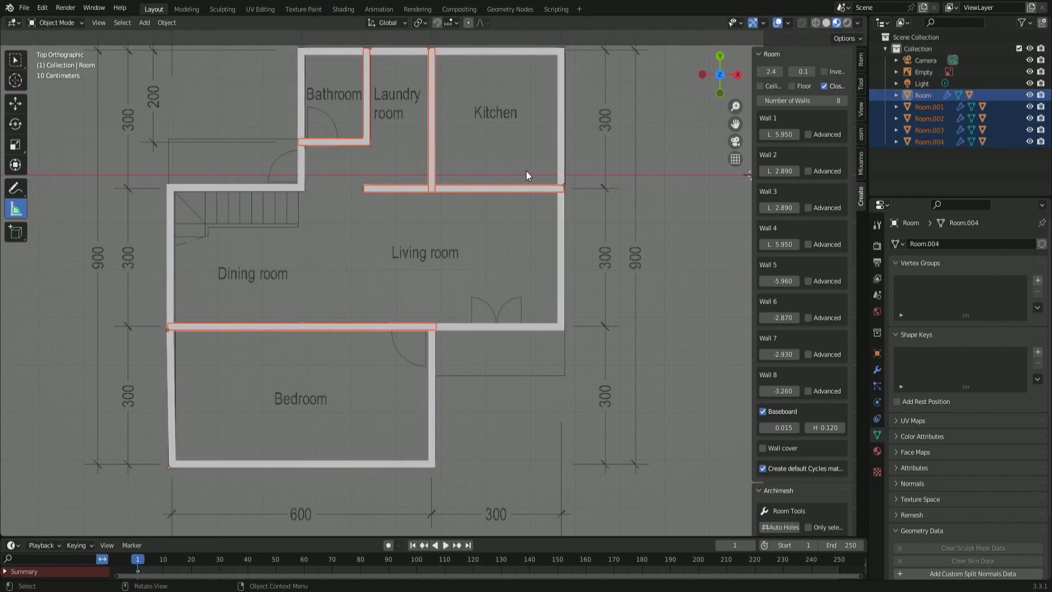
key("h")
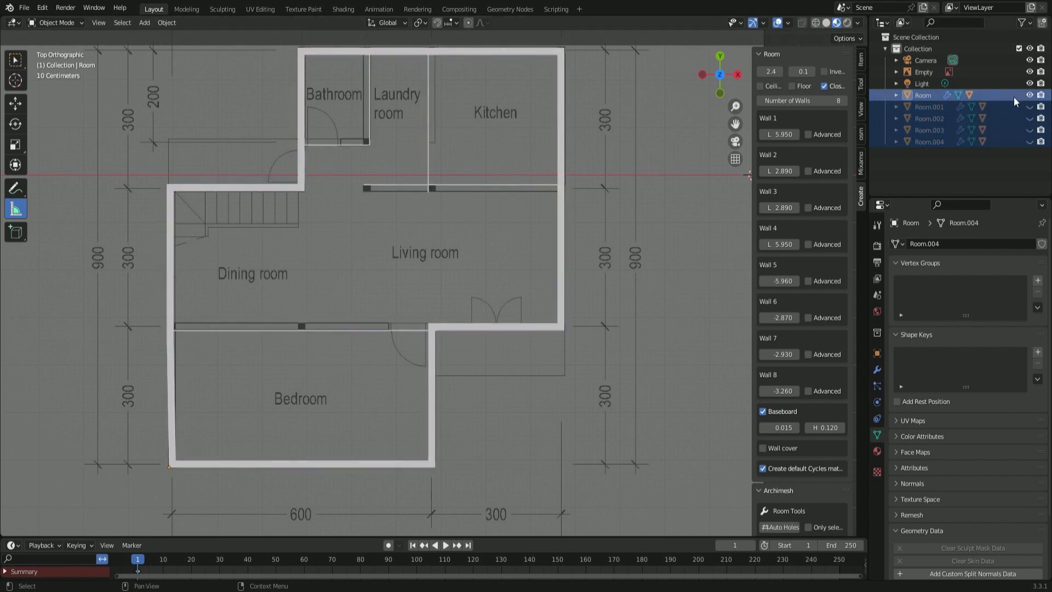
left_click(1031, 95)
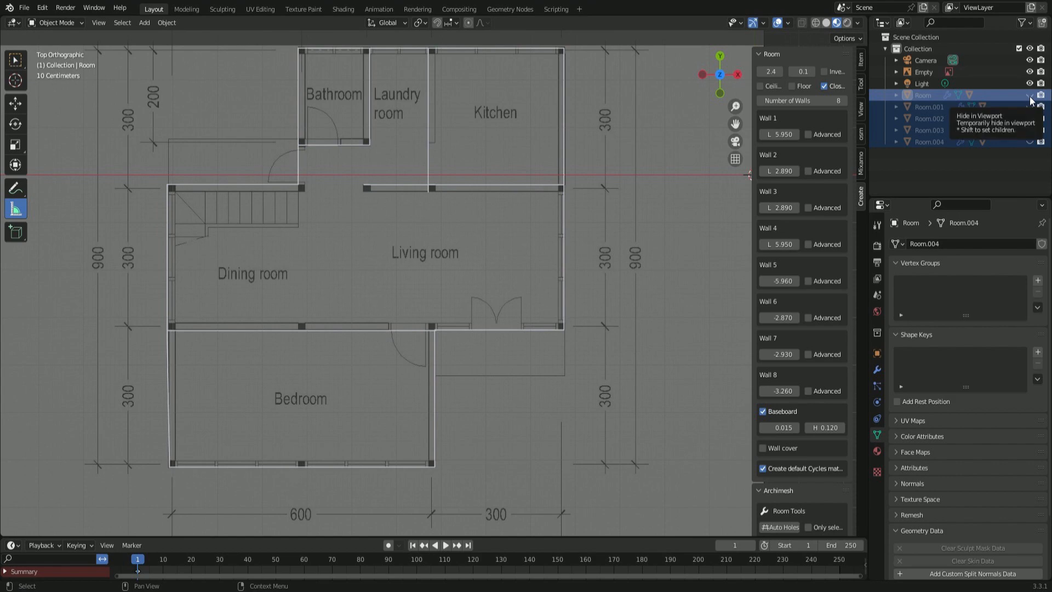
- Inspect the baseboards left over the floor plan from an angled view and make all the room walls visible again
middle_click_drag(624, 164, 712, 54)
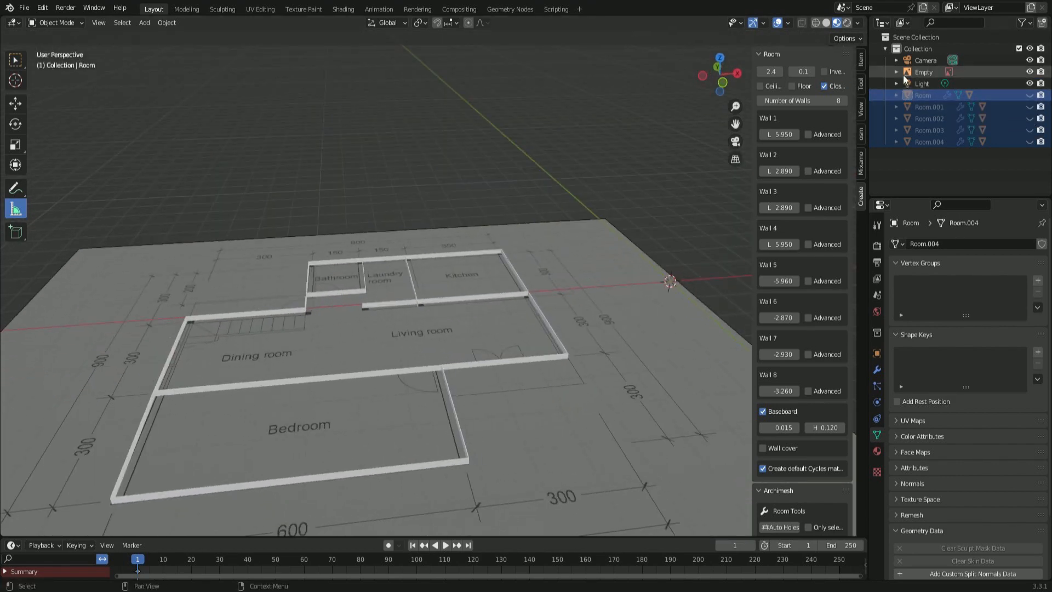
left_click(516, 360)
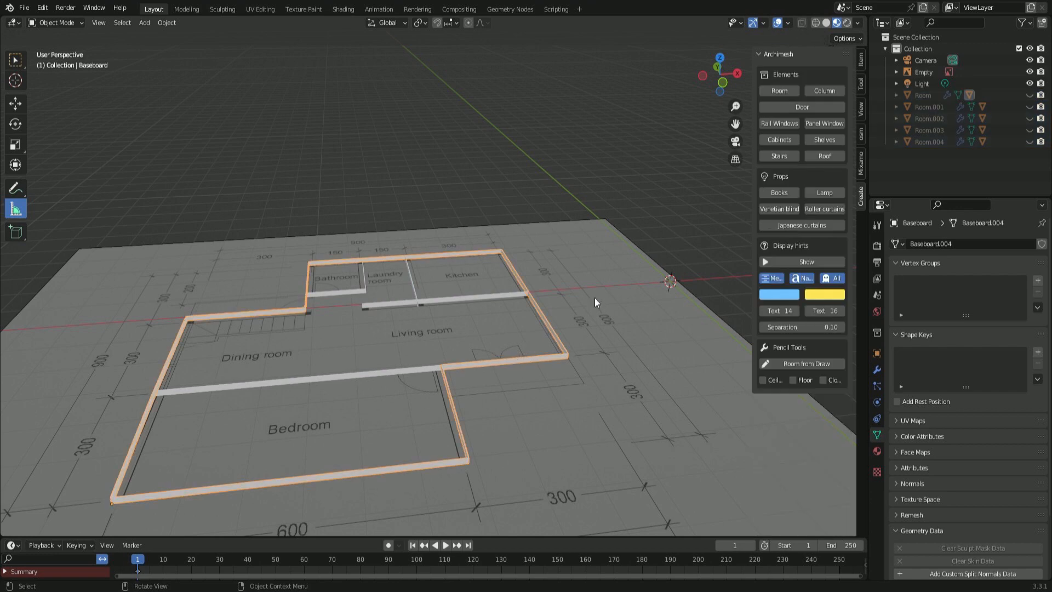
middle_click_drag(594, 297, 538, 348)
left_click(409, 368)
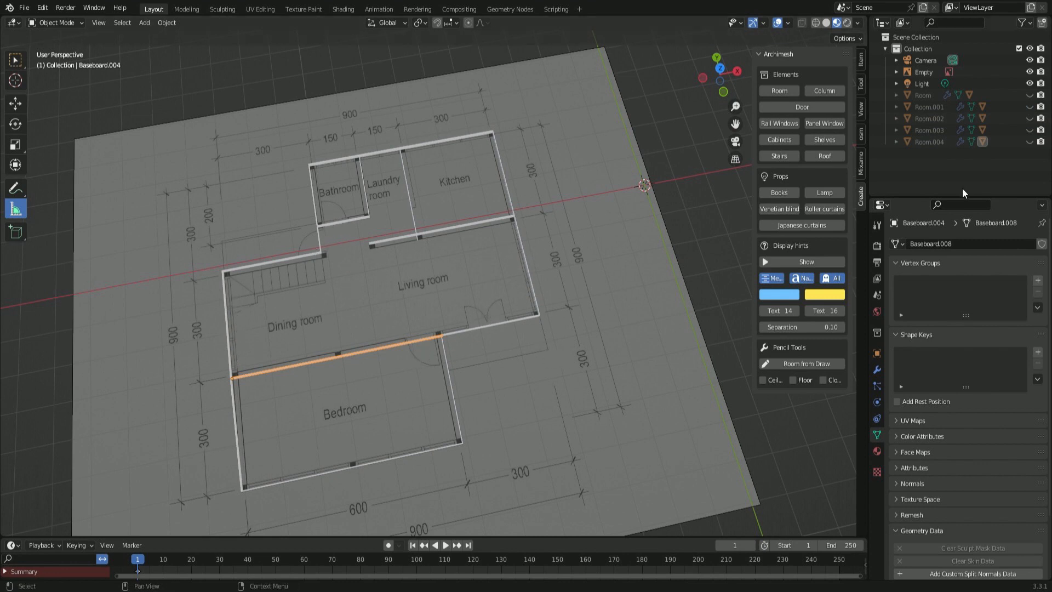
middle_click_drag(481, 241, 602, 255)
left_click(590, 165)
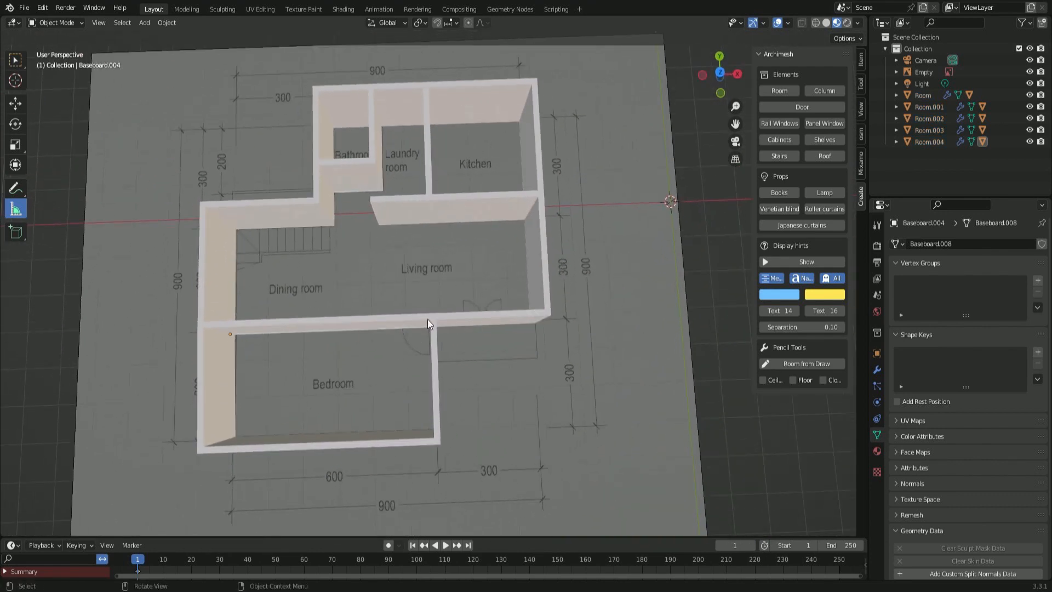
- Add an Archimesh door and select its whole group
key("KP_7")
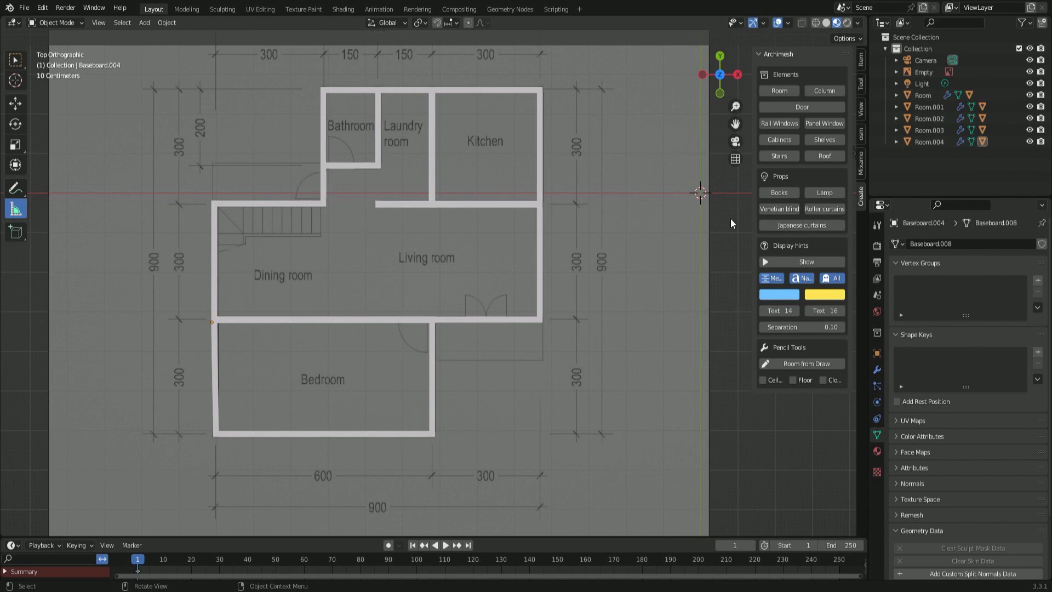
left_click(809, 111)
left_click(699, 216)
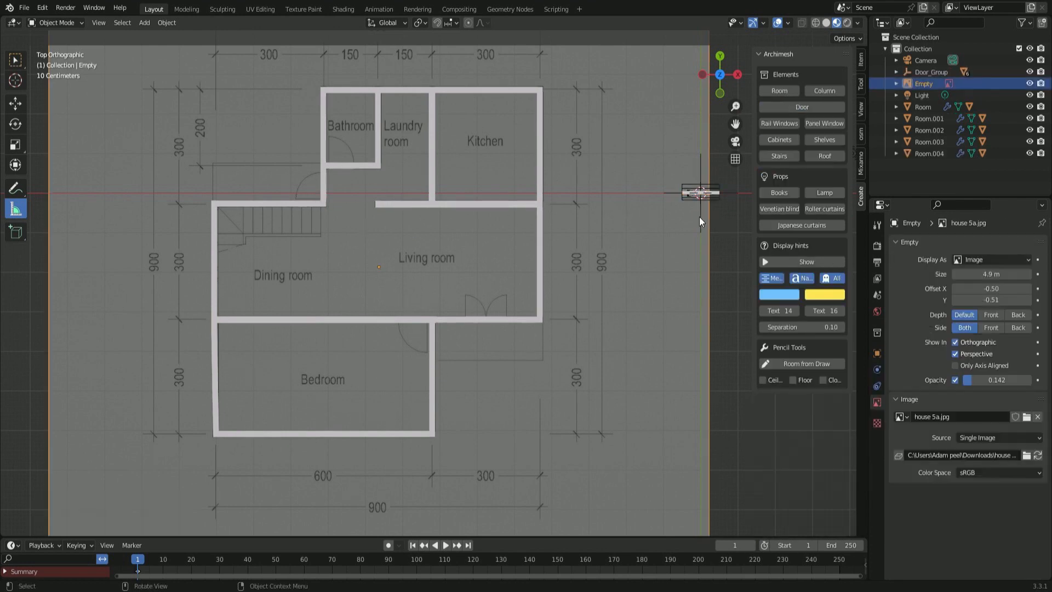
left_click(901, 72)
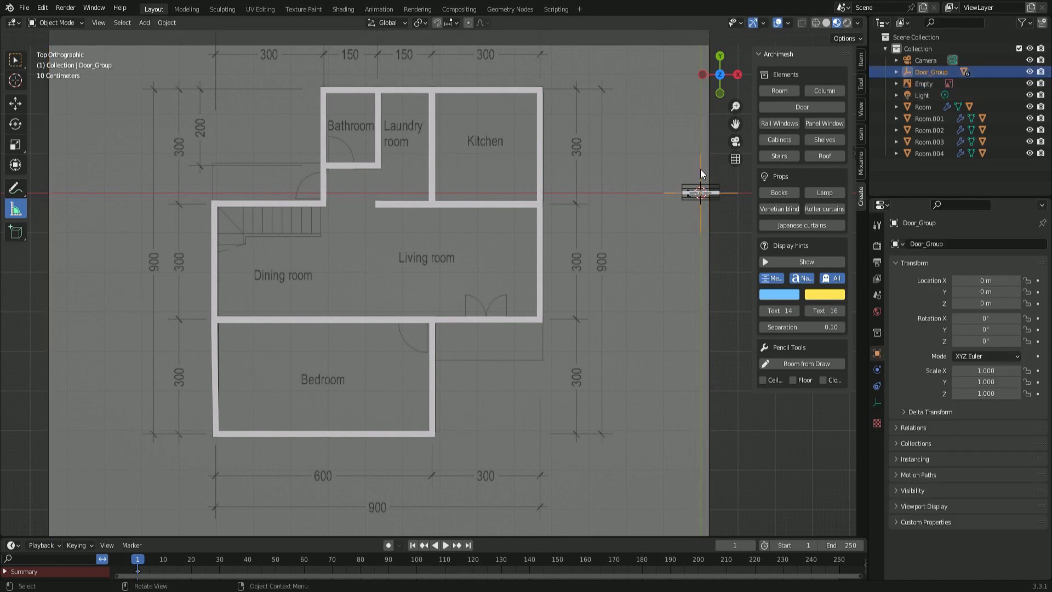
- Move the door group onto the bathroom's lower wall, about 9.53 m along negative X and 0.68 m along Y
key("g")
key("x")
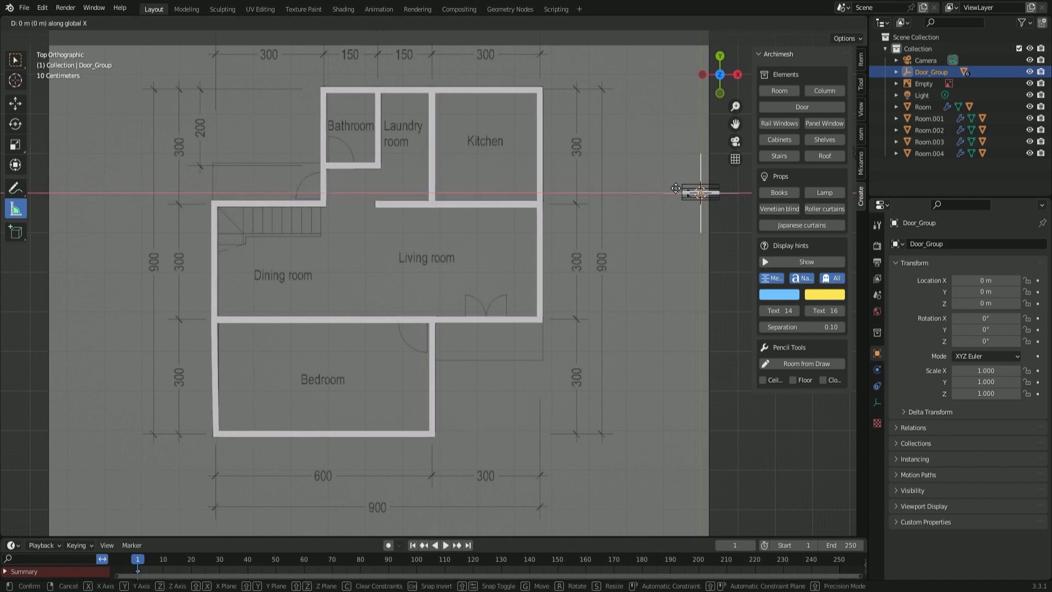
left_click(321, 148)
key("g")
key("y")
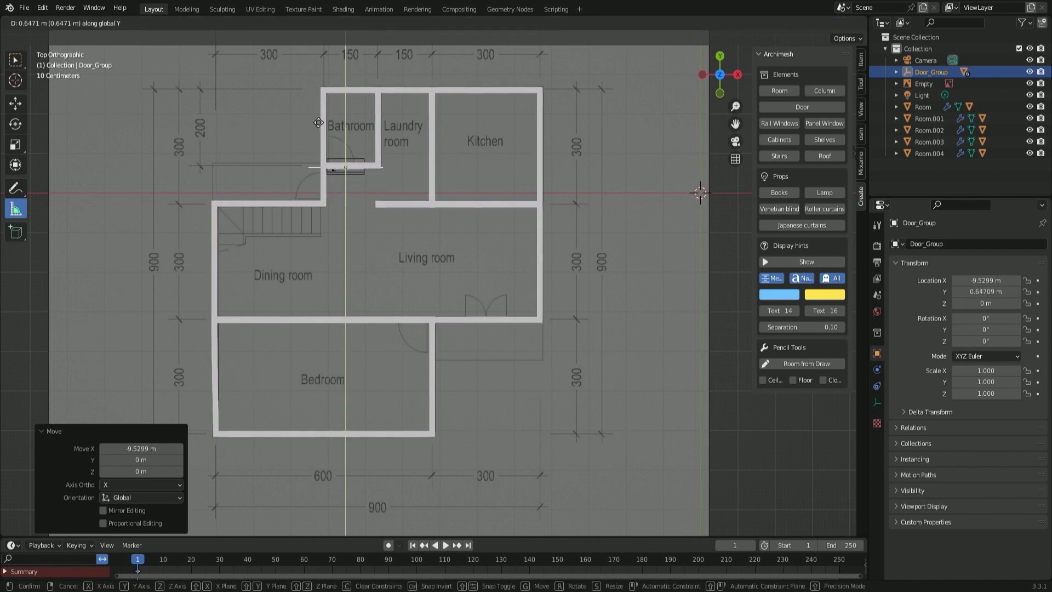
left_click(311, 117)
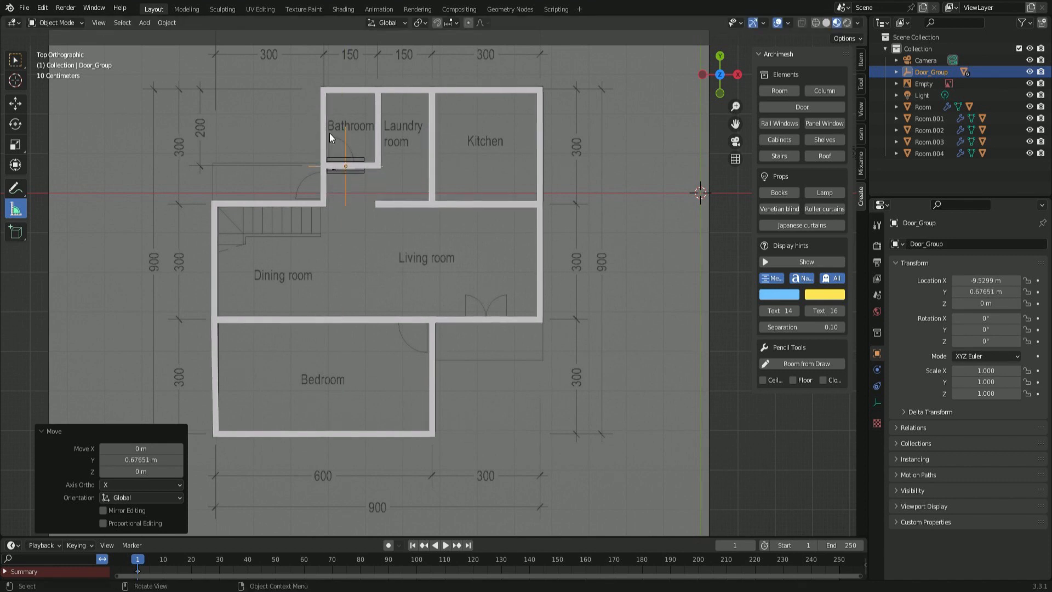
- Set the bathroom door frame's width to 0.76 m and shift the door group about 0.135 m along negative X towards the wall corner
scroll(336, 89, "up", 7)
middle_click_drag(344, 132, 607, 499, "shift")
middle_click_drag(433, 282, 464, 303, "shift")
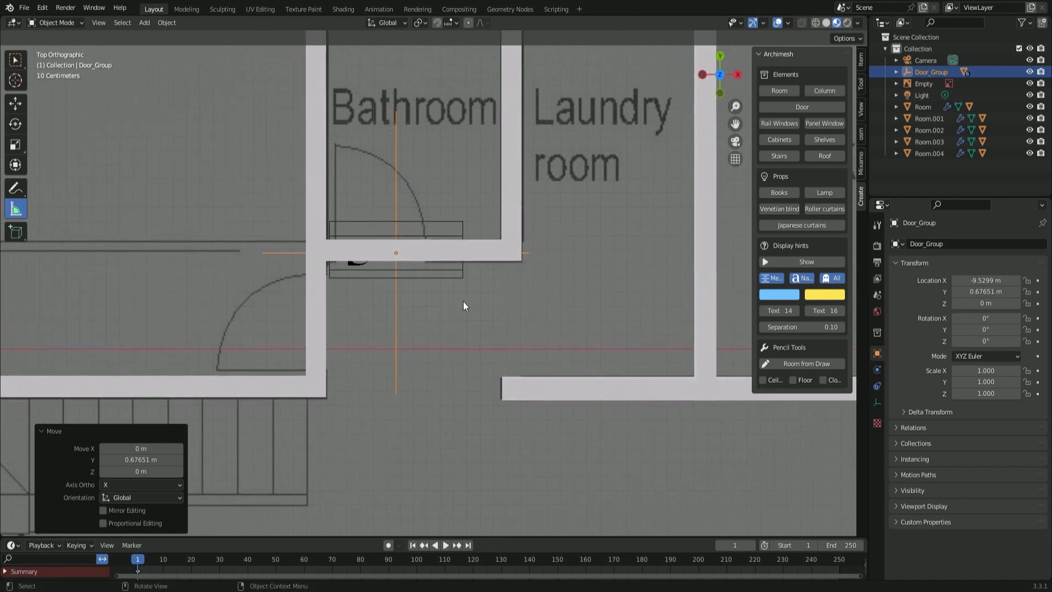
left_click(898, 72)
left_click(943, 107)
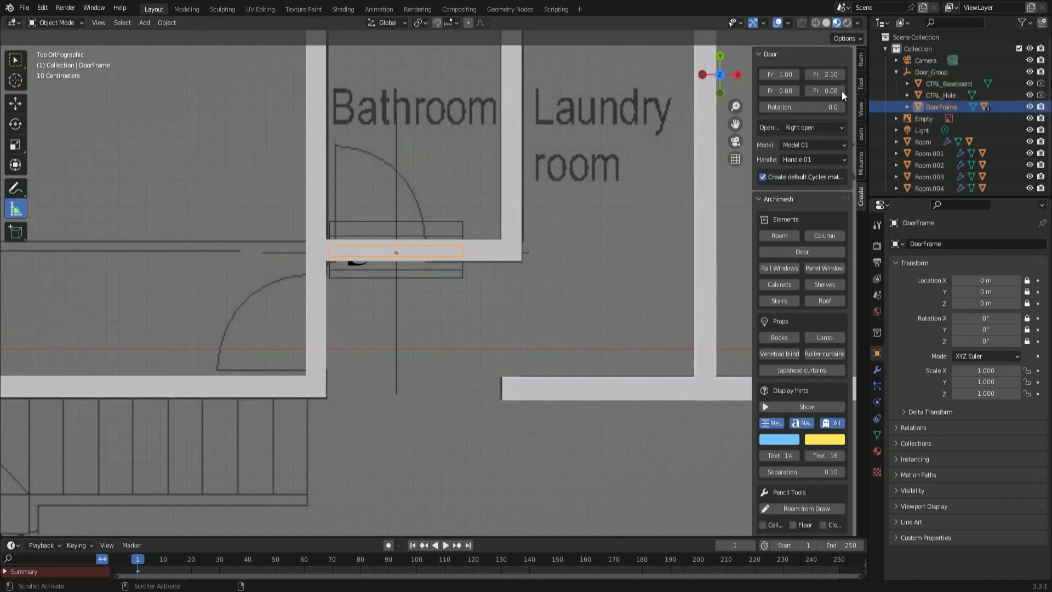
left_click_drag(789, 75, 765, 75)
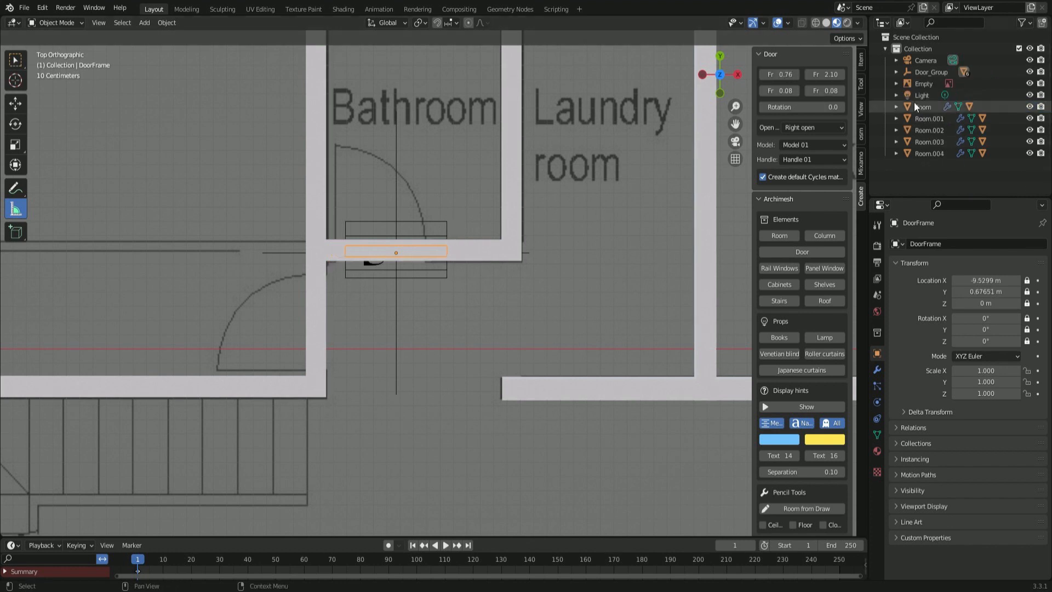
left_click(909, 73)
key("g")
key("x")
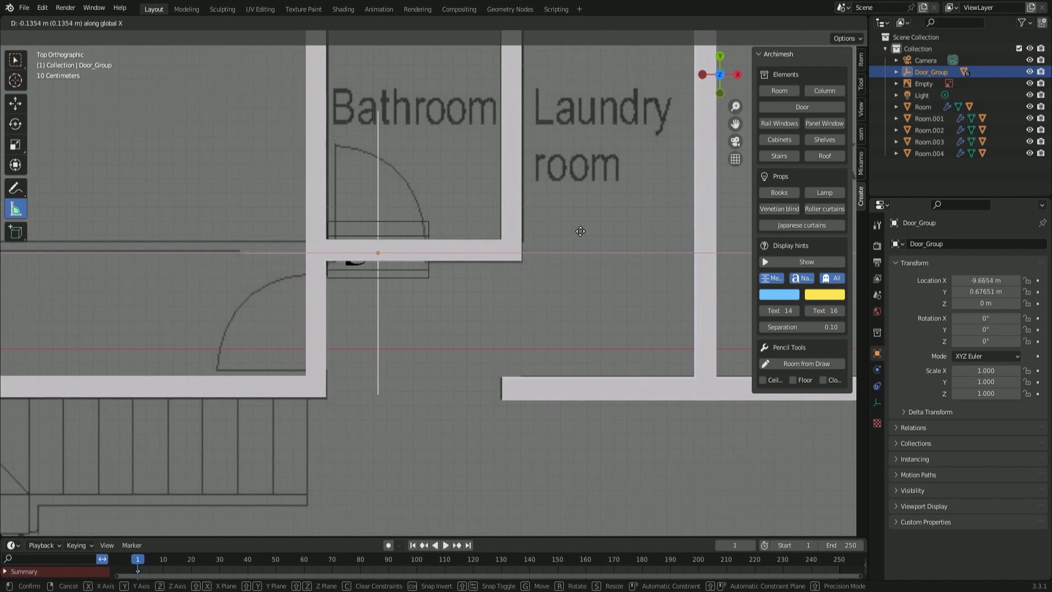
left_click(580, 232)
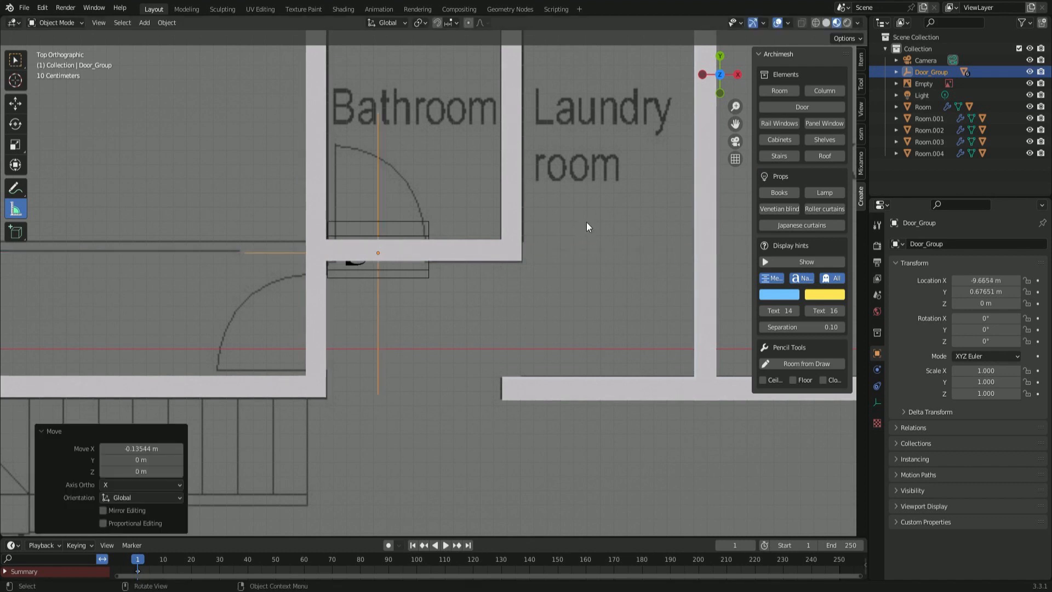
- Set the door frame's width to 0.67 m and shift the door group about 0.008 m along X to match the plan's door opening
left_click(897, 71)
left_click(938, 107)
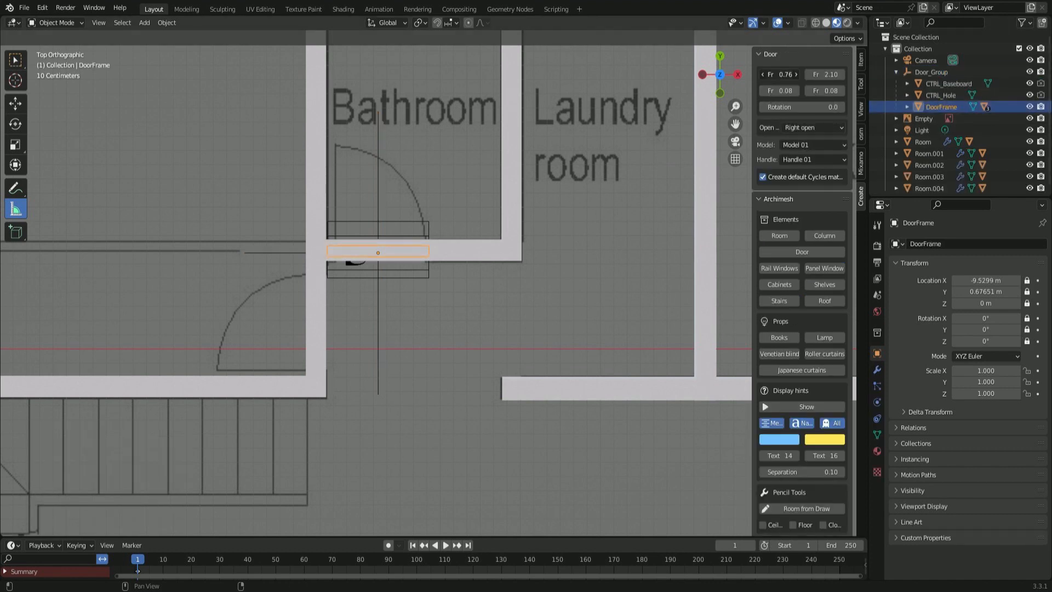
left_click_drag(785, 78, 781, 78)
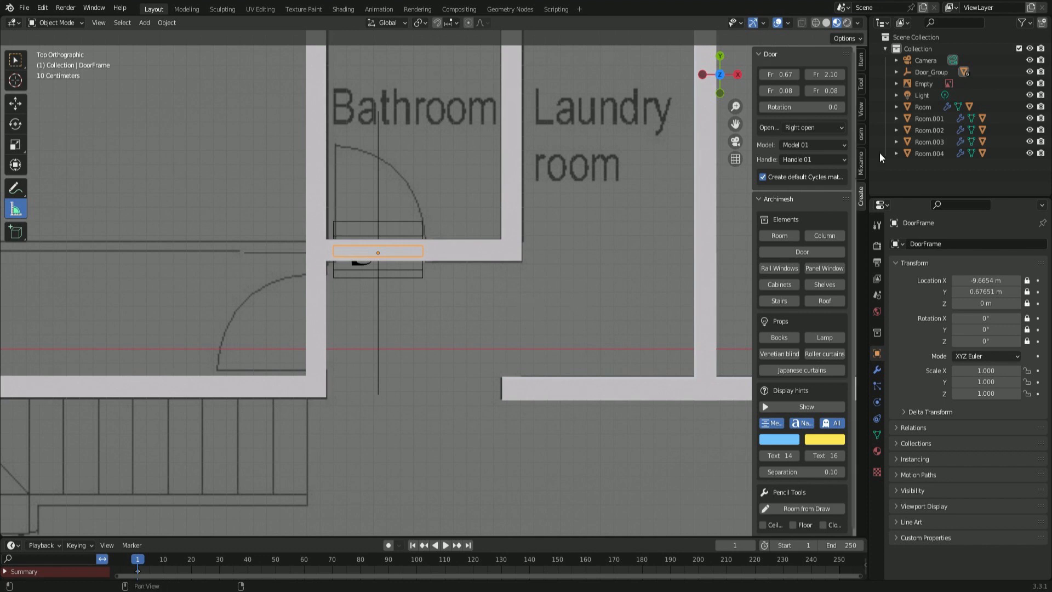
left_click(931, 72)
key("g")
key("x")
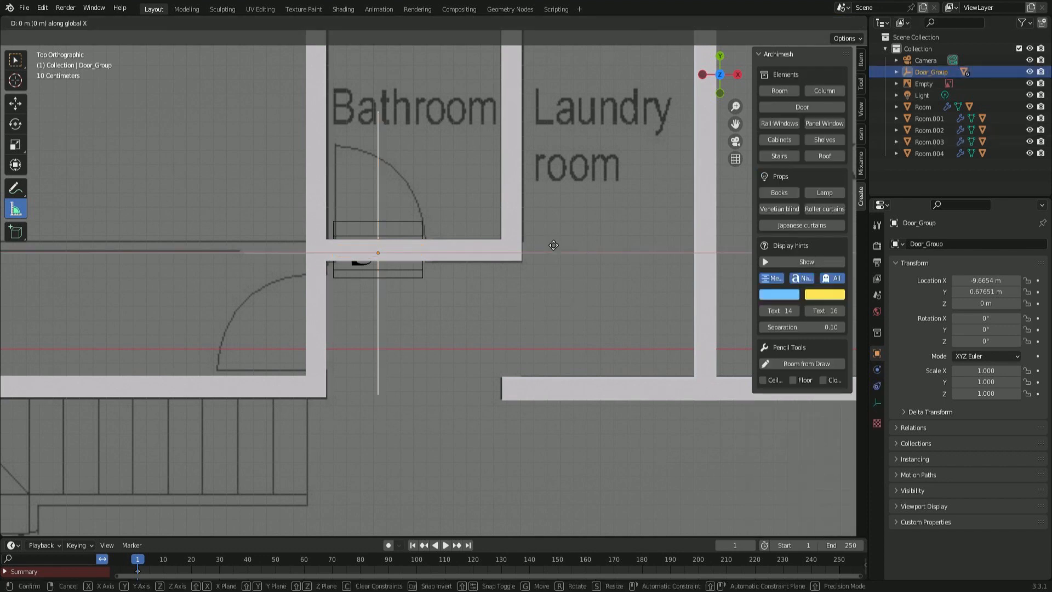
left_click(541, 254)
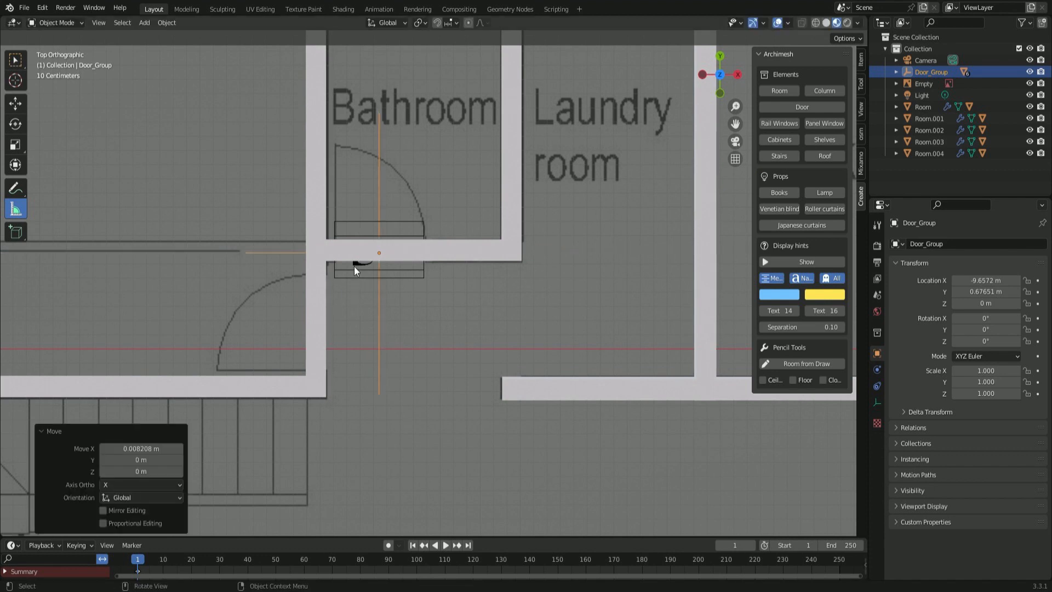
- Switch the viewport to wireframe shading with X-ray on to see the door inside the bathroom wall
left_click(802, 24)
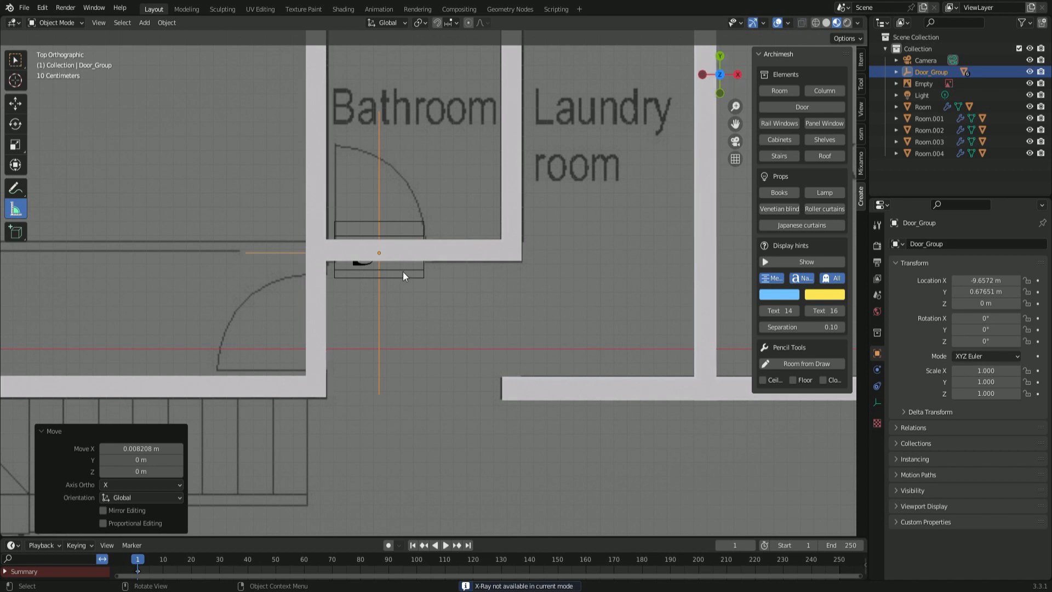
left_click(424, 255)
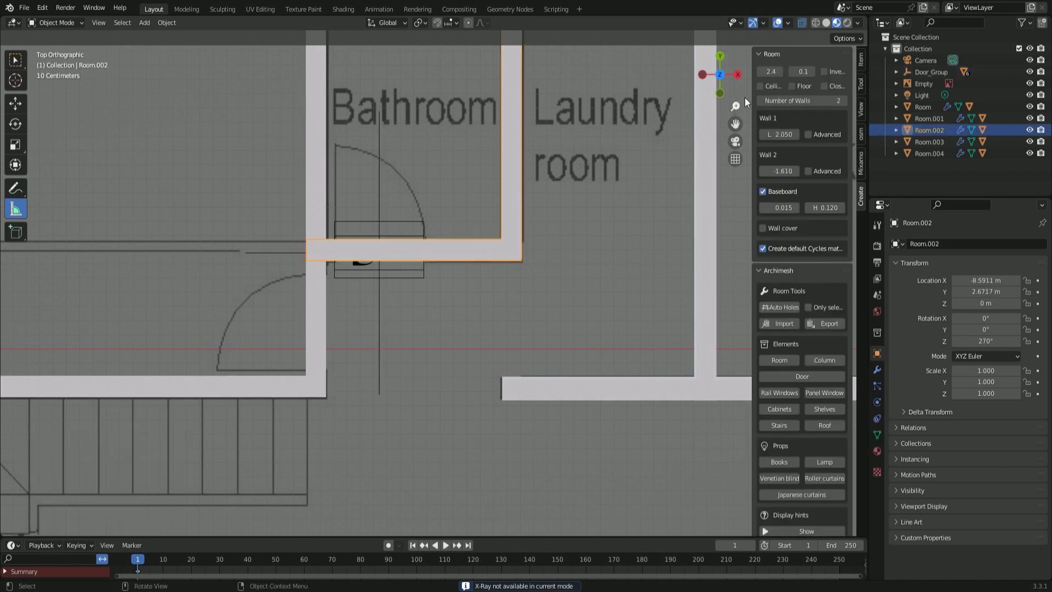
left_click(816, 24)
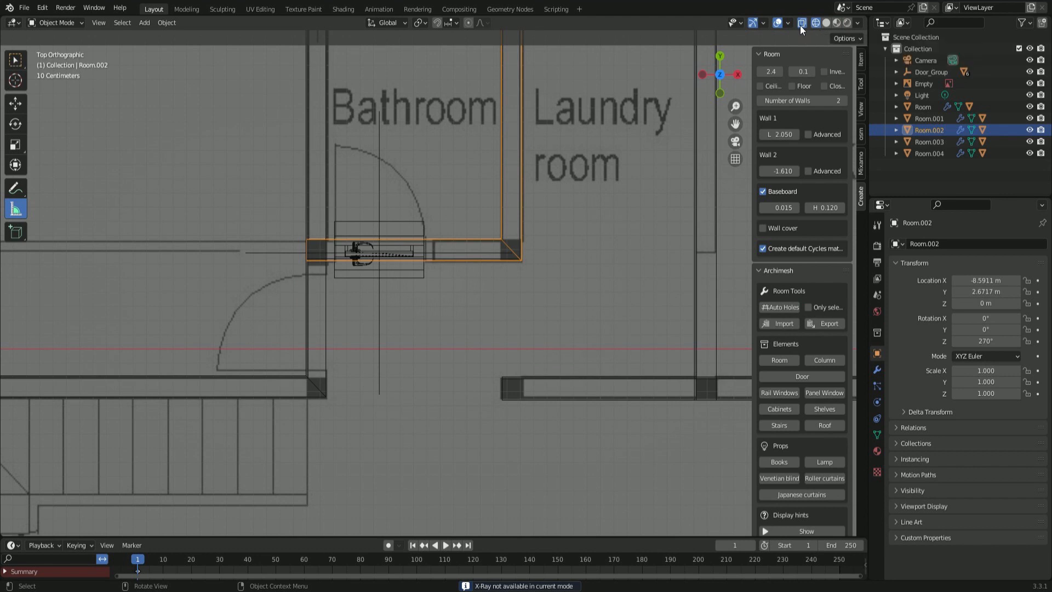
left_click(803, 25)
left_click(802, 26)
left_click(803, 25)
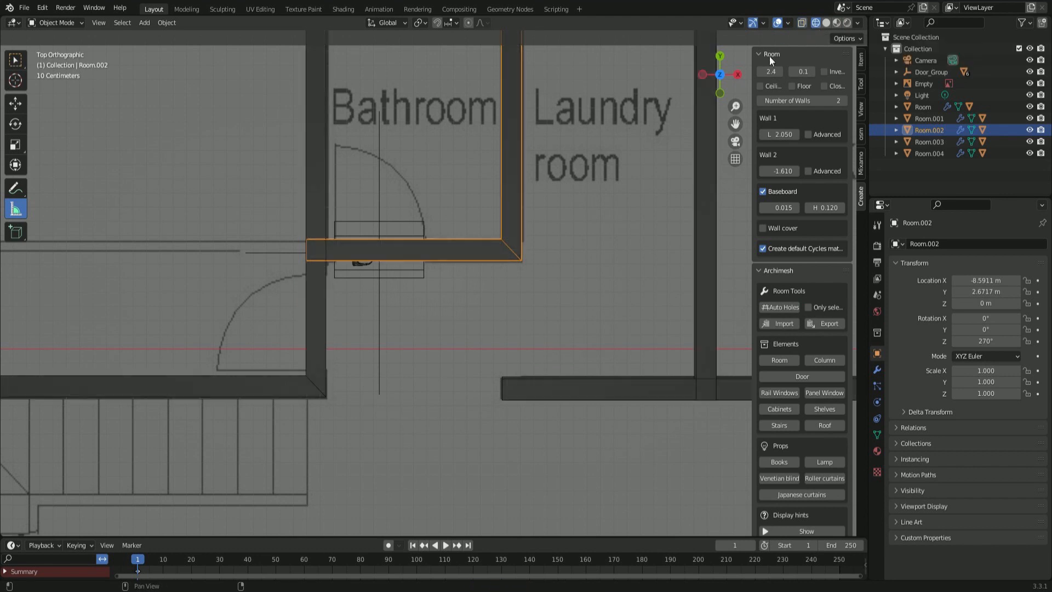
left_click(826, 23)
left_click(837, 23)
left_click(847, 23)
left_click(826, 25)
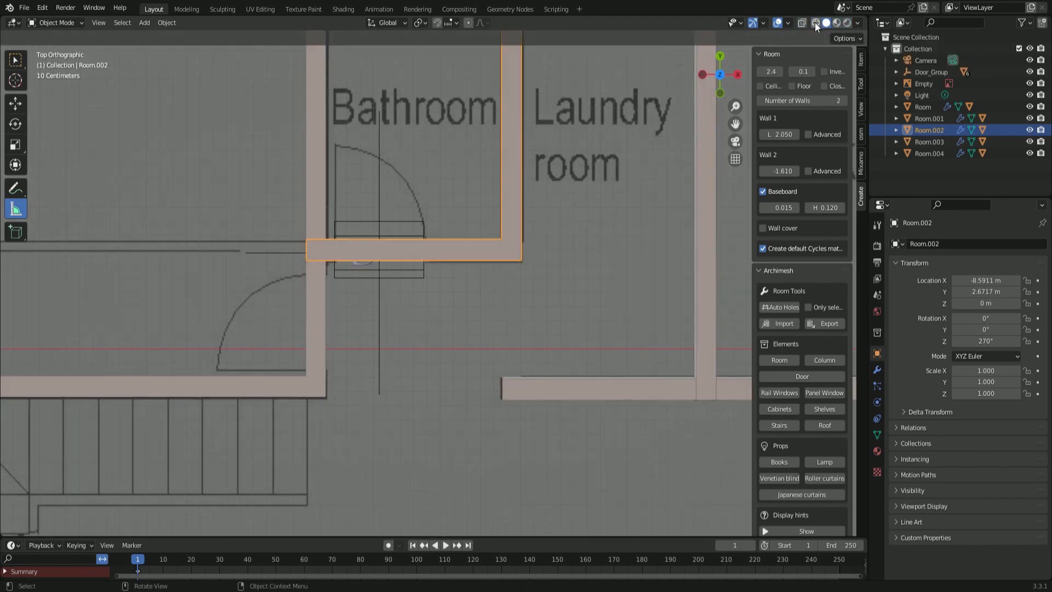
left_click(816, 25)
left_click(802, 26)
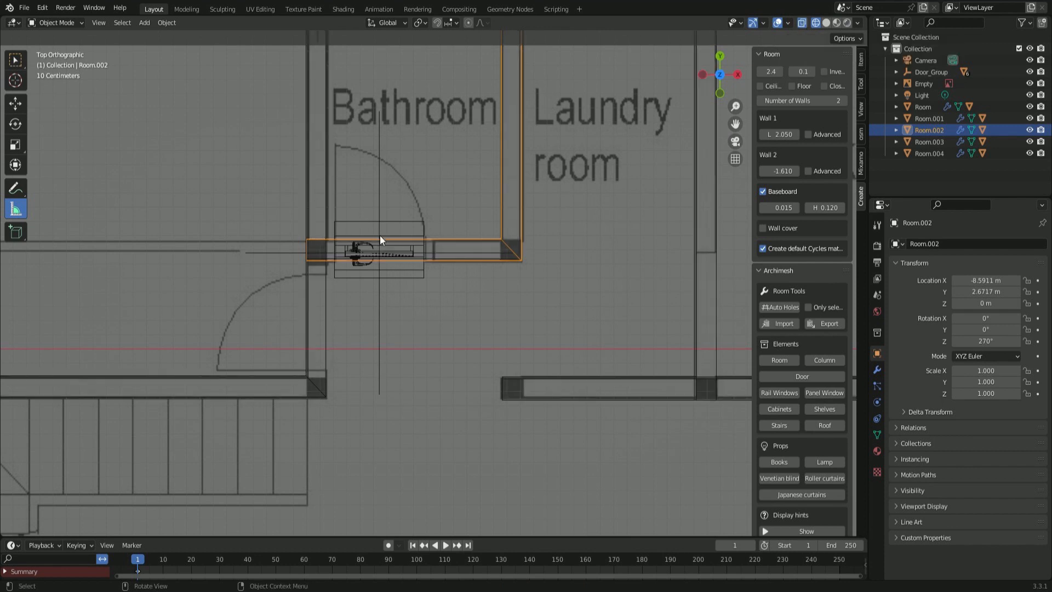
- Rotate the bathroom door group 180° about the global Z axis
scroll(334, 273, "up", 4)
middle_click_drag(400, 258, 503, 289, "shift")
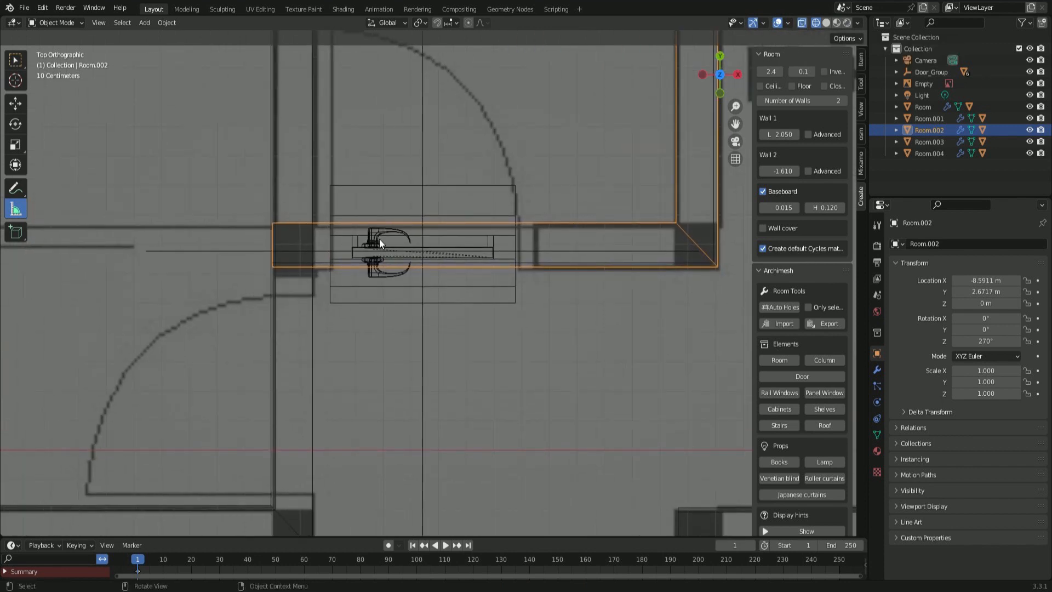
left_click(927, 73)
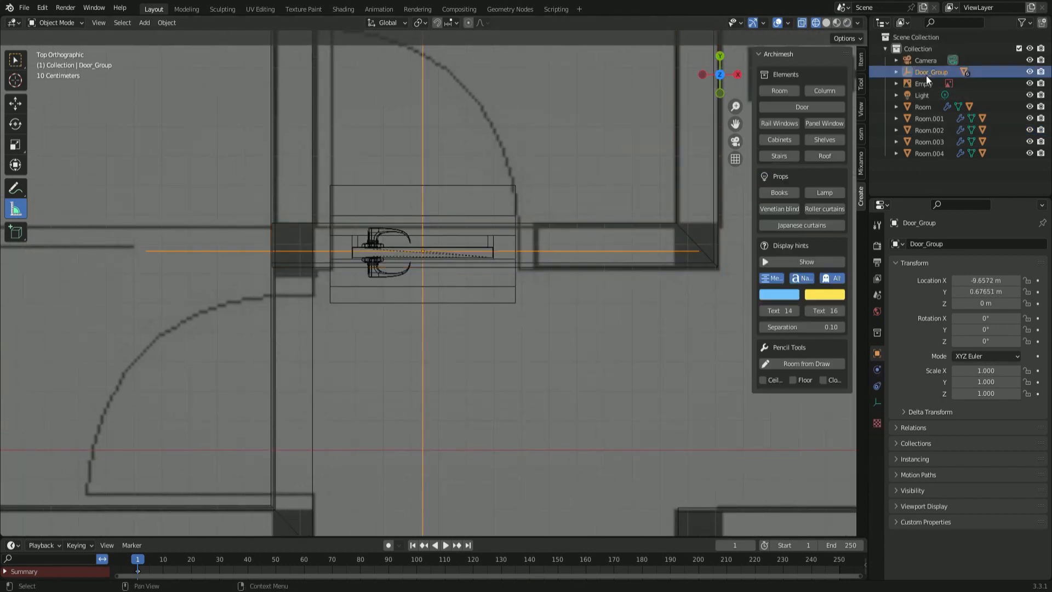
middle_click_drag(538, 172, 550, 259, "shift")
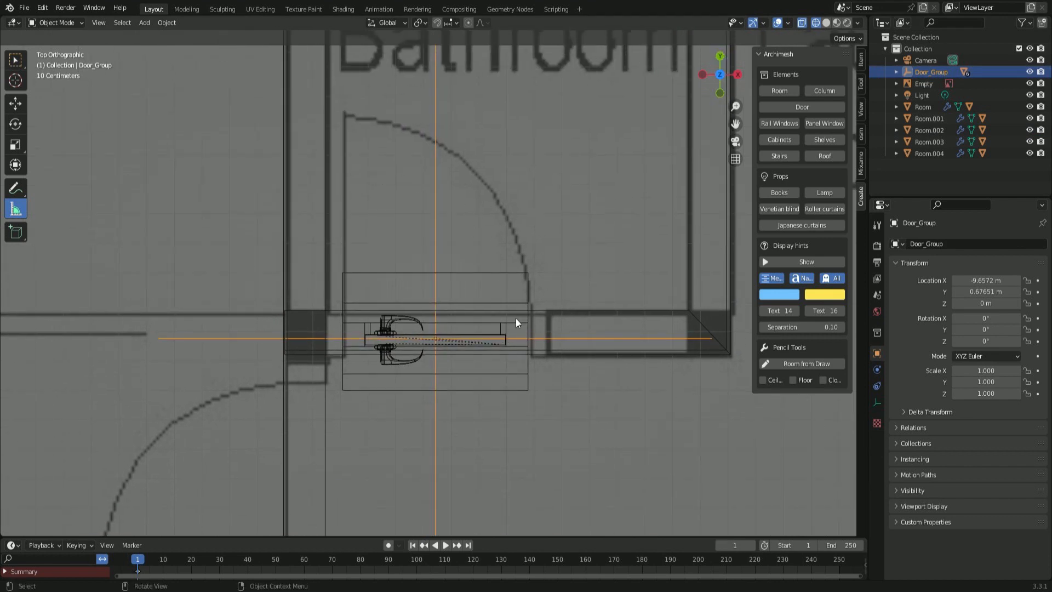
type("rz180")
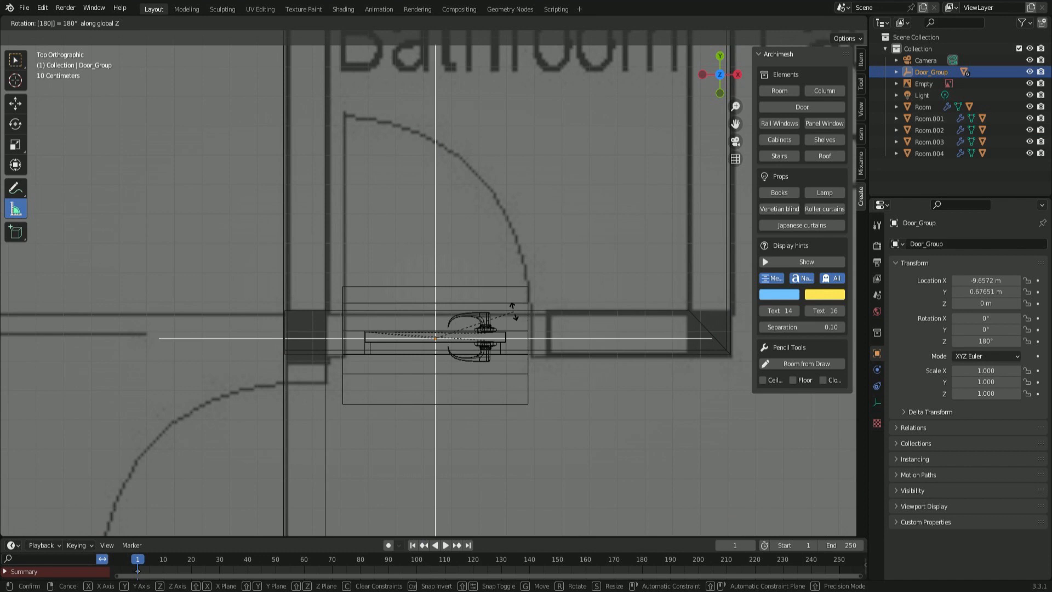
key("Return")
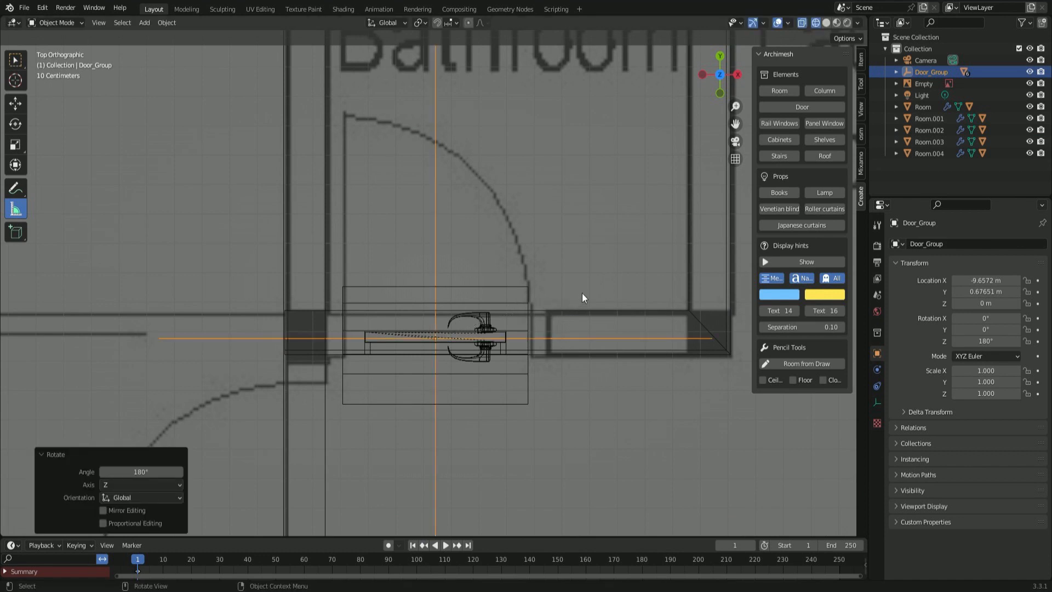
- Move the rotated door group about 0.036 m along Y within the bathroom wall
key("g")
key("y")
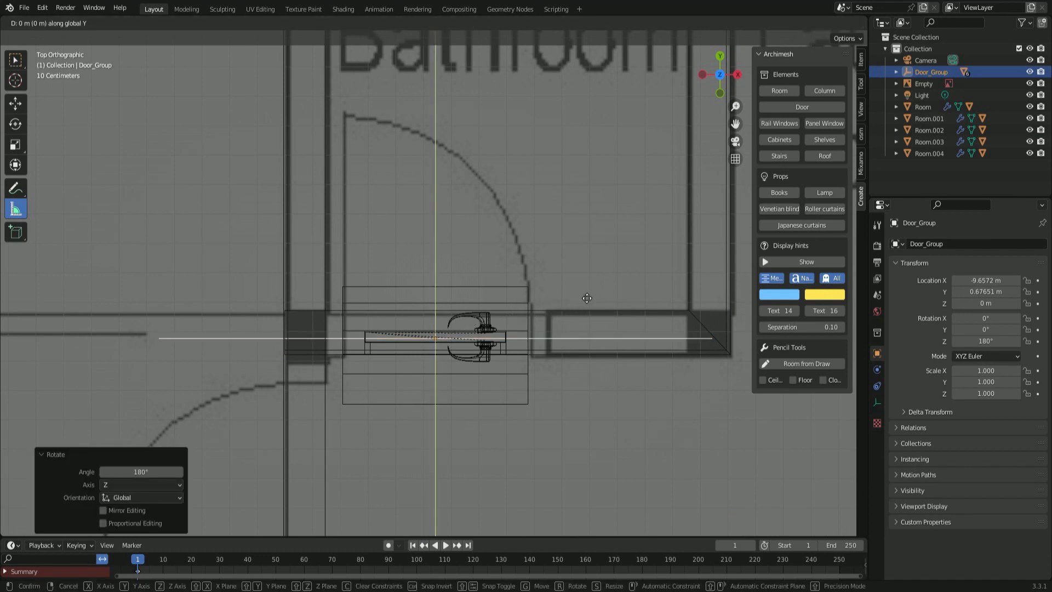
left_click(583, 287)
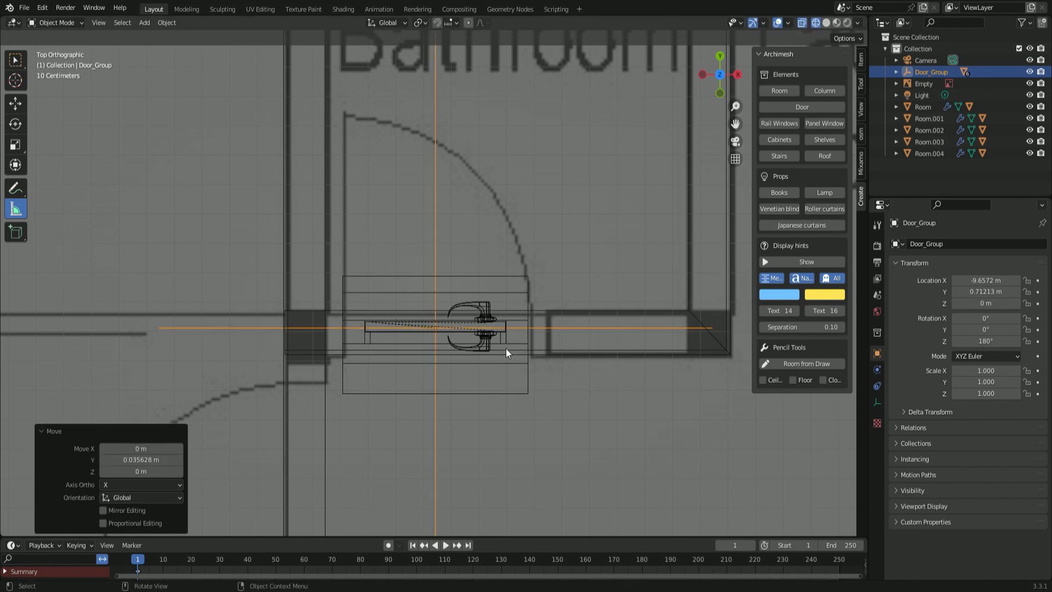
left_click(517, 338)
- Set the door frame's thickness to 0.14 m and try to move the frame along Y
left_click(896, 72)
left_click(942, 106)
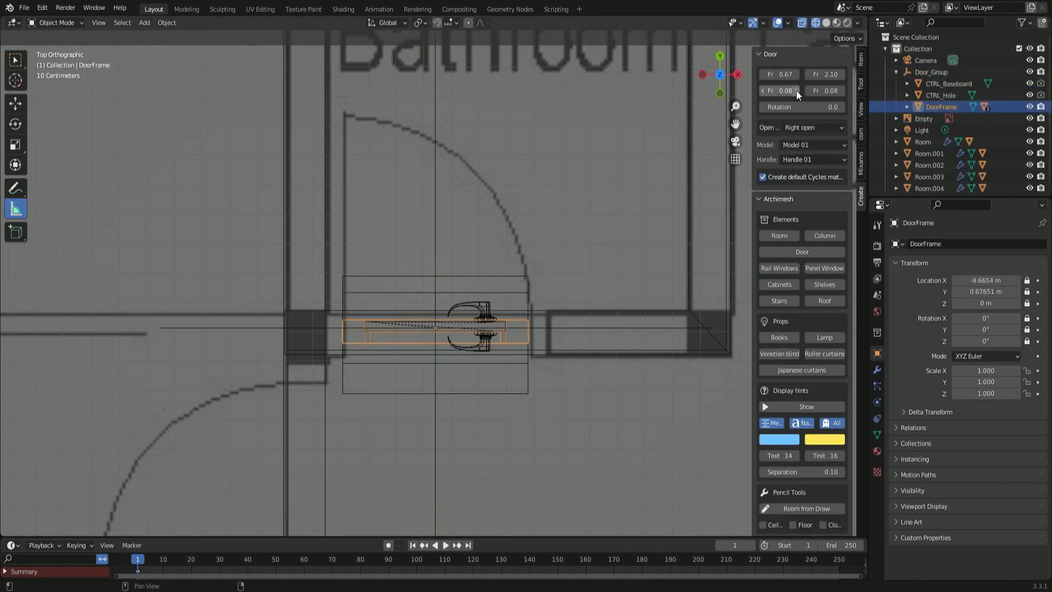
left_click_drag(794, 94, 790, 95)
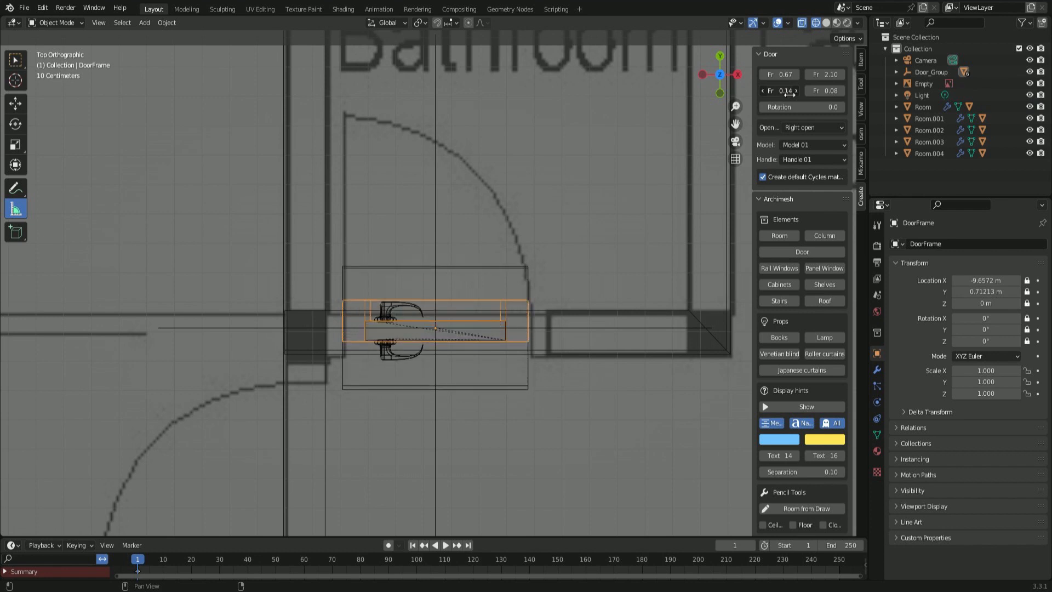
key("g")
key("y")
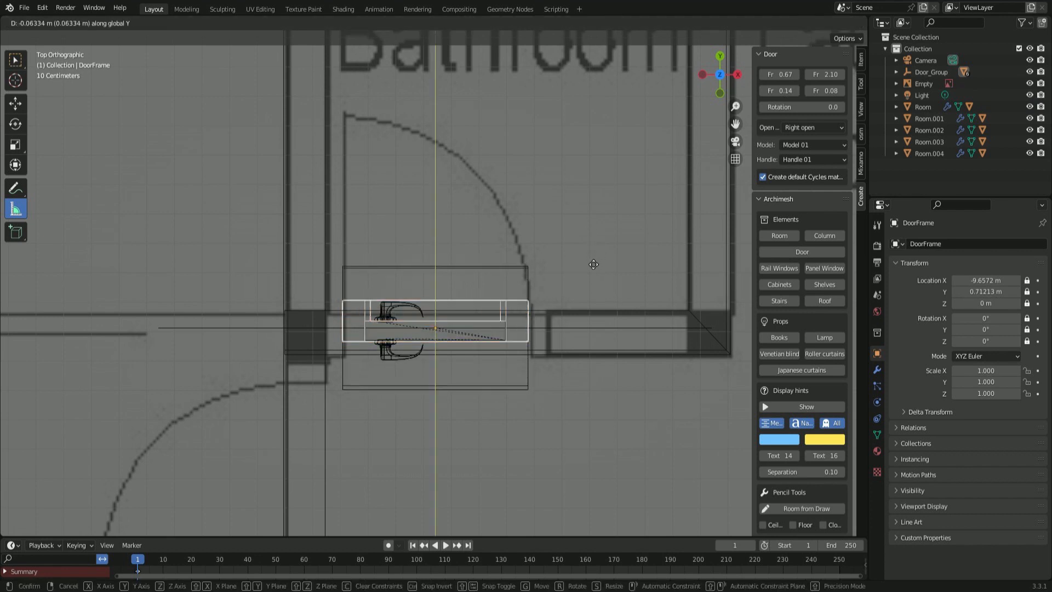
left_click(585, 281)
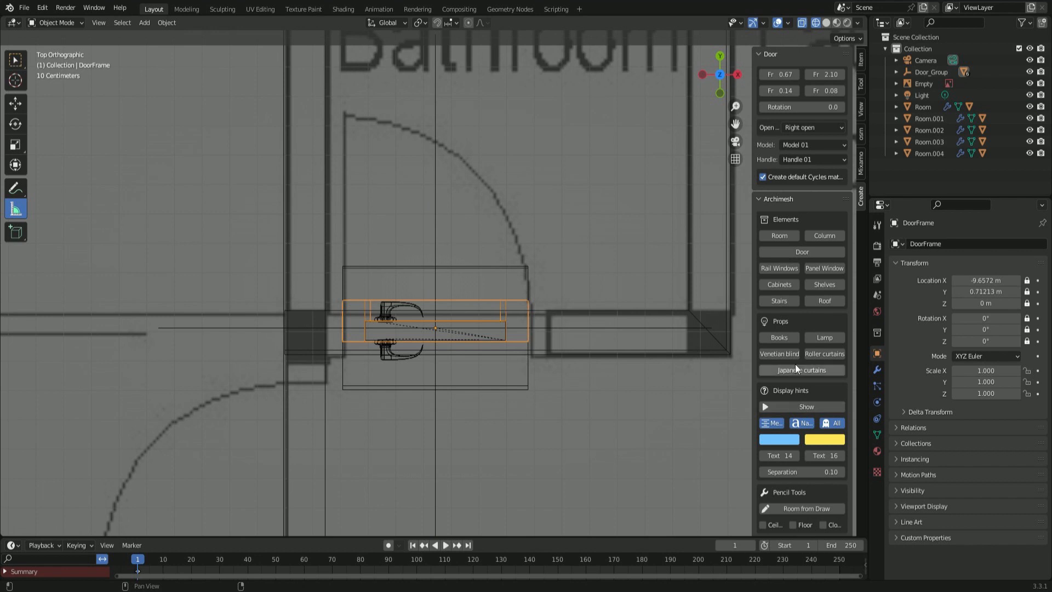
- Try a door rotation of 90 degrees in the Archimesh door settings
left_click(801, 107)
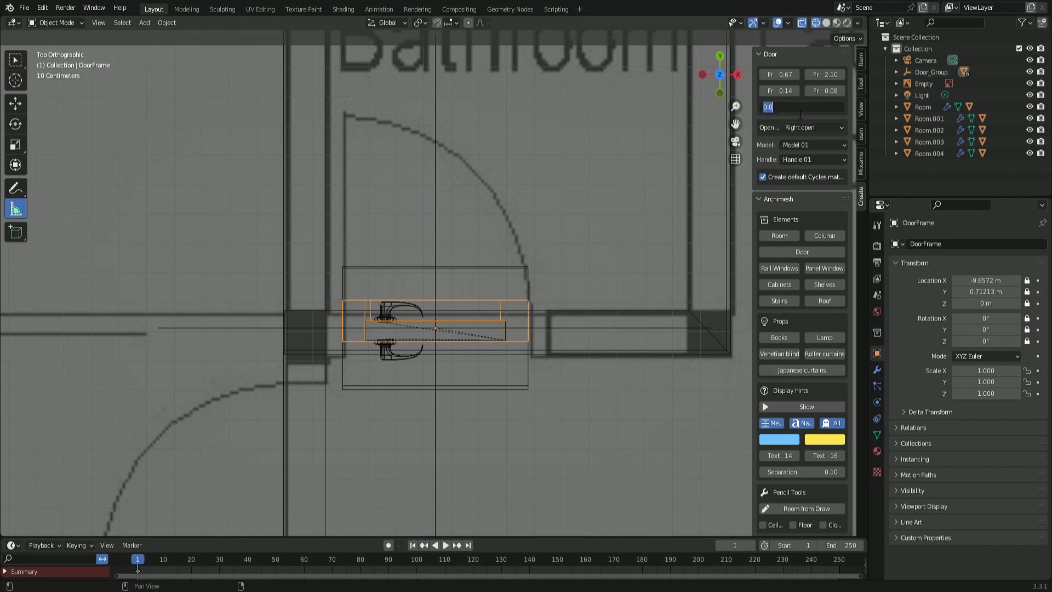
type("90")
key("Return")
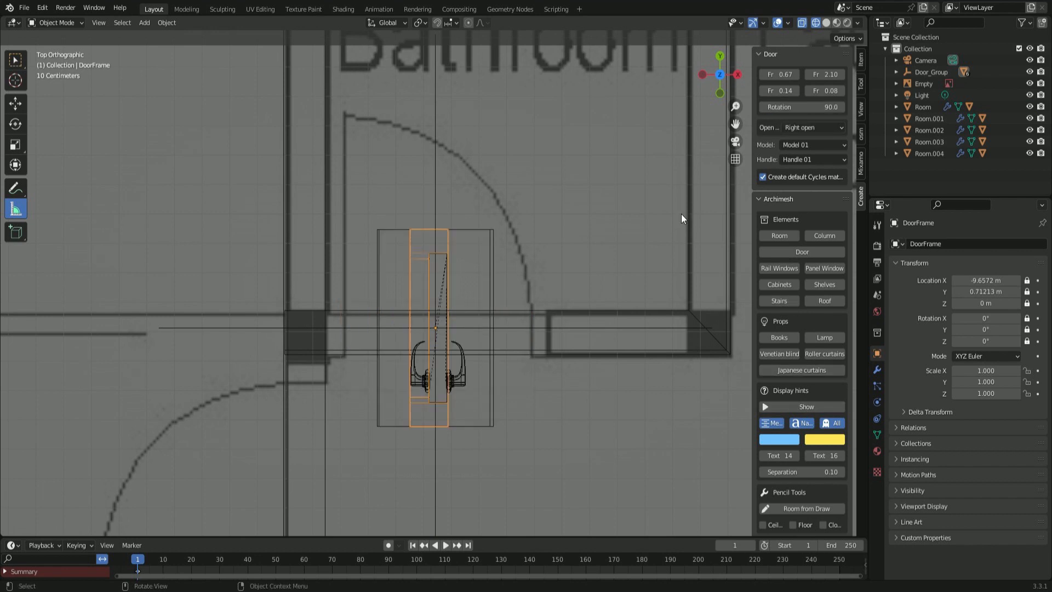
- Set the door's rotation to 180 degrees in the Archimesh door settings
left_click(824, 108)
type("180")
key("Return")
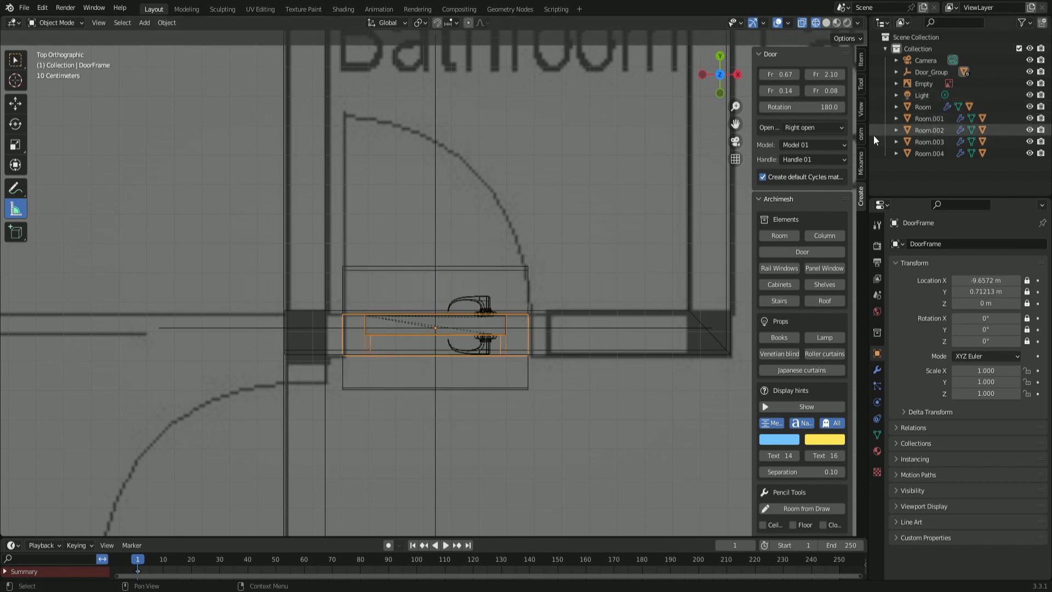
- Set the bathroom door frame's width to 0.64 m and select the whole door group
left_click_drag(785, 95, 789, 77)
scroll(653, 327, "down", 2)
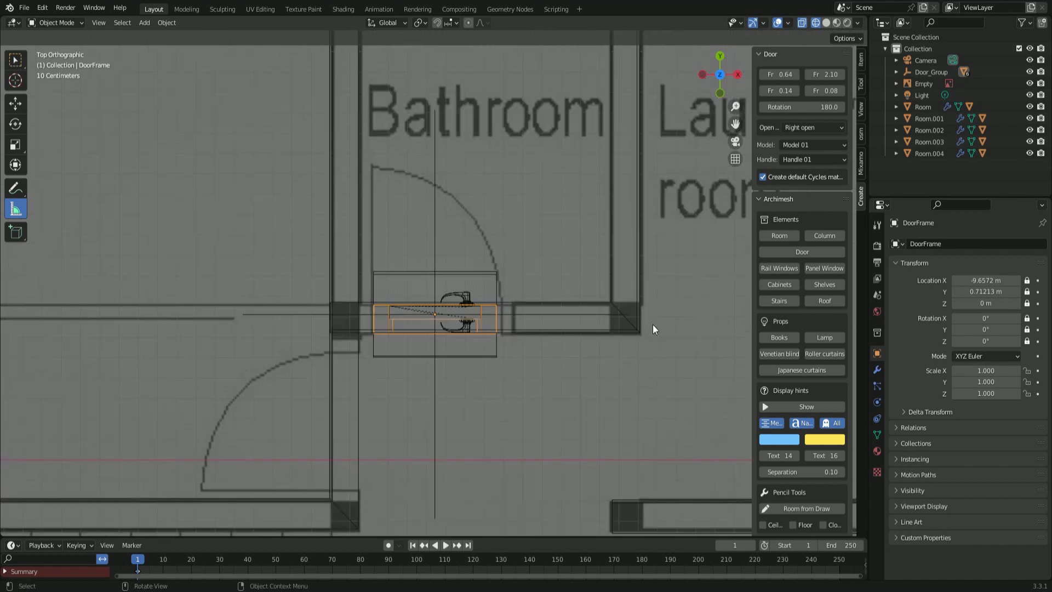
scroll(654, 326, "down", 2)
left_click(926, 71)
scroll(655, 304, "down", 2)
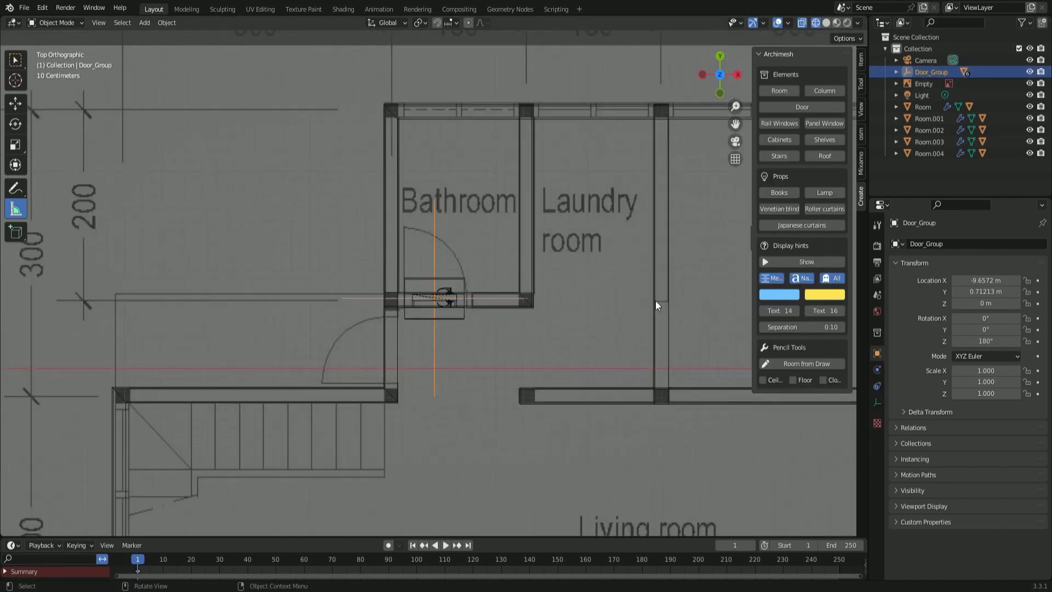
scroll(636, 303, "up", 1)
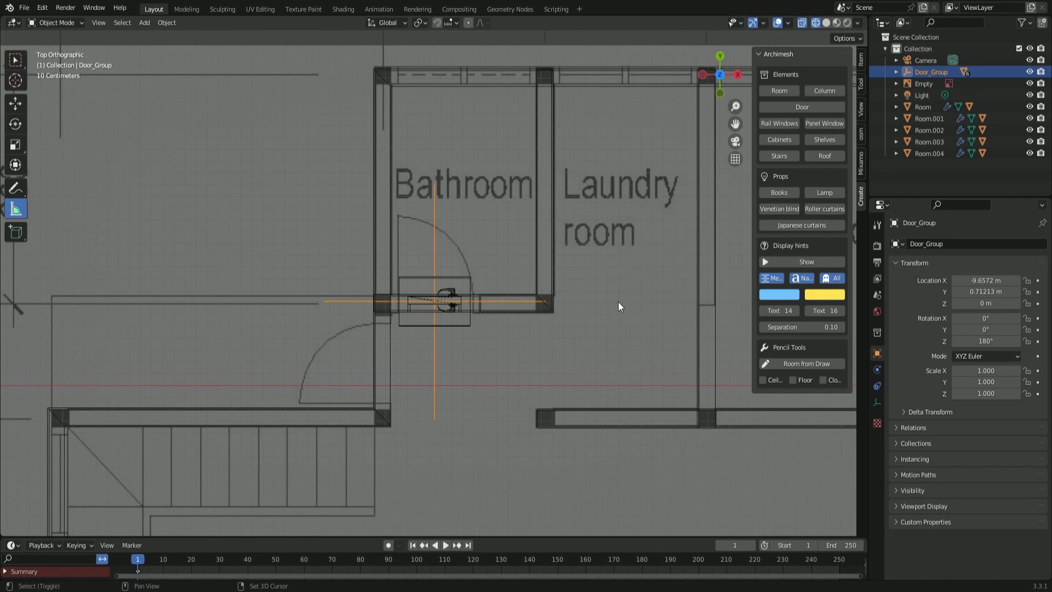
- Try to duplicate the bathroom door group along Y, and undo this together with the last frame width change
key("shift+d")
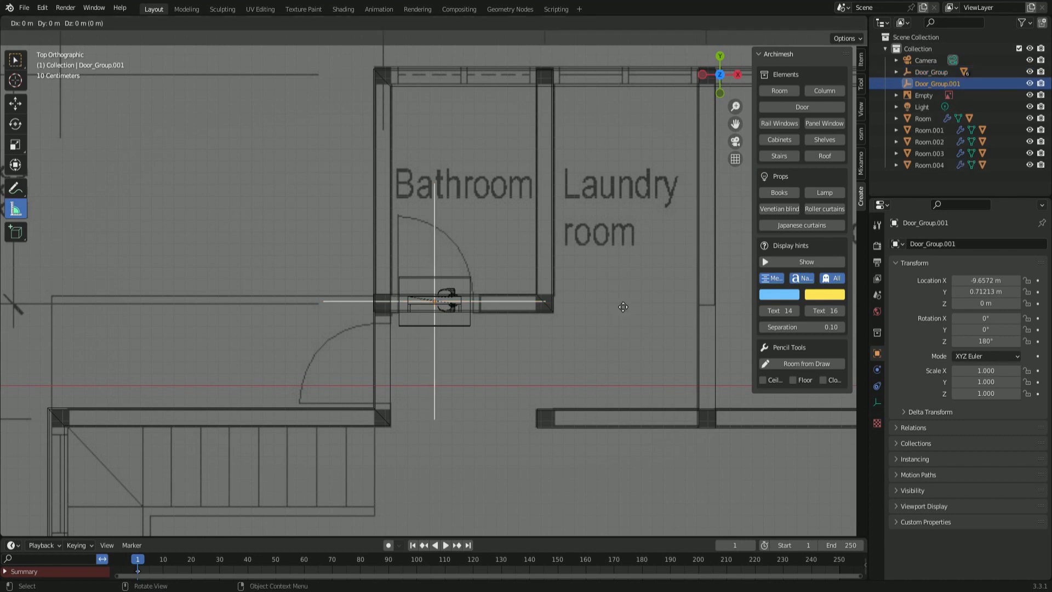
key("y")
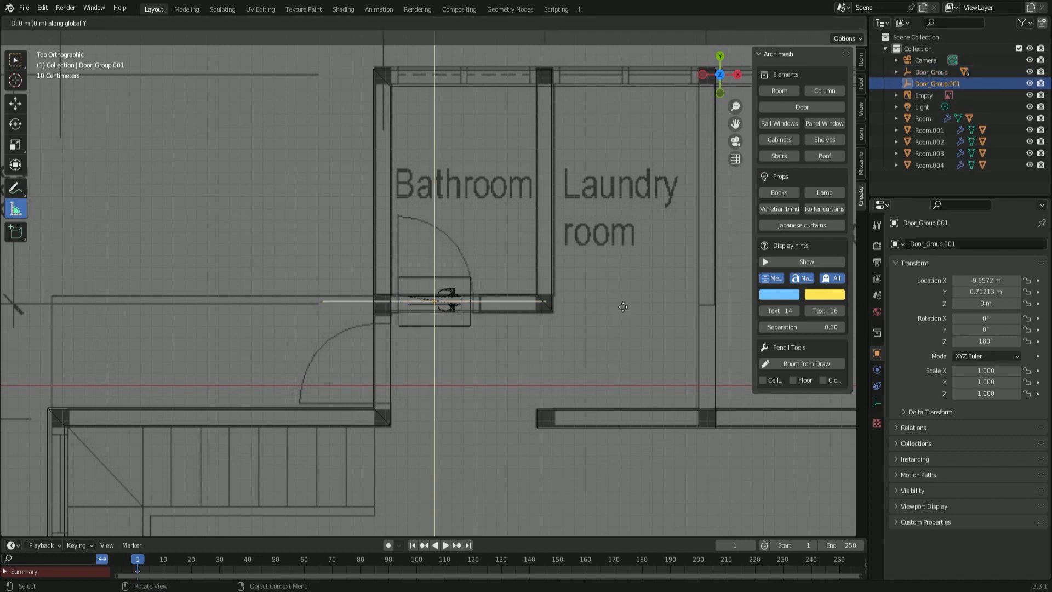
right_click(624, 417)
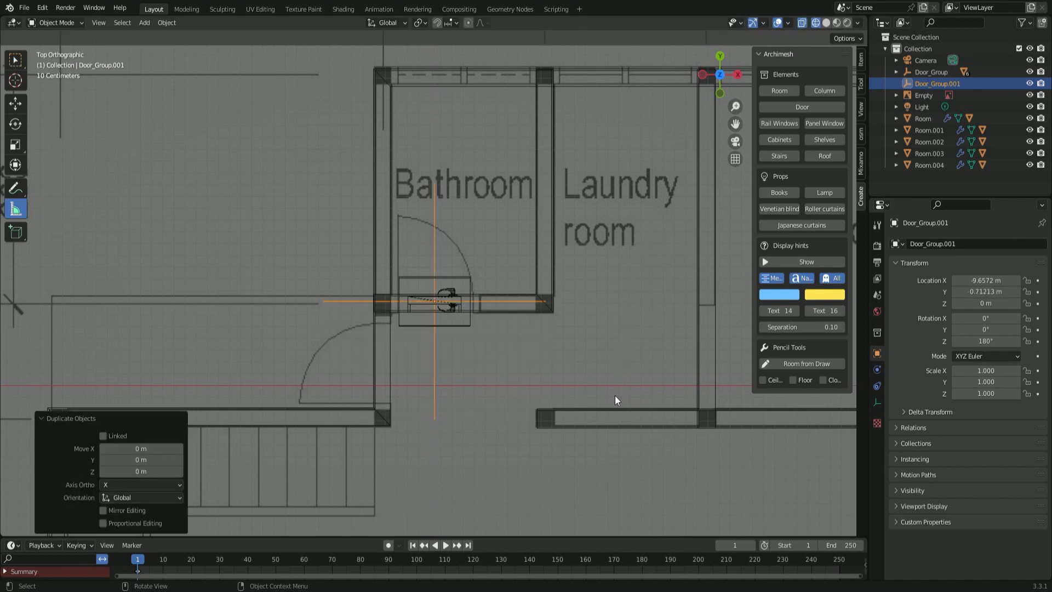
middle_click_drag(614, 395, 621, 185)
key("ctrl+z")
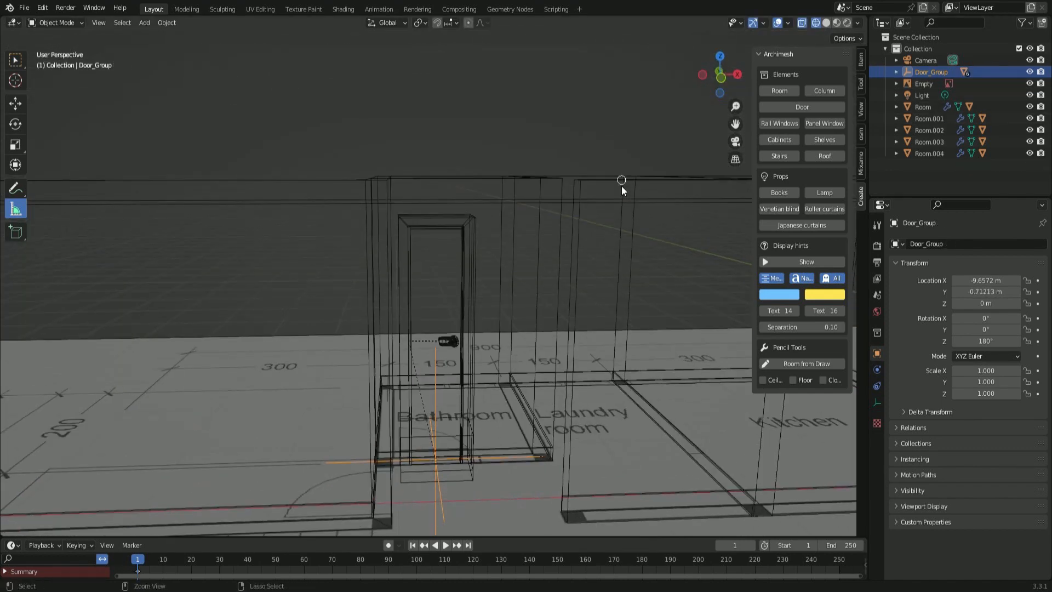
key("ctrl+z")
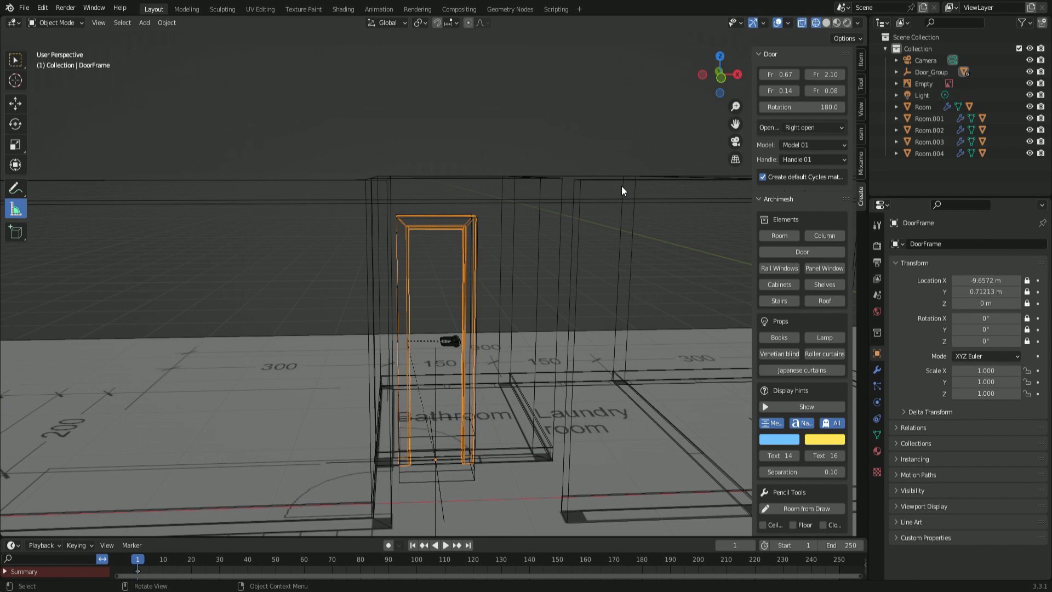
- Try to duplicate the bathroom door's parent group again in top view and shift the copy along Y
key("KP_7")
left_click(937, 74)
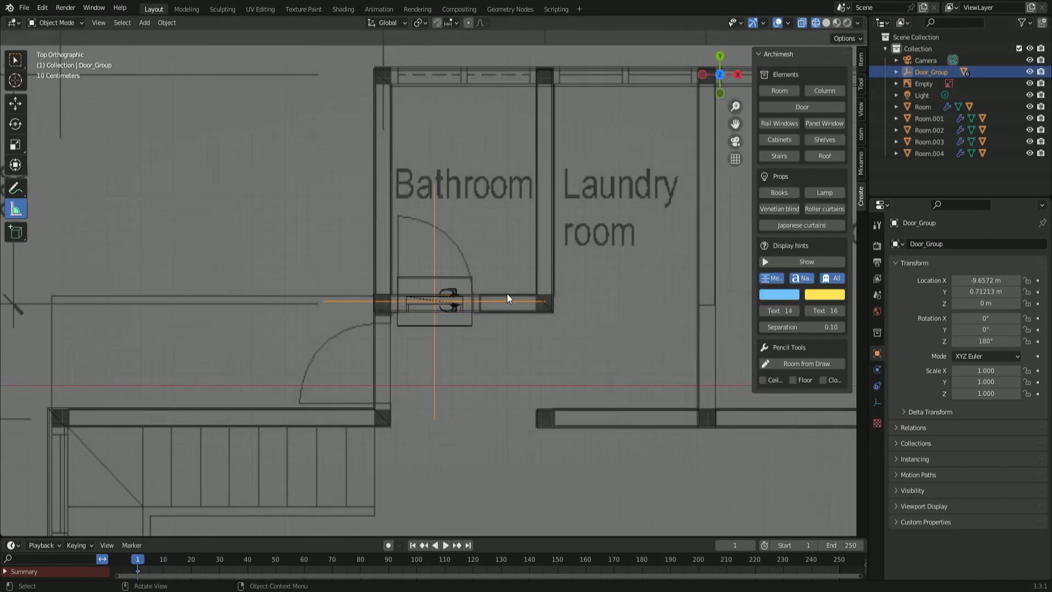
key("shift+d")
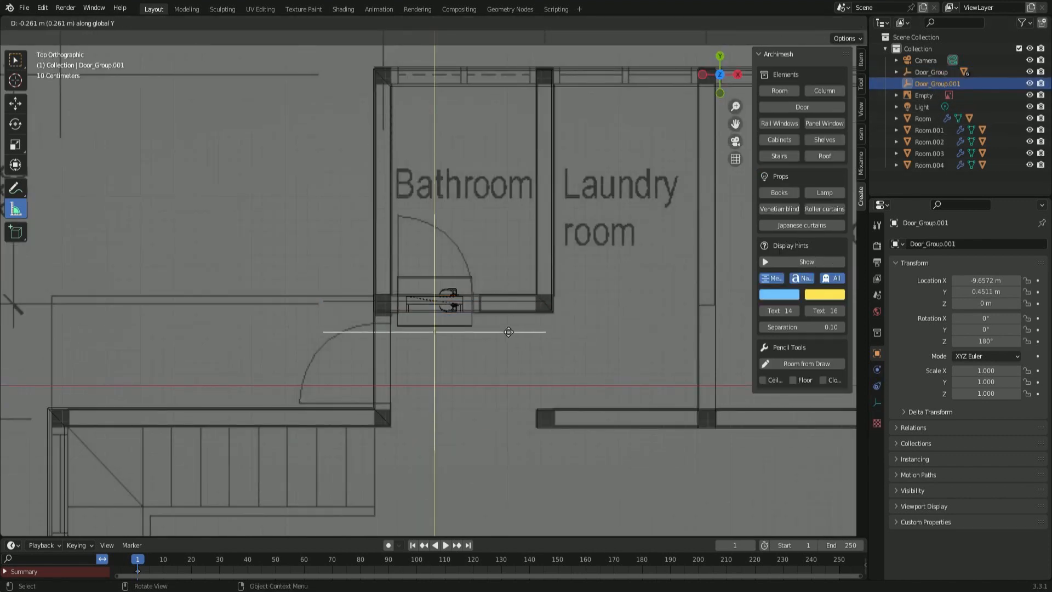
right_click(498, 350)
key("ctrl+z")
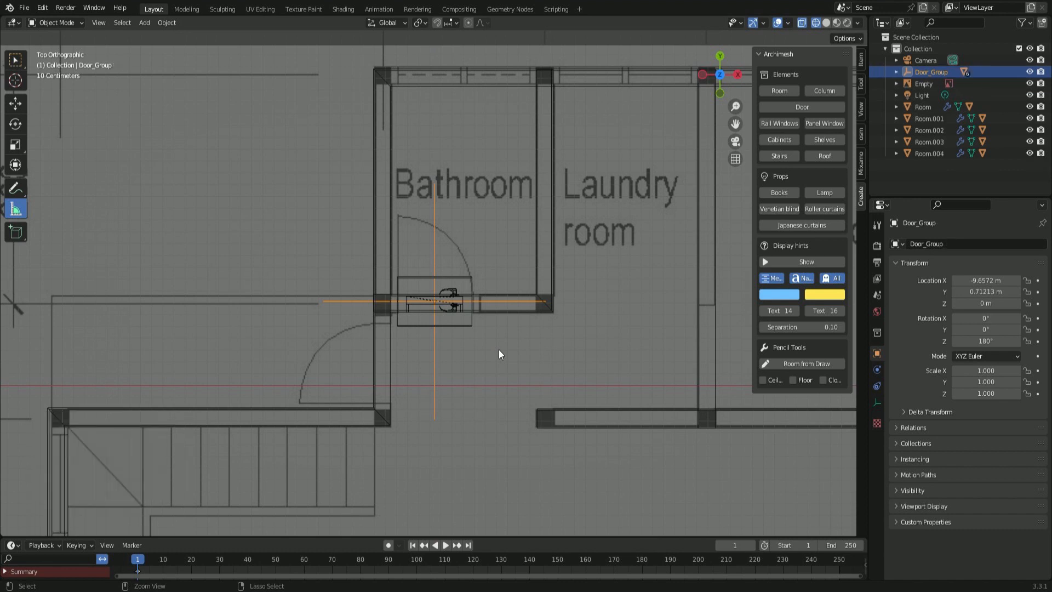
- Select the bathroom door group with its whole hierarchy, copy it and paste a duplicate into the scene
right_click(934, 77)
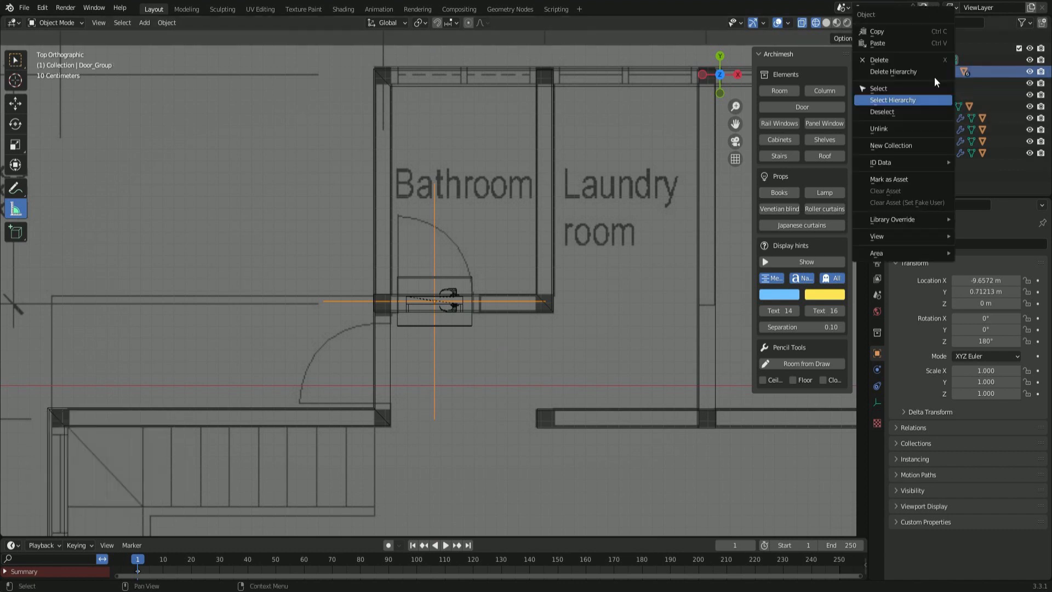
left_click(912, 100)
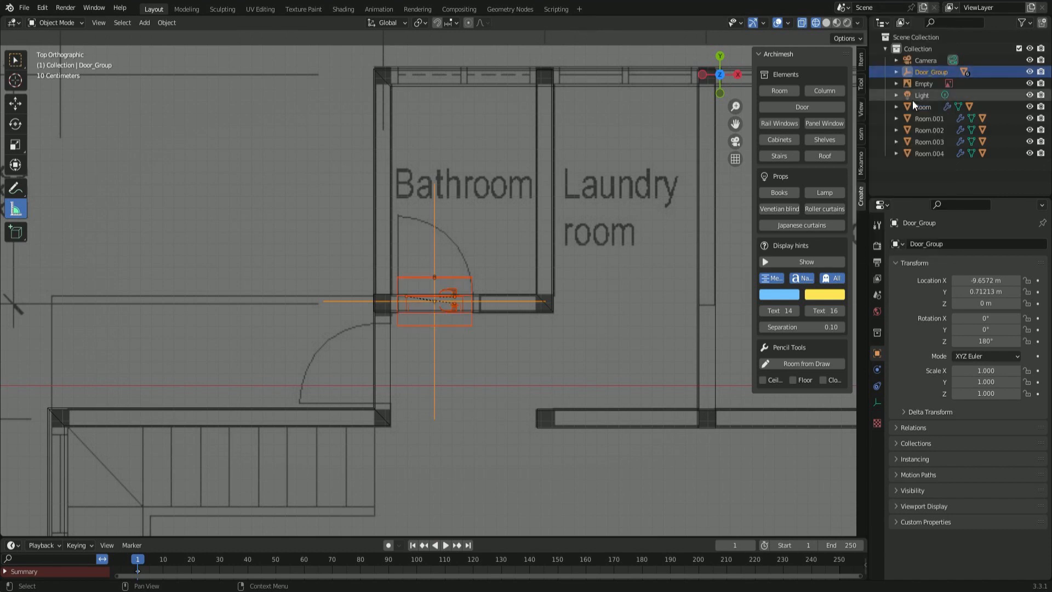
right_click(929, 74)
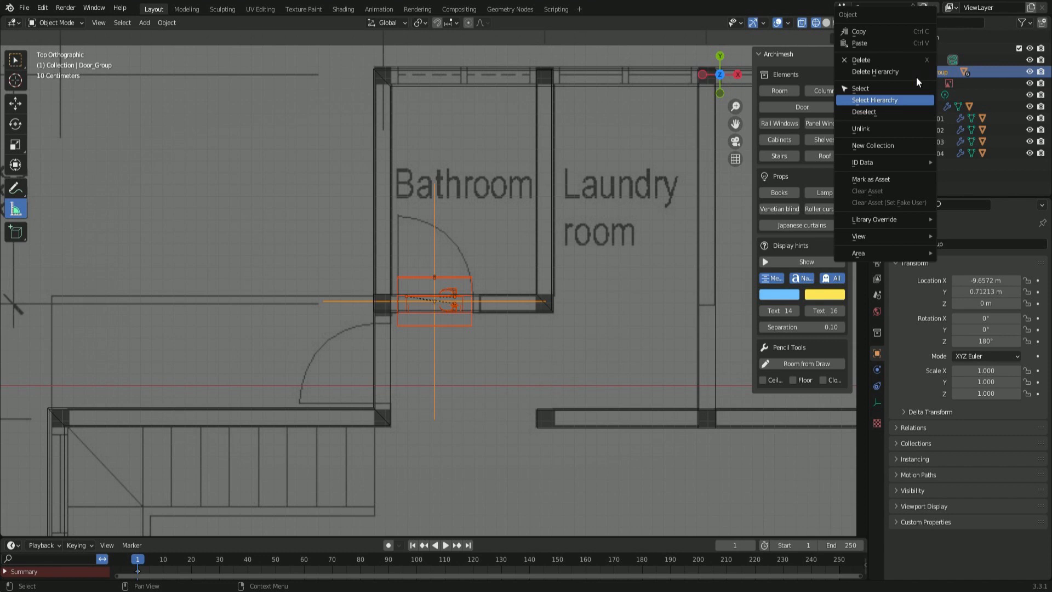
left_click(895, 34)
right_click(923, 165)
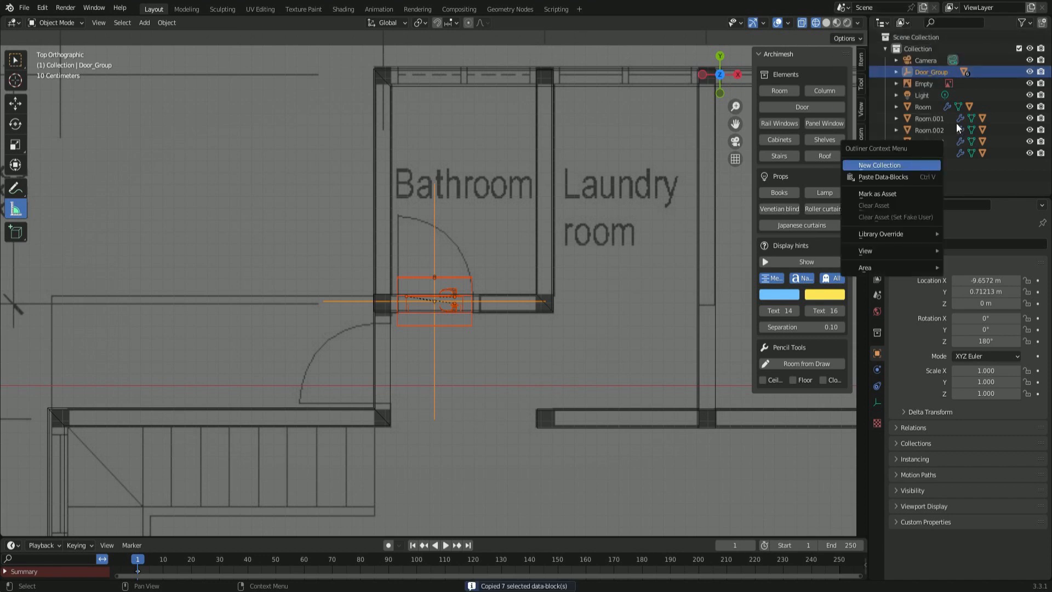
left_click(883, 176)
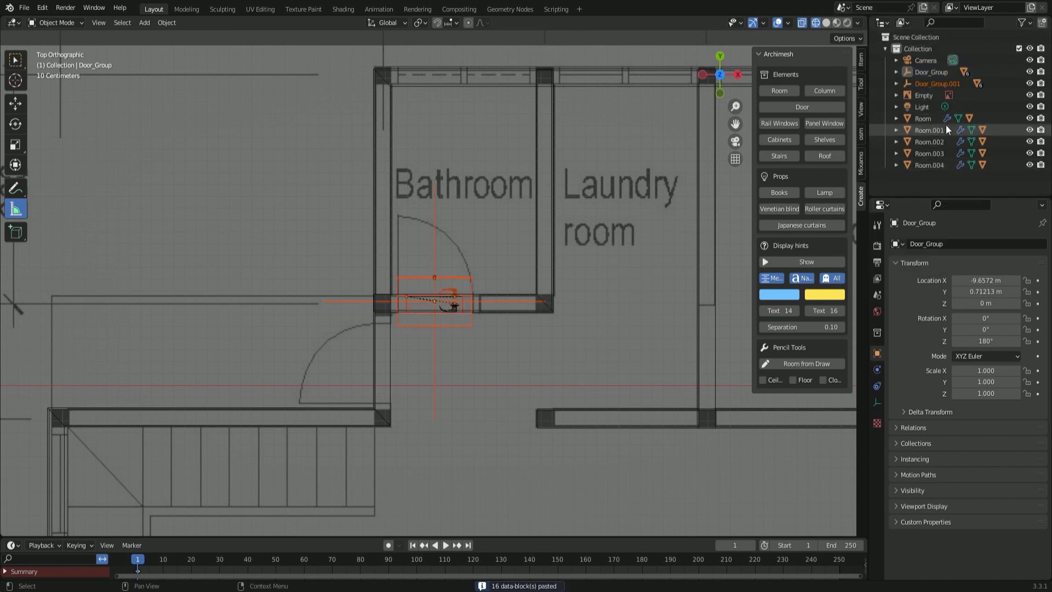
- Move the pasted door group about -0.55 m along Y and rotate it 90 degrees about Z
left_click(917, 83)
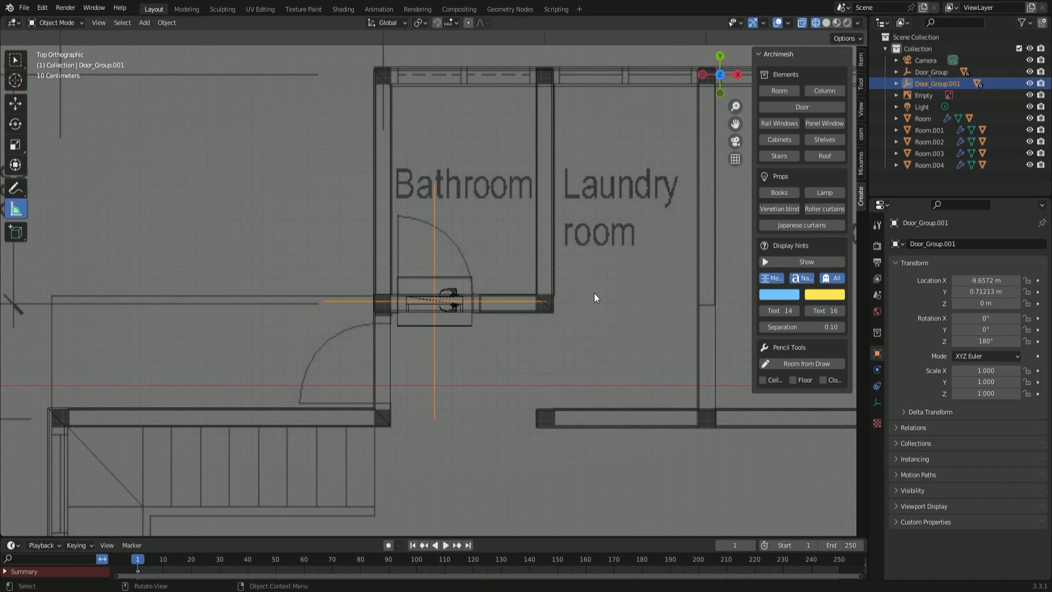
key("g")
key("y")
left_click(593, 363)
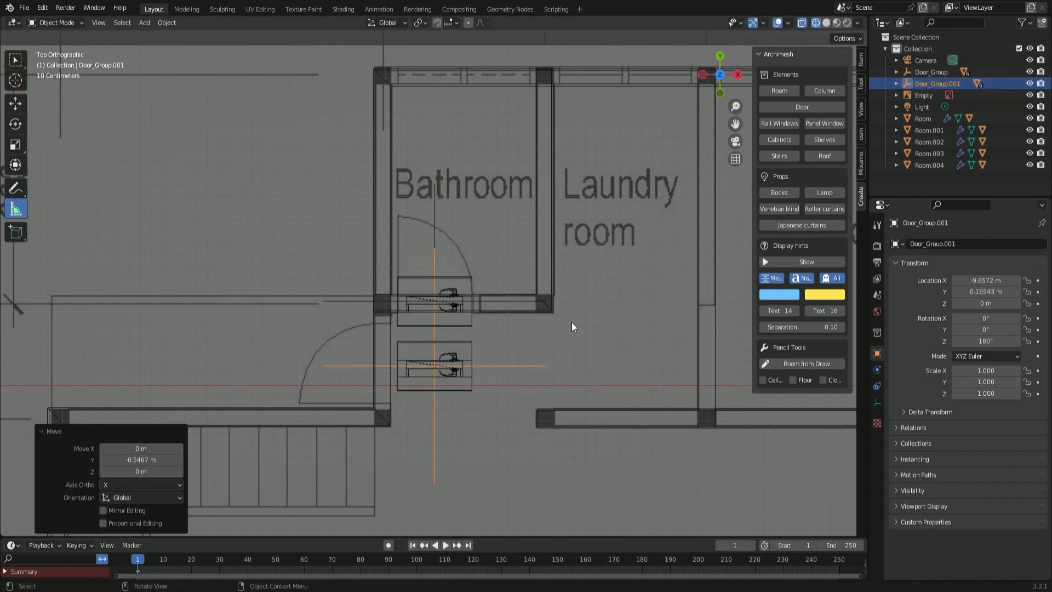
type("rz90")
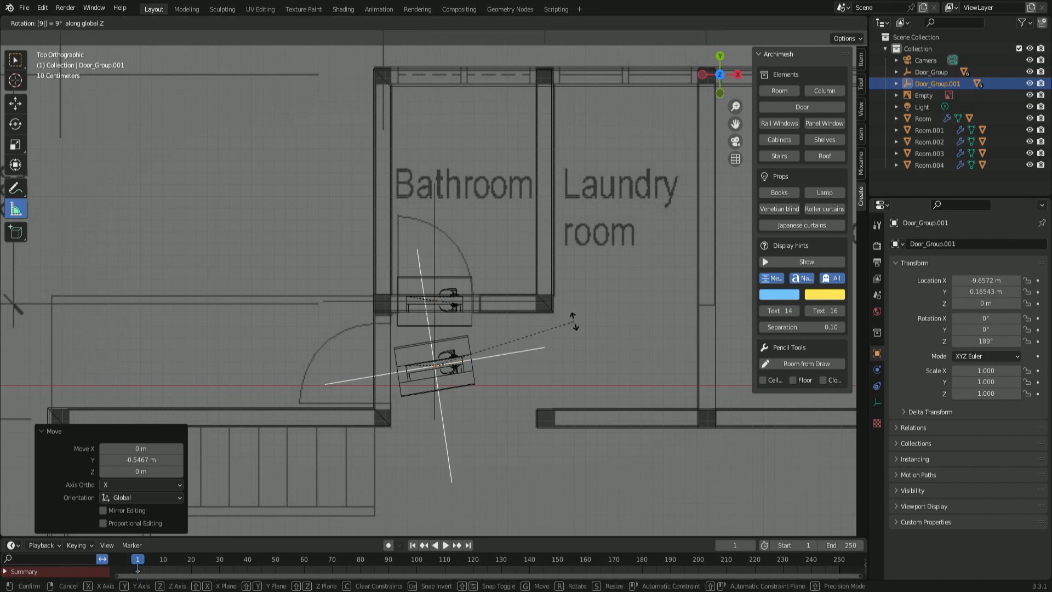
key("Return")
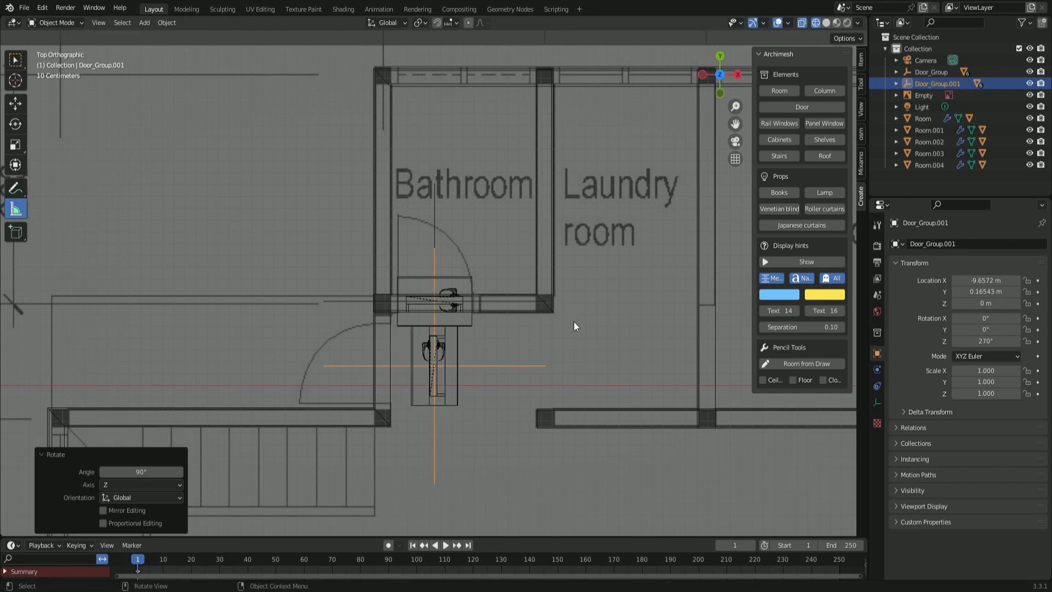
- Fit the rotated door into the doorway beside the bathroom, moving it about -0.49 m along X and 0.025 m along Y
key("g")
key("x")
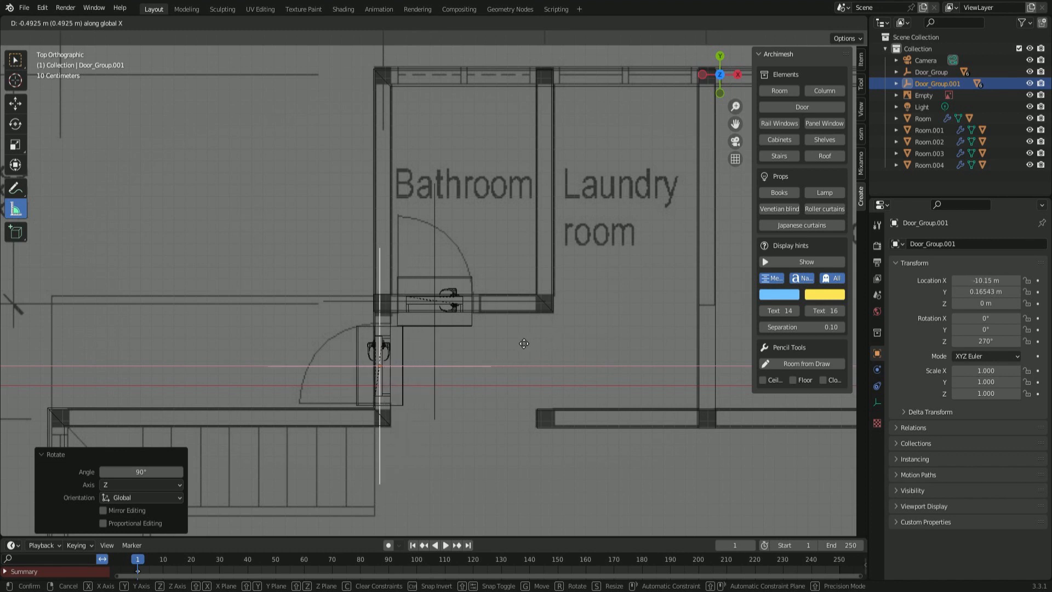
left_click(524, 344)
key("g")
key("y")
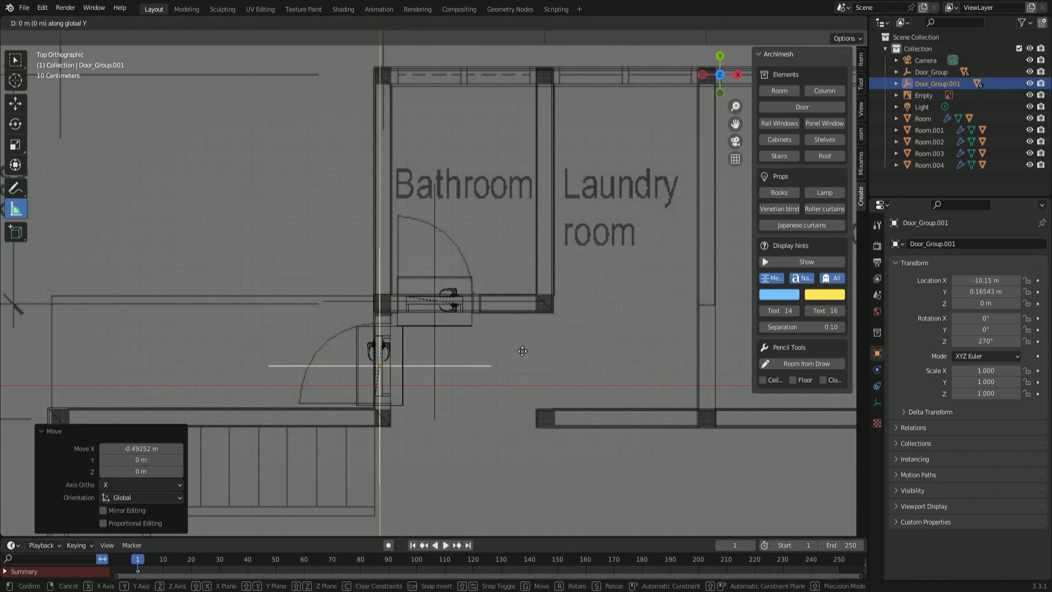
left_click(522, 348)
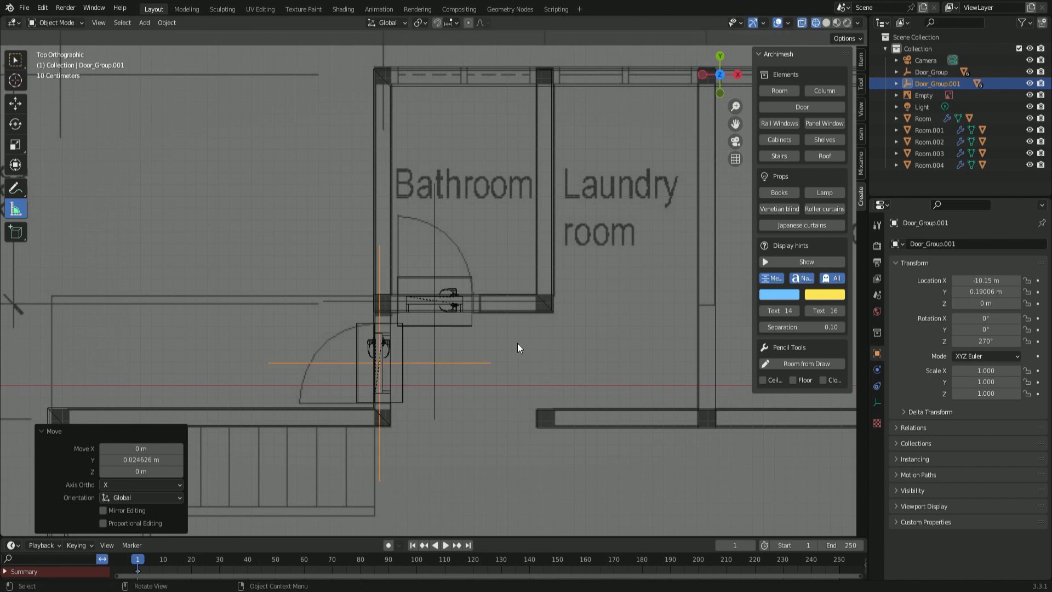
- Try to paste another door copy with only the second door's group selected
scroll(517, 343, "down", 4)
middle_click_drag(561, 367, 404, 276, "shift")
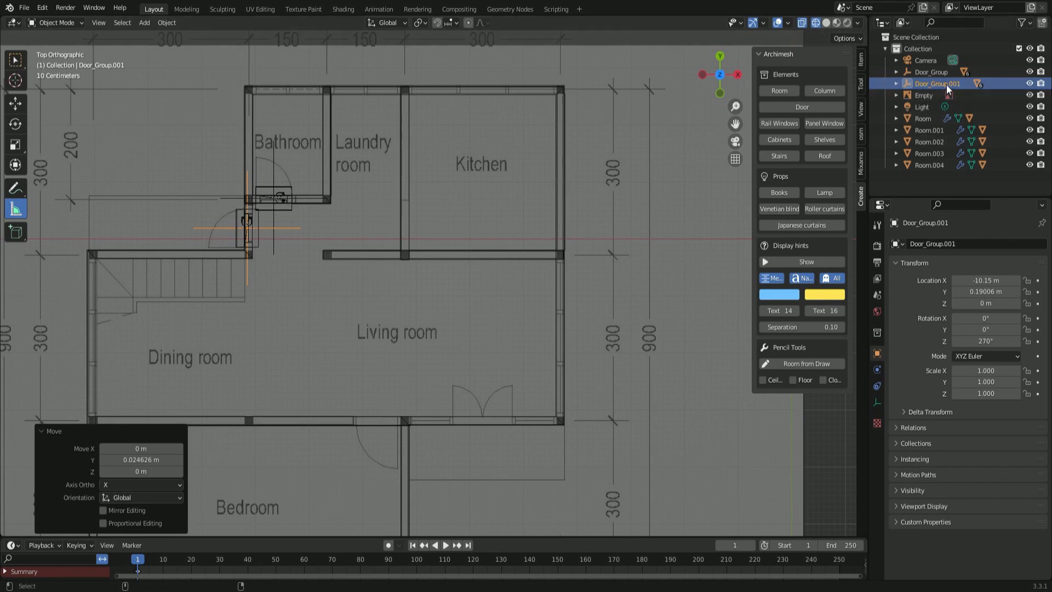
key("ctrl+v")
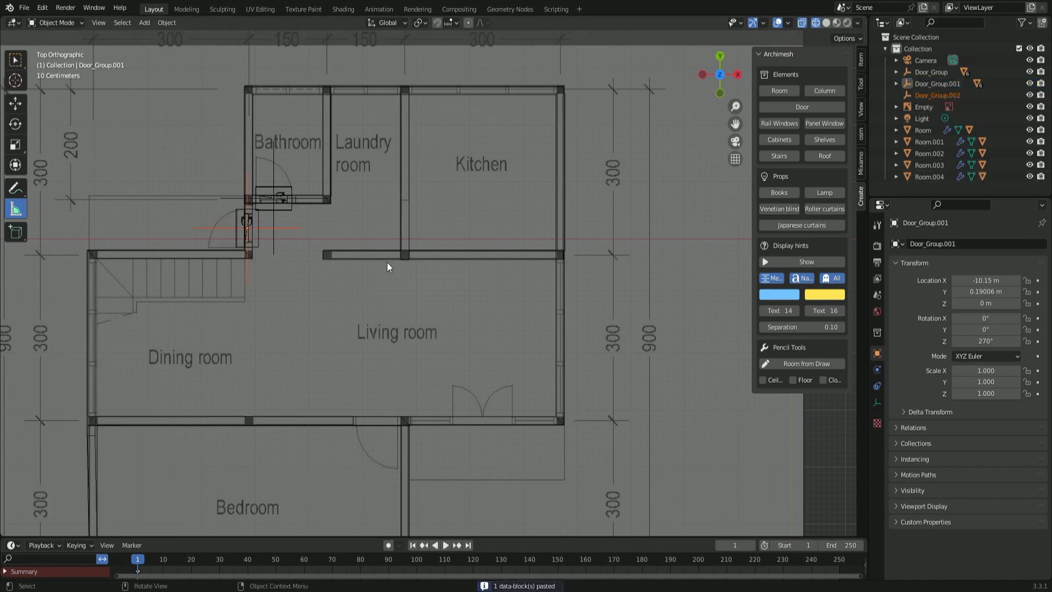
key("ctrl+z")
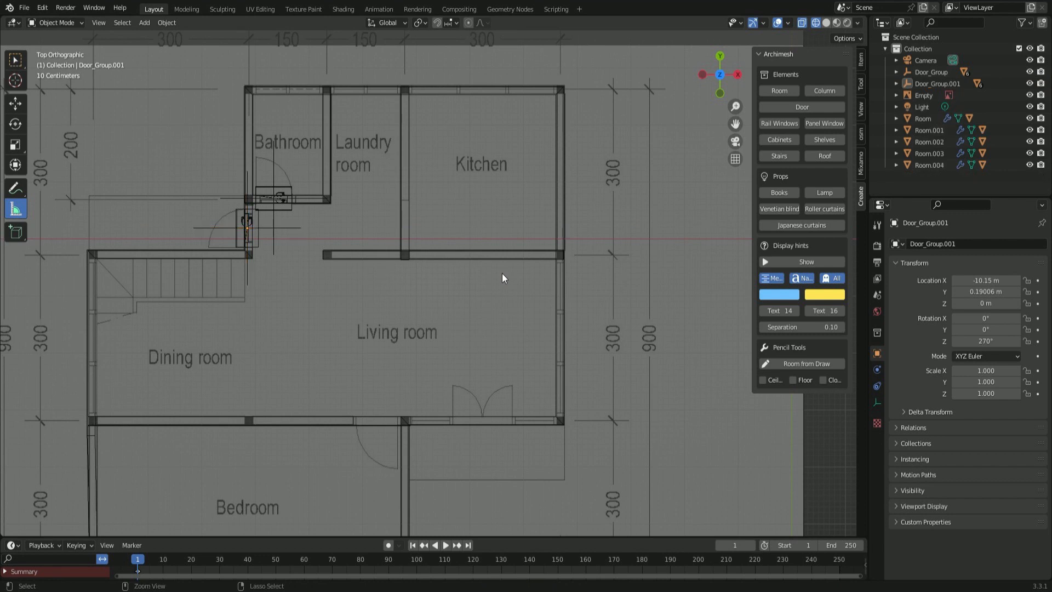
- Try to copy and paste only the bathroom door's parent object, and delete the pasted duplicate
left_click(922, 77)
key("ctrl+c")
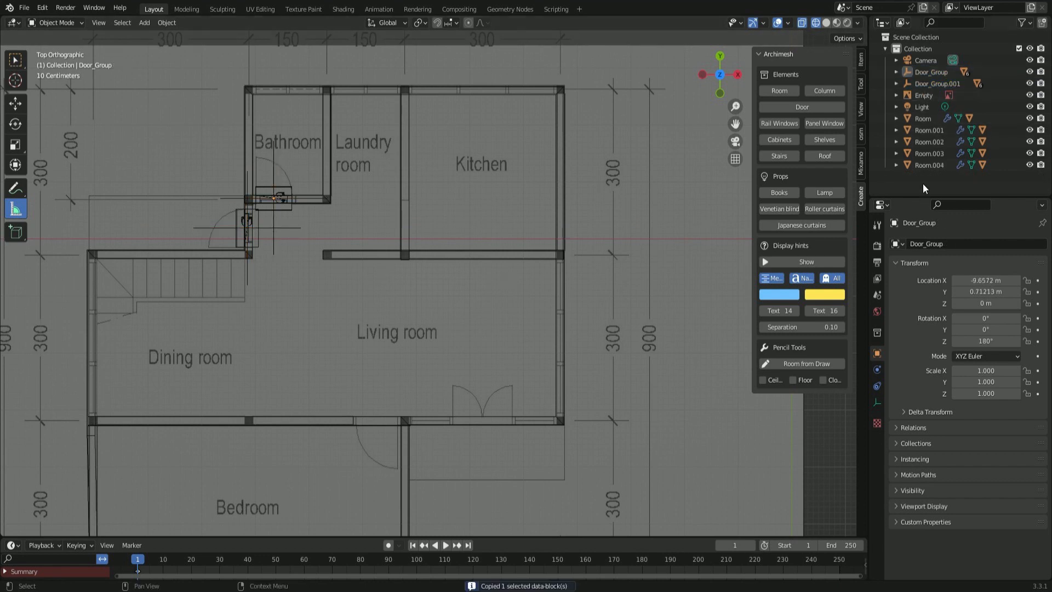
key("ctrl+v")
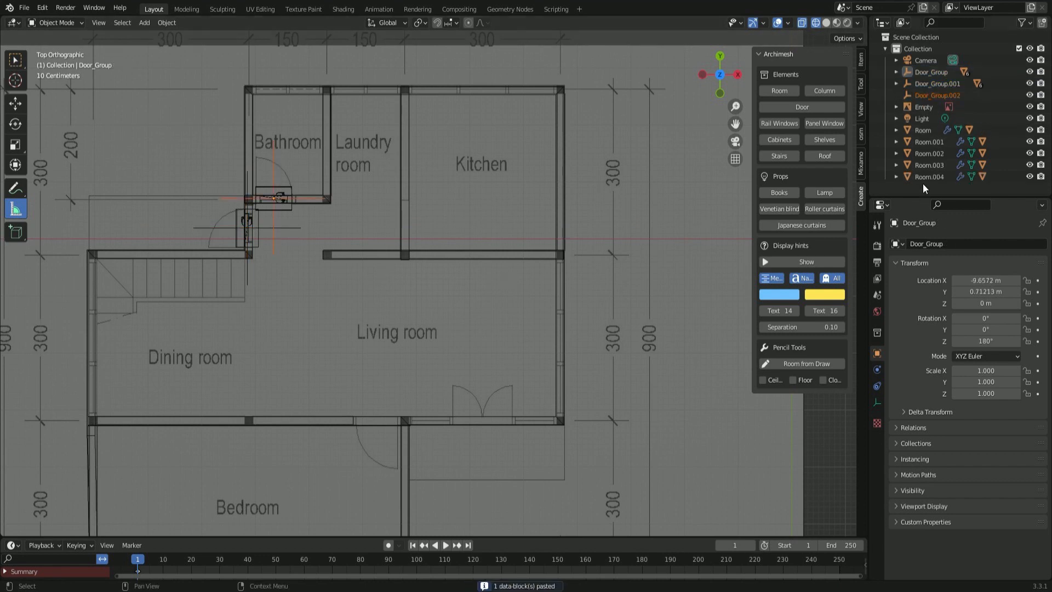
left_click(952, 99)
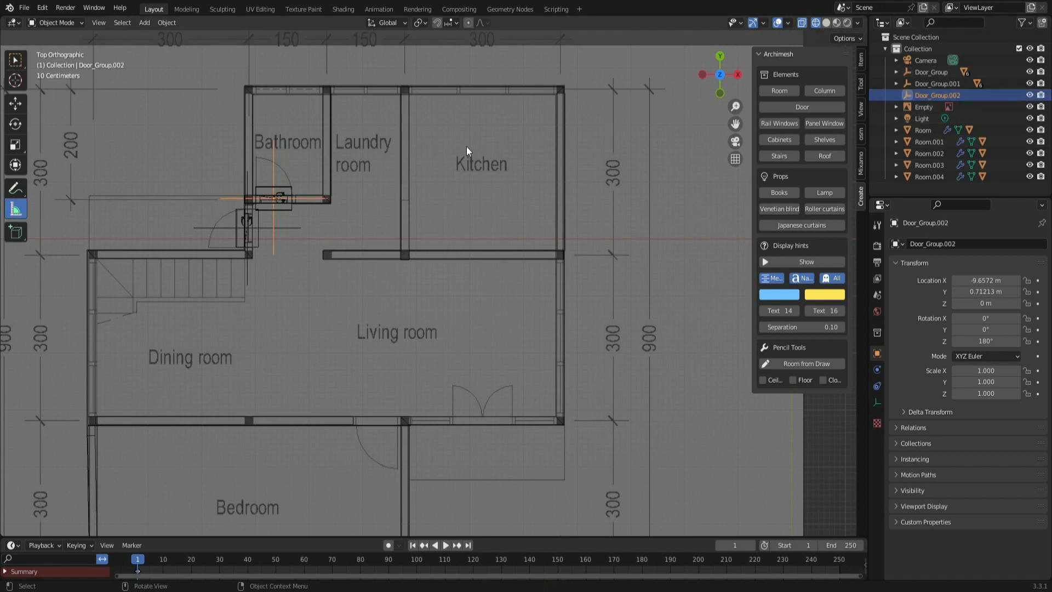
key("Delete")
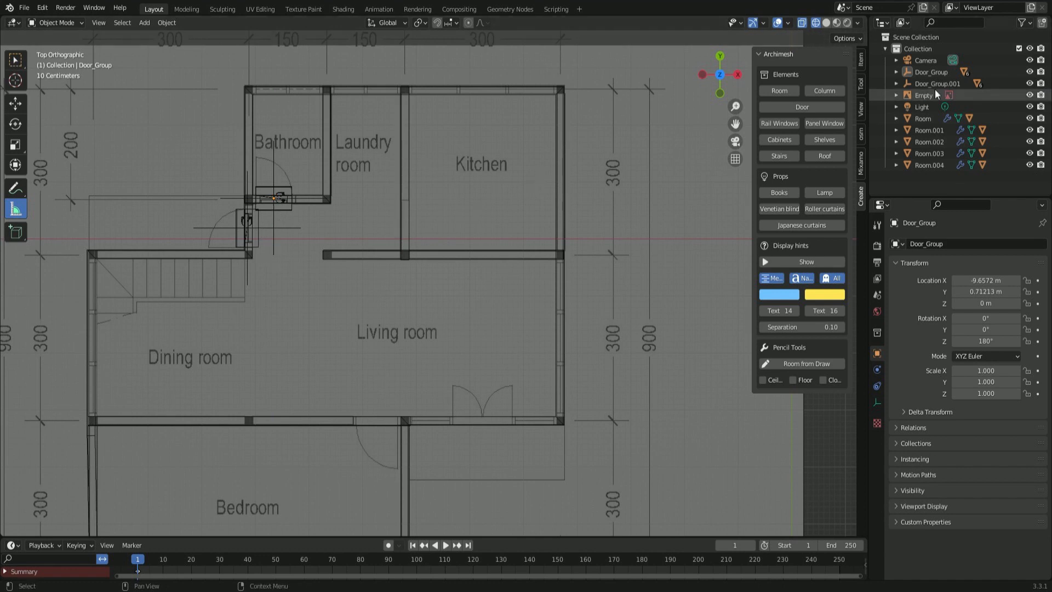
- Try again to copy and paste the bathroom door's parent object and move it along Y
left_click(943, 74)
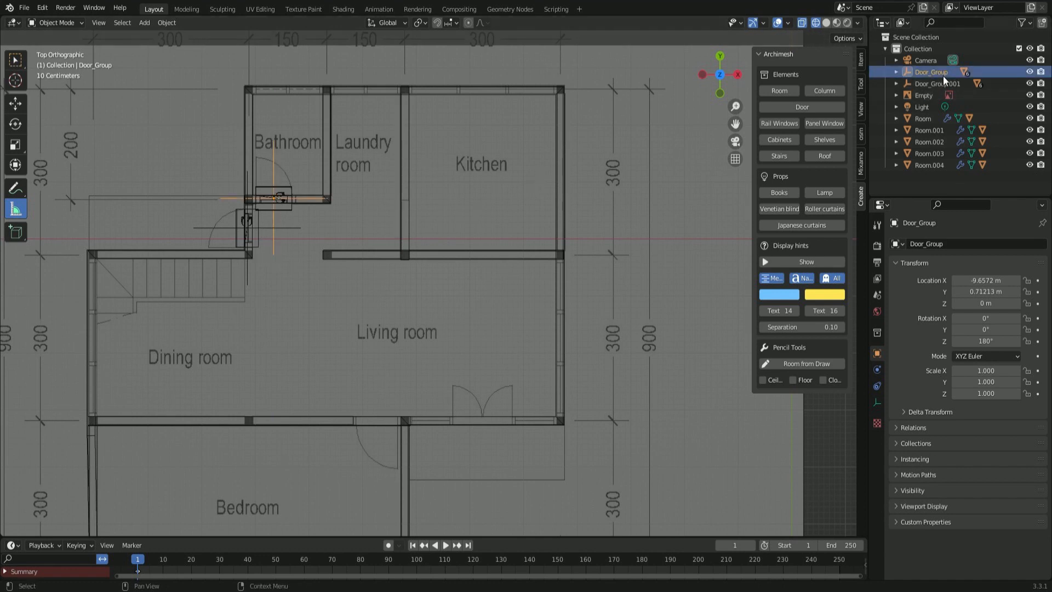
key("ctrl+c")
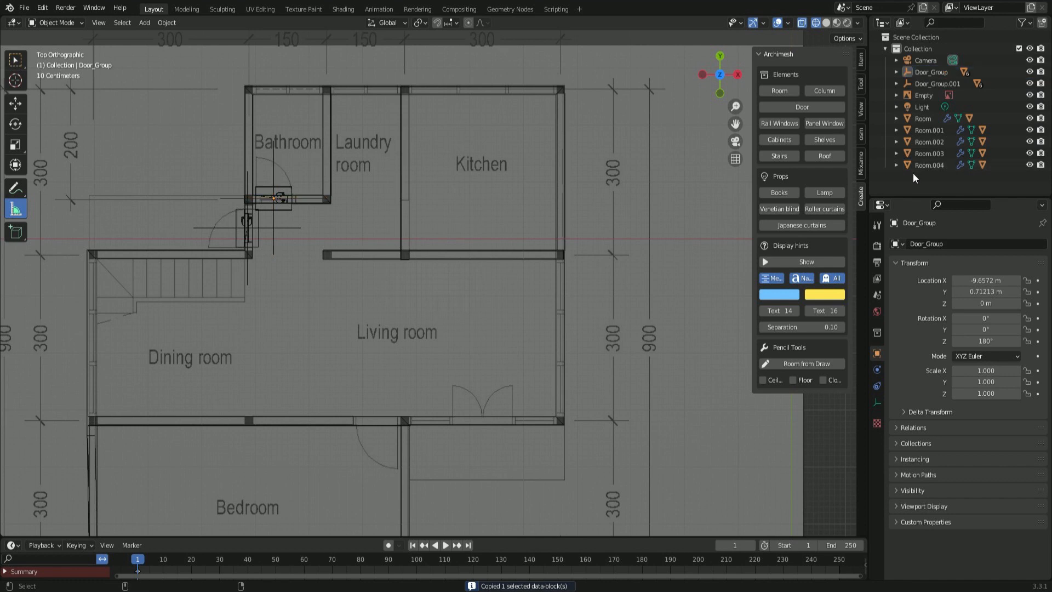
key("ctrl+v")
key("g")
key("y")
right_click(414, 282)
key("ctrl+z")
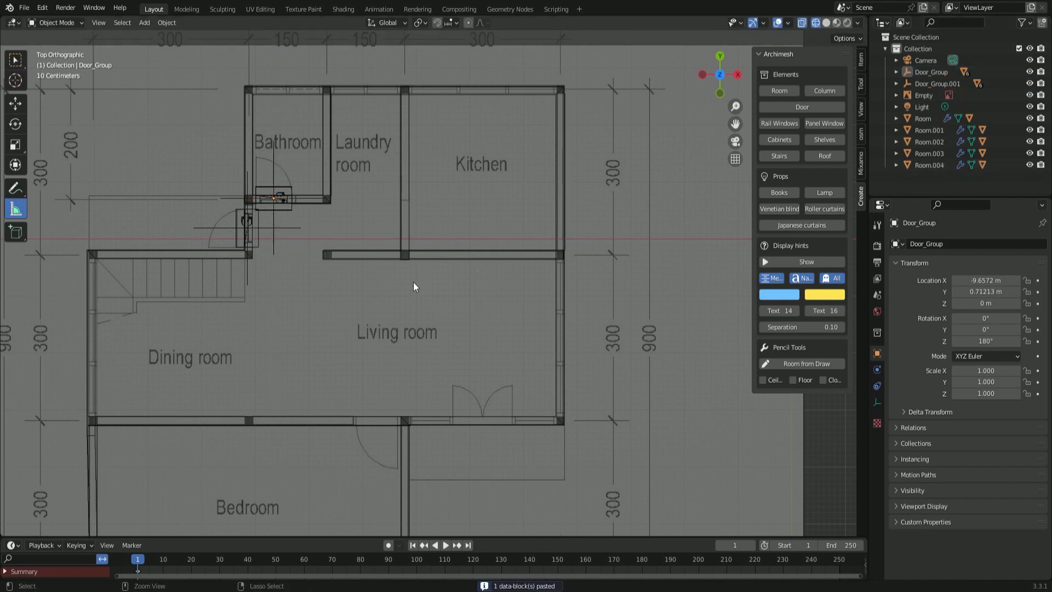
key("ctrl+z")
key("ctrl+z")
- Copy the whole hierarchy of the door beside the bathroom, paste it, and select the pasted group
left_click(967, 84)
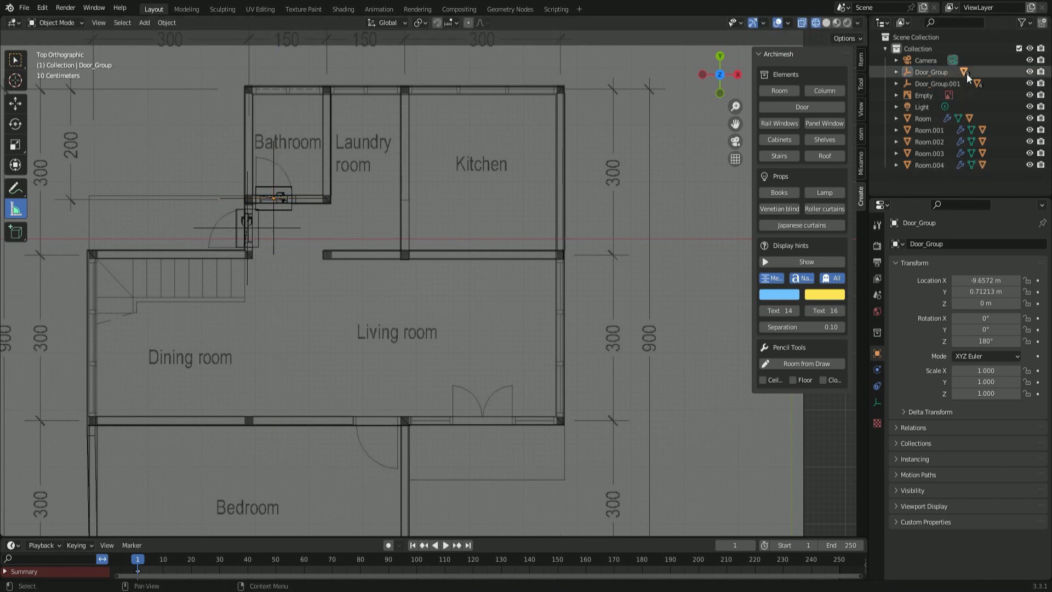
right_click(955, 94)
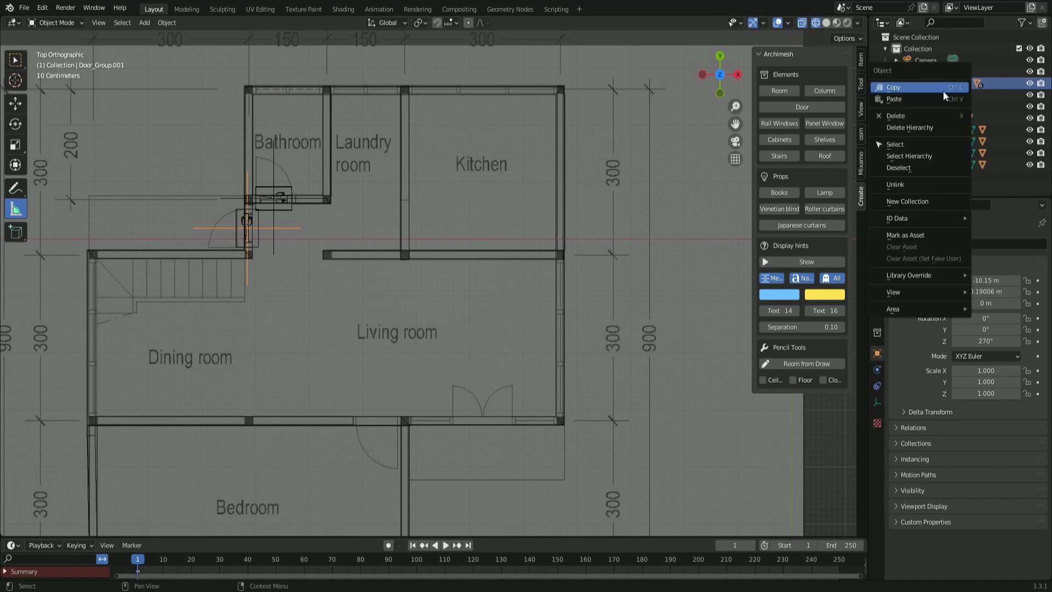
left_click(919, 175)
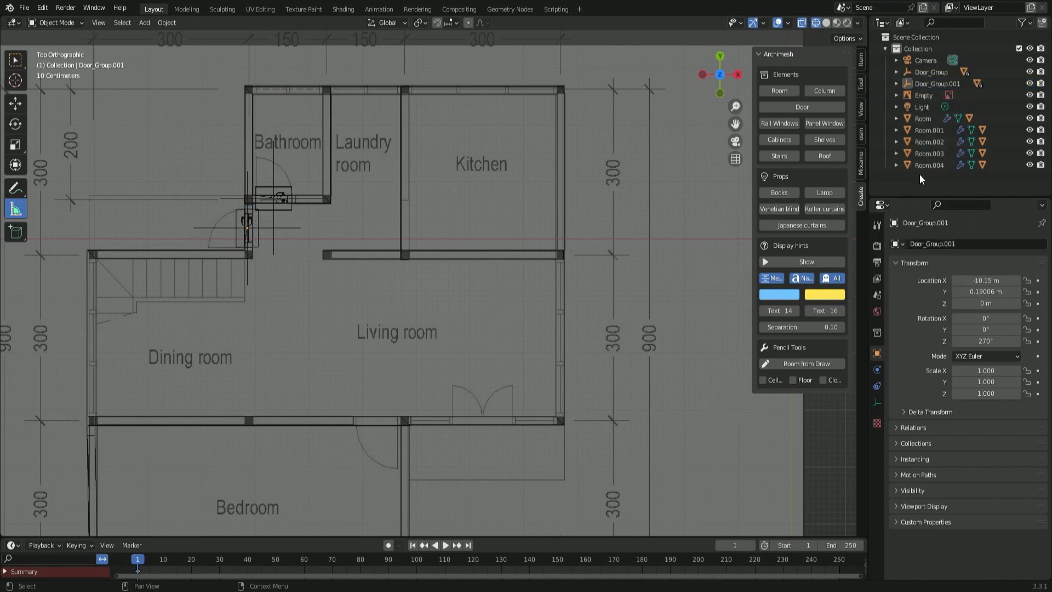
left_click(934, 82)
right_click(931, 85)
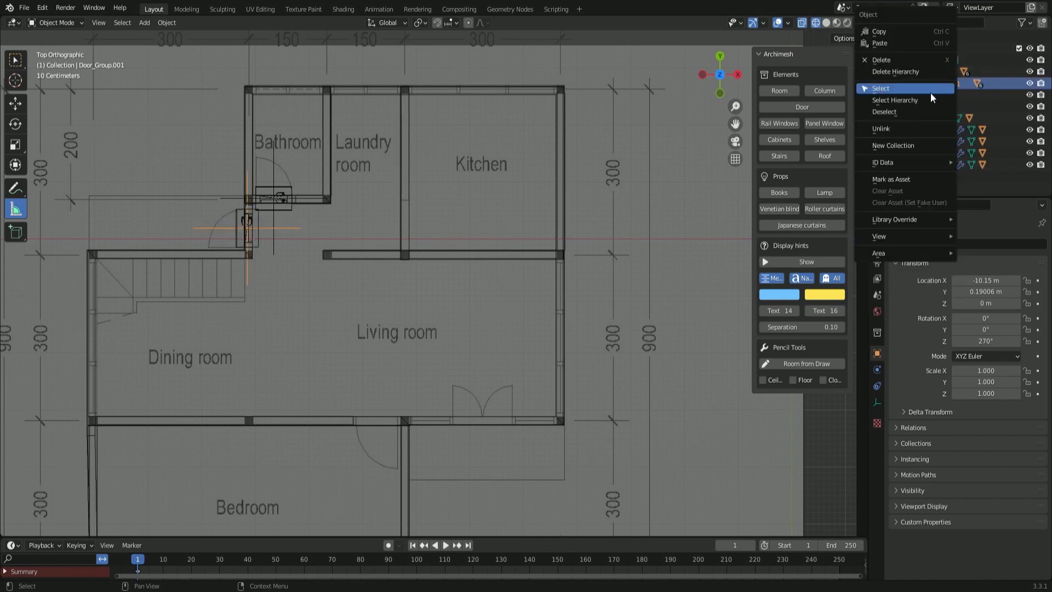
left_click(930, 93)
key("ctrl+c")
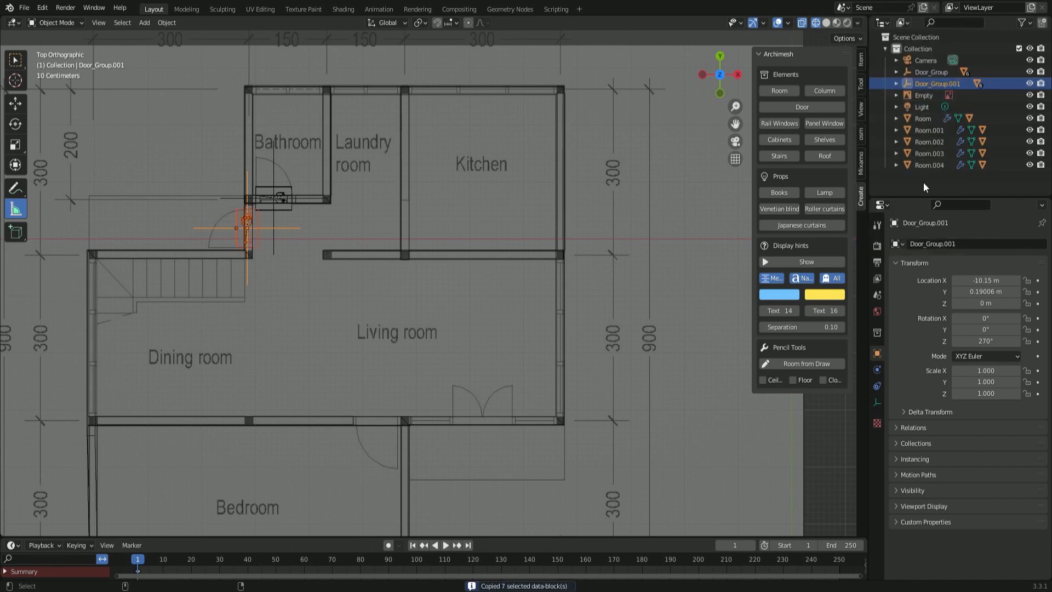
key("ctrl+v")
left_click(938, 97)
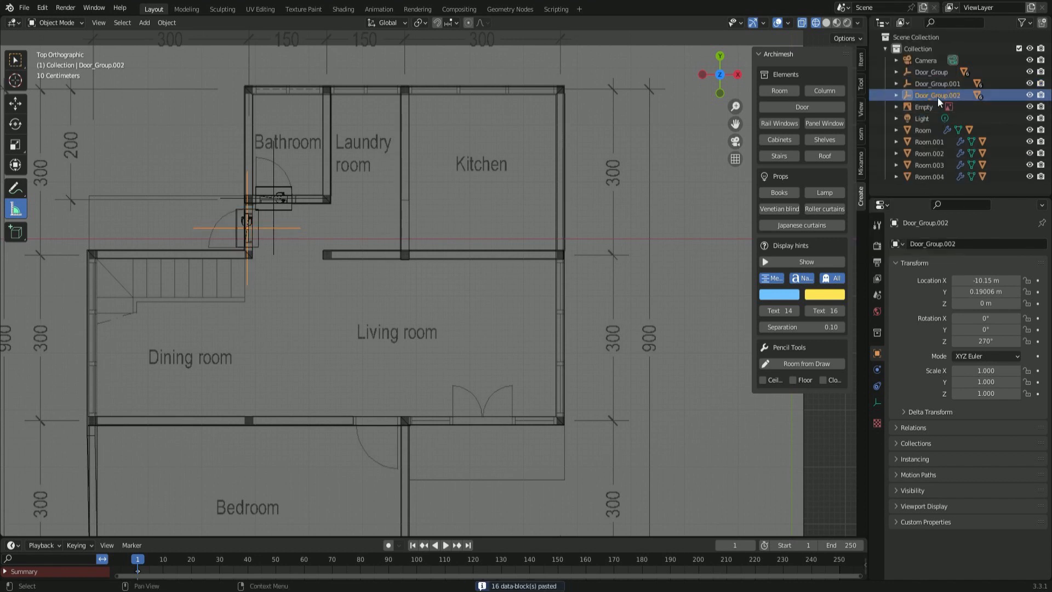
- Move the pasted door group to the bedroom doorway, about 2.43 m along X and -3.39 m along Y
key("g")
key("x")
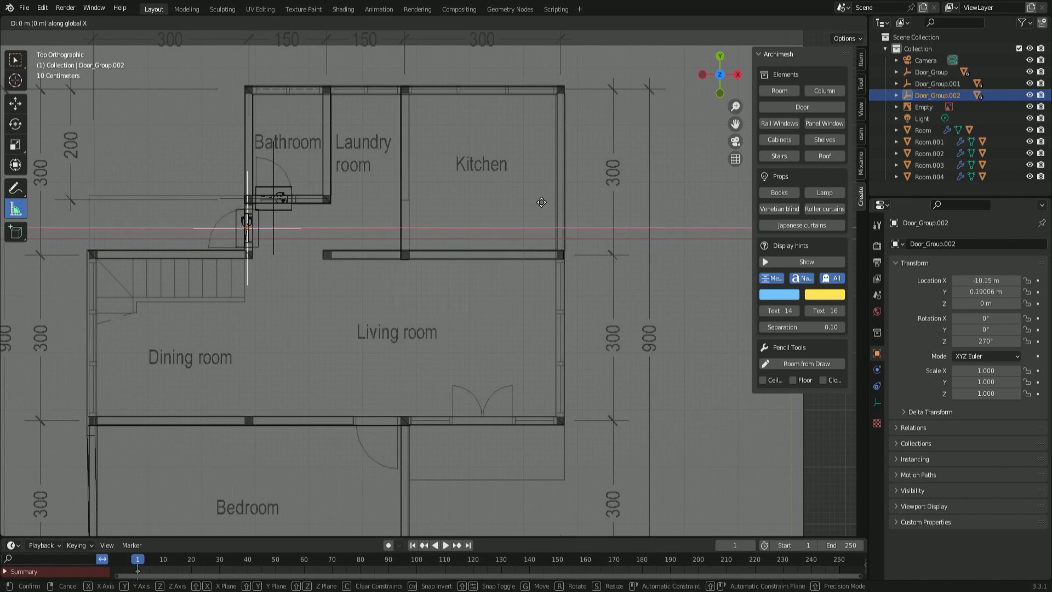
left_click(669, 211)
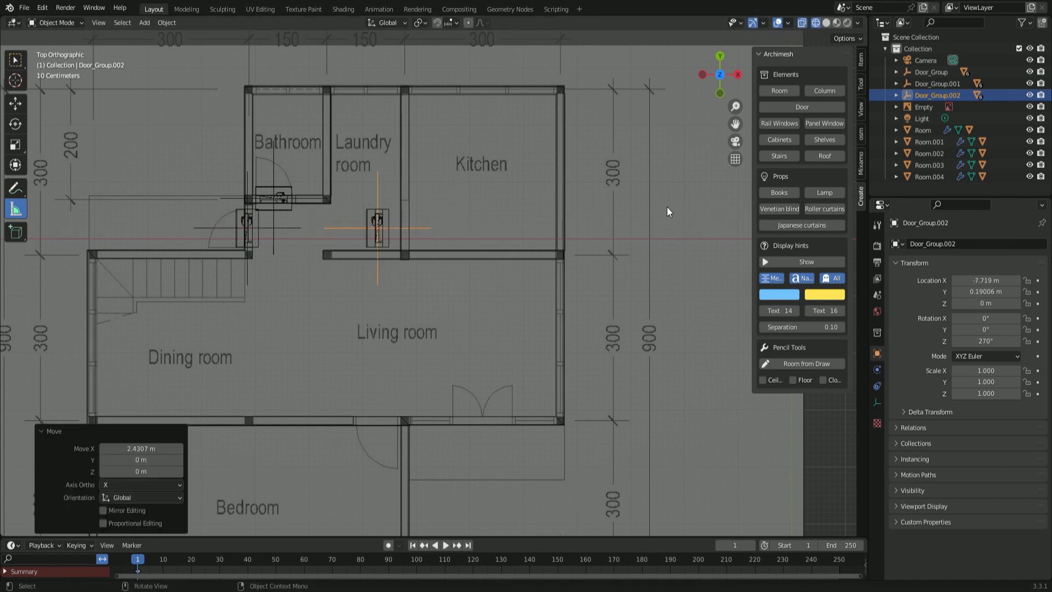
key("g")
key("y")
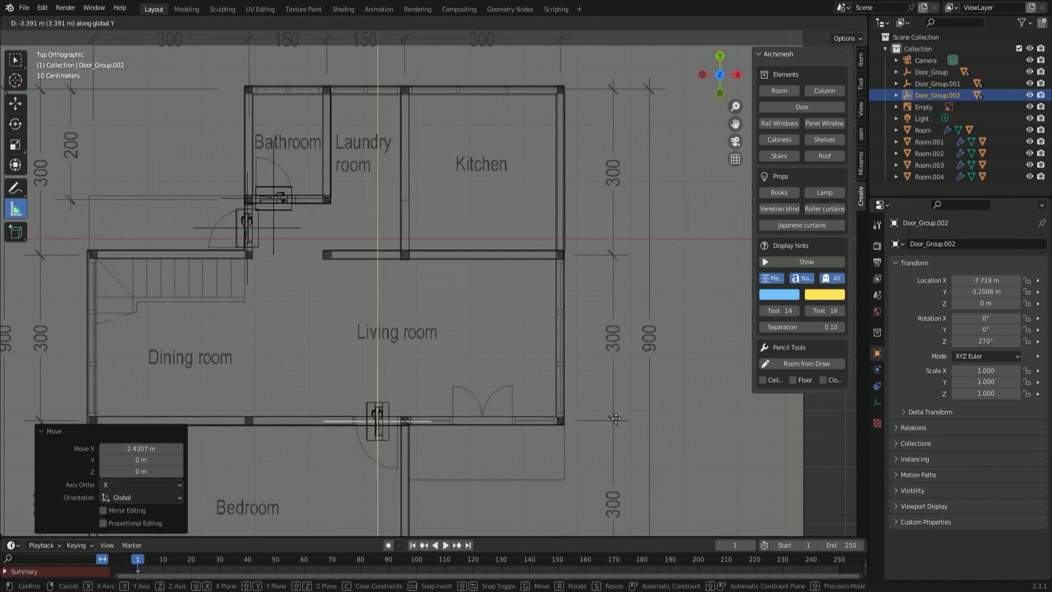
left_click(606, 416)
- Set the bedroom door frame's rotation to 0 and widen the frame to 0.76 to match the plan
scroll(468, 466, "up", 1)
middle_click_drag(481, 434, 529, 236, "shift")
scroll(528, 246, "up", 3)
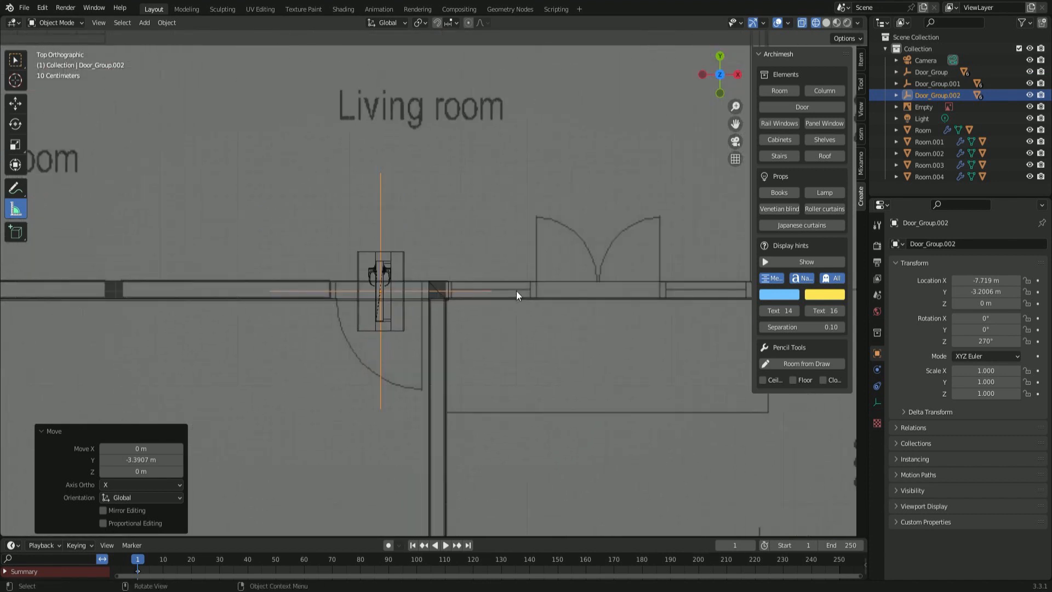
left_click(896, 95)
left_click(938, 129)
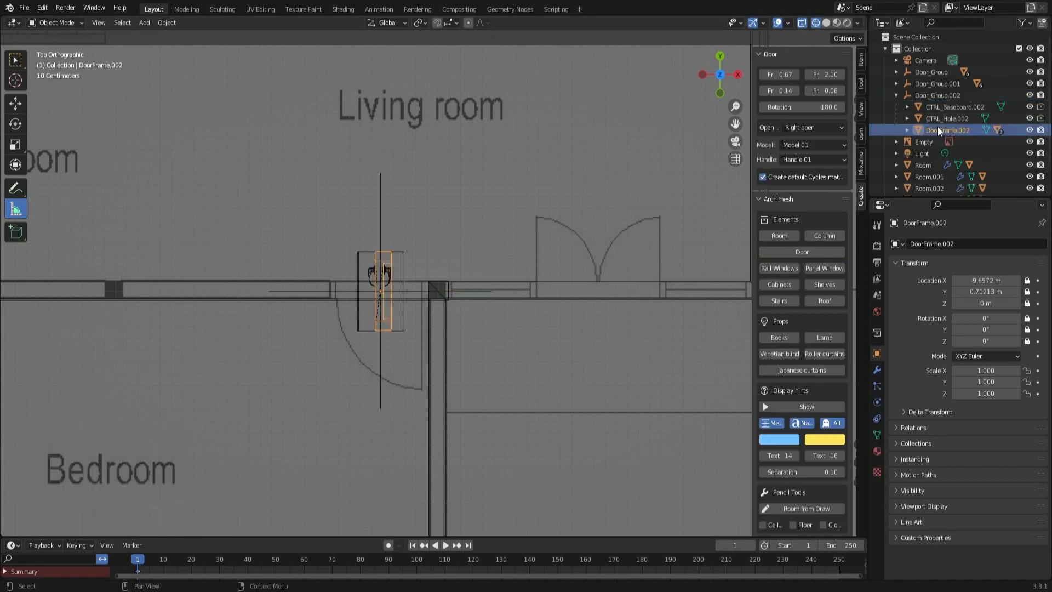
left_click(826, 109)
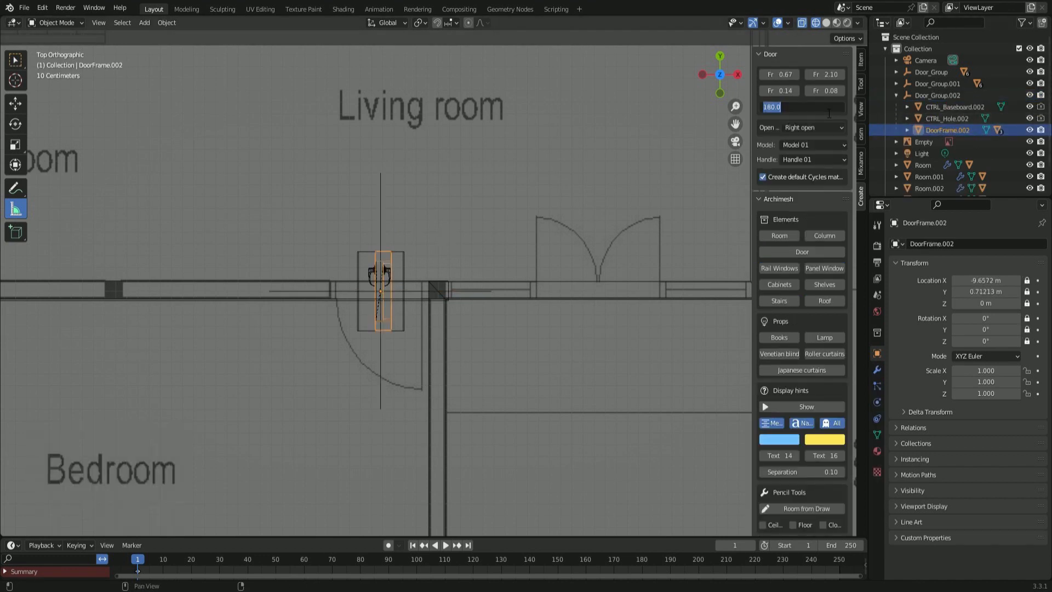
key("Return")
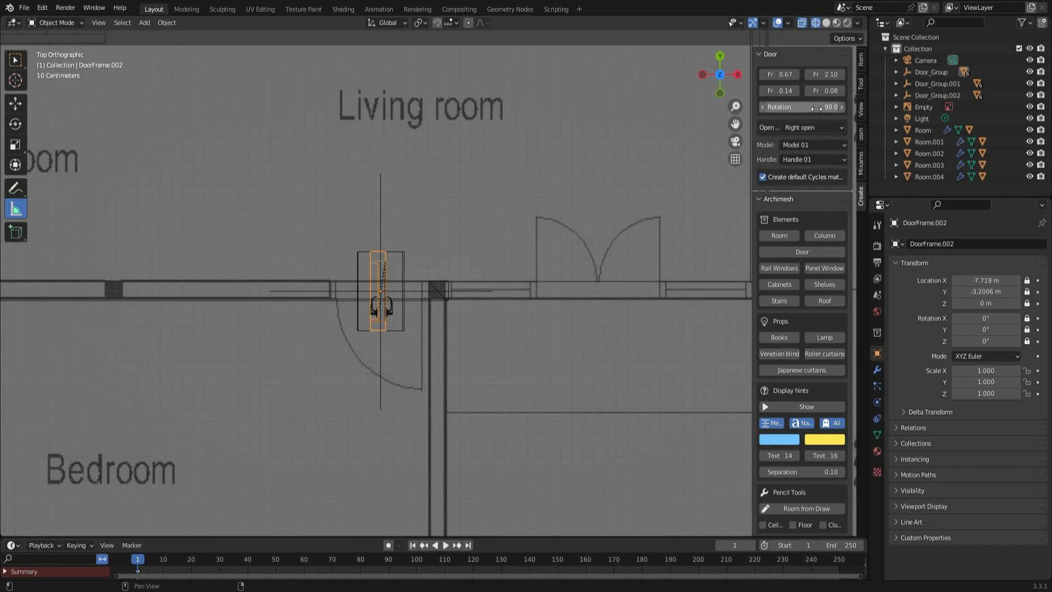
left_click_drag(800, 108, 712, 108)
left_click(815, 109)
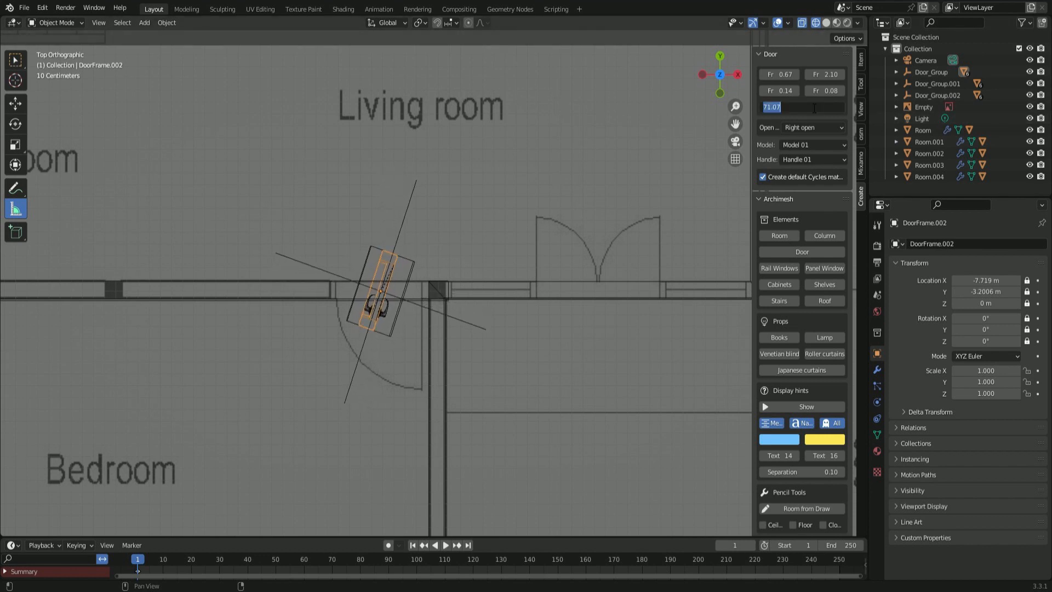
key("Return")
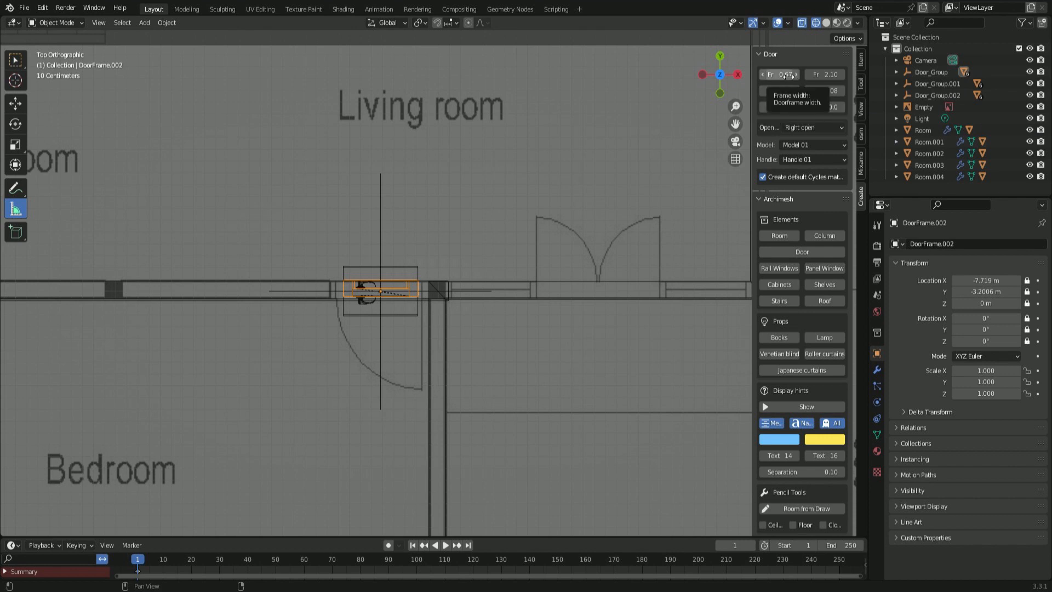
left_click_drag(788, 75, 795, 76)
- Select the bedroom door's parent group and move it about -0.012 m along X to align it with the doorway
left_click(927, 99)
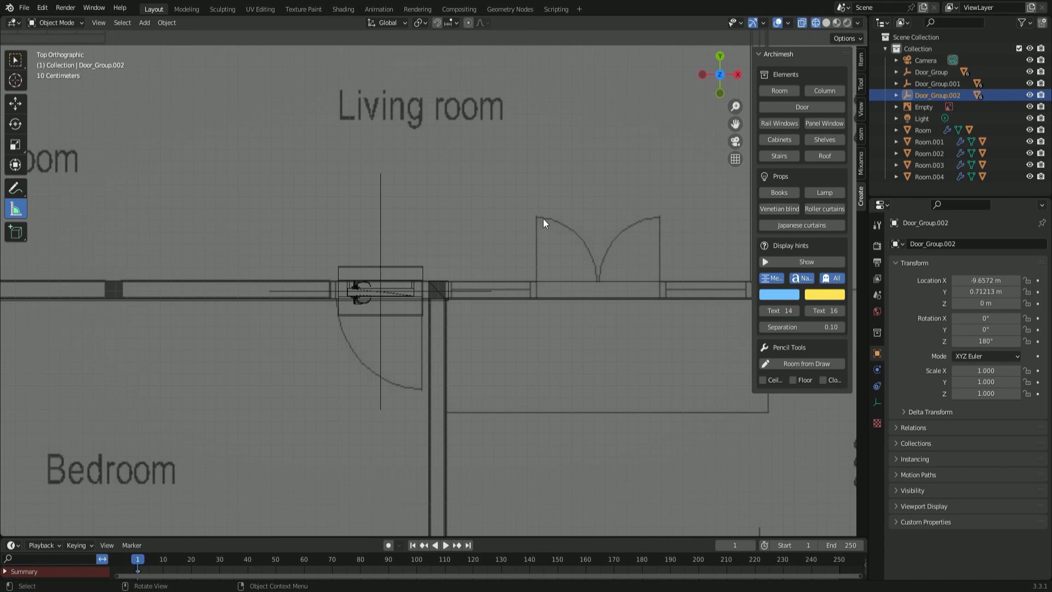
scroll(543, 218, "down", 5)
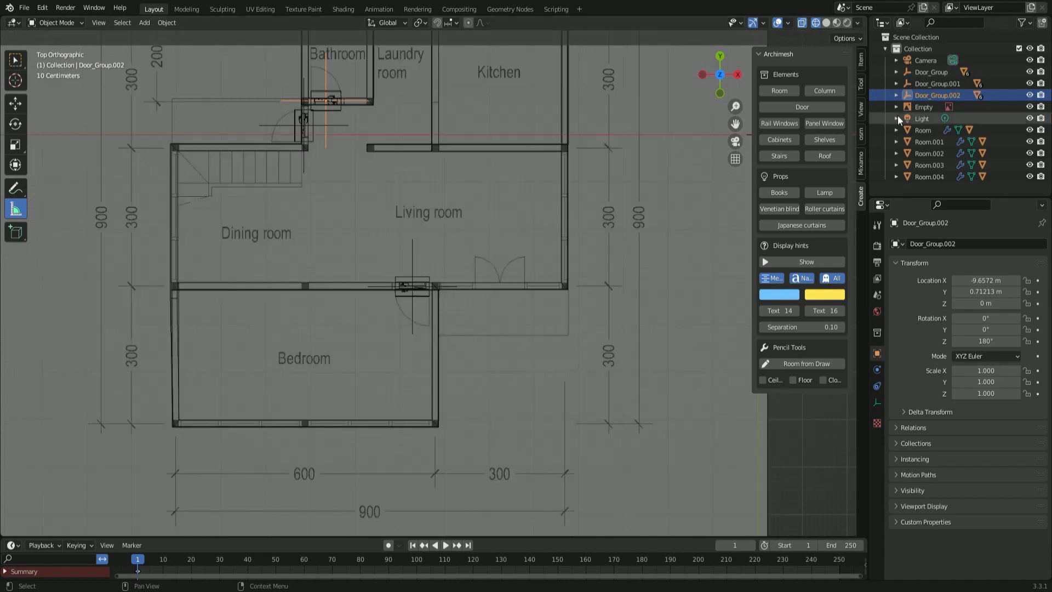
left_click(937, 83)
left_click(939, 72)
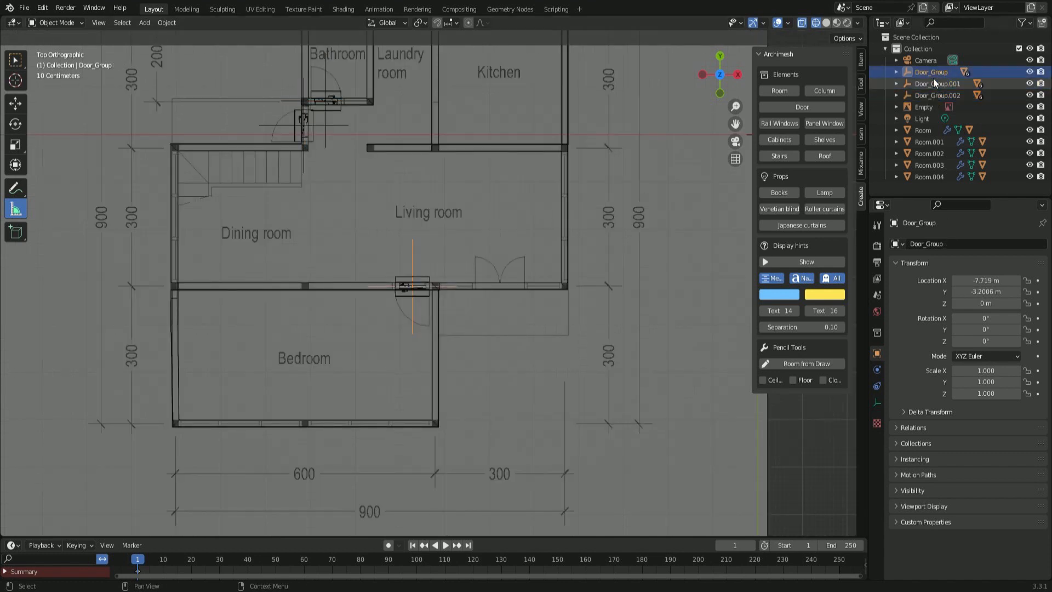
scroll(463, 269, "up", 6)
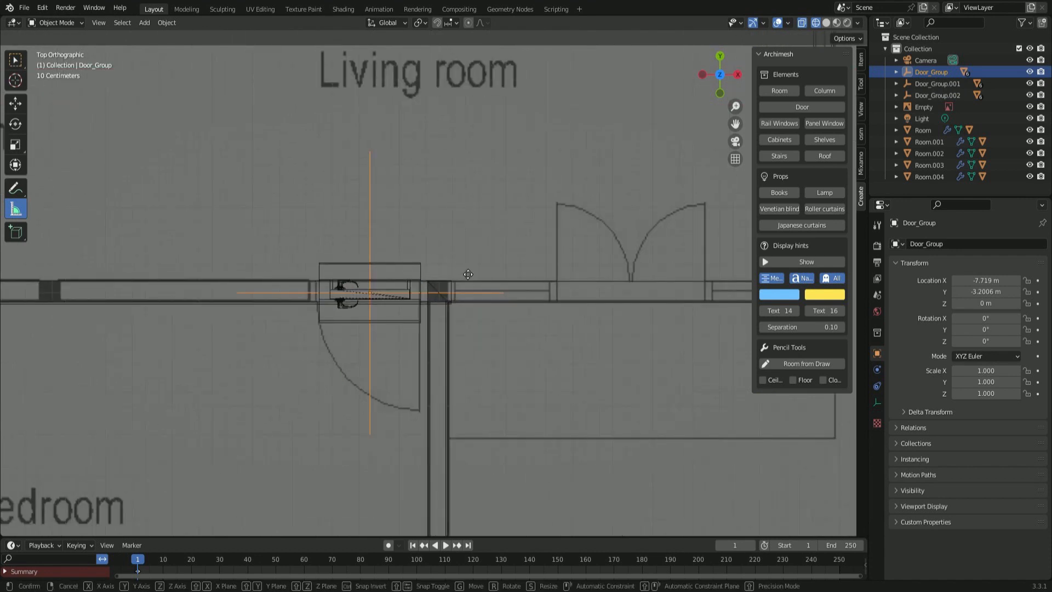
key("g")
key("x")
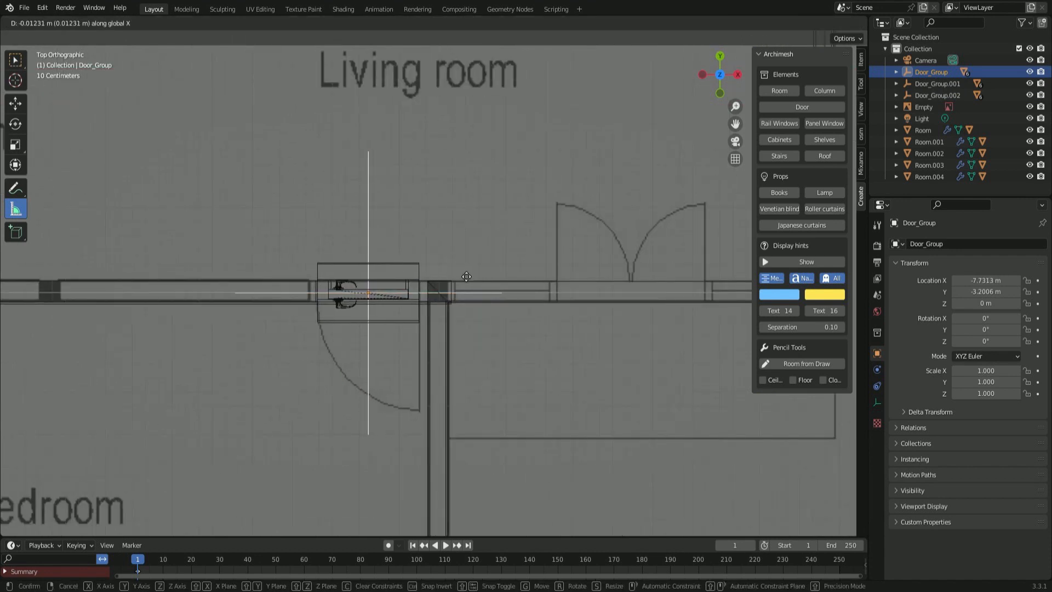
left_click(466, 277)
- Duplicate the bedroom door's whole hierarchy and move the copy about 2.15 m along X to the living room's double doorway
scroll(587, 279, "down", 2)
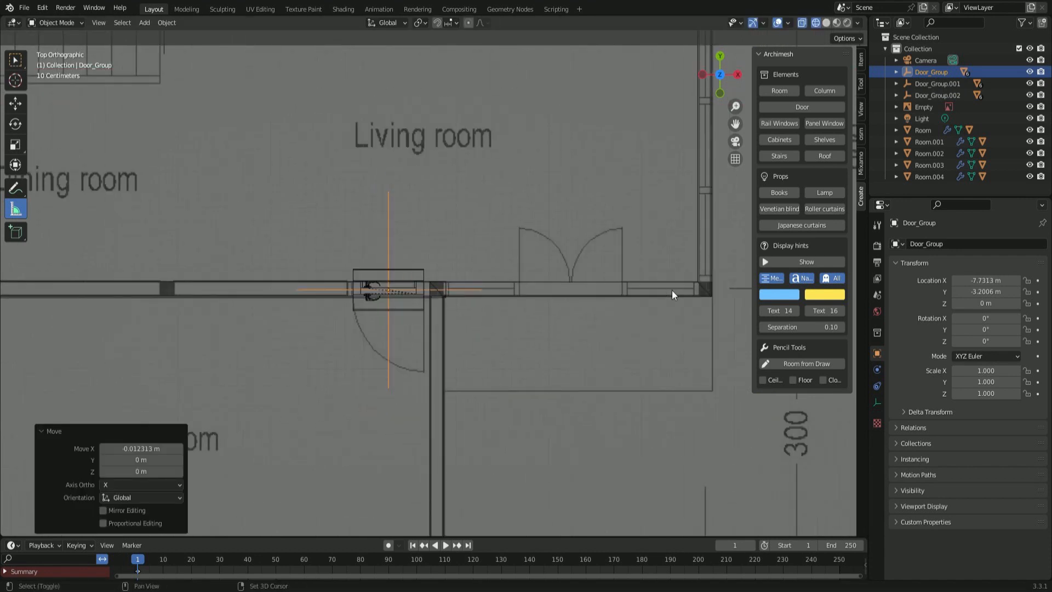
middle_click_drag(672, 291, 508, 300, "shift")
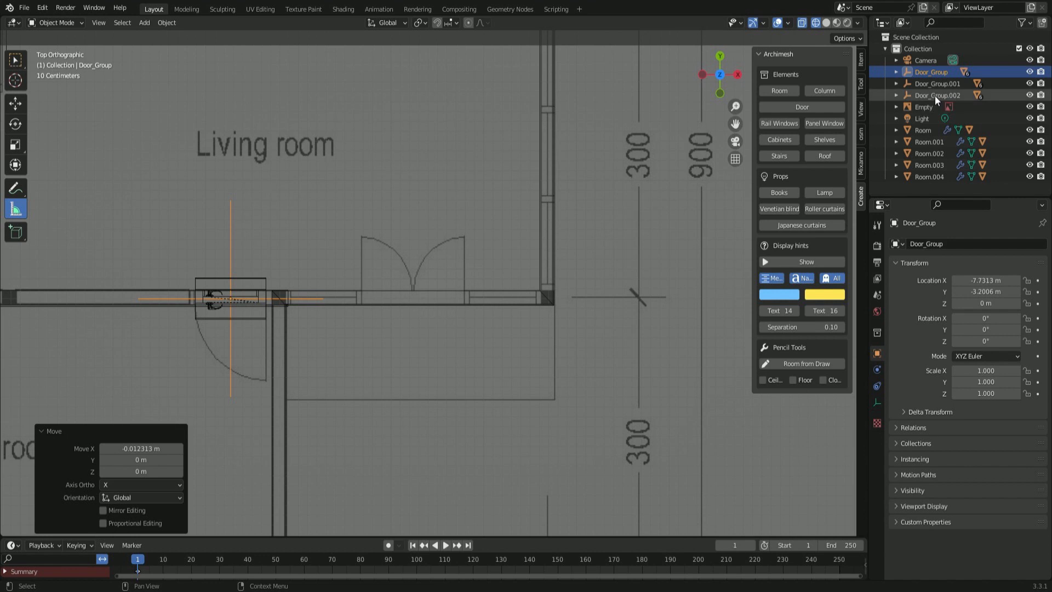
right_click(935, 75)
left_click(885, 102)
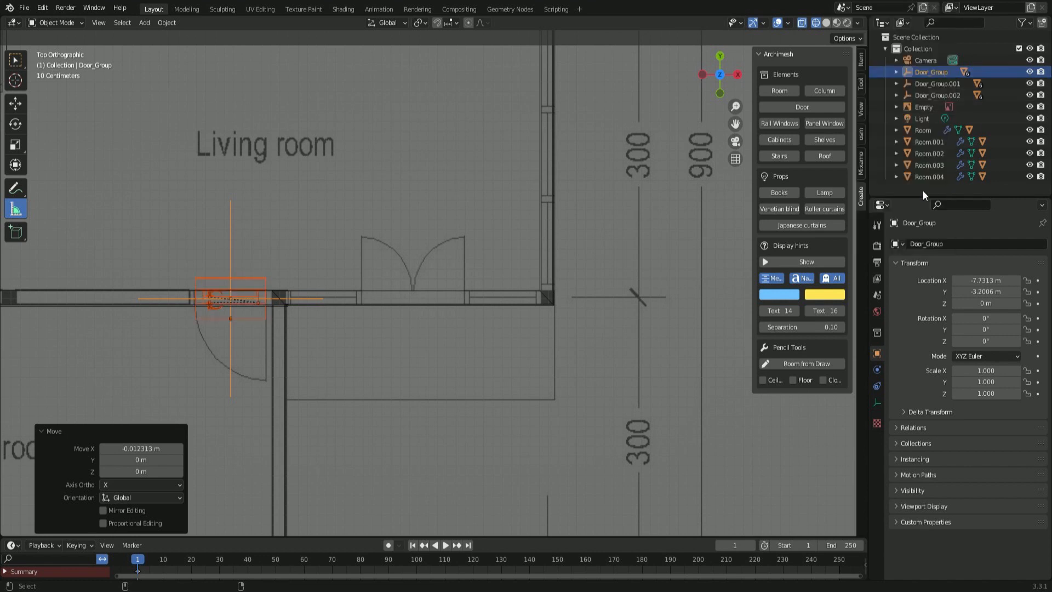
key("ctrl+c")
key("ctrl+v")
key("g")
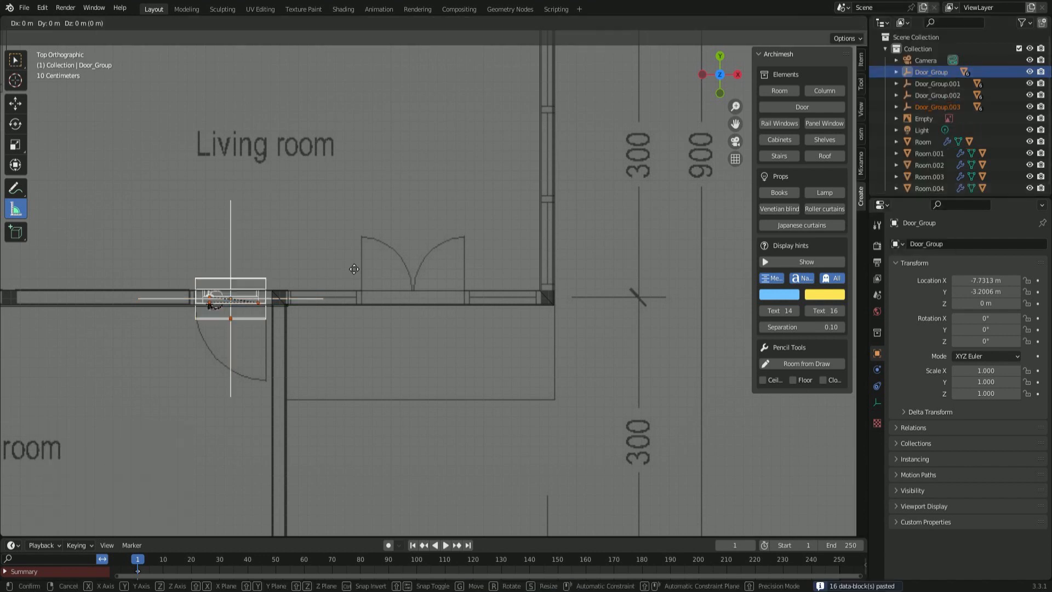
key("x")
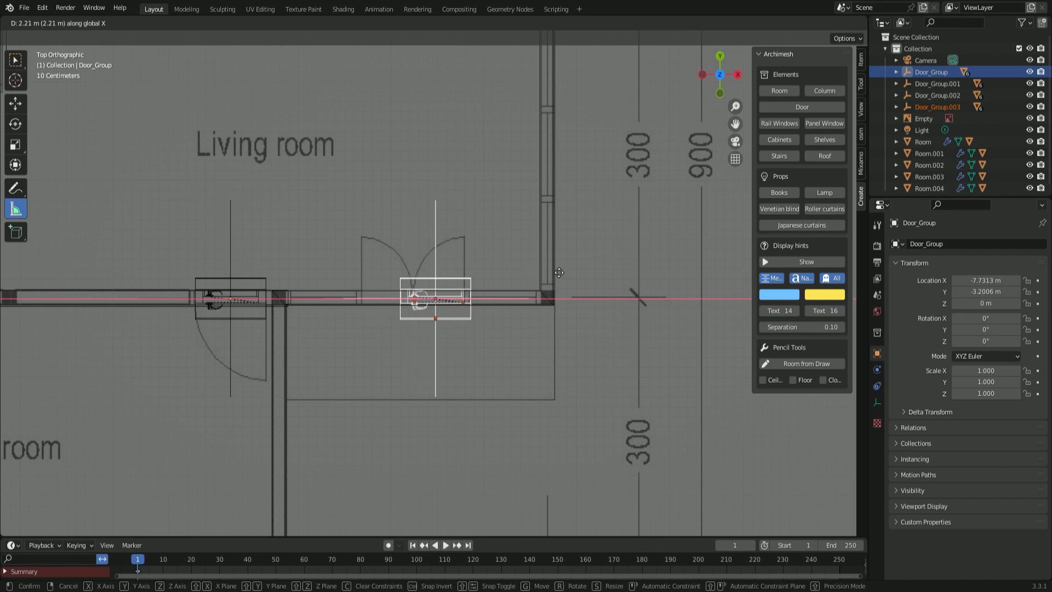
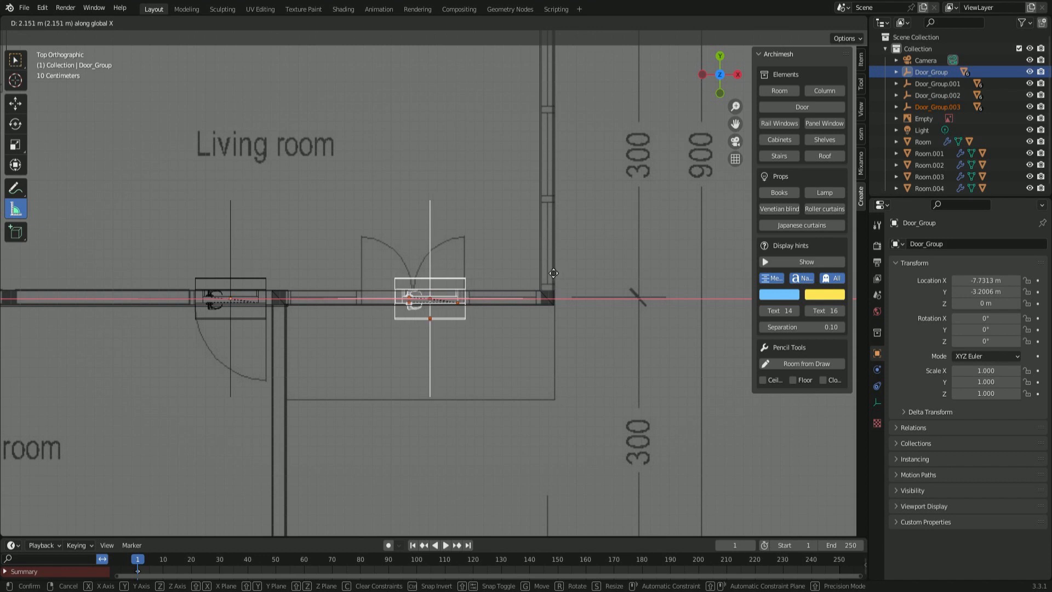
left_click(550, 273)
- Narrow the copied door's frame to fit one leaf of the double doorway
left_click(897, 107)
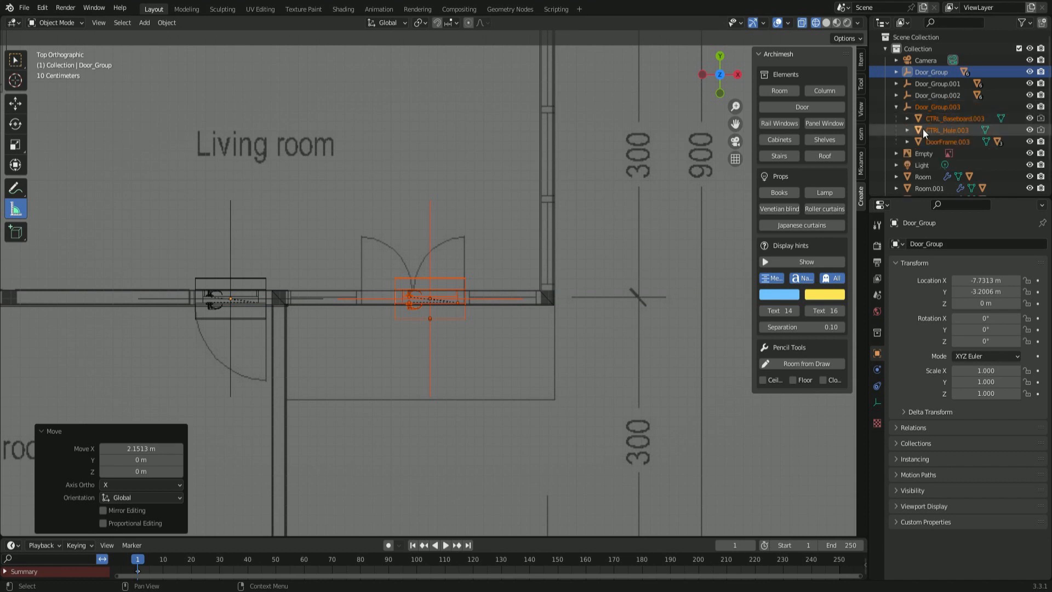
left_click(939, 142)
left_click(788, 76)
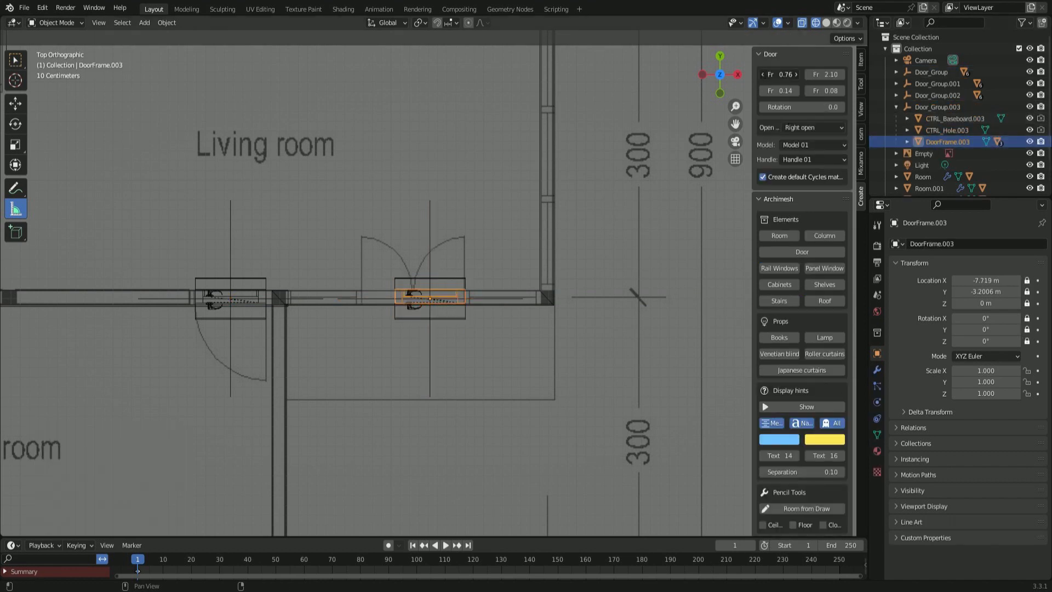
left_click_drag(787, 75, 765, 76)
- Select the narrowed door's parent group and move it about 0.059 m along X to the double doorway's outer edge
left_click(929, 105)
left_click(937, 93)
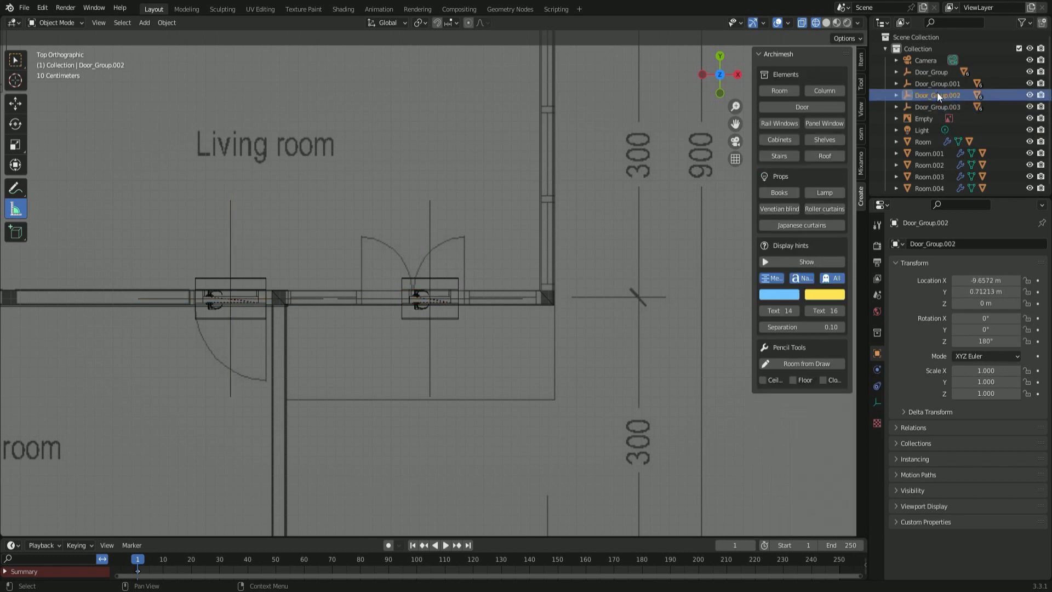
left_click(937, 84)
left_click(938, 74)
key("g")
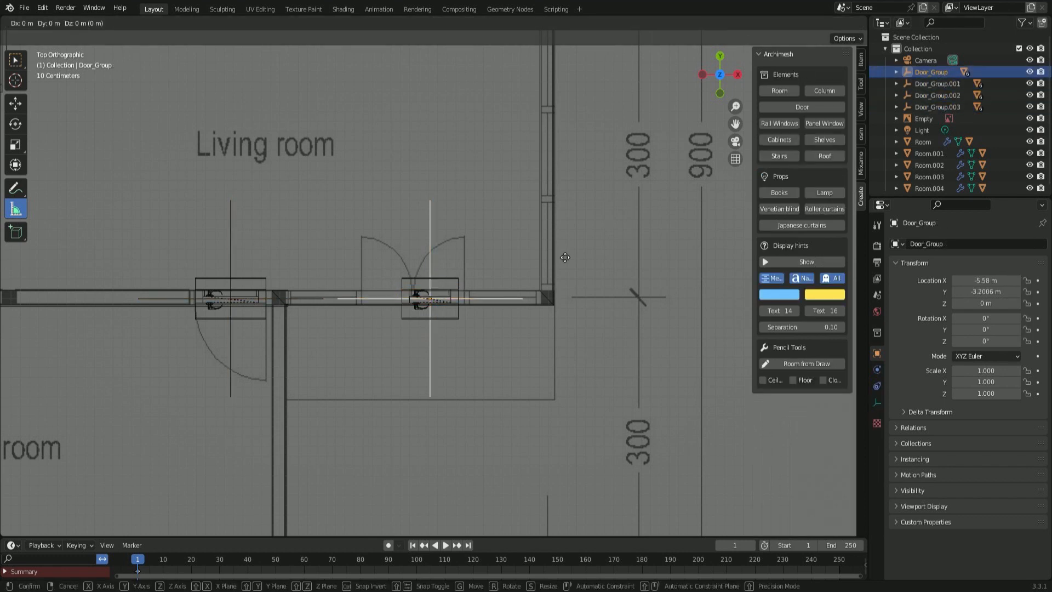
key("x")
left_click(570, 261)
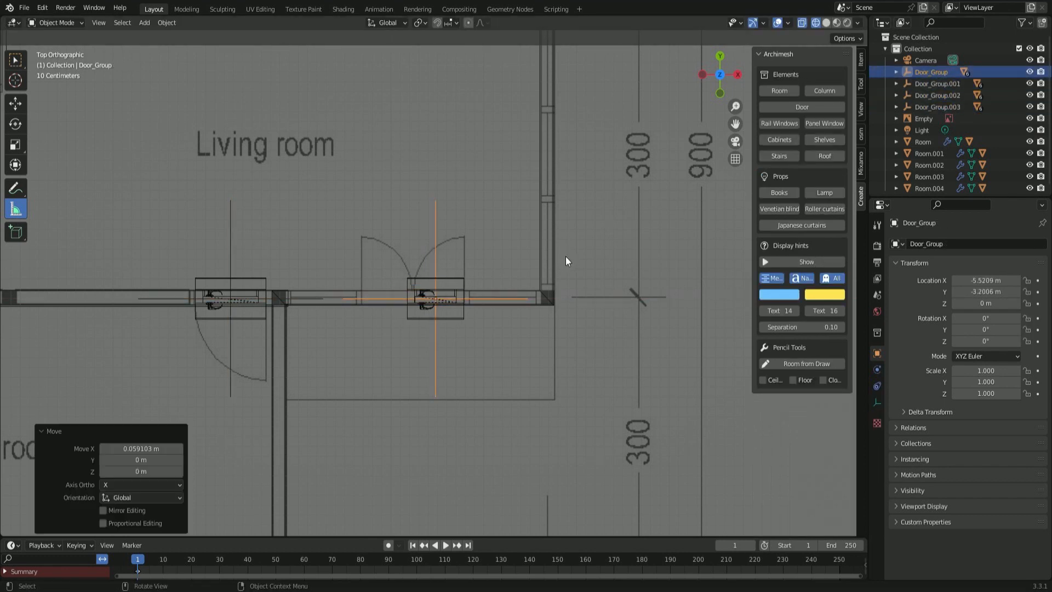
- Duplicate the narrowed door's whole hierarchy and move the copy about -0.556 m along X to the other leaf of the double doorway
right_click(926, 77)
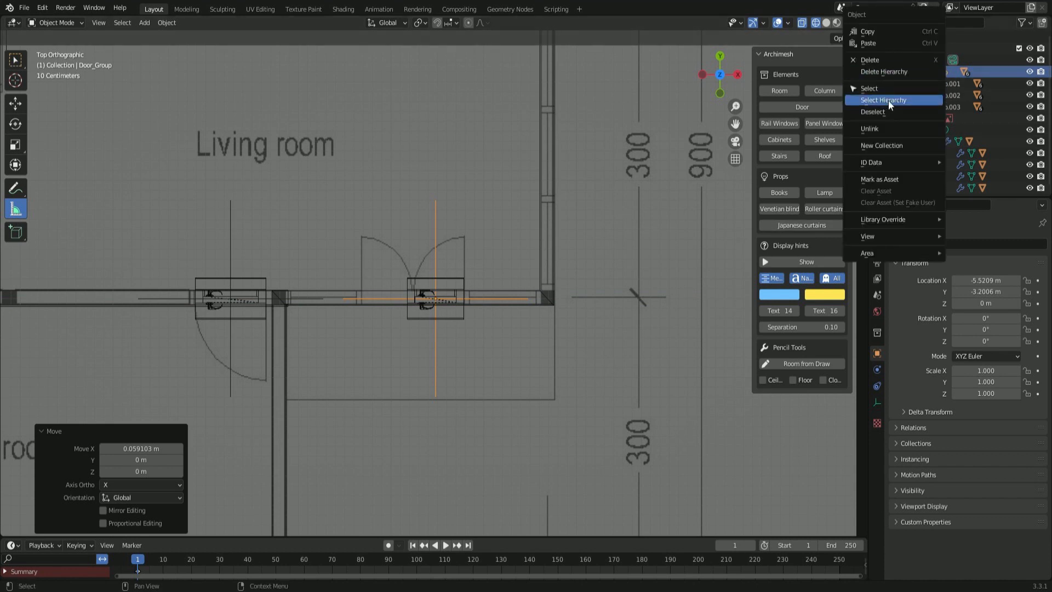
left_click(887, 102)
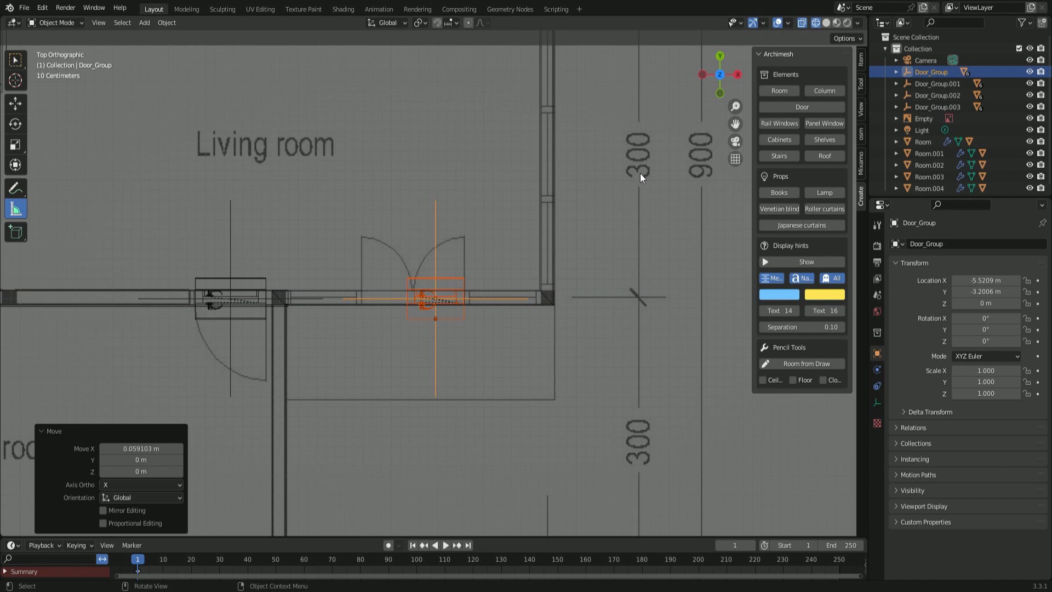
key("g")
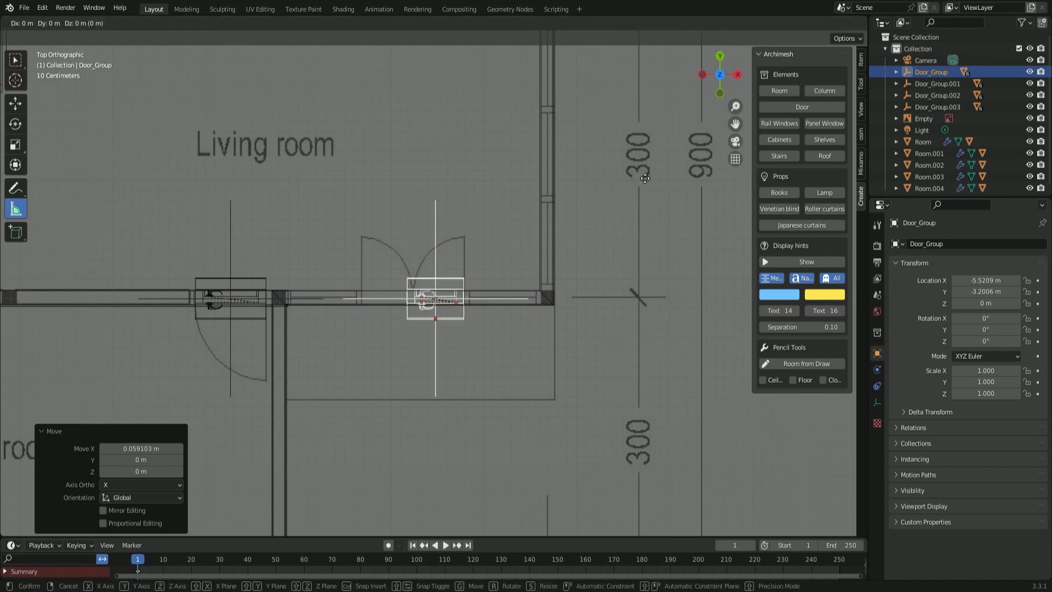
key("x")
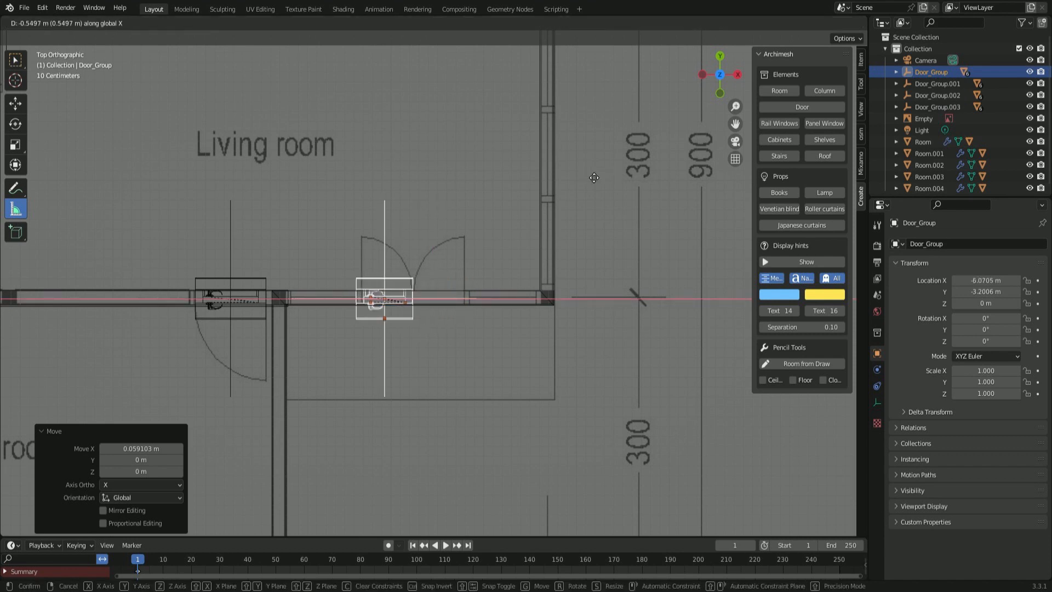
left_click(590, 172)
scroll(918, 136, "down", 1)
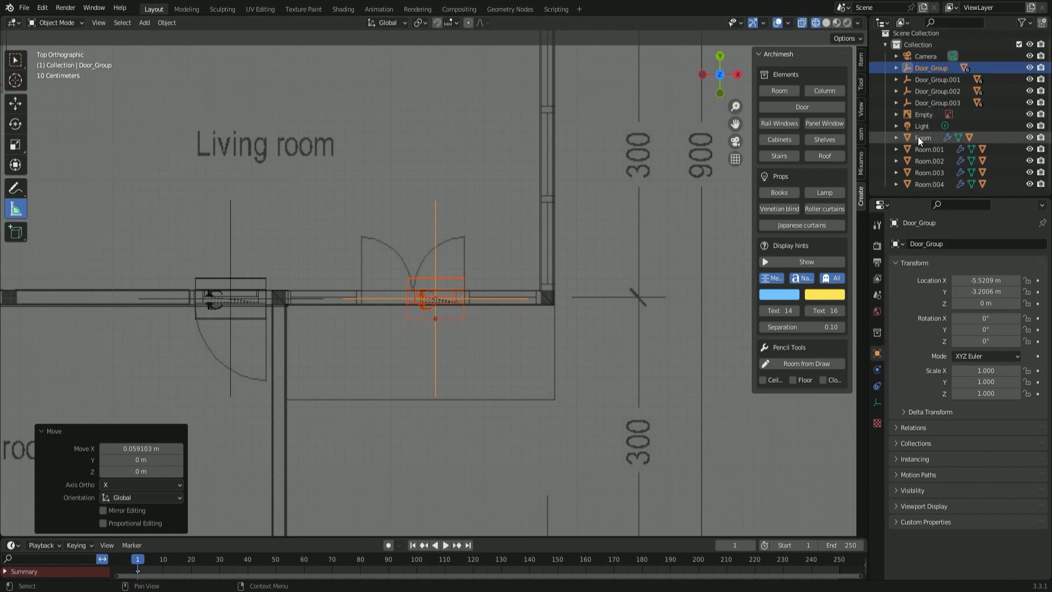
key("ctrl+v")
key("g")
key("x")
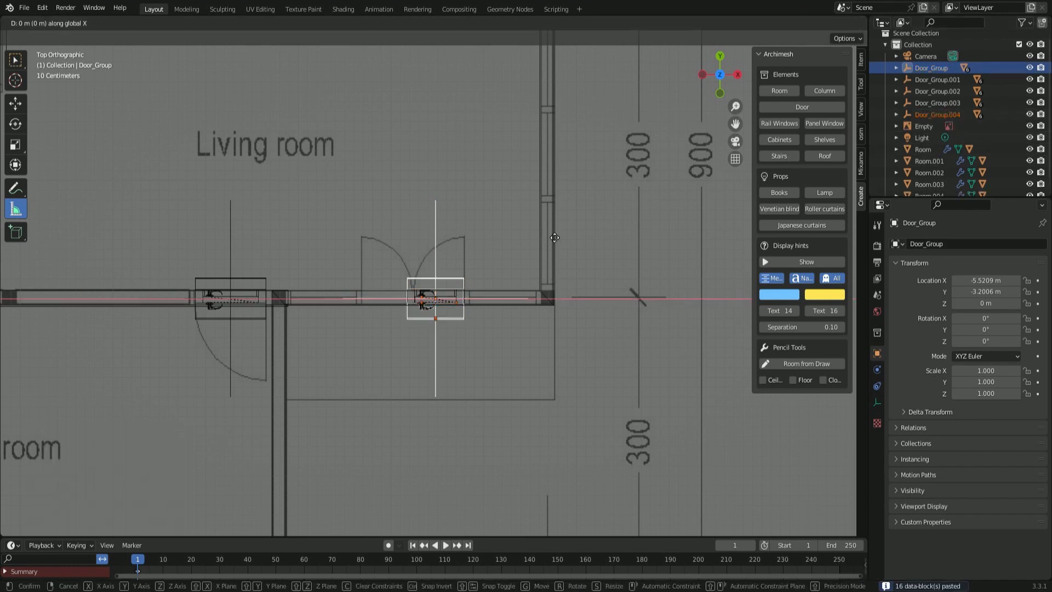
left_click(498, 234)
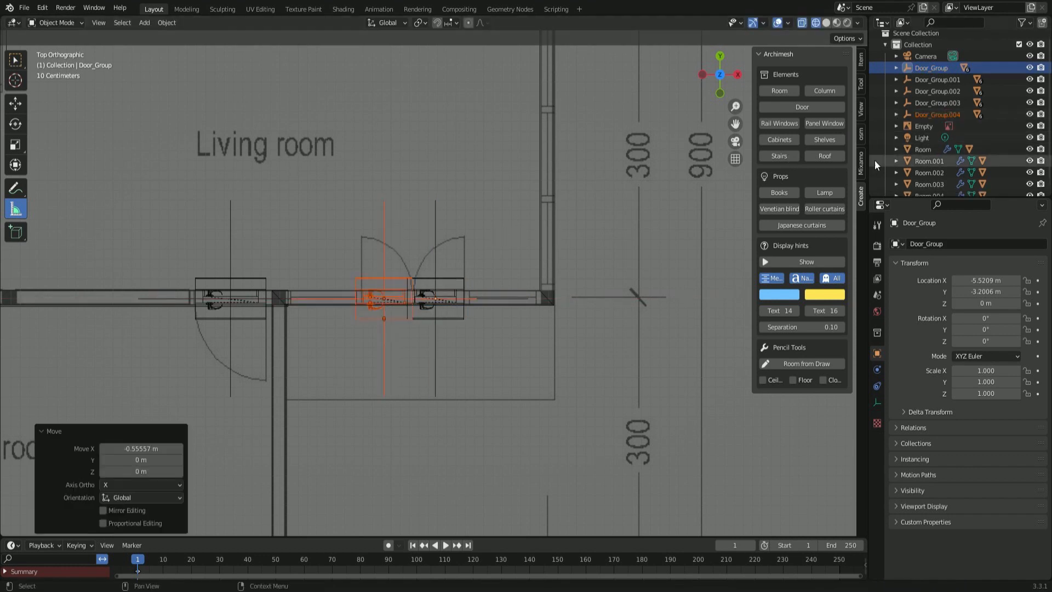
- Select the copied door's frame inside its new group and set its rotation to 180 degrees
left_click(896, 115)
left_click(926, 149)
left_click(796, 106)
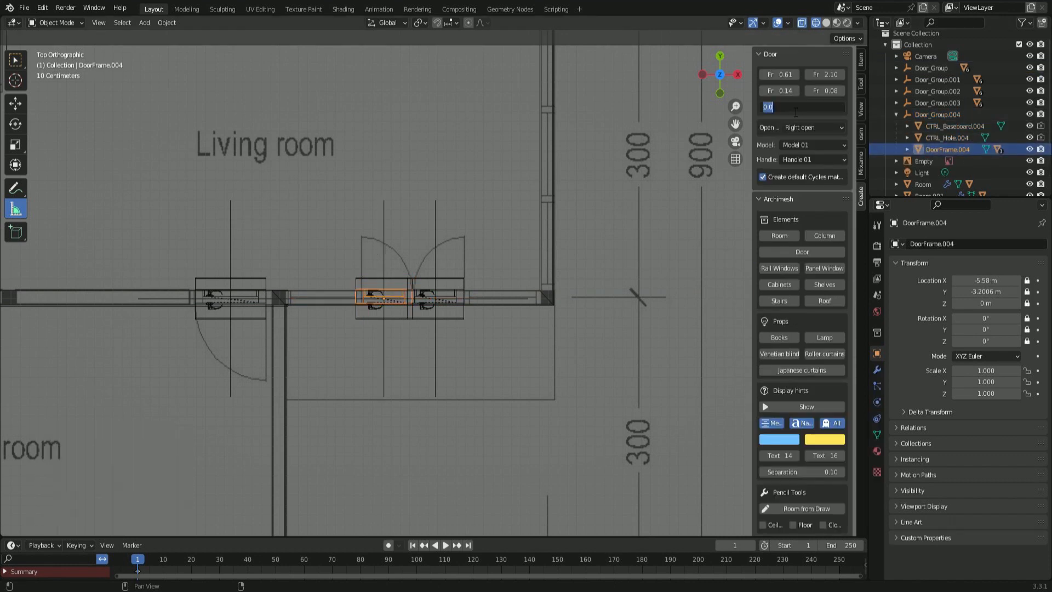
type("90")
key("Return")
left_click(815, 109)
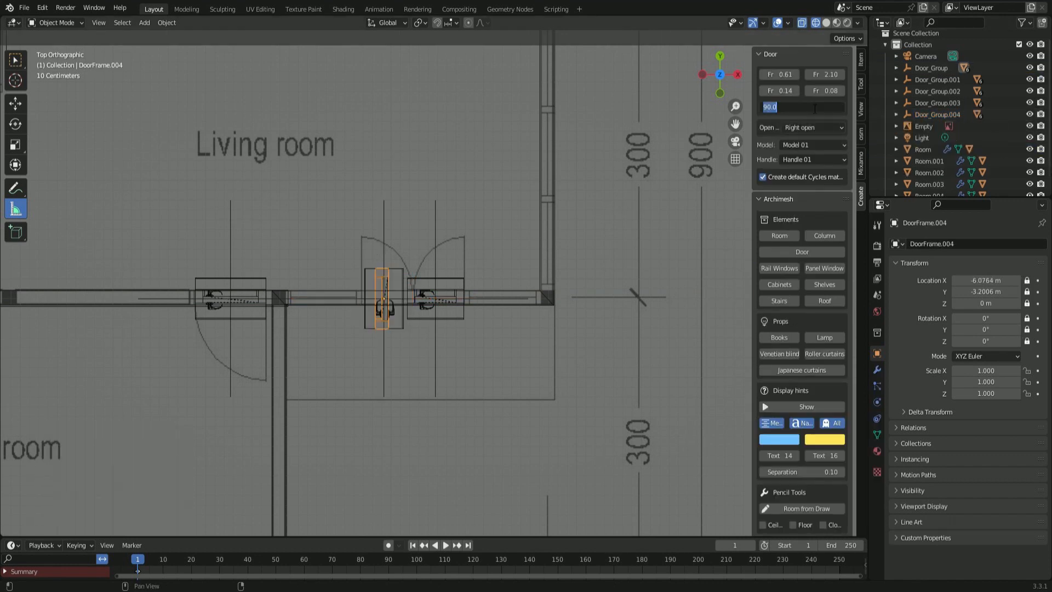
type("180")
key("Return")
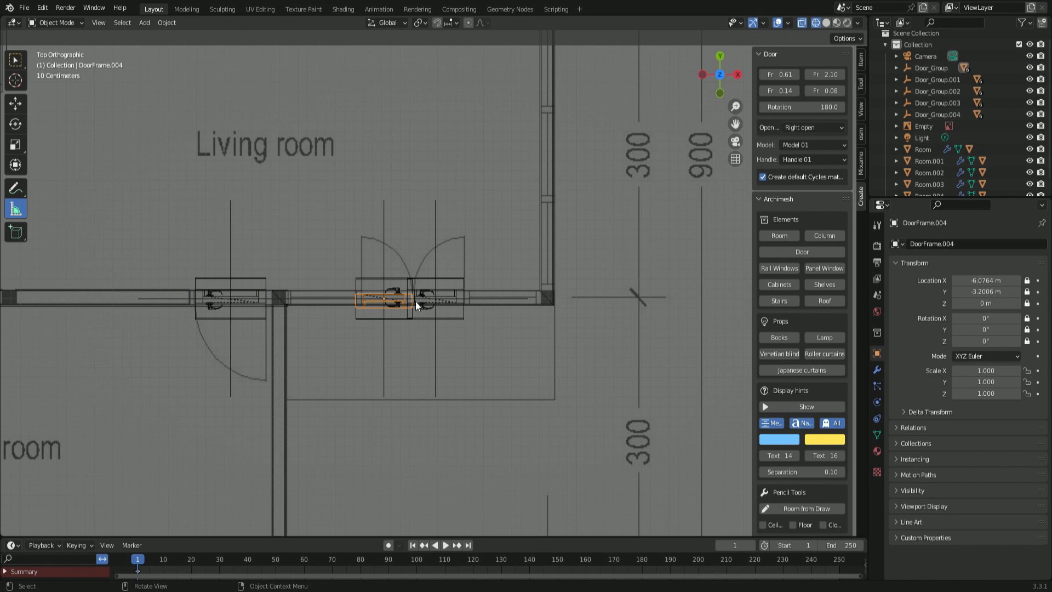
- Narrow the rotated door copy's frame width to 0.55 m
scroll(415, 305, "up", 4)
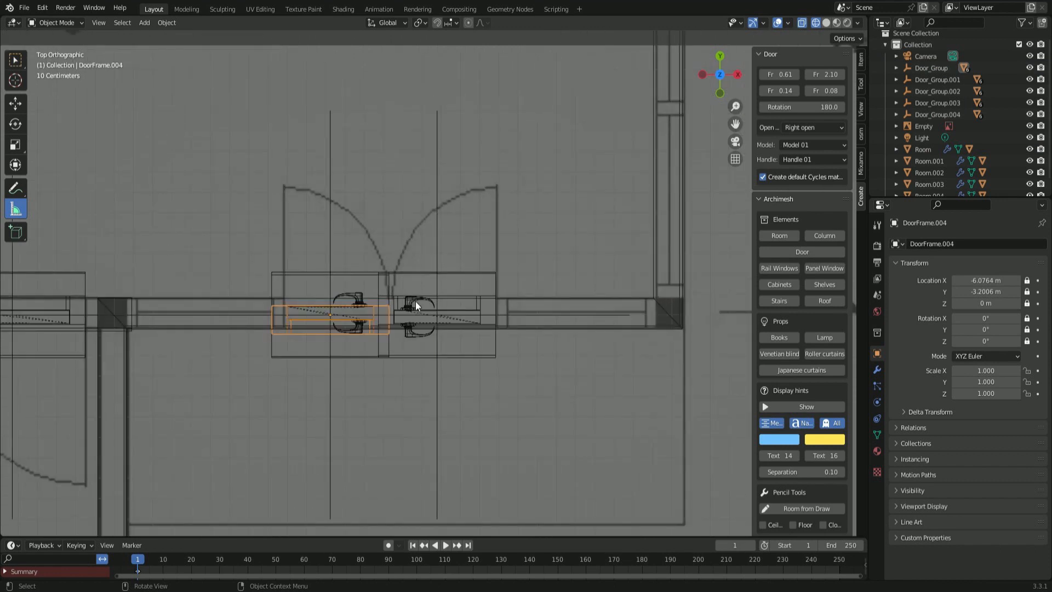
scroll(416, 305, "up", 1)
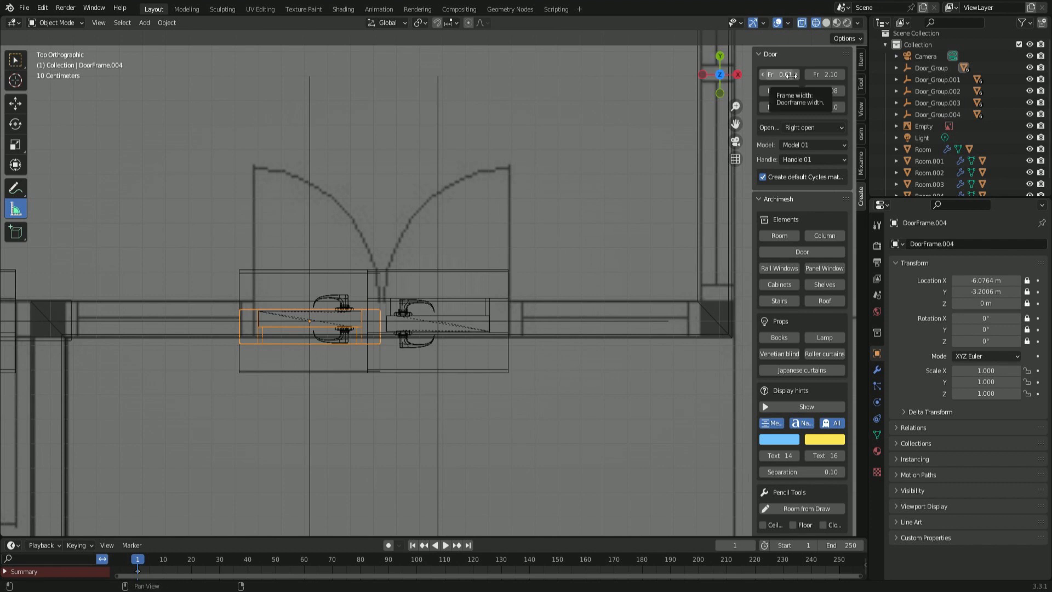
left_click_drag(791, 76, 789, 74)
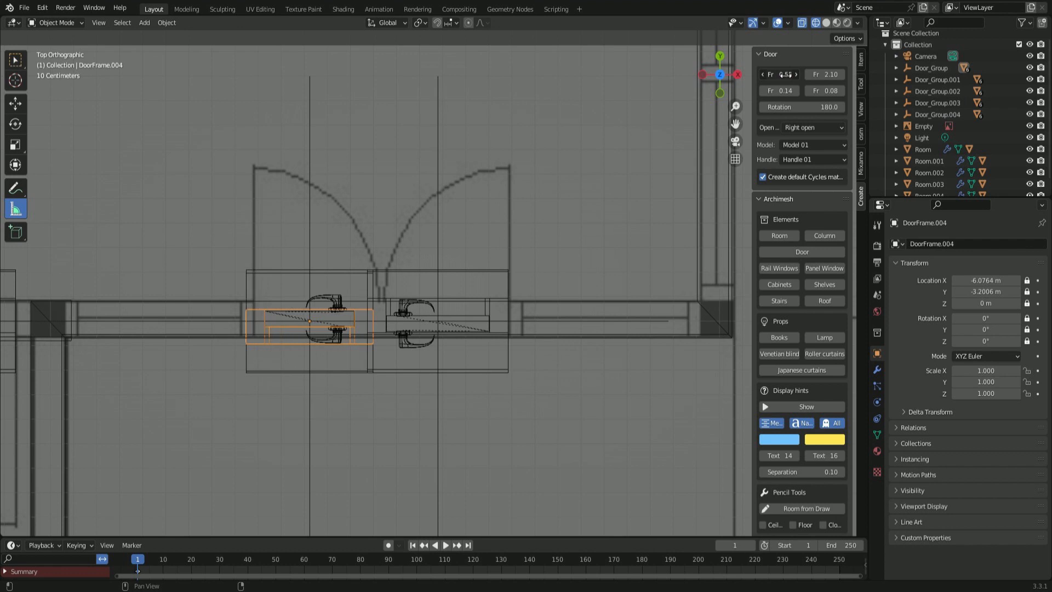
- Select the rotated door's parent group and move it about 0.029 m along X to the doorway's outer edge
left_click(939, 78)
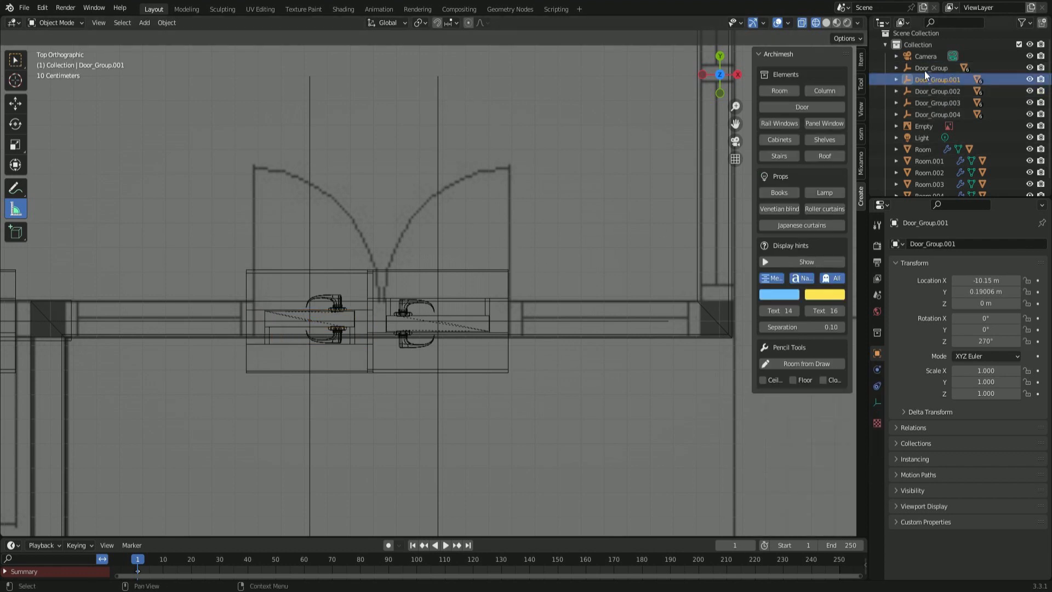
left_click(932, 68)
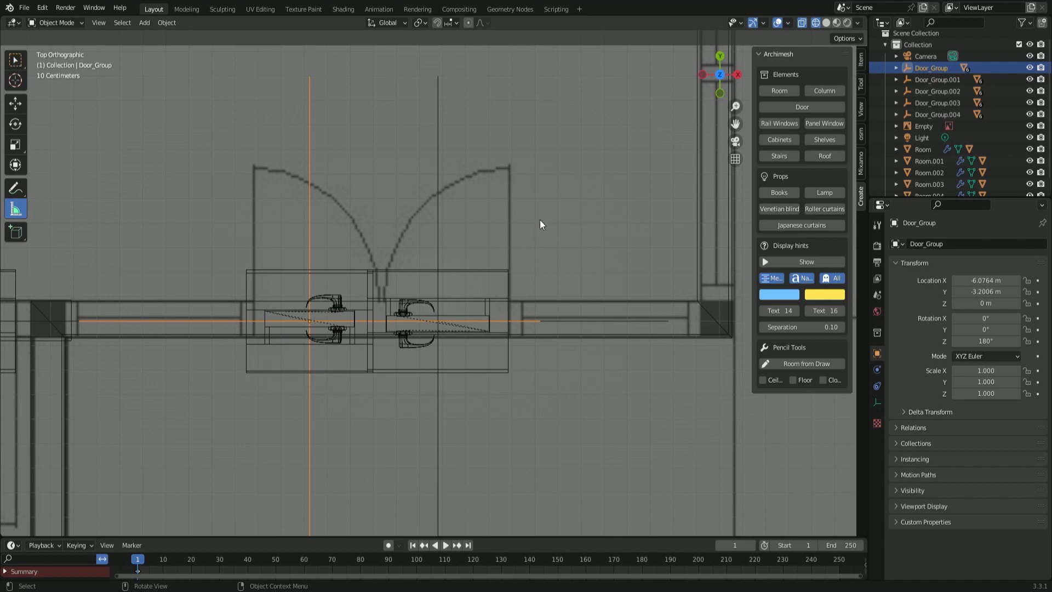
key("g")
key("x")
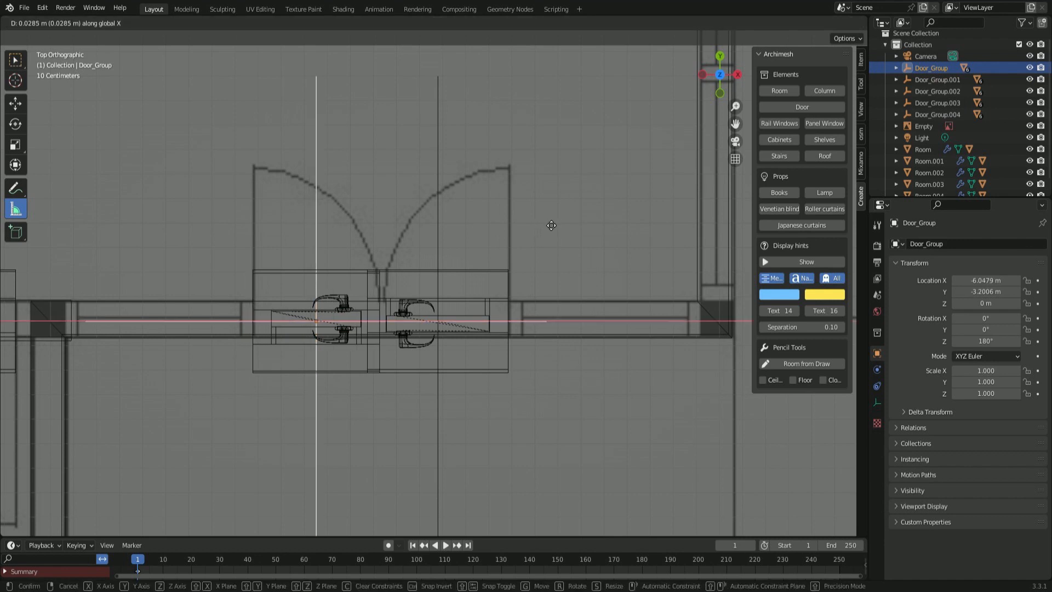
left_click(551, 225)
- Select the unrotated leaf's door frame in the double doorway and set its frame width to 0.55 m
left_click(952, 92)
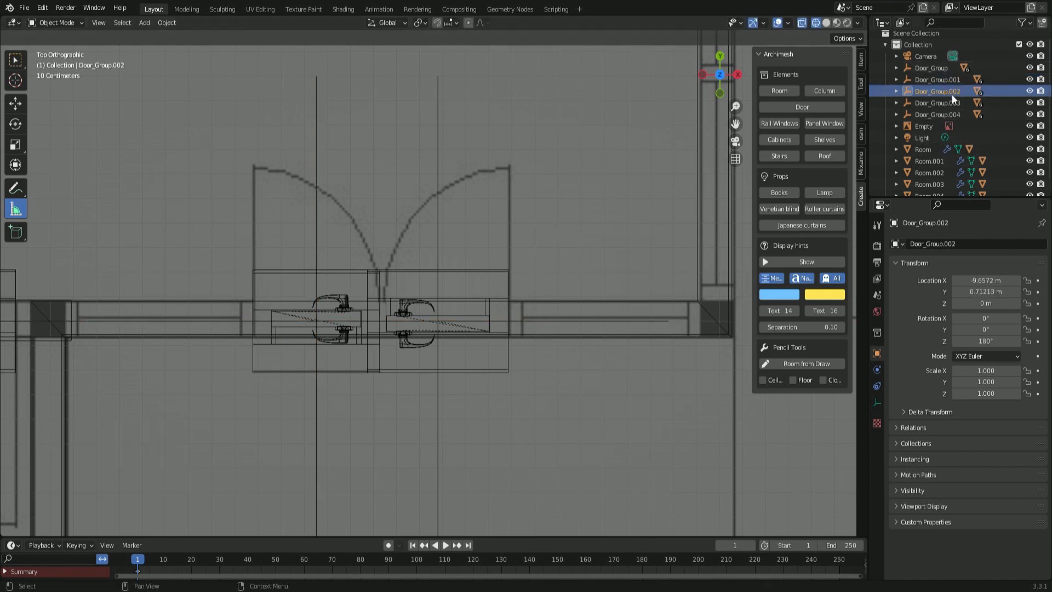
left_click(954, 113)
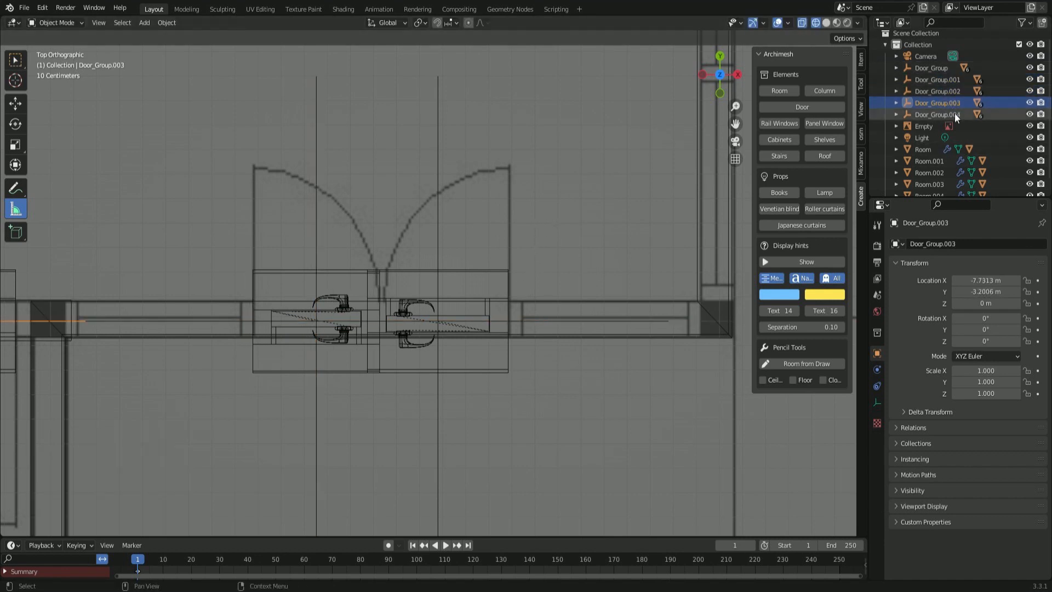
left_click(784, 105)
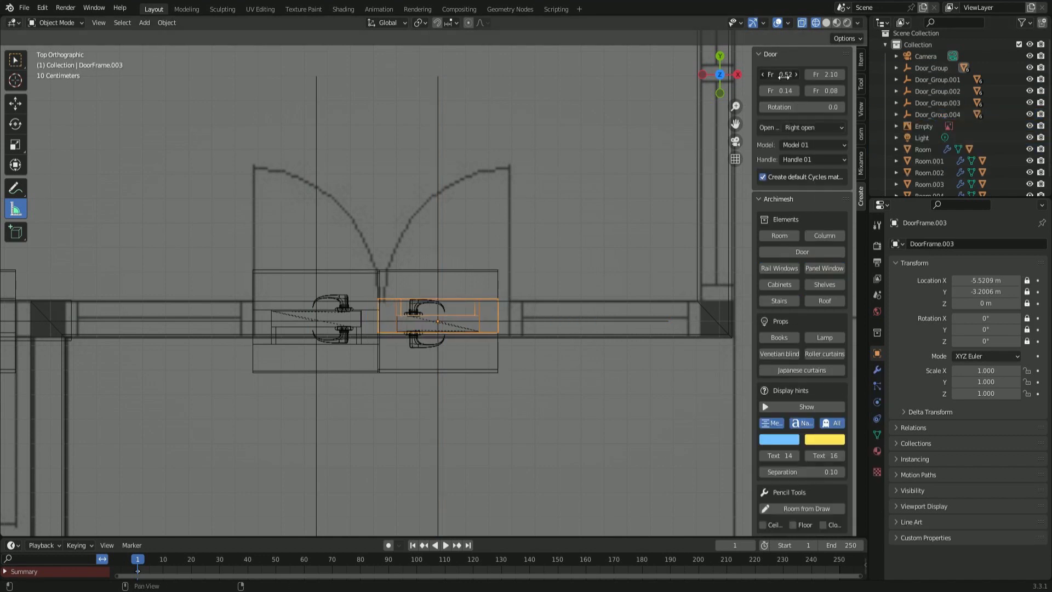
left_click_drag(783, 76, 790, 76)
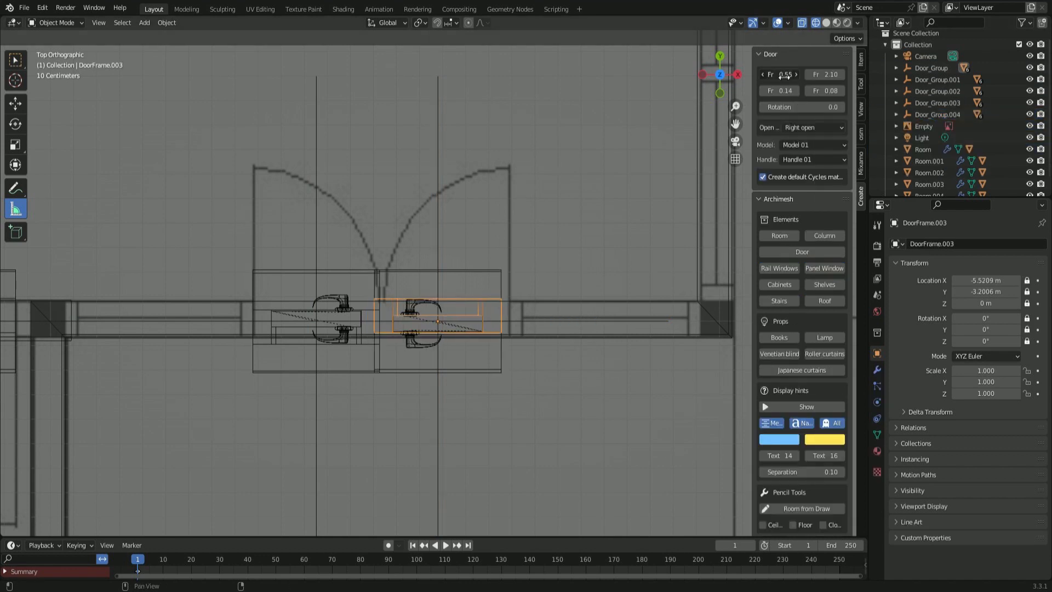
scroll(907, 132, "down", 1)
scroll(907, 131, "up", 1)
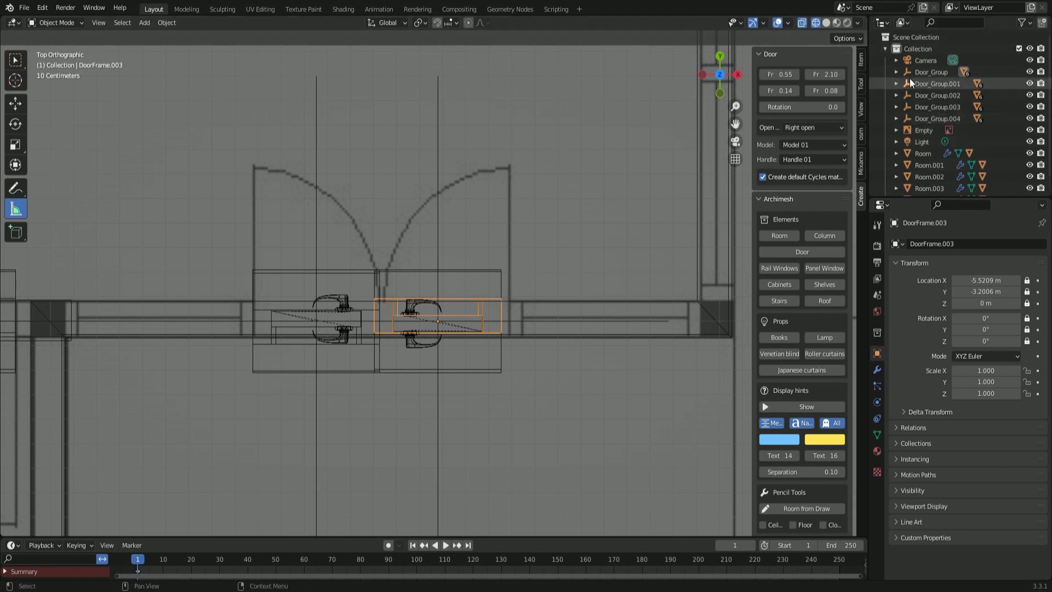
- Select the unrotated leaf's parent group and move it about 0.036 m along X to the doorway's edge
left_click(909, 72)
key("g")
key("x")
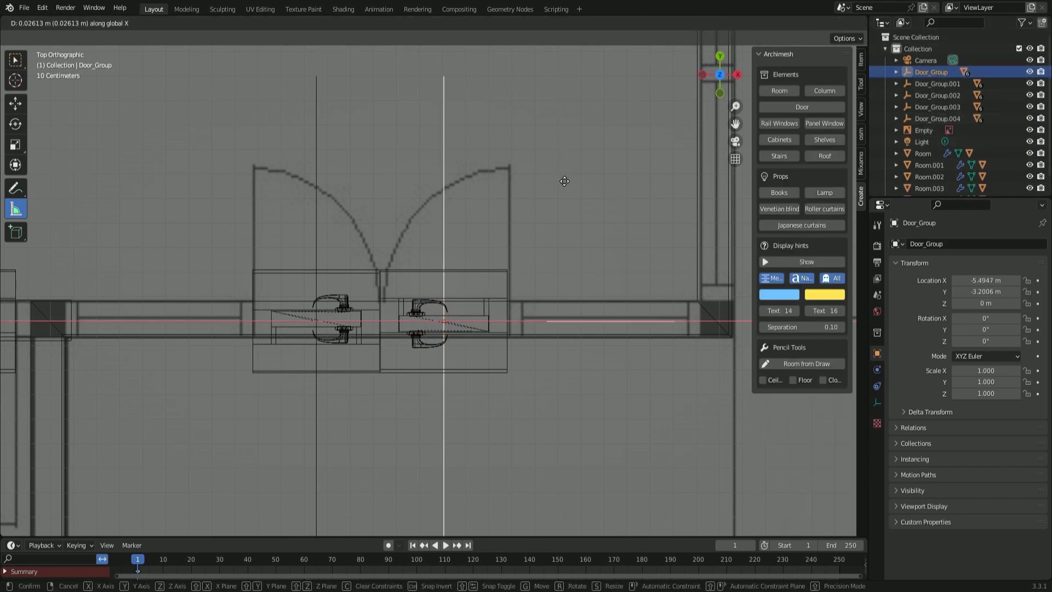
left_click(566, 182)
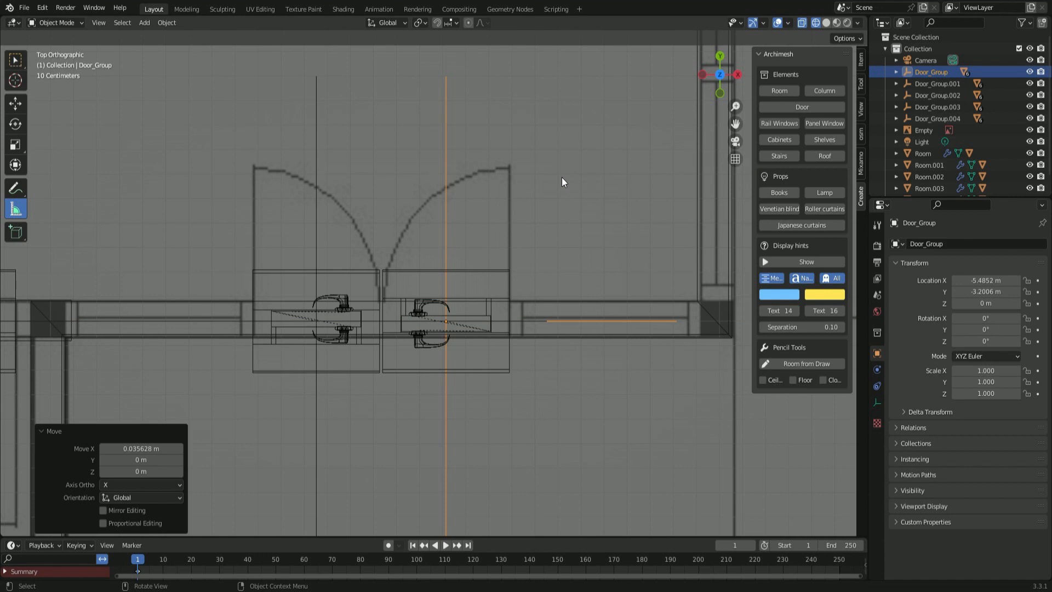
- Select the door frame of the unrotated leaf and set its opening side to Both sides
scroll(561, 178, "down", 3)
scroll(562, 178, "up", 4)
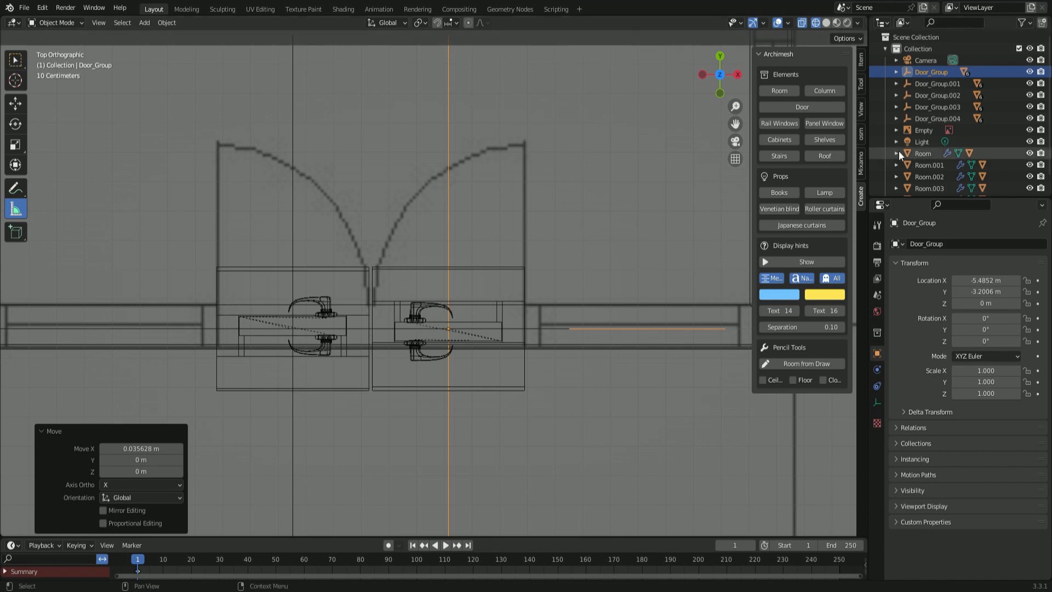
left_click(897, 70)
left_click(927, 108)
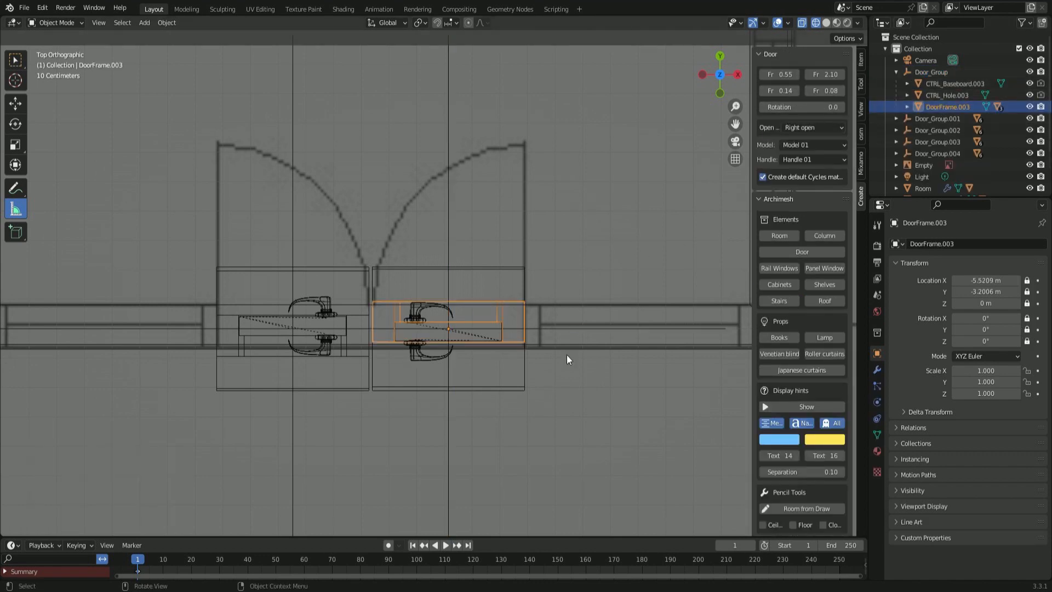
left_click(822, 128)
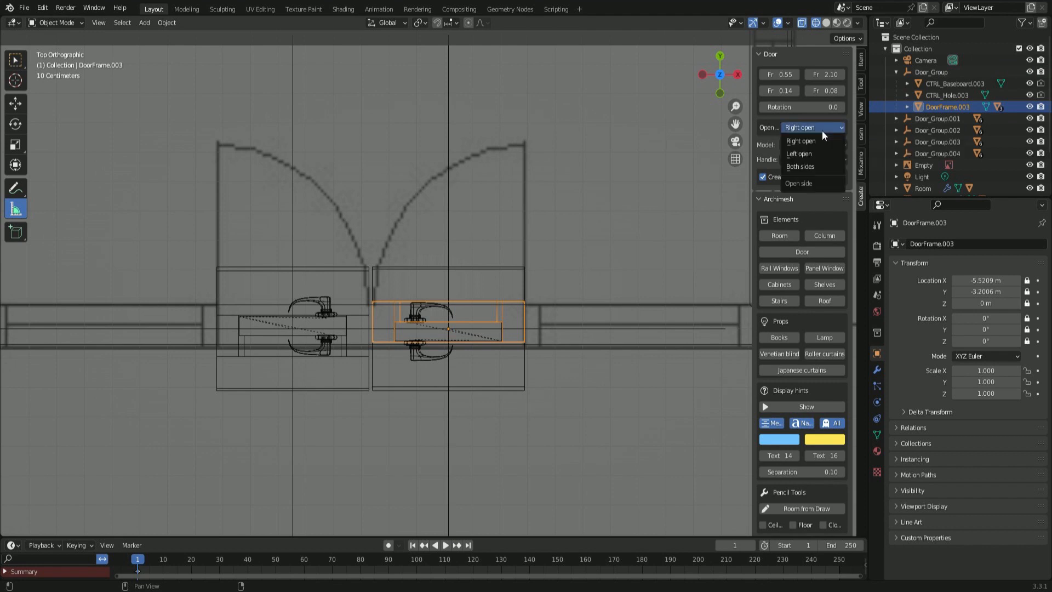
left_click(803, 167)
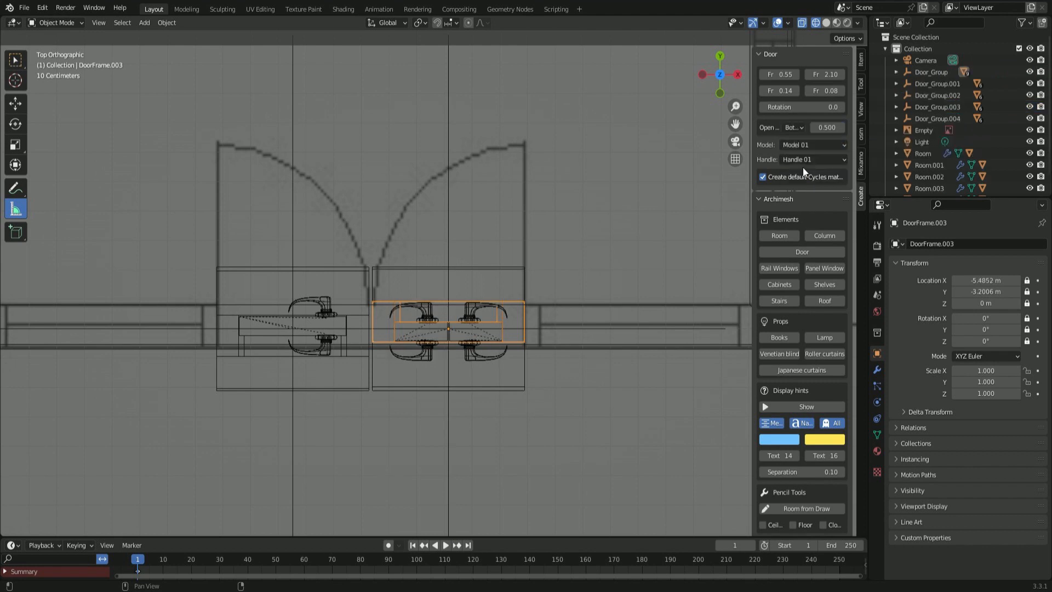
left_click(794, 128)
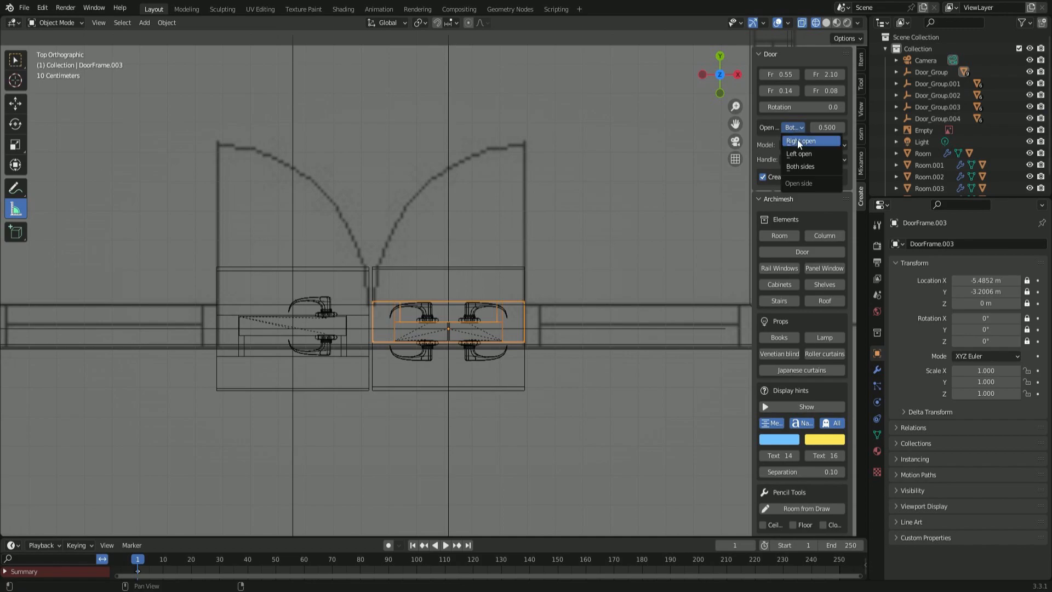
- In solid perspective view, delete the rotated single door's parent group and its door frame beside the two-handled door
mouse_move(455, 354)
middle_mouse_down()
mouse_move(451, 270)
mouse_move(438, 402)
mouse_move(459, 259)
mouse_move(568, 247)
mouse_move(544, 274)
mouse_move(519, 376)
mouse_move(533, 300)
middle_mouse_up()
key("shift+z")
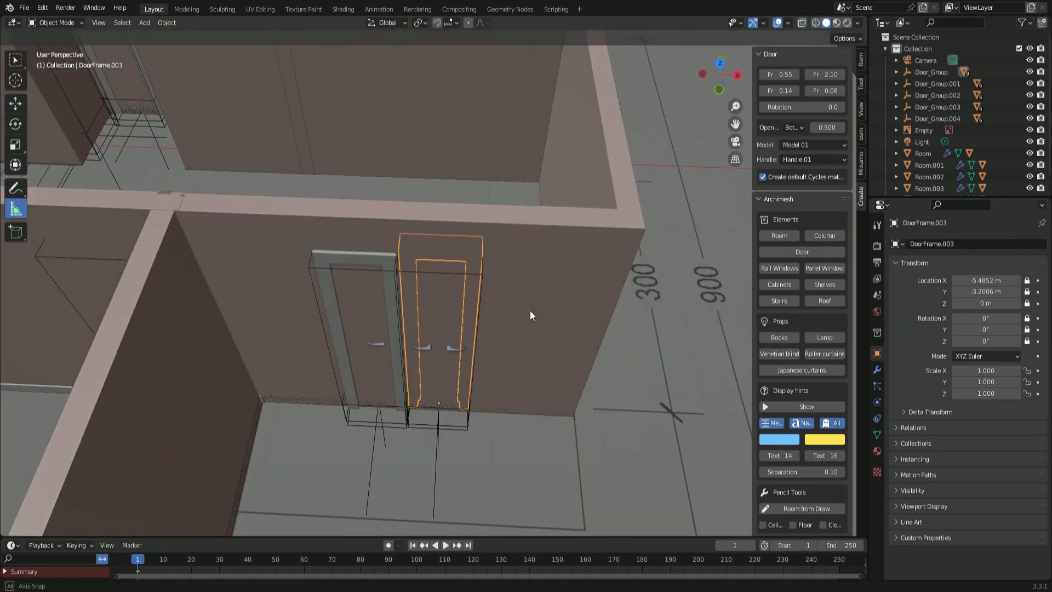
left_click(387, 264)
left_click(914, 118)
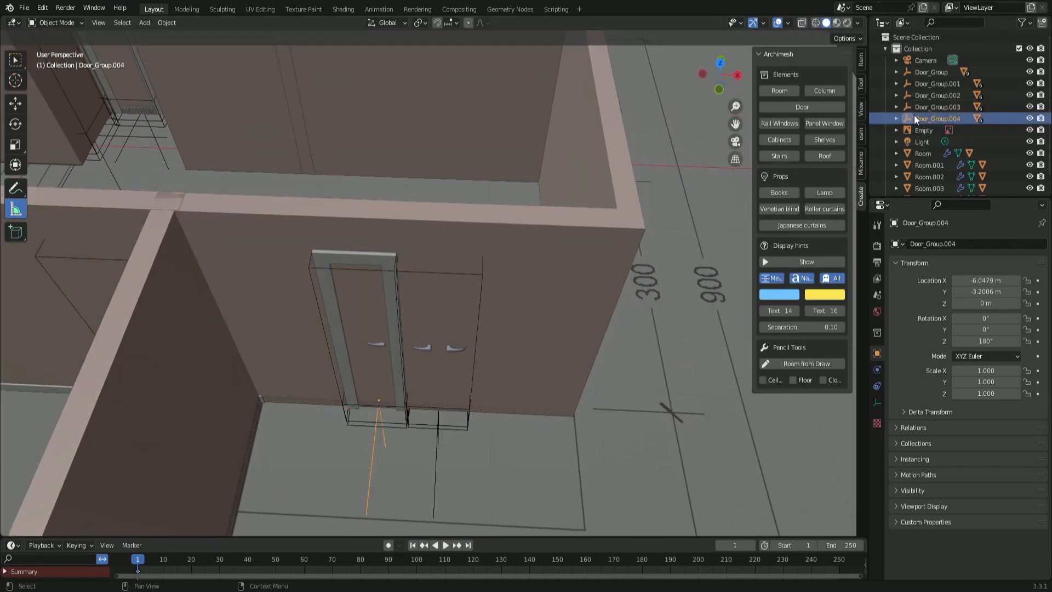
key("Delete")
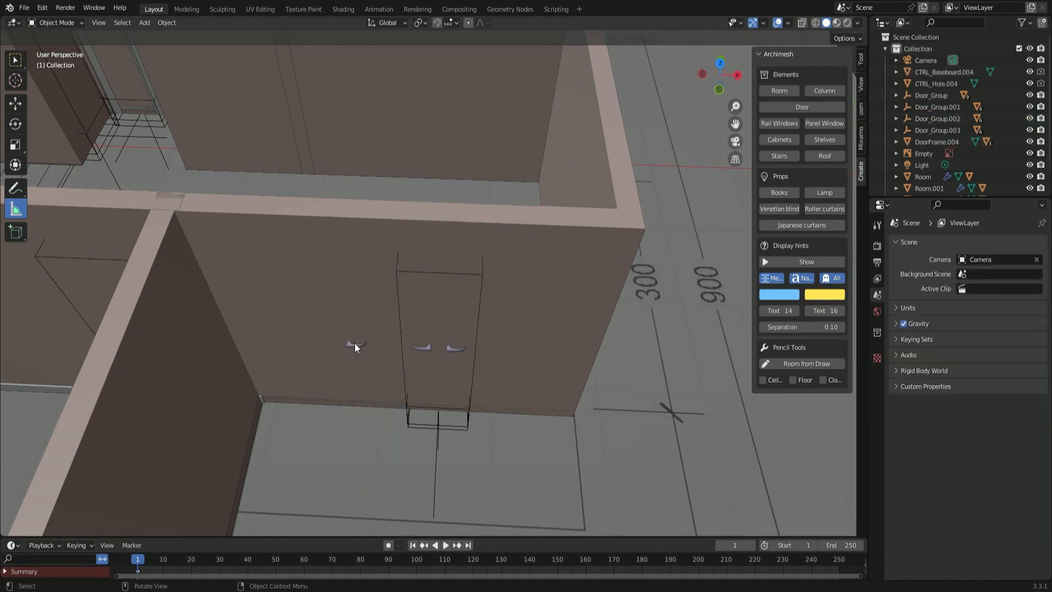
middle_click_drag(440, 304, 433, 381)
left_click(386, 306)
key("Delete")
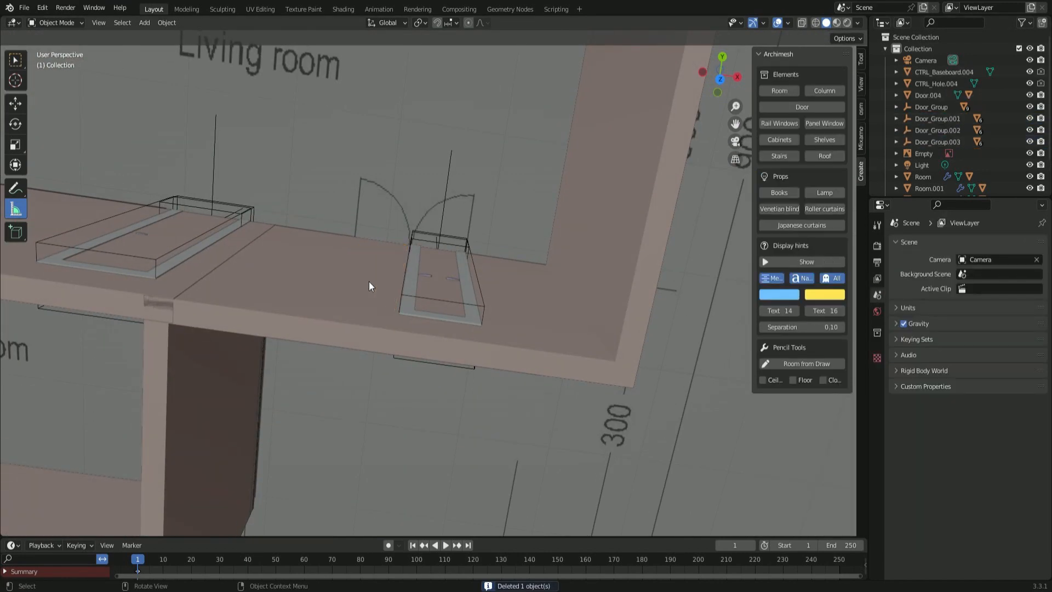
- Select the remaining two-handled door frame and, in wireframe top view, widen it to about 1.1 m to span the double doorway
middle_click_drag(370, 282, 531, 290)
left_click(469, 303)
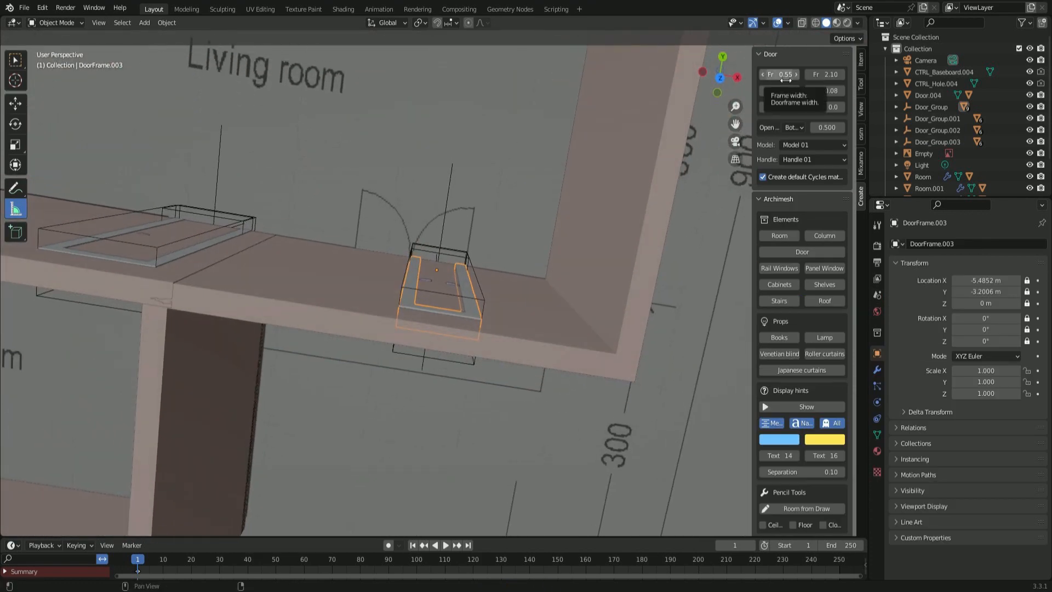
key("KP_7")
left_click(816, 23)
left_click_drag(781, 75, 799, 74)
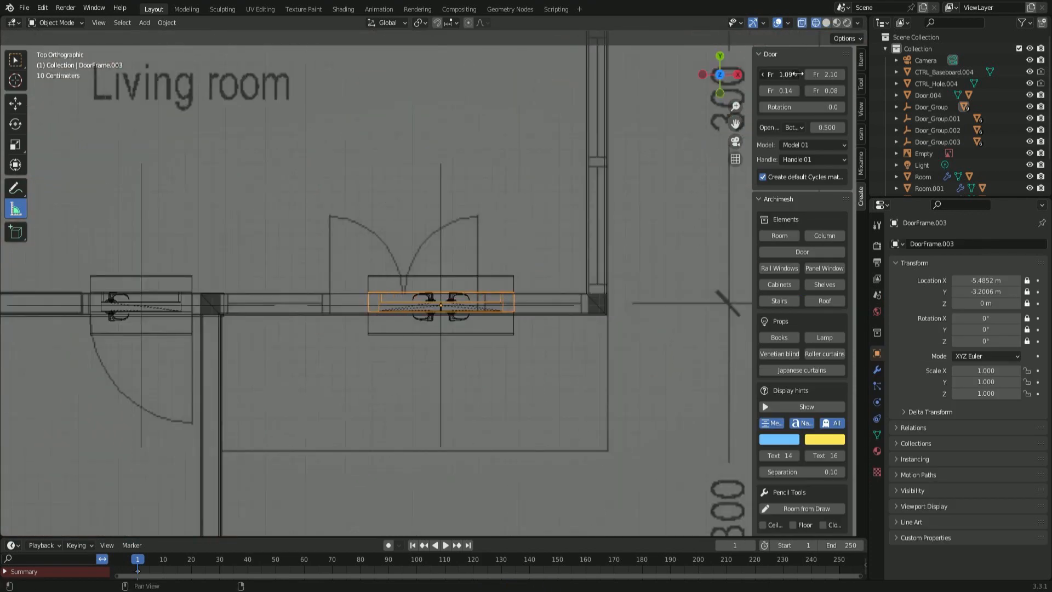
- Select the double door's parent group, move it about -0.279 m along X into the living room's double doorway, and adjust it along Y
left_click(932, 107)
key("g")
key("x")
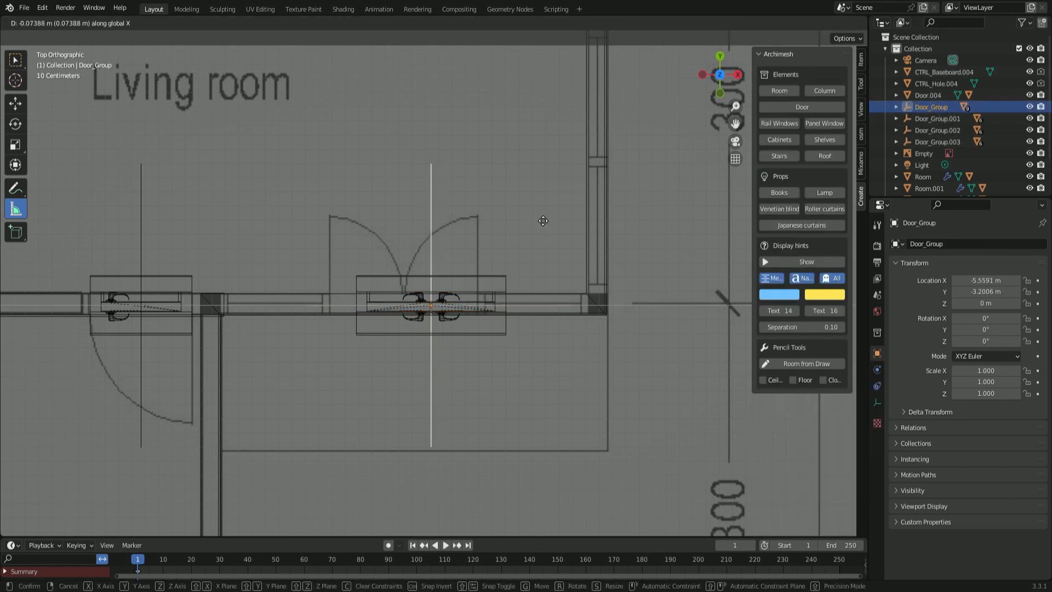
left_click(517, 221)
key("g")
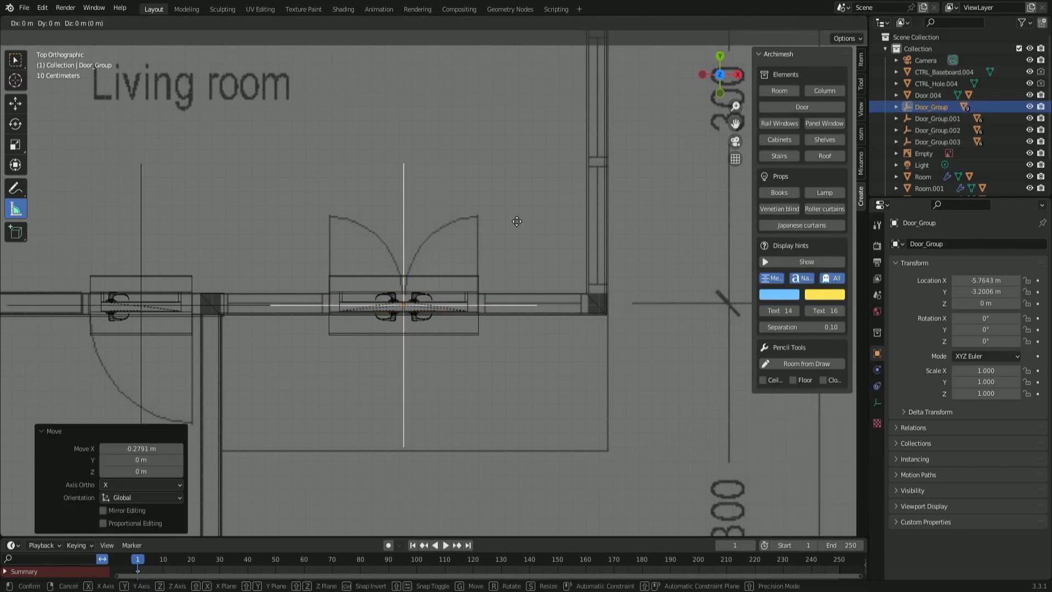
key("y")
left_click(531, 240)
scroll(550, 248, "down", 2)
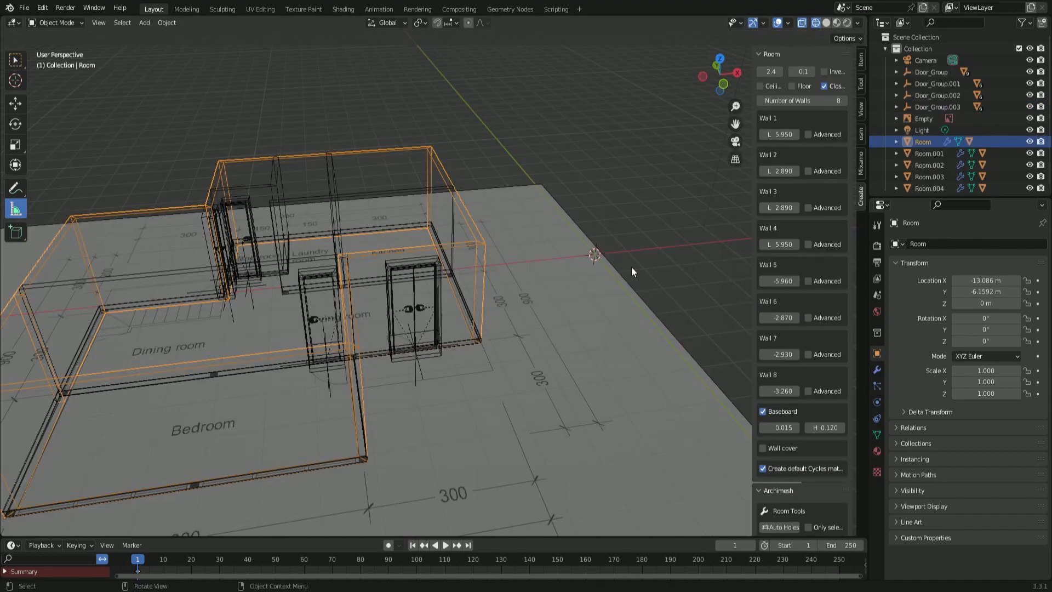
- Deselect the room and add rectangular stairs with 9 steps, 1.06 m width, 0.3 m depth and 0.24 m step height
left_click(669, 236)
scroll(669, 239, "down", 2)
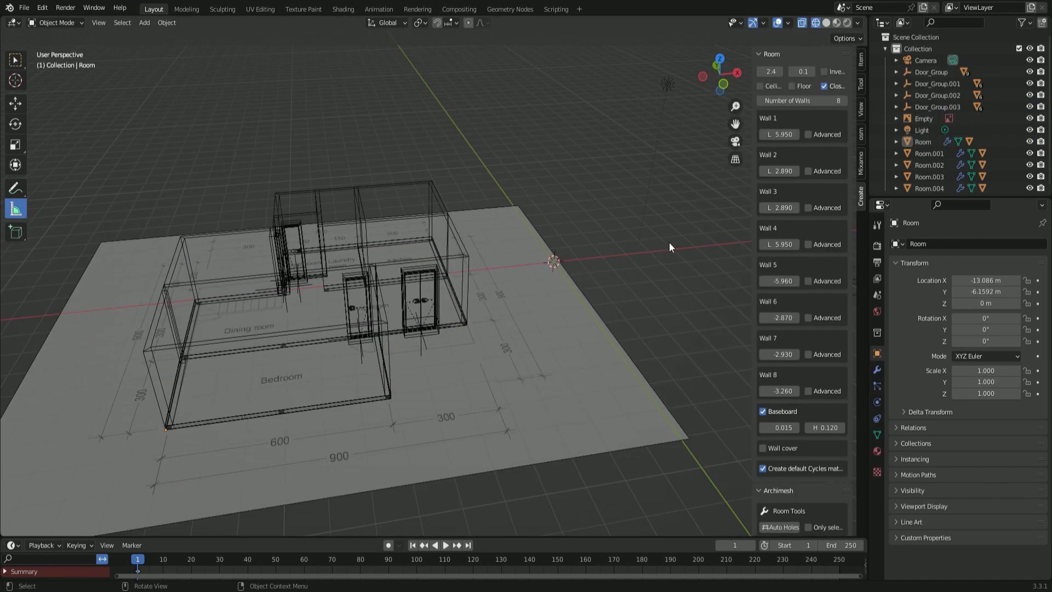
scroll(804, 465, "down", 6)
left_click(781, 506)
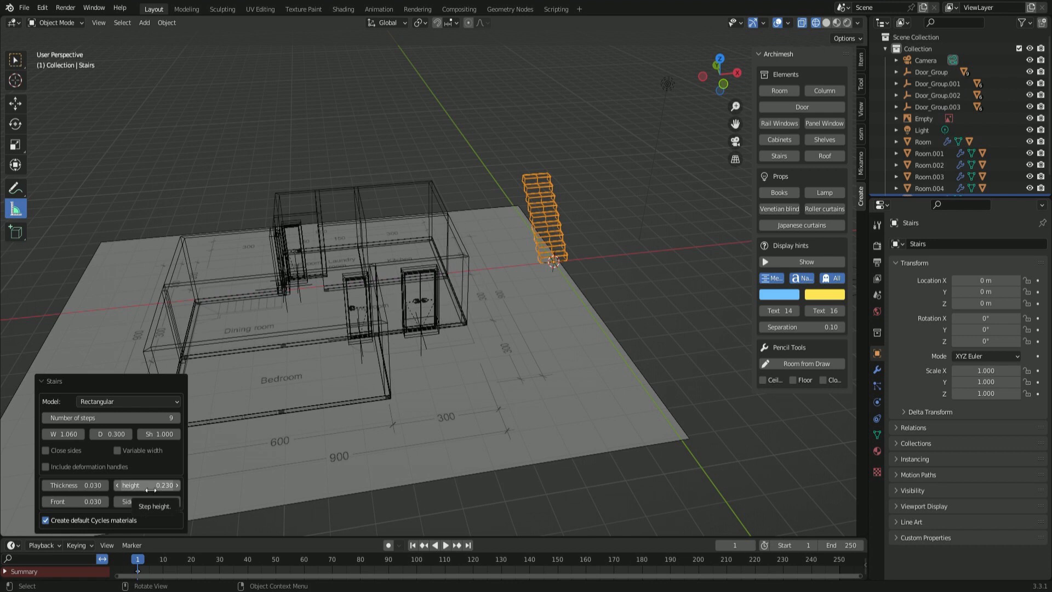
left_click_drag(150, 489, 152, 492)
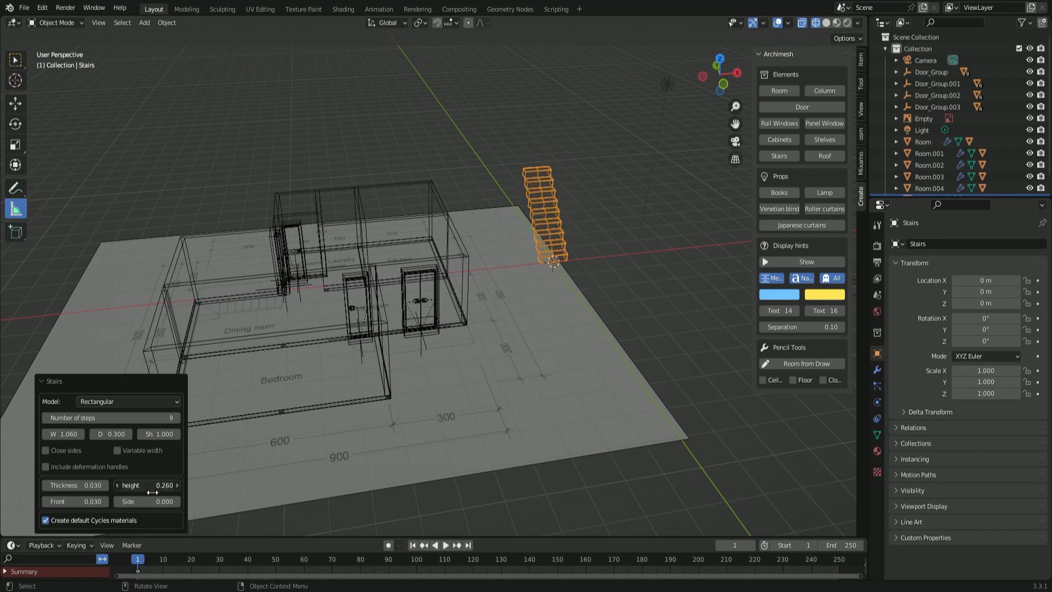
left_click(152, 491)
type(".24")
key("Return")
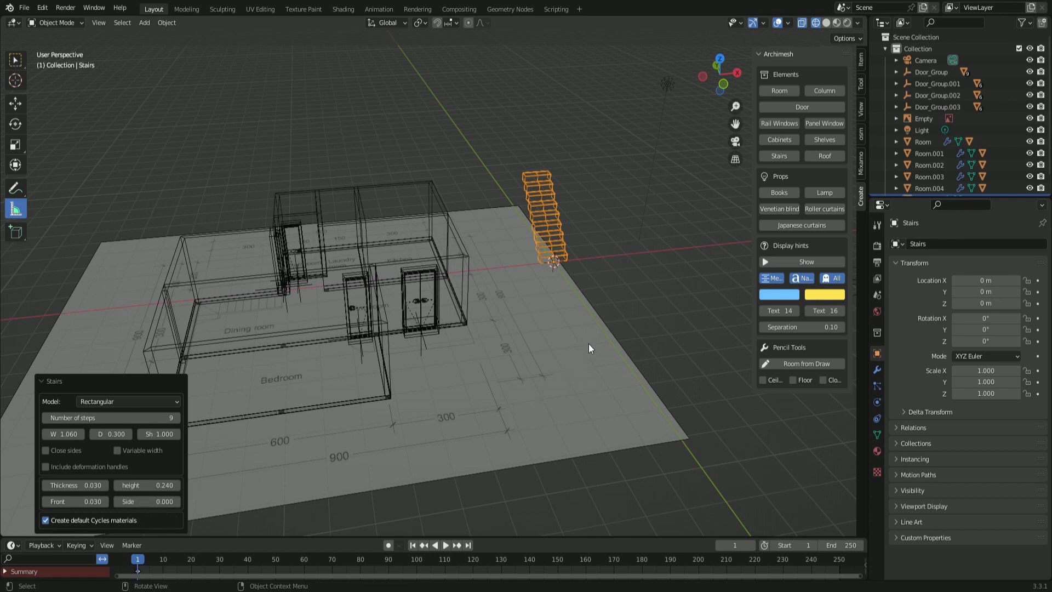
- Move the stairs about -10.65 m along X and -1.02 m along Y towards the drawn staircase in the dining room
left_click(560, 225)
key("g")
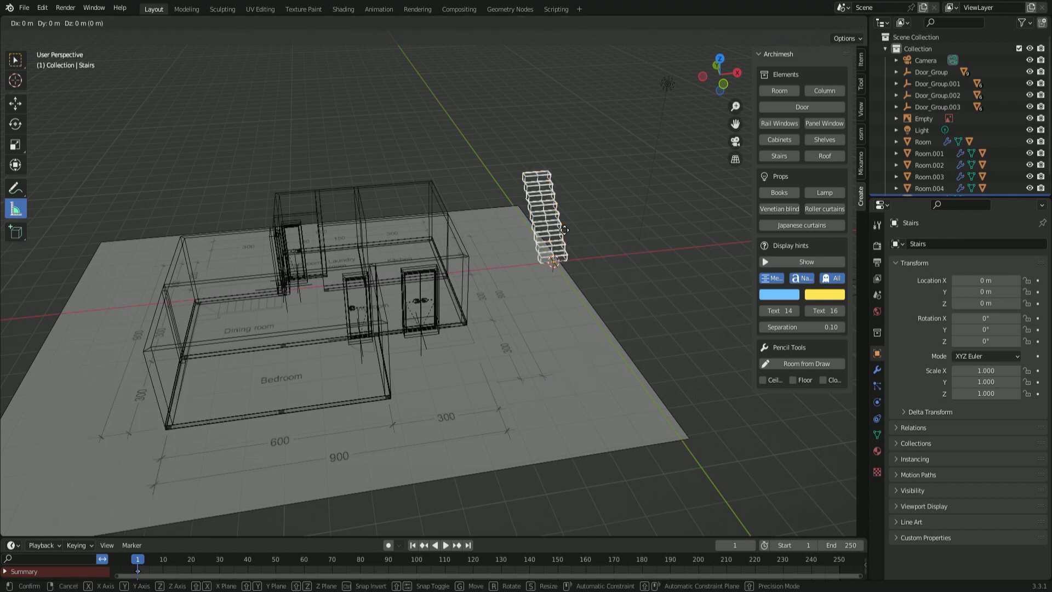
key("x")
left_click(275, 260)
key("KP_7")
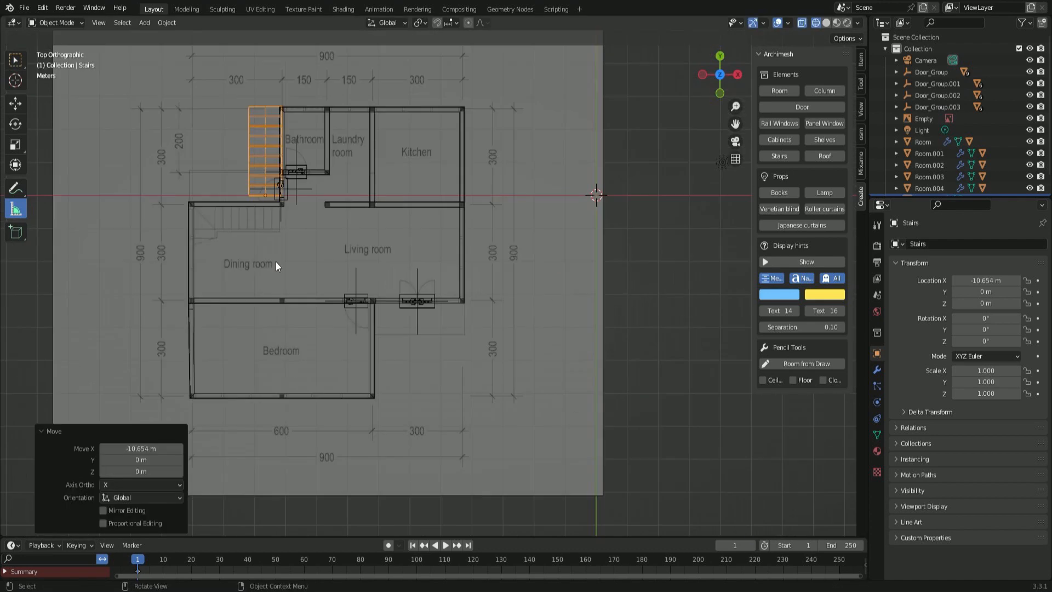
key("g")
key("y")
left_click(275, 300)
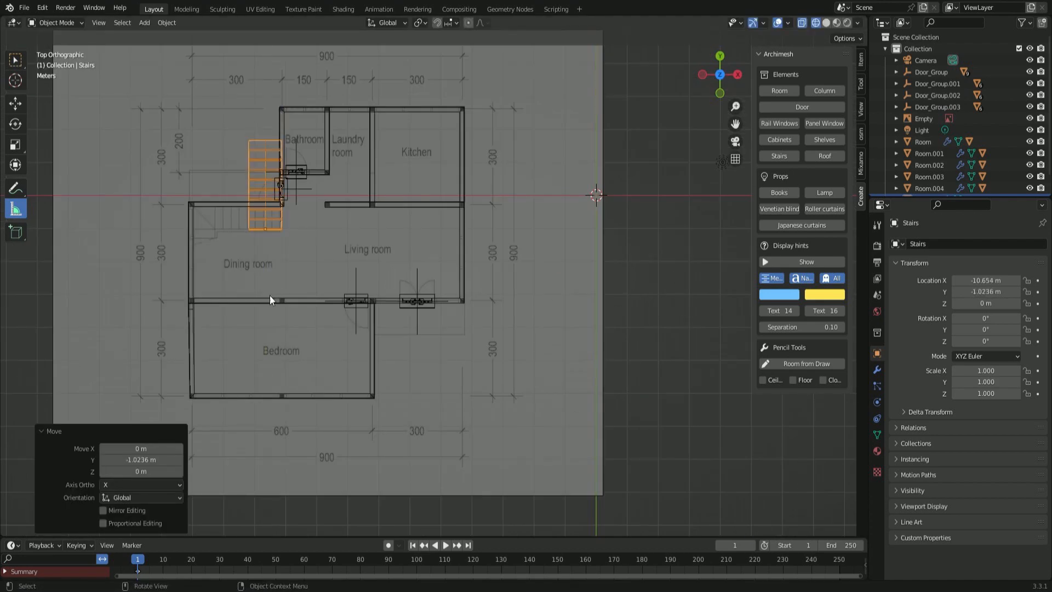
- Rotate the stairs 90° about the Z axis
key("r")
key("z")
key("9")
key("0")
key("Return")
- Shift the rotated stairs about 0.48 m along X and 0.37 m along Y towards the dining room's rear wall
key("g")
key("x")
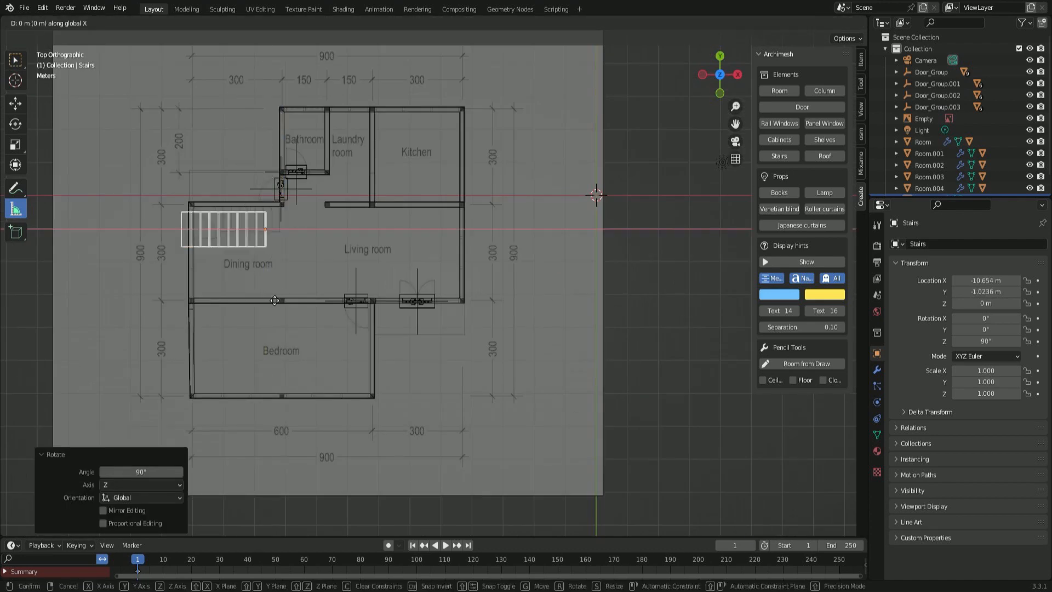
left_click(284, 286)
key("g")
key("y")
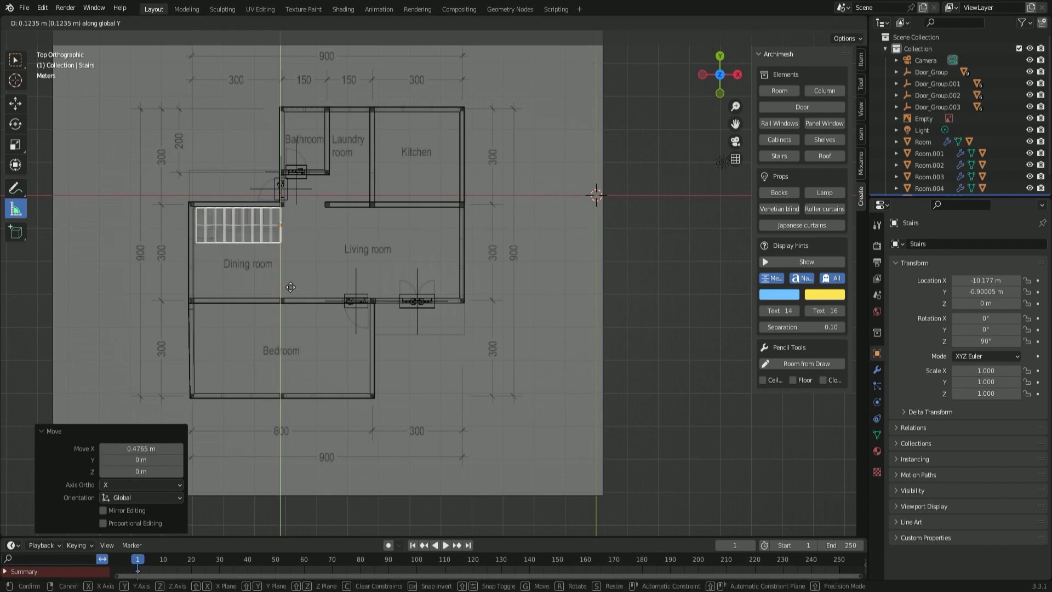
left_click(291, 281)
middle_click_drag(292, 281, 195, 228)
key("KP_7")
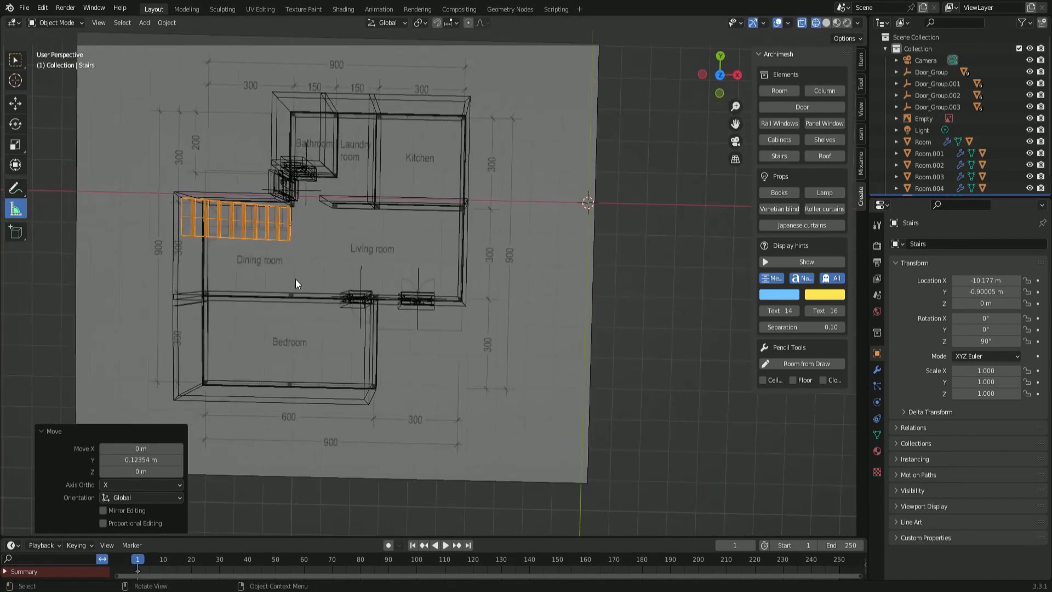
key("g")
key("y")
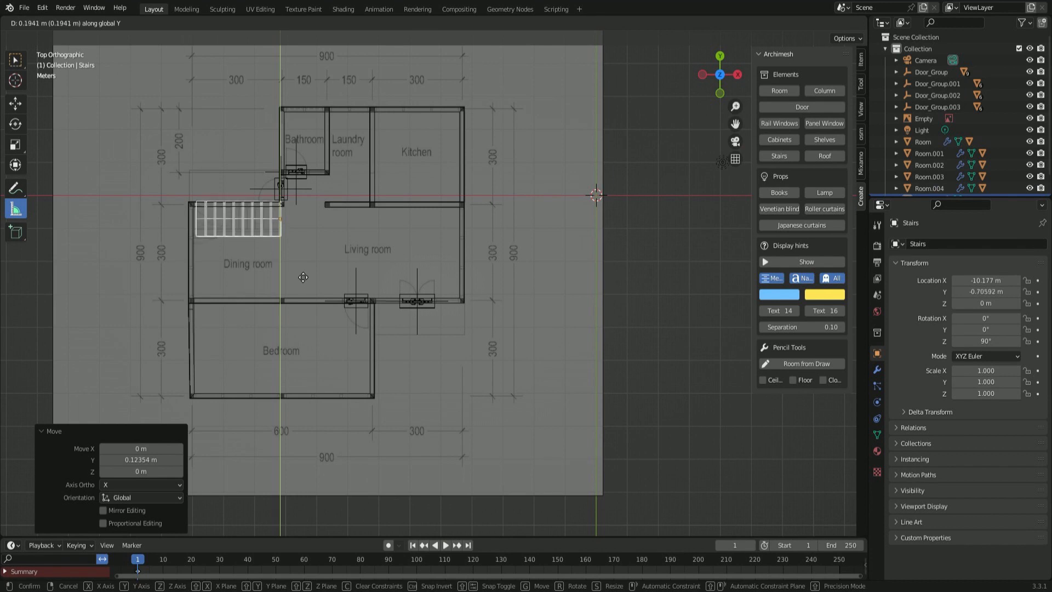
left_click(300, 270)
- Scale the stairs to about 0.654 along global Y and shift them about -0.07 m along Y to fit the plan
key("s")
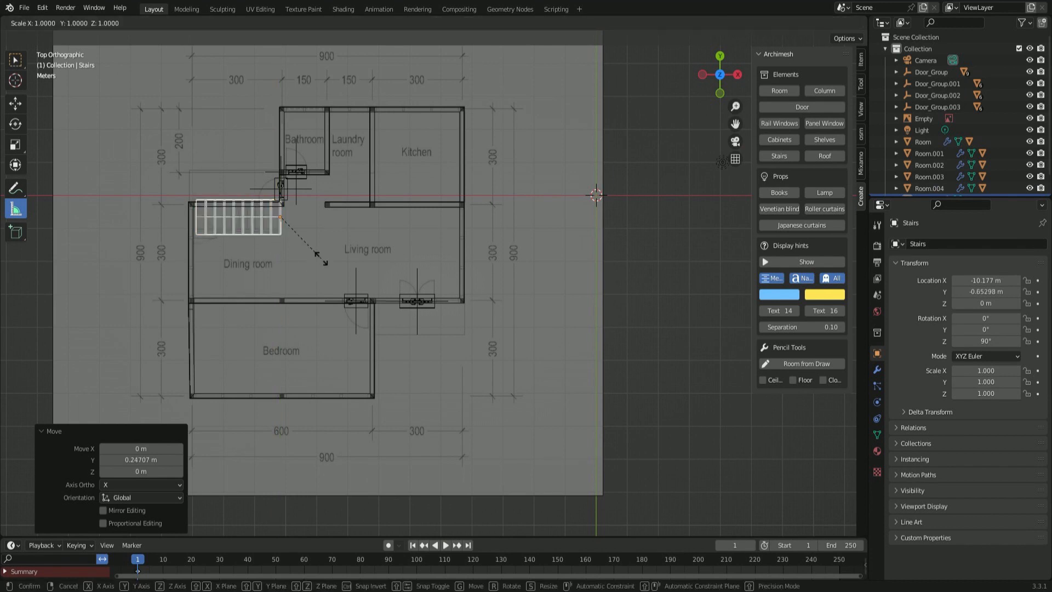
key("y")
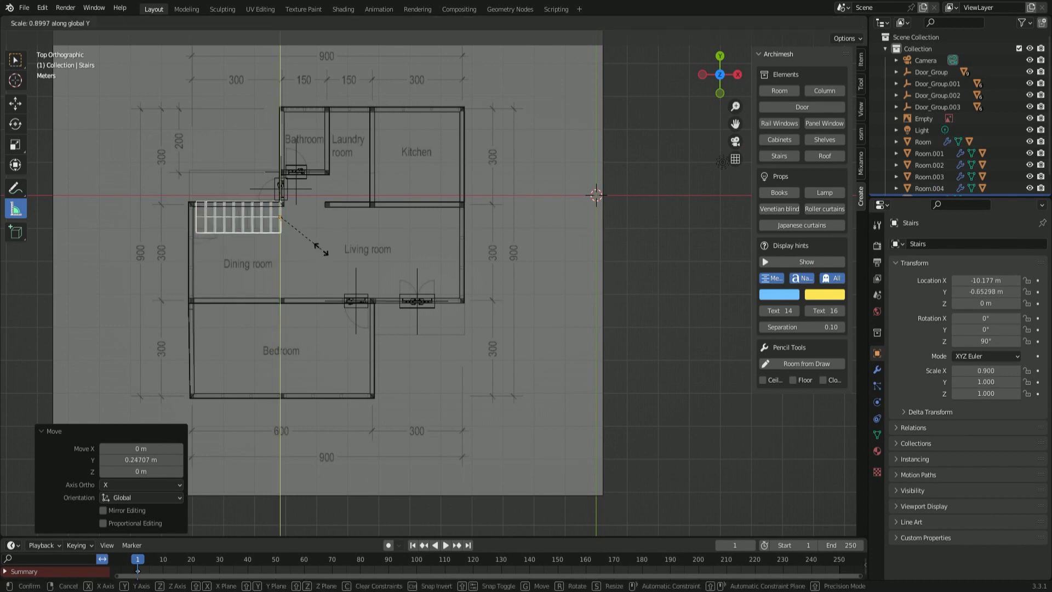
left_click(308, 237)
key("g")
key("y")
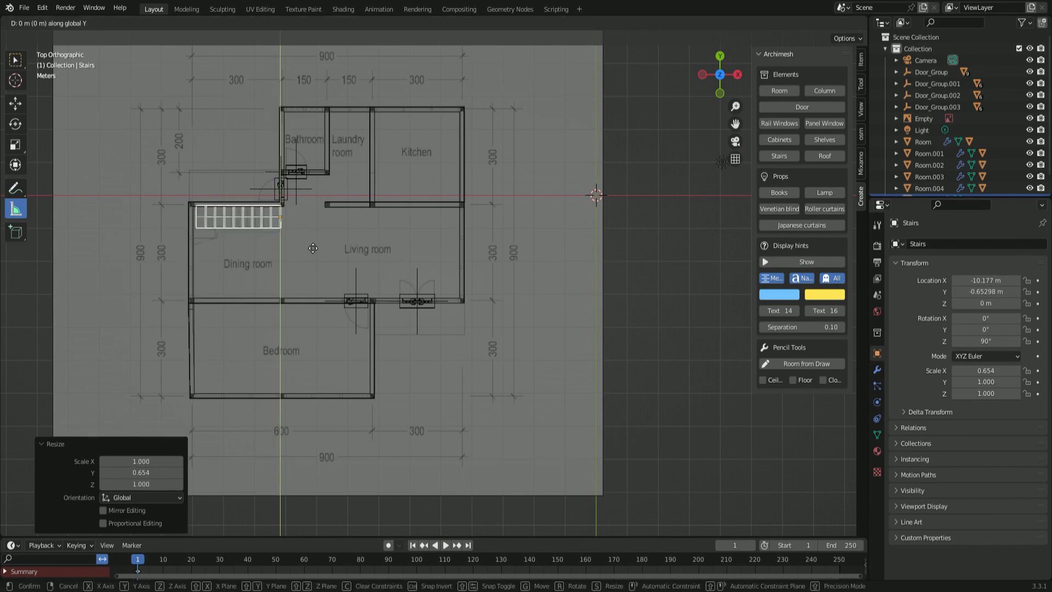
left_click(309, 250)
- Examine the placed stairs with solid shading in perspective, and inspect the floor plan from above in wireframe
mouse_move(309, 252)
middle_mouse_down()
mouse_move(267, 302)
mouse_move(313, 287)
mouse_move(285, 315)
middle_mouse_up()
left_click(826, 23)
mouse_move(459, 270)
middle_mouse_down()
mouse_move(488, 243)
mouse_move(475, 226)
mouse_move(456, 268)
mouse_move(468, 233)
middle_mouse_up()
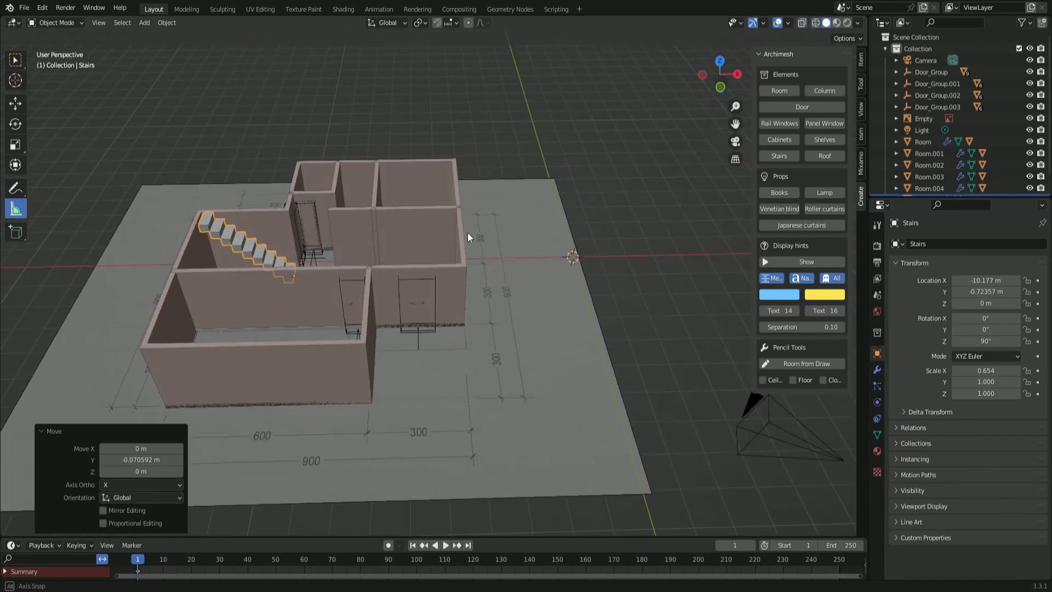
middle_click_drag(438, 284, 379, 321)
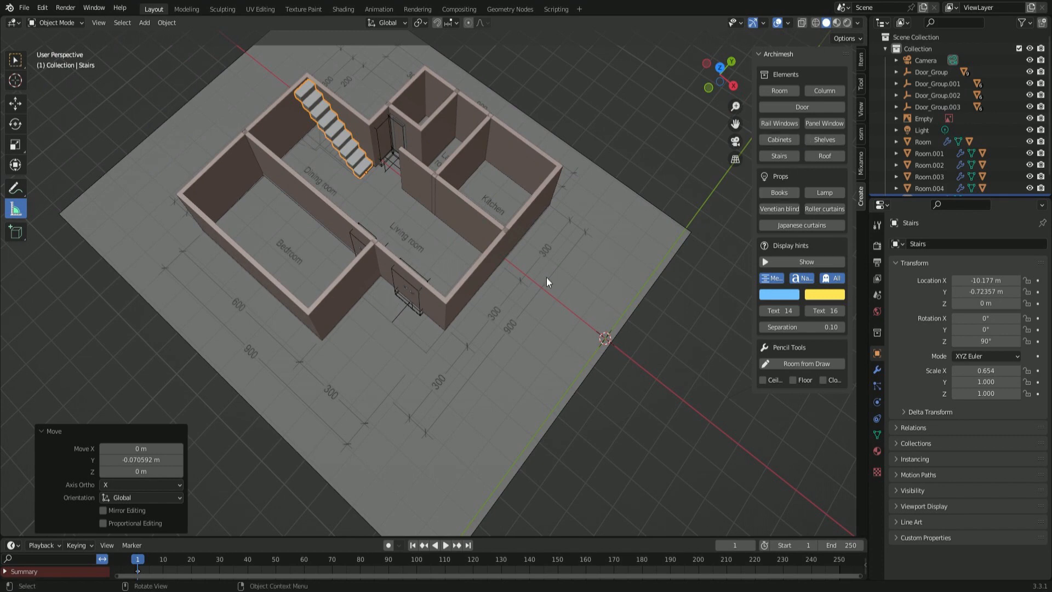
key("KP_7")
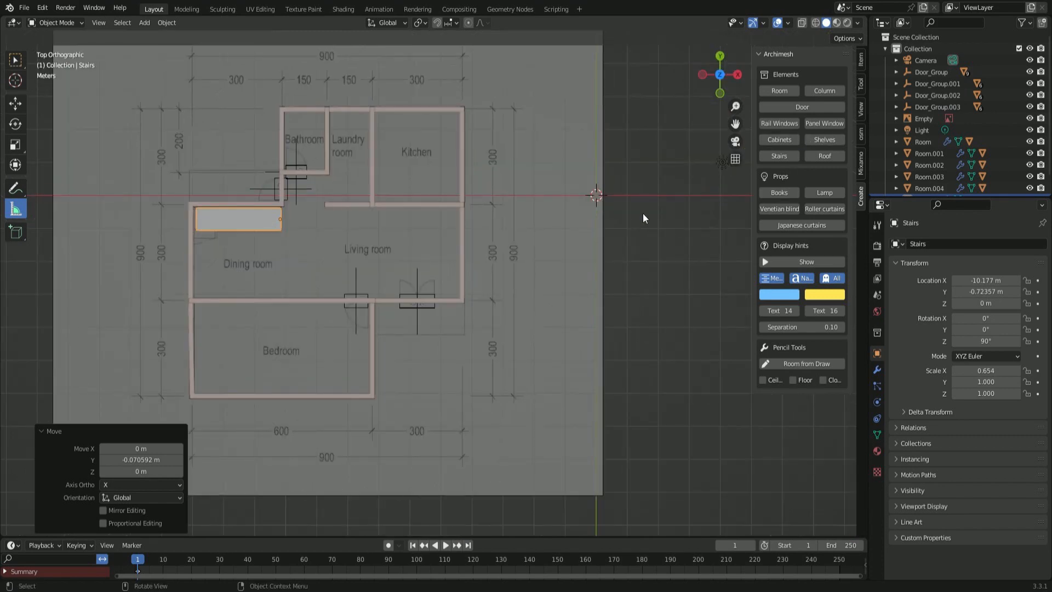
left_click(802, 23)
scroll(330, 327, "up", 3)
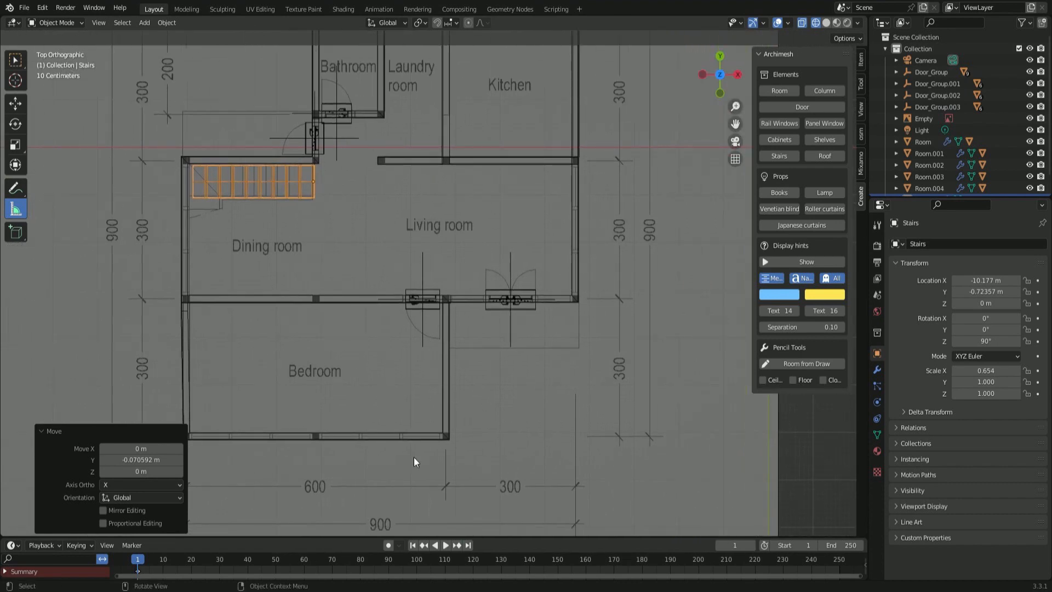
middle_click_drag(415, 301, 446, 454, "shift")
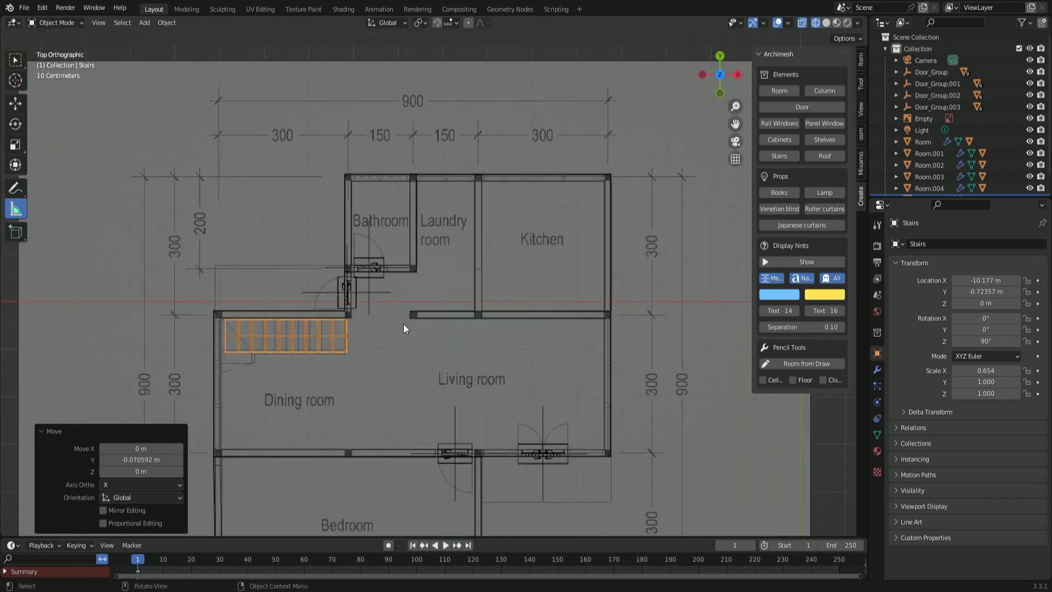
middle_click_drag(508, 389, 471, 264, "shift")
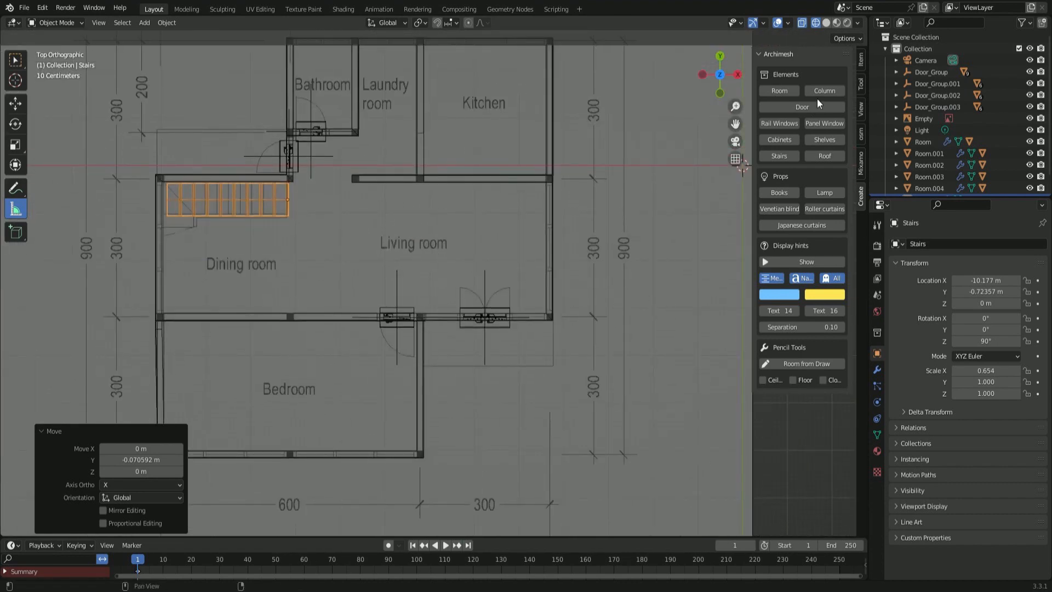
- Add an Archimesh rail window and select its parent Window_Group
left_click(773, 124)
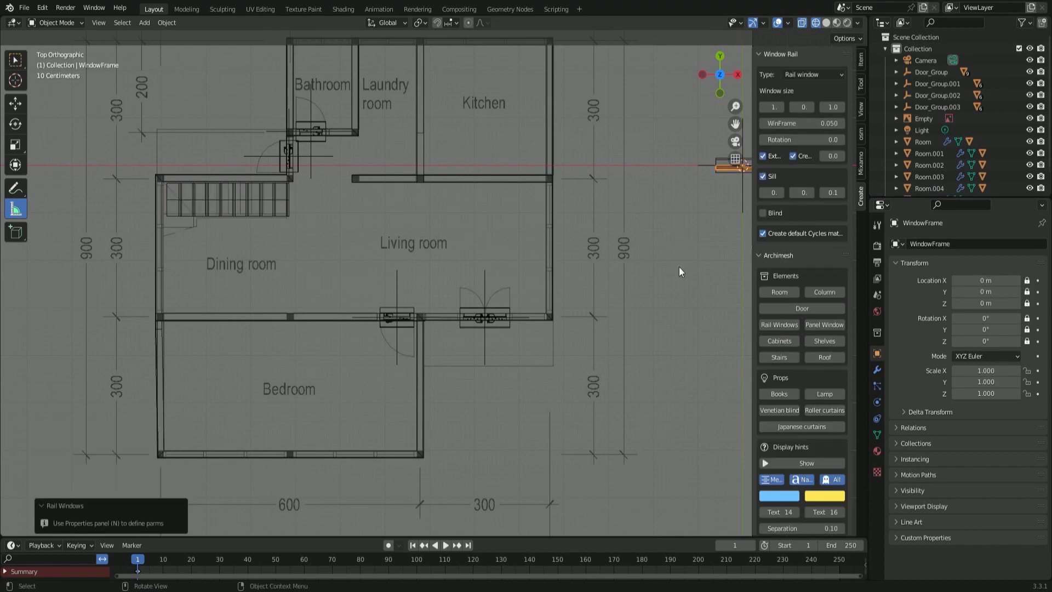
middle_click_drag(647, 356, 645, 267)
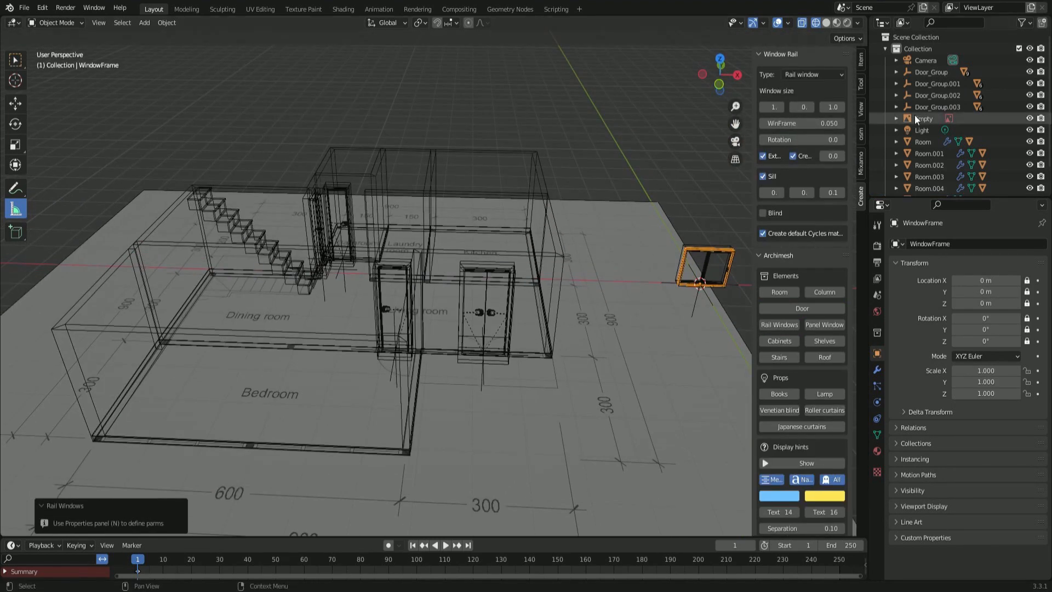
left_click(923, 69)
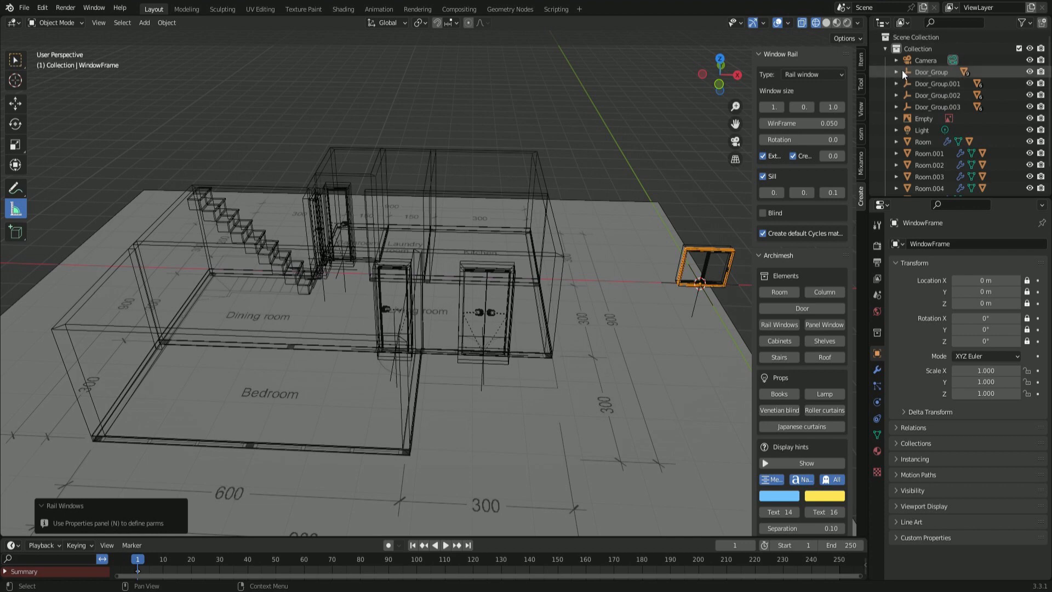
scroll(909, 123, "down", 2)
left_click(926, 184)
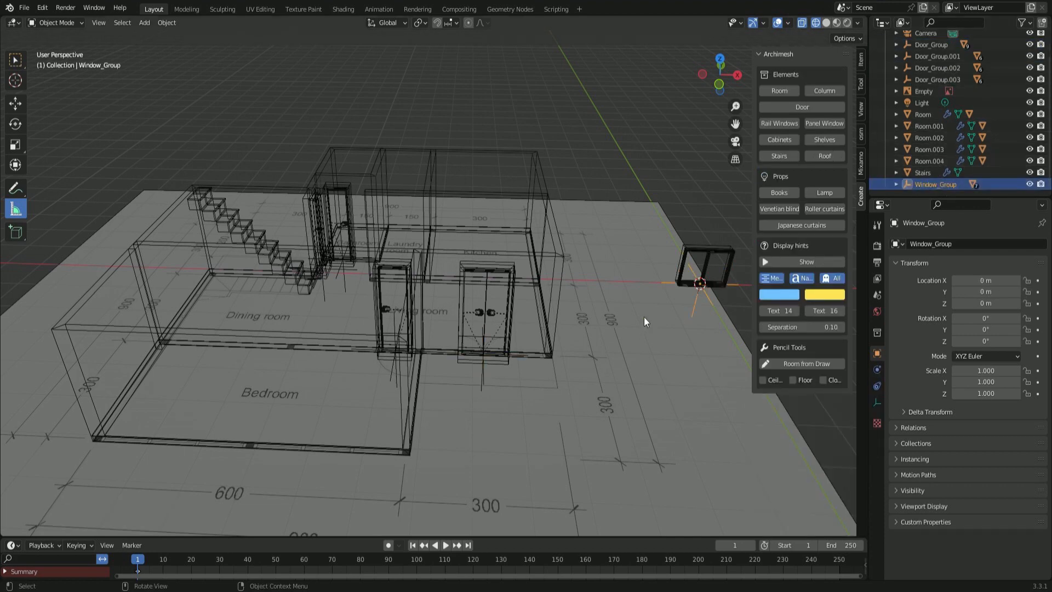
- Move the window group about -9.11 m along X and -6.05 m along Y onto the bedroom's outer wall
key("KP_7")
key("g")
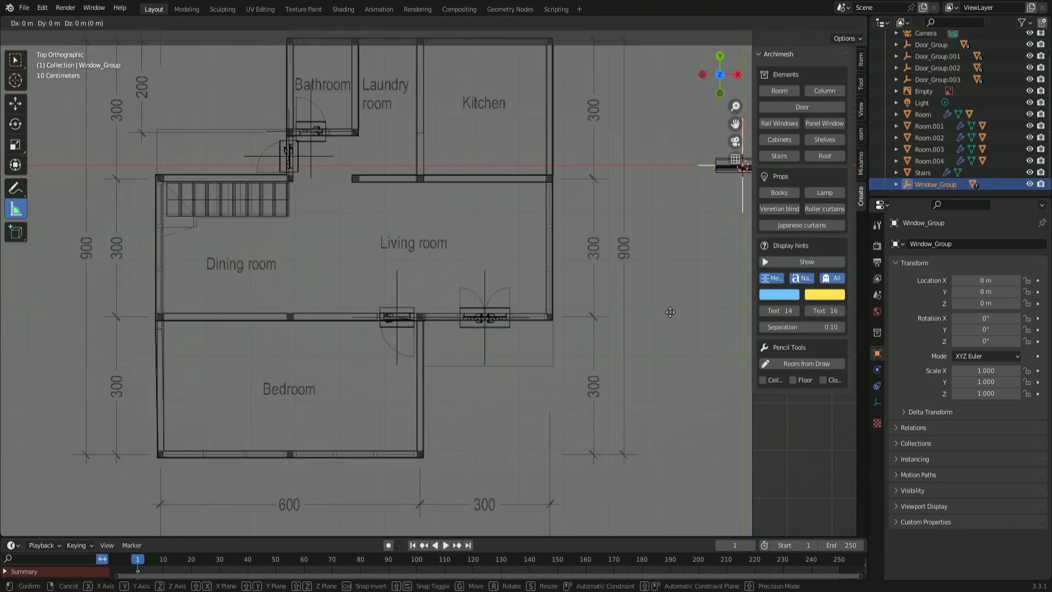
key("x")
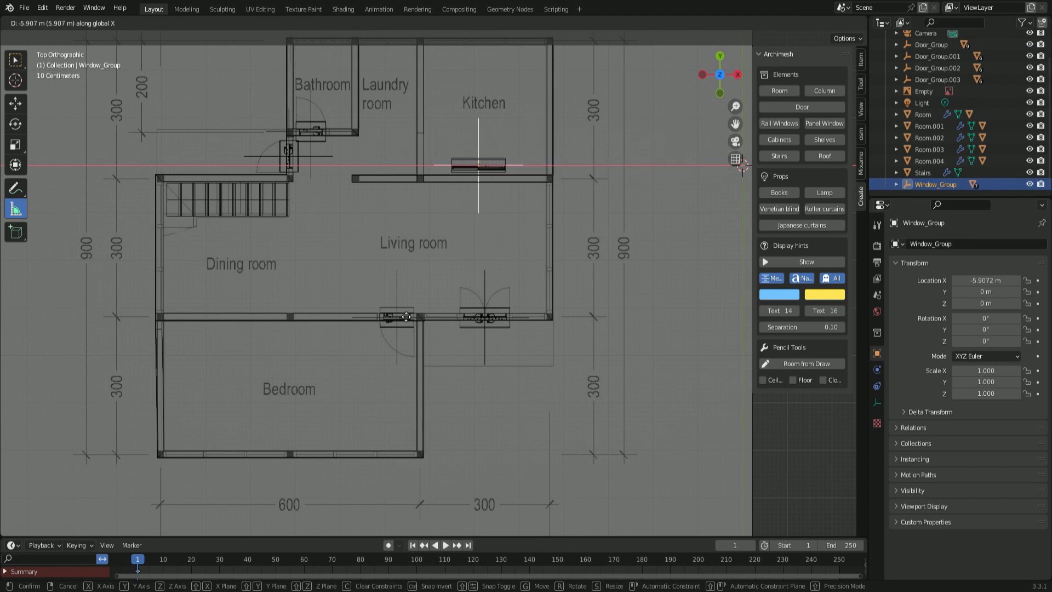
left_click(332, 284)
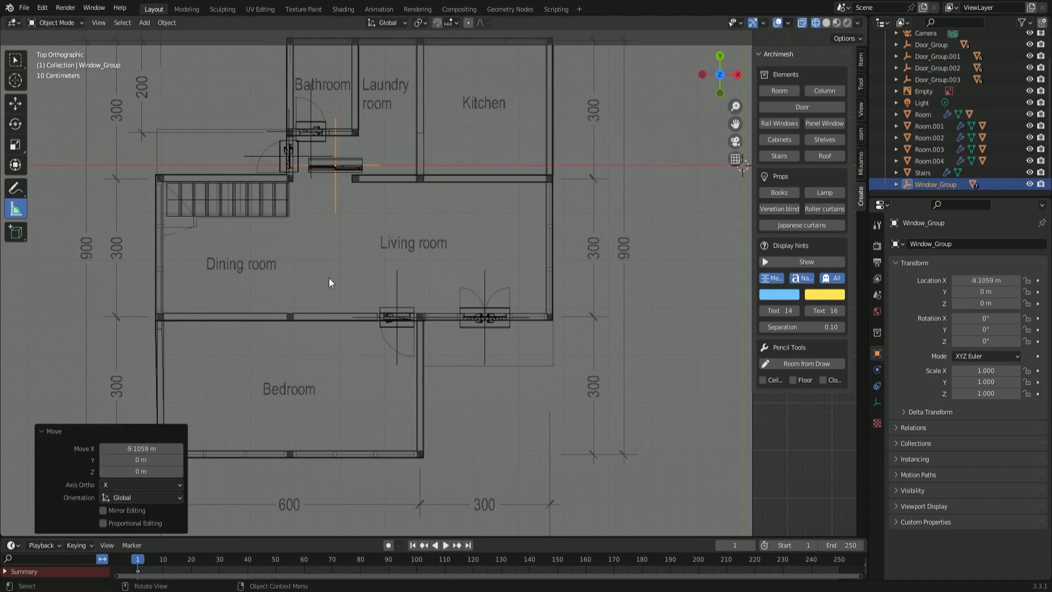
key("g")
key("y")
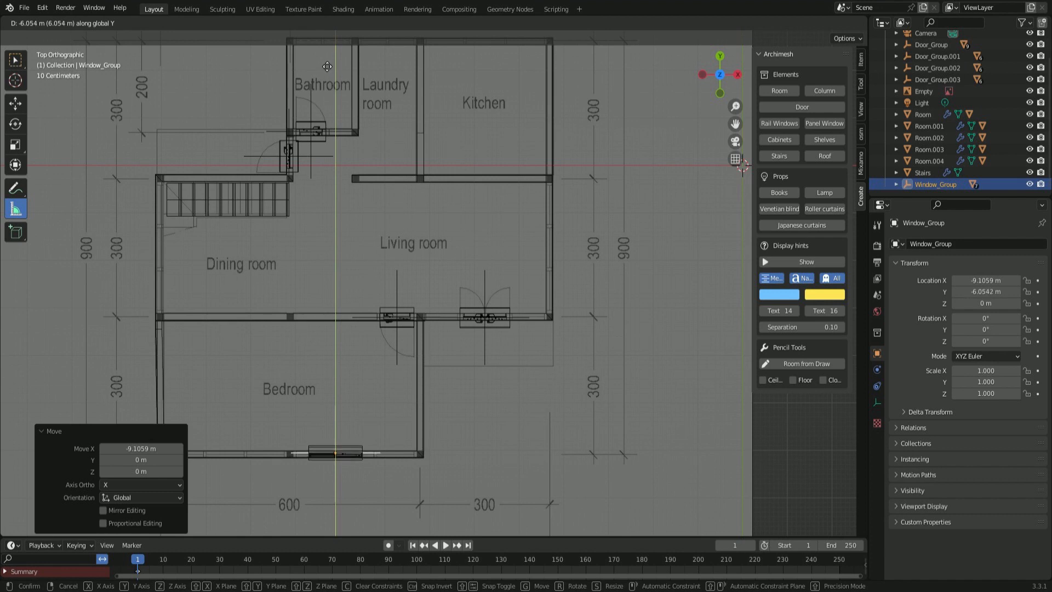
left_click(327, 66)
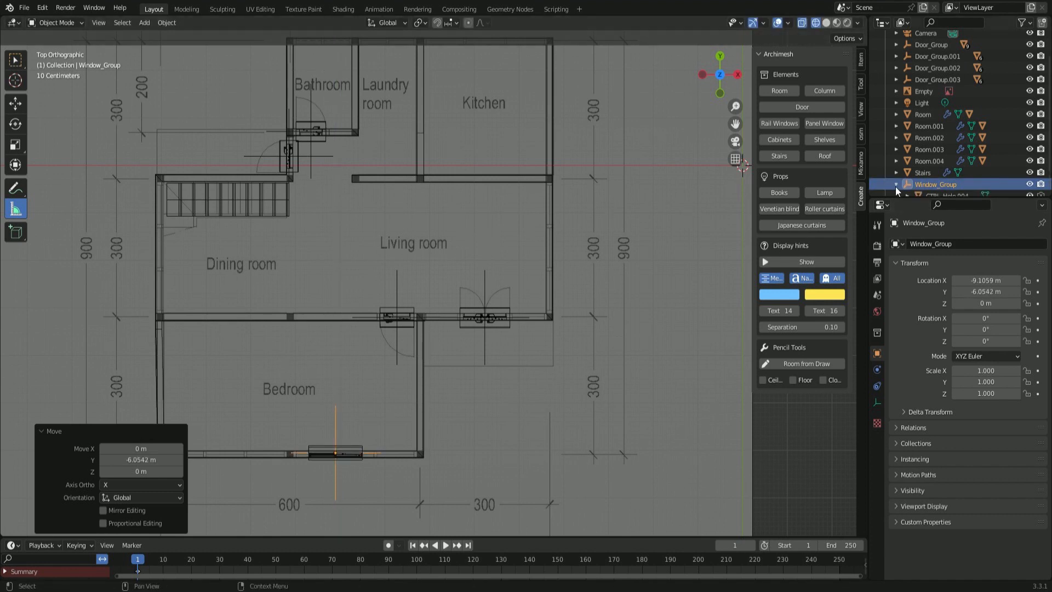
- Select the WindowFrame inside Window_Group and slightly adjust its first sill dimension
left_click(896, 185)
scroll(895, 186, "down", 1)
left_click(928, 185)
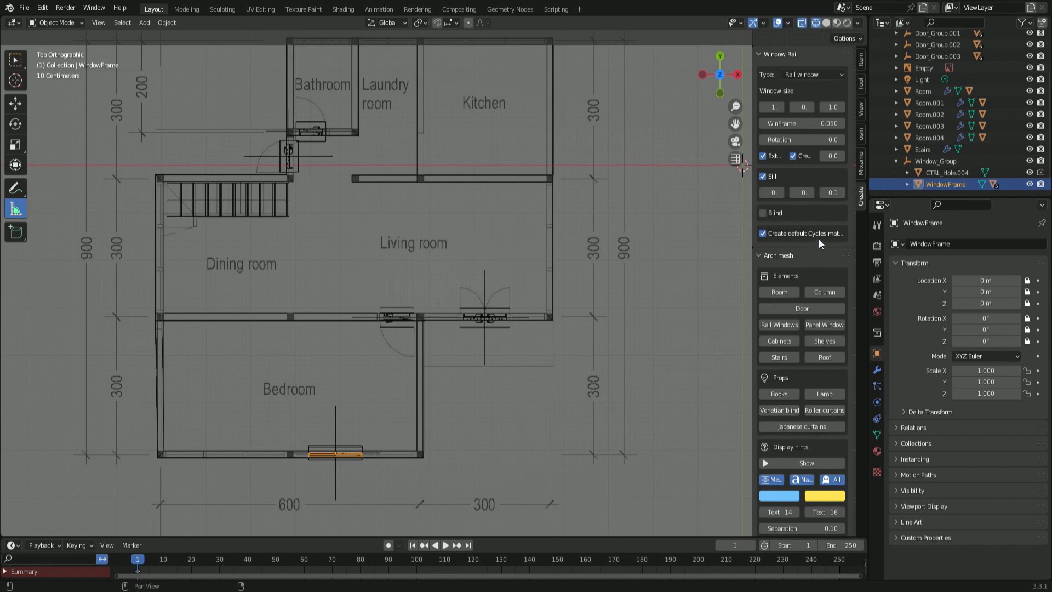
left_click_drag(782, 197, 790, 194)
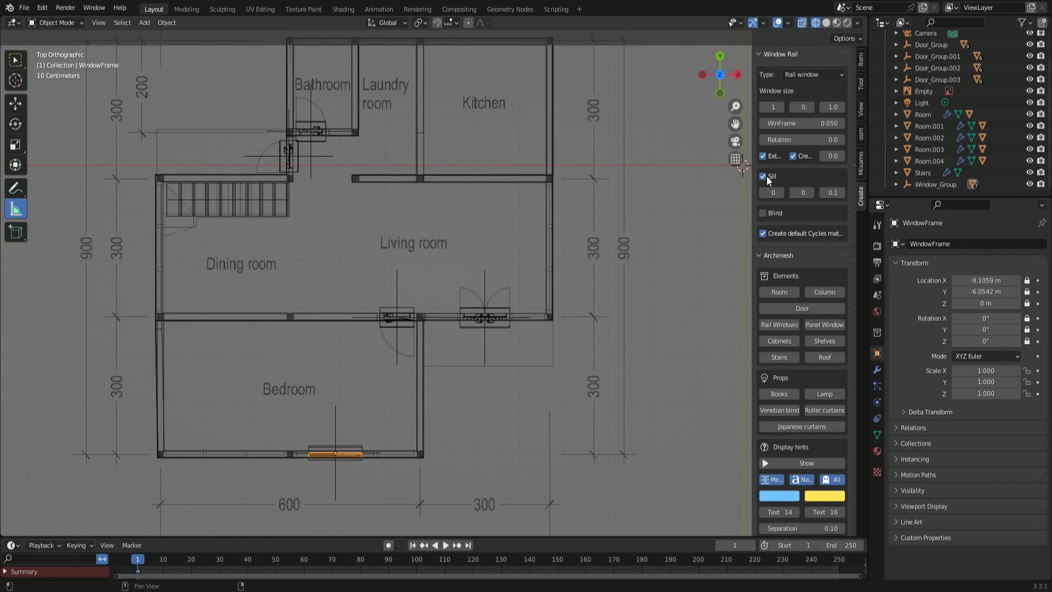
- Select the bedroom window's group and raise it about 0.97 m along Z
middle_click_drag(340, 471, 516, 376)
left_click(622, 399)
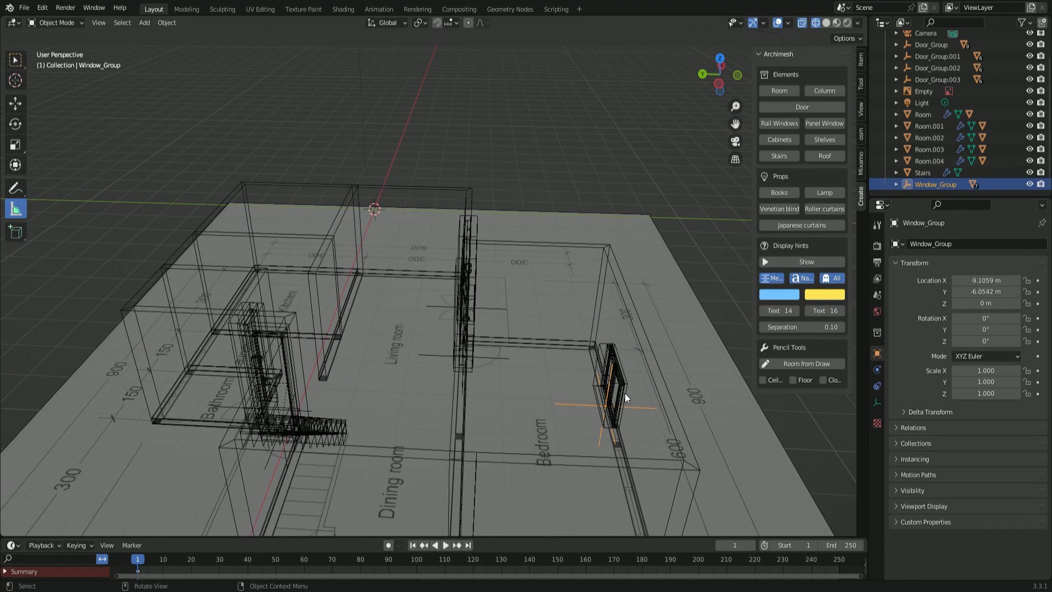
key("g")
key("z")
left_click(622, 361)
middle_click_drag(622, 362, 592, 329)
- Select the WindowFrame, increase the window's width and height slightly, and fine-tune its extension value
scroll(899, 186, "down", 2)
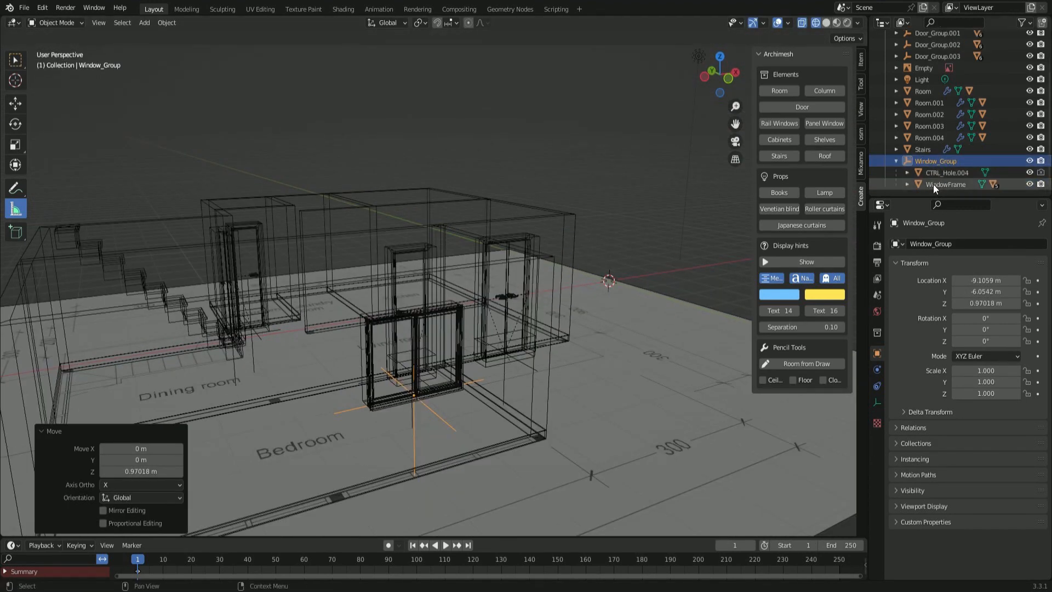
left_click(933, 184)
left_click_drag(776, 108, 811, 111)
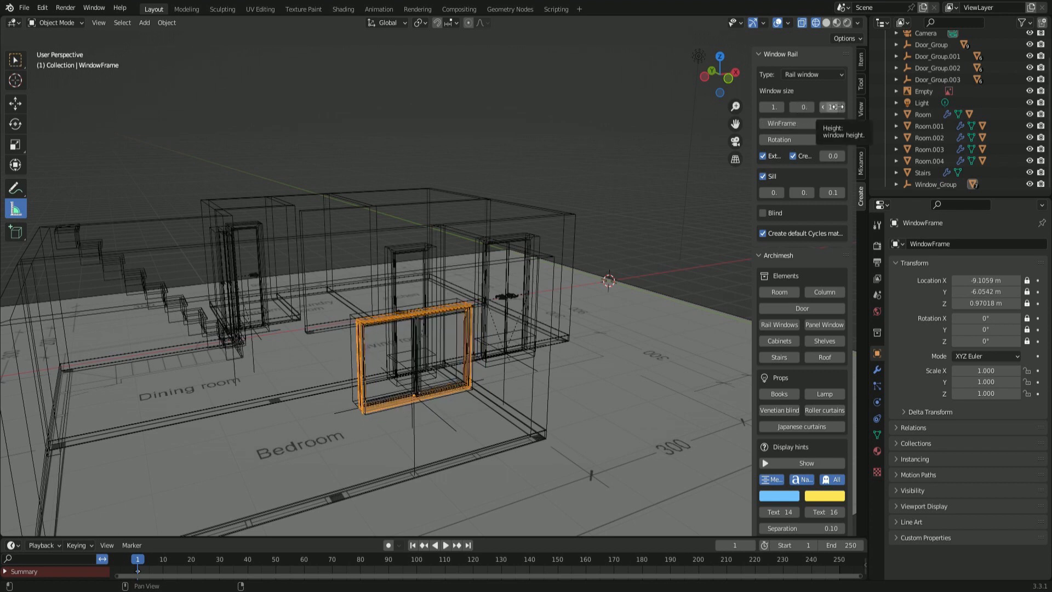
mouse_move(834, 106)
left_mouse_down()
mouse_move(820, 108)
mouse_move(846, 108)
left_mouse_up()
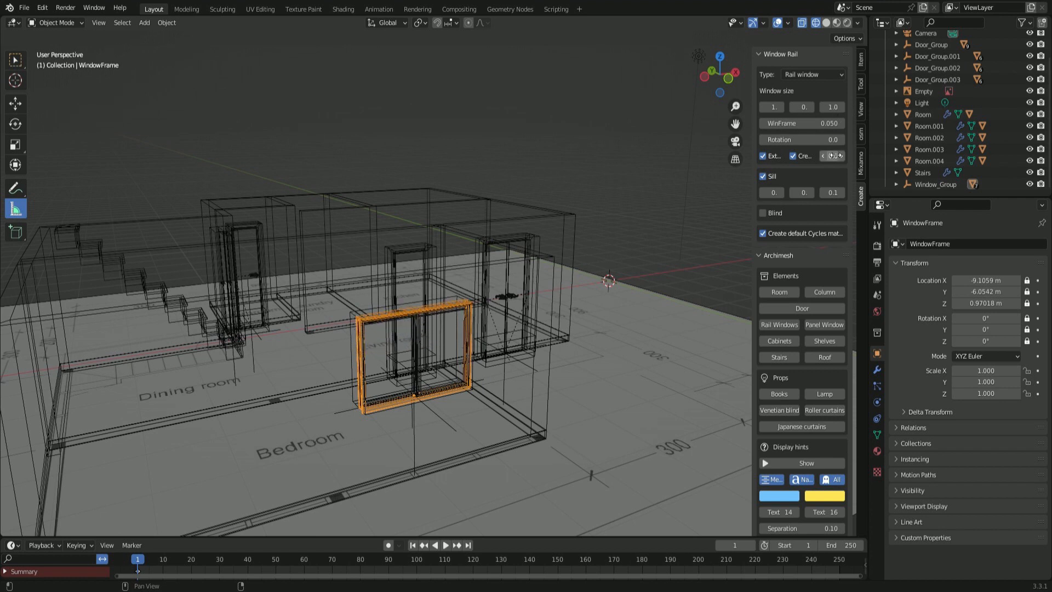
left_click_drag(835, 156, 838, 155)
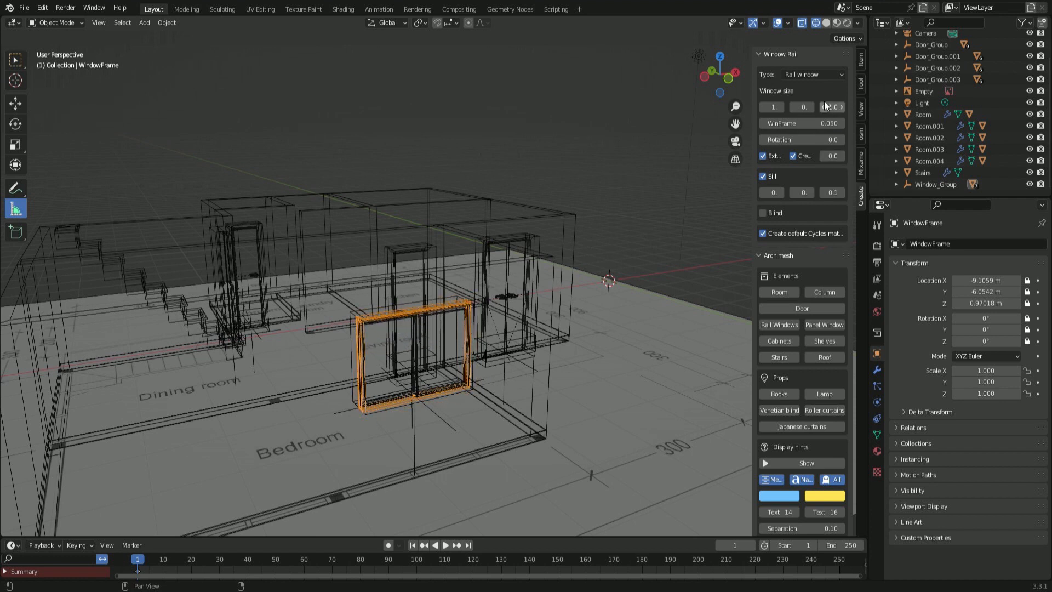
- Try the Two leaf, Right leaf and Left leaf types on the bedroom window, and return it to Rail window
left_click(830, 75)
left_click(820, 100)
left_click(820, 75)
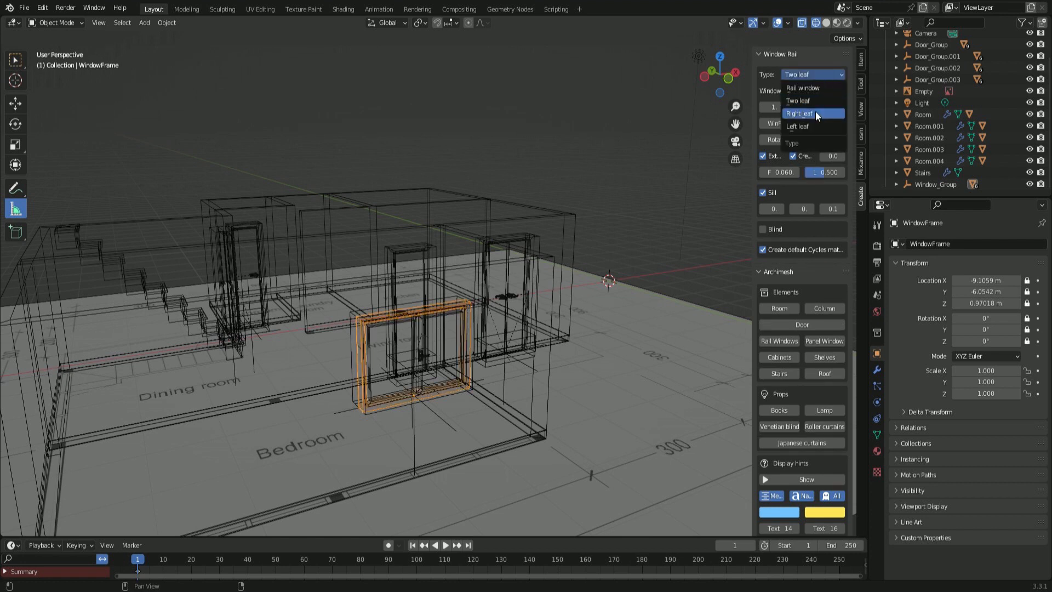
left_click(816, 114)
left_click(821, 75)
left_click(819, 124)
left_click(827, 74)
left_click(823, 90)
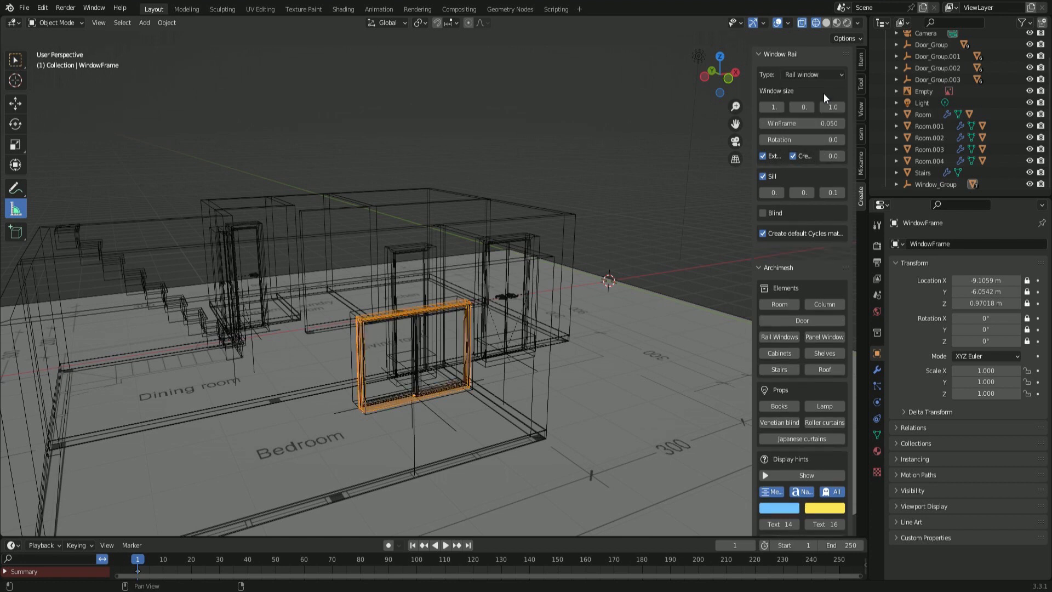
- Preview the bedroom window as Right leaf, settle on the Two leaf type, and review its remaining settings
left_click(819, 72)
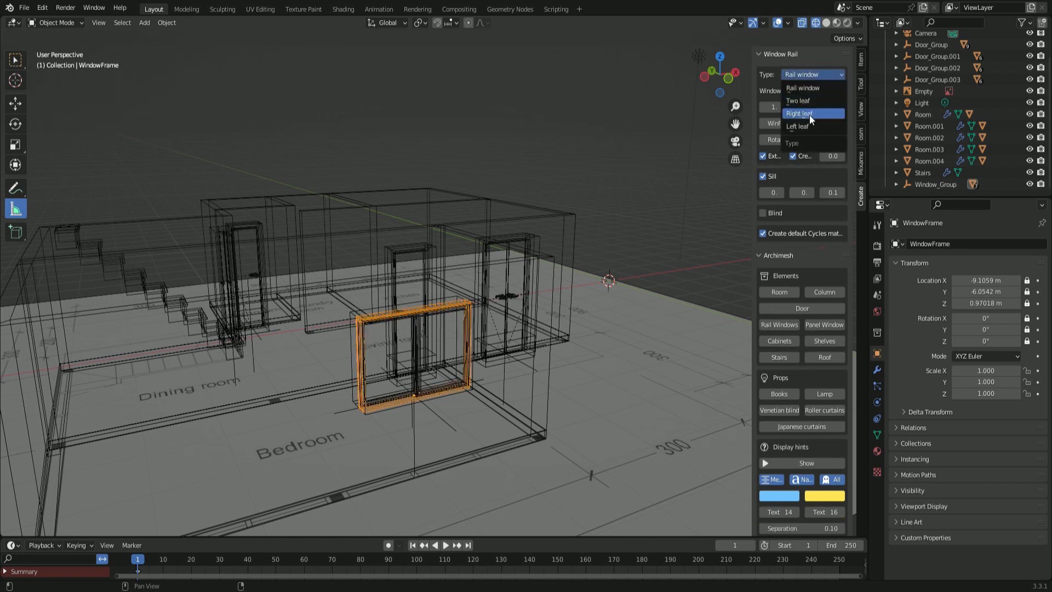
left_click(810, 114)
left_click(813, 75)
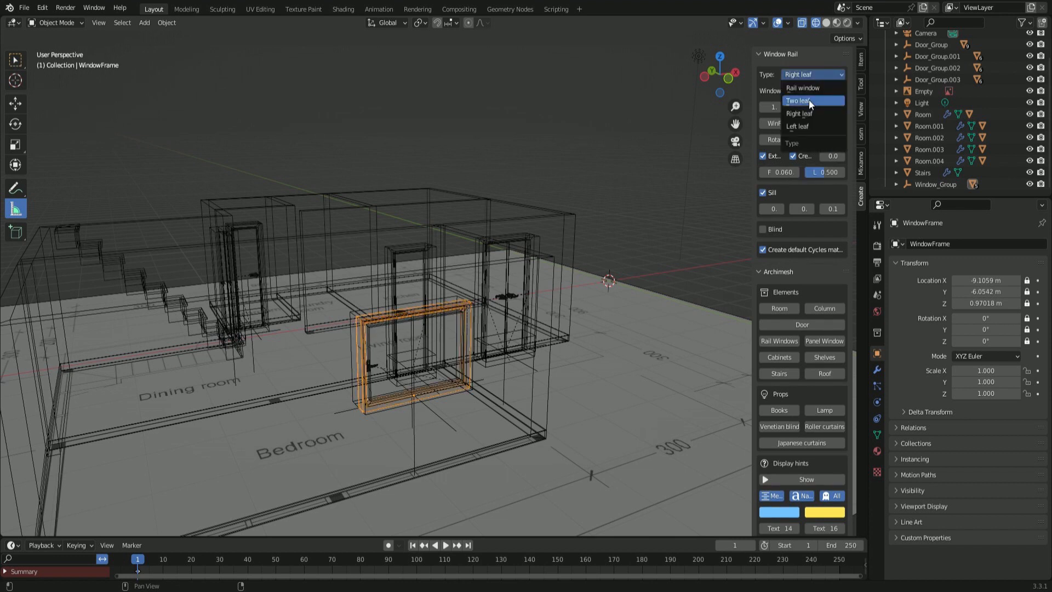
left_click(809, 100)
scroll(806, 118, "down", 2)
scroll(805, 126, "down", 1)
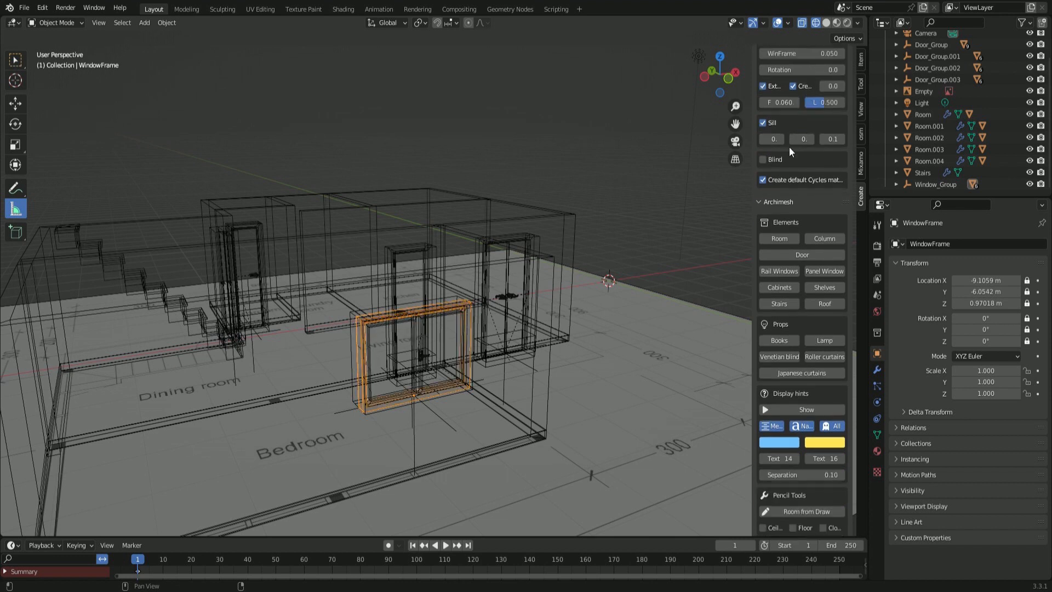
scroll(789, 174, "down", 1)
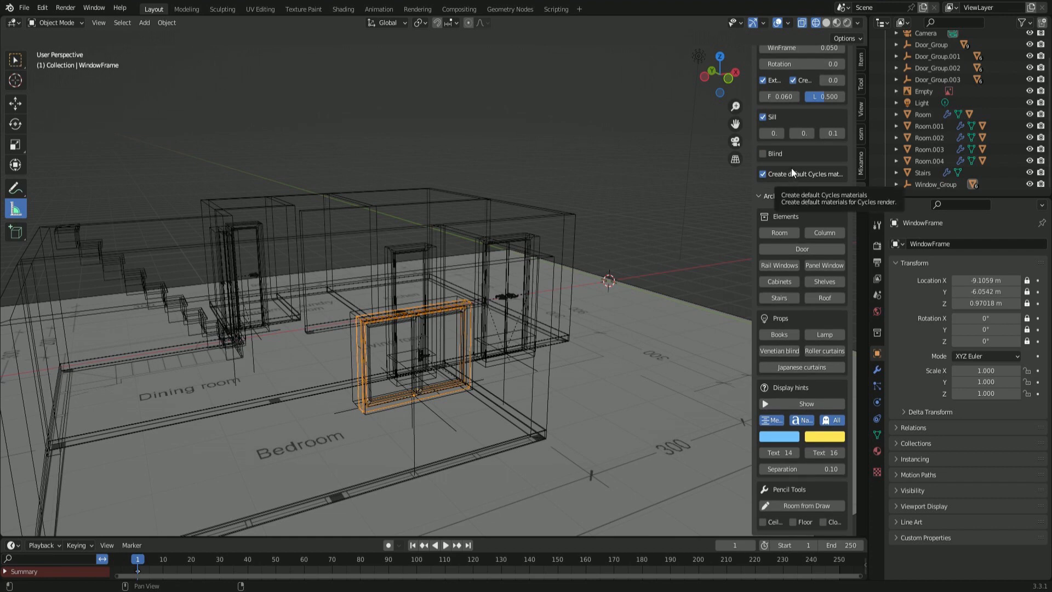
scroll(803, 167, "up", 2)
scroll(806, 163, "up", 2)
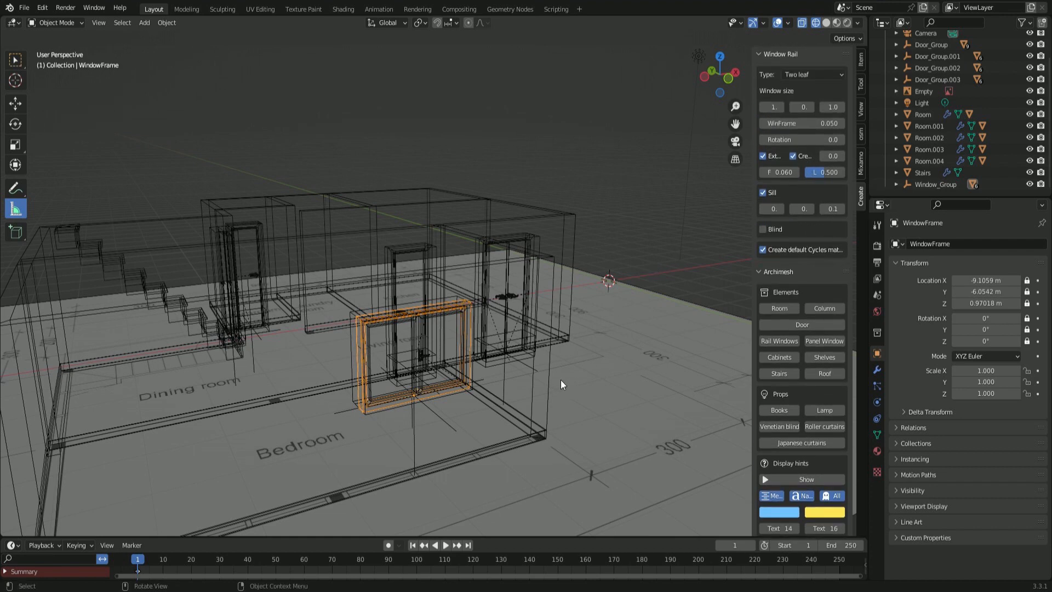
- Add an Archimesh panel window in the top view and select the Window object inside Window_Group.001
key("KP_7")
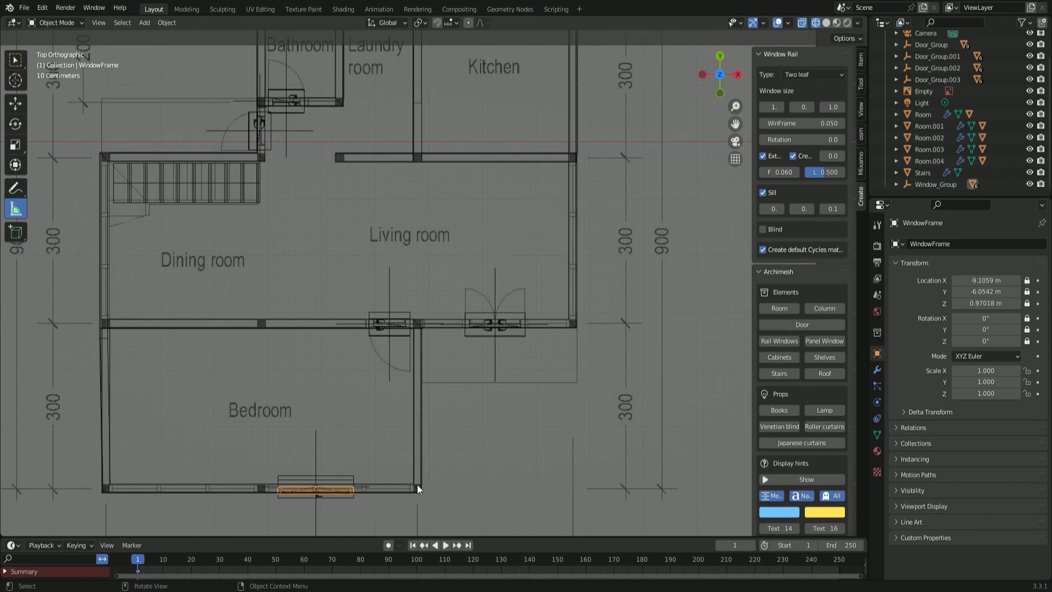
middle_click_drag(417, 484, 478, 349, "shift")
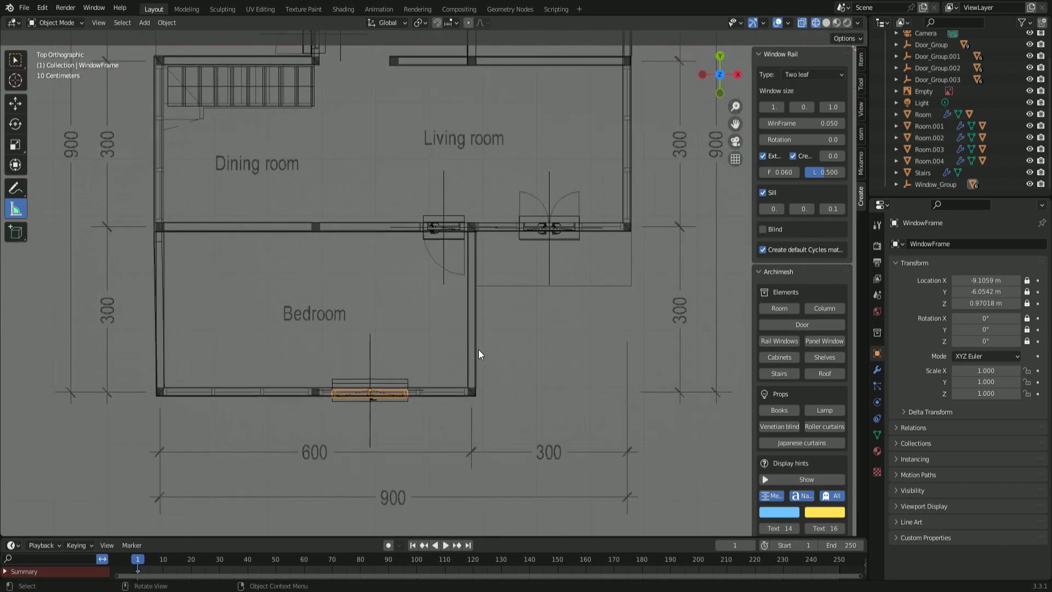
key("Home")
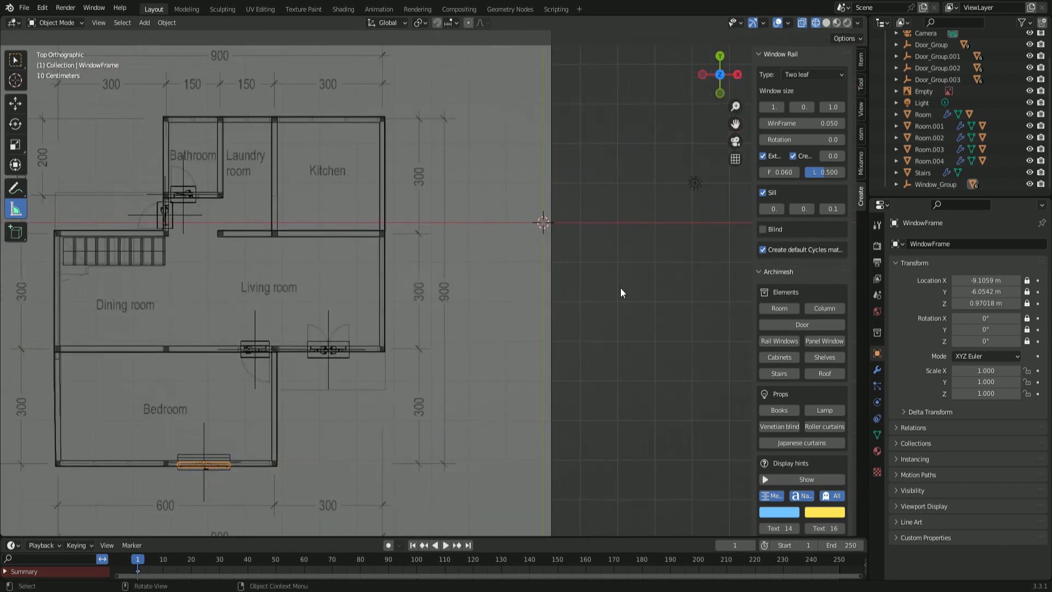
left_click(824, 341)
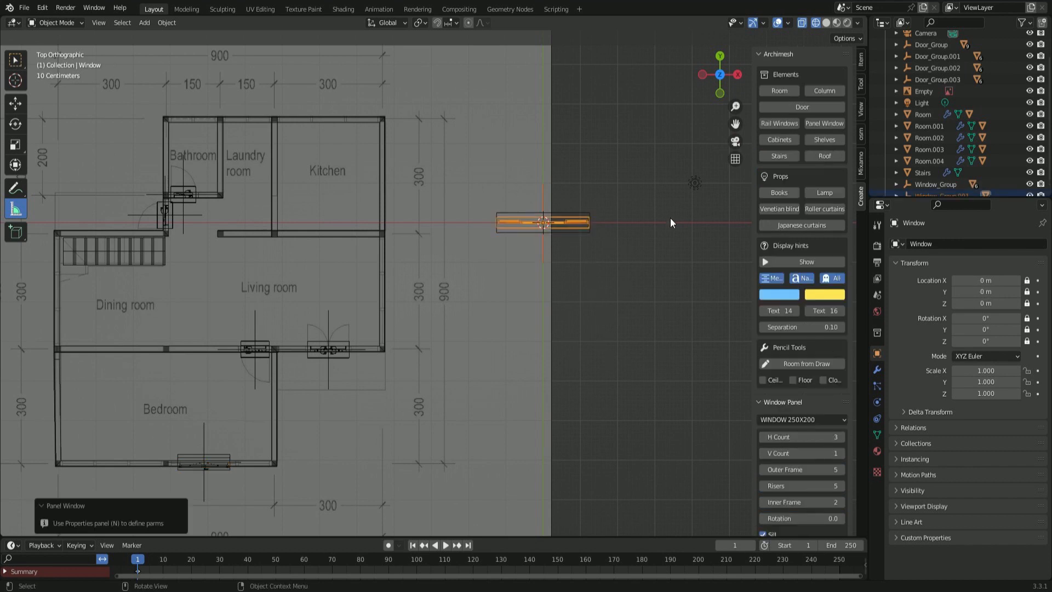
scroll(920, 186, "down", 1)
left_click(897, 185)
scroll(899, 185, "down", 2)
left_click(939, 185)
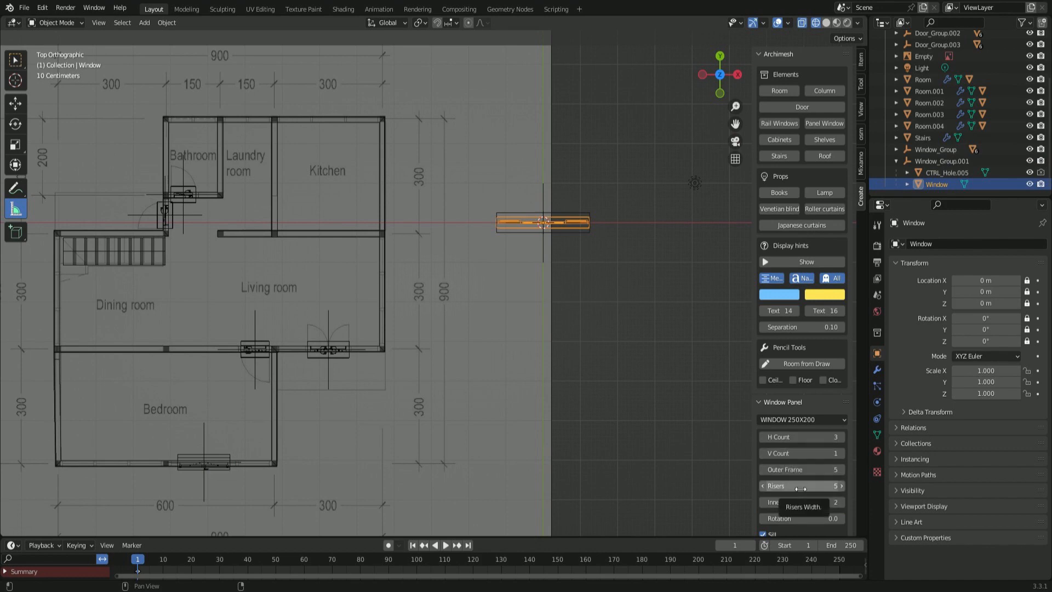
- Set the panel window's outer frame and risers to 2 and inner frame to 1, and try out its sill dimensions
scroll(800, 509, "down", 5)
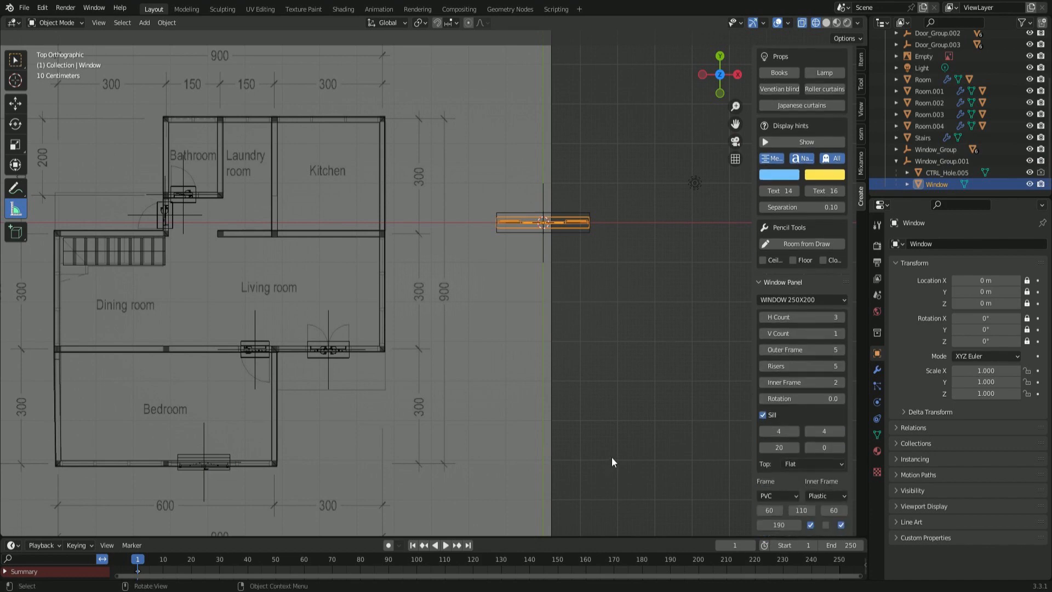
middle_click_drag(612, 456, 611, 346)
left_click_drag(802, 318, 805, 366)
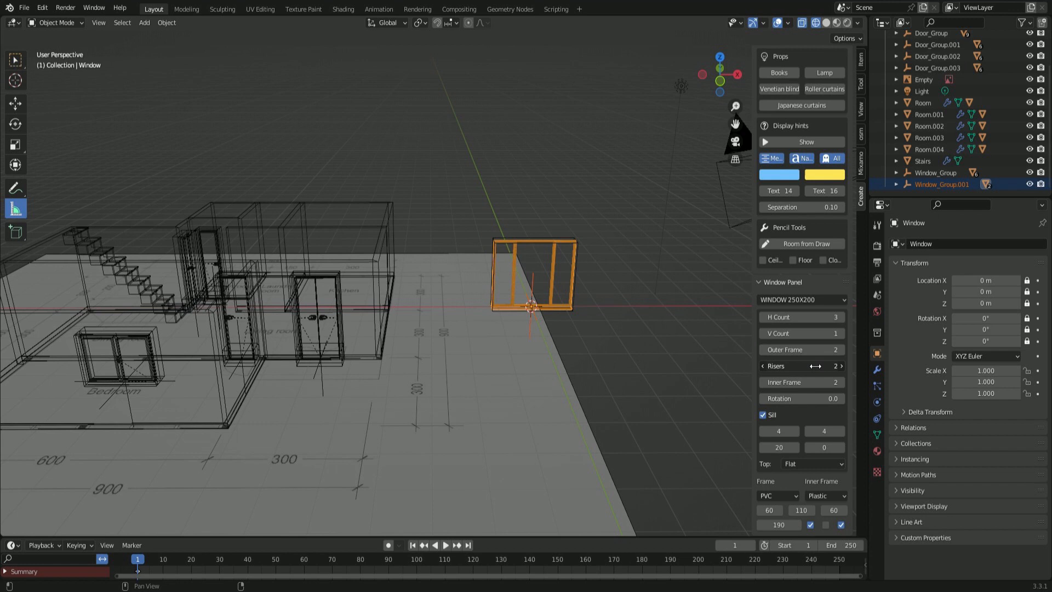
left_click(826, 22)
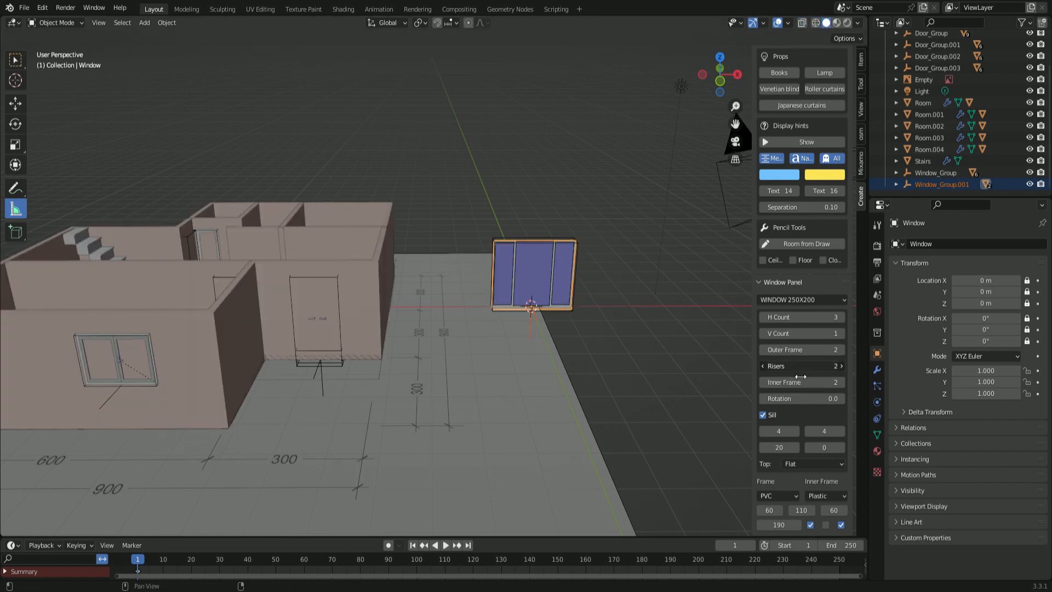
left_click_drag(804, 382, 337, 309)
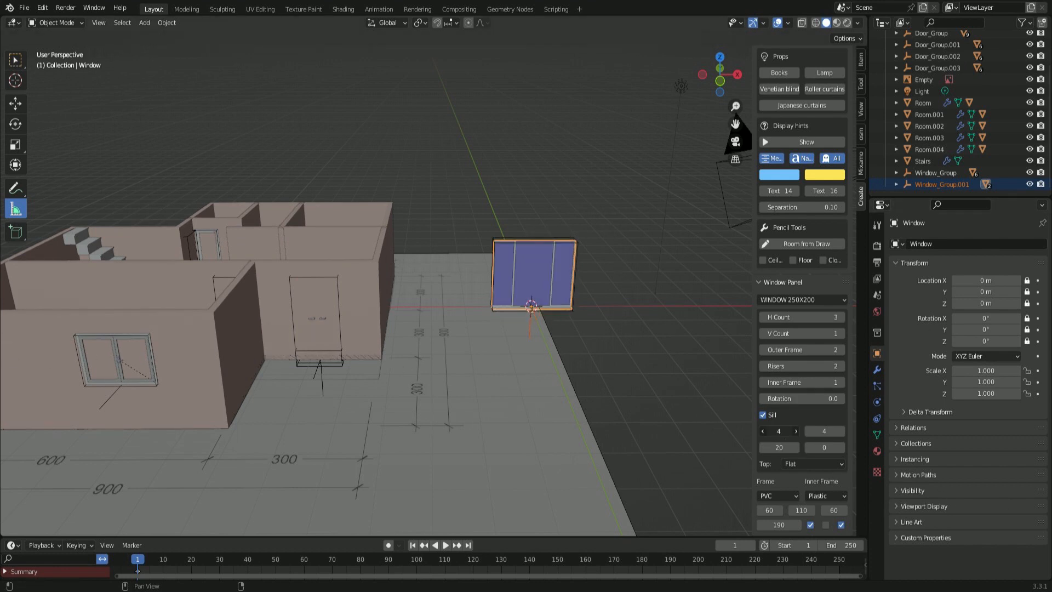
middle_click_drag(607, 370, 564, 492)
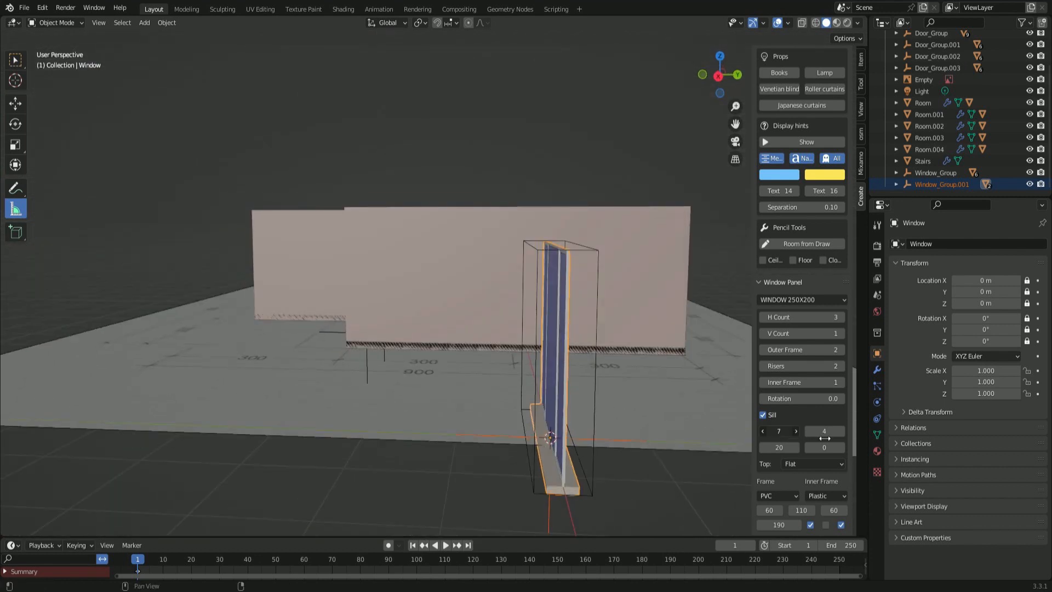
left_click_drag(826, 433, 780, 451)
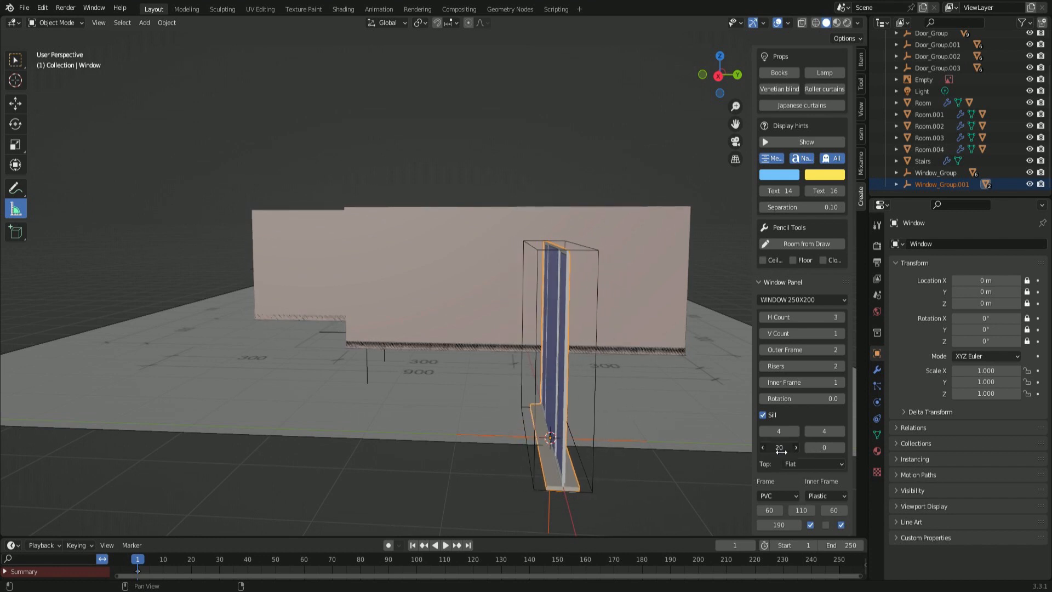
- Set the panel window's inner frame material to PVC
left_click(823, 497)
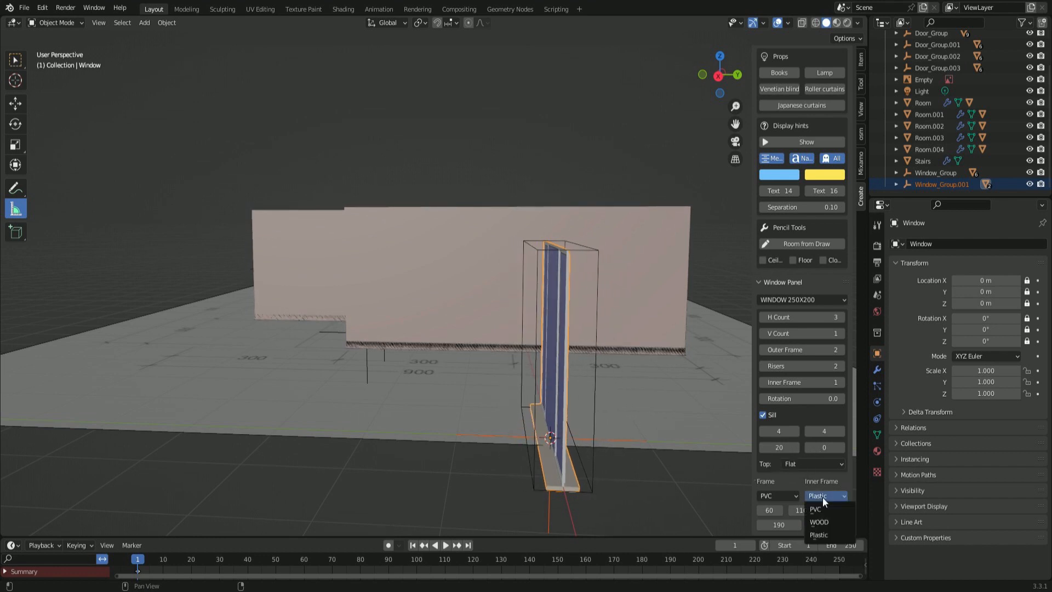
left_click(823, 497)
left_click(827, 496)
left_click(781, 494)
scroll(820, 494, "up", 1)
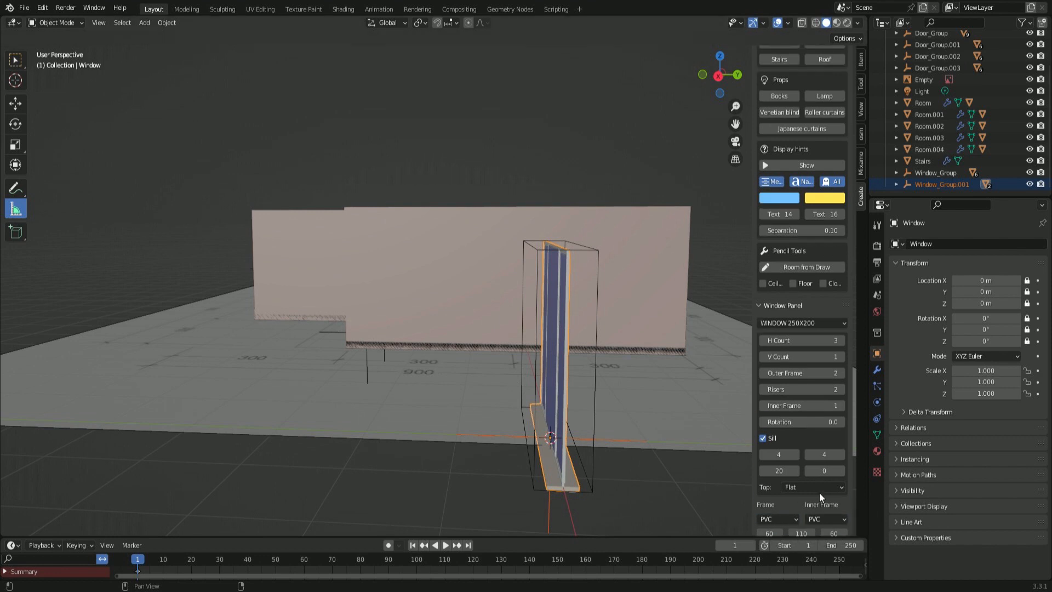
- Try the DOOR 80X250 and DOOR 80X230 presets on the panel window, and return it to WINDOW 250X200
middle_click_drag(582, 465, 680, 476)
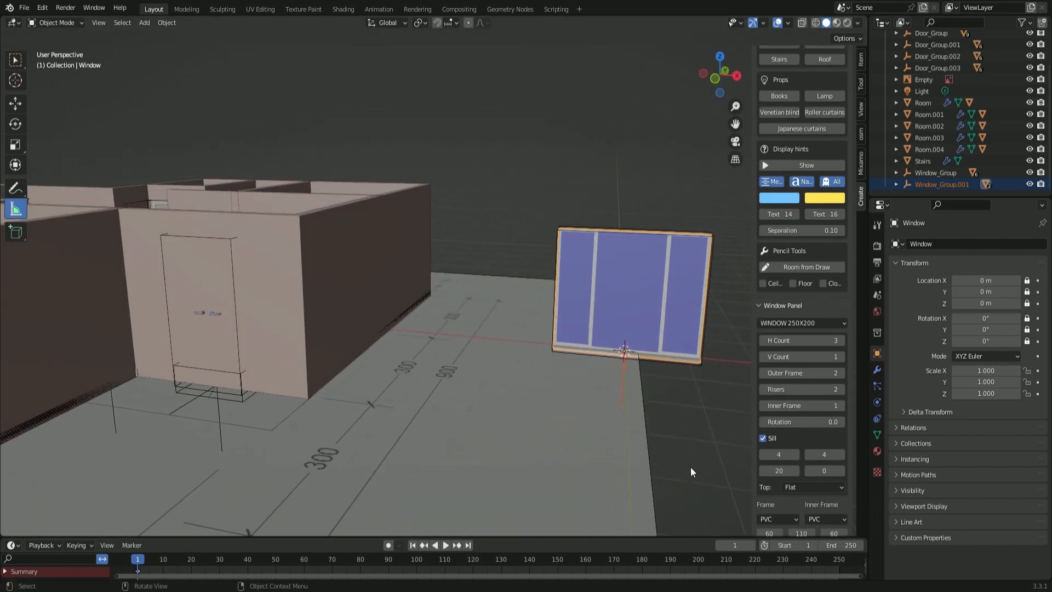
left_click(841, 324)
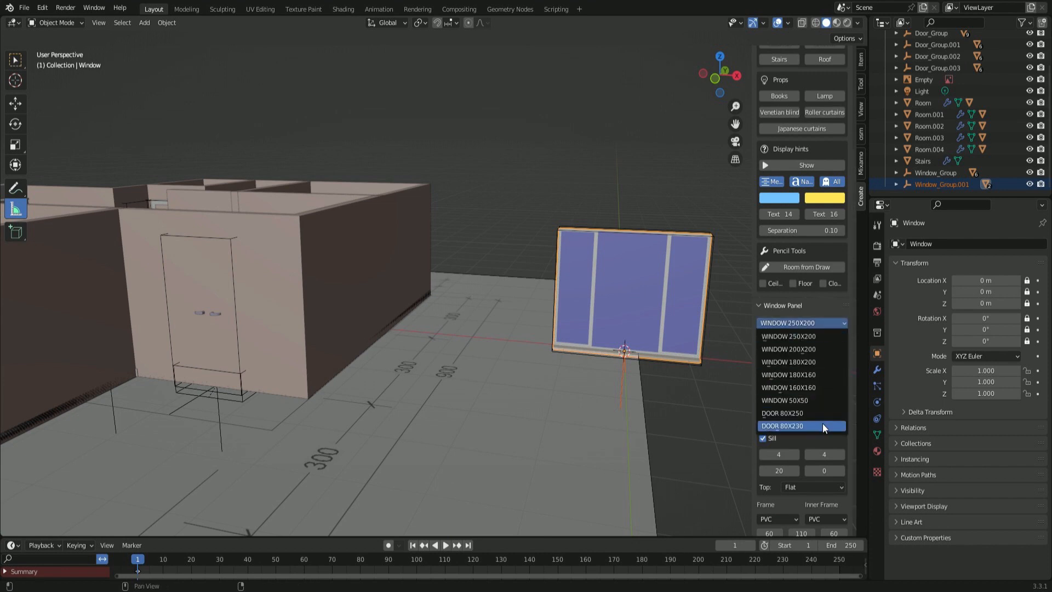
left_click(805, 413)
left_click(822, 322)
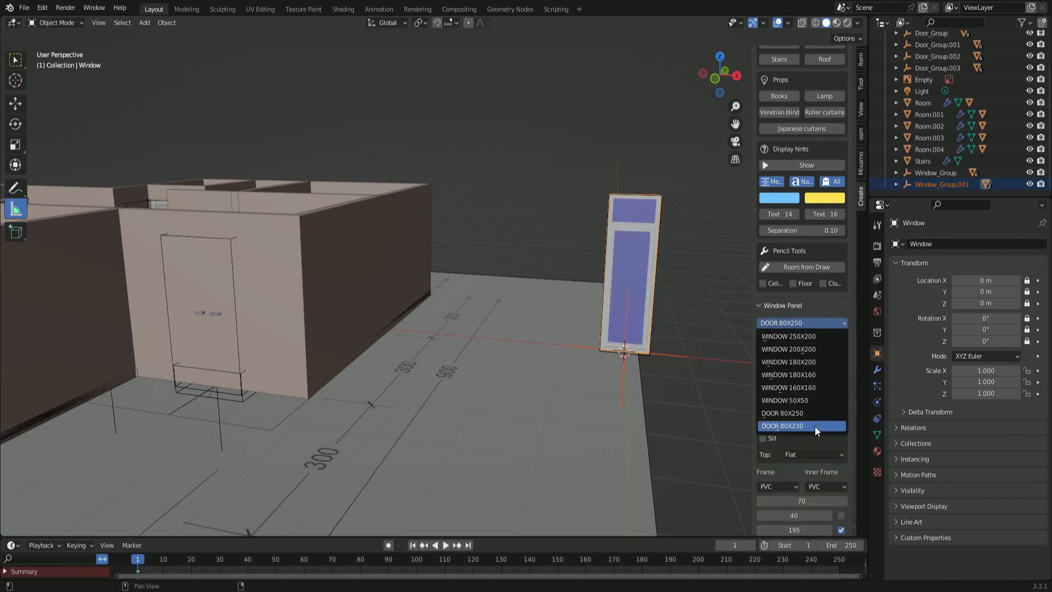
left_click(815, 426)
left_click(822, 323)
left_click(806, 335)
- Select Window_Group.001 and show the floor plan from the top in wireframe
scroll(681, 385, "down", 5)
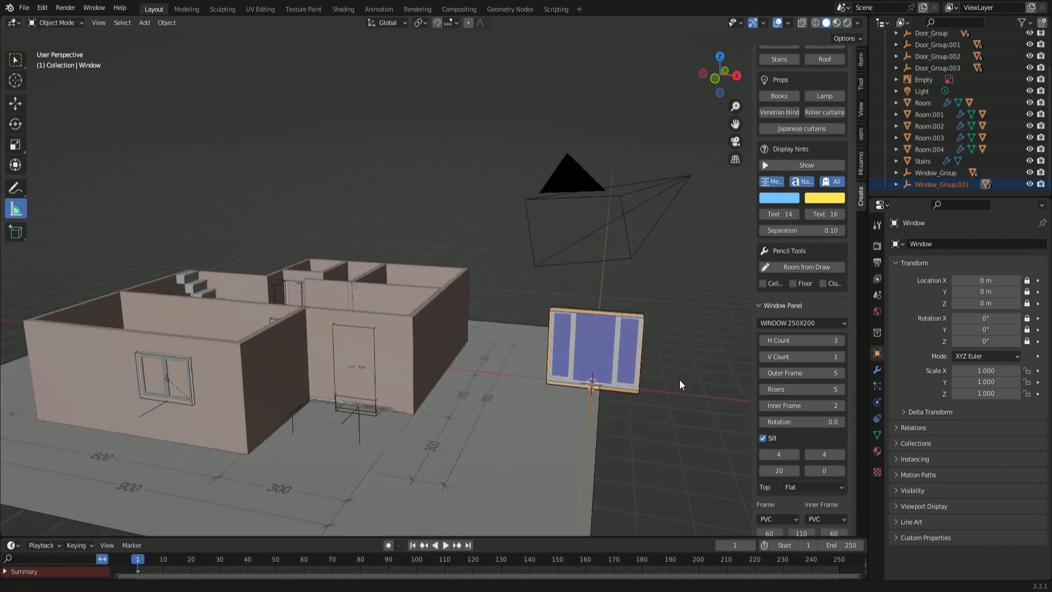
middle_click_drag(681, 385, 287, 454)
left_click(248, 446)
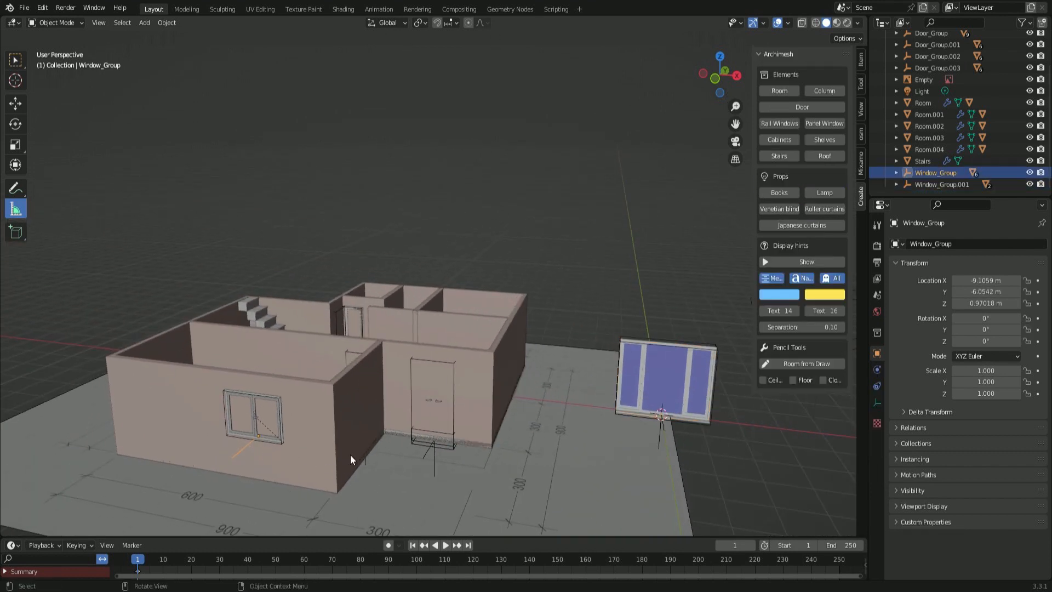
left_click(698, 419)
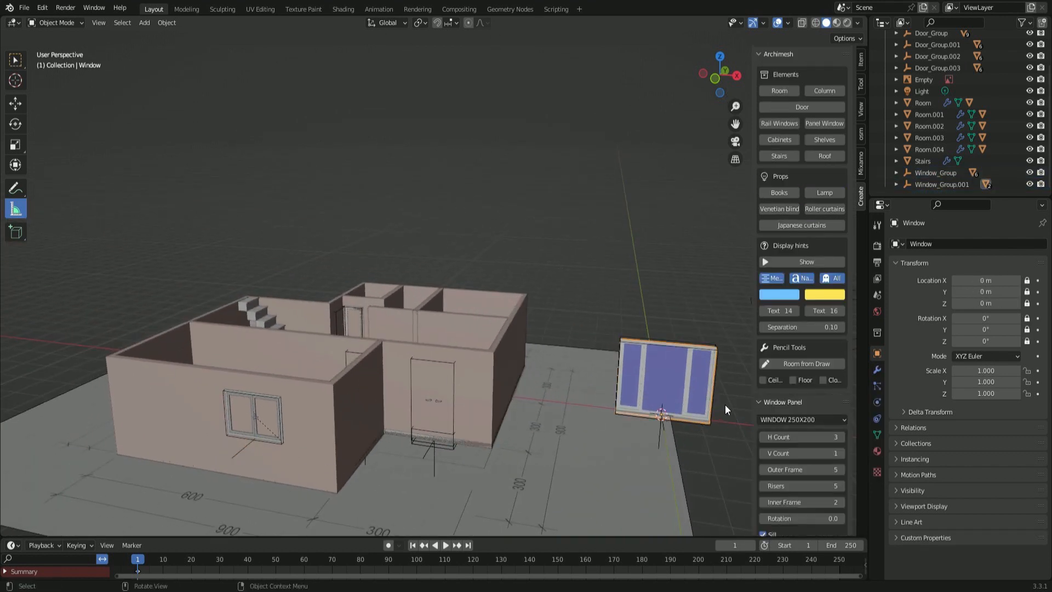
scroll(756, 423, "down", 1)
key("KP_7")
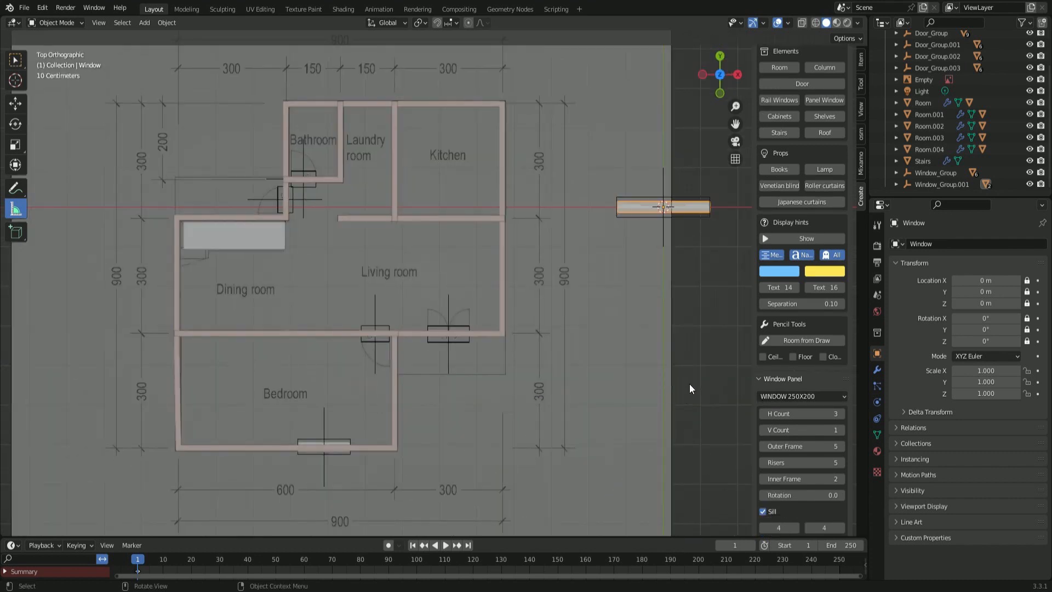
left_click(919, 183)
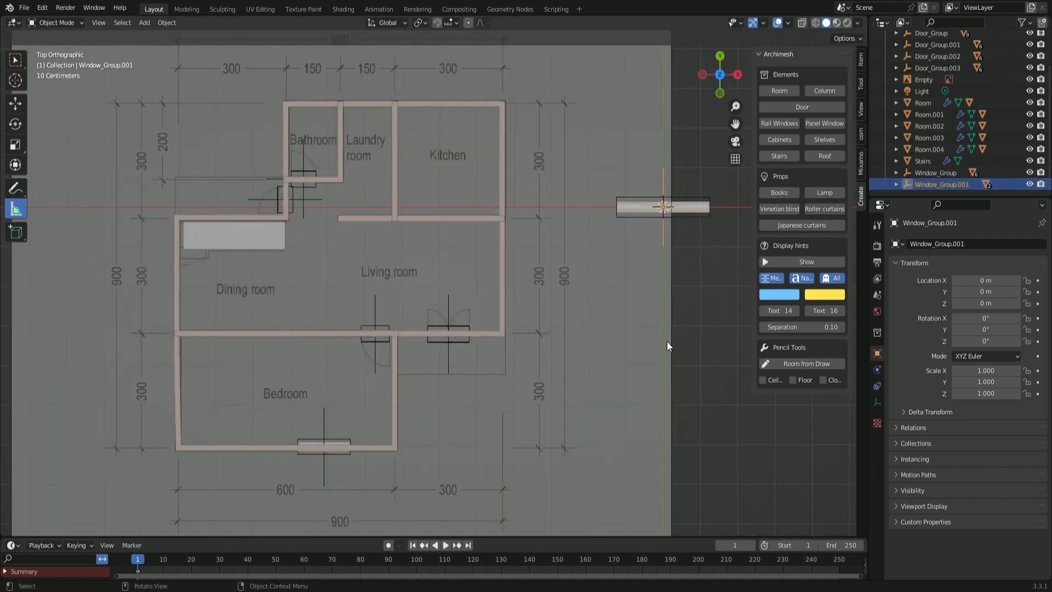
left_click(815, 23)
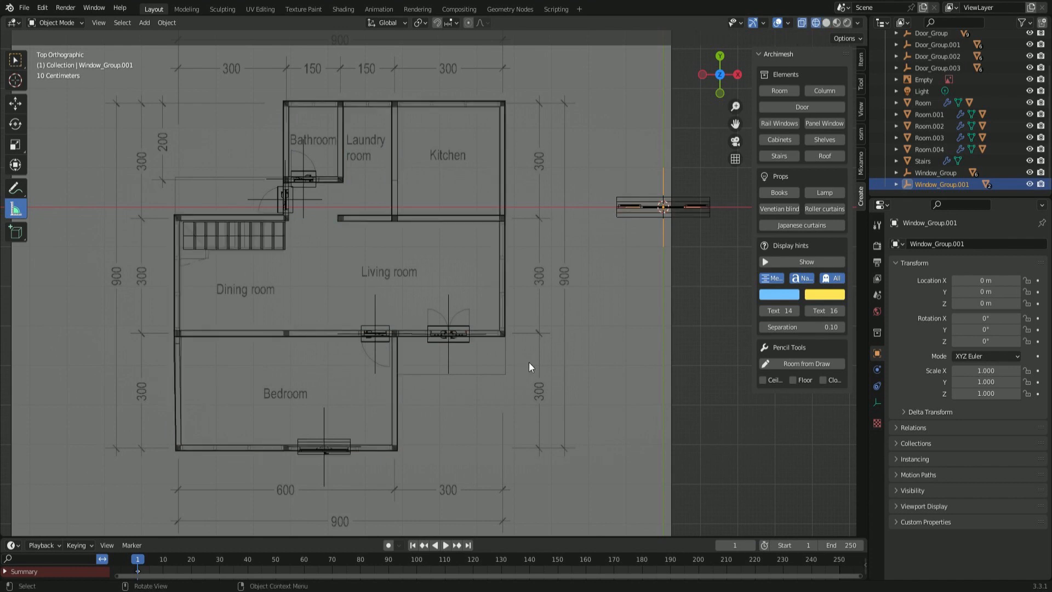
- Select the Window object inside Window_Group.001 and set its rotation to 90 degrees
key("r")
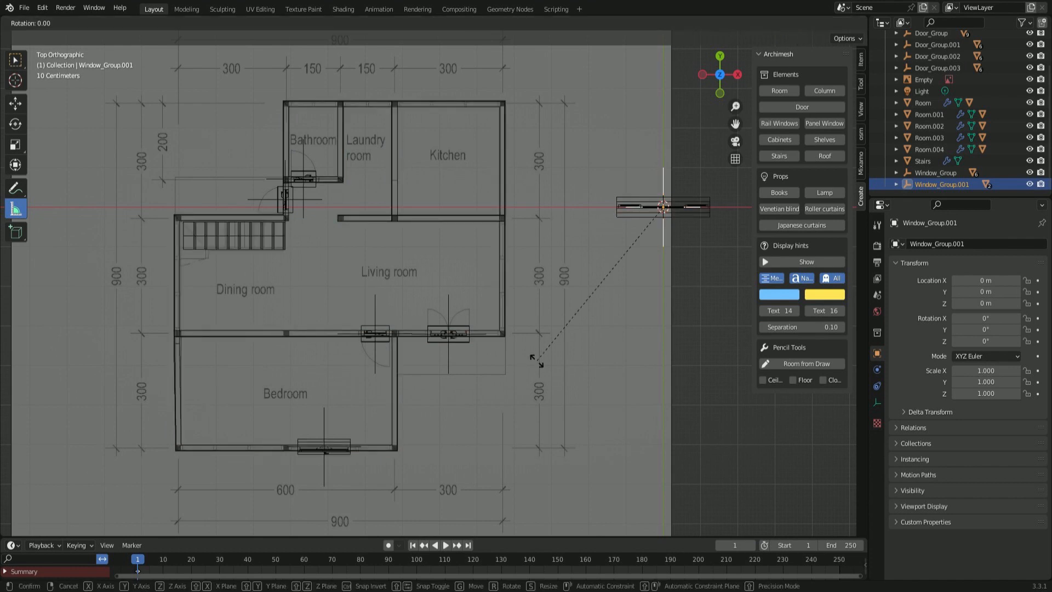
key("Escape")
left_click(896, 184)
left_click(933, 186)
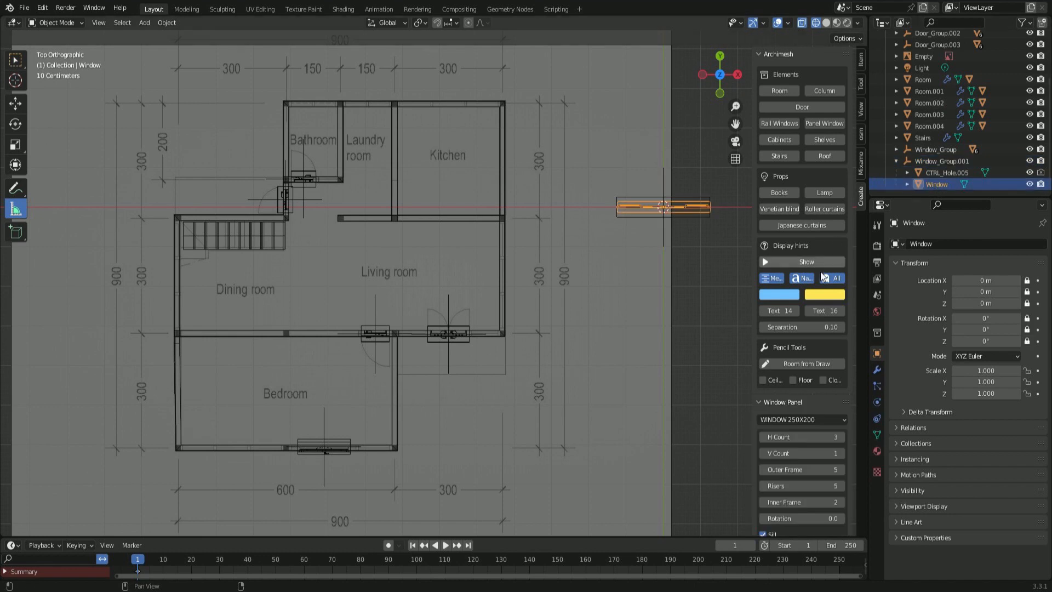
scroll(824, 278, "down", 2)
mouse_move(798, 472)
left_mouse_down()
mouse_move(841, 472)
mouse_move(797, 476)
left_mouse_up()
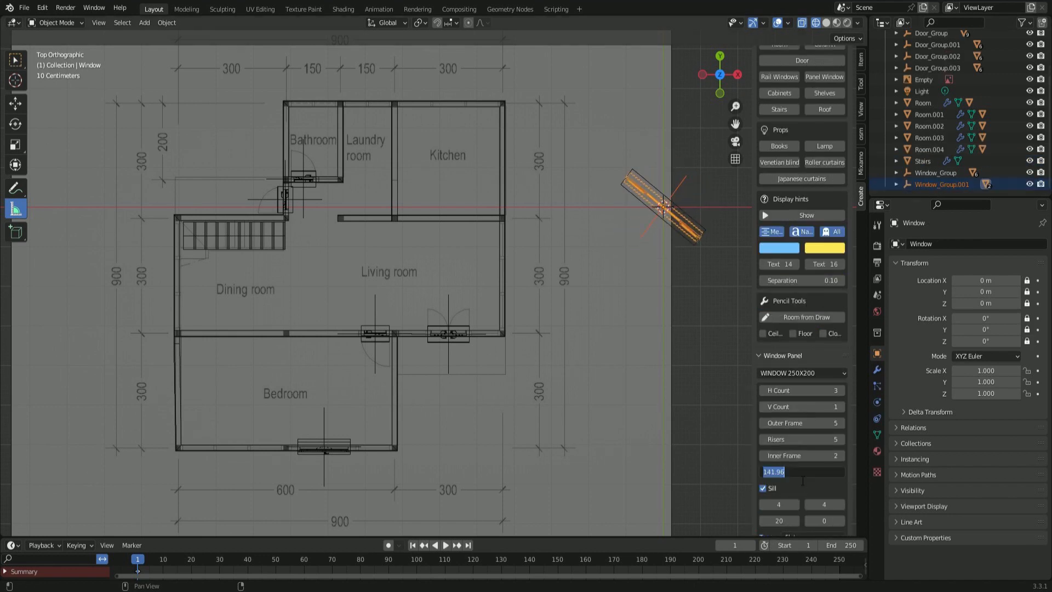
key("Return")
- Move the panel window about -4.31 m along X and -1.72 m along Y onto the living room's outer wall
key("g")
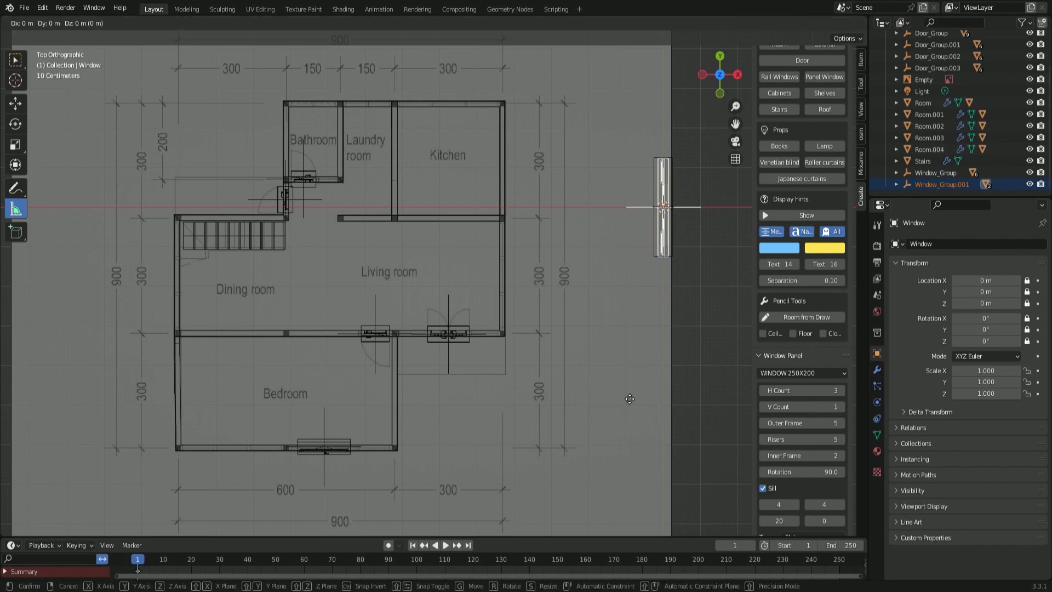
key("x")
left_click(469, 401)
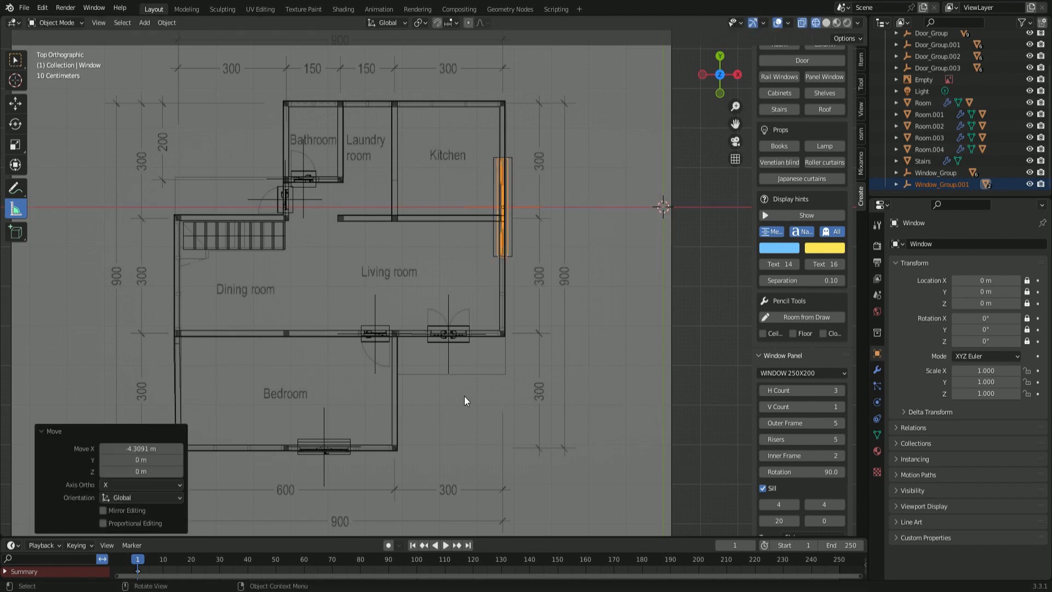
key("g")
key("y")
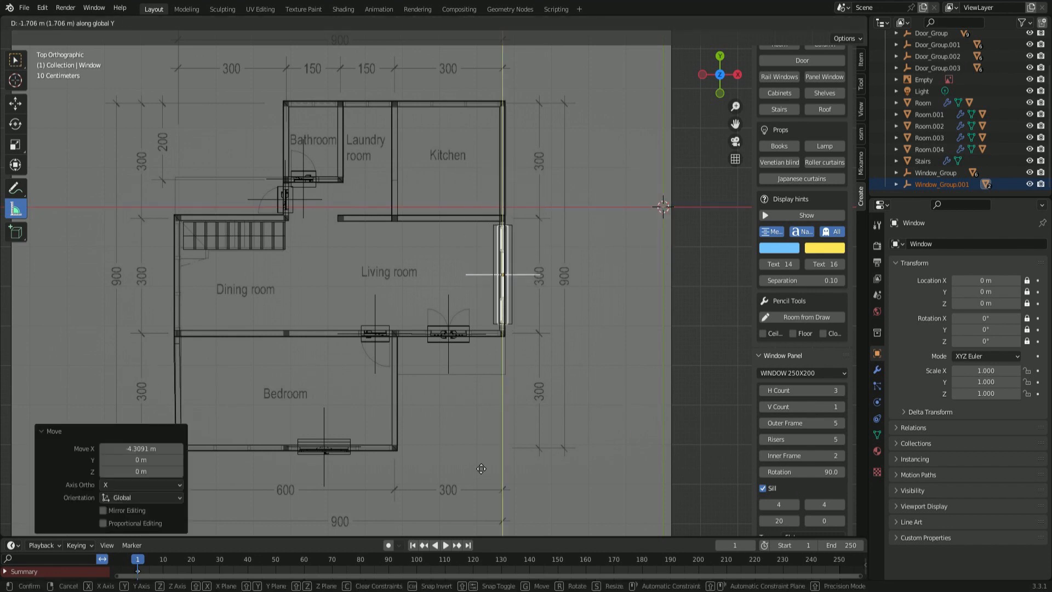
left_click(481, 468)
- Scale the panel window along Y by about 1.053 to span the living-room wall
scroll(558, 357, "up", 4)
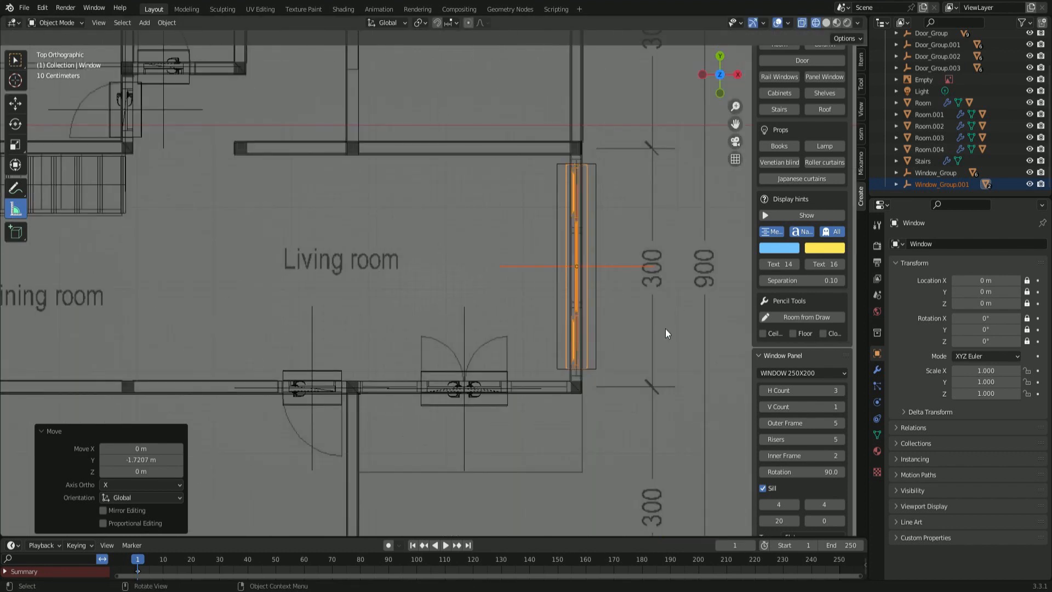
key("s")
key("y")
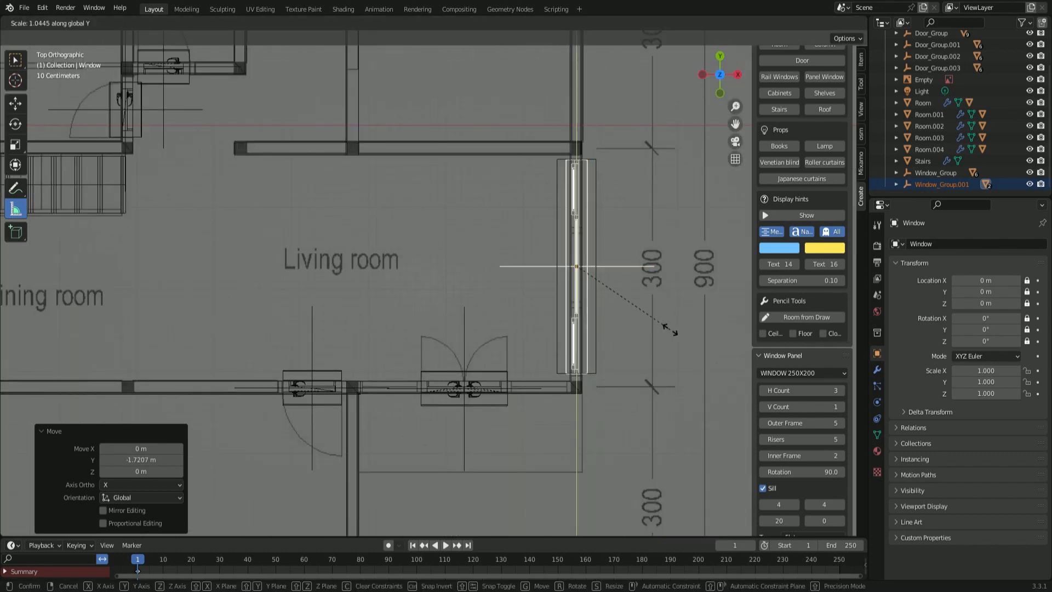
left_click(671, 330)
scroll(474, 366, "down", 4)
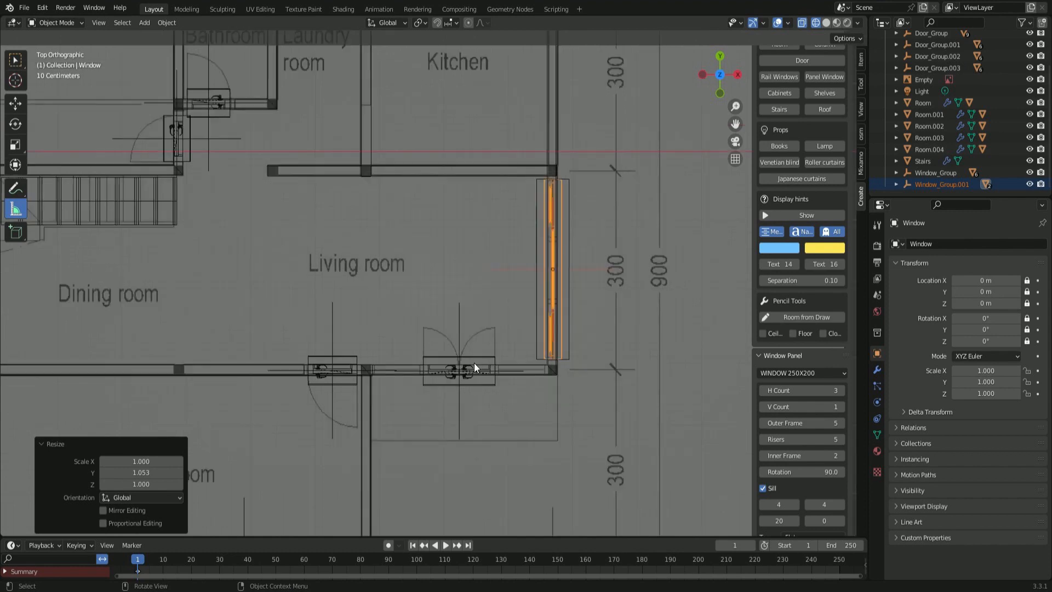
- Select Window_Group.001 together with its whole hierarchy
right_click(938, 189)
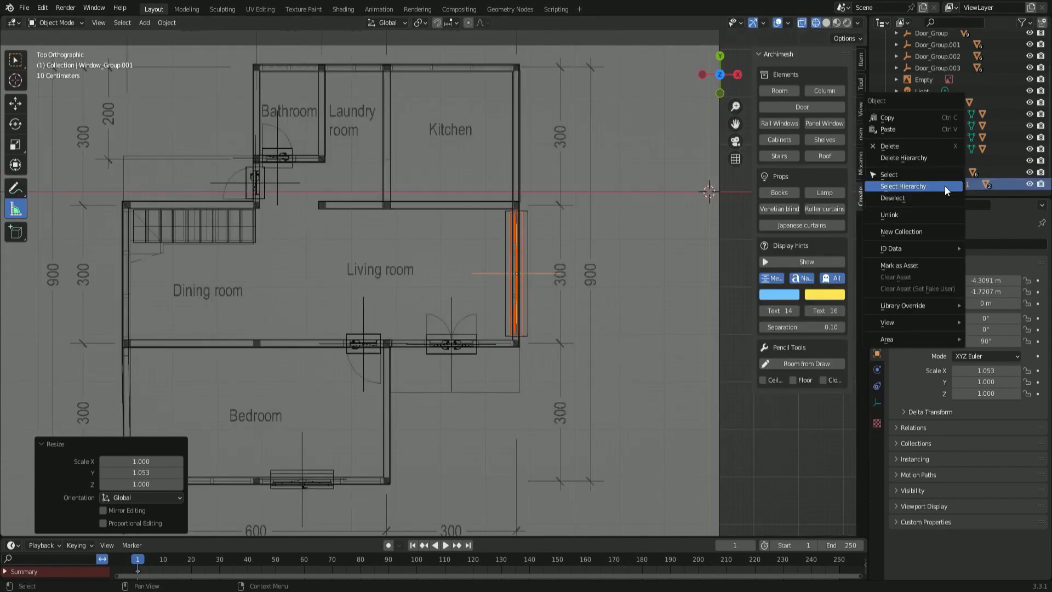
left_click(945, 186)
middle_click_drag(585, 304, 485, 176)
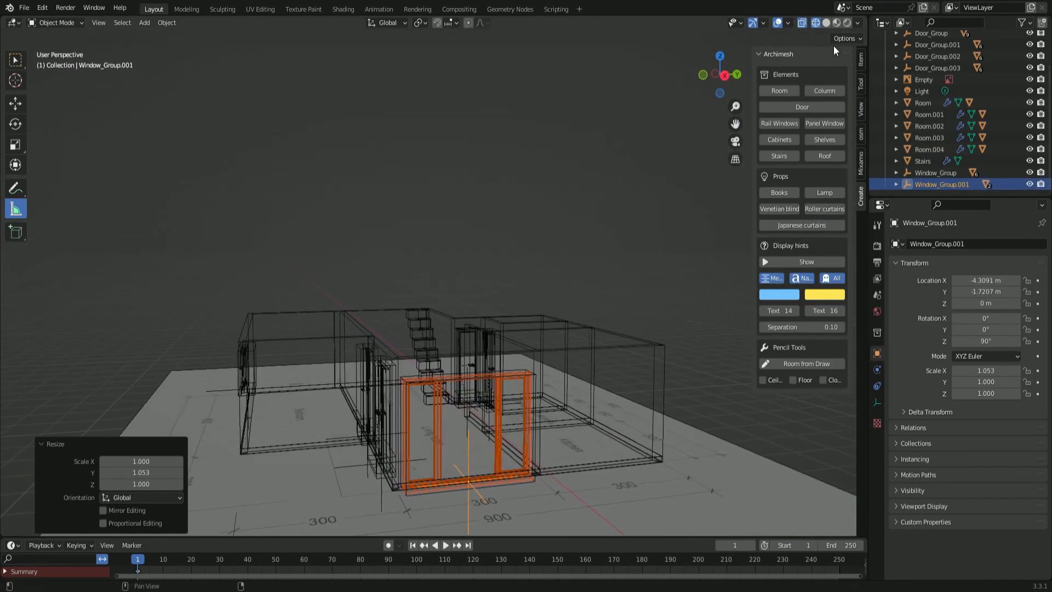
- Show the model in solid shading and cut the openings into the outer walls of Room with Auto Holes
left_click(826, 23)
left_click(584, 418)
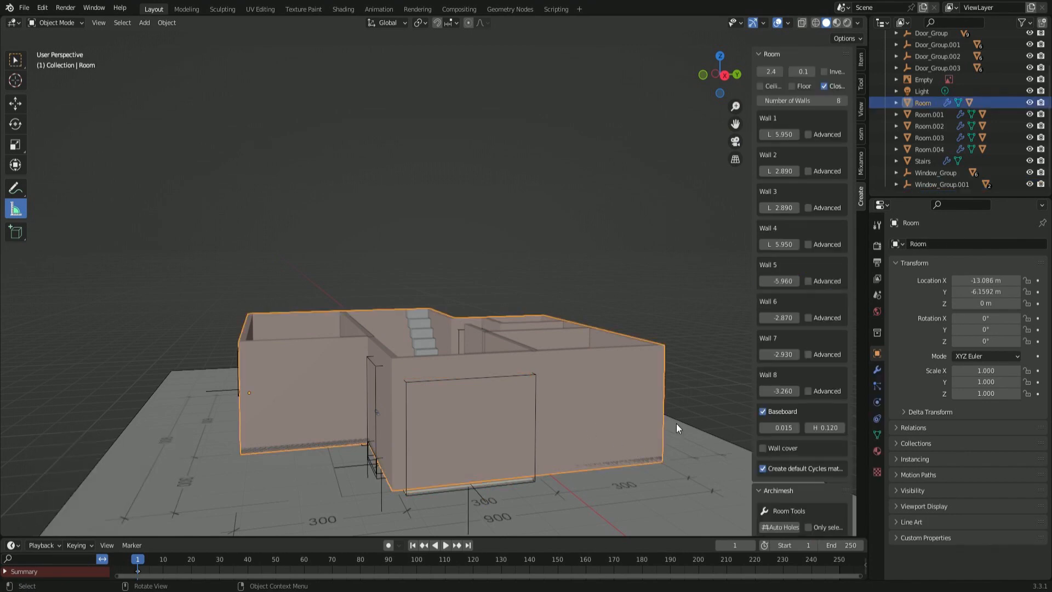
scroll(676, 423, "down", 2)
left_click(774, 504)
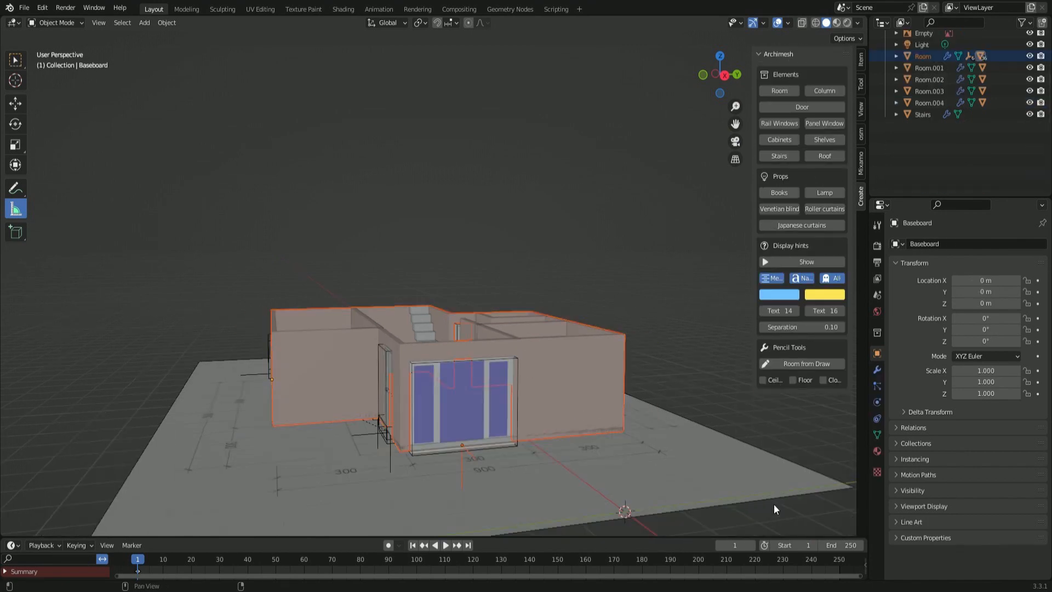
- Cut the door opening into the bathroom walls of Room.002 with Auto Holes
scroll(583, 462, "up", 5)
middle_click_drag(448, 399, 521, 263)
scroll(430, 396, "up", 4)
middle_click_drag(430, 396, 388, 385)
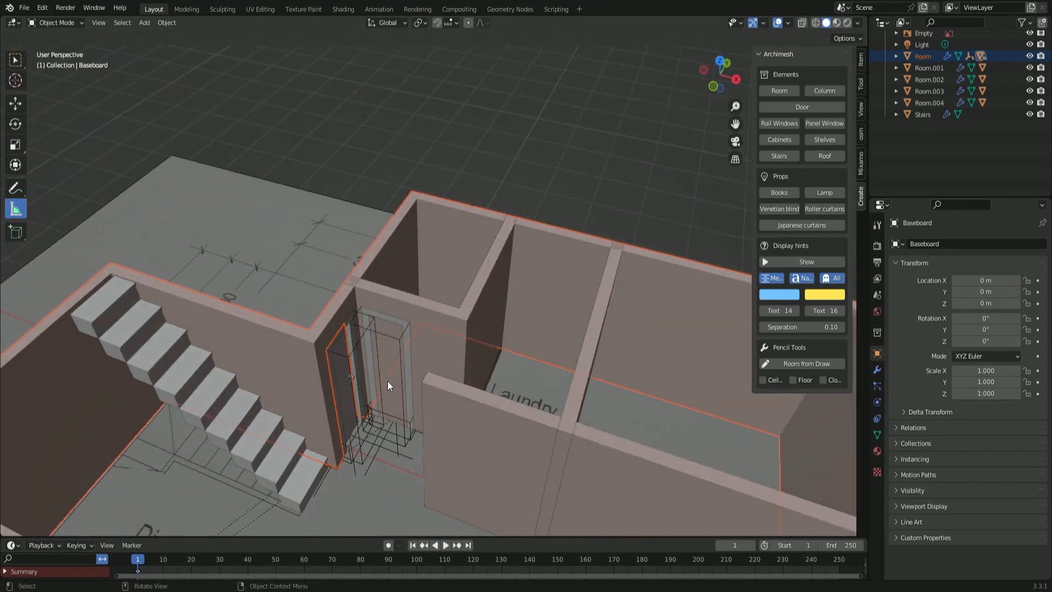
left_click(436, 344)
scroll(794, 459, "down", 5)
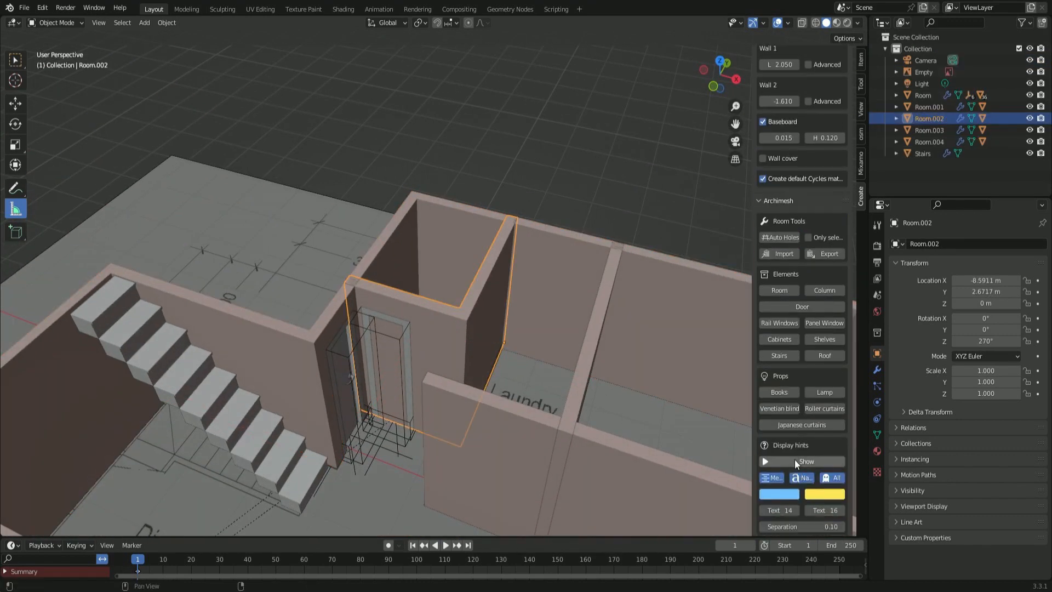
left_click(780, 238)
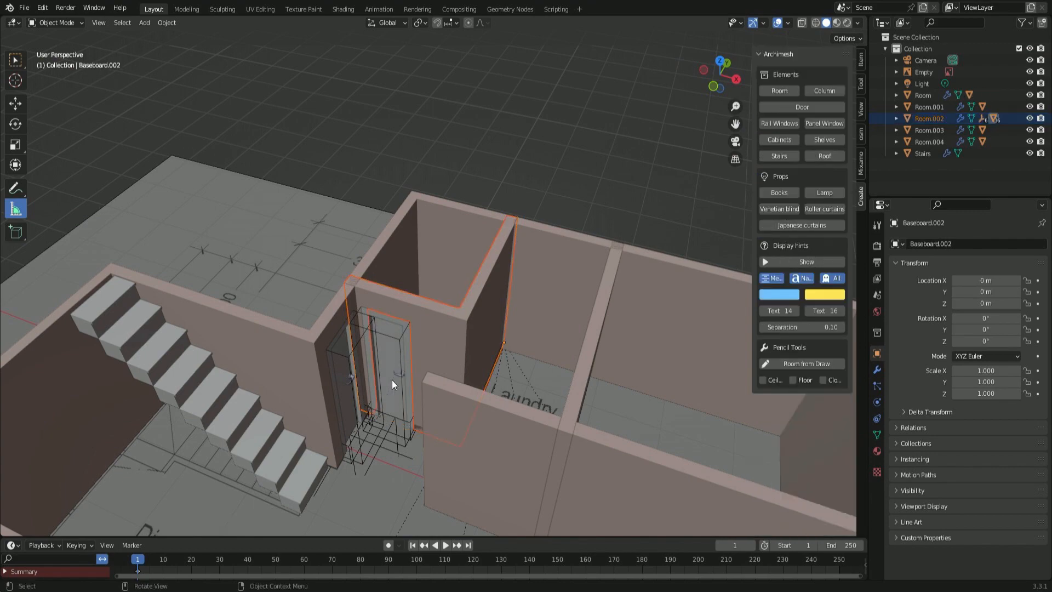
- Cut the door opening into Room.004, the wall between bedroom and living room, with Auto Holes
middle_click_drag(423, 409, 450, 441)
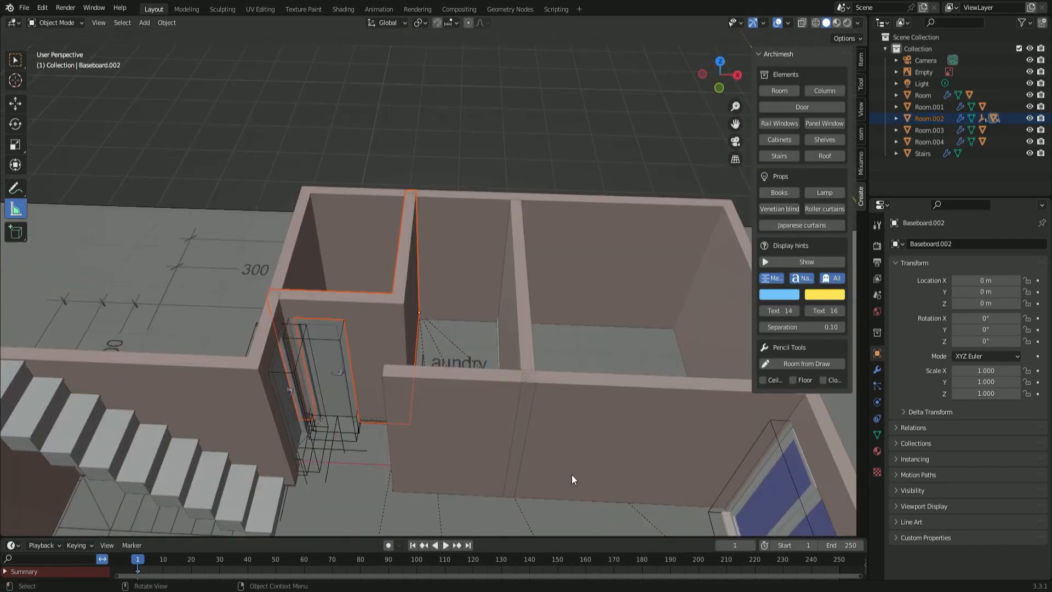
middle_click_drag(572, 480, 206, 436)
left_click(206, 436)
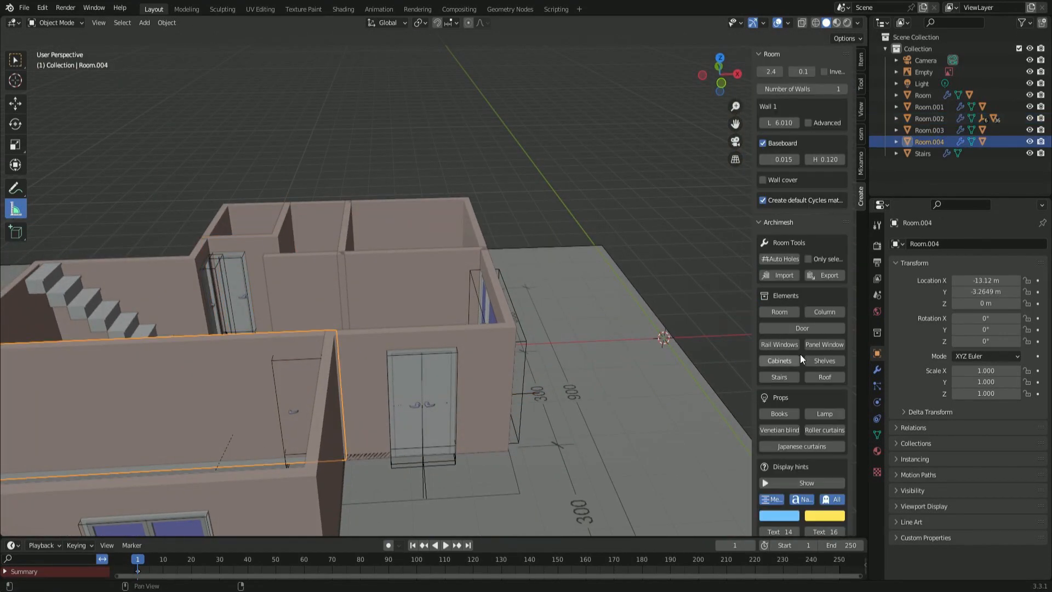
left_click(778, 259)
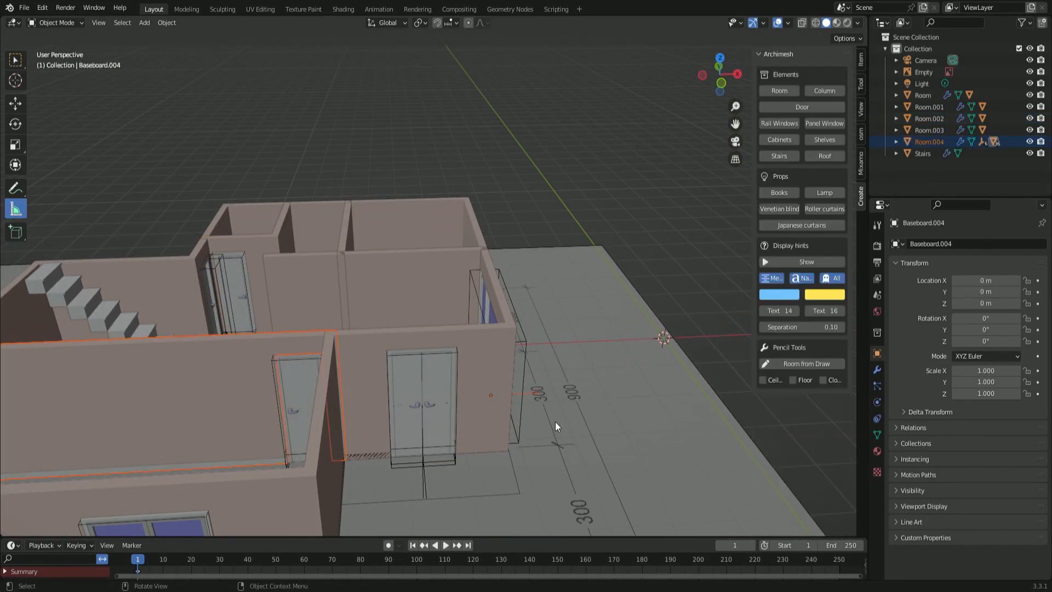
- Show the plan in wireframe and select Window_Group.001, followed by its Window object, in the living-room wall
middle_click_drag(557, 421, 544, 440)
key("KP_7")
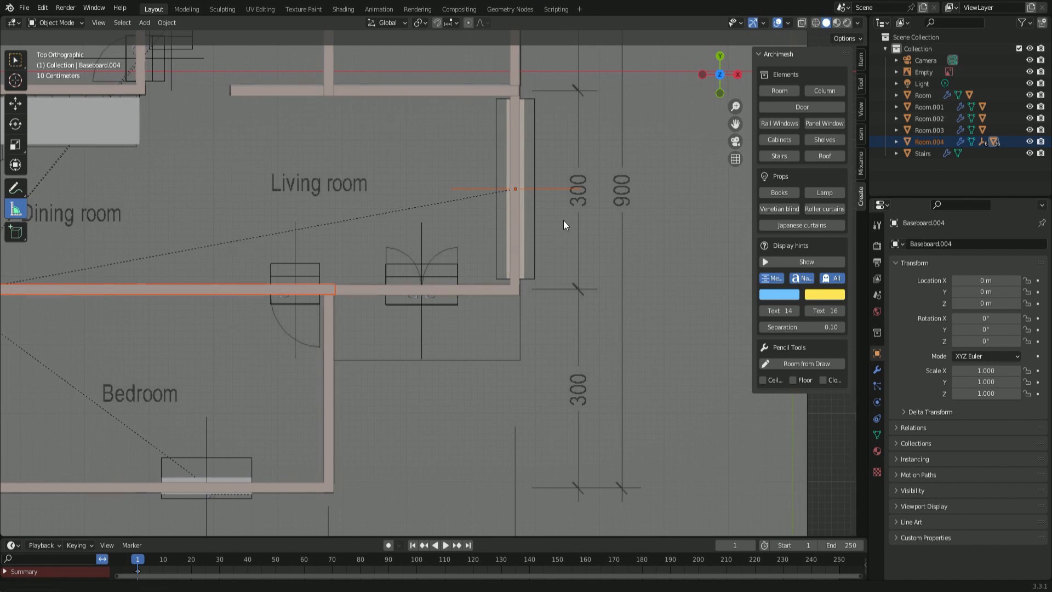
mouse_move(563, 221)
middle_mouse_down("shift")
mouse_move(603, 313)
mouse_move(598, 386)
middle_mouse_up("shift")
left_click(815, 24)
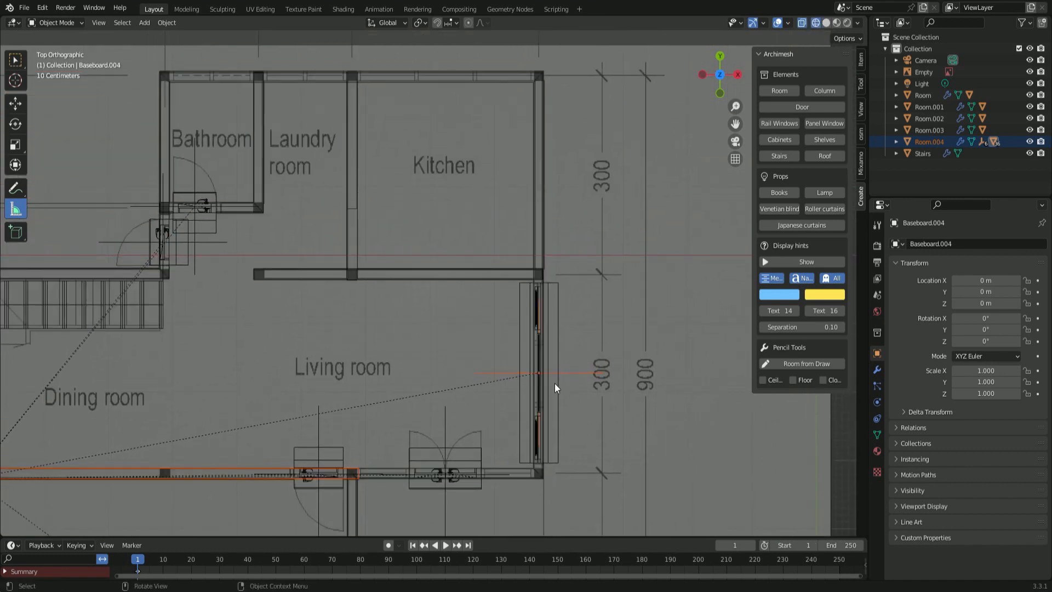
left_click(541, 373)
left_click(516, 372)
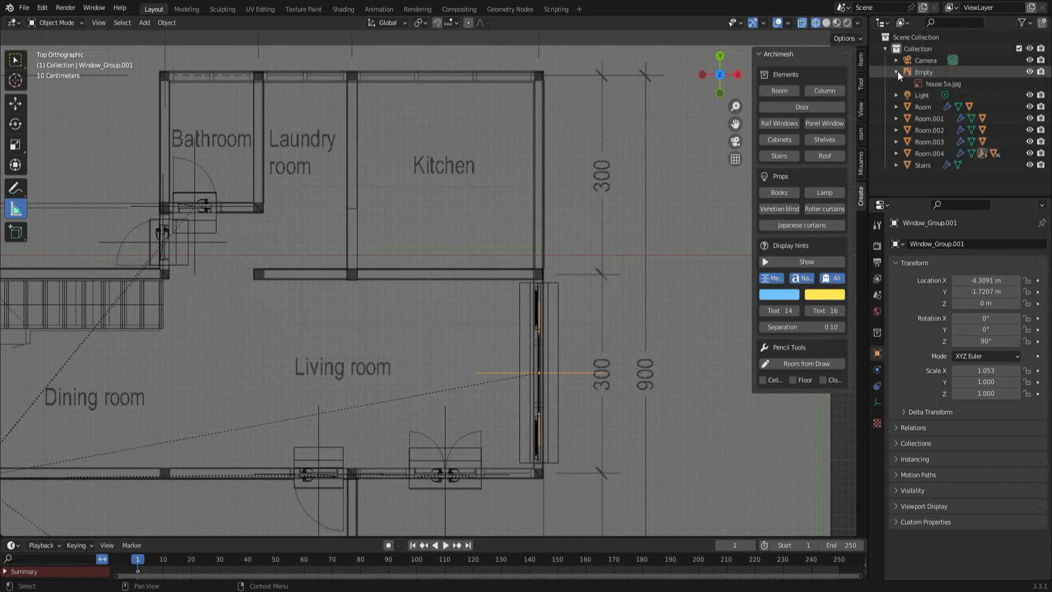
middle_click_drag(633, 300, 552, 188)
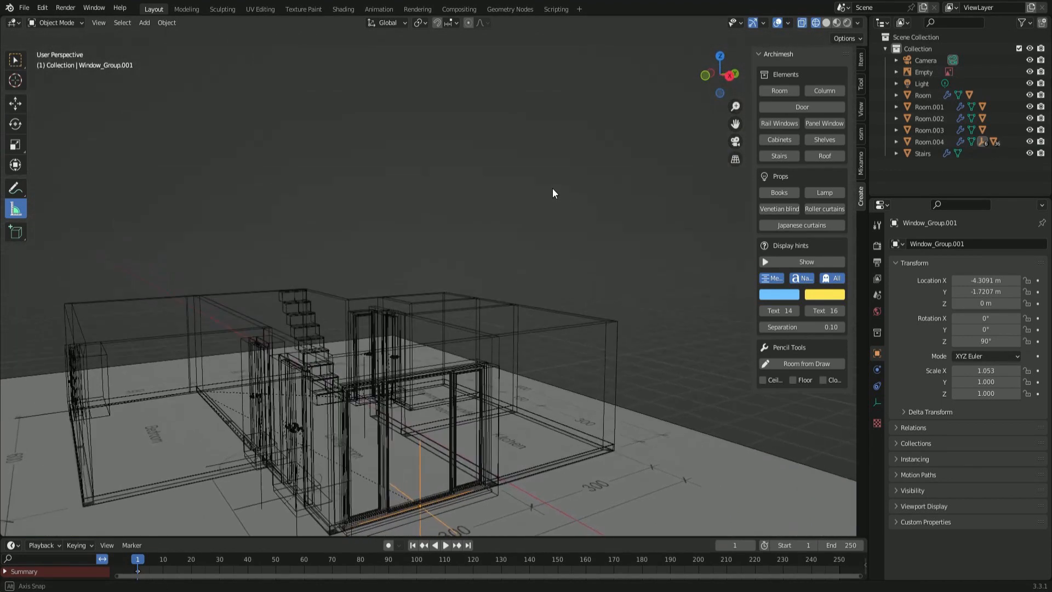
left_click(391, 507)
left_click(386, 504)
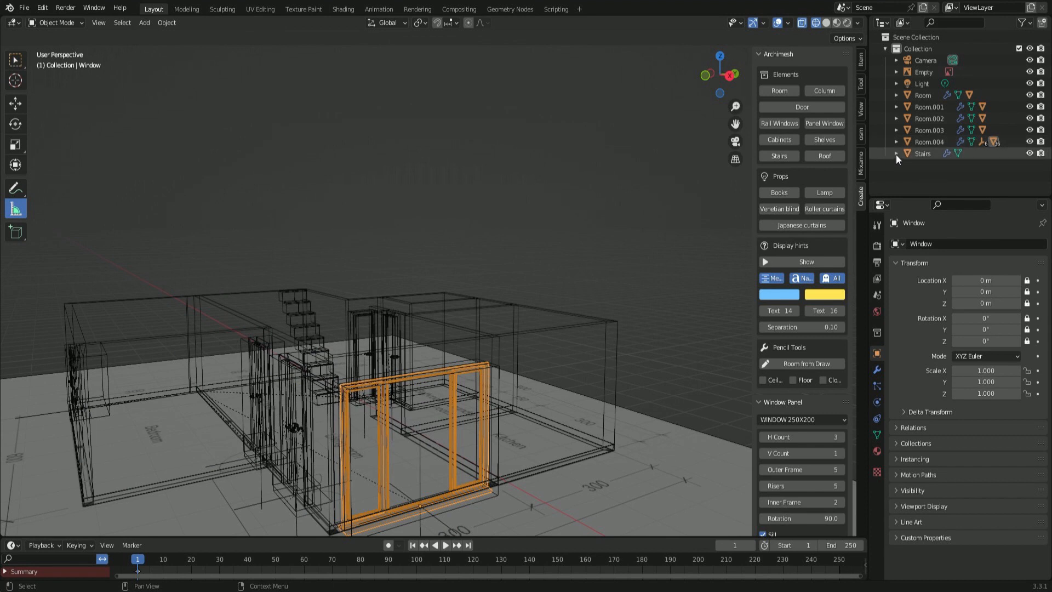
- Look through the outliner hierarchy of the camera and room objects for the panel window's group
left_click(896, 95)
left_click(896, 94)
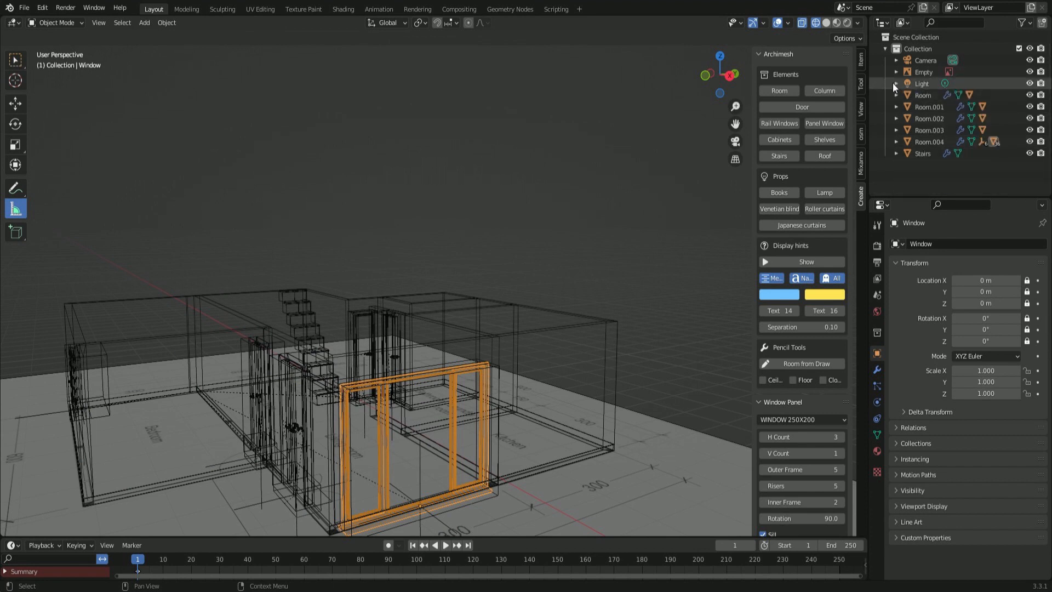
left_click(896, 61)
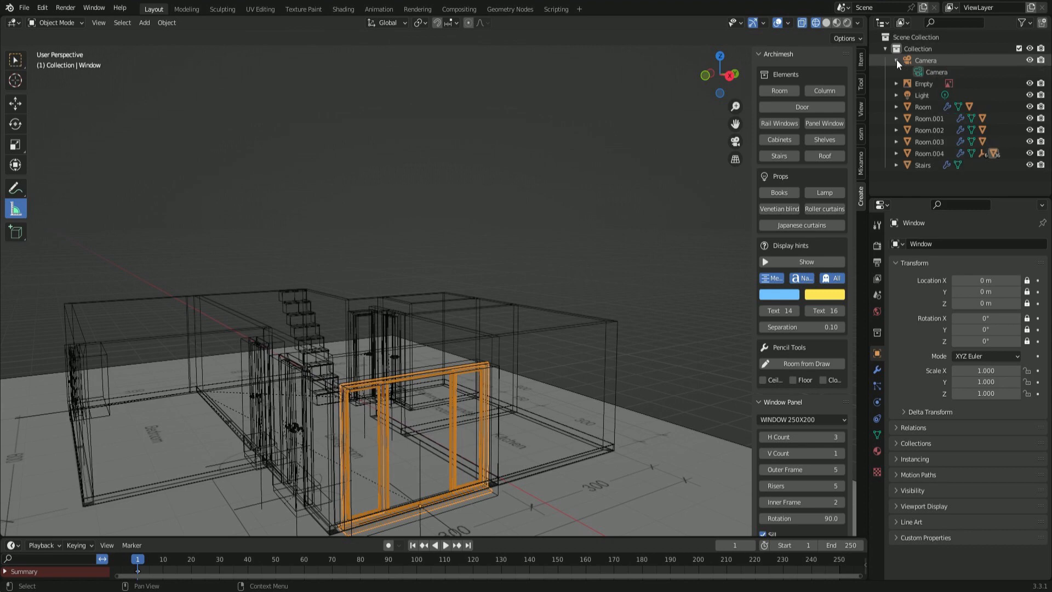
left_click(896, 61)
left_click(897, 95)
left_click(897, 95)
left_click(896, 107)
left_click(897, 107)
left_click(895, 118)
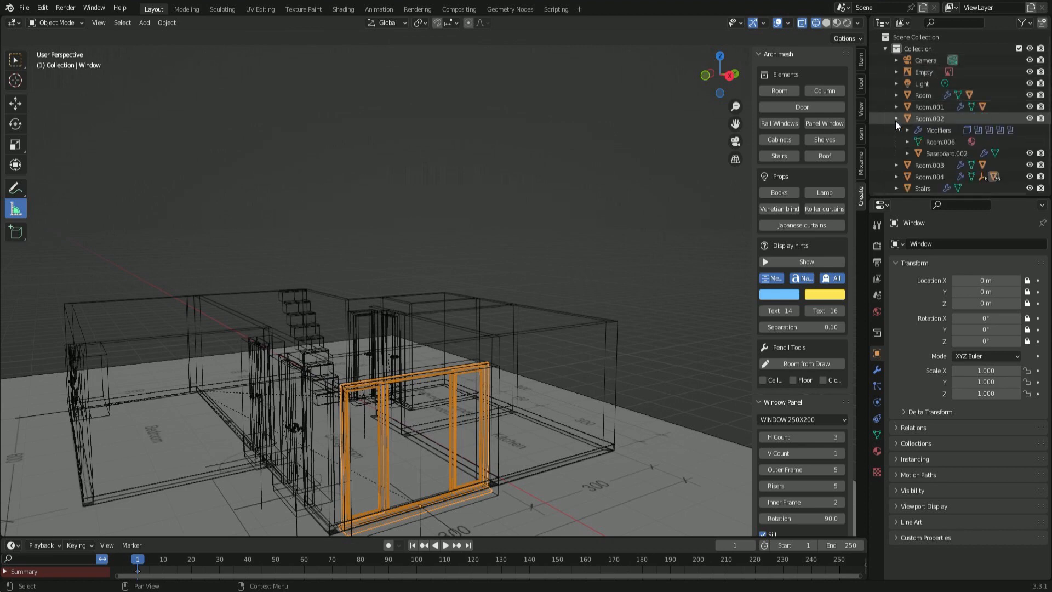
left_click(895, 120)
left_click(897, 130)
left_click(897, 130)
left_click(896, 143)
scroll(896, 142, "down", 3)
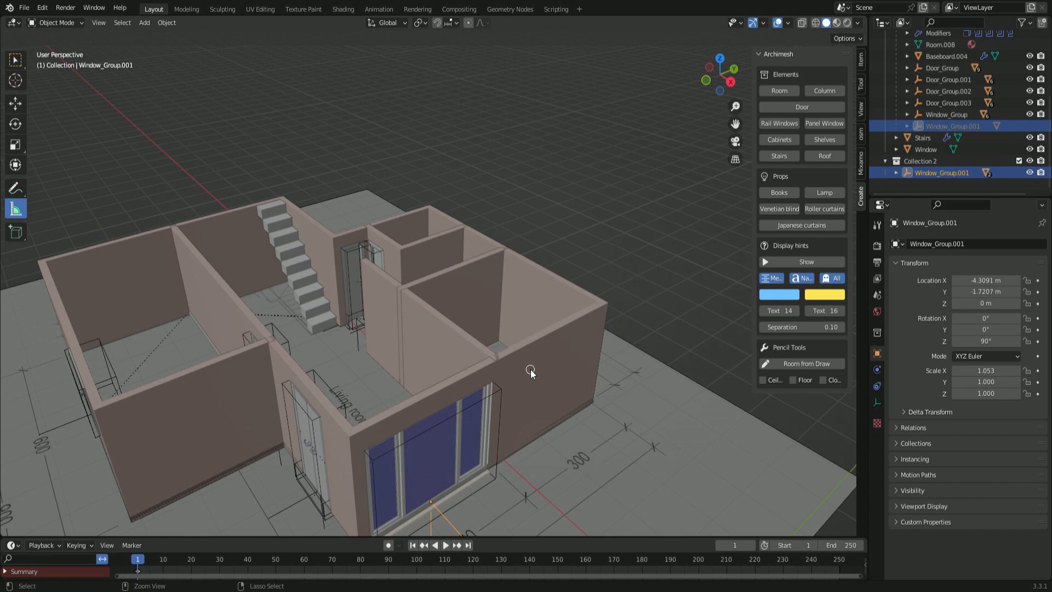
- Undo the last changes to Window_Group.001 in the collection hierarchy
key("ctrl+z")
key("ctrl+z")
key("ctrl+z")
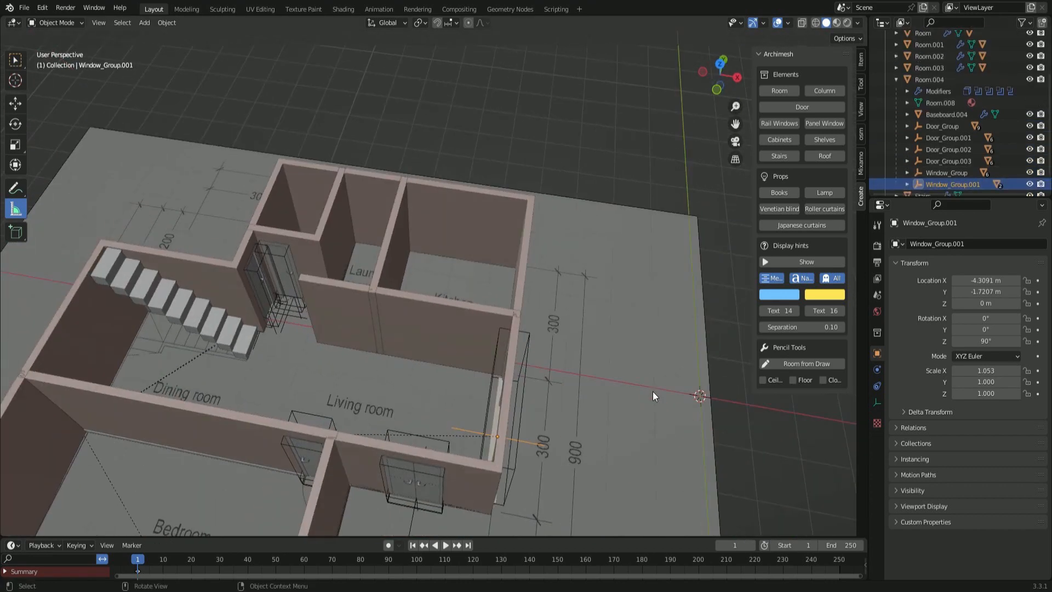
- Select the living-room panel window and examine its Window Panel settings
scroll(653, 391, "down", 4)
middle_click_drag(581, 381, 449, 390)
left_click(450, 392)
scroll(814, 393, "down", 3)
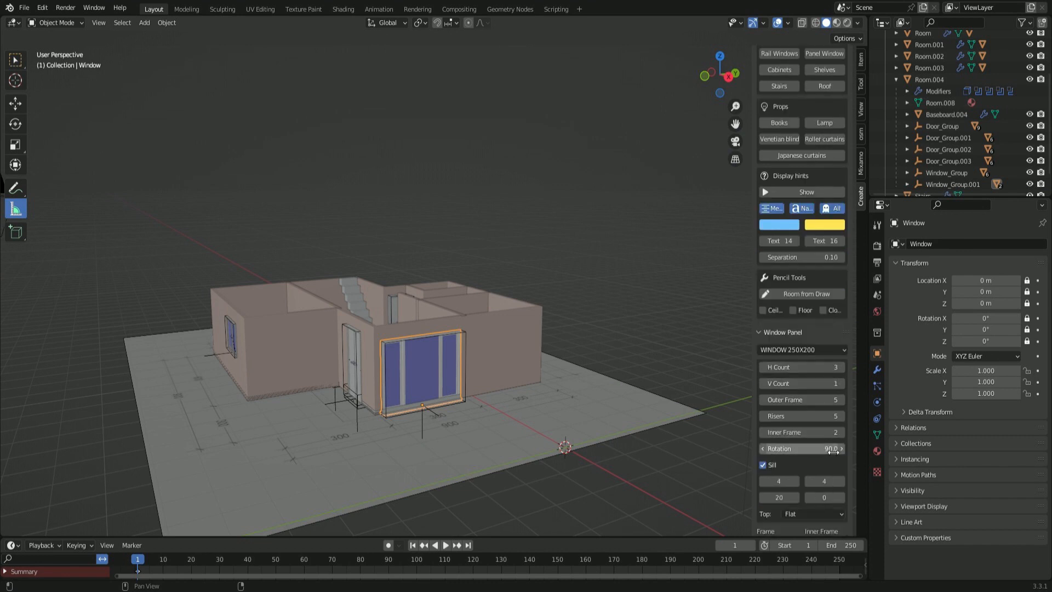
scroll(832, 448, "down", 2)
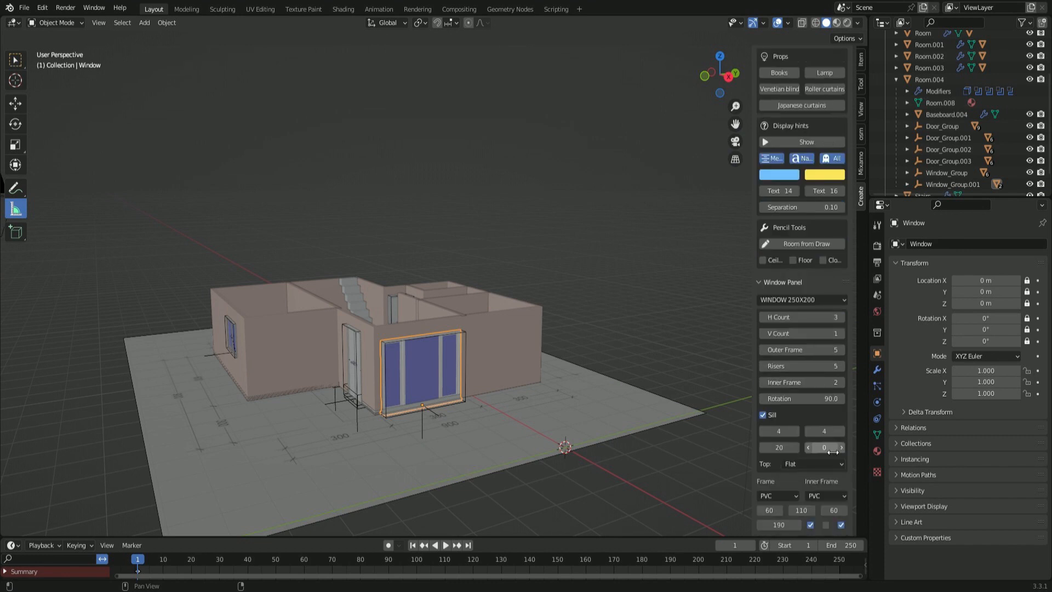
middle_click_drag(664, 459, 726, 468)
- Add another panel window and apply the DOOR 80X250 preset to it
scroll(820, 233, "up", 5)
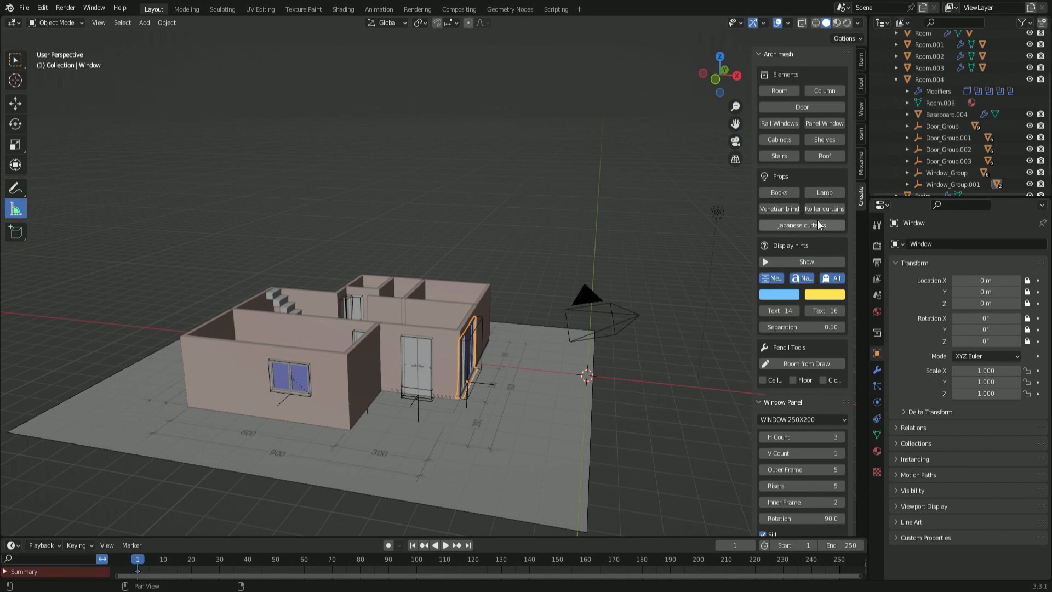
left_click(817, 122)
middle_click_drag(674, 351, 626, 360)
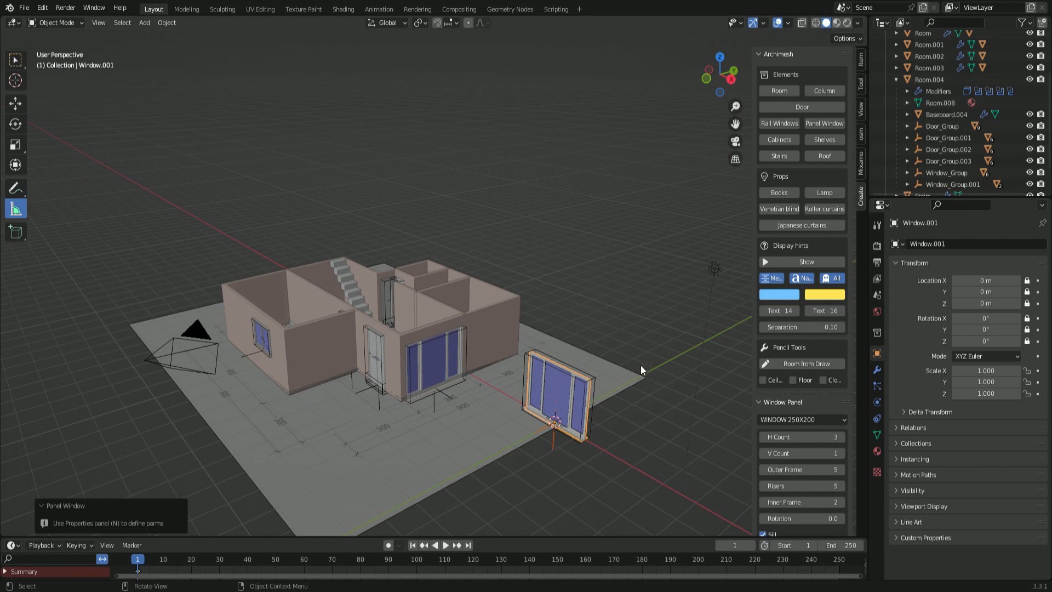
scroll(784, 386, "down", 1)
left_click(802, 395)
left_click(824, 486)
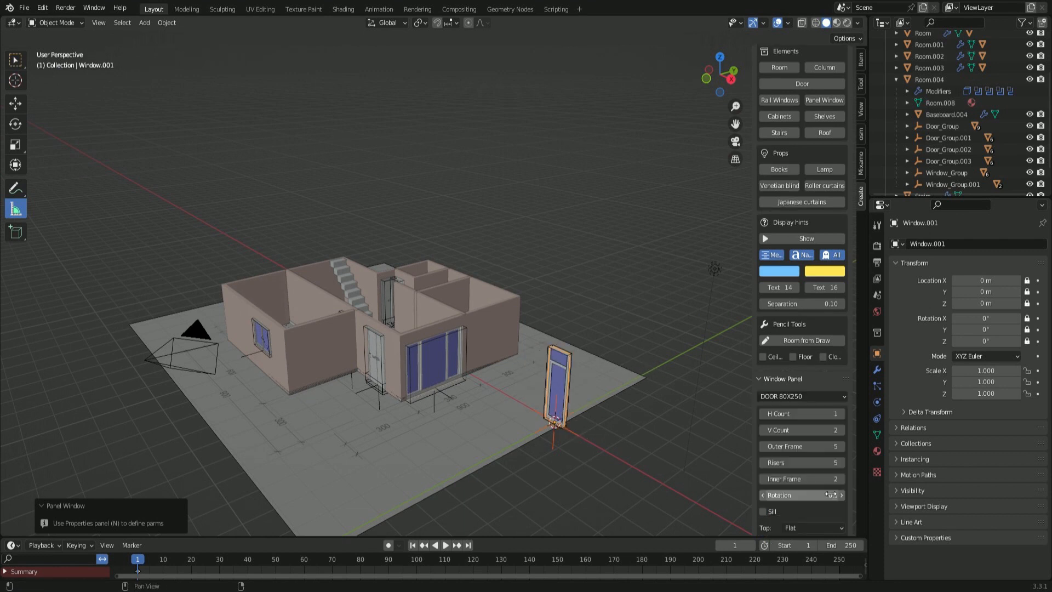
- Try the DOOR 80X230 preset on the new panel window, return it to DOOR 80X250 and set H Count to 3
left_click(806, 396)
left_click(798, 499)
left_click(791, 400)
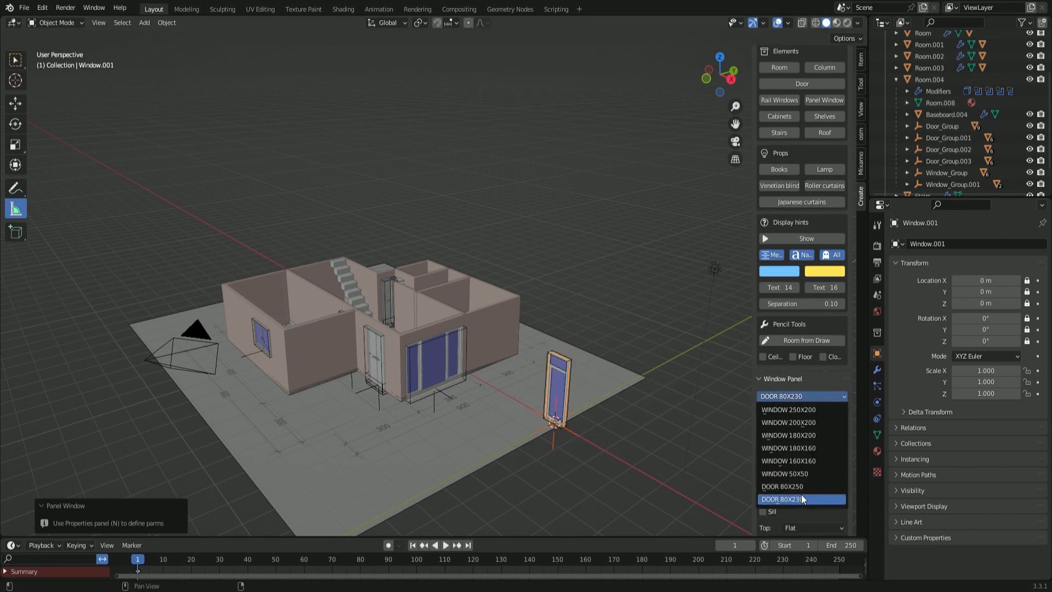
left_click(804, 487)
left_click_drag(812, 420, 834, 423)
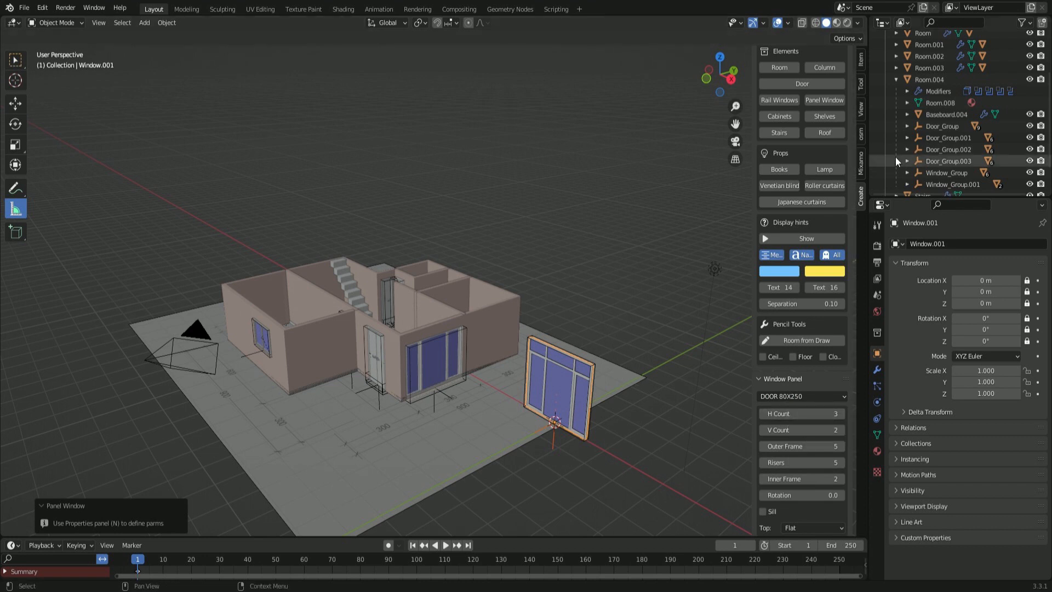
- Move the new panel window group about -13.07 m along X and -1.74 m along Y onto the dining room's outer wall
scroll(899, 154, "down", 3)
left_click(936, 173)
key("KP_7")
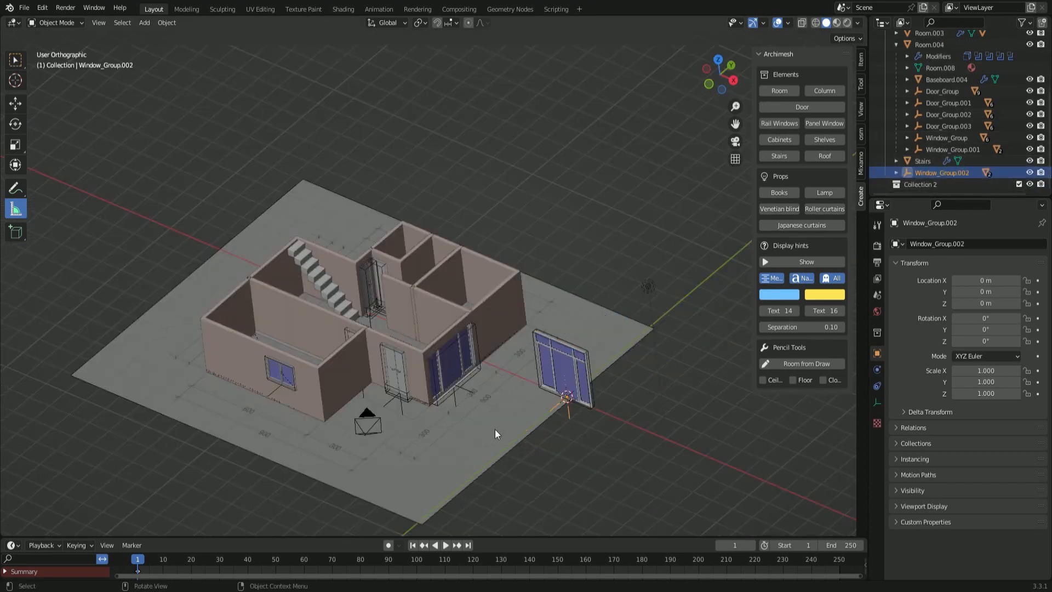
key("g")
key("x")
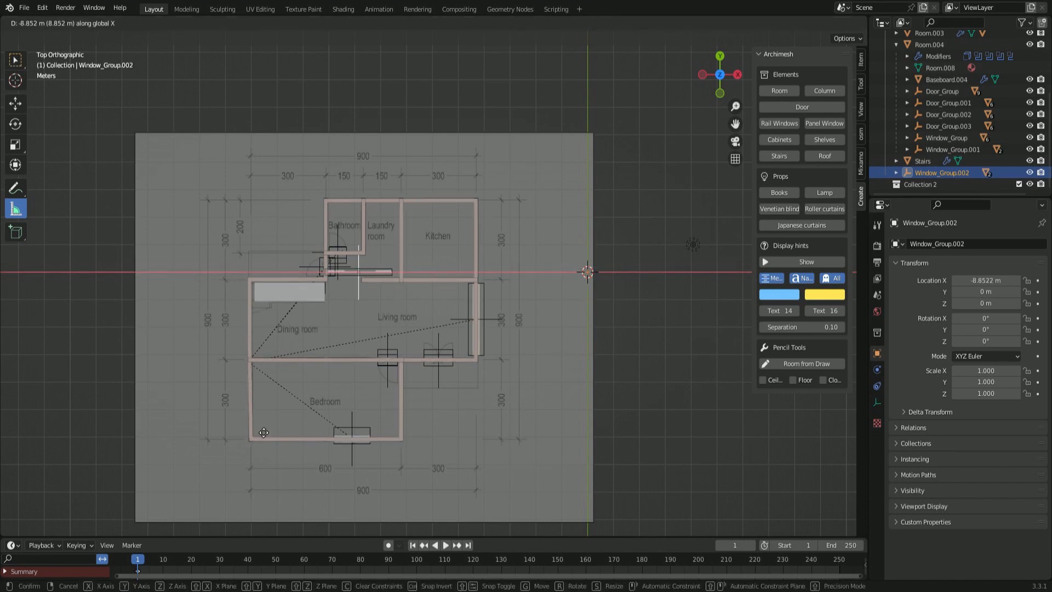
left_click(159, 444)
key("g")
key("y")
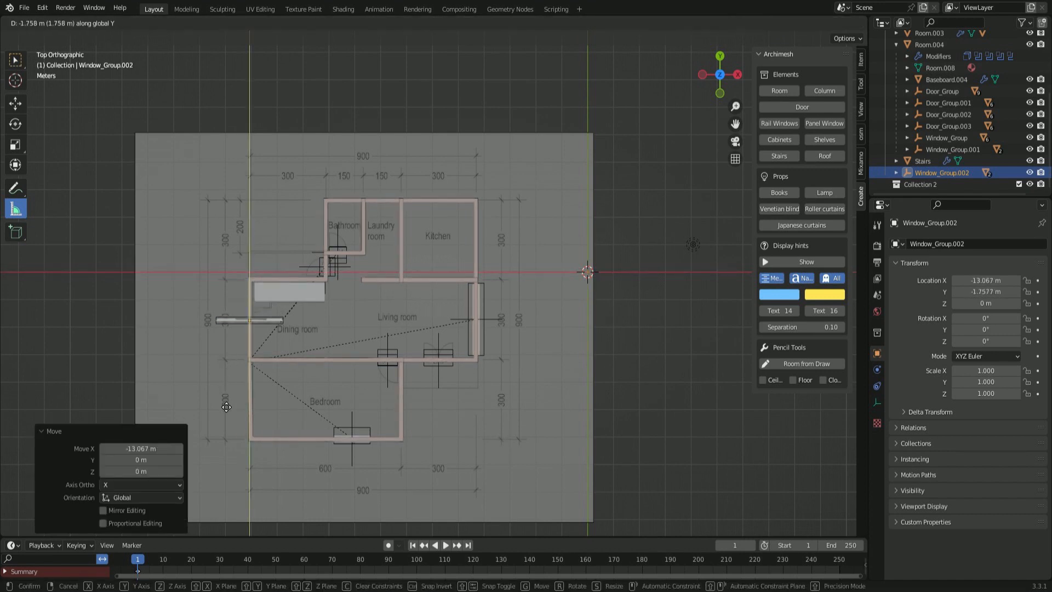
left_click(224, 406)
- Rotate the dining-room panel window group 90° around Z to align it with the wall
key("r")
key("z")
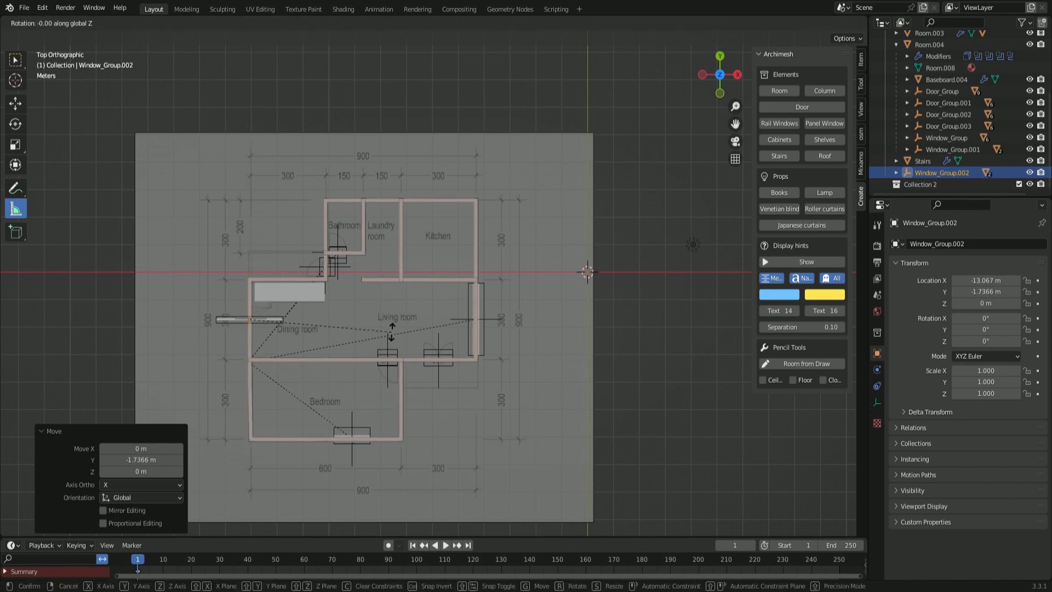
key("Return")
- In wireframe view, scale the dining-room window by about 1.015 along Y and shift it slightly along X into the wall
left_click(816, 23)
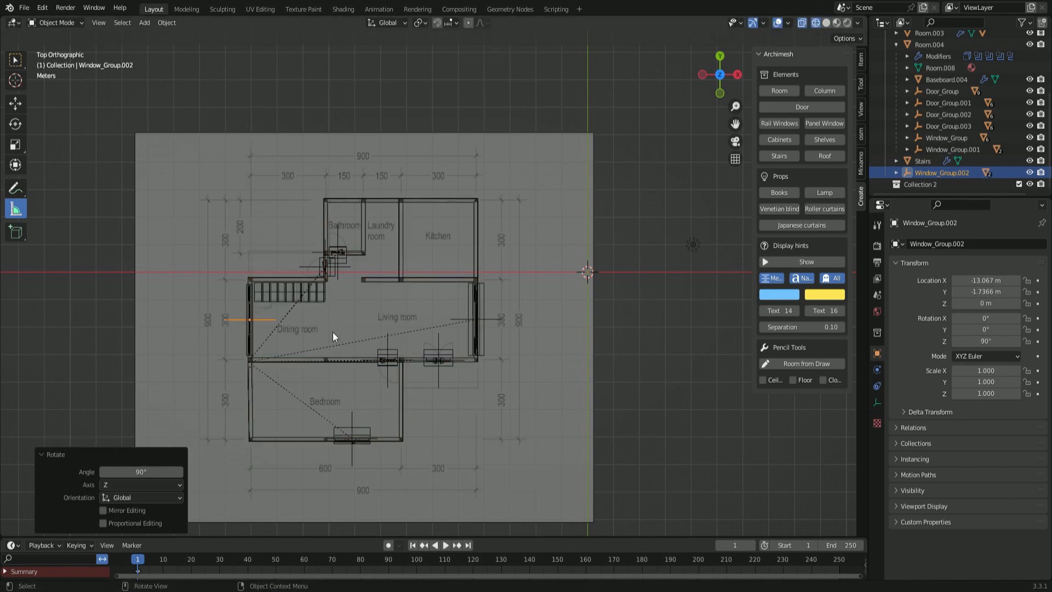
scroll(262, 315, "up", 3)
scroll(169, 308, "up", 6)
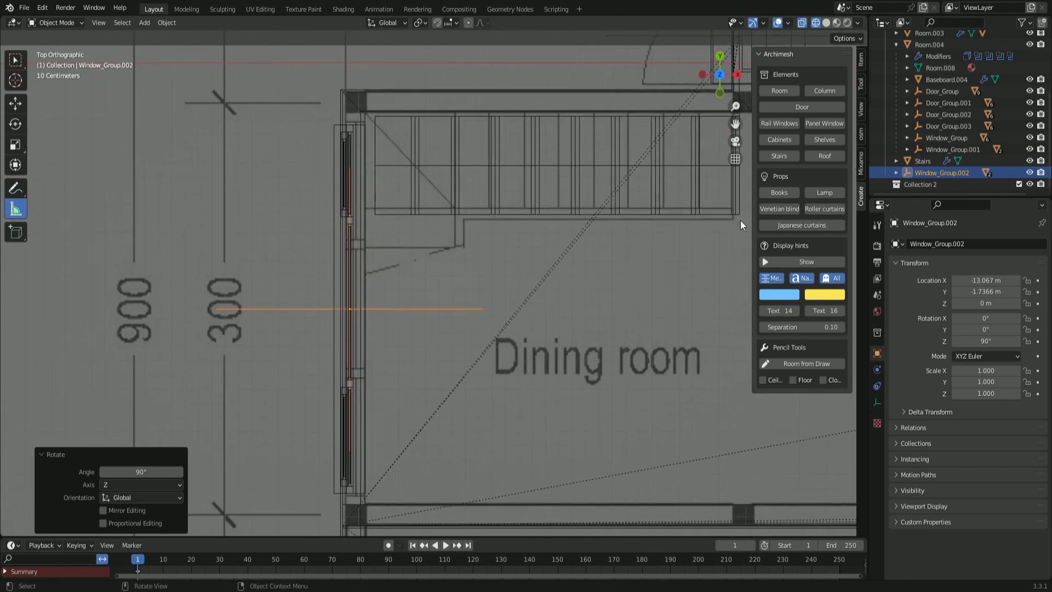
key("s")
key("y")
left_click(638, 311)
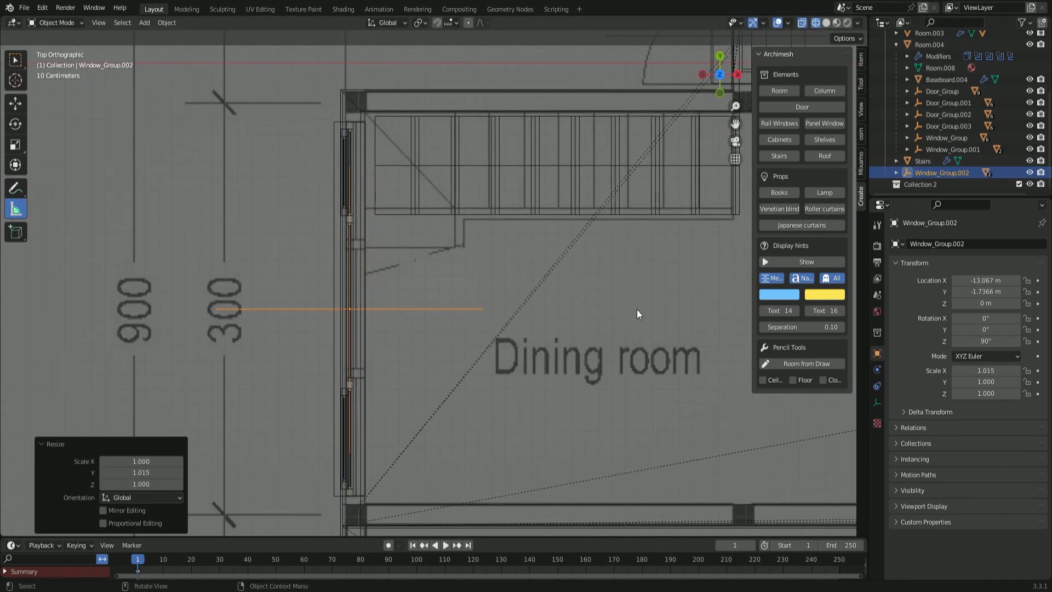
key("g")
key("x")
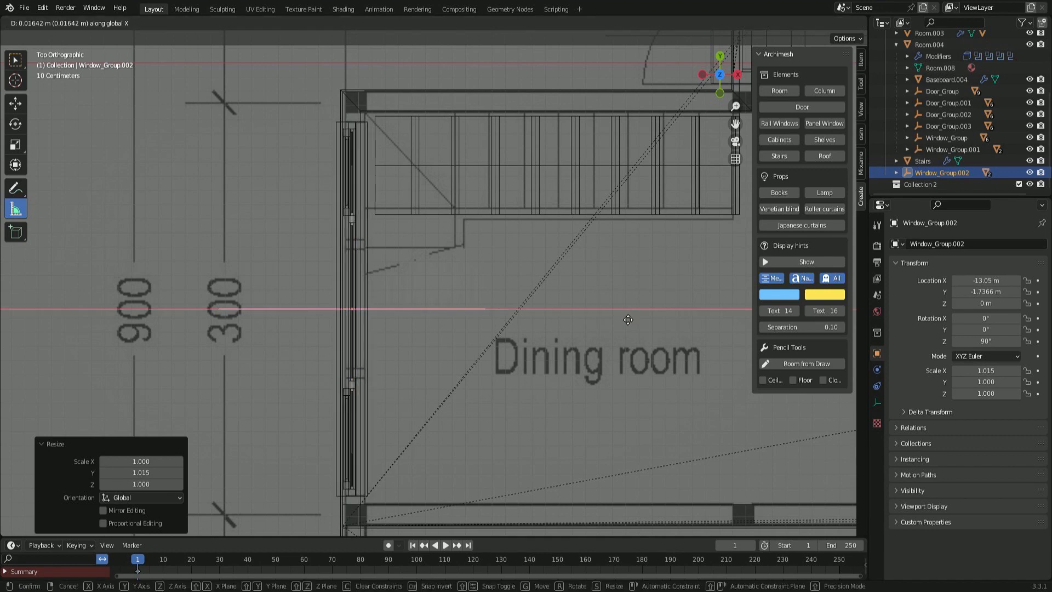
left_click(626, 329)
- Select the bedroom window's frame and widen it to nearly half the length of the bedroom's outer wall
scroll(614, 341, "down", 3)
middle_click_drag(631, 361, 432, 156, "shift")
scroll(433, 159, "up", 1)
left_click(468, 346)
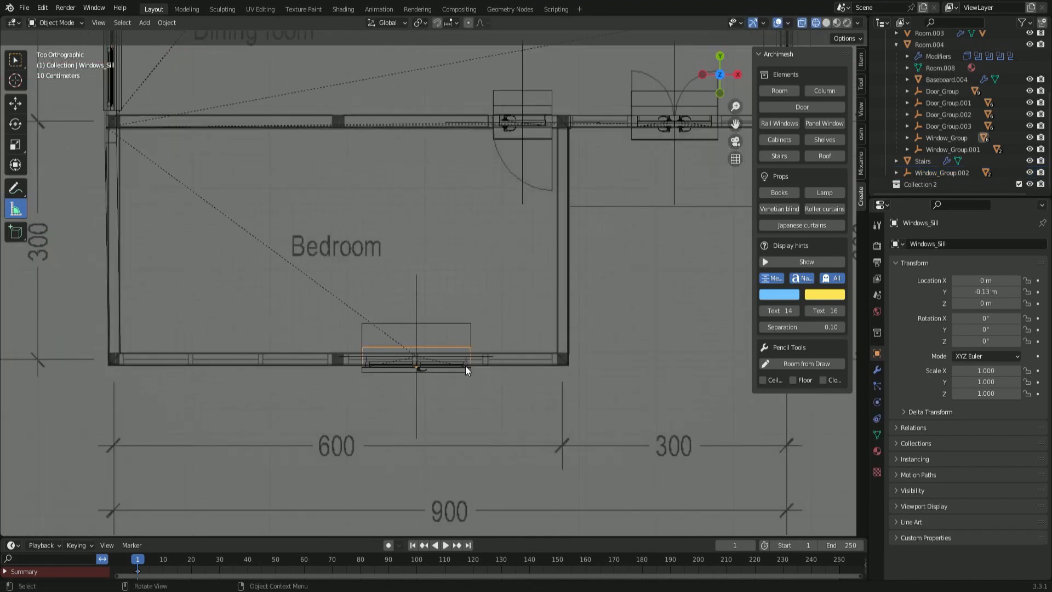
left_click(466, 366)
left_click(465, 366)
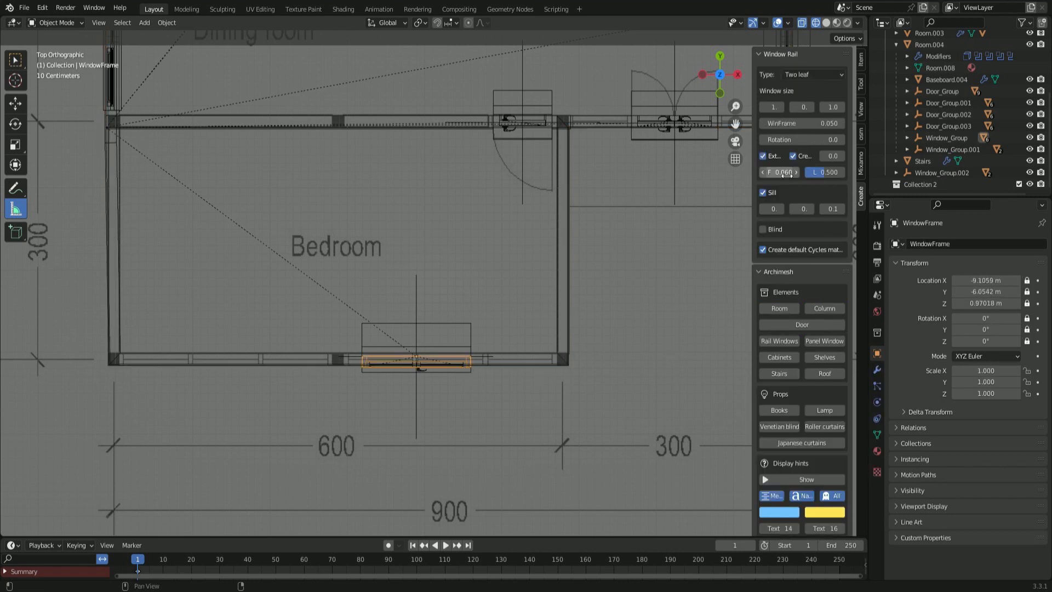
left_click_drag(781, 107, 812, 113)
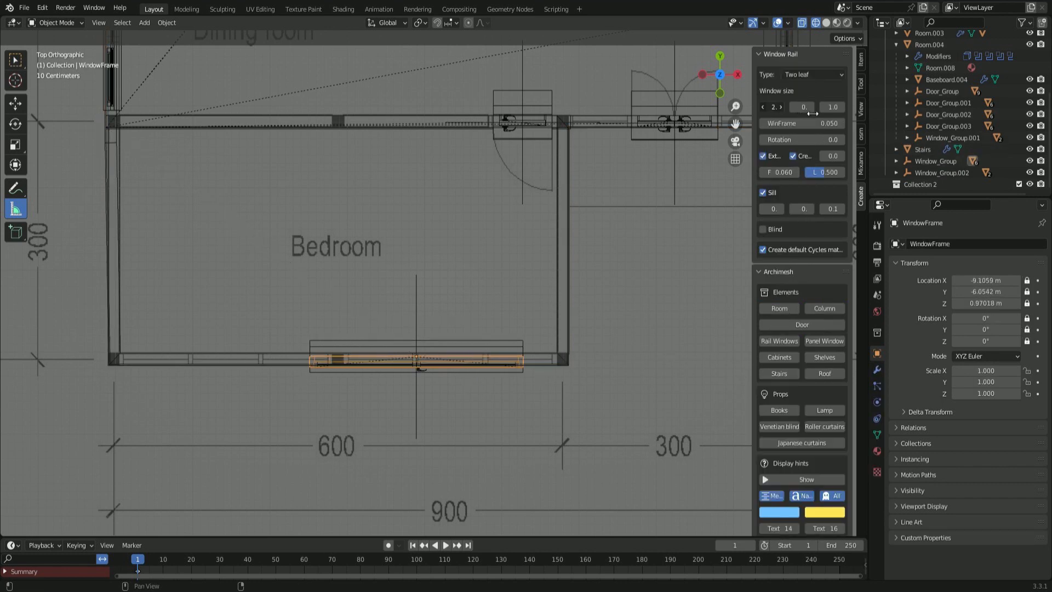
- Move the bedroom Window_Group about 0.43 m along X and scale it to about 0.958 along X
left_click(918, 159)
key("g")
key("x")
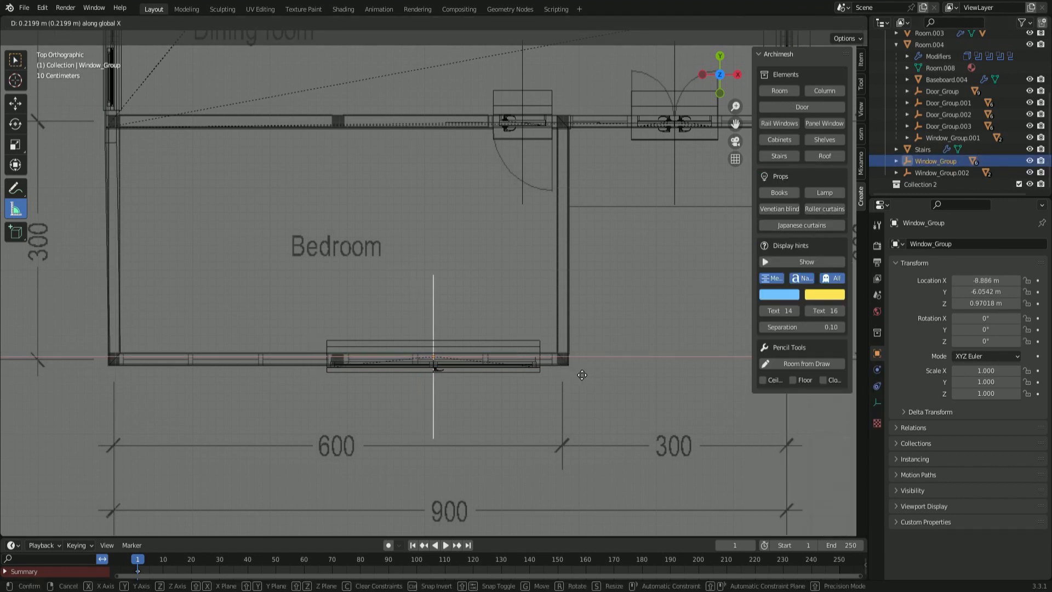
left_click(598, 378)
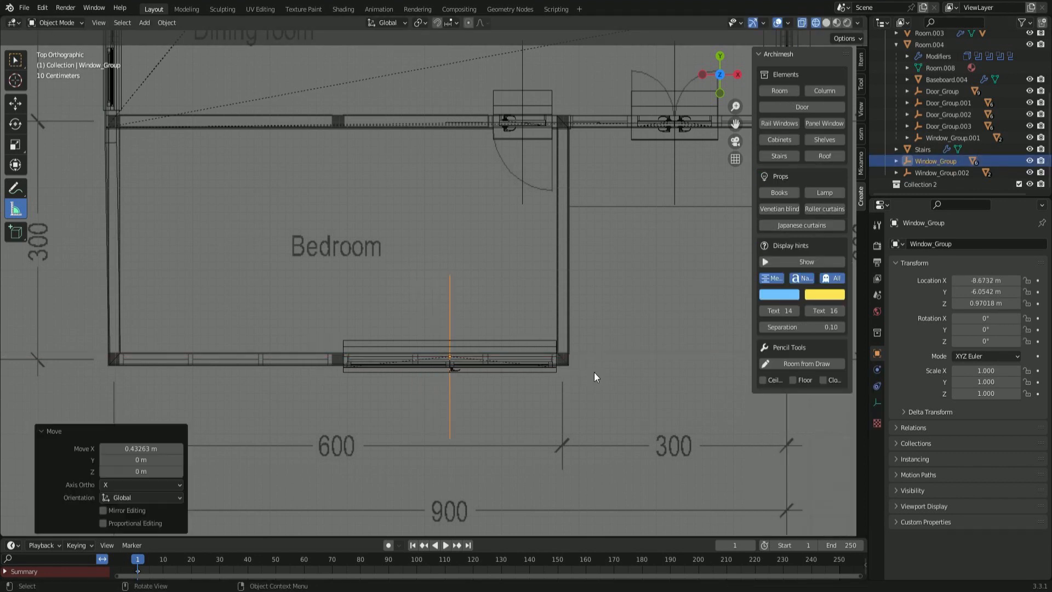
key("s")
key("x")
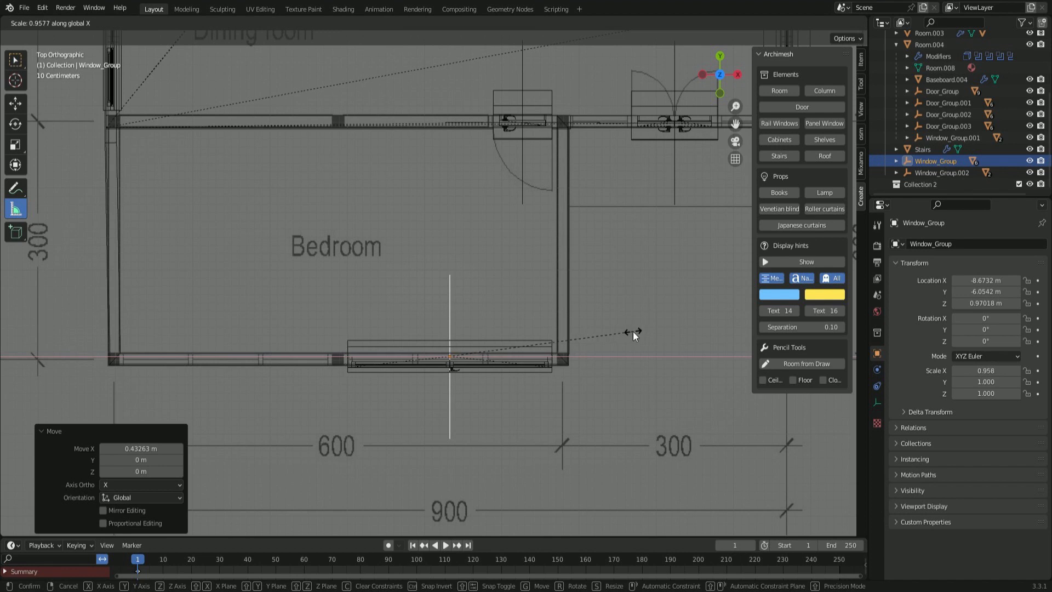
left_click(633, 331)
- Duplicate the bedroom Window_Group by selecting its whole hierarchy, then copying and pasting it
left_click(945, 162)
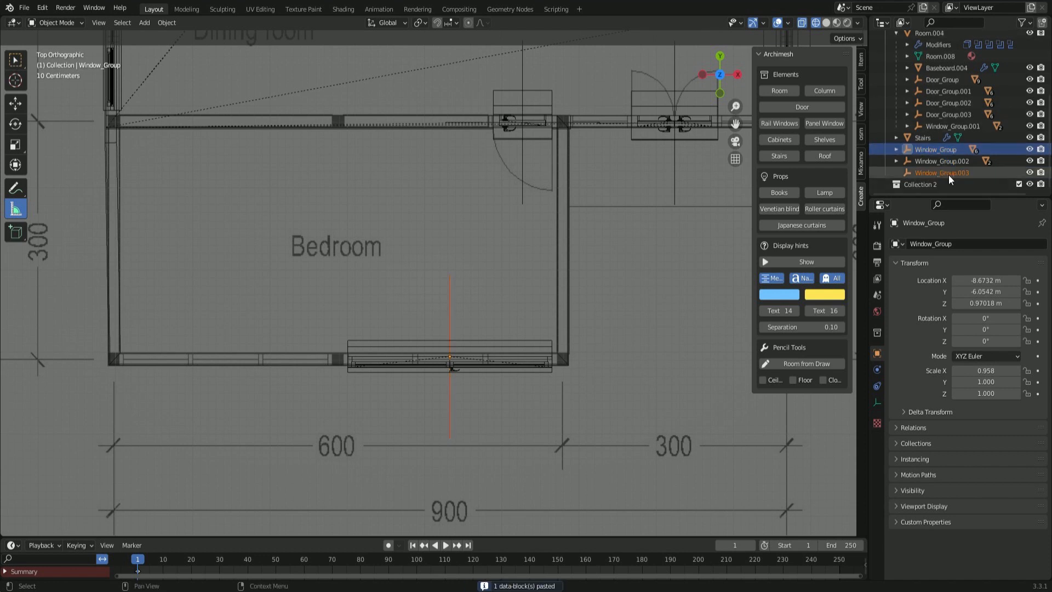
right_click(949, 165)
left_click(949, 166)
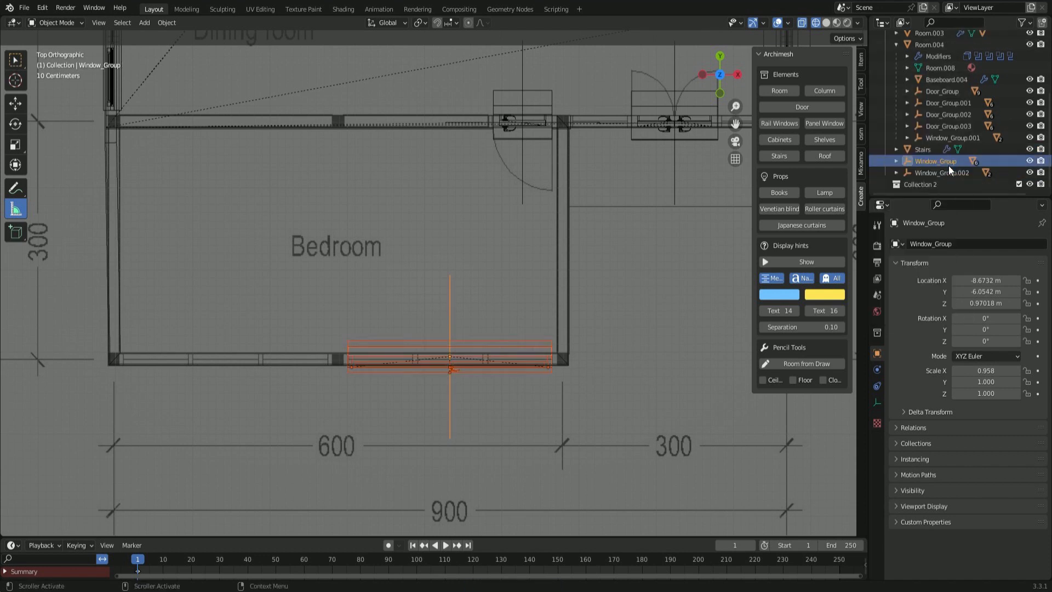
right_click(948, 165)
left_click(934, 97)
right_click(939, 164)
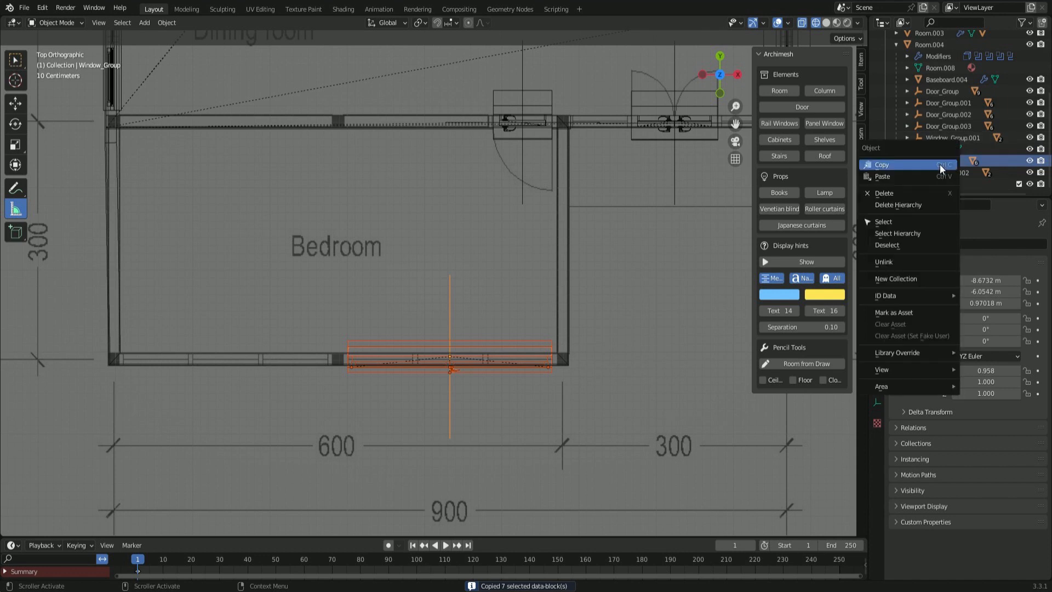
left_click(934, 177)
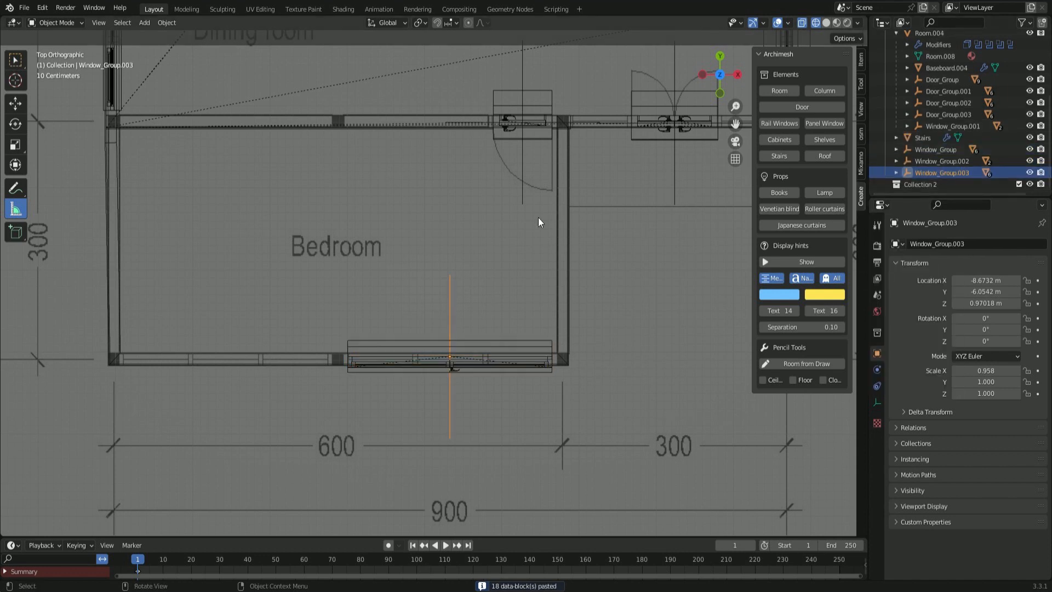
- Move the copied bedroom window about -2.9 m along X to the other half of the same wall
key("g")
key("x")
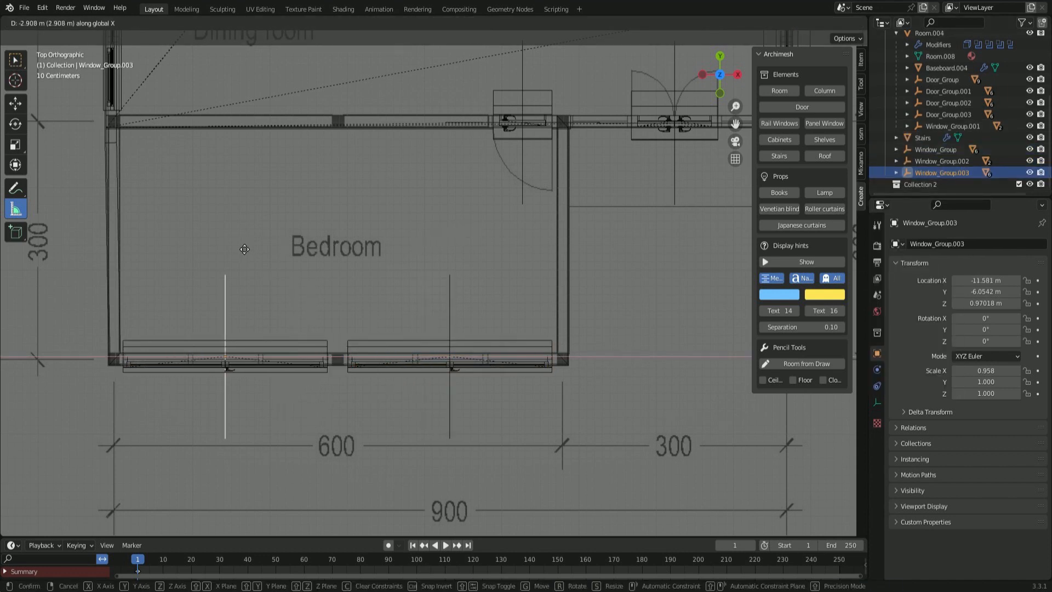
left_click(244, 250)
- Find the door beside the stairs in the plan and expand its group, Door_Group.001, in the hierarchy
scroll(364, 267, "down", 3)
middle_click_drag(588, 237, 520, 358, "shift")
scroll(519, 363, "up", 2)
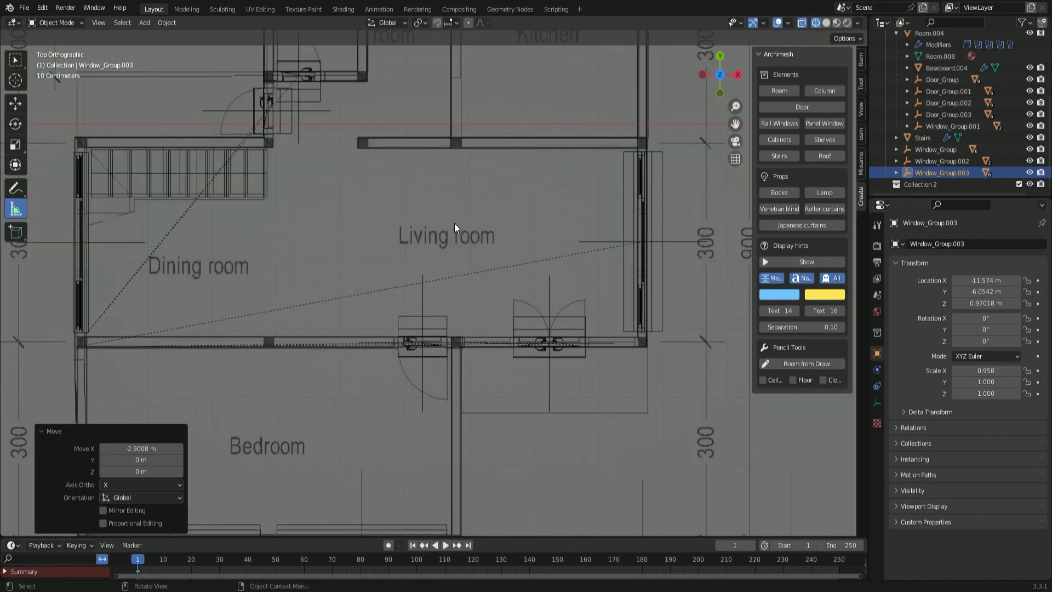
middle_click_drag(454, 223, 477, 391, "shift")
scroll(368, 338, "up", 2)
middle_click_drag(290, 308, 411, 327, "shift")
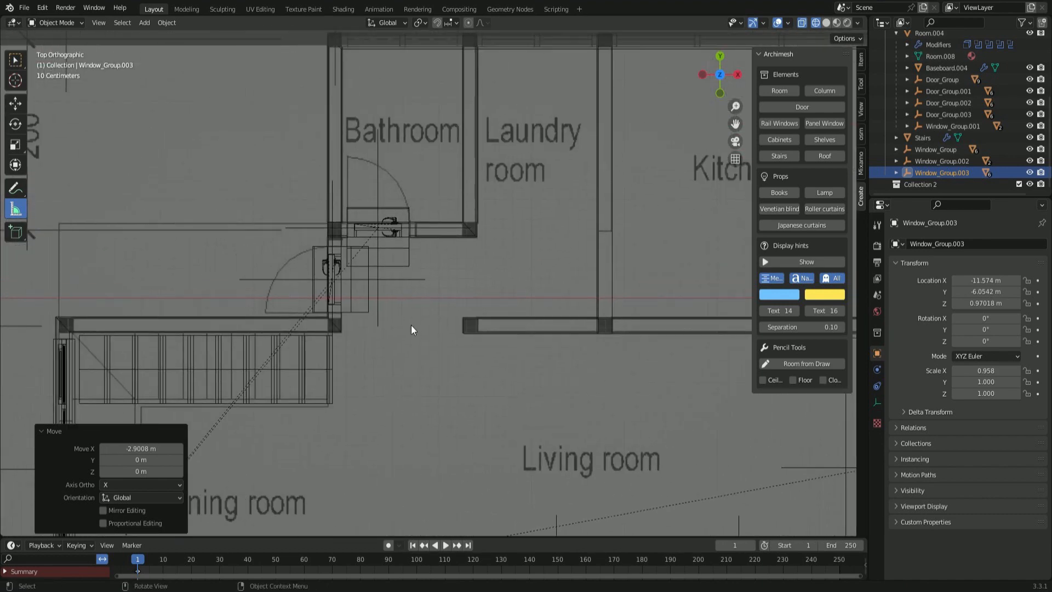
scroll(410, 323, "up", 2)
left_click(396, 220)
left_click(379, 197)
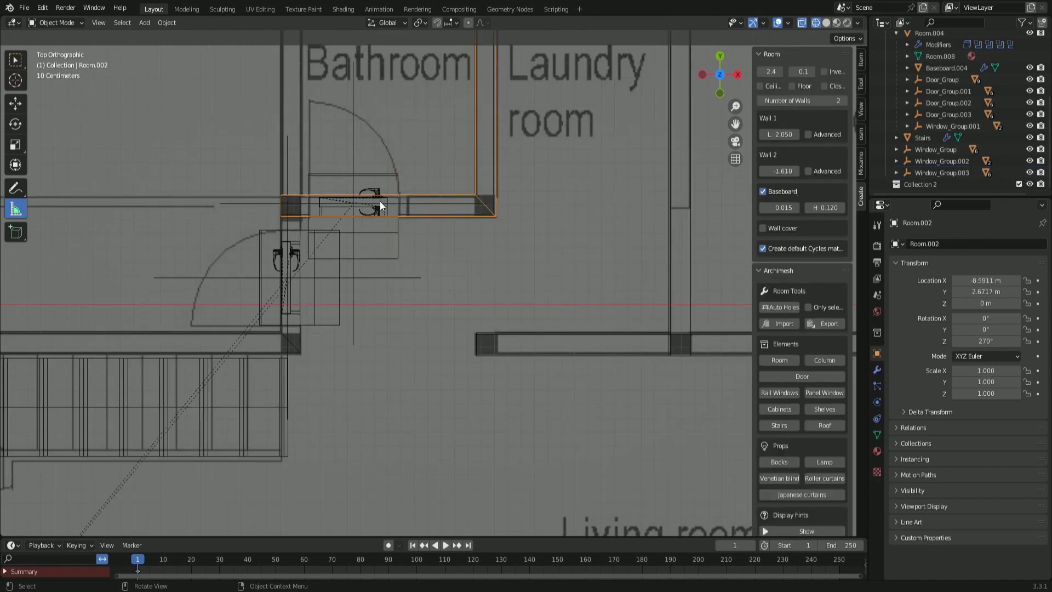
scroll(965, 129, "up", 4)
left_click(961, 140)
scroll(955, 160, "up", 1)
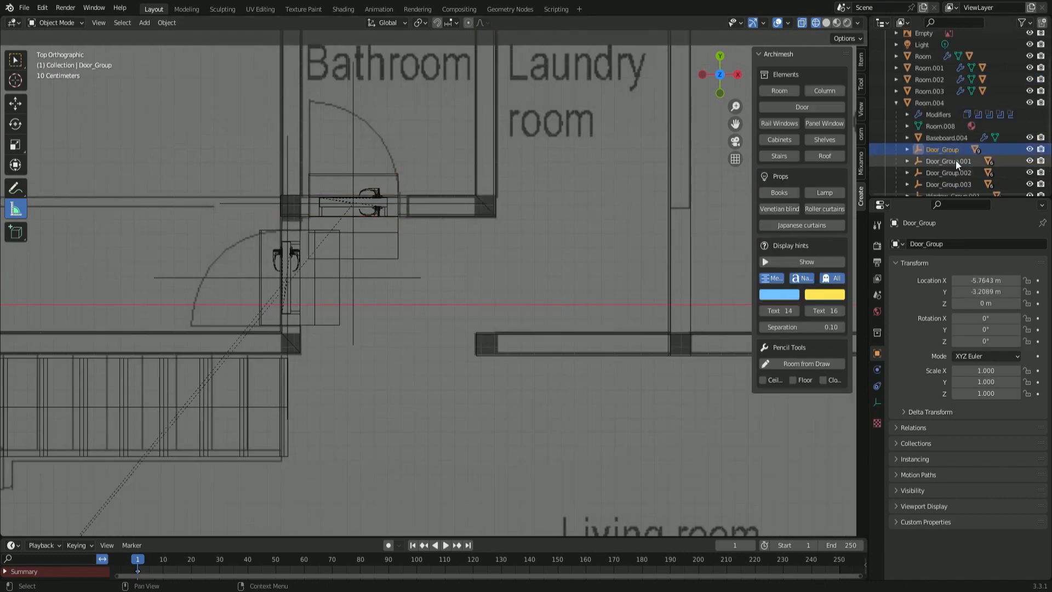
left_click(908, 161)
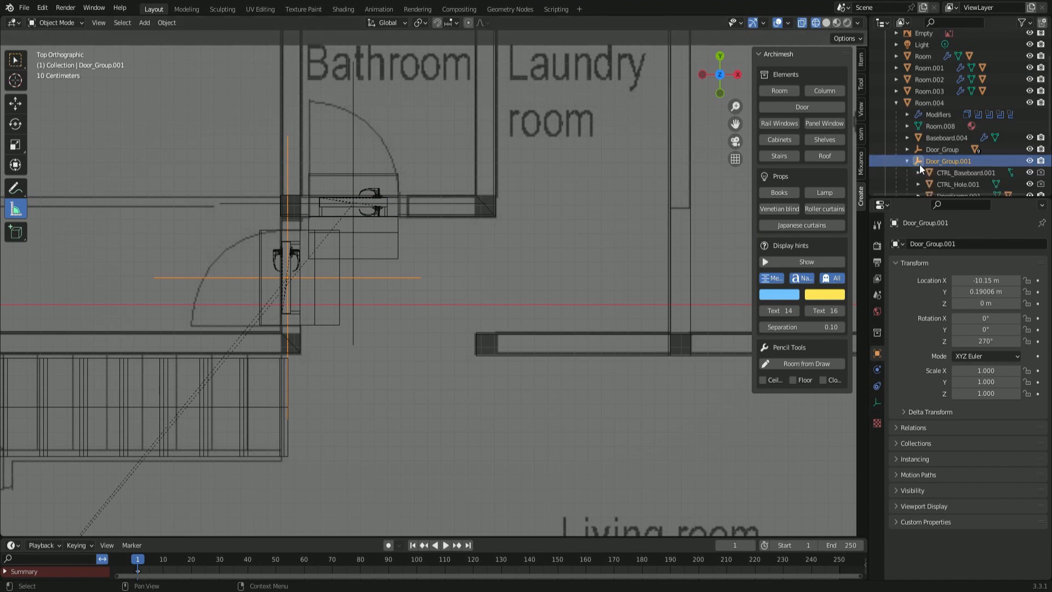
- Set the frame width of the door beside the stairs to 0.76 and its rotation to 90
scroll(926, 166, "down", 1)
left_click(945, 173)
left_click_drag(770, 80, 794, 80)
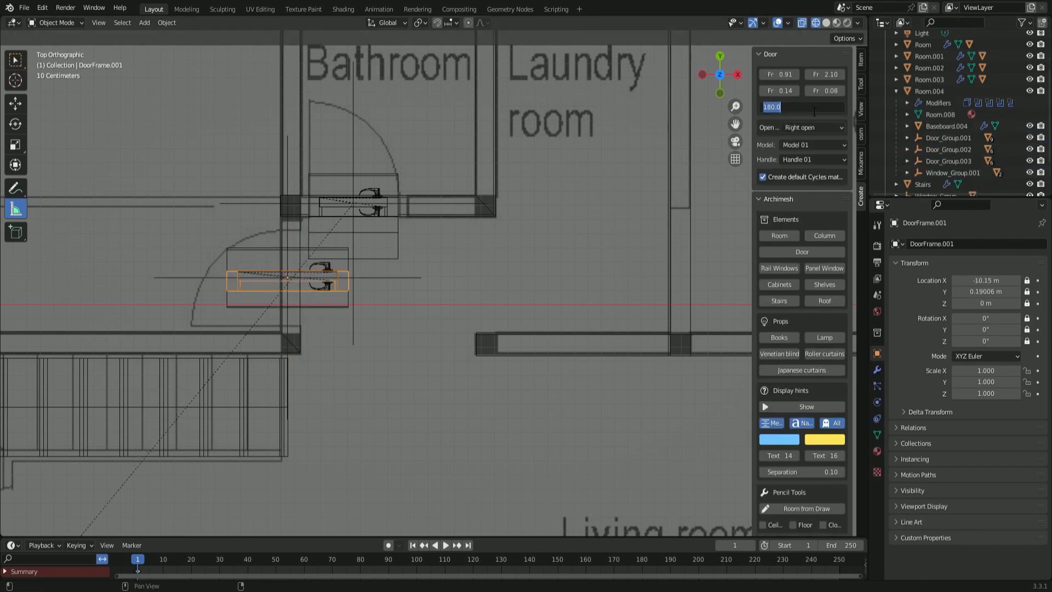
type("90")
key("Return")
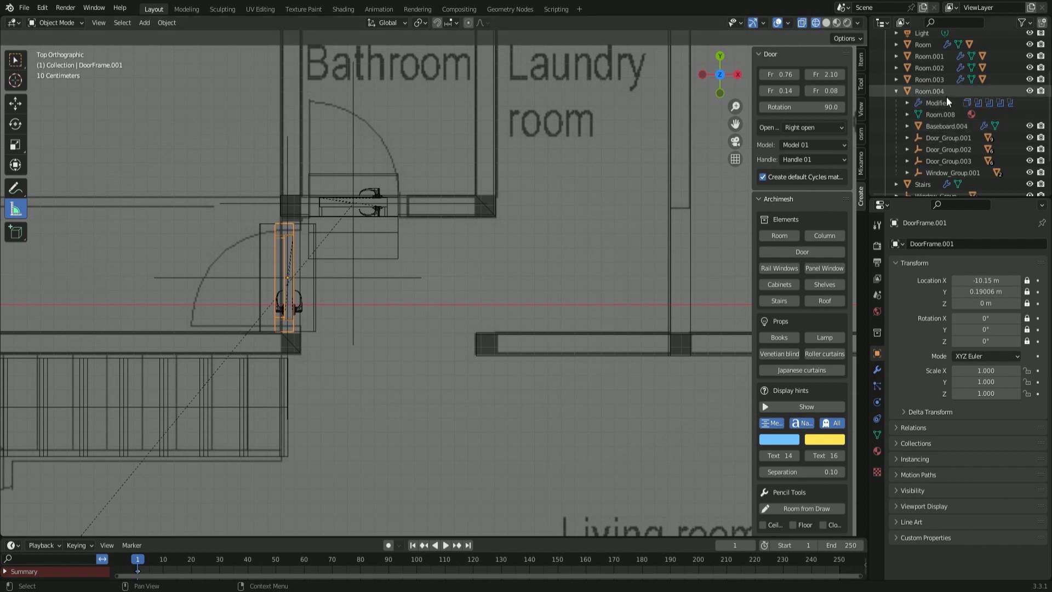
- Examine the scene hierarchy for the edited door's group, checking Door_Group.002, Door_Group.003 and the contents of the rooms
scroll(959, 126, "up", 2)
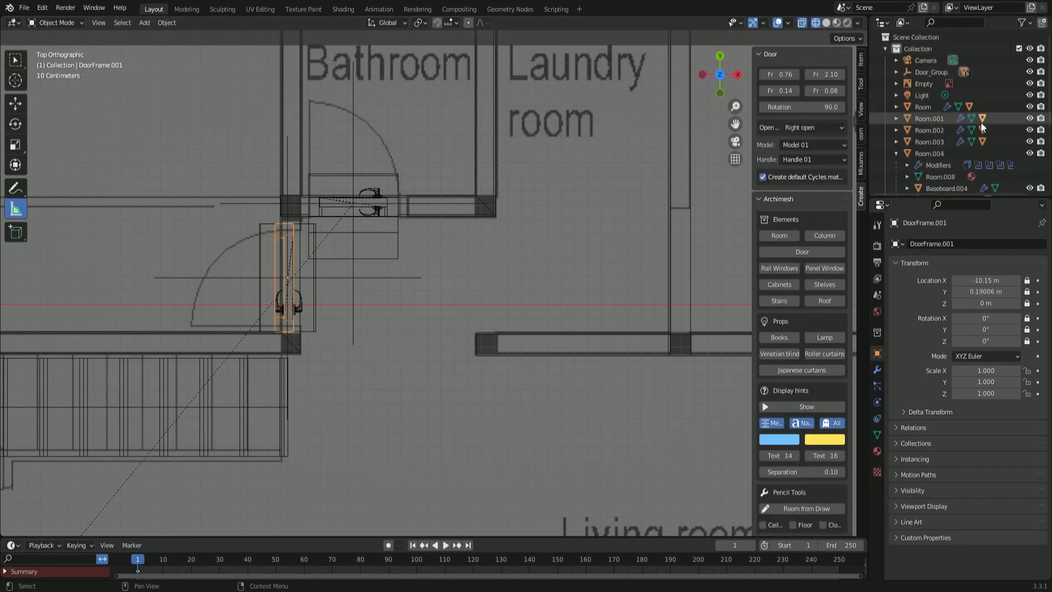
scroll(956, 141, "down", 3)
left_click(943, 171)
scroll(945, 149, "up", 2)
left_click(944, 149)
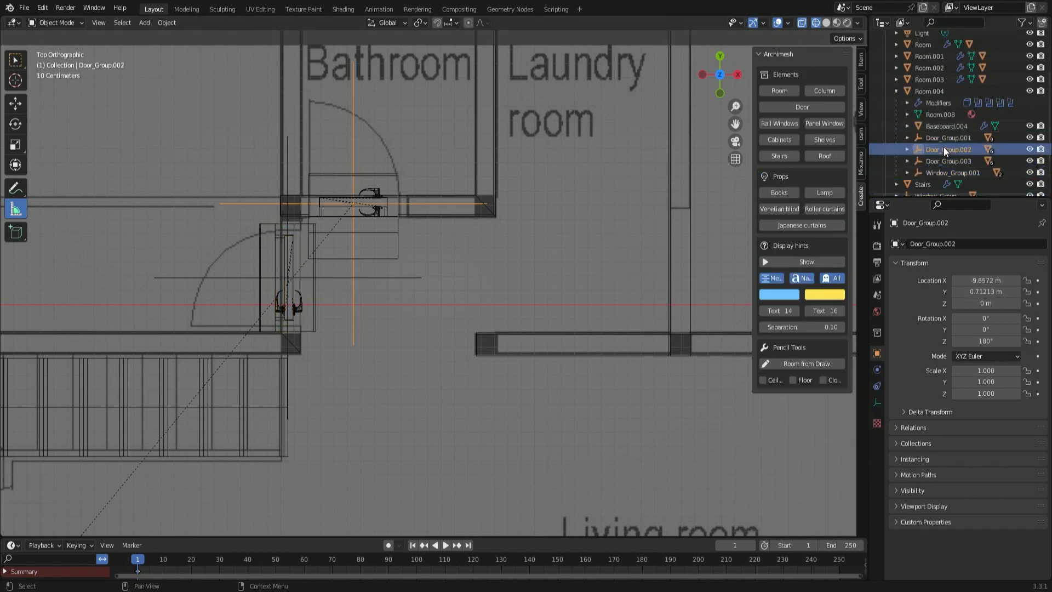
left_click(942, 163)
scroll(940, 132, "up", 2)
left_click(896, 126)
left_click(897, 114)
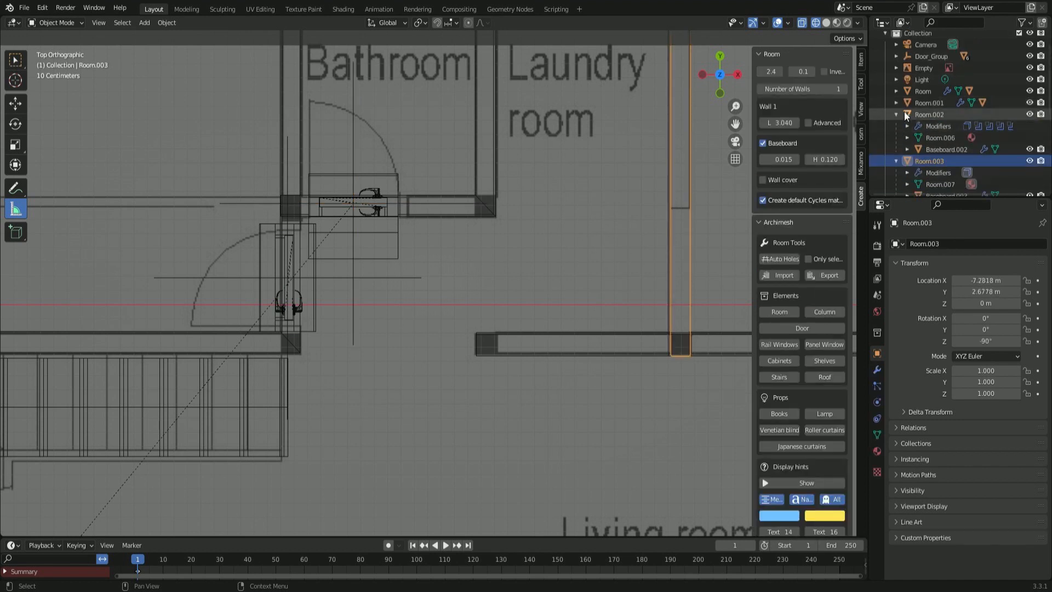
left_click(896, 102)
left_click(895, 91)
scroll(894, 87, "up", 1)
- Select the edited door's parent Door_Group and move it about 0.05 m along X into the wall by the stairs
left_click(285, 279)
left_click(284, 279)
scroll(903, 123, "down", 1)
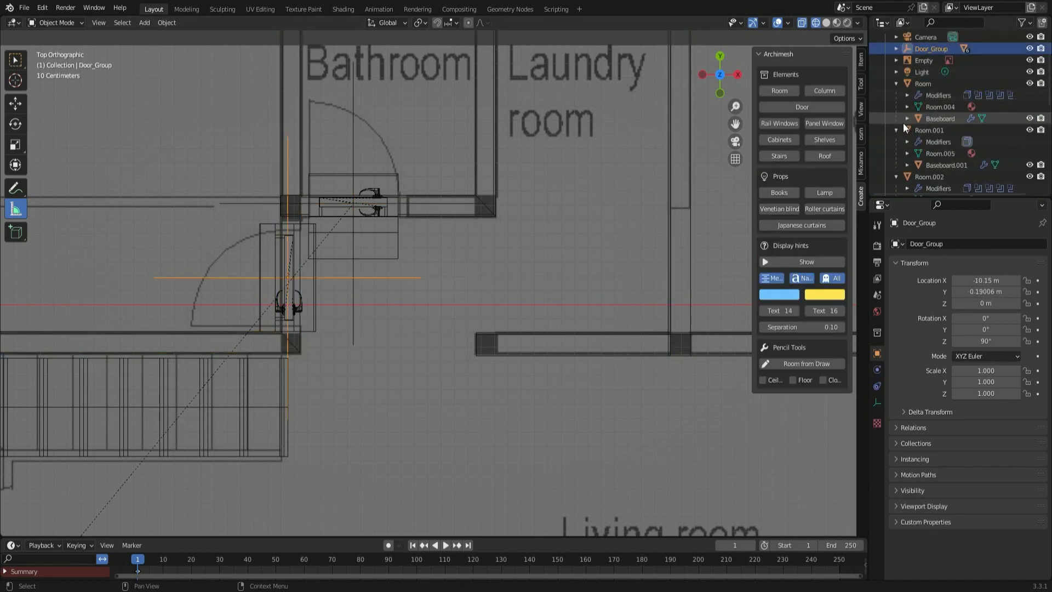
scroll(900, 104, "up", 1)
left_click(896, 73)
left_click(947, 108)
left_click(932, 75)
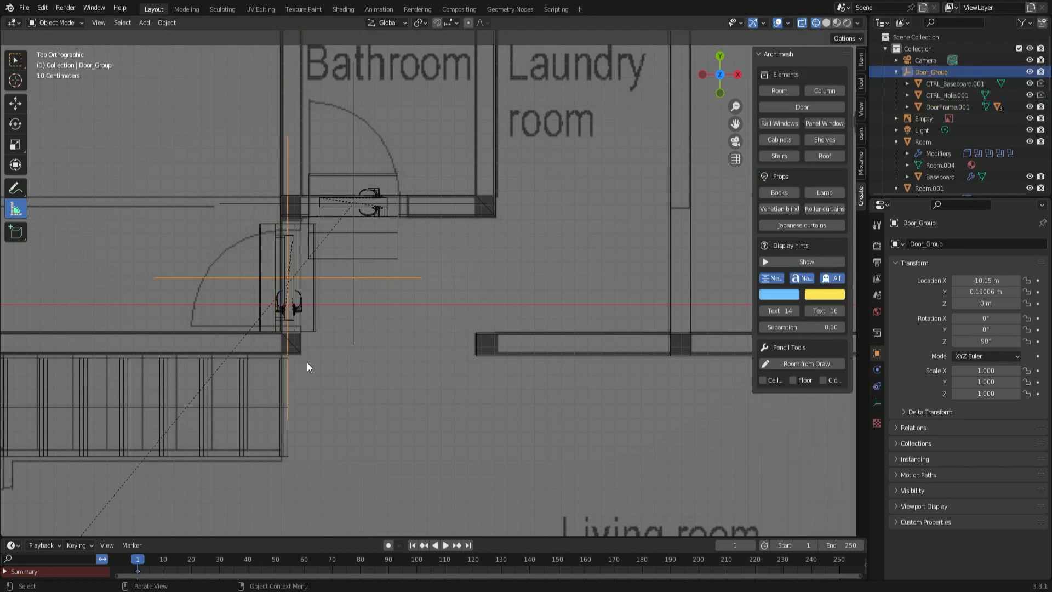
key("g")
key("x")
left_click(319, 367)
- Select the Door_Group hierarchy, copy and paste it, and move the selected door along X
right_click(905, 72)
left_click(882, 127)
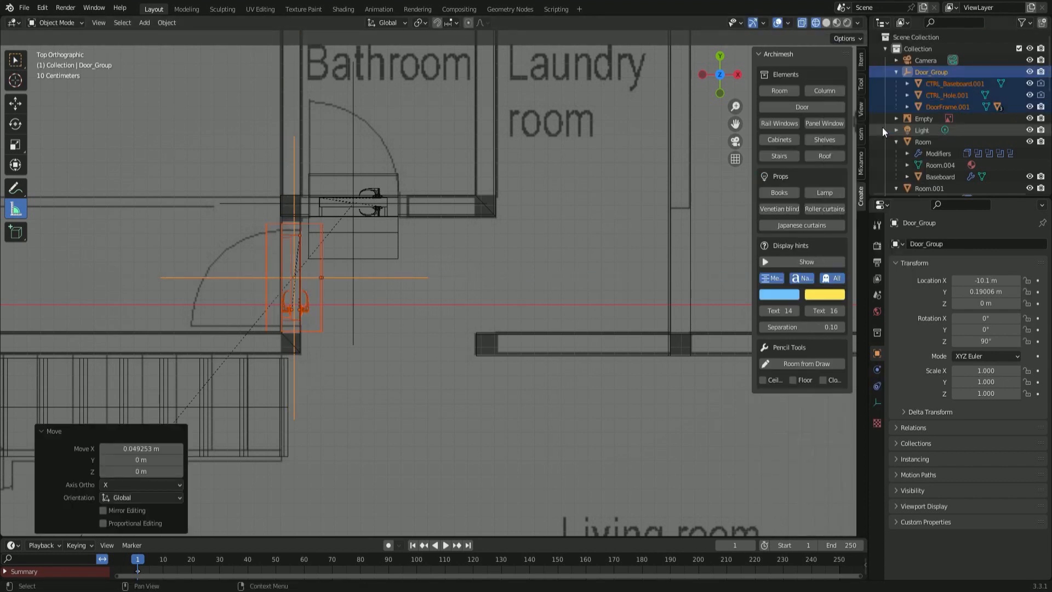
right_click(908, 72)
left_click(897, 33)
right_click(908, 73)
left_click(905, 83)
key("g")
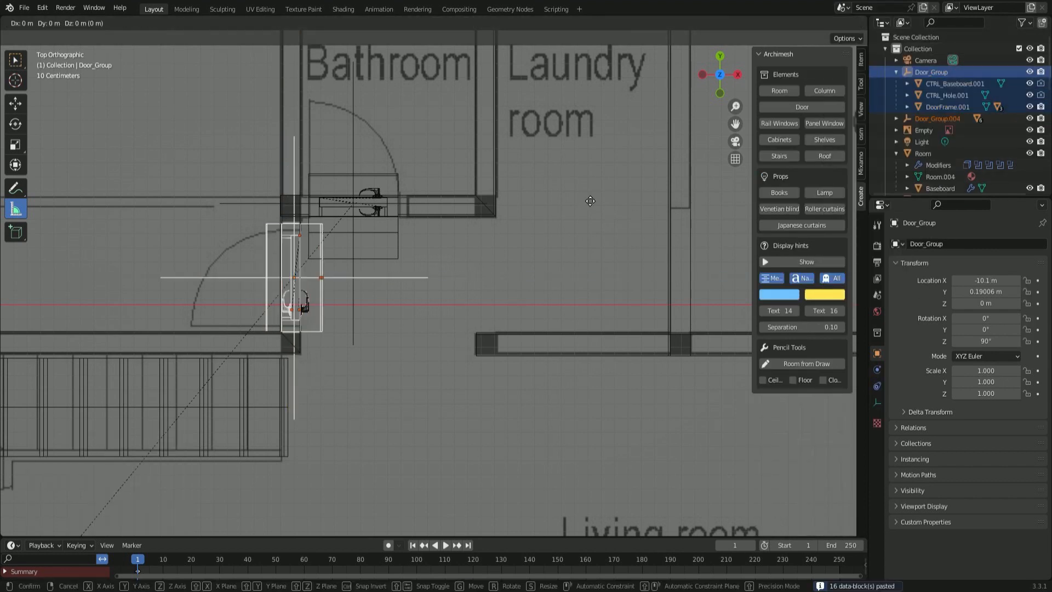
key("x")
left_click(115, 231)
- Return to solid shading and examine the walls and the large panel windows from outside the house
middle_click_drag(521, 384, 338, 410, "shift")
scroll(502, 433, "down", 3)
mouse_move(500, 430)
middle_mouse_down()
mouse_move(476, 361)
mouse_move(337, 372)
middle_mouse_up()
left_click(825, 23)
left_click(337, 376)
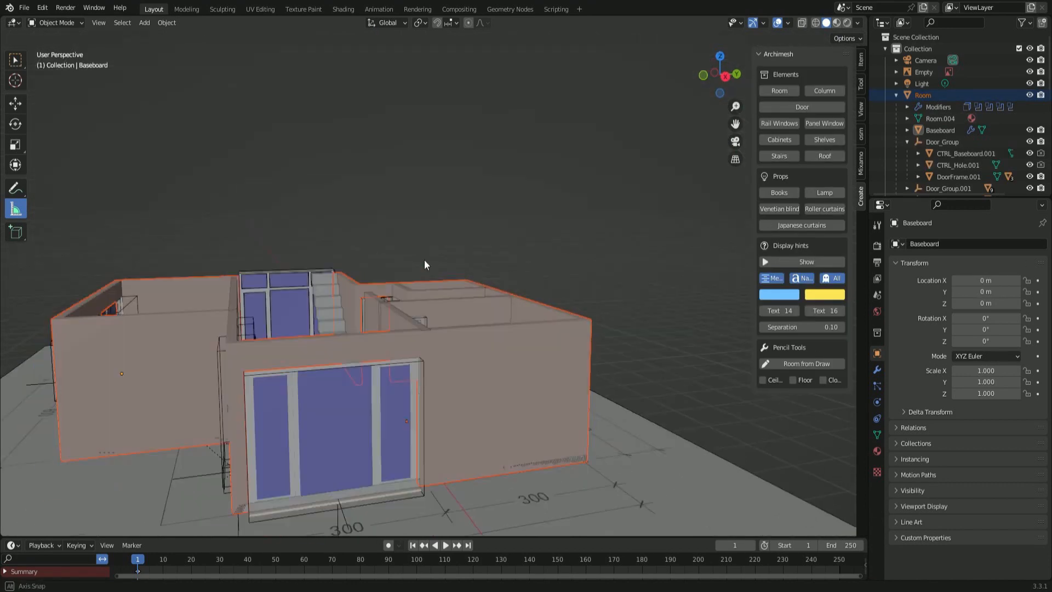
middle_click_drag(425, 258, 461, 407)
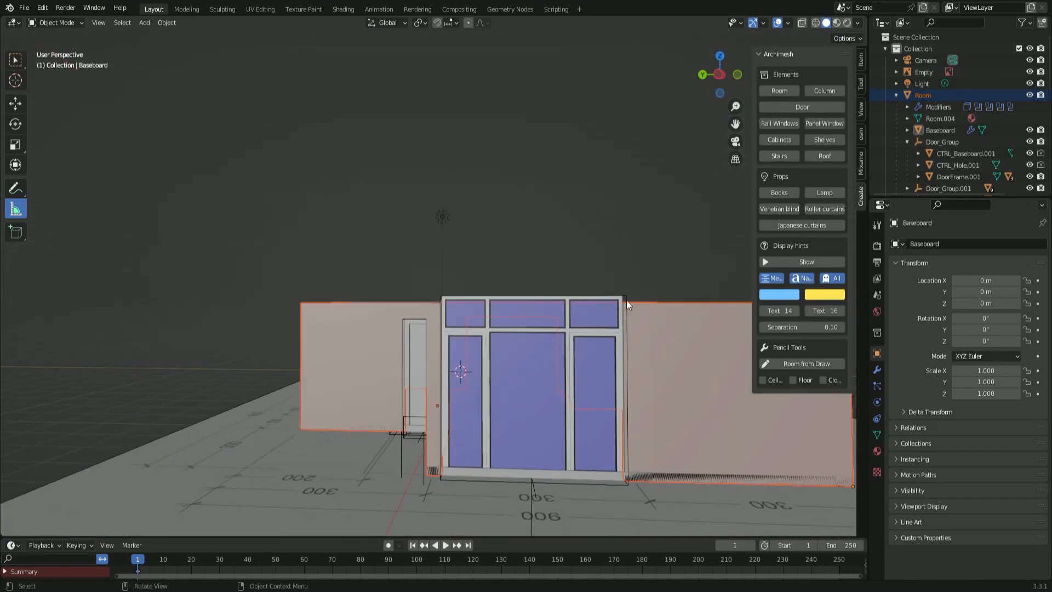
- Set the upper row height of the living room's three-part panel window to 30 and its rotation to 90
left_click(618, 351)
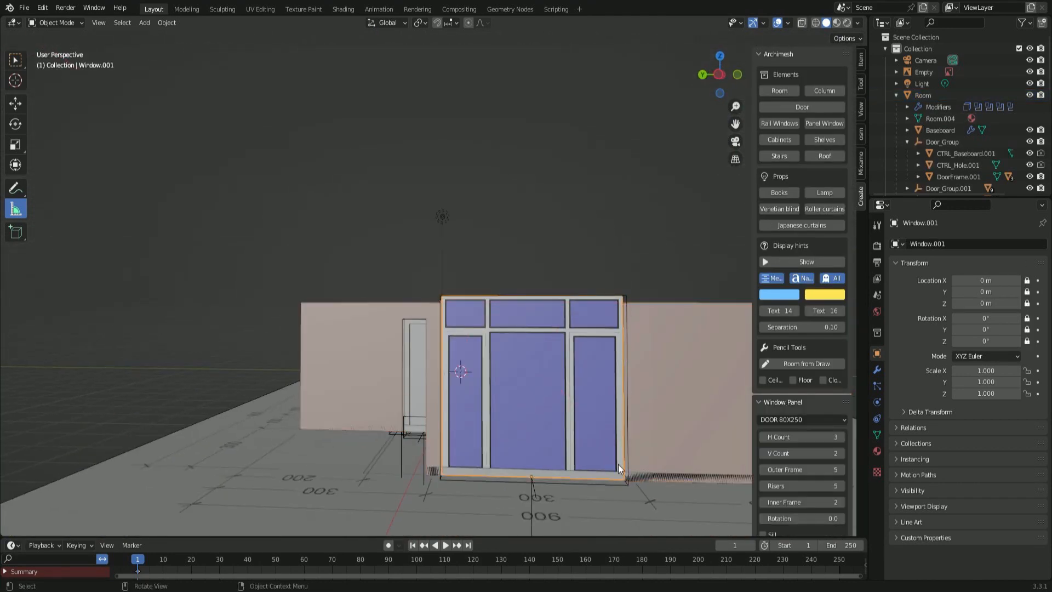
scroll(822, 482, "down", 4)
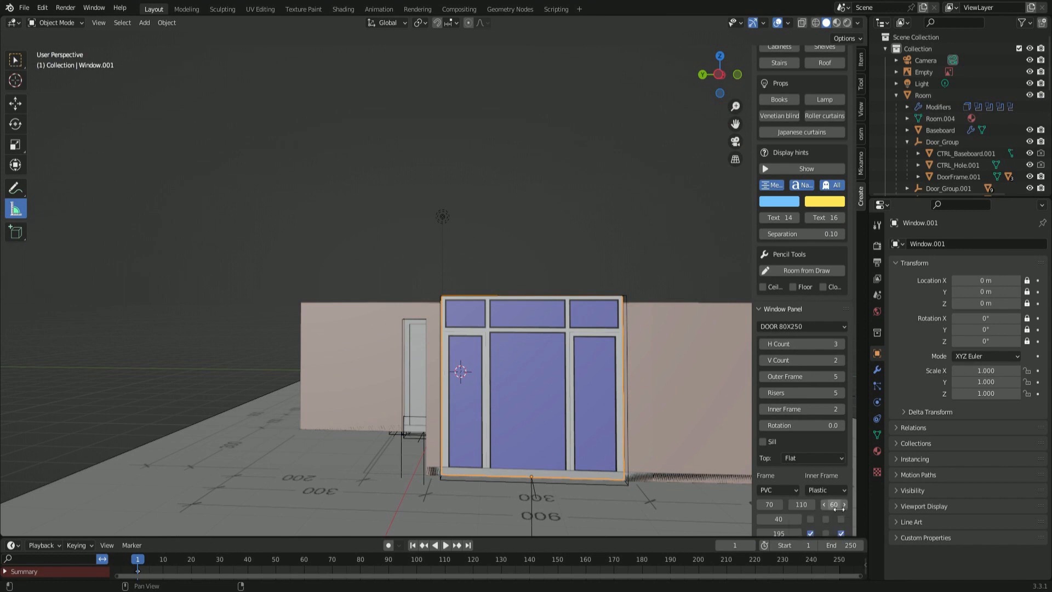
scroll(793, 522, "down", 1)
left_click_drag(793, 514, 783, 518)
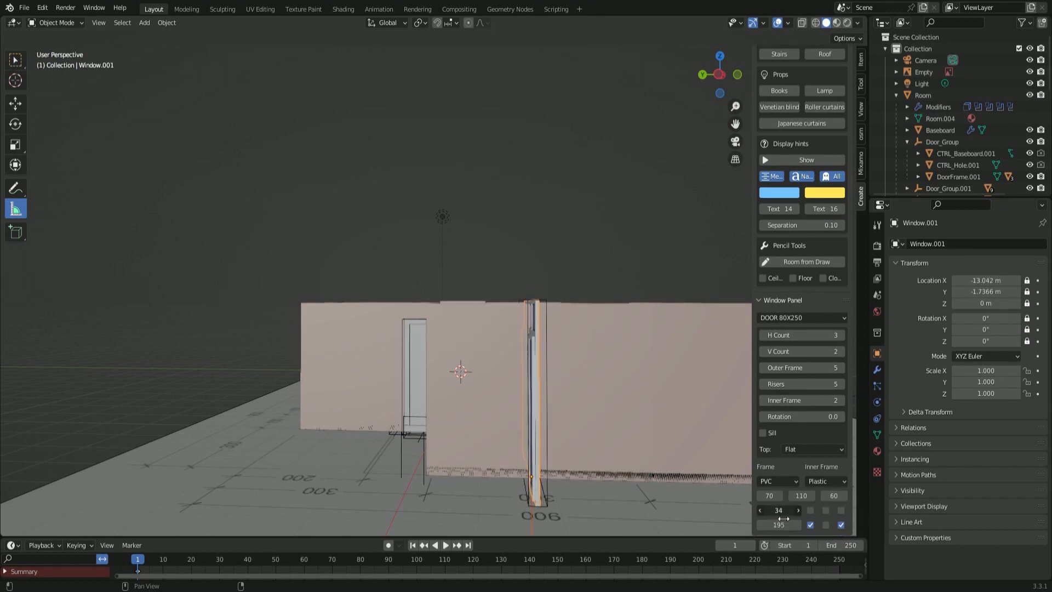
key("Return")
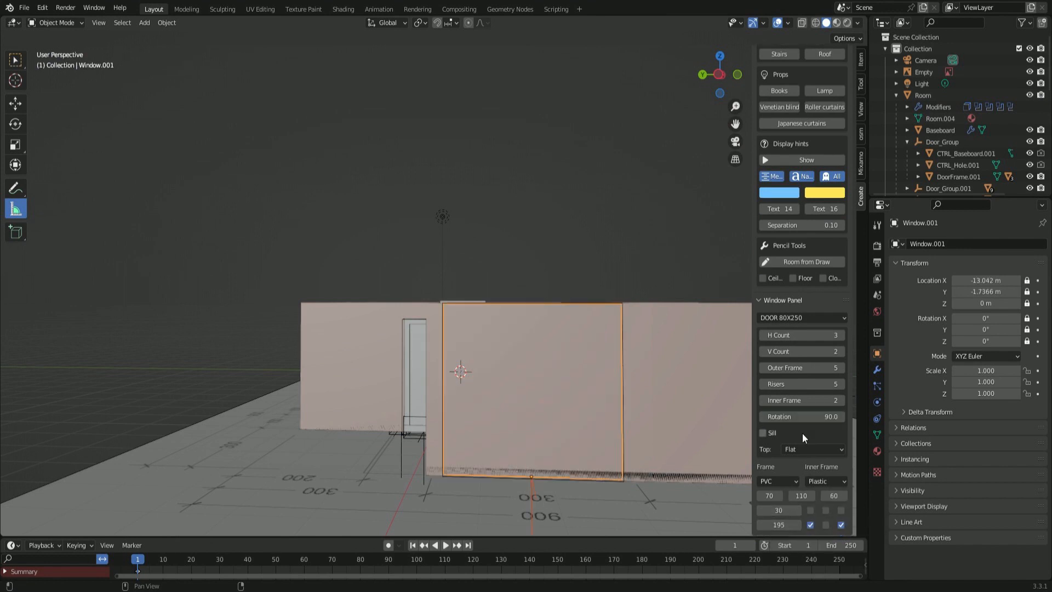
- Add an Archimesh roof with 38 tiles in X, 20 tiles in Y and a roof slope of 12.4
left_click(721, 427)
left_click(775, 428)
middle_click_drag(652, 410, 555, 408)
scroll(802, 373, "down", 11)
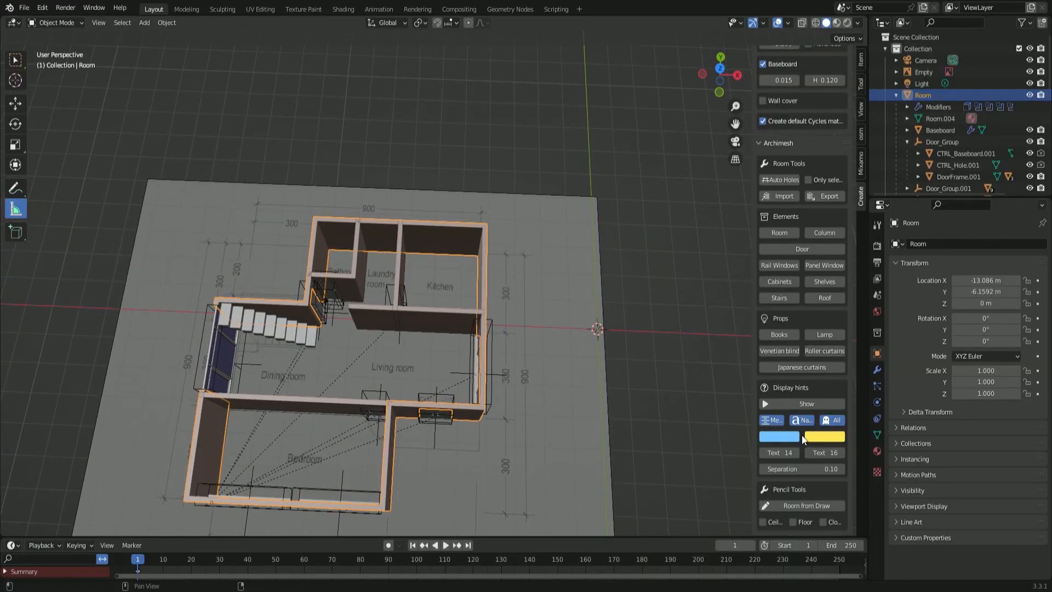
left_click(824, 297)
scroll(821, 306, "down", 6)
middle_click_drag(643, 445, 570, 367)
left_click_drag(110, 418, 165, 417)
left_click_drag(93, 439, 134, 439)
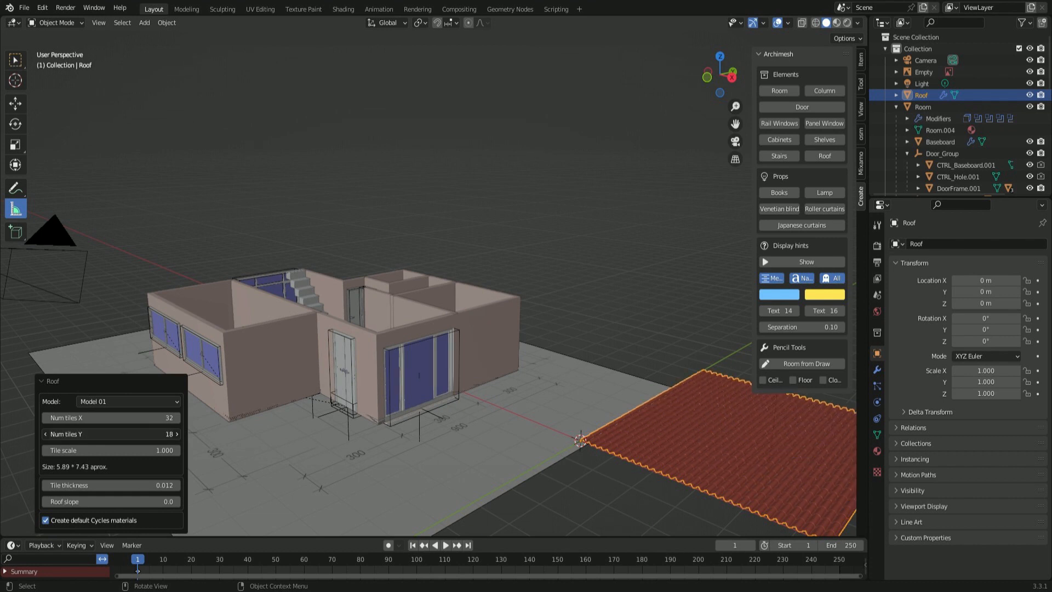
middle_click_drag(533, 453, 316, 431, "shift")
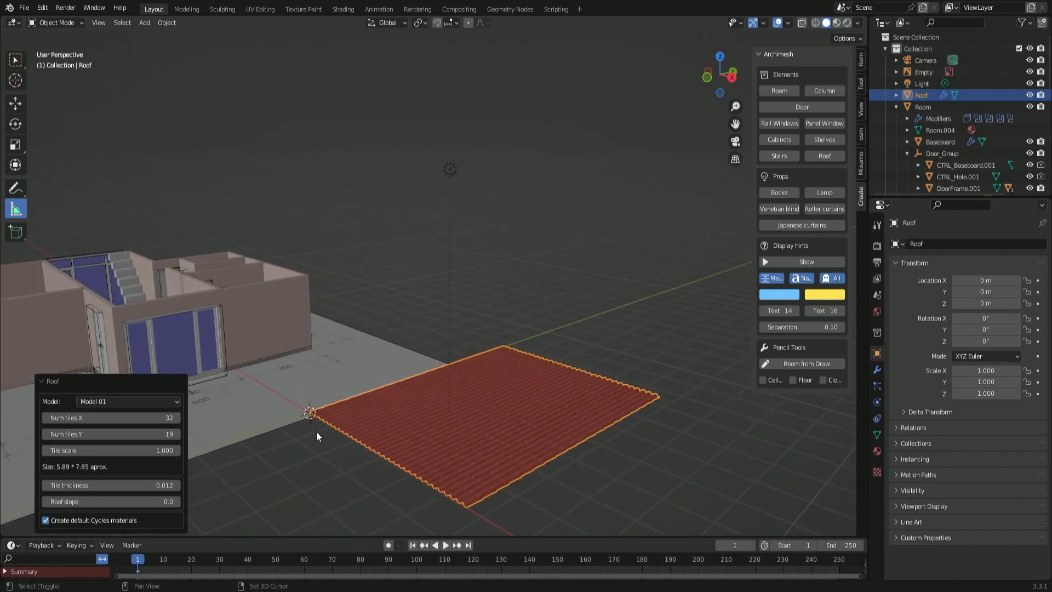
left_click_drag(109, 502, 158, 502)
mouse_move(116, 424)
left_mouse_down()
mouse_move(45, 424)
mouse_move(132, 424)
mouse_move(60, 433)
mouse_move(115, 433)
left_mouse_up()
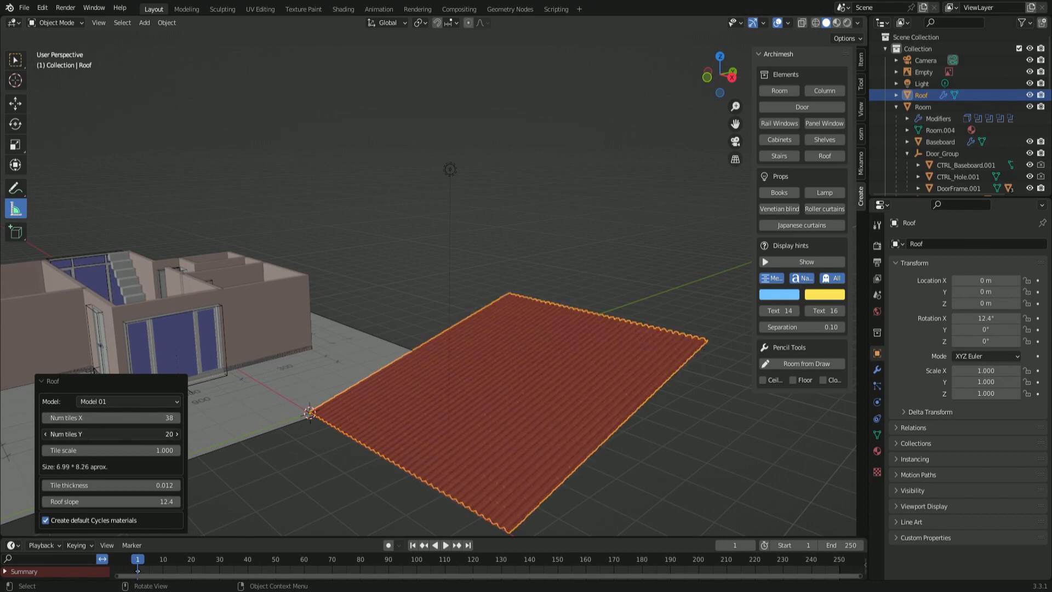
- Raise the roof about 3.61 m along Z, shift it toward the house and move it about -2.38 m along Y
key("g")
key("z")
left_click(346, 320)
middle_click_drag(346, 320, 362, 385)
key("g")
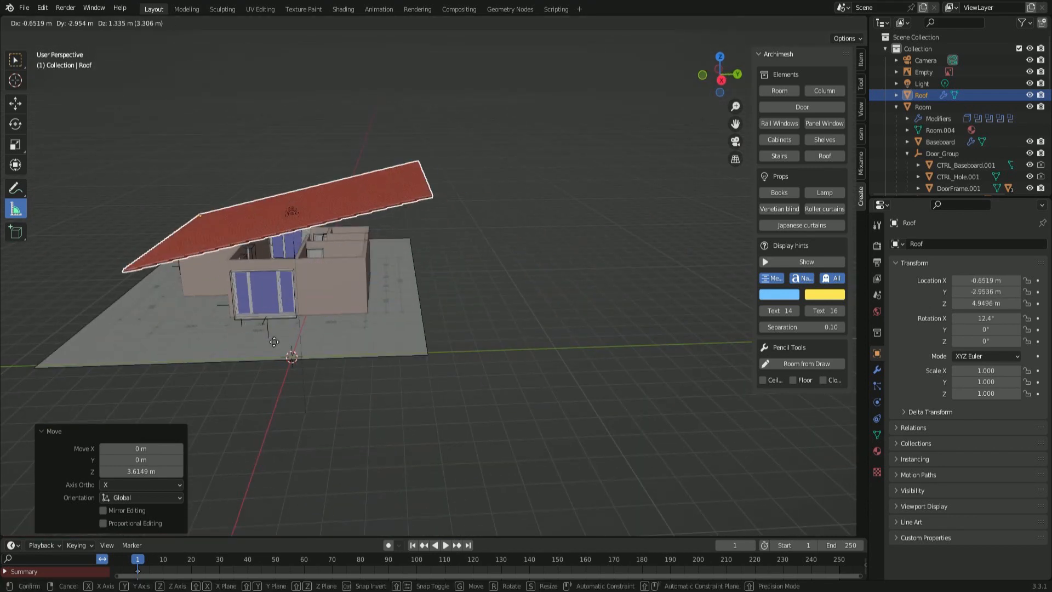
left_click(239, 333)
middle_click_drag(282, 329, 318, 327)
key("g")
key("y")
left_click(244, 293)
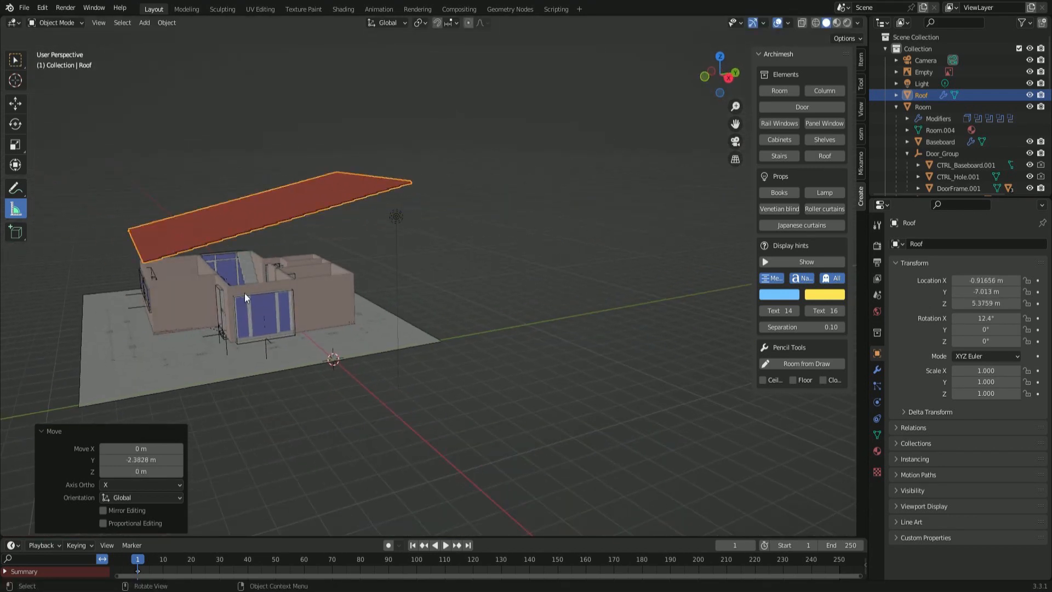
- Move the roof about -12.78 m along X over the bedroom in top view, and delete it
key("KP_7")
key("h")
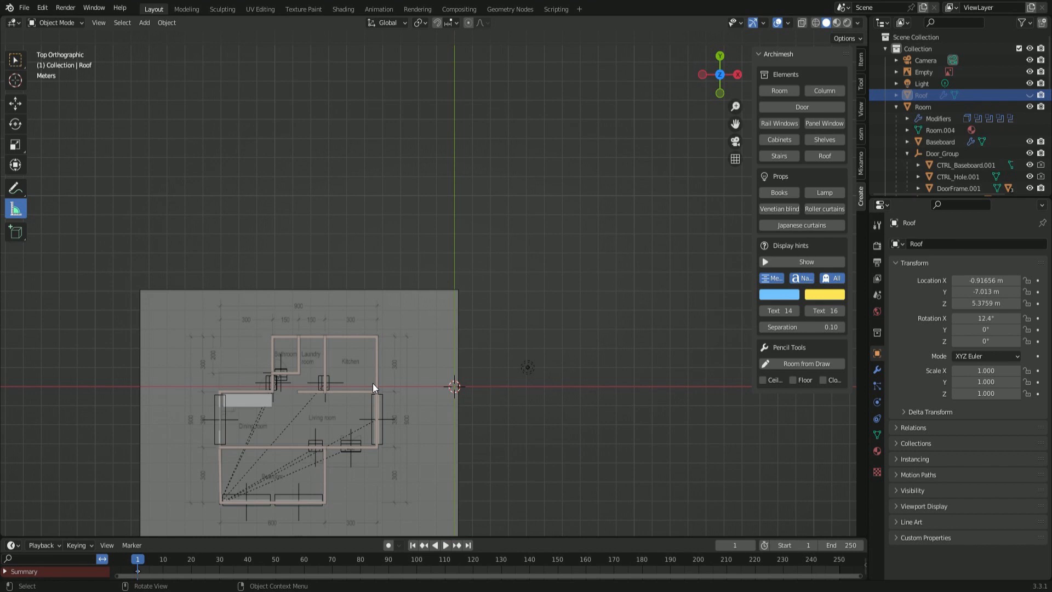
key("alt+h")
key("g")
key("x")
left_click(143, 366)
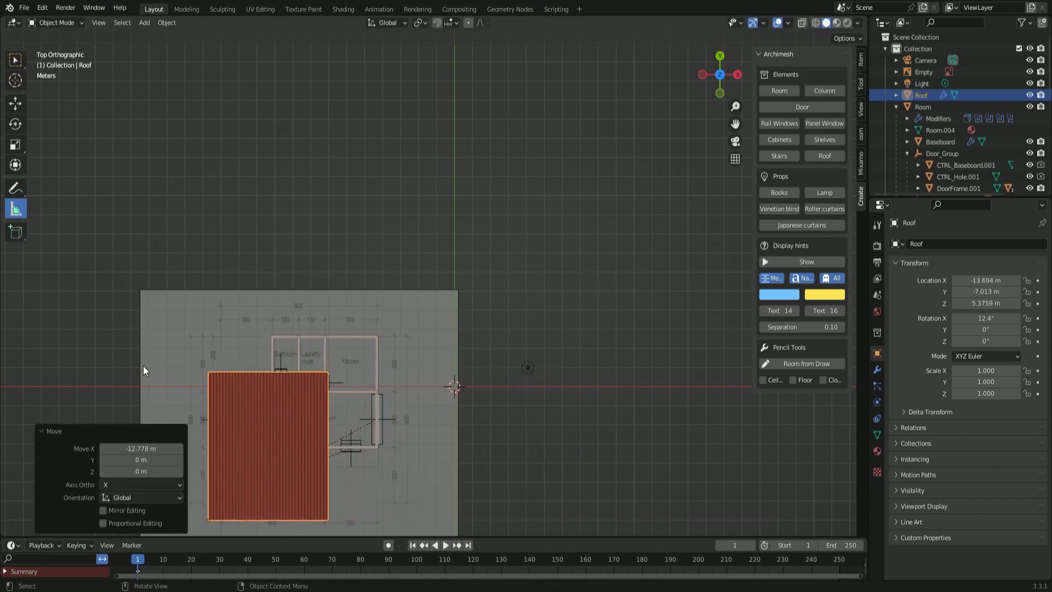
key("Delete")
- Select both leaves of the double entrance door, Door.005 and Door.003
middle_click_drag(203, 381, 311, 374)
scroll(291, 317, "down", 2)
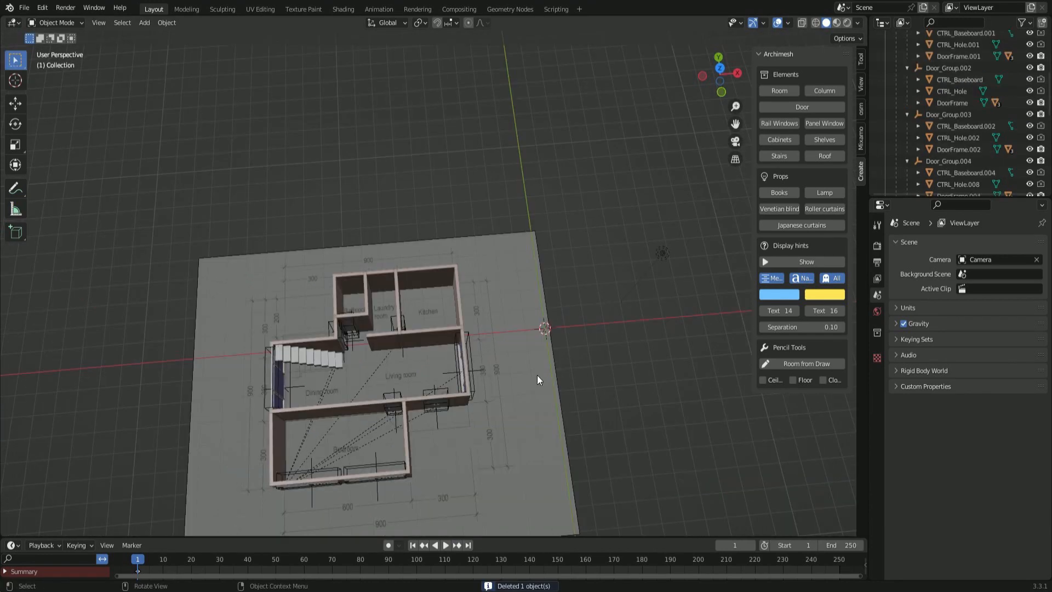
middle_click_drag(537, 379, 504, 357)
left_click(492, 321)
scroll(479, 313, "up", 4)
key("KP_7")
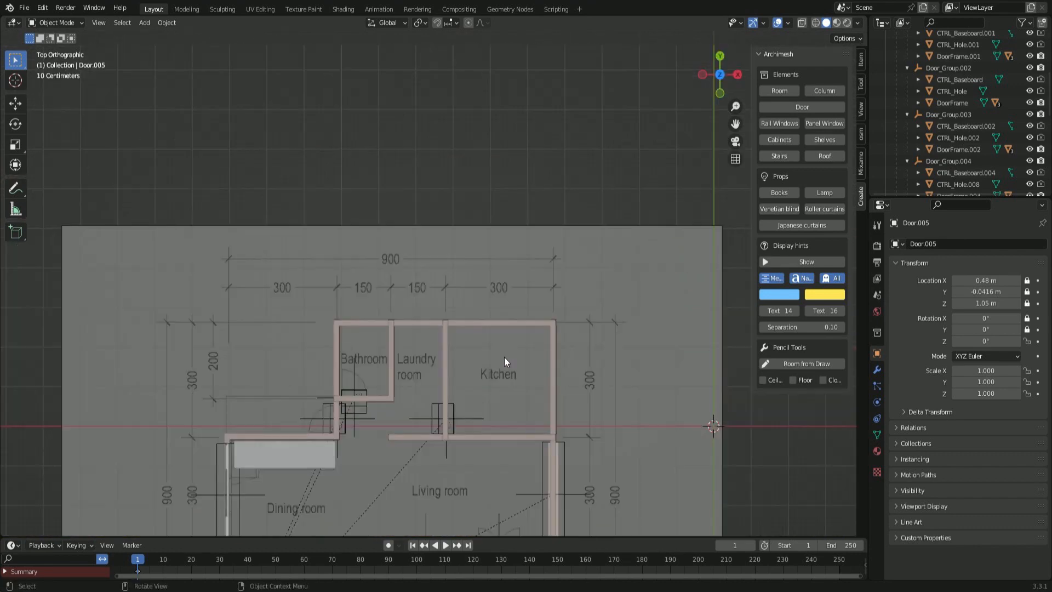
middle_click_drag(521, 398, 414, 140, "shift")
scroll(402, 274, "up", 8)
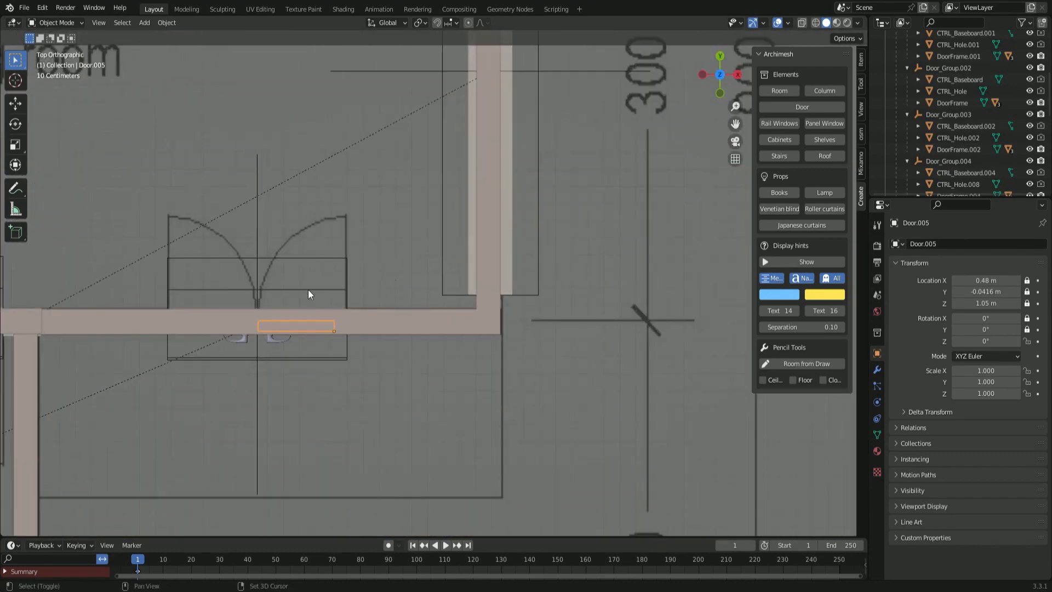
middle_click_drag(299, 292, 413, 403, "shift")
scroll(452, 297, "up", 4)
left_click(396, 451, "shift")
middle_click_drag(396, 451, 547, 413)
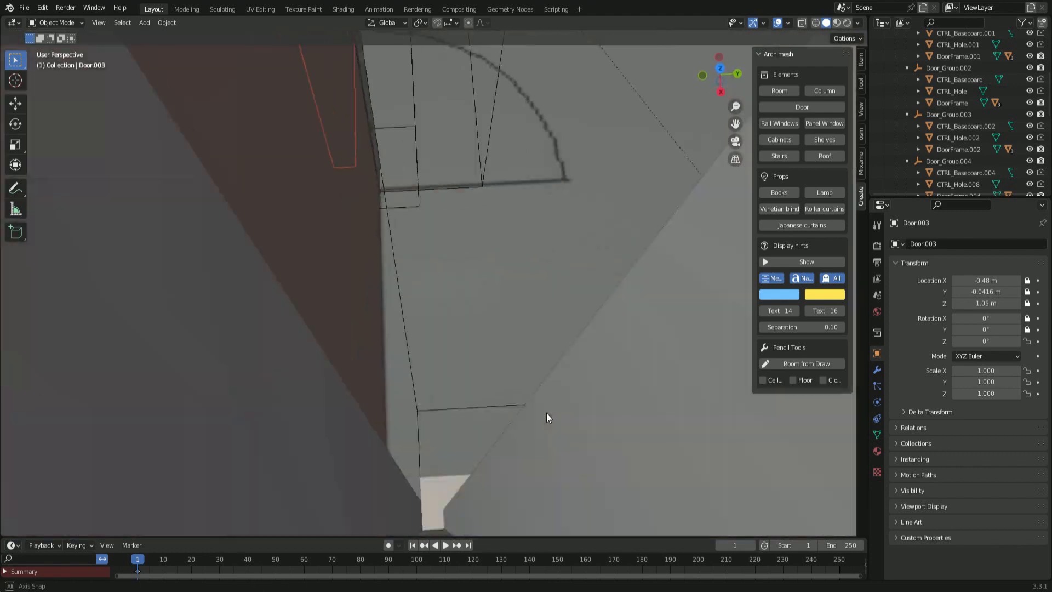
scroll(547, 412, "down", 5)
middle_click_drag(450, 383, 485, 352)
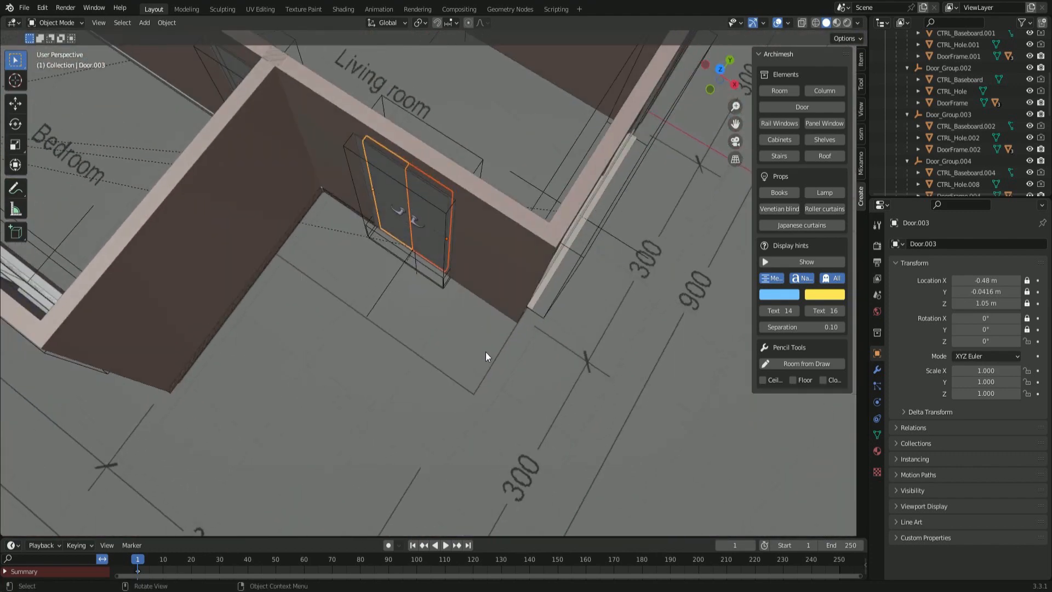
- Rotate the double door's two leaves open about Z toward the living room, with Door.005 at -36.8°
left_click(16, 127)
middle_click_drag(494, 259, 526, 248)
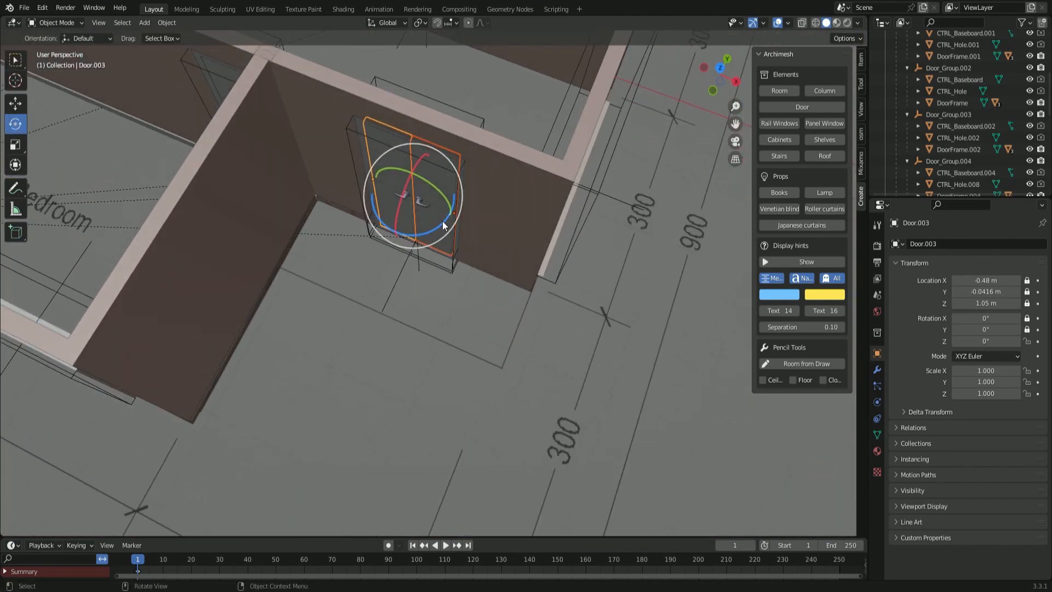
mouse_move(442, 221)
left_mouse_down()
mouse_move(449, 235)
mouse_move(433, 229)
left_mouse_up()
left_click(441, 255)
key("KP_7")
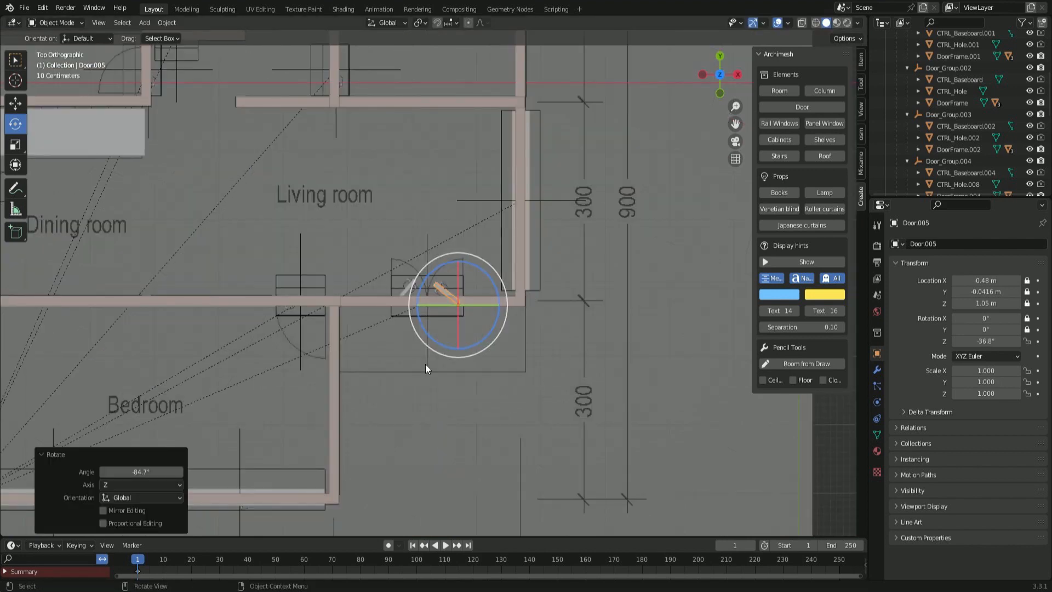
left_click(408, 289)
left_click_drag(387, 260, 399, 265)
- Swing the door leaf between the stairs and the bathroom open by -51.7° about Z and return to box selection
middle_click_drag(308, 320, 437, 480)
left_click(450, 267)
key("KP_7")
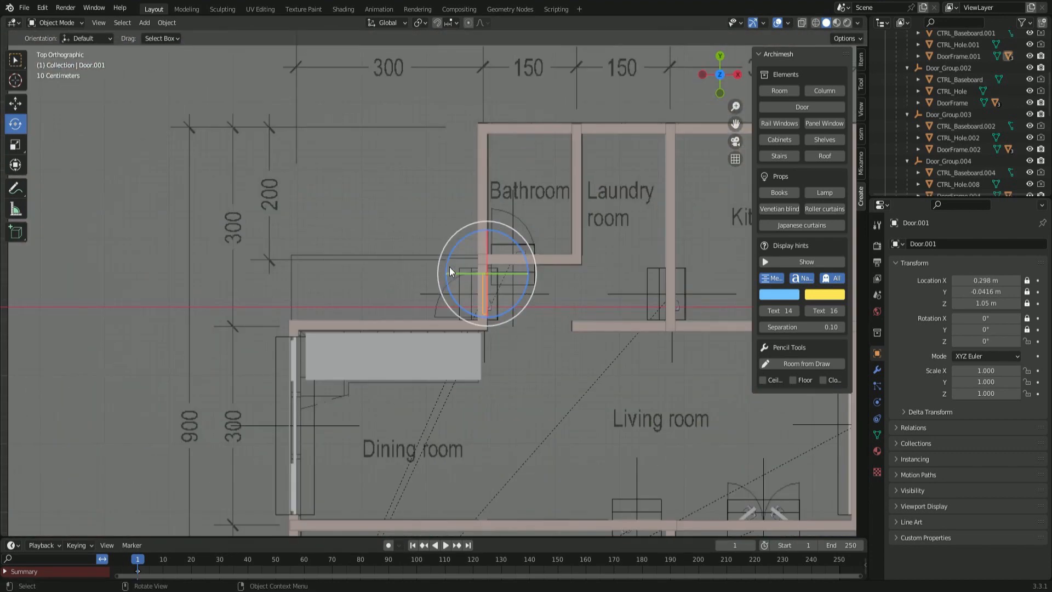
left_click_drag(450, 267, 451, 264)
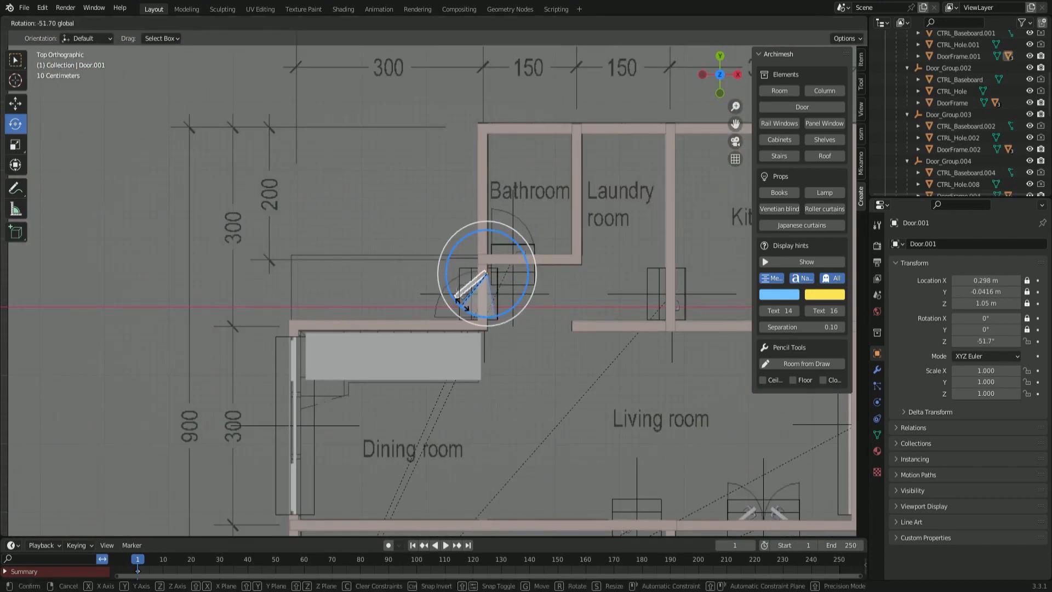
left_click_drag(463, 304, 463, 304)
middle_click_drag(463, 304, 566, 320)
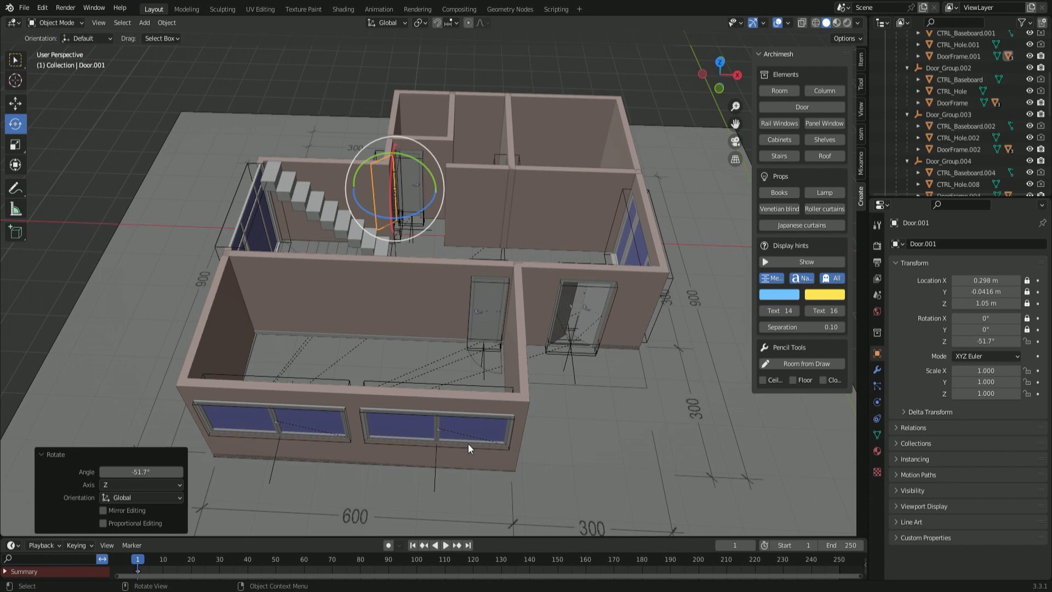
left_click(15, 59)
scroll(559, 393, "down", 4)
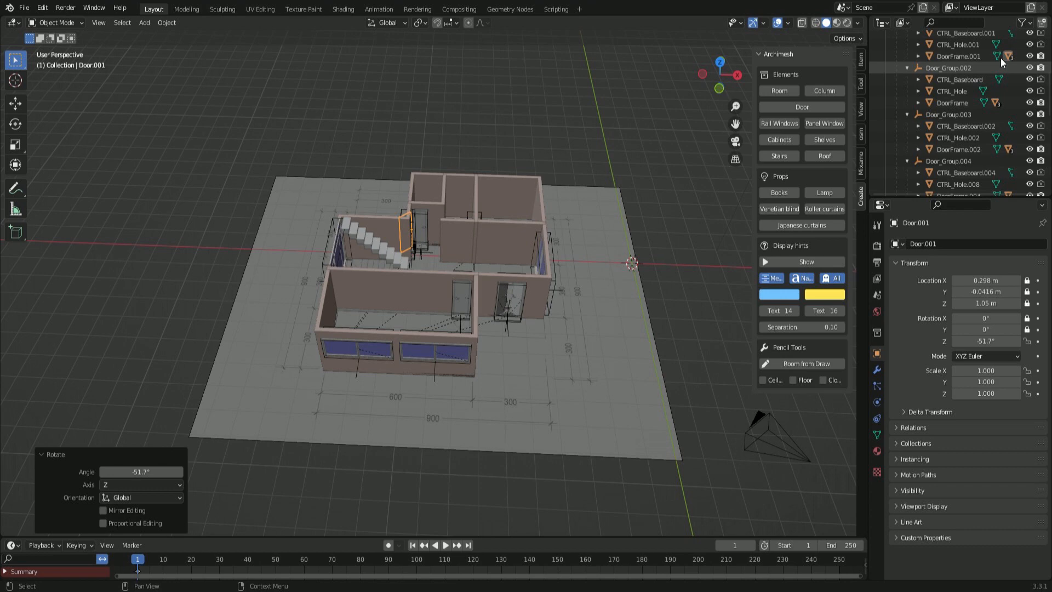
scroll(641, 322, "up", 3)
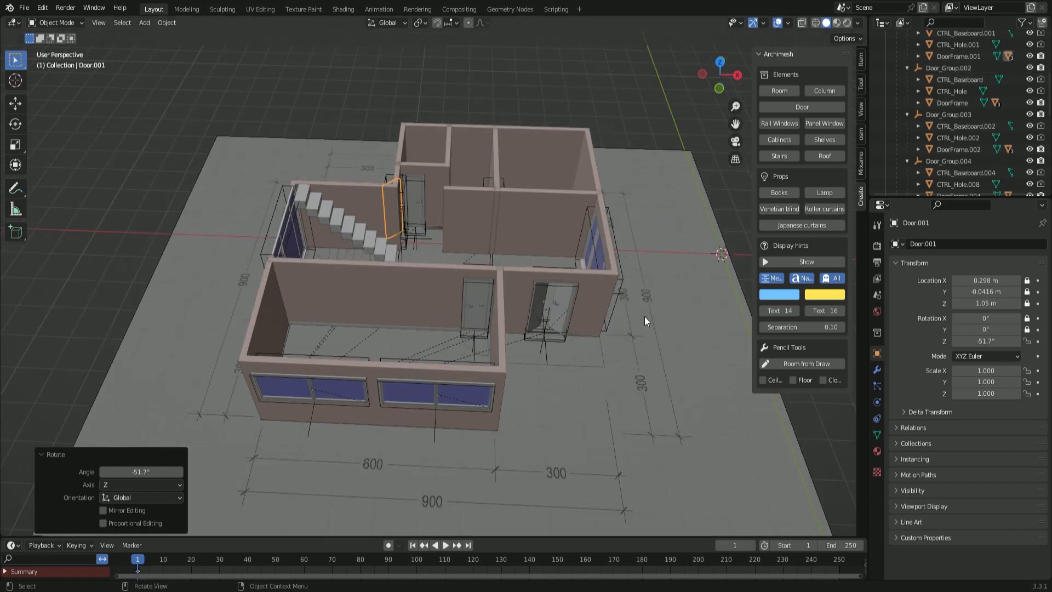
- Show the Archimesh display hints for all objects, examine the dimensions around the house, and hide the hints
left_click(783, 260)
middle_click_drag(437, 326, 383, 323)
left_click(809, 279)
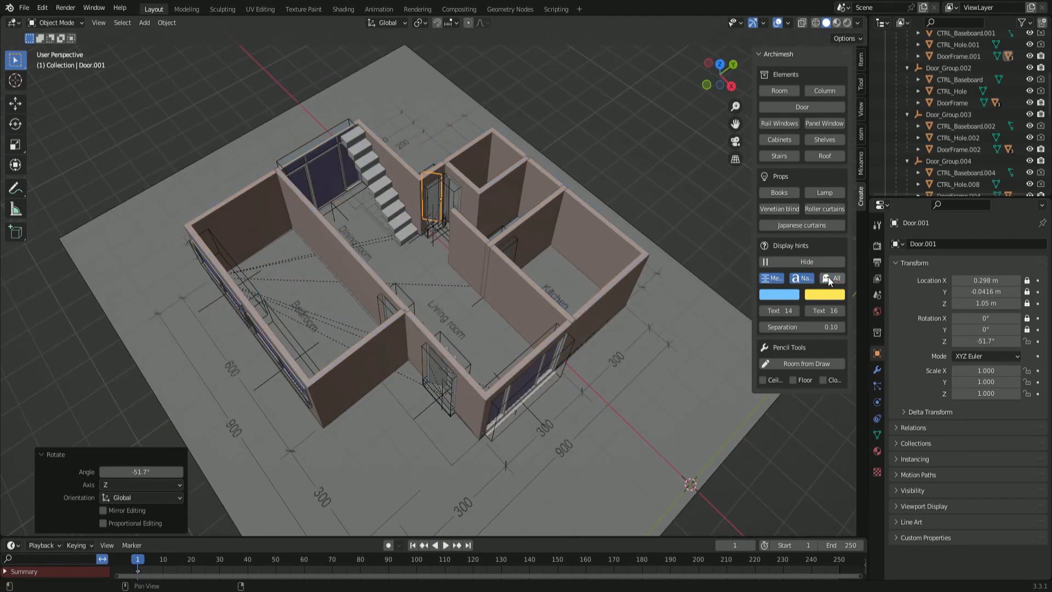
left_click(809, 279)
left_click(808, 280)
left_click(828, 278)
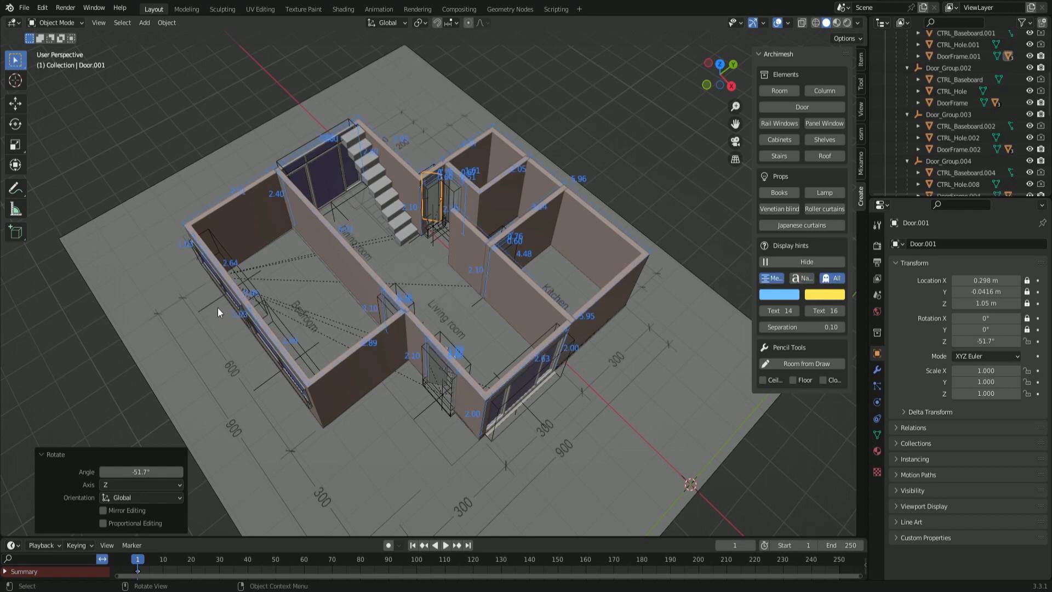
middle_click_drag(218, 307, 423, 307)
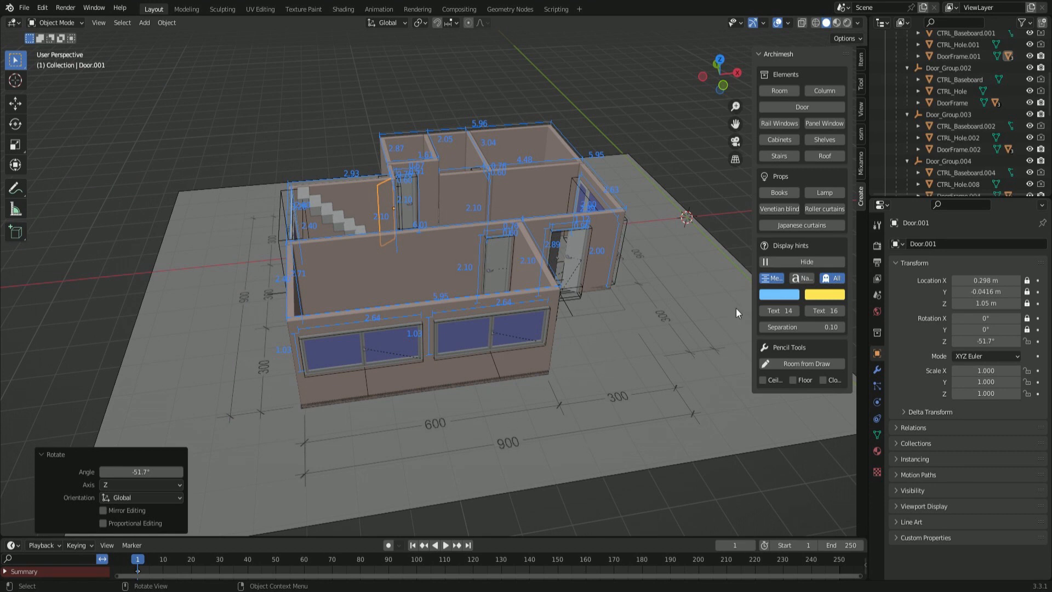
left_click(798, 263)
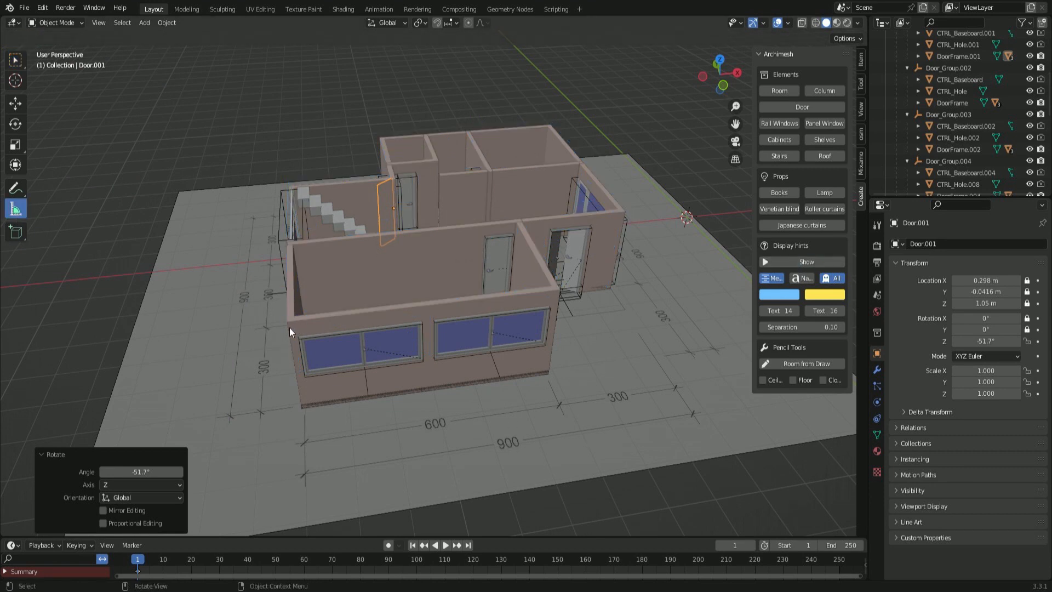
- Measure the length of the bedroom's window wall and of the living room's outer wall with the large window
left_click_drag(288, 322, 560, 291)
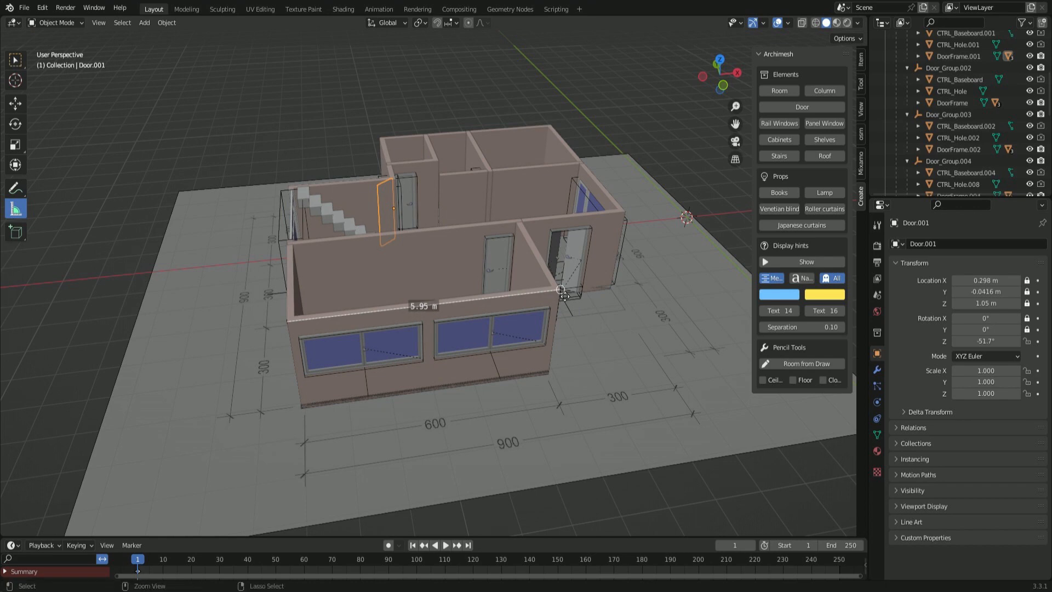
middle_click_drag(577, 301, 357, 312)
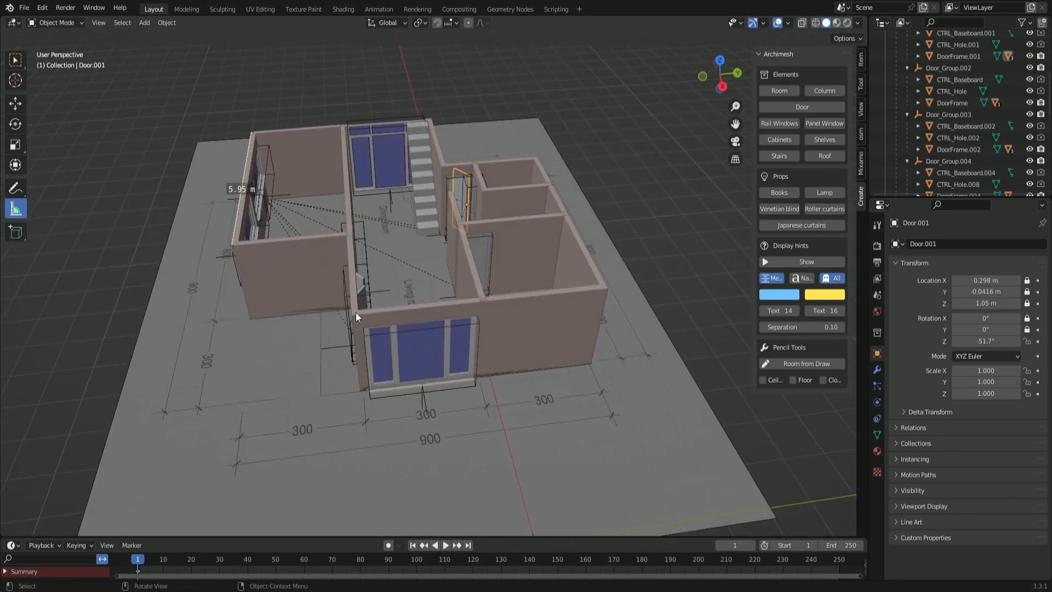
left_click_drag(354, 313, 515, 313)
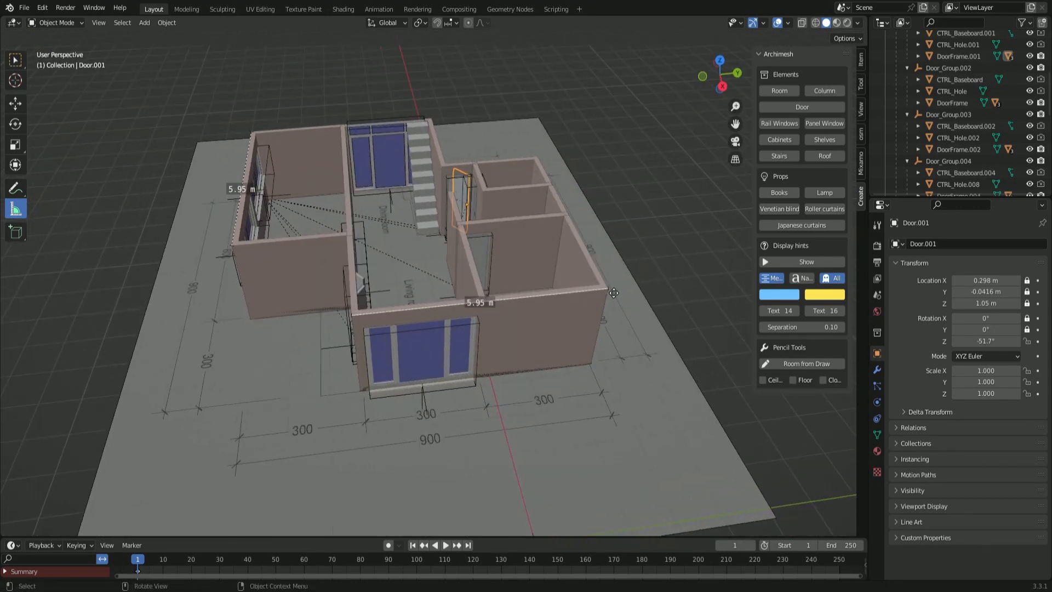
middle_click_drag(622, 297, 525, 313)
- Measure the outer wall behind the kitchen, laundry room and bathroom, and the side wall between the bathroom and the stairs
mouse_move(296, 369)
left_mouse_down()
mouse_move(483, 345)
mouse_move(296, 367)
left_mouse_up()
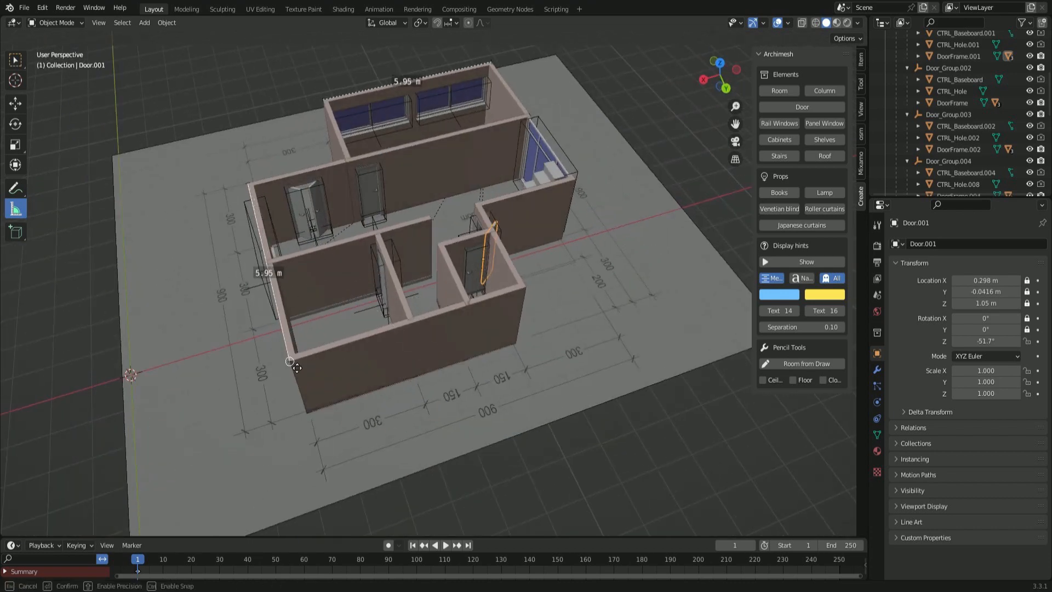
left_click_drag(518, 293, 465, 317)
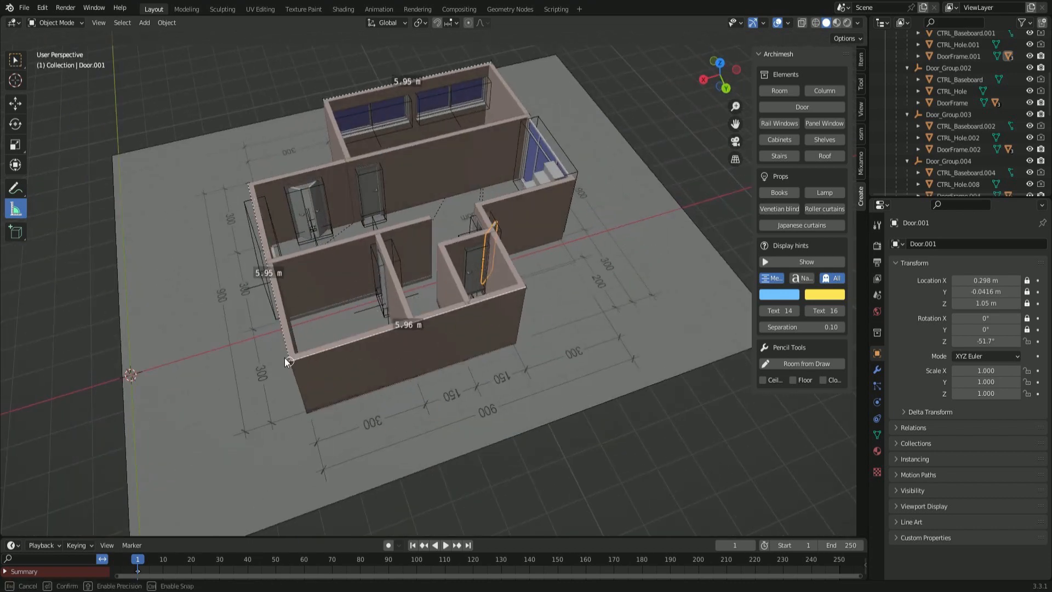
middle_click_drag(345, 379, 431, 311)
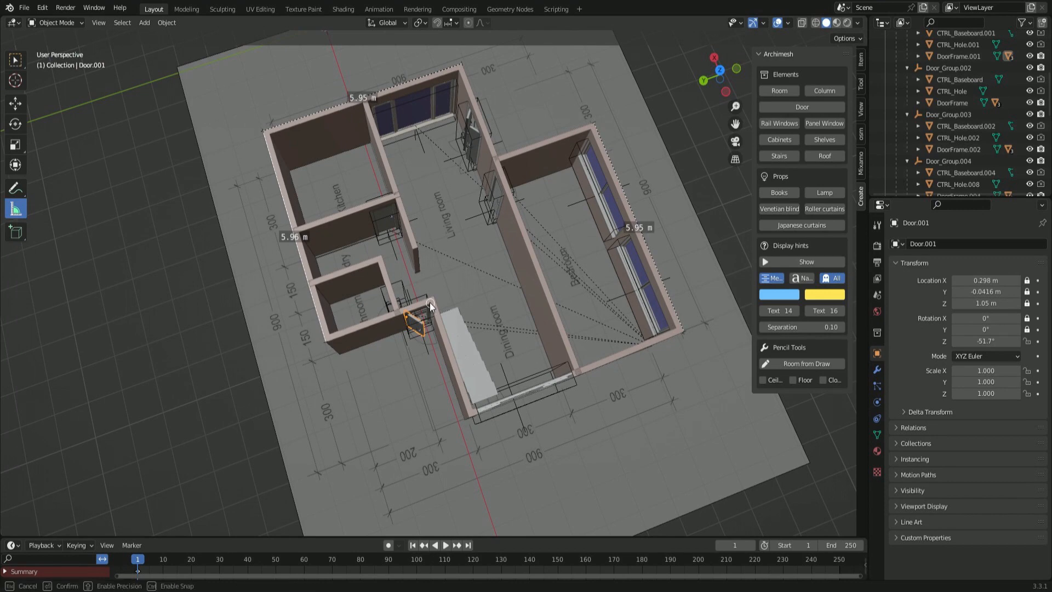
left_click_drag(429, 303, 329, 339)
middle_click_drag(358, 396, 369, 252)
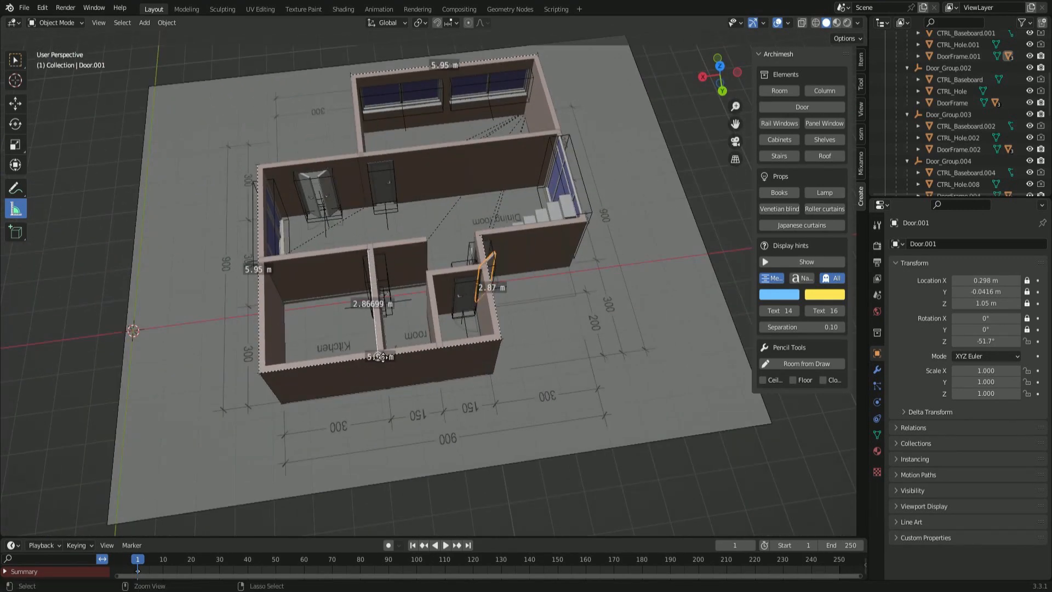
- Clear all the ruler measurements from the house walls
middle_click_drag(381, 356, 399, 291)
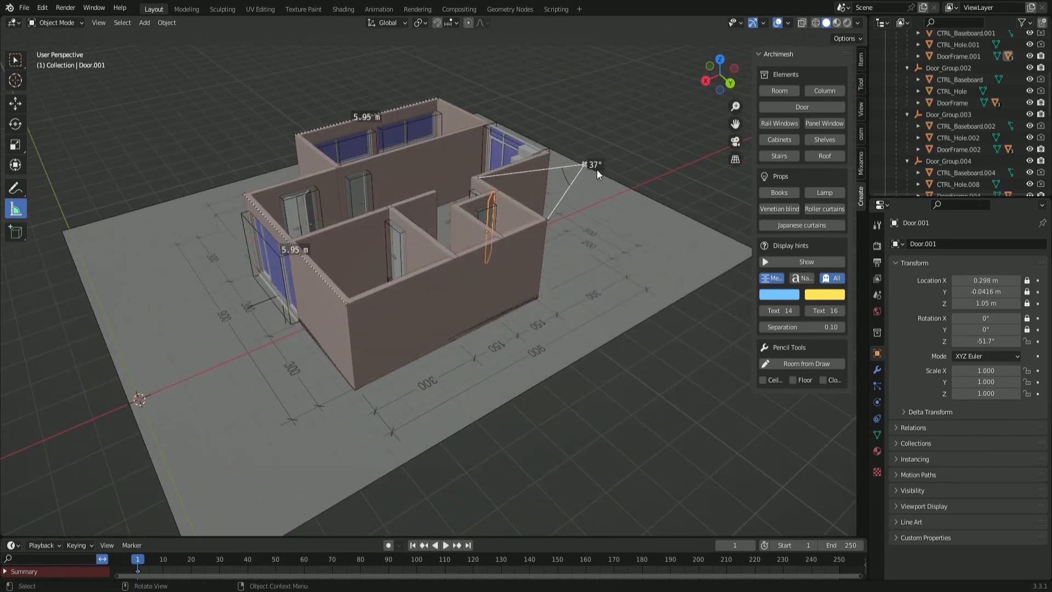
left_click_drag(585, 165, 583, 165)
middle_click_drag(631, 274, 691, 250)
left_click_drag(546, 222, 544, 226)
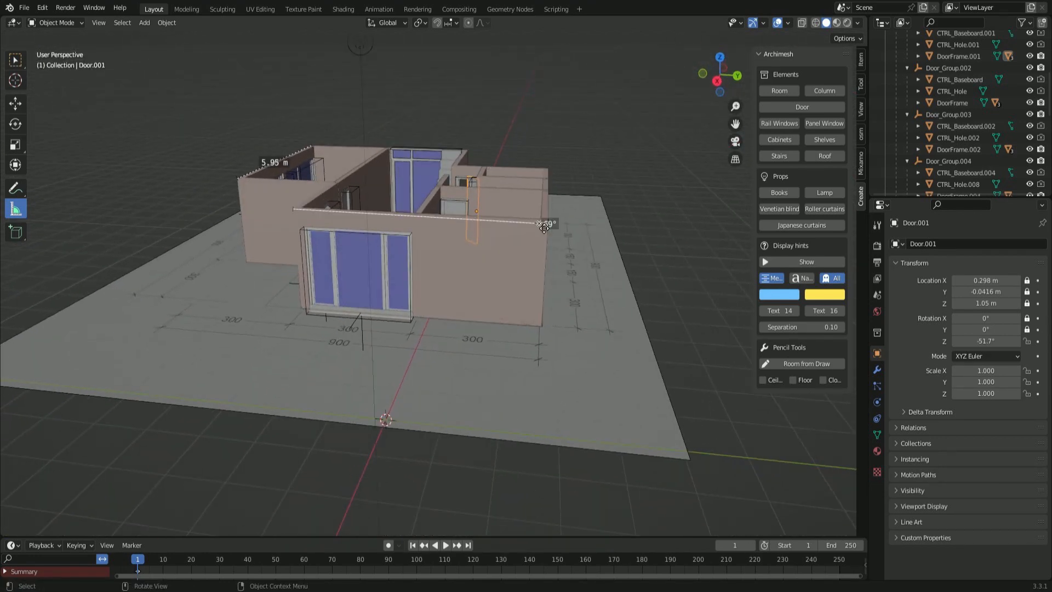
middle_click_drag(548, 250, 443, 325)
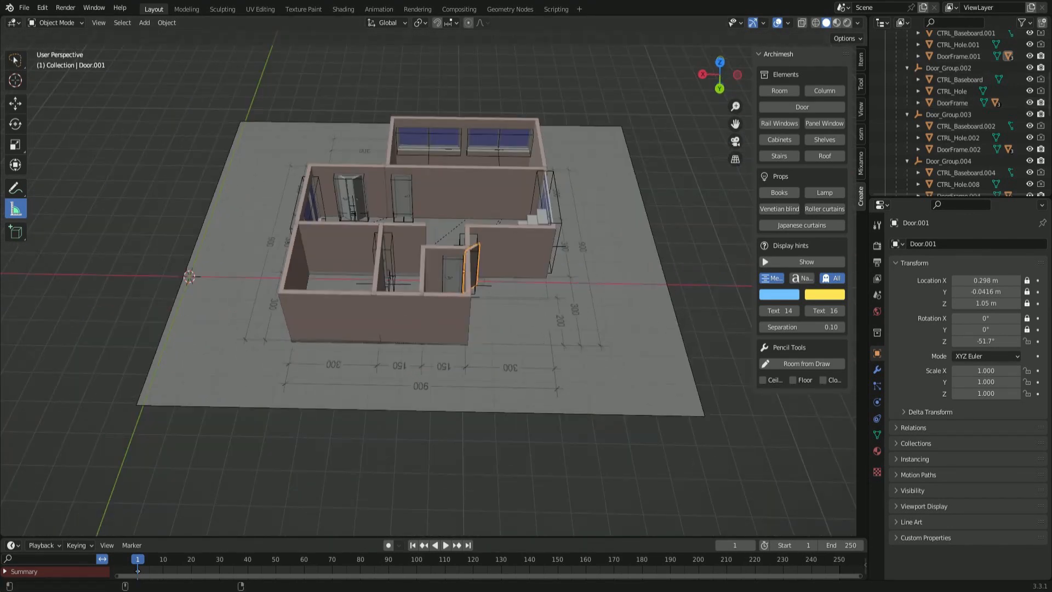
- Append the AIRLOCK BLUE POLYTHENE and AIRLOCK POLES collections with all their airlock models into the scene
left_click(24, 7)
left_click(38, 133)
scroll(670, 464, "down", 5)
middle_click_drag(667, 432, 455, 467)
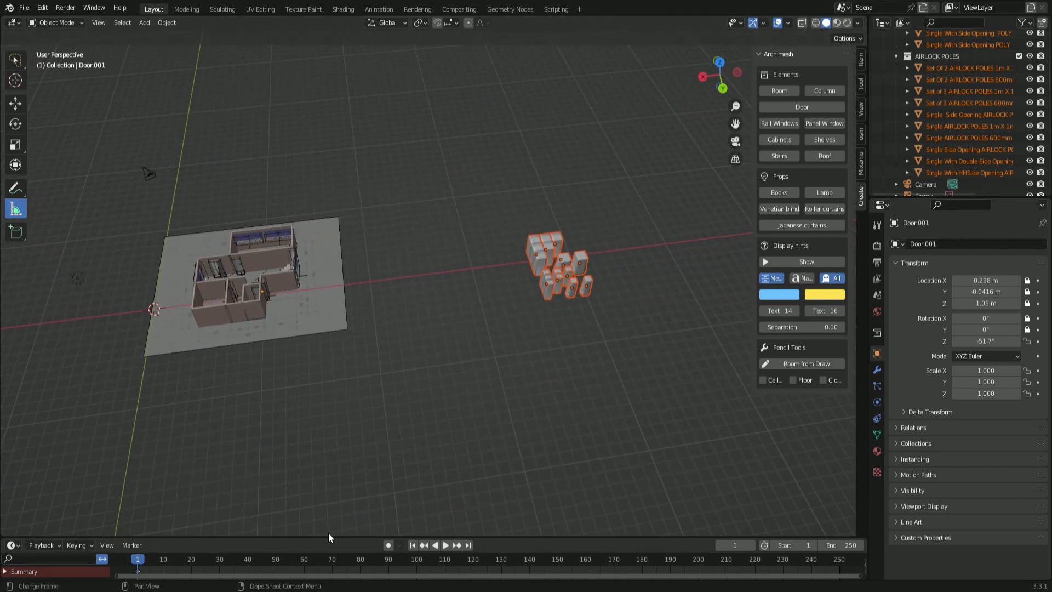
scroll(575, 354, "up", 2)
middle_click_drag(576, 353, 535, 372, "shift")
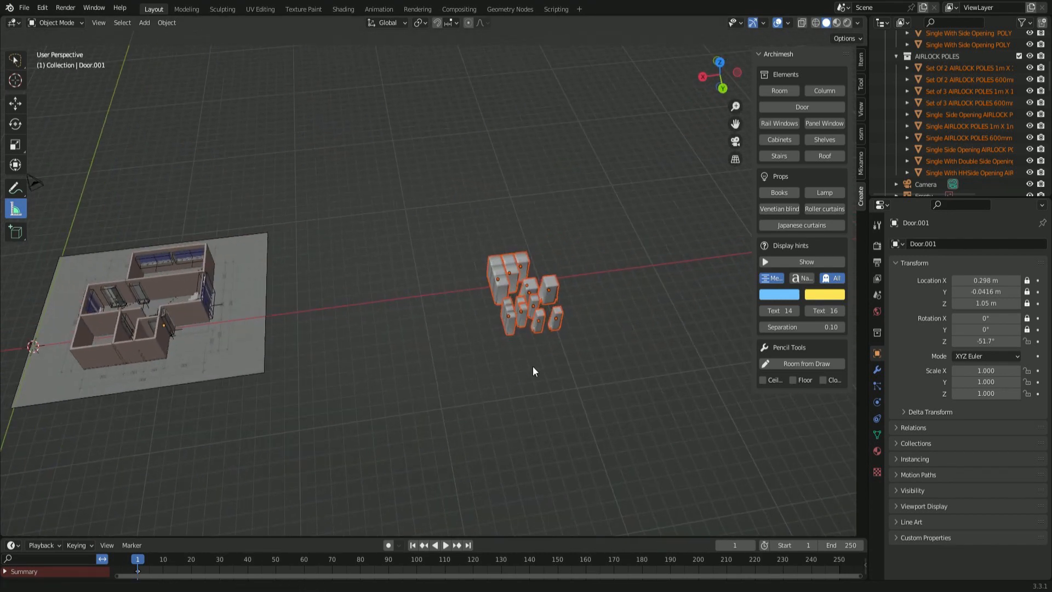
- Switch the viewport to Material Preview shading to show the airlock materials
left_click(837, 22)
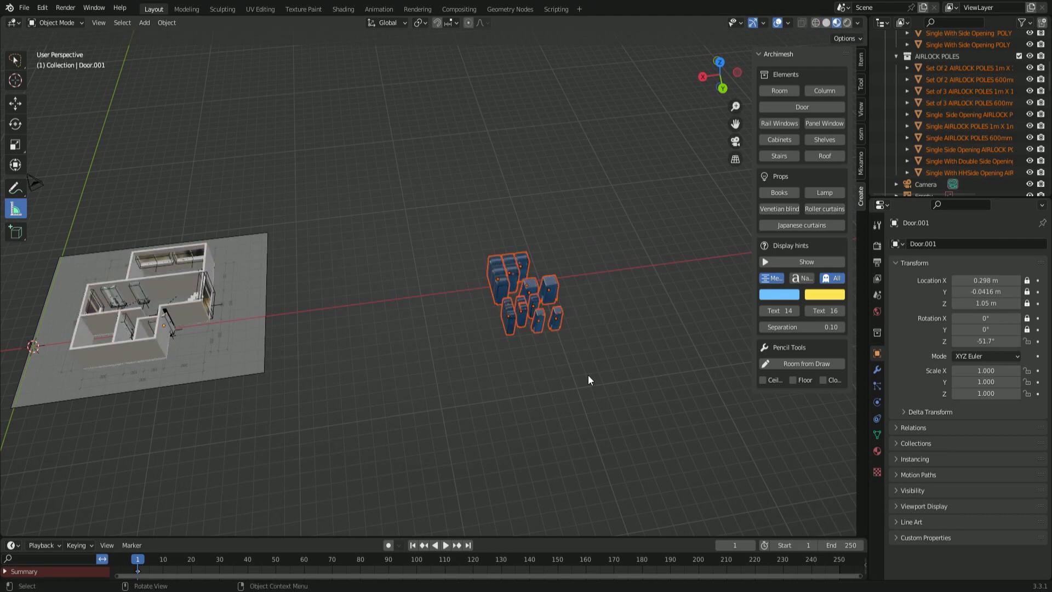
scroll(633, 409, "up", 3)
middle_click_drag(633, 409, 674, 378)
- Collapse the two airlock collections and the Room objects in the Outliner
left_click(898, 55)
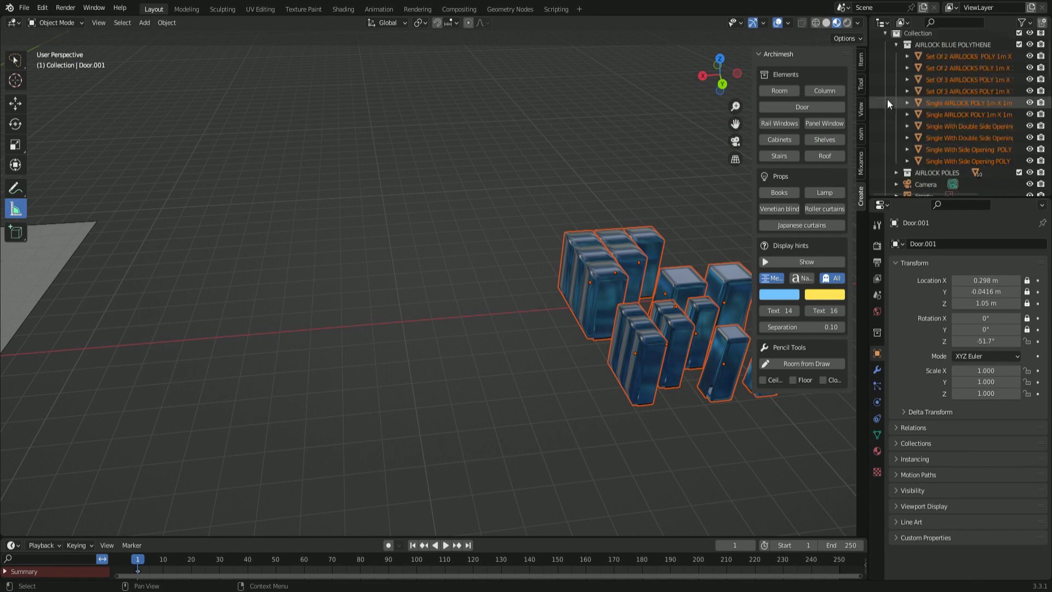
left_click(897, 44)
left_click(895, 103)
left_click(895, 103)
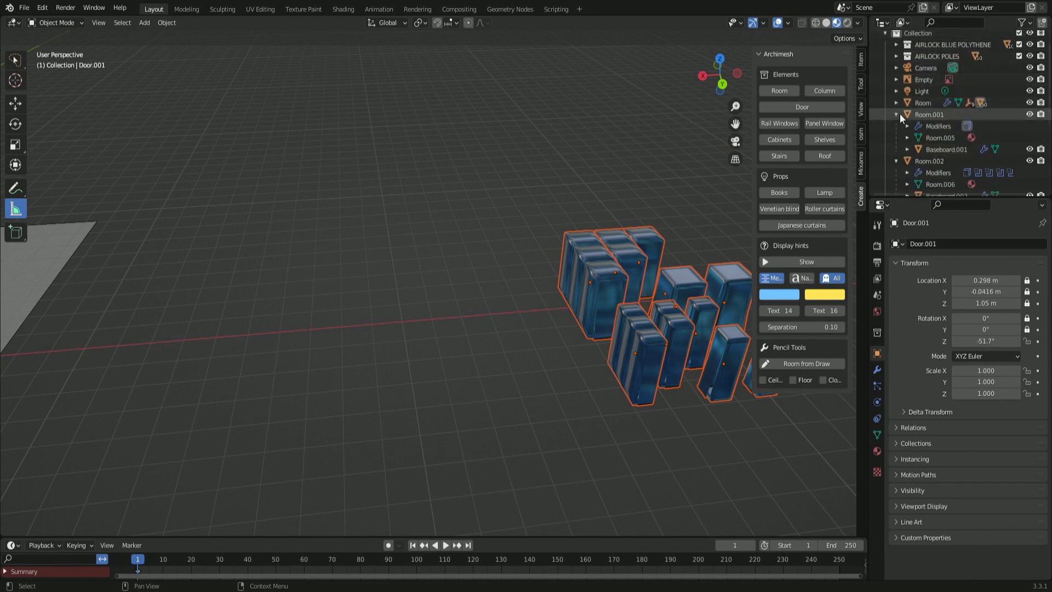
scroll(898, 159, "up", 1)
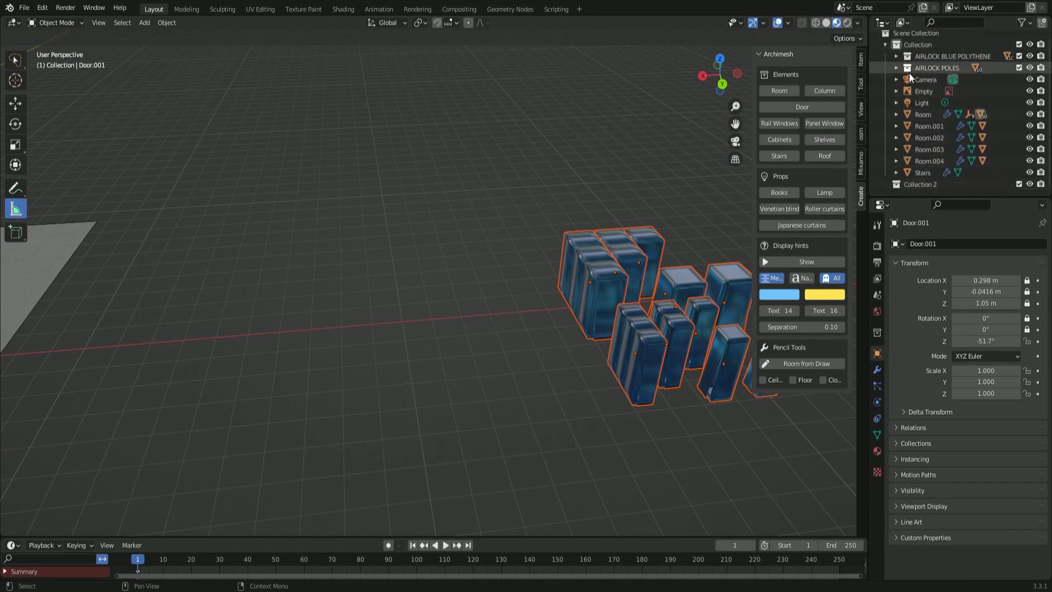
- Hide the polythene cover of the 1m X 1m X 2m set of 3 airlocks to inspect its pole frame, and reveal it again
middle_click_drag(552, 313, 592, 309)
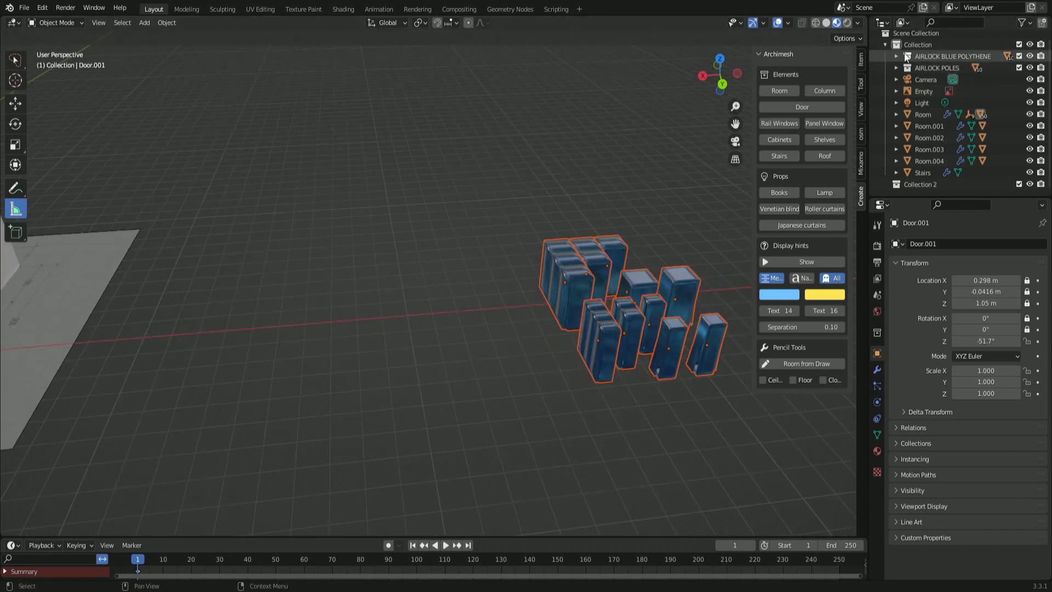
left_click(580, 275)
key("h")
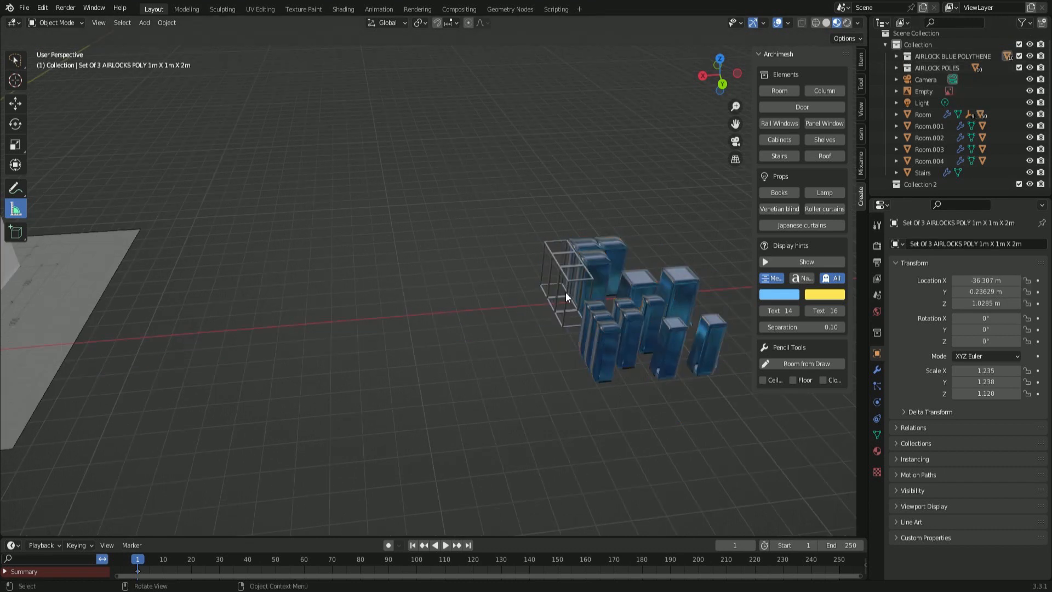
left_click(564, 293)
key("alt+h")
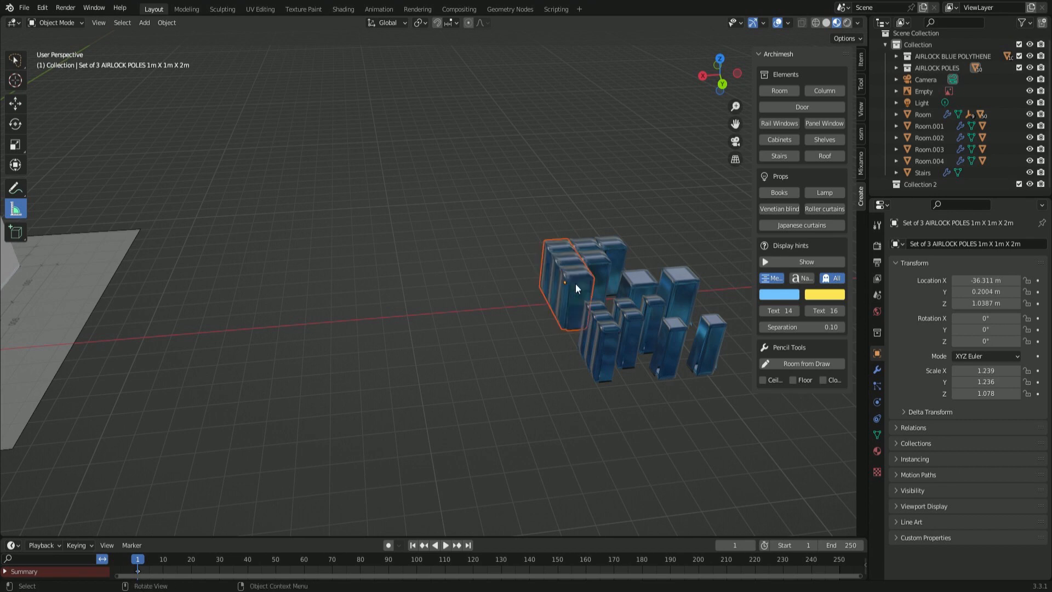
- Examine the airlock models, select the 1m X 1m X 2m single airlock with double side opening and expand the AIRLOCK BLUE POLYTHENE collection
middle_click_drag(575, 284, 493, 315)
scroll(376, 319, "up", 8)
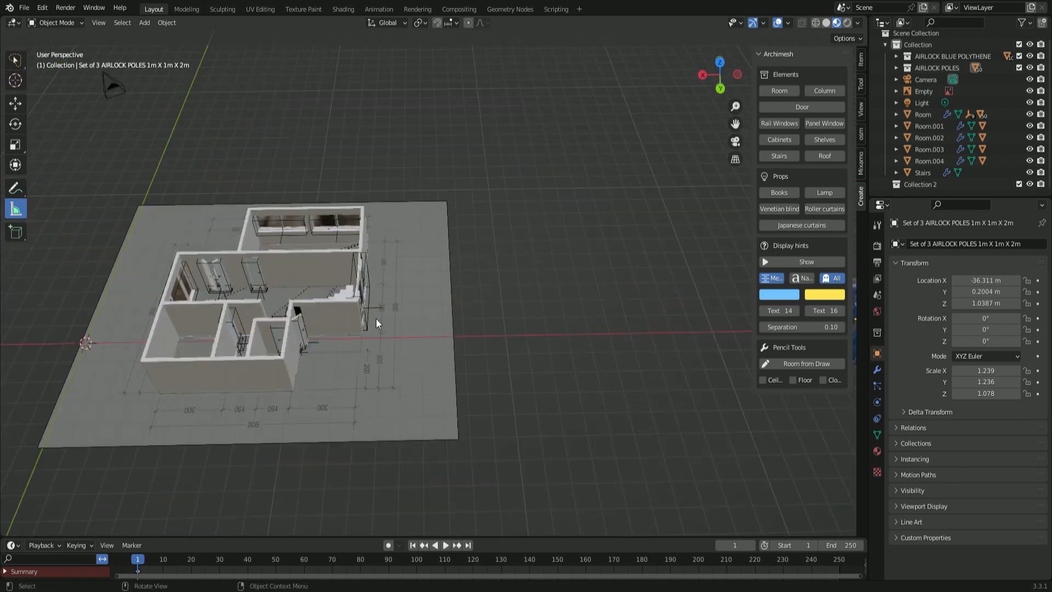
middle_click_drag(376, 319, 295, 340)
middle_click_drag(647, 343, 616, 281, "shift")
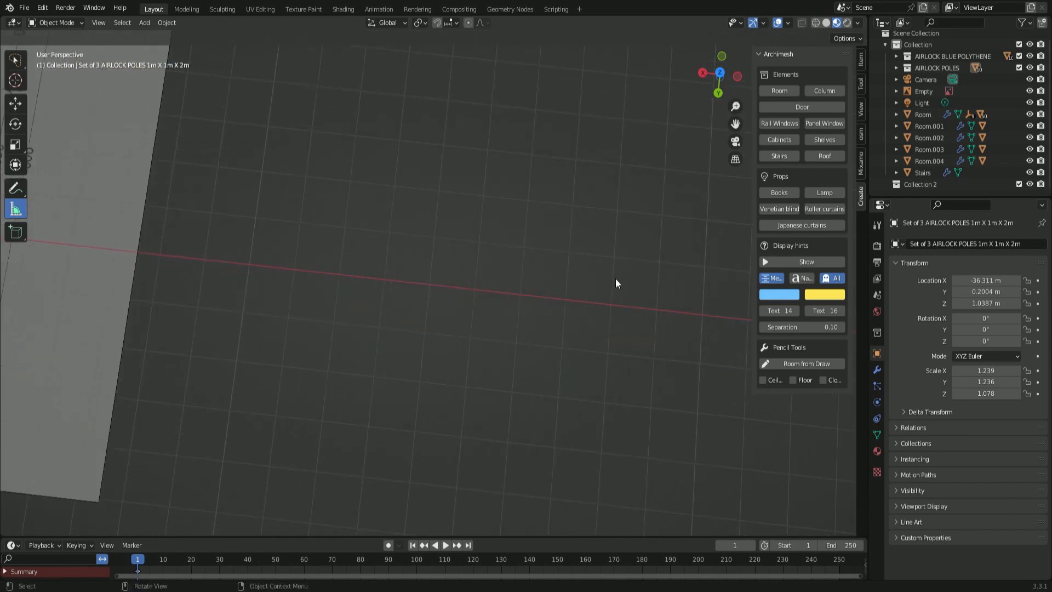
scroll(671, 305, "down", 5)
middle_click_drag(679, 359, 674, 308)
middle_click_drag(674, 308, 417, 265, "shift")
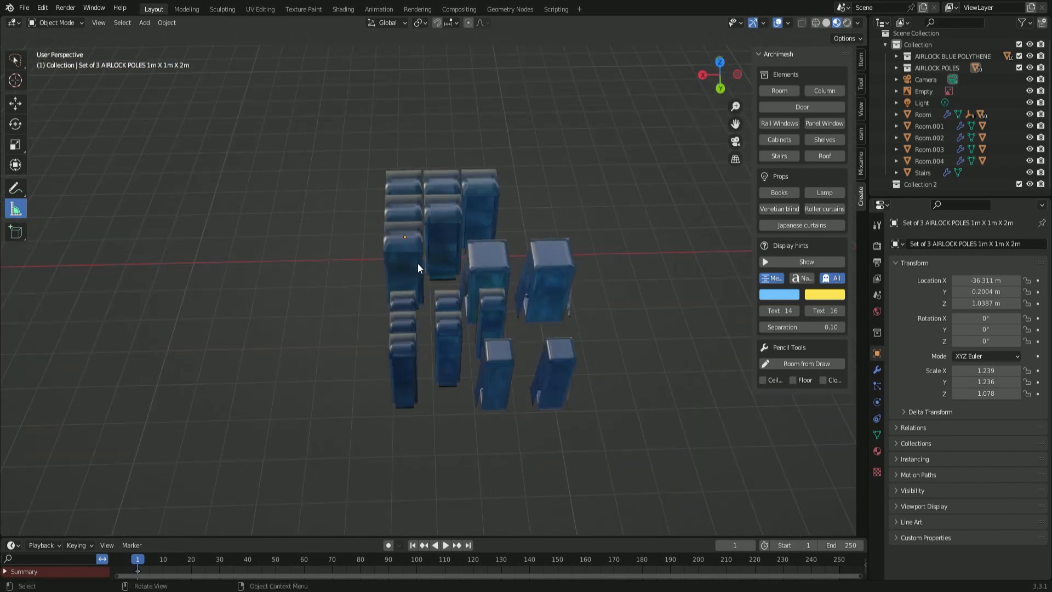
left_click(575, 300)
middle_click_drag(575, 300, 685, 231)
left_click(896, 57)
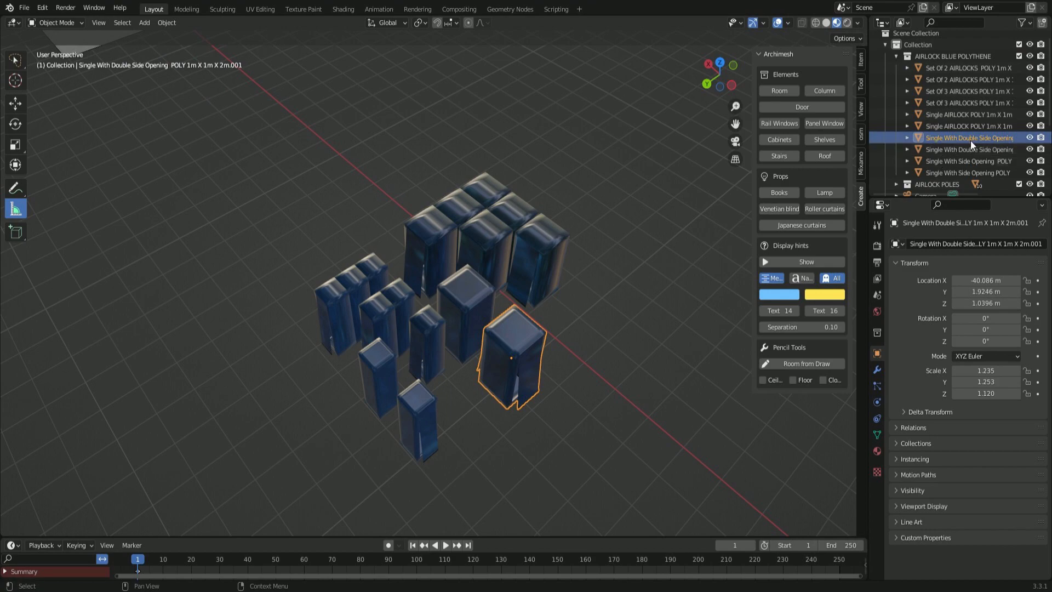
middle_click_drag(637, 288, 715, 320)
- Move the 1m X 1m X 2m single polythene airlock with side opening 29.335 m along X to the house
left_click(485, 262)
middle_click_drag(485, 262, 360, 329)
scroll(421, 264, "down", 5)
key("g")
key("x")
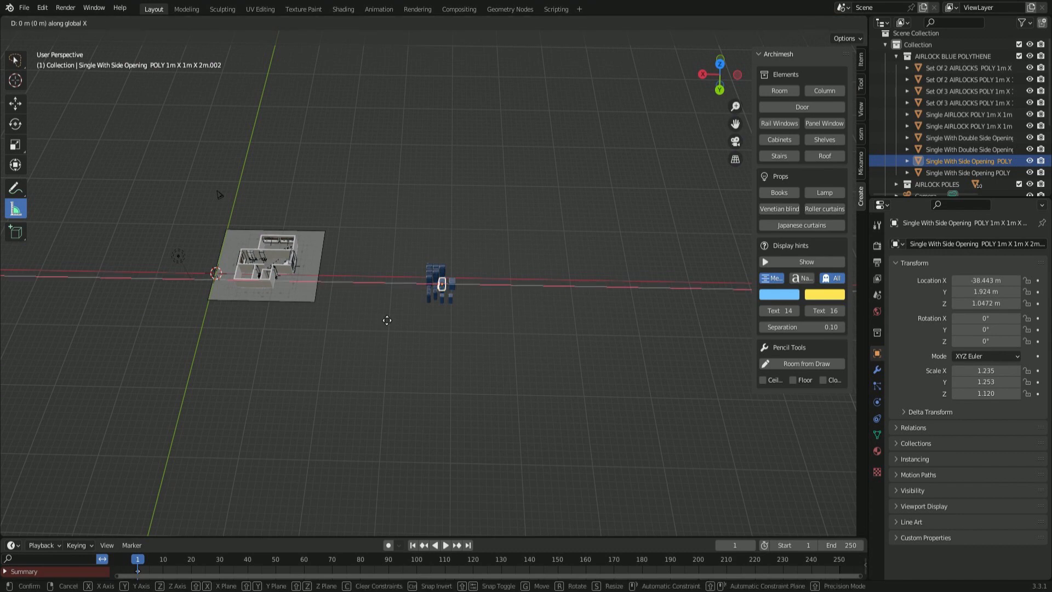
left_click(209, 294)
- Move the side-opening airlock -4.3238 m along Y into the living room, beside the bedroom wall
scroll(209, 292, "up", 5)
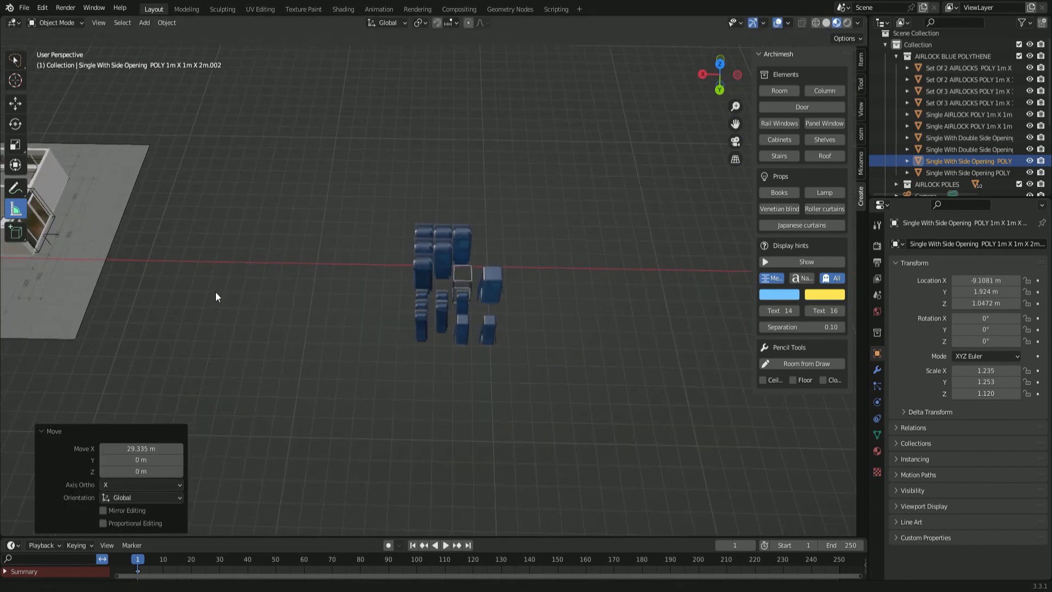
middle_click_drag(215, 292, 470, 313, "shift")
scroll(470, 313, "up", 1)
key("KP_7")
middle_click_drag(589, 350, 439, 261, "shift")
scroll(440, 261, "up", 3)
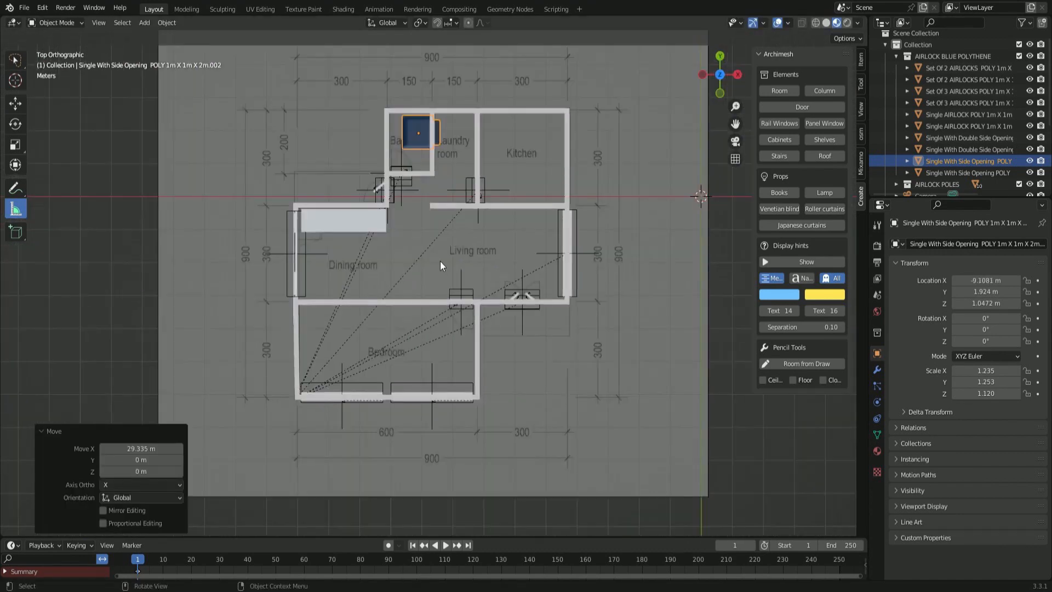
key("g")
key("y")
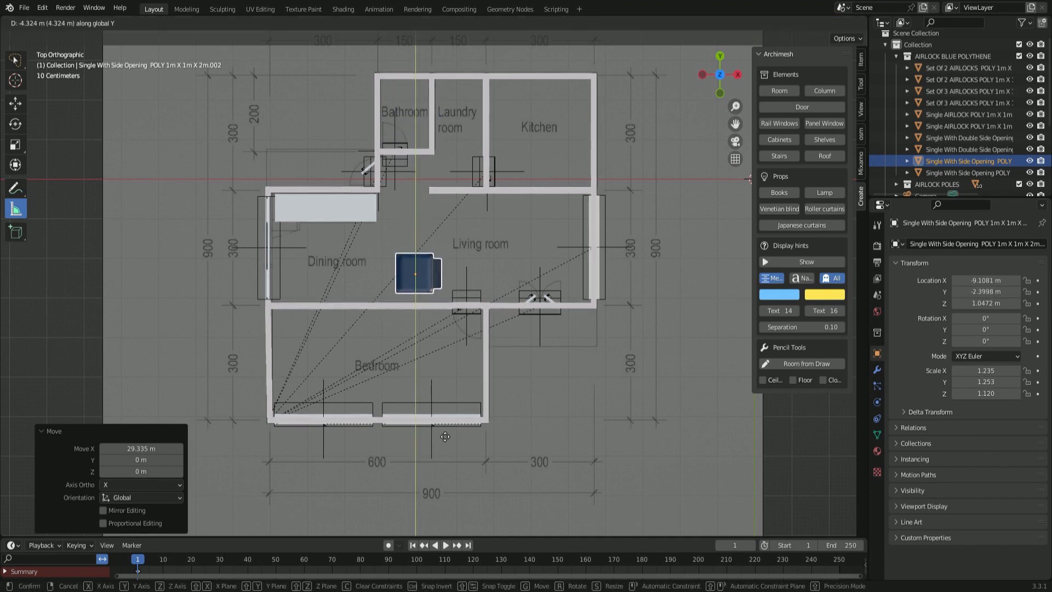
left_click(439, 432)
- Rotate the side-opening airlock about Z to 270° with turns of 90° and 180°, pointing its opening at the bedroom wall
key("KP_5")
middle_click_drag(458, 392, 455, 377)
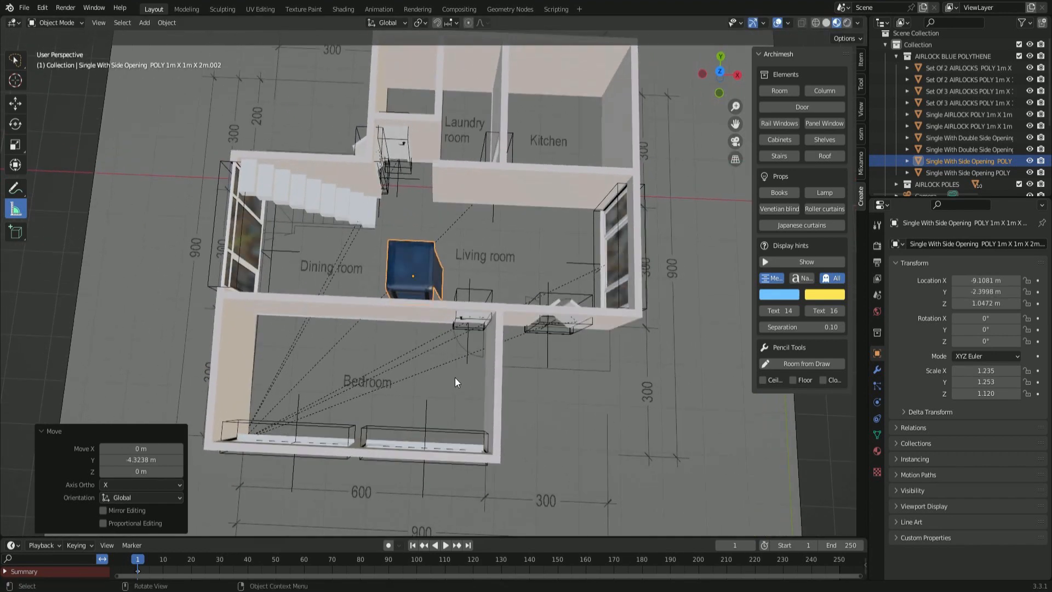
key("r")
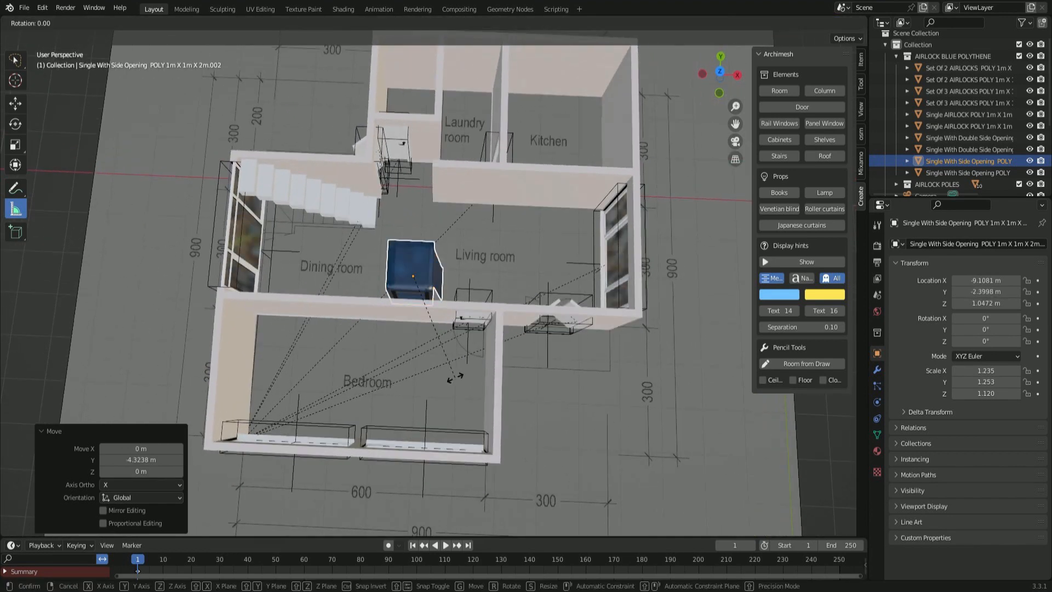
key("z")
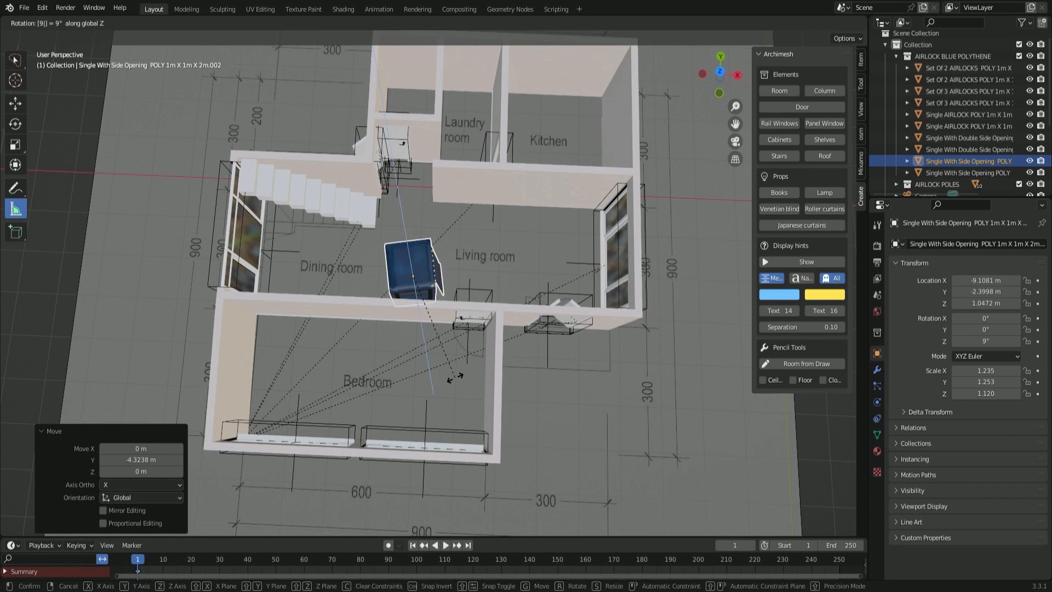
key("Return")
middle_click_drag(455, 377, 544, 343)
type("rz180")
key("Return")
- Align the airlock with the bedroom doorway by moving it 1.3604 m along X and -0.23286 m along Y
key("KP_7")
key("g")
key("x")
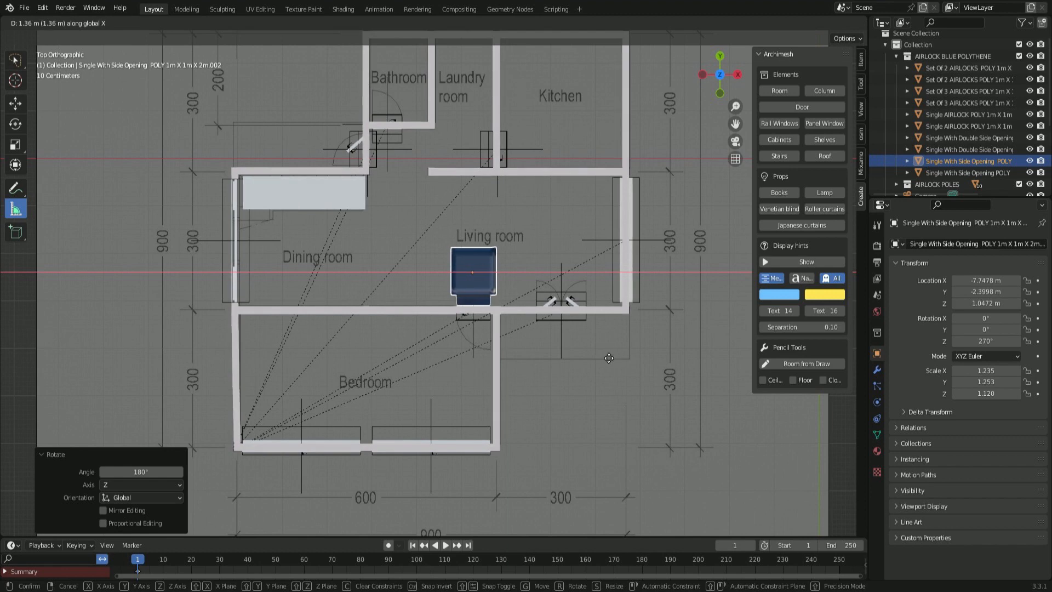
left_click(609, 359)
key("g")
key("y")
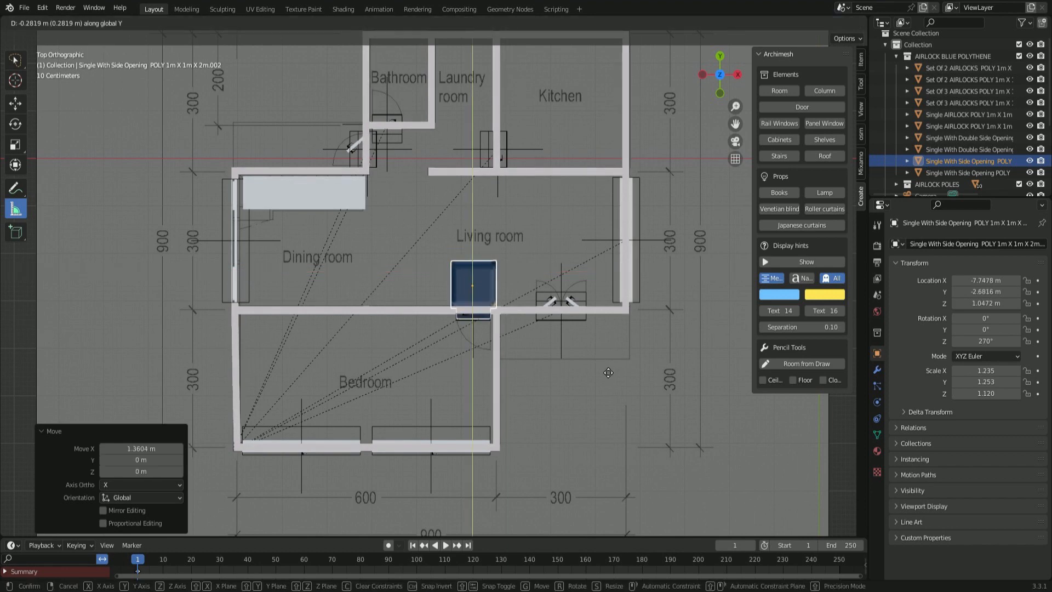
left_click(607, 370)
- Delete the bedroom door leaf, Door.002, from the doorway where the airlock stands
middle_click_drag(600, 366, 536, 300)
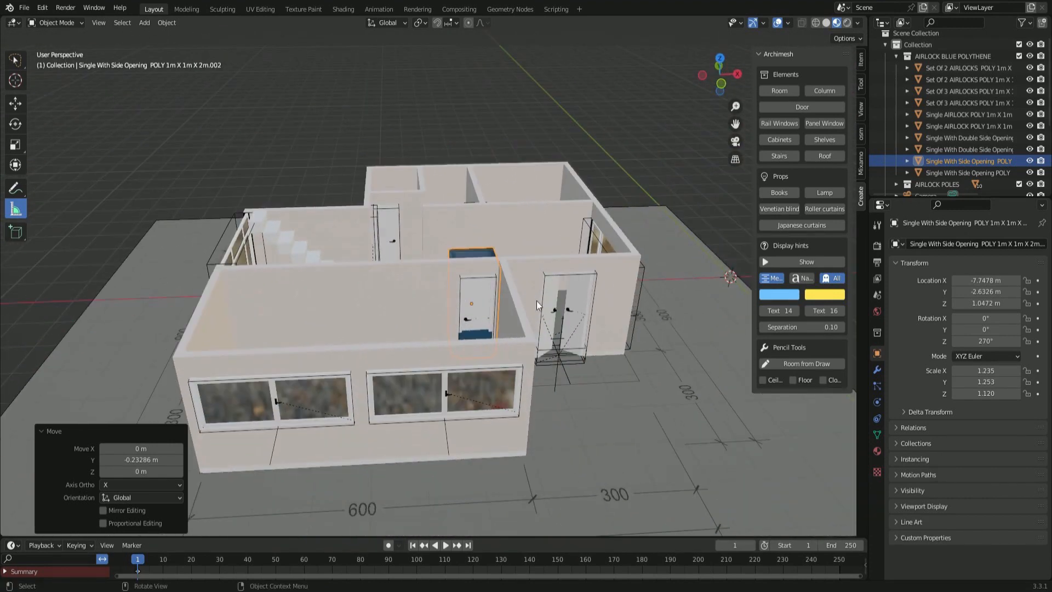
left_click(482, 301)
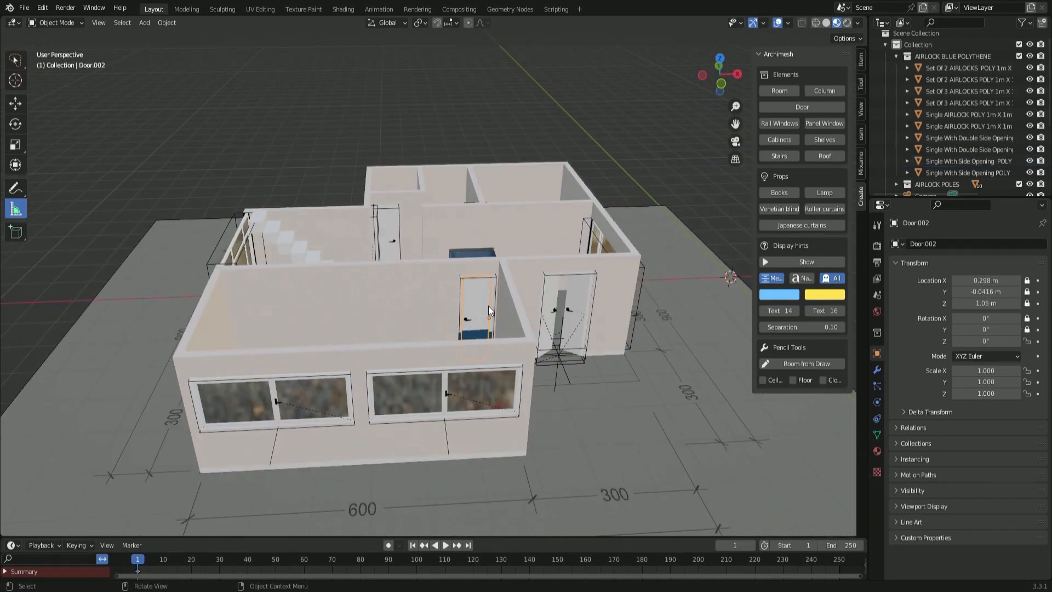
key("Delete")
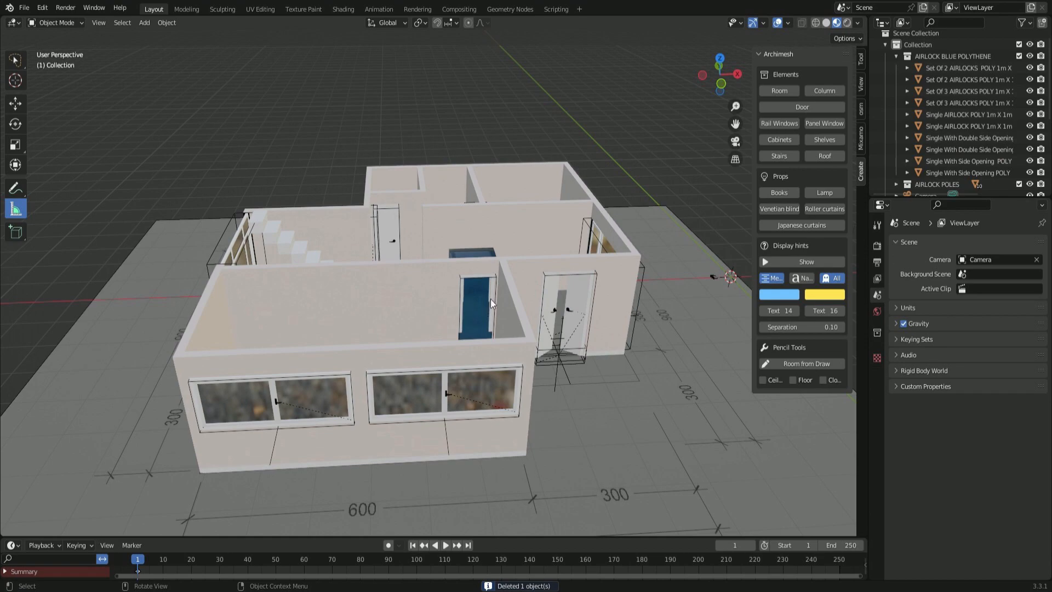
- Move the side-opening airlock's pole frame 30.787 m along X and -4.5599 m along Y onto its polythene cover at the bedroom doorway
middle_click_drag(491, 299, 534, 352)
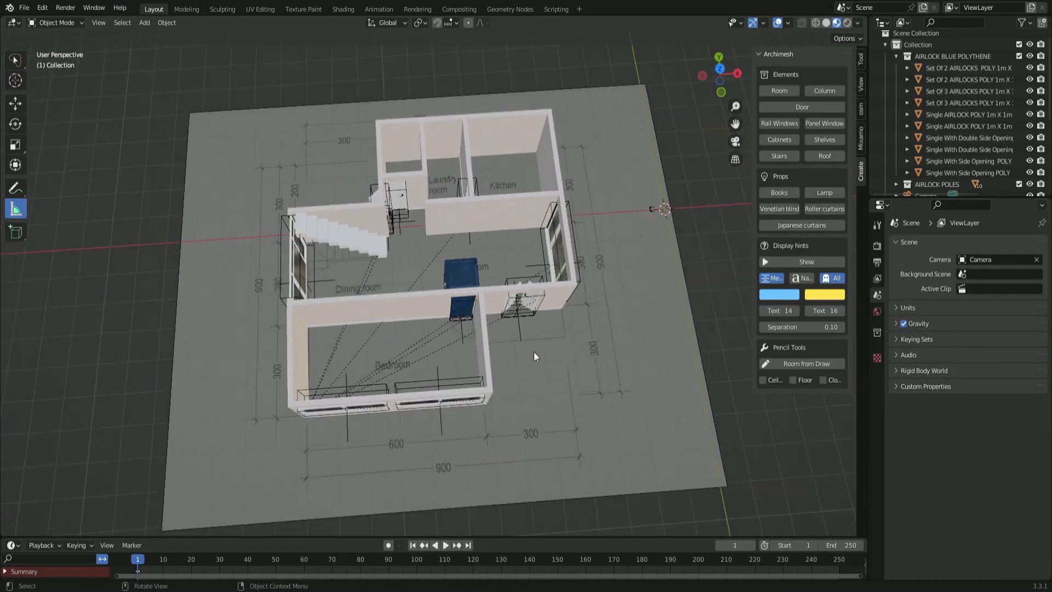
scroll(603, 367, "down", 5)
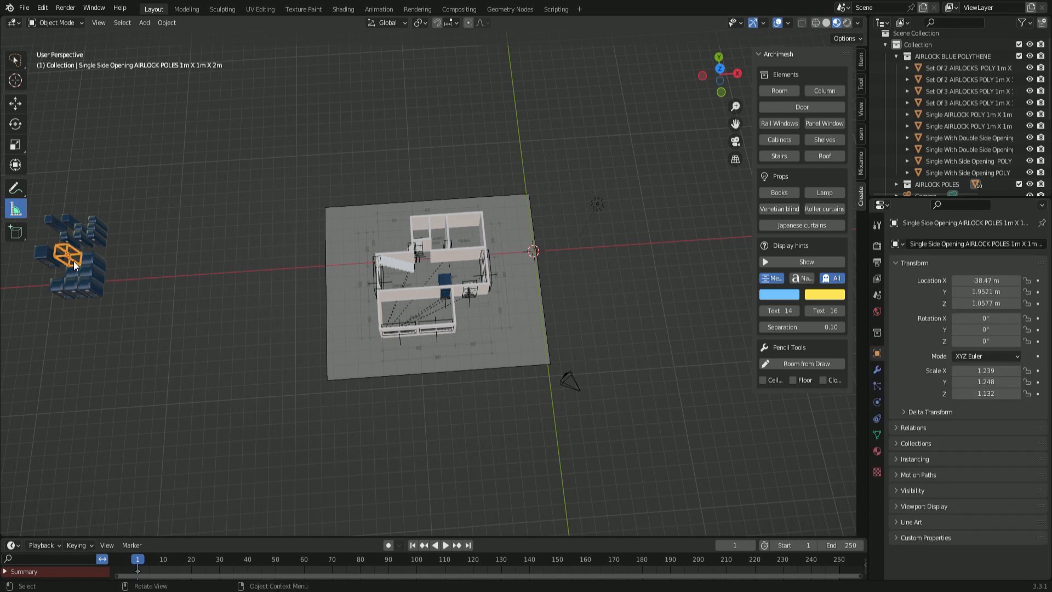
key("g")
key("x")
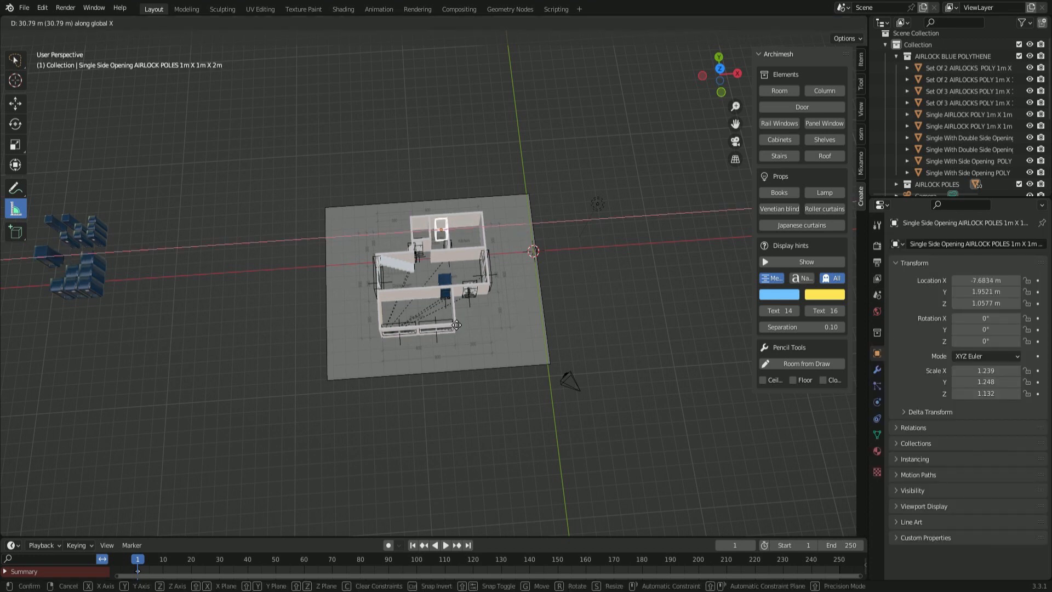
left_click(453, 320)
key("g")
key("y")
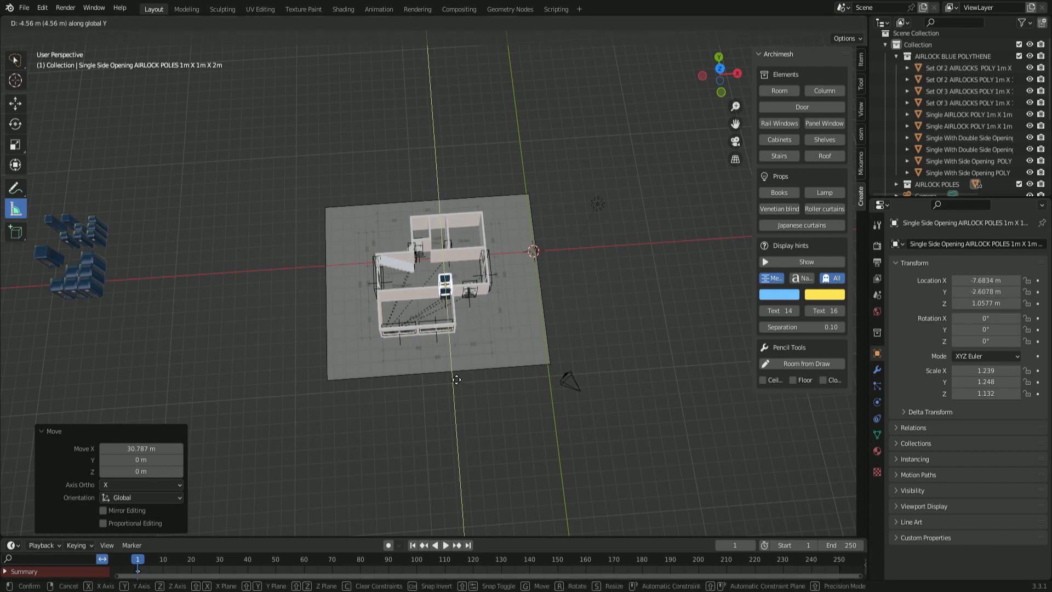
left_click(448, 276)
- Fine-tune the pole frame inside the side-opening airlock's cover with small moves along X and Y, starting with -0.026444 m along X
scroll(449, 276, "up", 4)
scroll(525, 254, "up", 6)
key("g")
key("x")
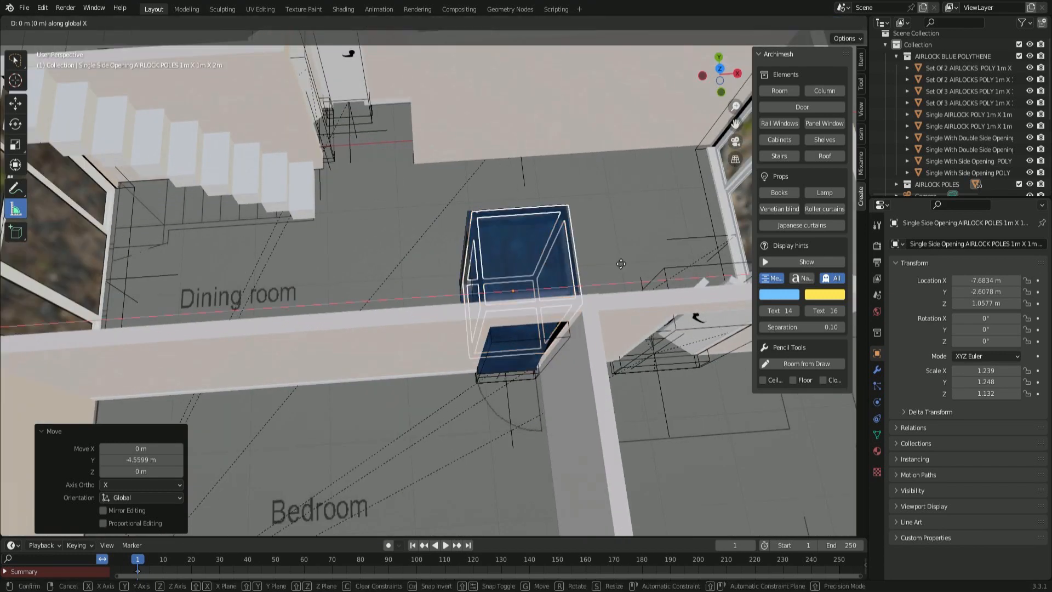
left_click(620, 265)
key("g")
key("y")
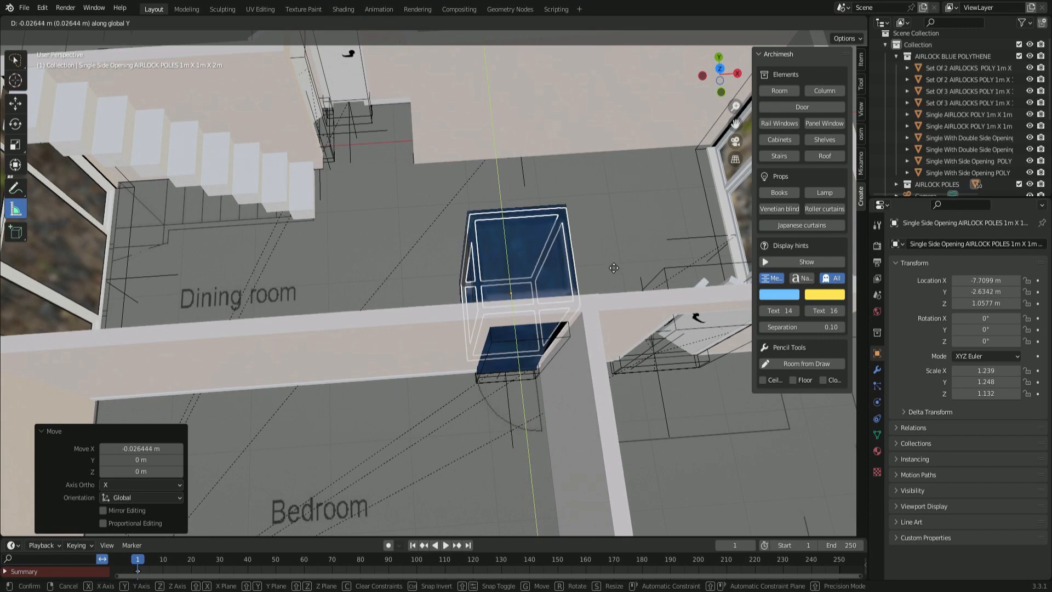
left_click(609, 262)
key("g")
key("x")
left_click(605, 263)
- Hide the side-opening cover, examine its pole frame from above in solid shading, and restore the cover and material preview shading
middle_click_drag(605, 263, 577, 206)
key("KP_7")
left_click(479, 296)
key("h")
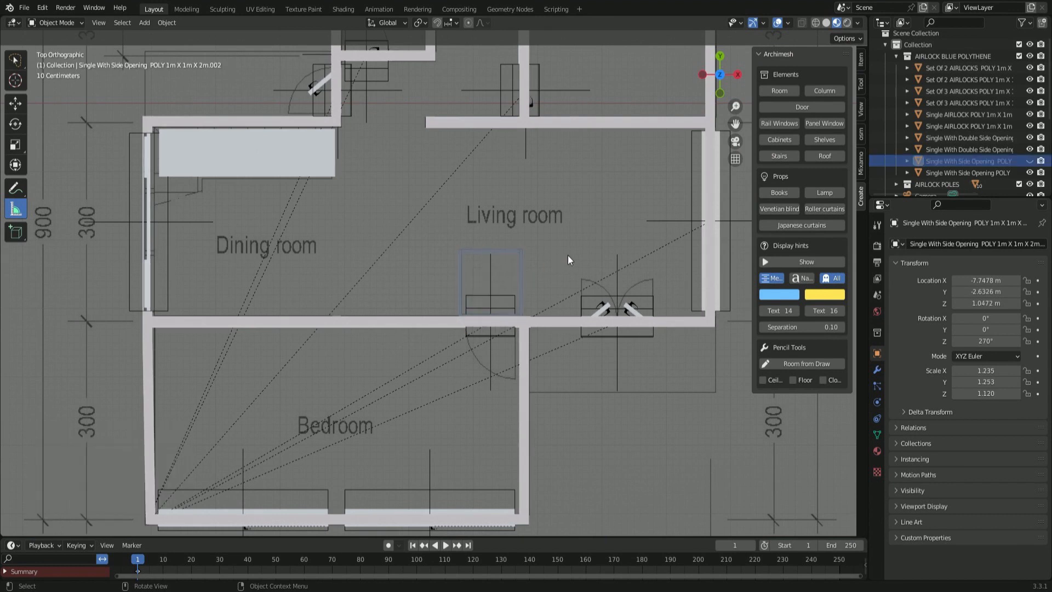
left_click(826, 23)
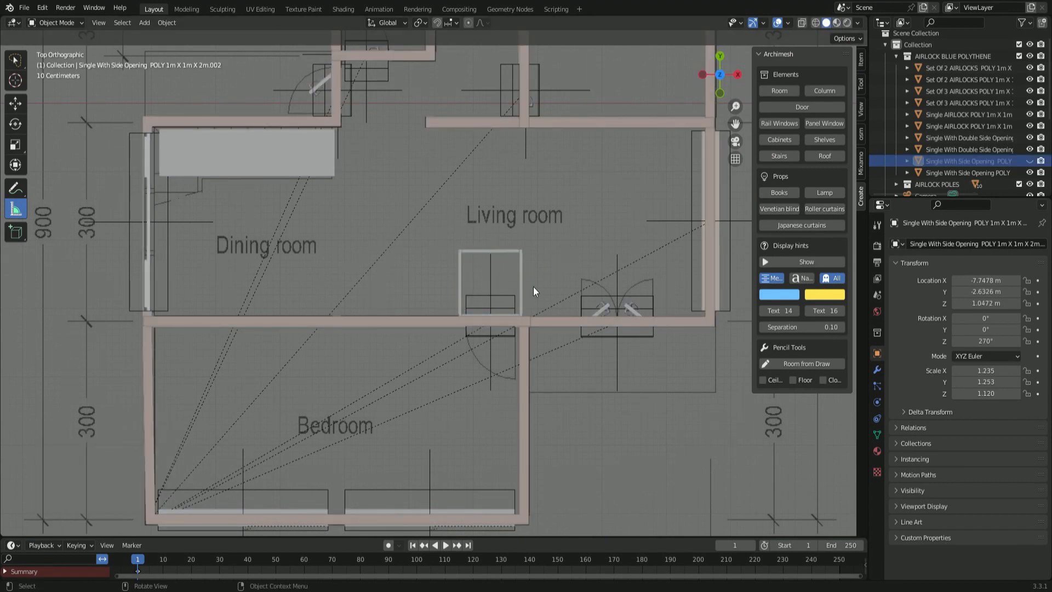
key("alt+h")
left_click(836, 23)
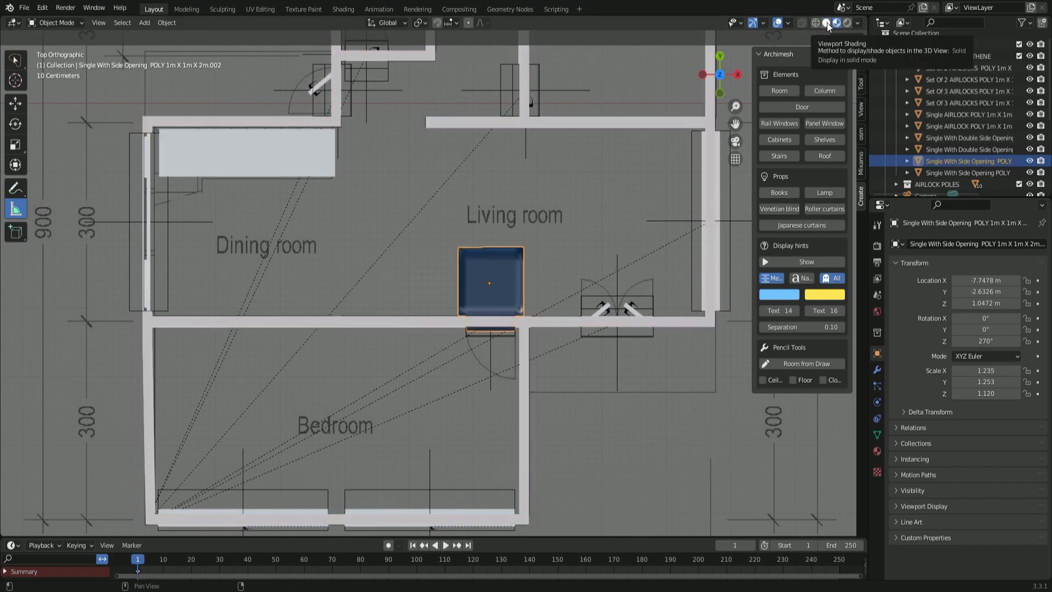
- Select the Set Of 2 airlock polythene together with its pole frame and move both 26.919 m along X into the house
mouse_move(495, 442)
middle_mouse_down()
mouse_move(561, 382)
mouse_move(474, 371)
mouse_move(454, 283)
mouse_move(477, 304)
middle_mouse_up()
scroll(453, 283, "down", 5)
middle_click_drag(78, 218, 353, 281, "shift")
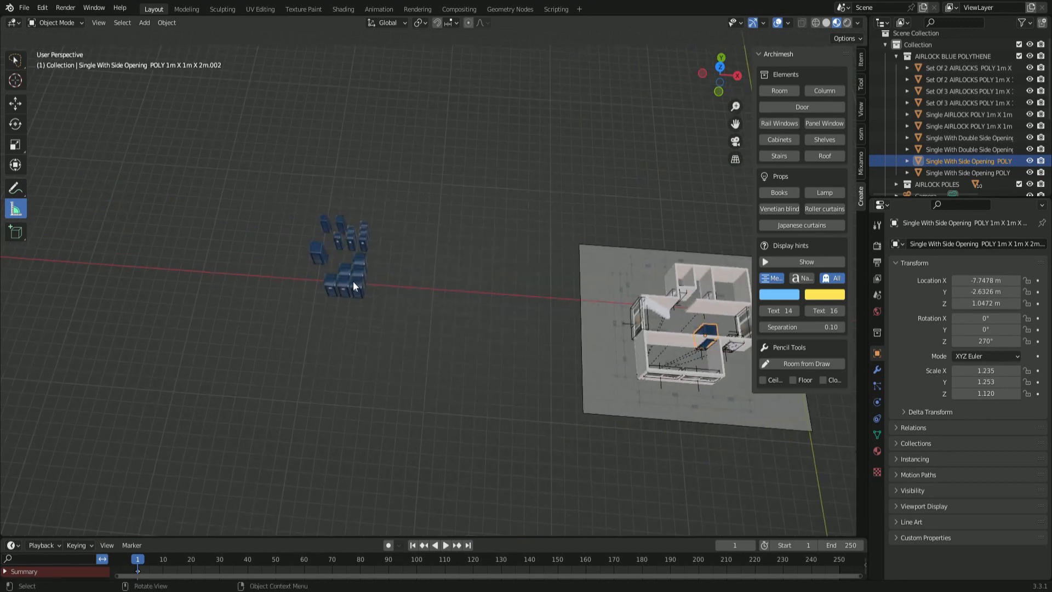
scroll(353, 281, "up", 3)
left_click(241, 285)
key("h")
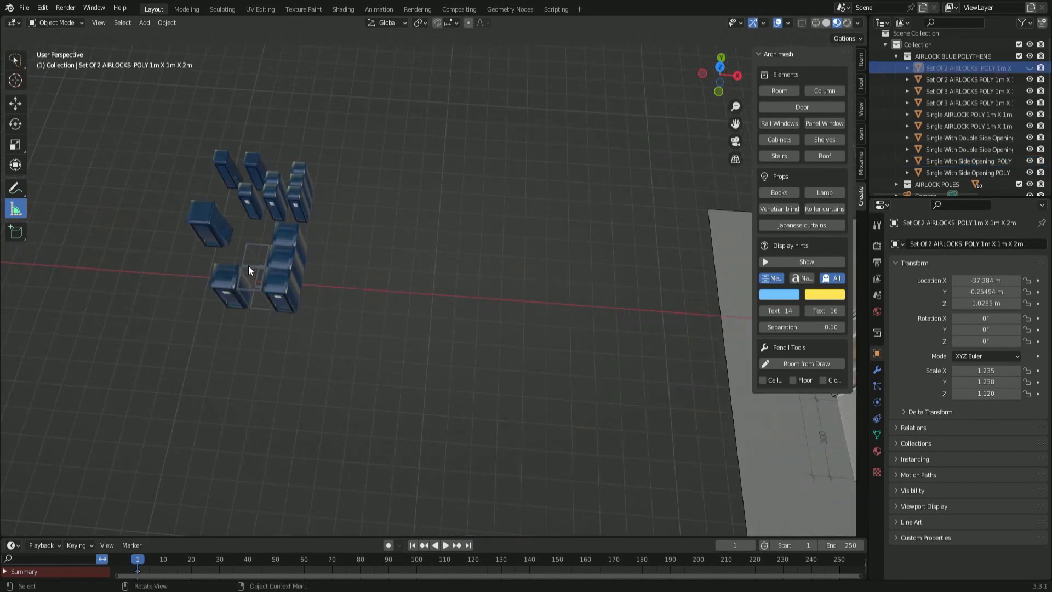
left_click(248, 265)
key("alt+h")
scroll(522, 333, "down", 3)
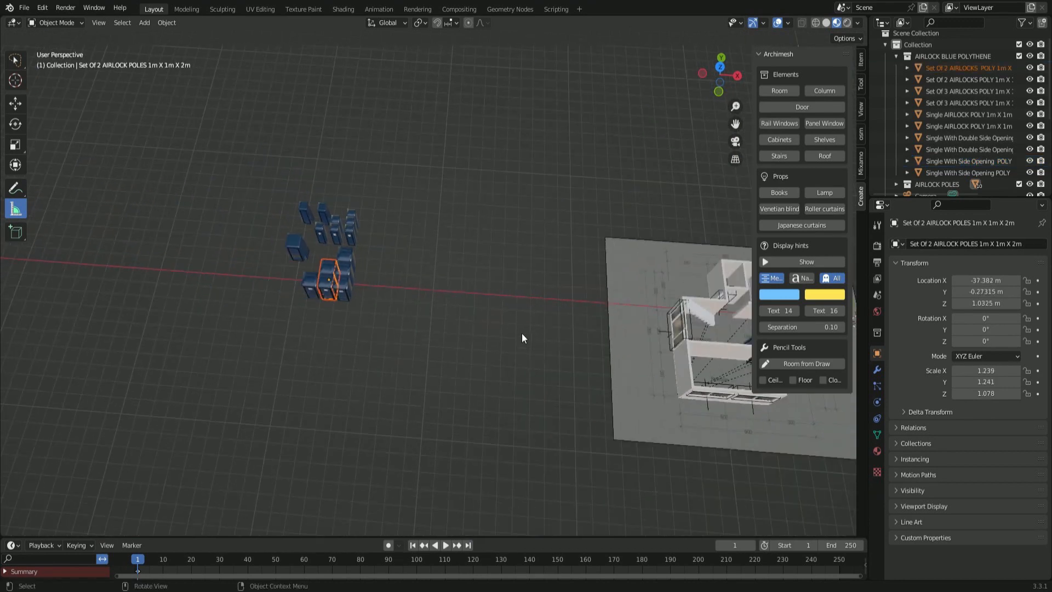
middle_click_drag(522, 335, 386, 318, "shift")
key("g")
key("x")
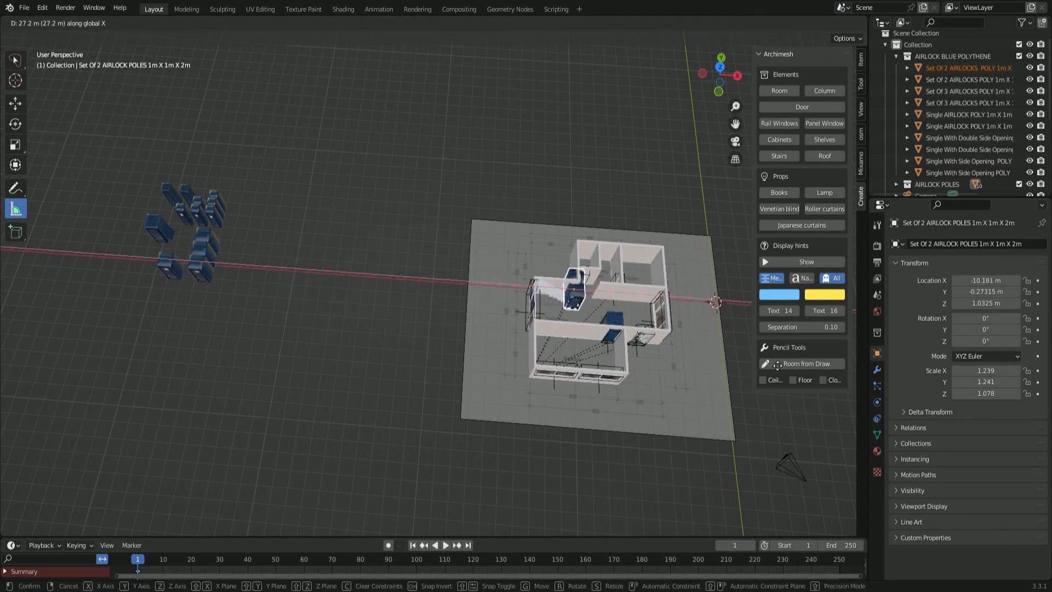
left_click(772, 365)
- Rotate the Set Of 2 airlock about Z to 270° with turns of 90° and 180°
type("rz")
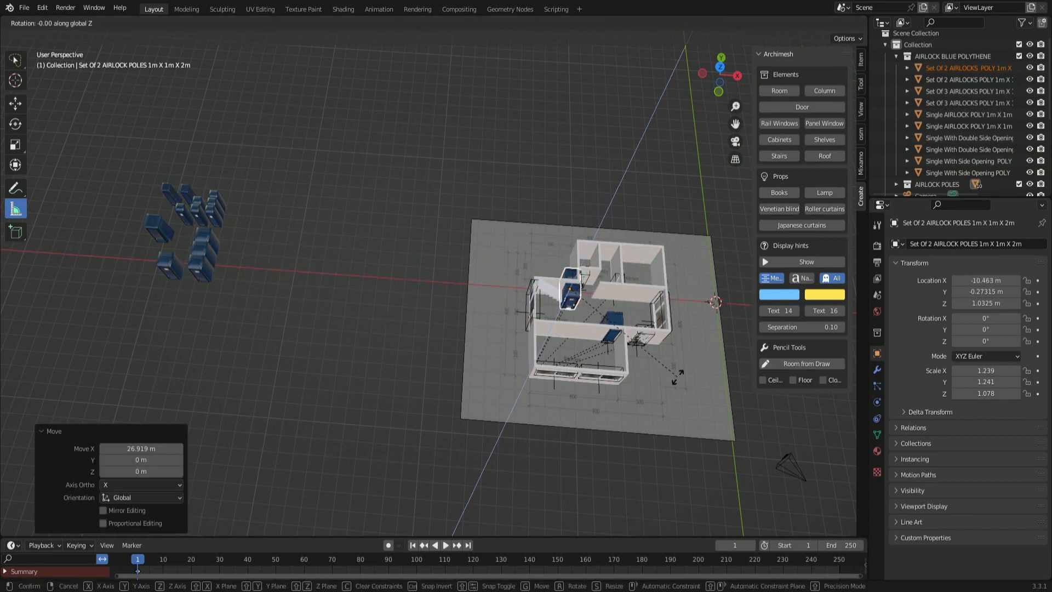
type("90")
key("Return")
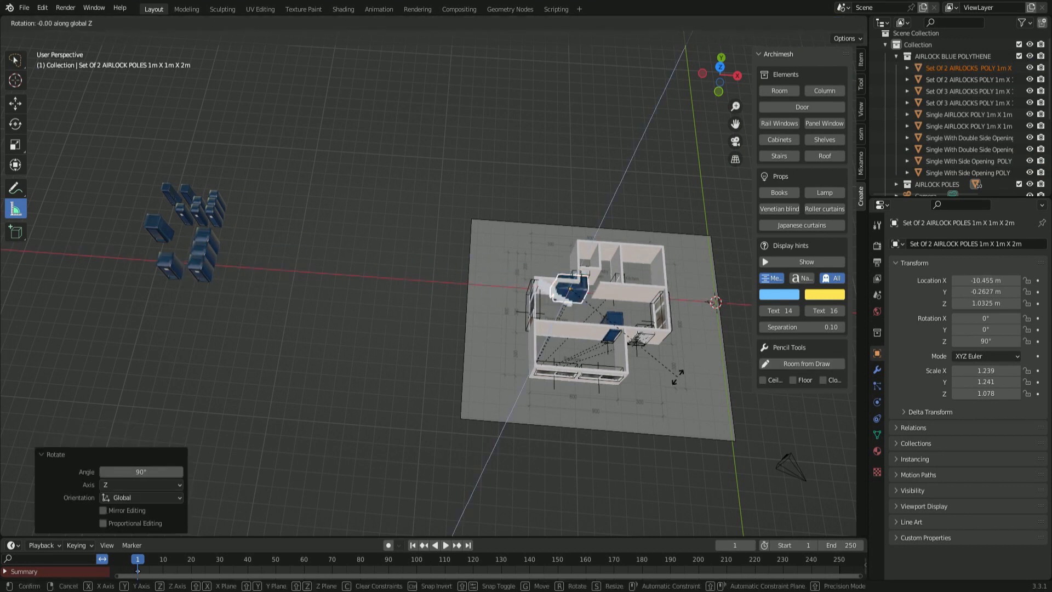
type("180")
key("Return")
- Move the Set Of 2 airlock -2.3286 m along Y and 1.2133 m along X to adjoin the side-opening airlock
key("KP_7")
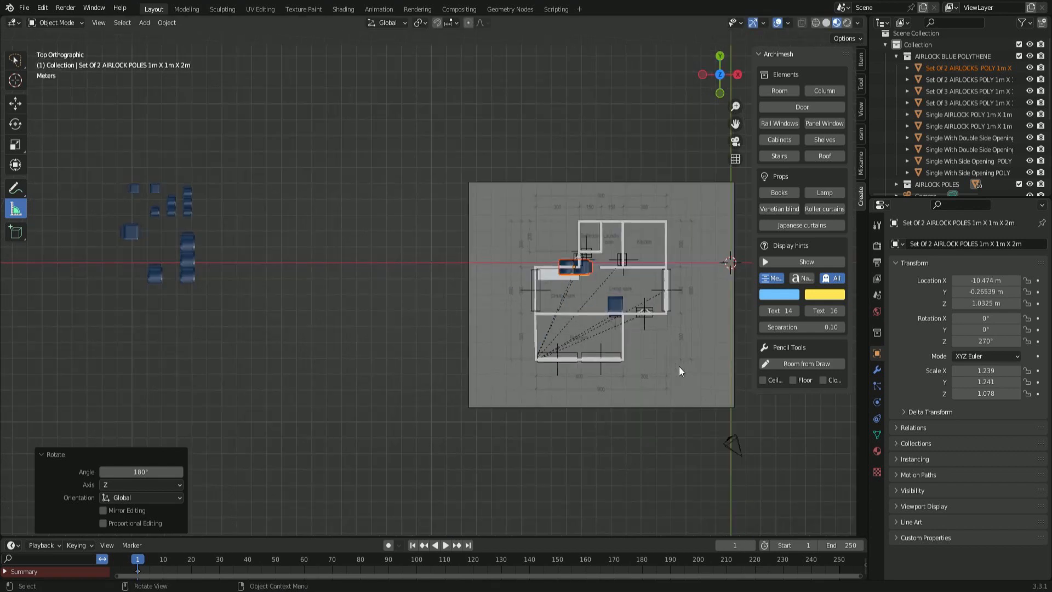
middle_click_drag(679, 367, 449, 333, "shift")
scroll(444, 323, "up", 6)
key("g")
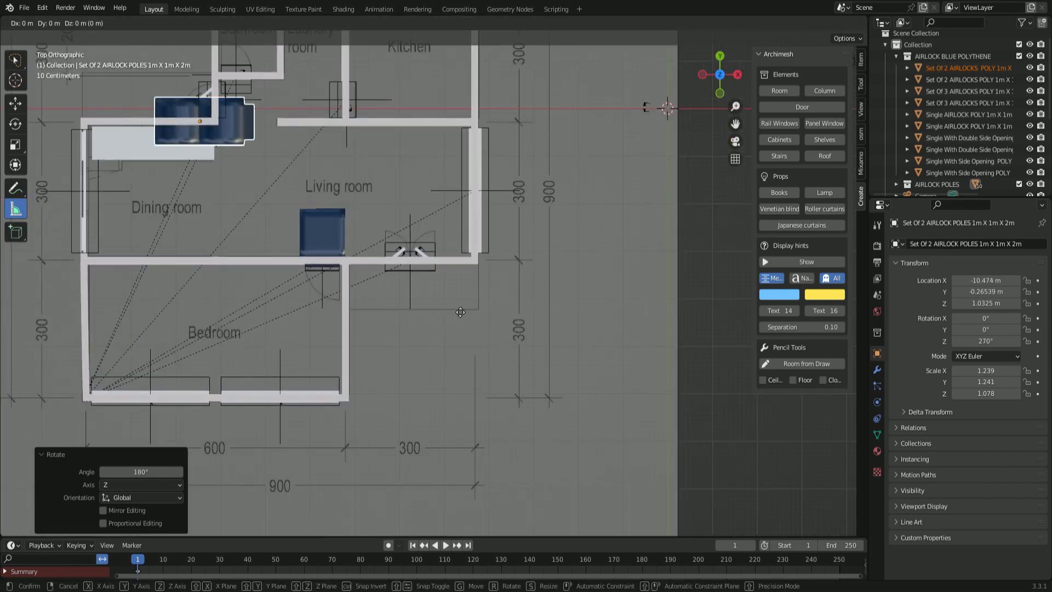
key("y")
left_click(471, 423)
key("g")
key("x")
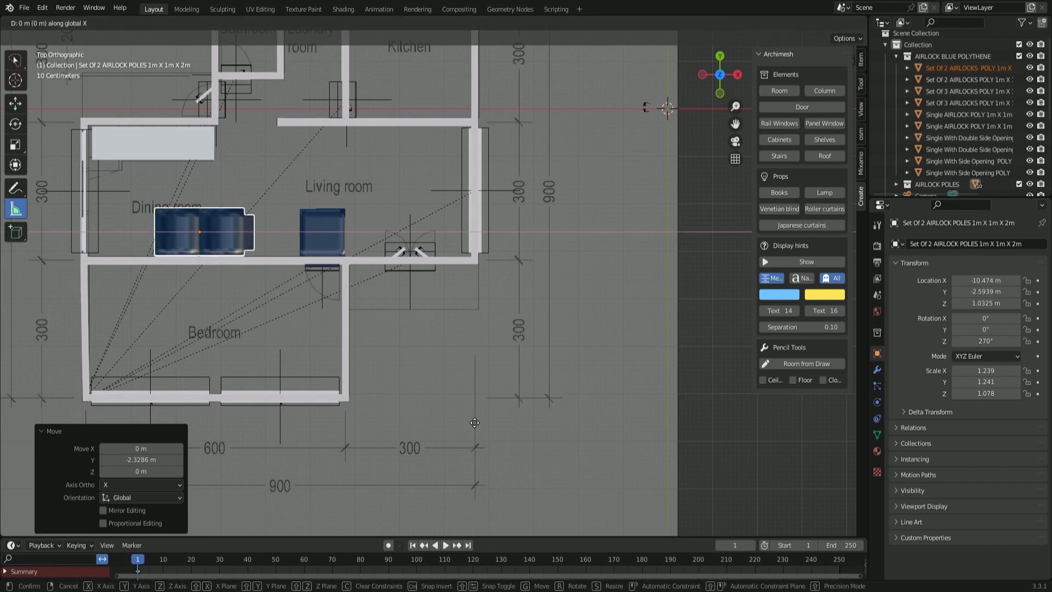
left_click(528, 433)
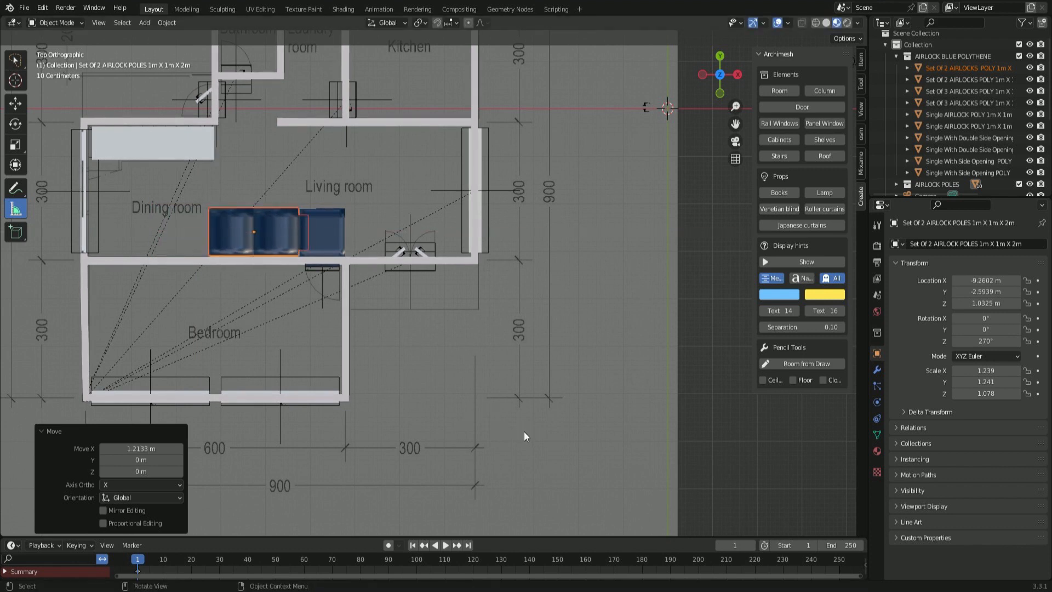
- Fine-align the Set Of 2 airlock with the side-opening one by moving it -0.024511 m along Y and slightly along X
key("g")
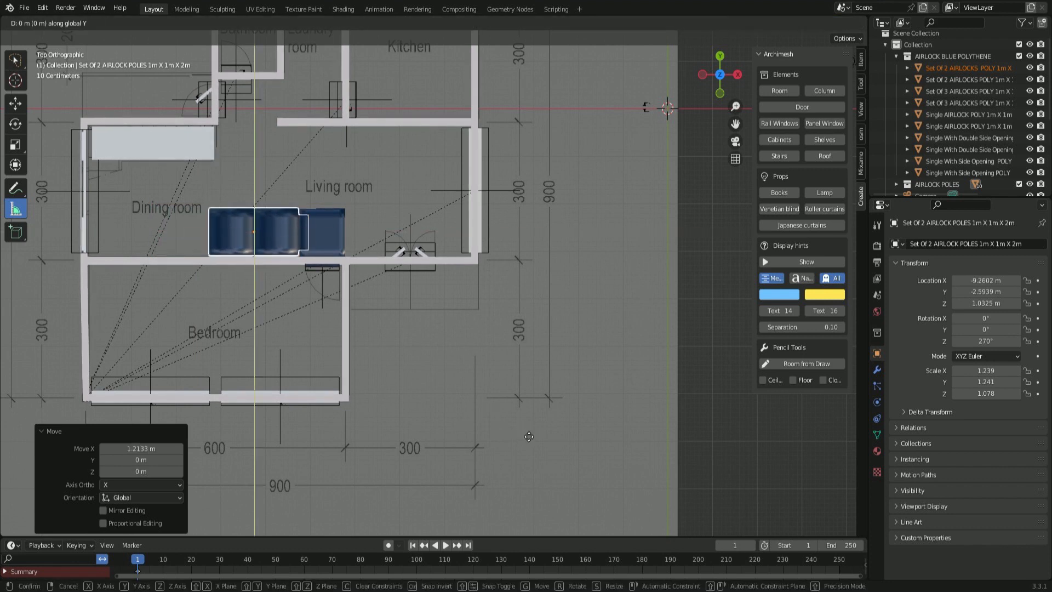
key("y")
left_click(524, 438)
key("g")
key("x")
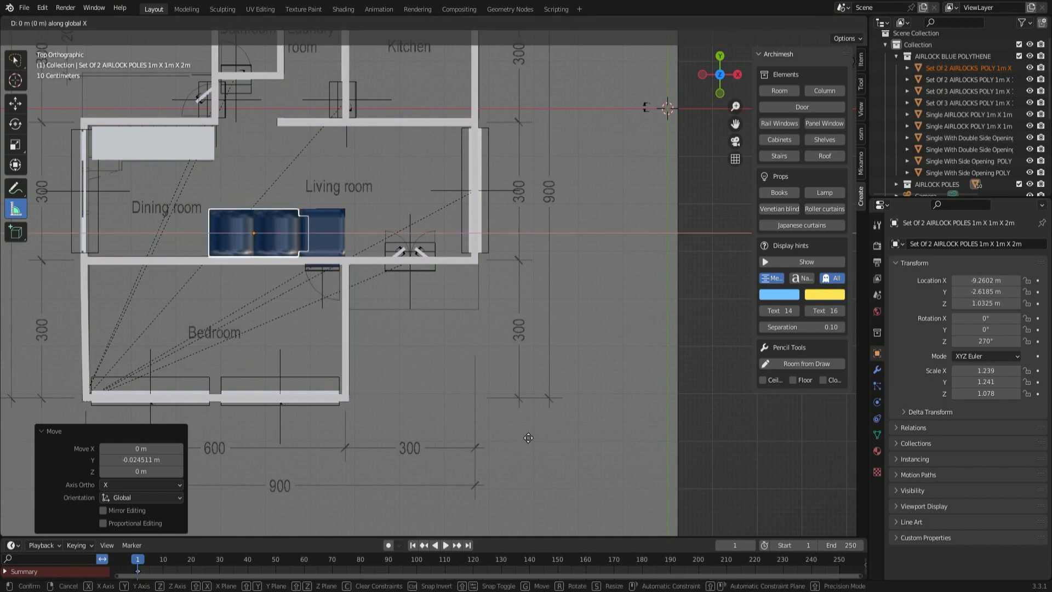
left_click(528, 437)
- Raise the Set Of 2 polythene cover 0.025626 m along Z to match the height of the adjoining airlock
middle_click_drag(528, 438, 530, 353)
scroll(531, 353, "up", 3)
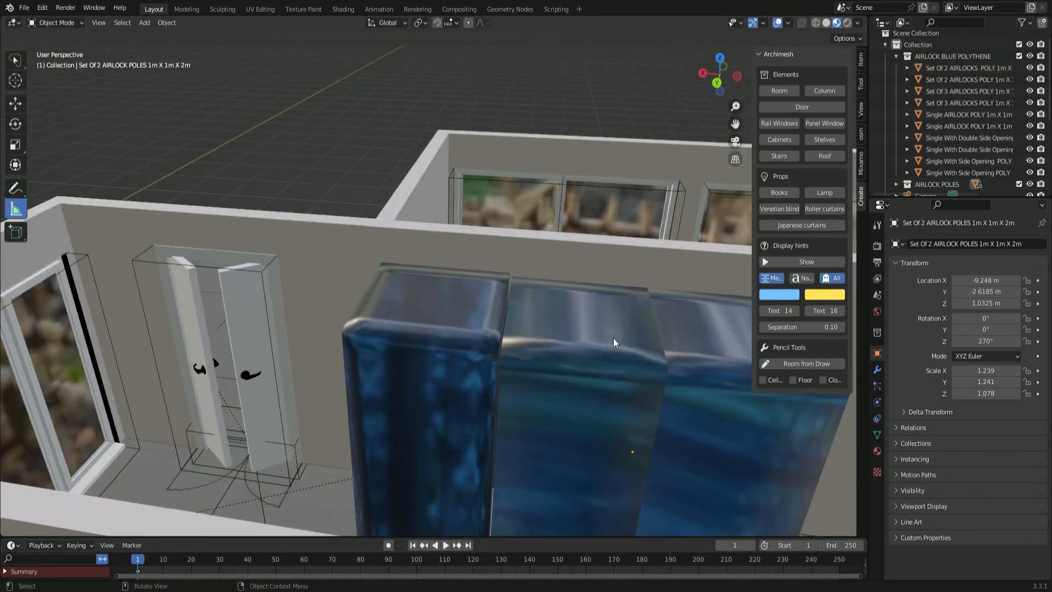
middle_click_drag(613, 338, 564, 324)
left_click(565, 325)
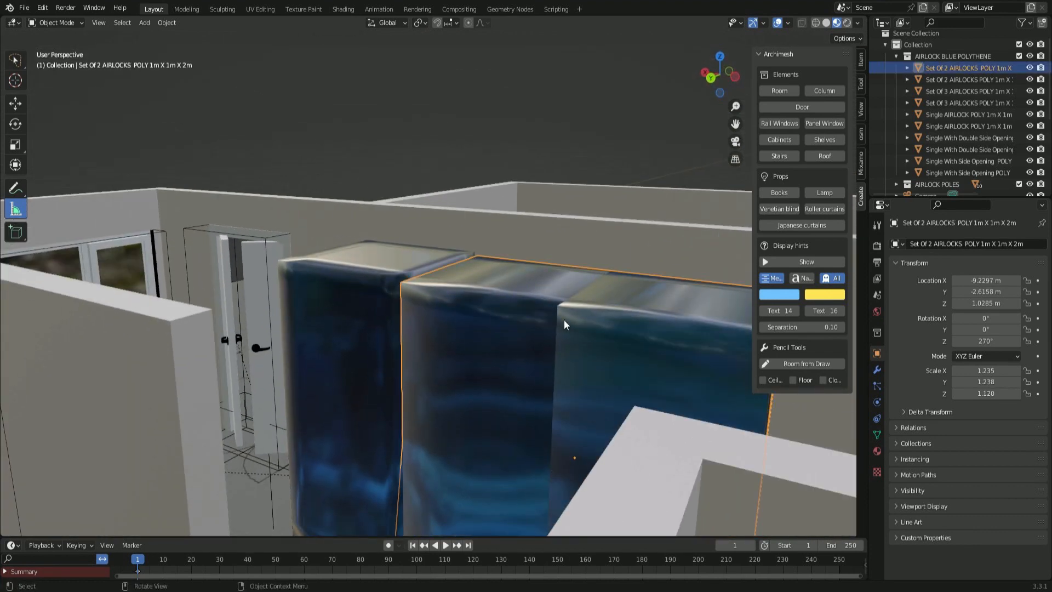
key("g")
key("z")
left_click(563, 321)
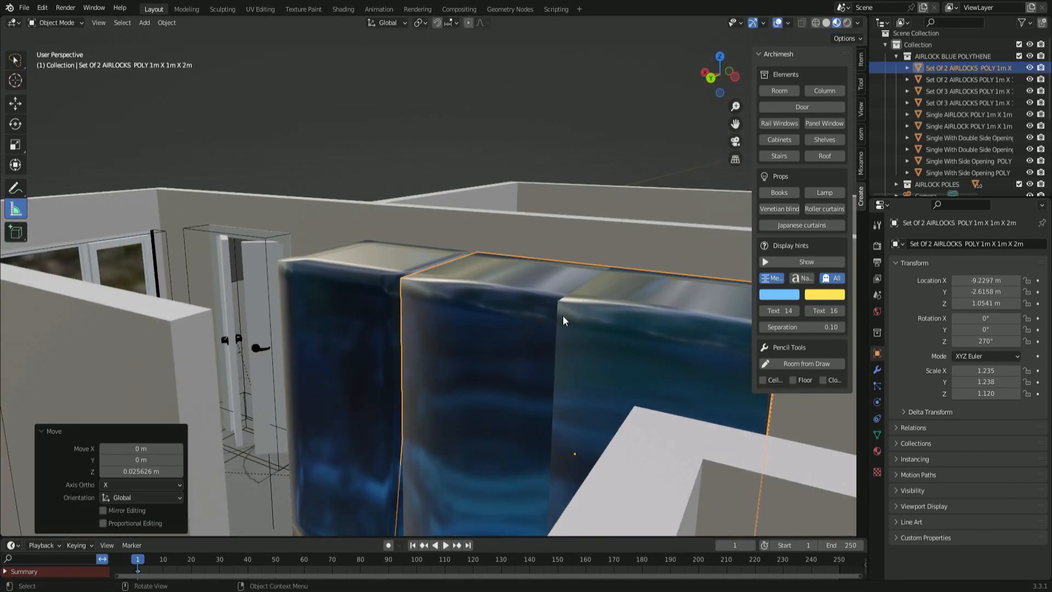
- Nudge the Set Of 2 polythene cover slightly toward the side-opening airlock in top view
middle_click_drag(564, 321, 580, 324)
left_click(526, 274)
middle_click_drag(483, 263, 294, 320)
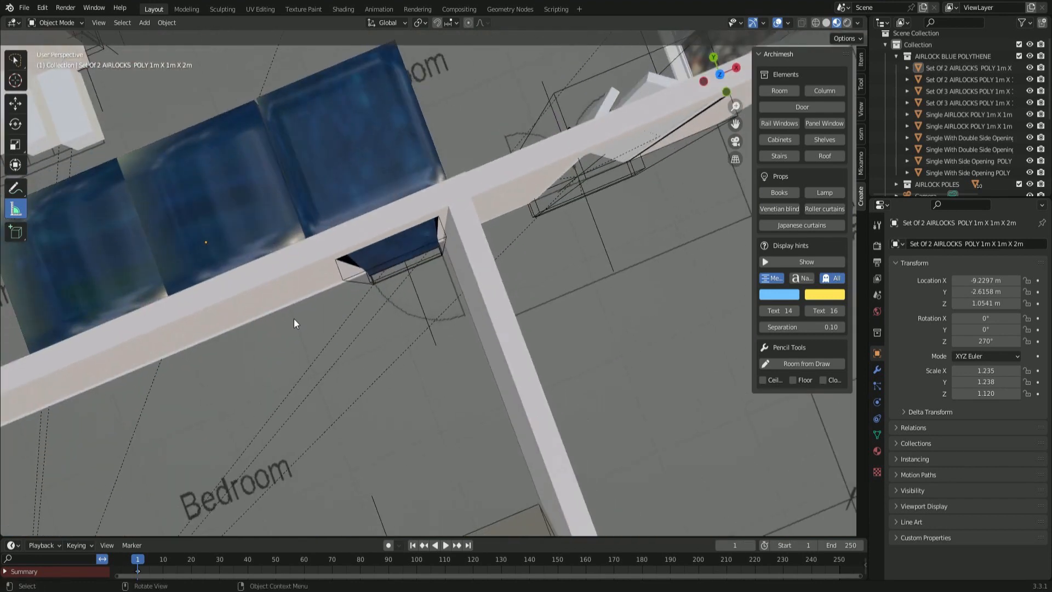
key("KP_7")
left_click(336, 195)
key("g")
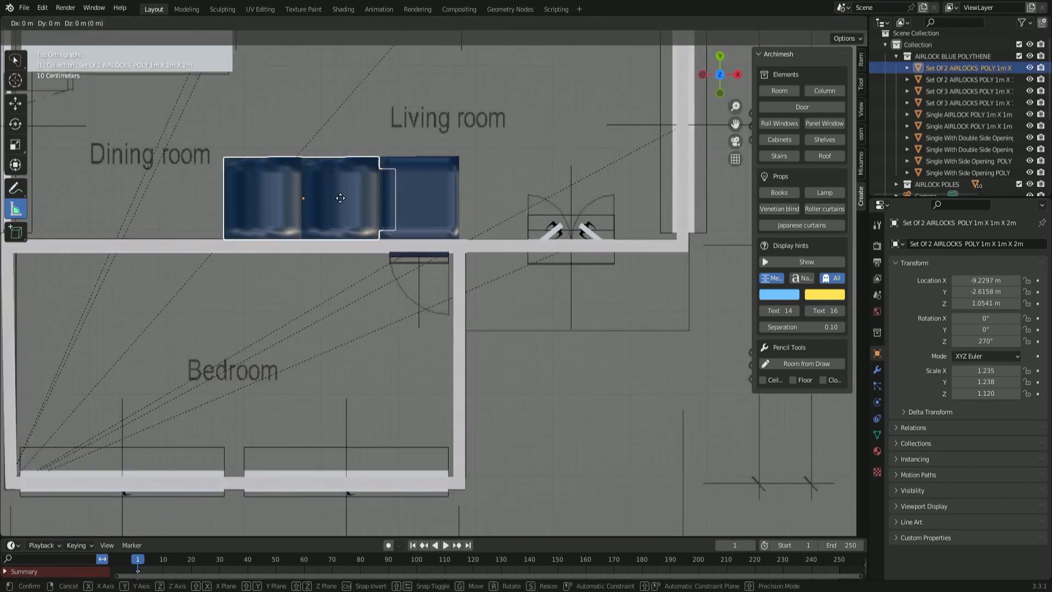
left_click(338, 196)
- Hide both polythene covers, check the joined pole frames from above in solid shading, and restore the covers and material preview shading
left_click(399, 191, "shift")
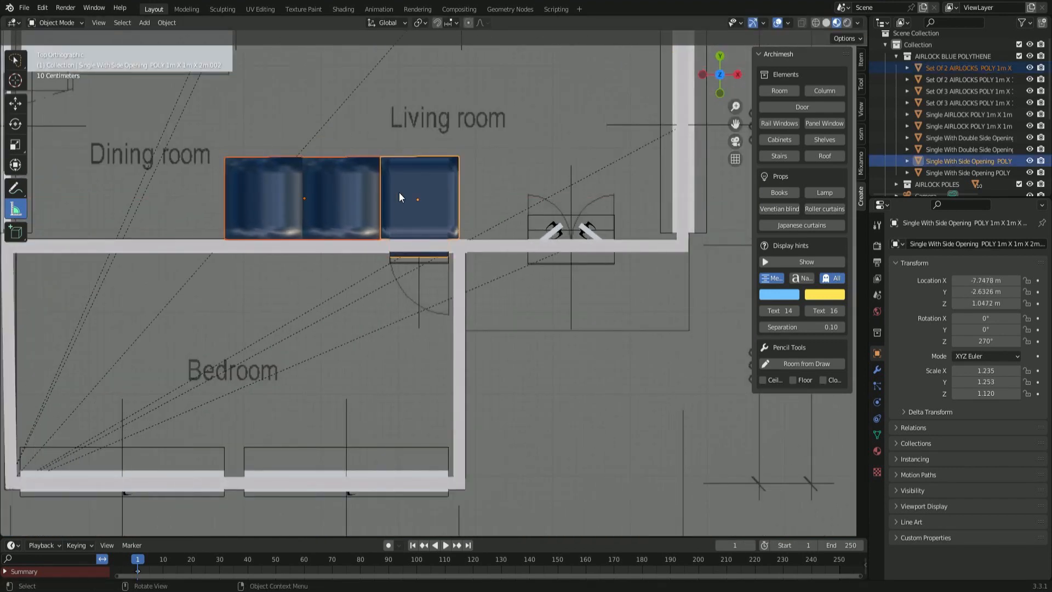
key("h")
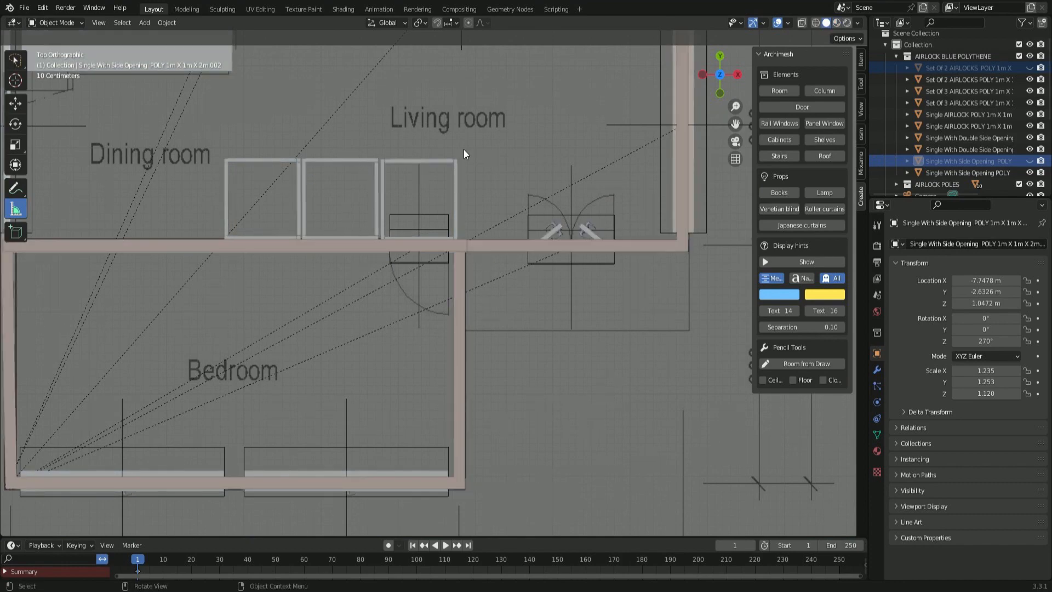
left_click(837, 23)
key("alt+h")
- Examine the connected three-stage airlock at the bedroom doorway and its place in the house from several angles
scroll(515, 193, "down", 2)
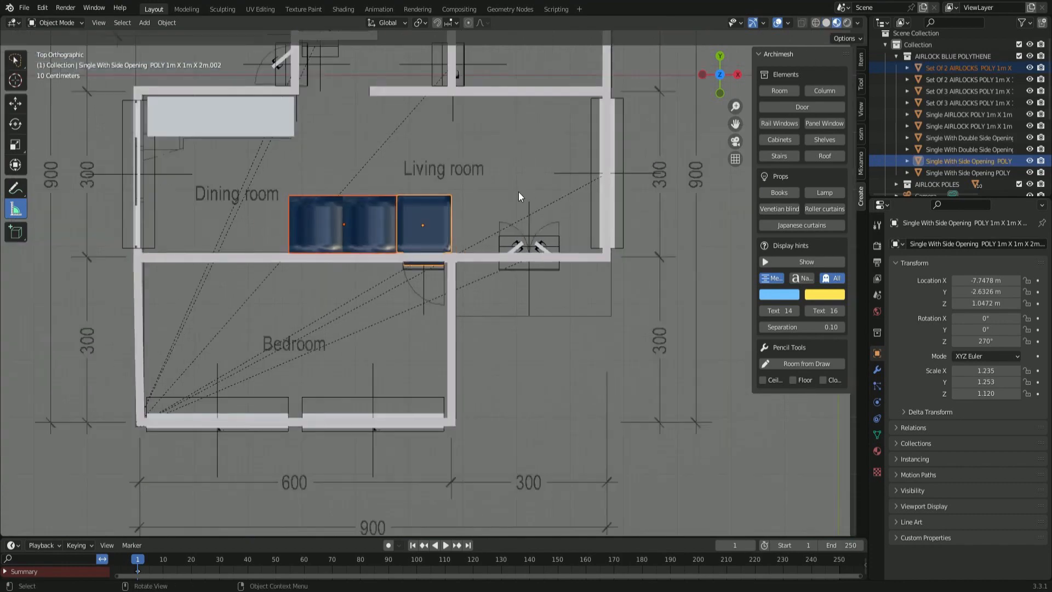
middle_click_drag(518, 192, 377, 237)
scroll(327, 186, "down", 5)
scroll(377, 237, "up", 4)
scroll(378, 231, "up", 2)
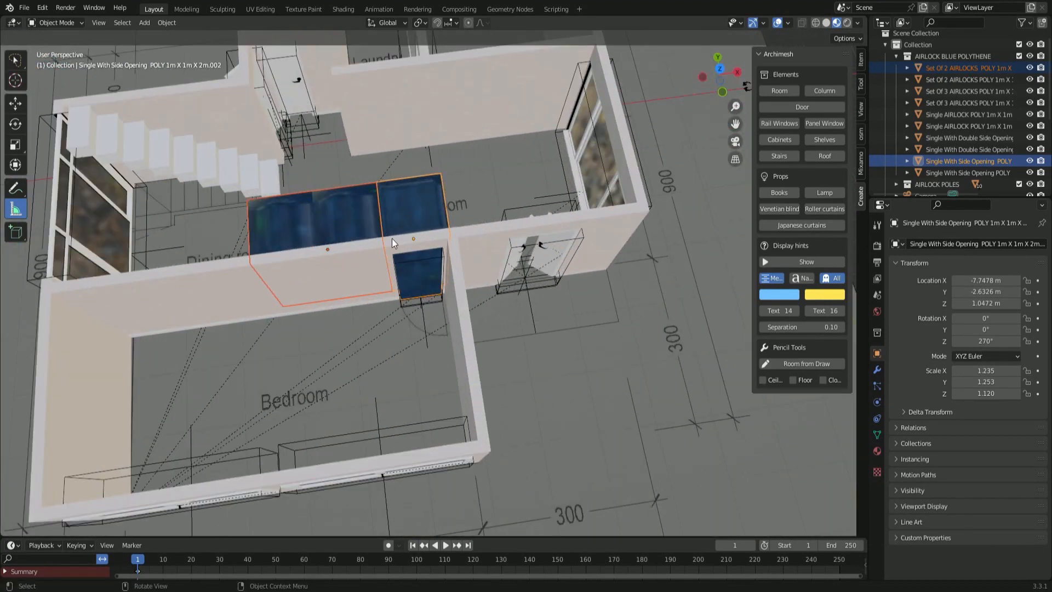
scroll(392, 238, "down", 4)
middle_click_drag(393, 239, 377, 254)
scroll(375, 253, "down", 3)
- Append further site equipment models, including the white units, fence panels, stepladder and the red and blue zigzag models
left_click(25, 7)
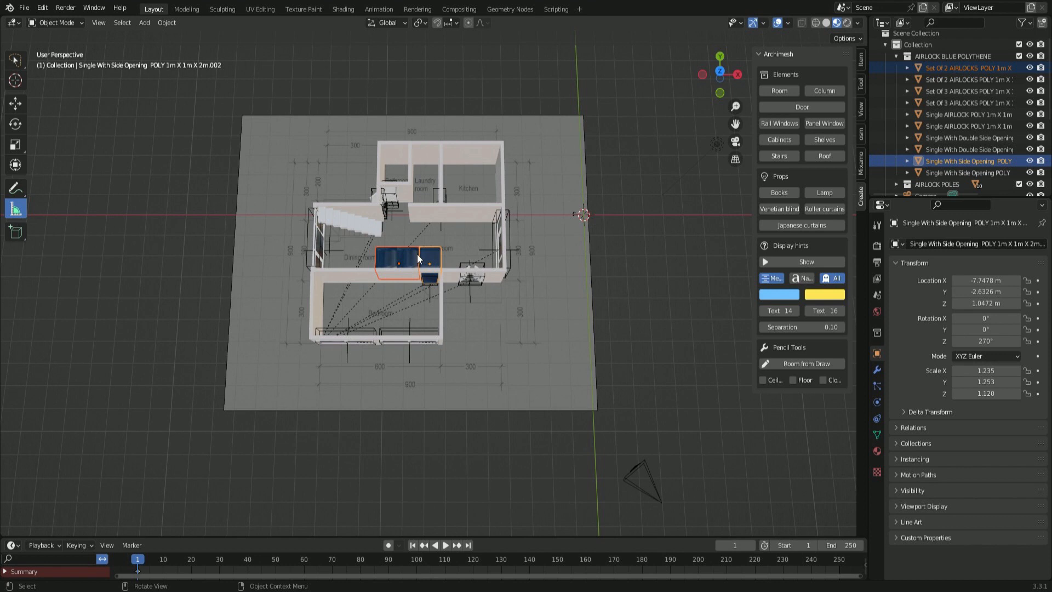
scroll(544, 324, "down", 5)
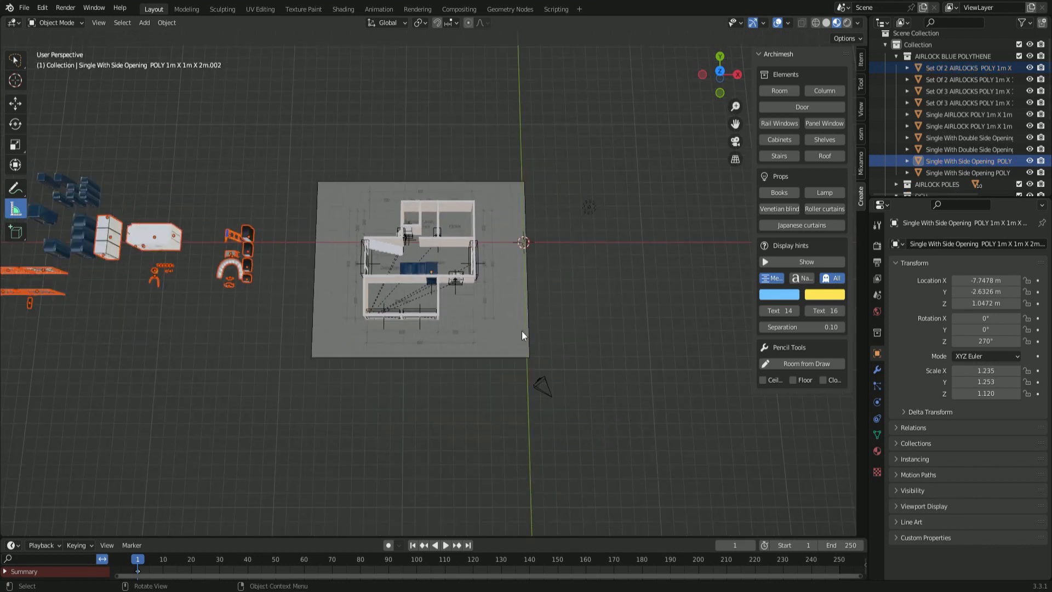
left_click(24, 7)
key("ctrl+z")
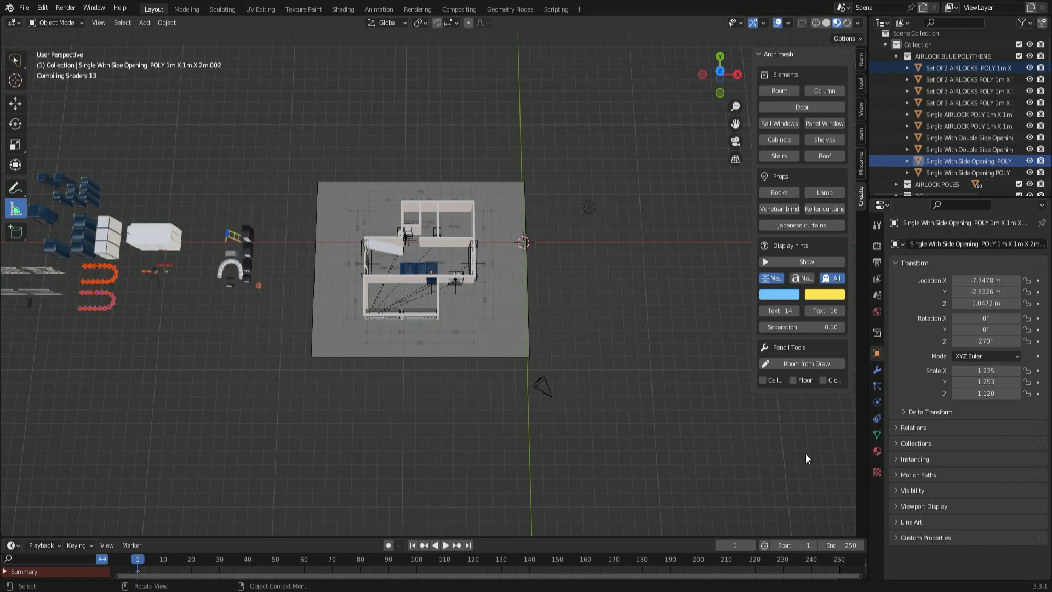
- Append the small yellow and orange equipment models that stand between the stepladder and the house
middle_click_drag(343, 359, 606, 353)
scroll(559, 362, "up", 3)
middle_click_drag(518, 370, 478, 361)
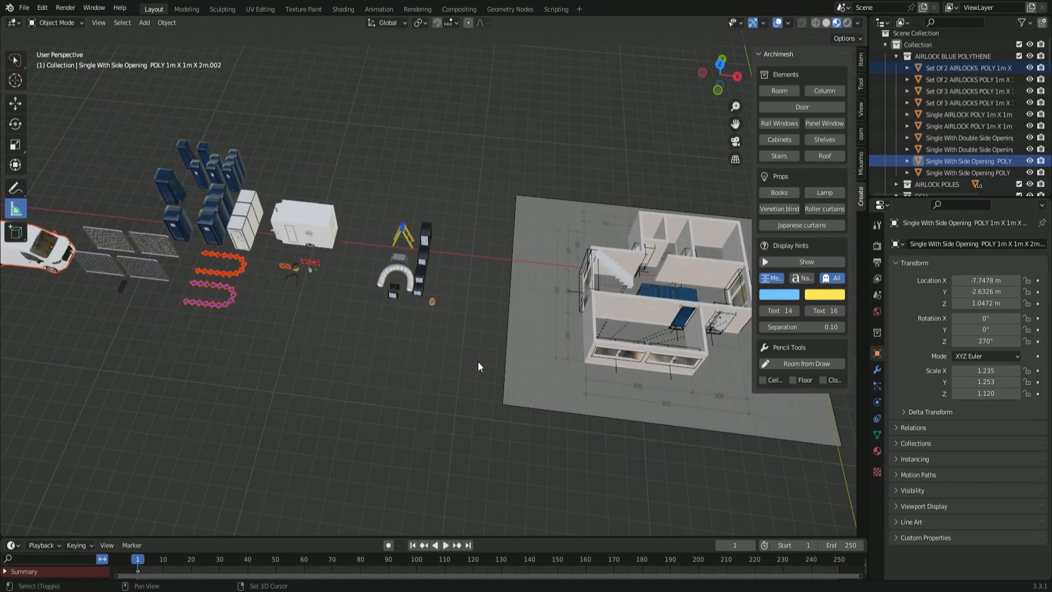
left_click(24, 8)
mouse_move(57, 147)
key("Escape")
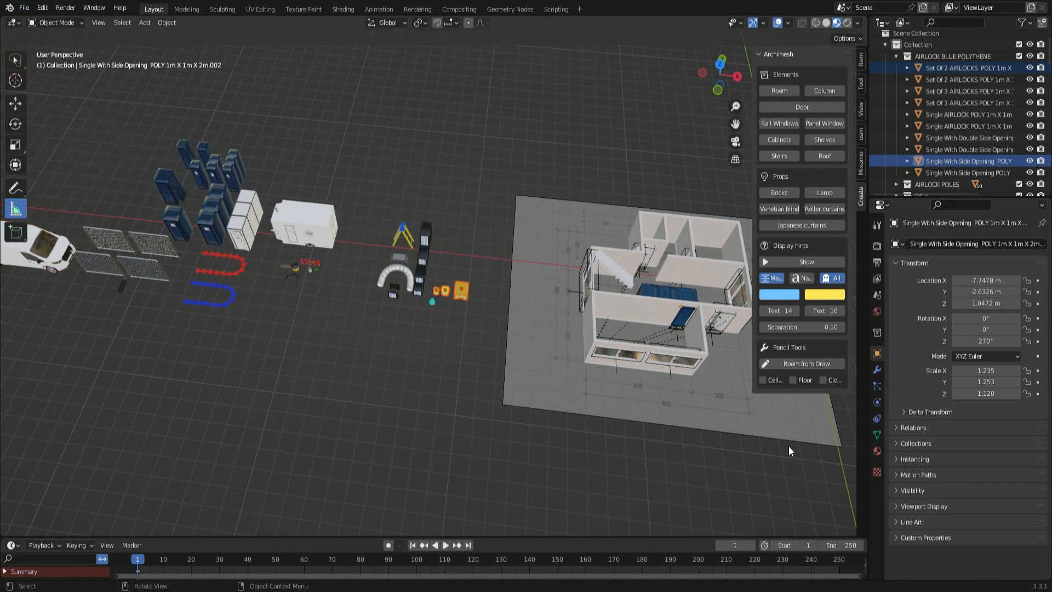
- Append the sheet of blue polythene and move it about 25.2 m along X to the house
left_click(24, 8)
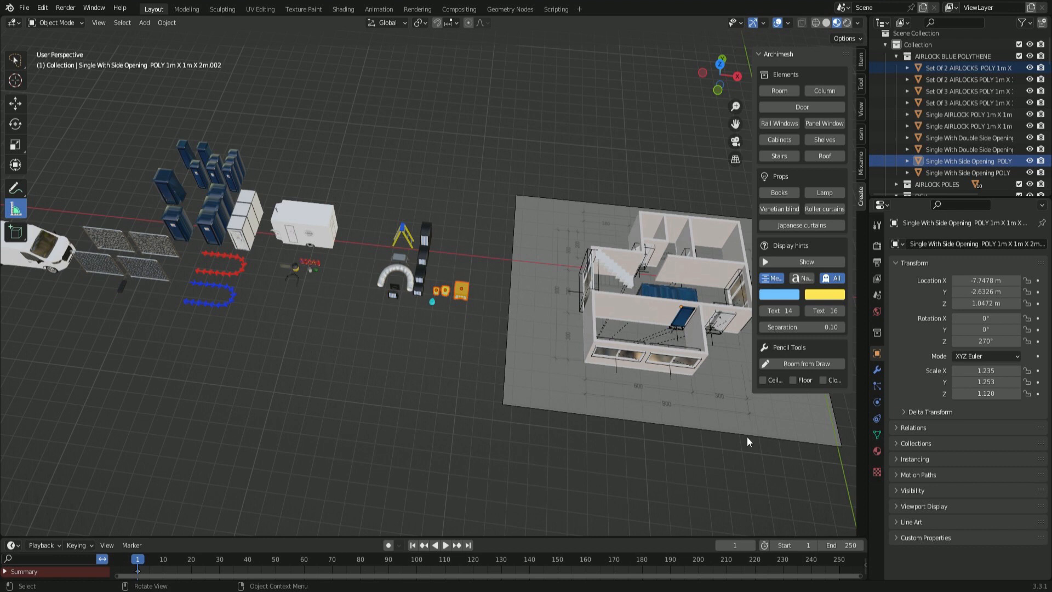
key("ctrl+z")
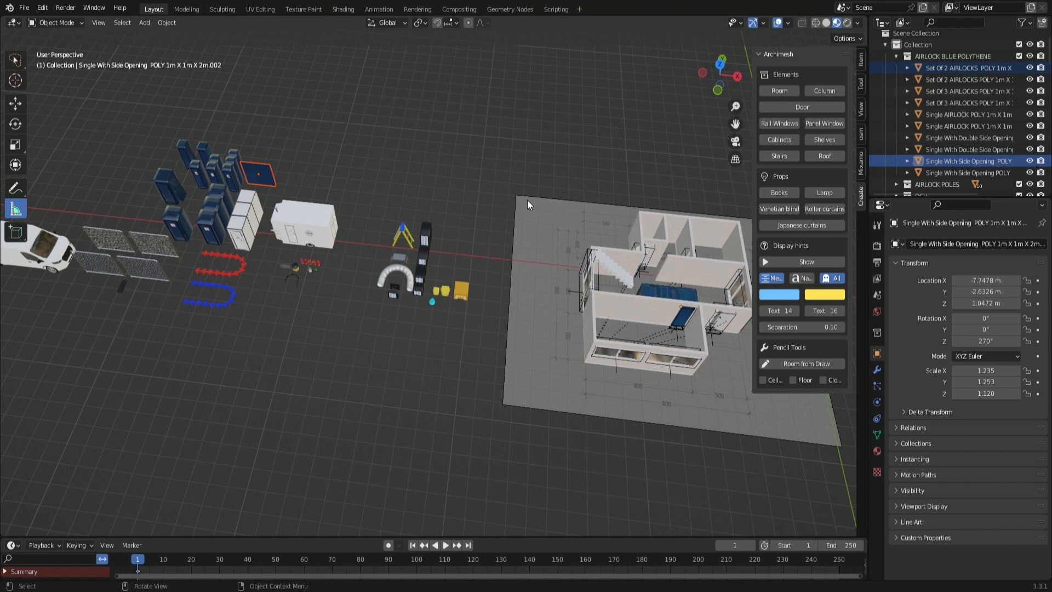
middle_click_drag(527, 200, 554, 200)
middle_click_drag(554, 200, 458, 196, "shift")
key("g")
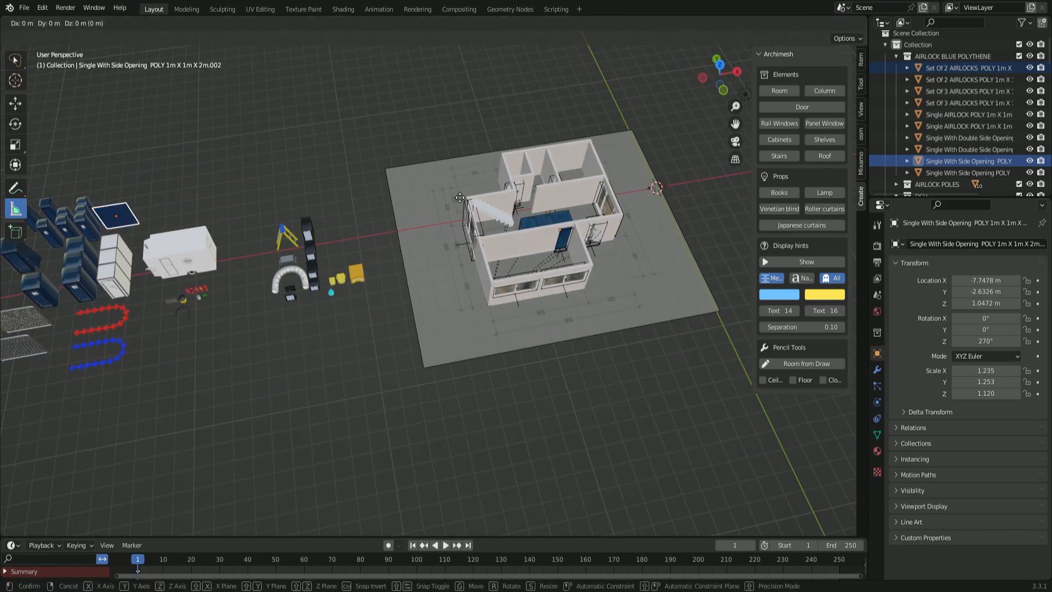
key("x")
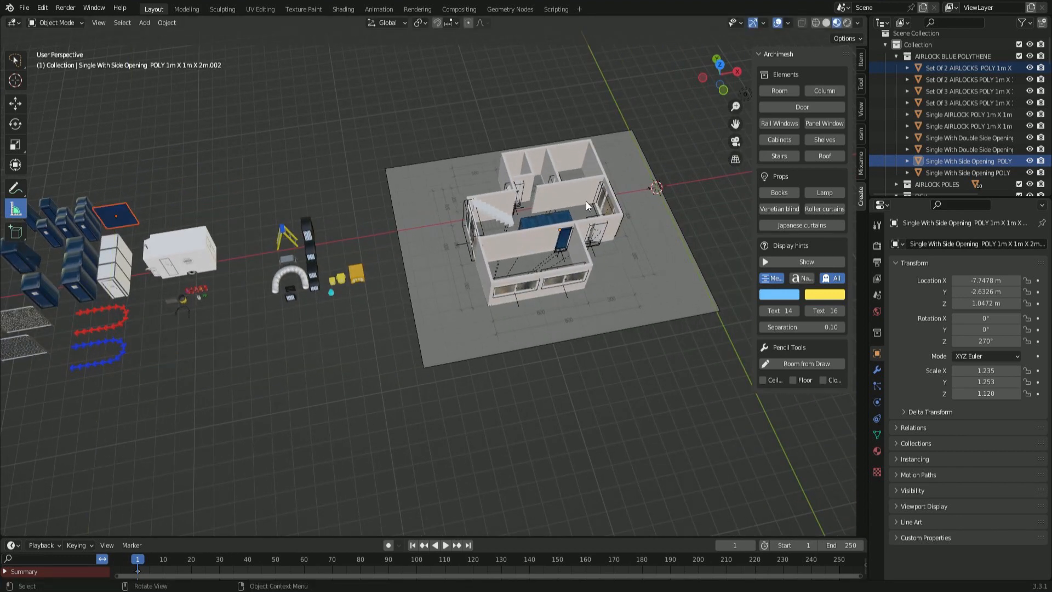
left_click(113, 158)
- Move the polythene sheet about -9.67 m along Y into the bedroom
middle_click_drag(167, 163, 323, 146)
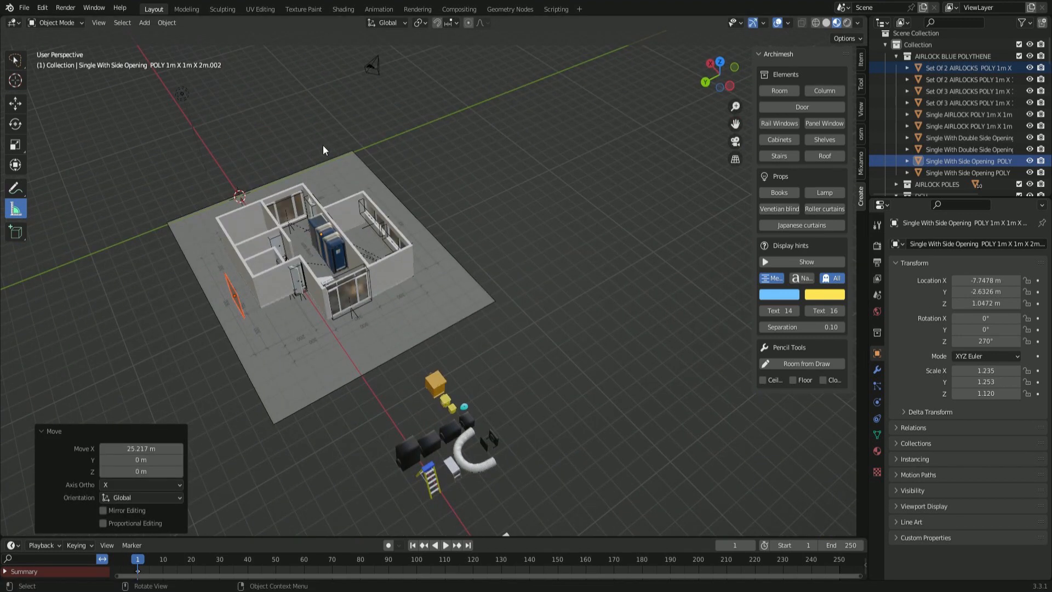
key("g")
key("y")
left_click(490, 141)
- Nudge the sheet along Y in front of the bedroom windows and raise it about 0.20 m
scroll(360, 184, "up", 7)
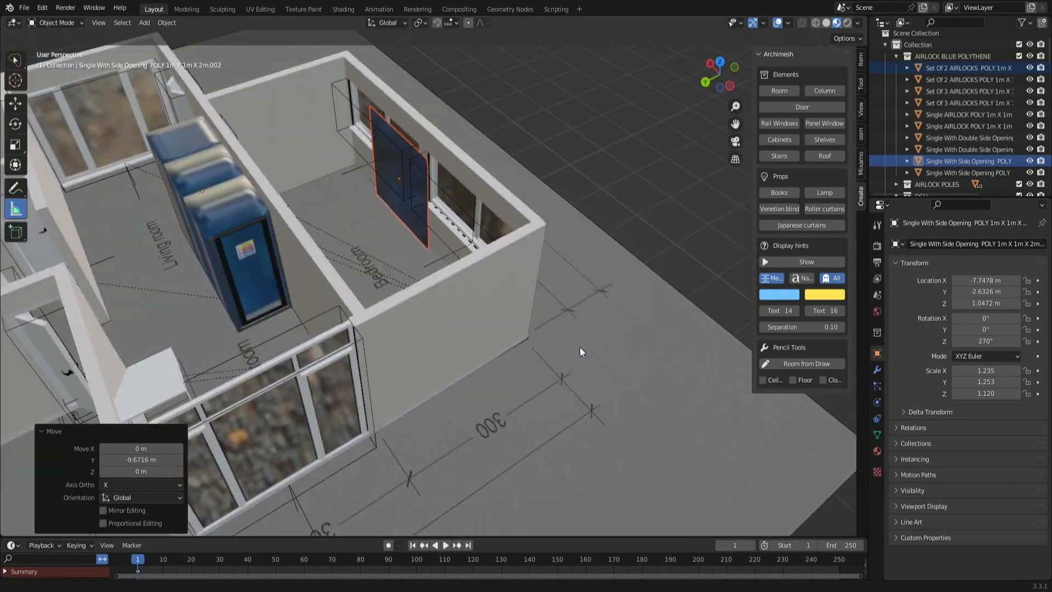
scroll(290, 242, "up", 3)
middle_click_drag(290, 242, 373, 237)
scroll(329, 252, "down", 2)
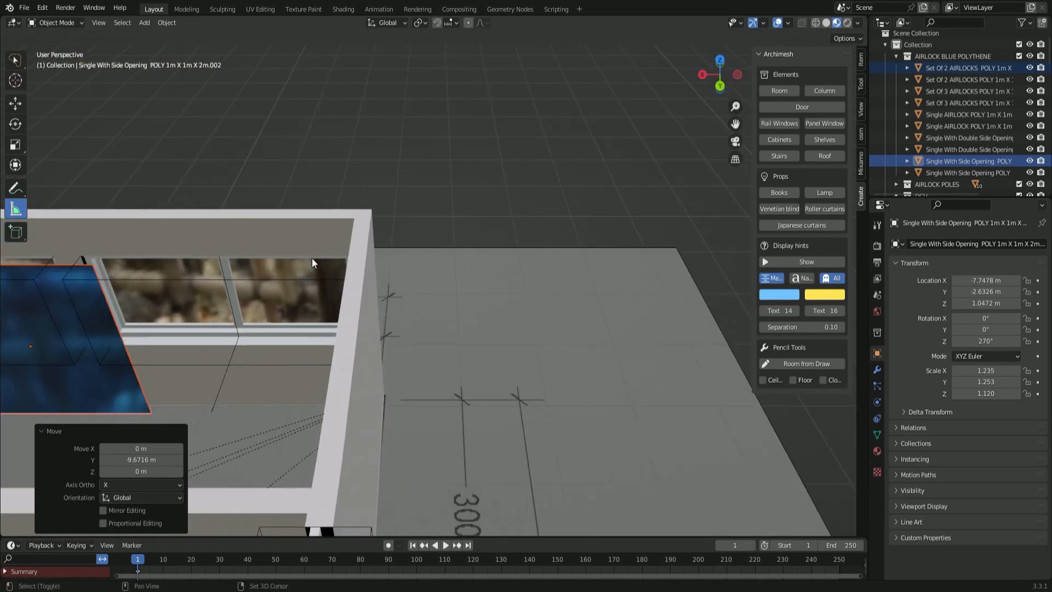
middle_click_drag(311, 260, 493, 230, "shift")
middle_click_drag(567, 185, 447, 214)
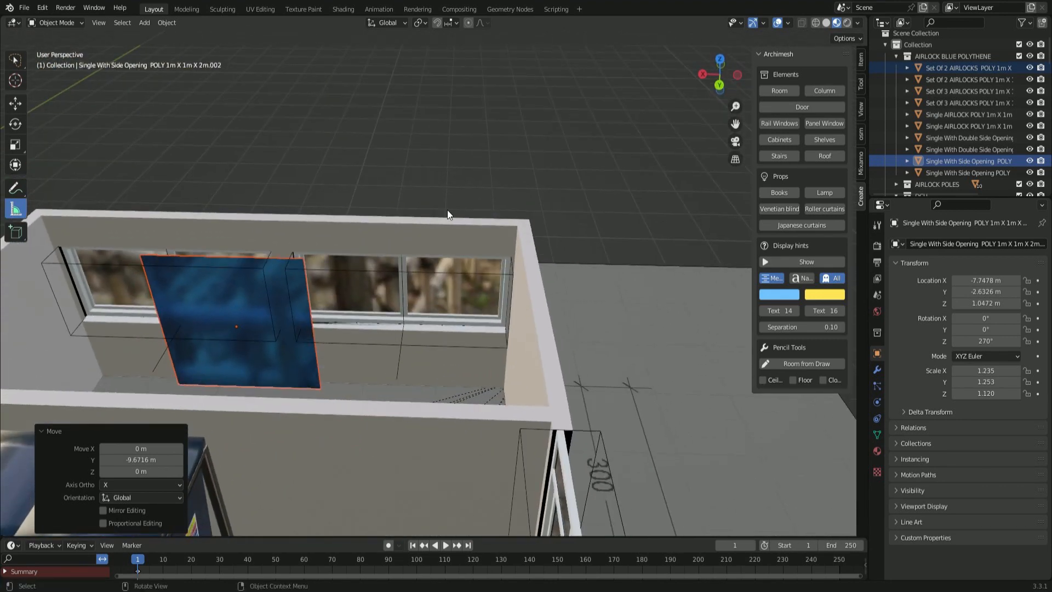
key("g")
key("y")
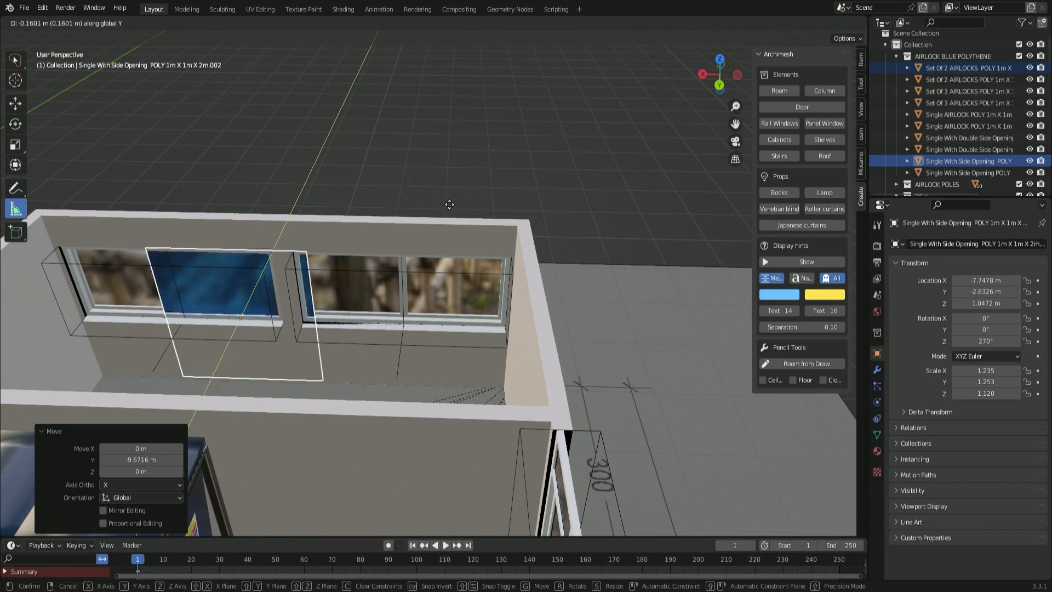
left_click(438, 210)
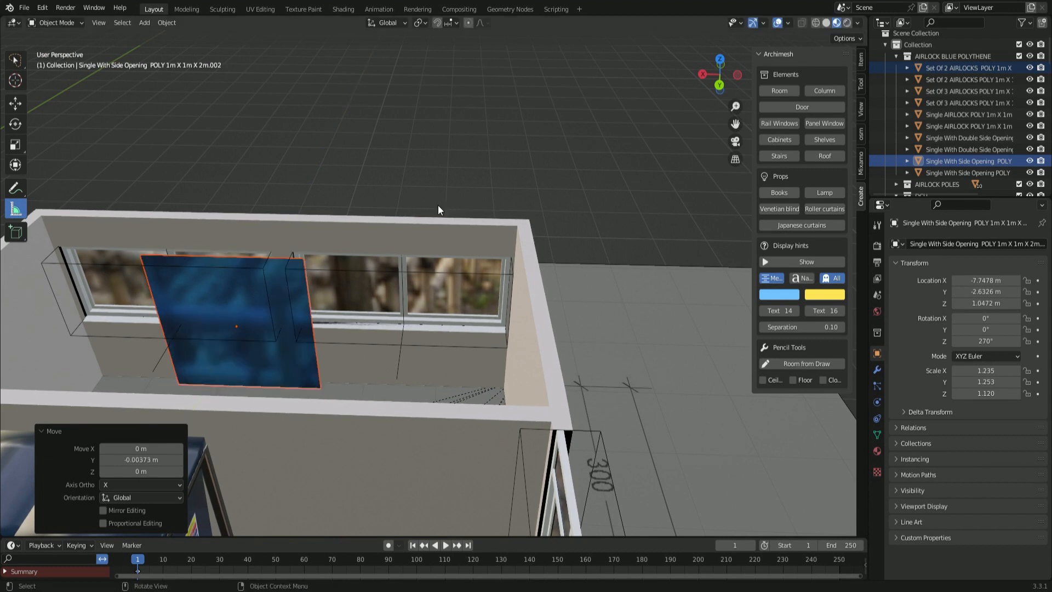
key("g")
key("z")
left_click(443, 190)
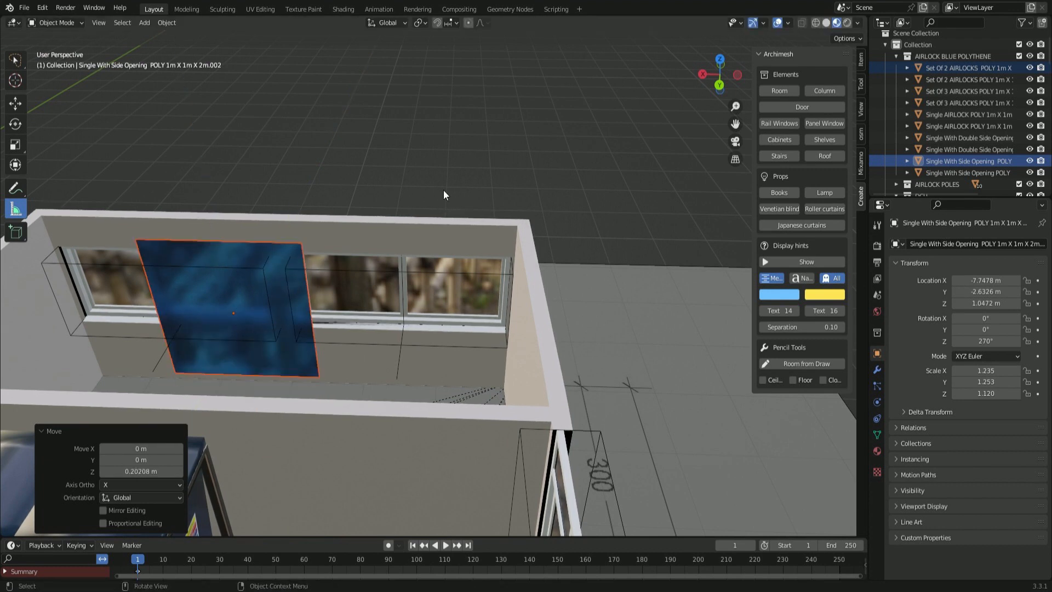
- Stretch the sheet along X by about 2.724 and move it about -0.72 m along X across the window wall
key("s")
key("x")
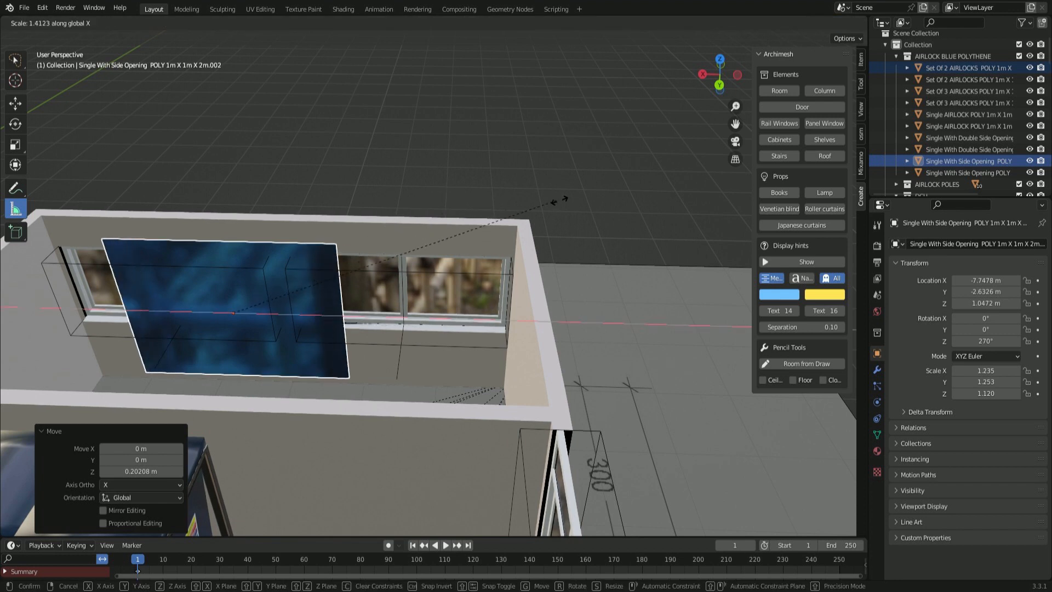
left_click(2, 155)
key("g")
key("x")
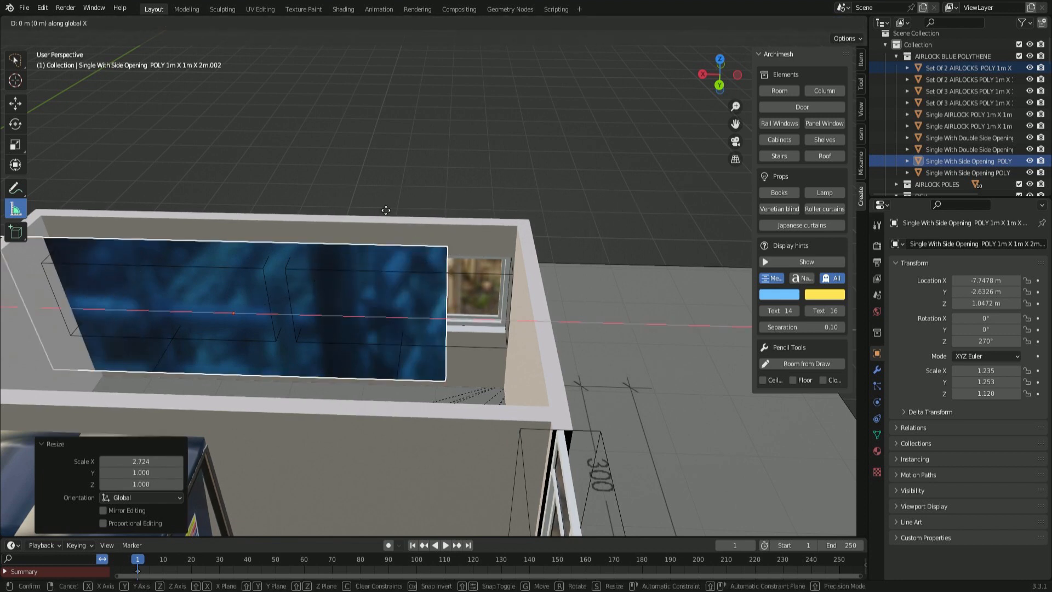
left_click(437, 218)
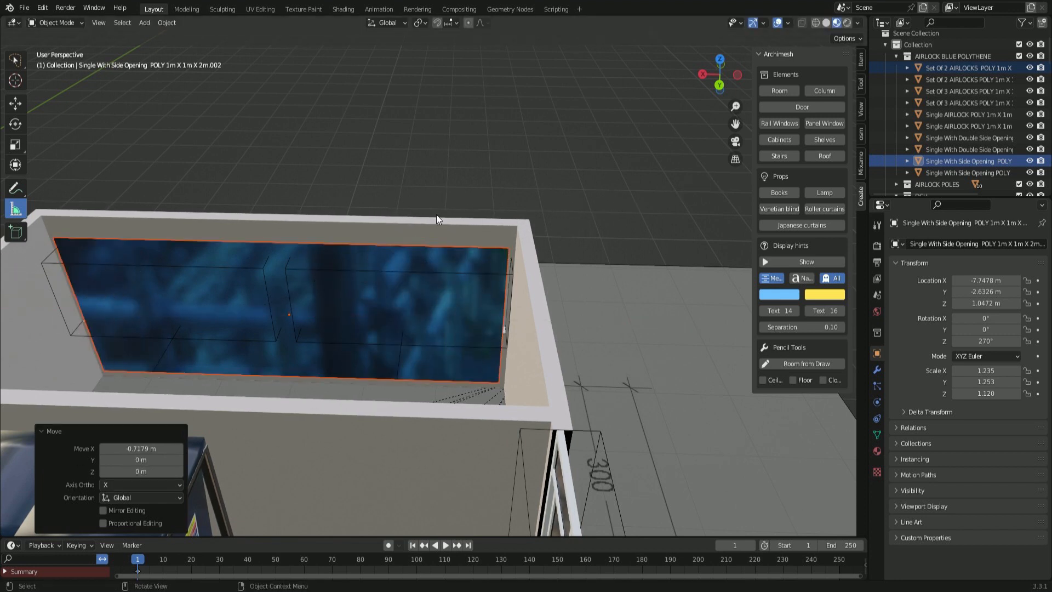
- Fine-tune the window sheet by scaling it 1.020 along X and raising it about 0.076 m
key("s")
key("x")
left_click(442, 217)
key("g")
key("z")
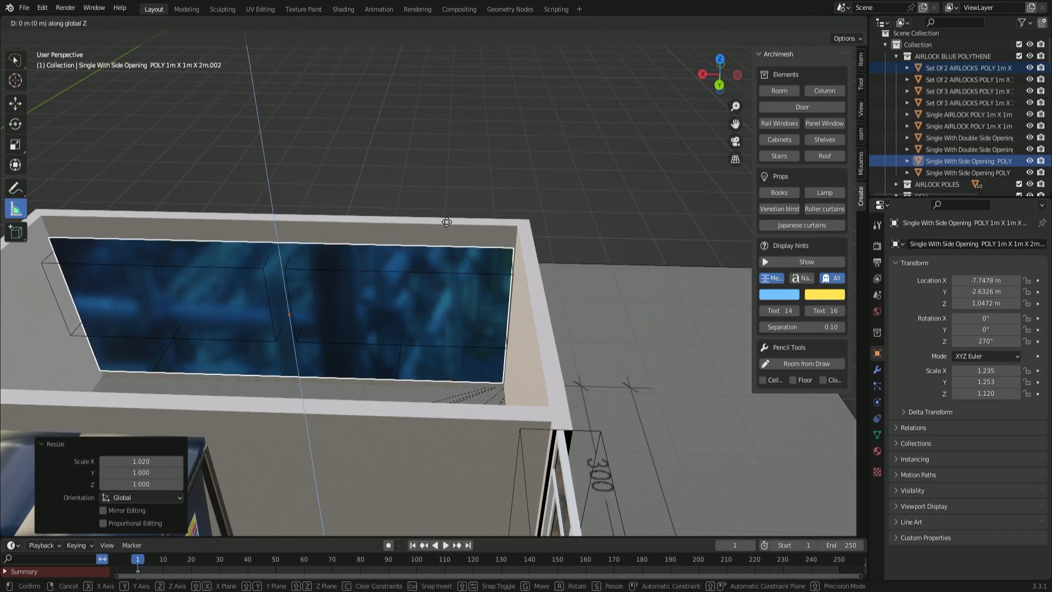
left_click(444, 217)
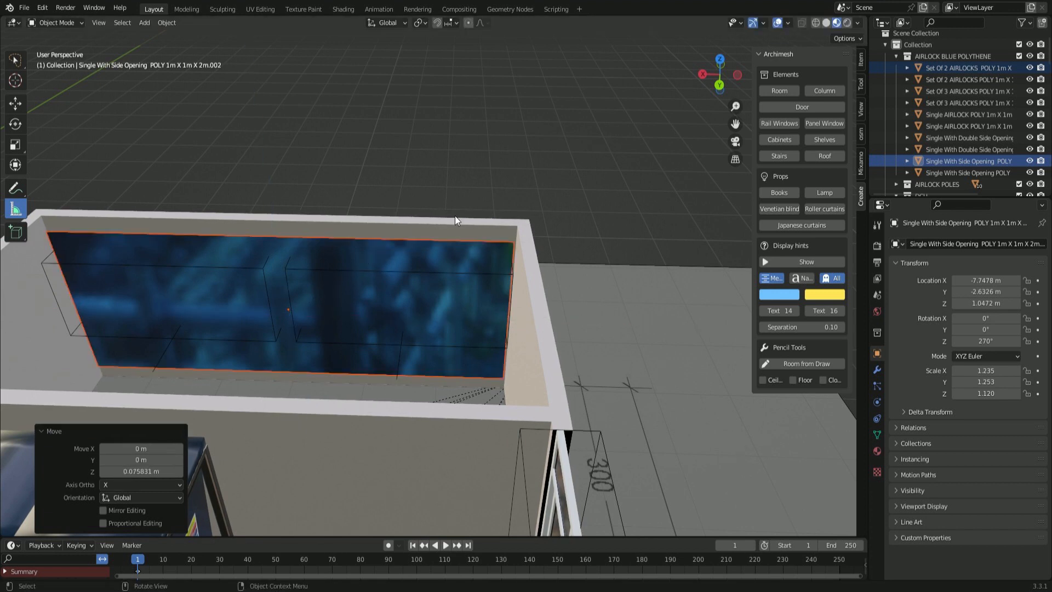
- Duplicate the window sheet about 1.10 m along Y and rotate the copy 90° about X so it lies flat
key("g")
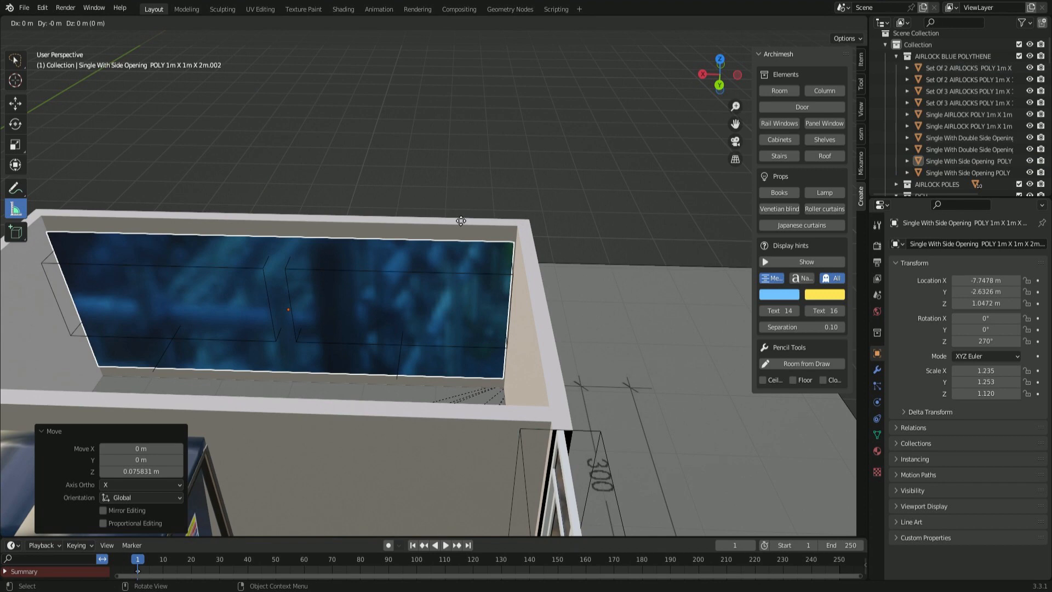
key("y")
left_click(443, 275)
middle_click_drag(438, 273, 489, 256)
type("r")
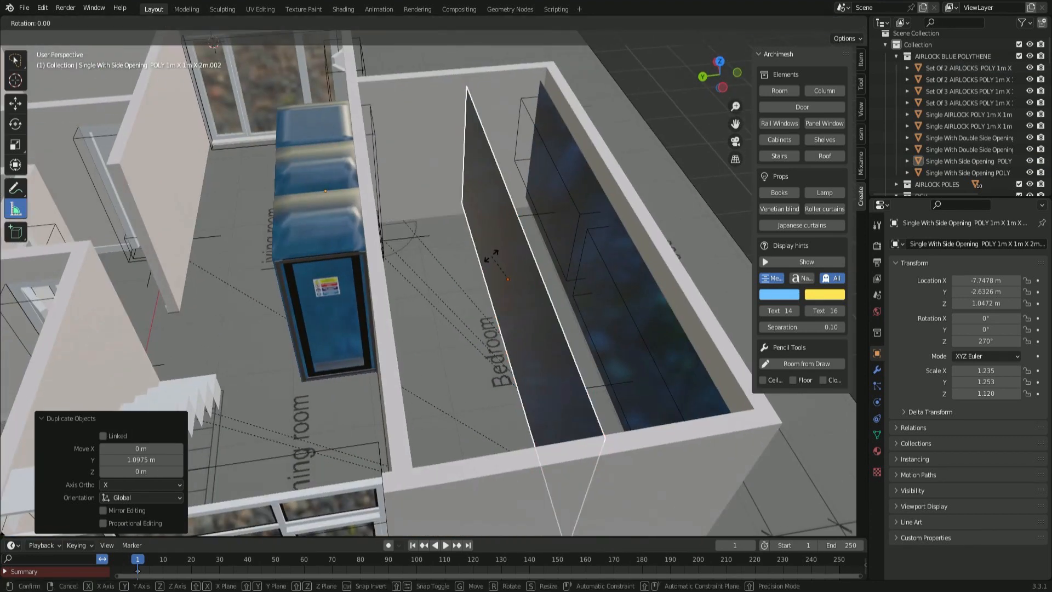
type("x90")
key("Return")
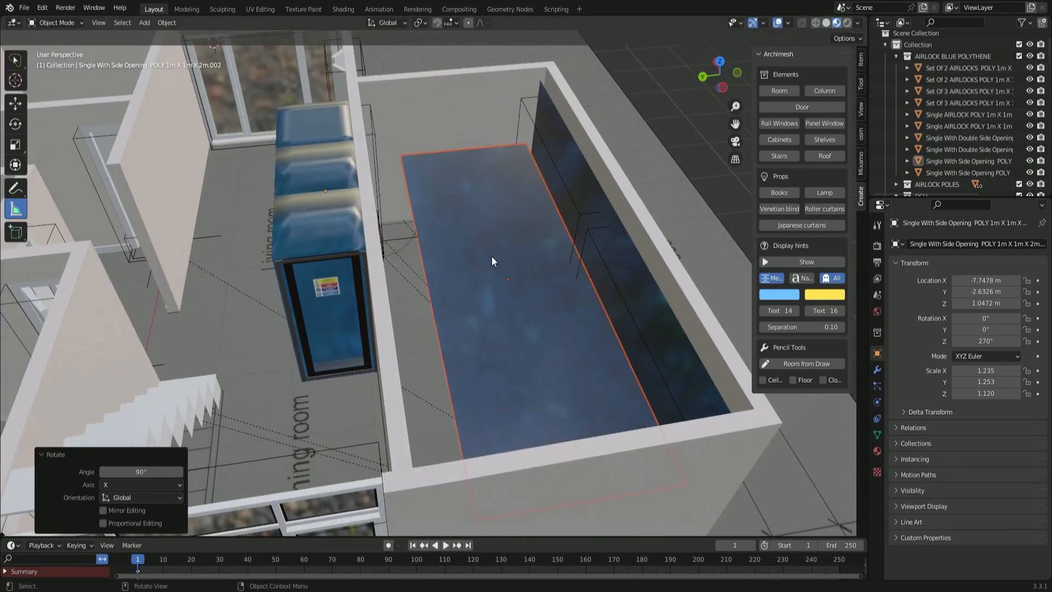
- Lower the flat polythene copy about 1.22 m onto the bedroom floor
key("g")
key("z")
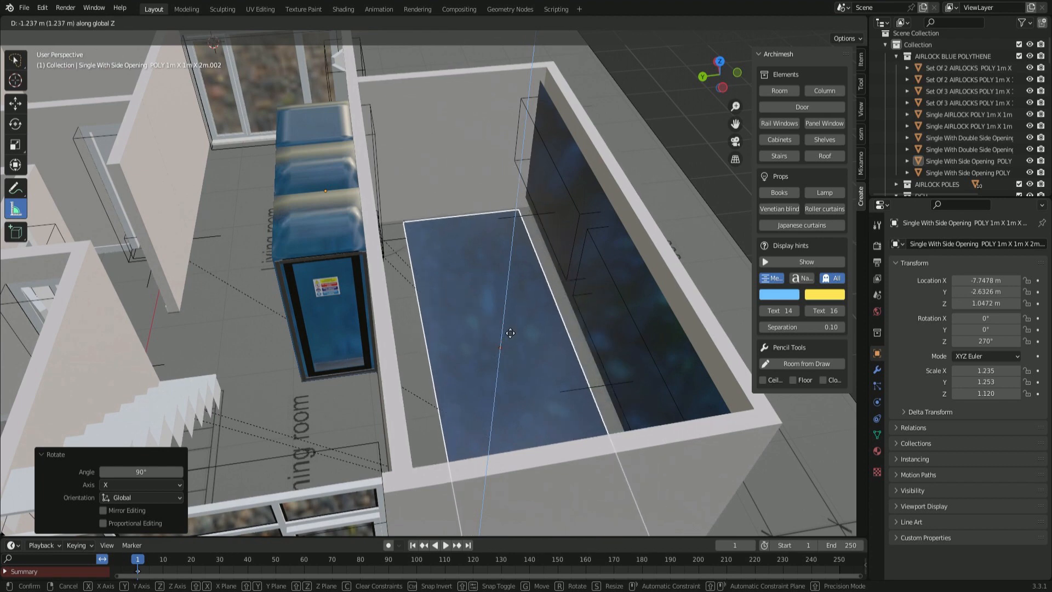
left_click(521, 323)
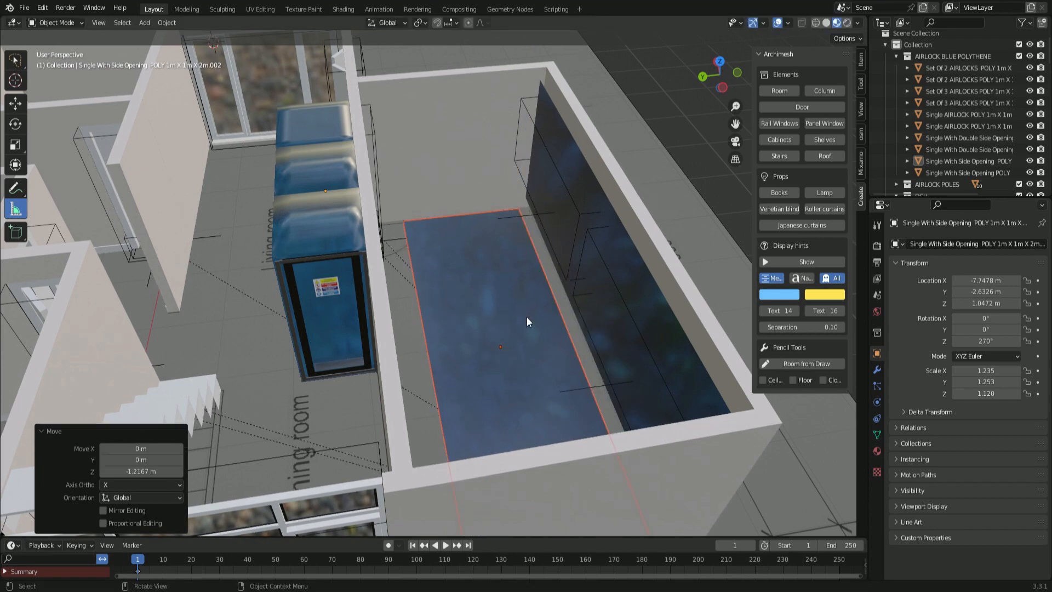
- Centre the floor sheet in the bedroom from above, shifting it about 0.026 m along X and 0.153 m along Y
key("KP_7")
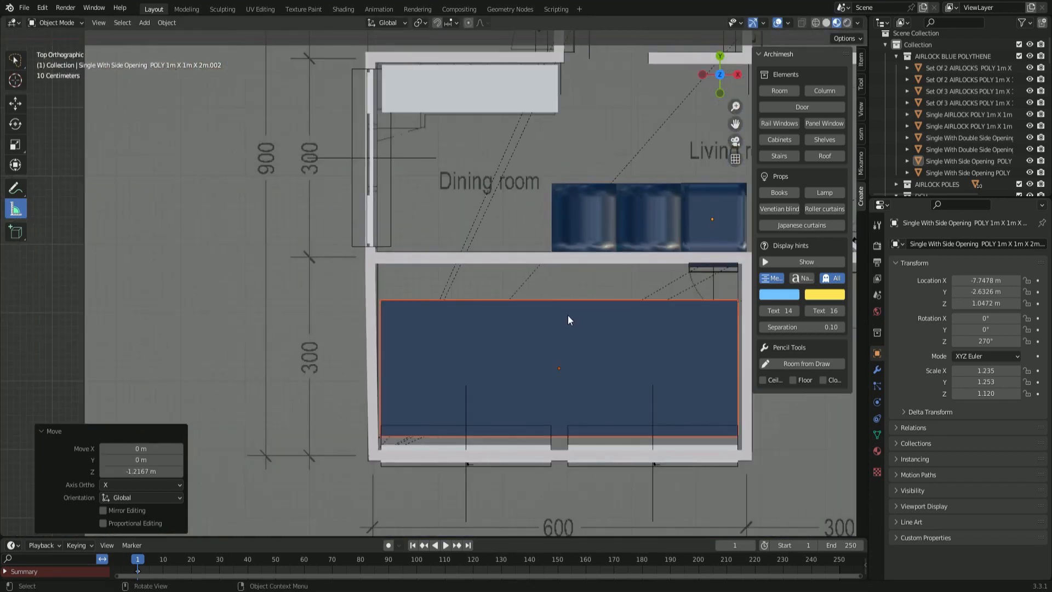
key("g")
key("x")
left_click(570, 319)
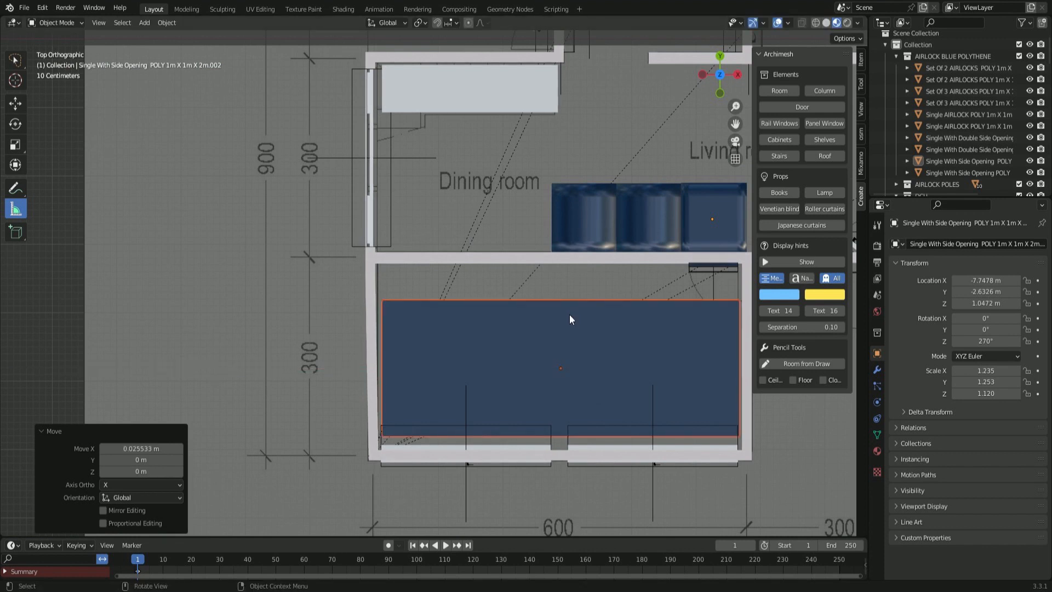
key("g")
key("y")
left_click(568, 303)
- Scale the floor sheet 1.359 along Y and 1.017 along X to fill the bedroom, and nudge it about 0.017 m along Y
key("s")
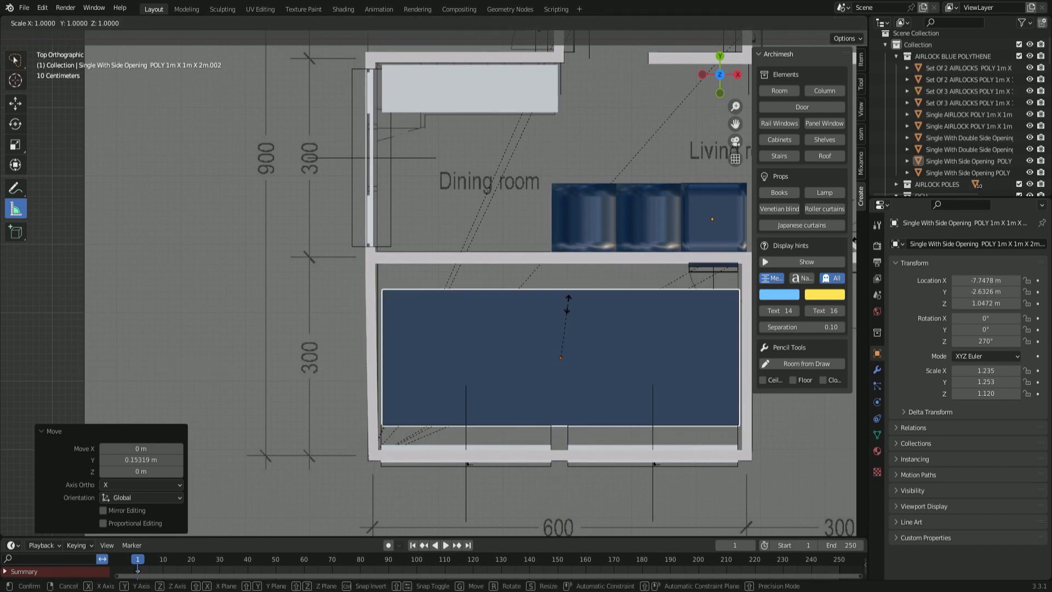
key("y")
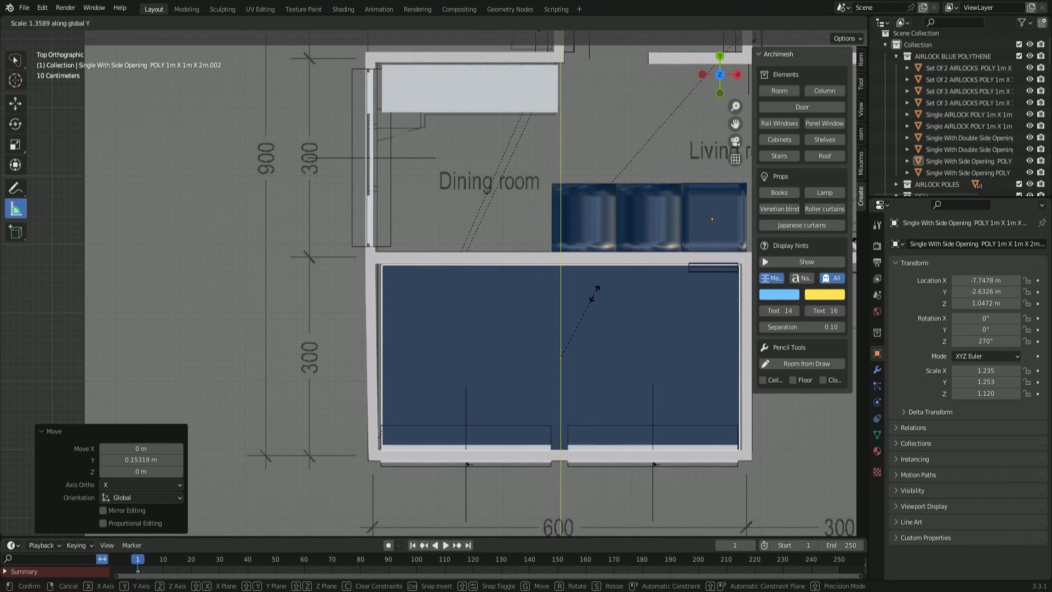
left_click(593, 295)
key("s")
key("x")
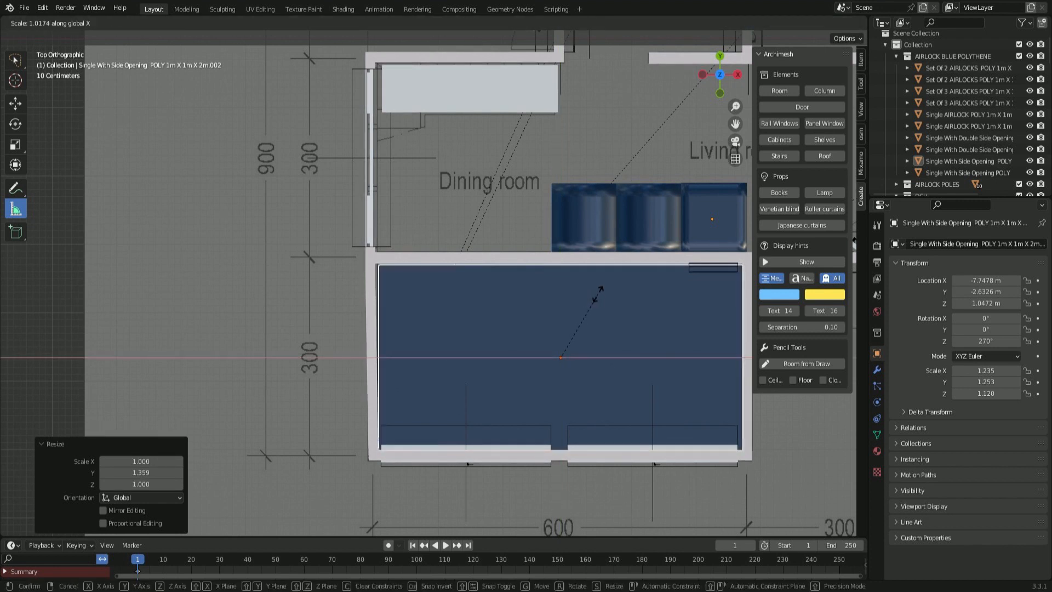
left_click(597, 294)
key("g")
key("y")
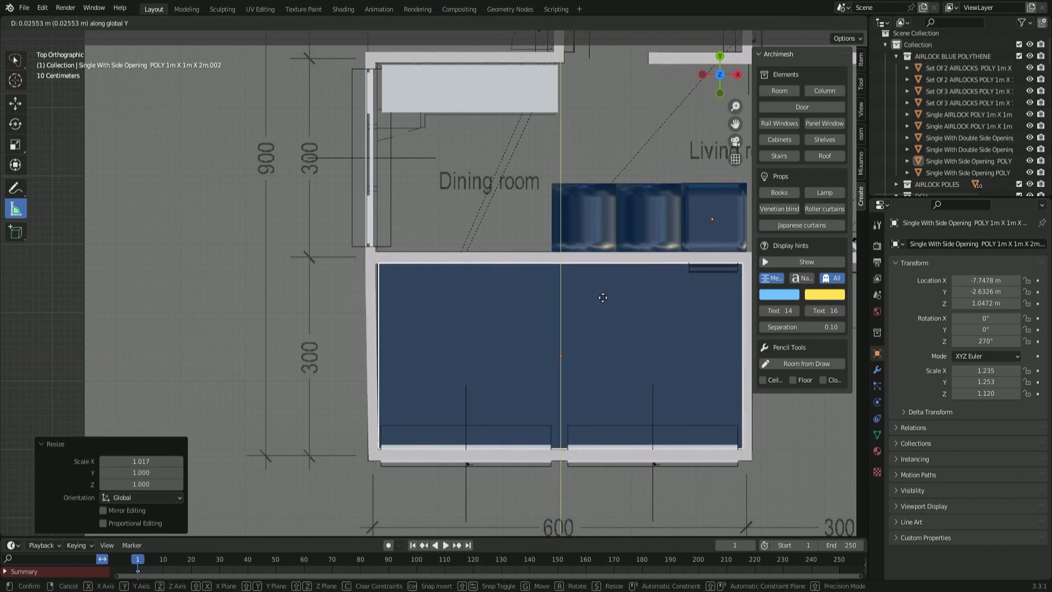
left_click(596, 298)
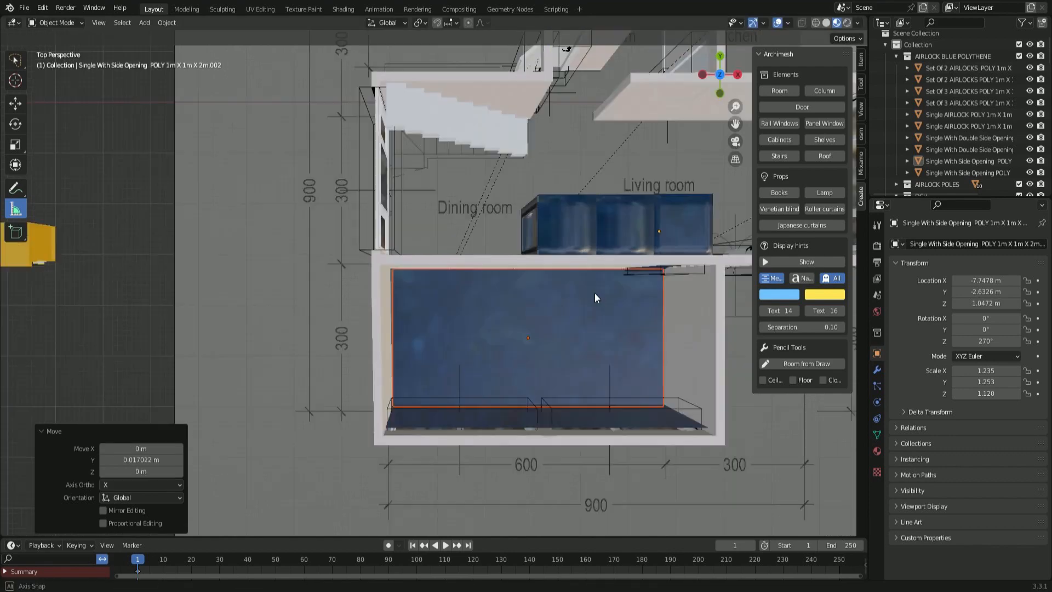
- Move the upright polythene sheet about -0.089 m along Y against the bedroom's window wall
middle_click_drag(594, 292, 758, 209)
key("KP_7")
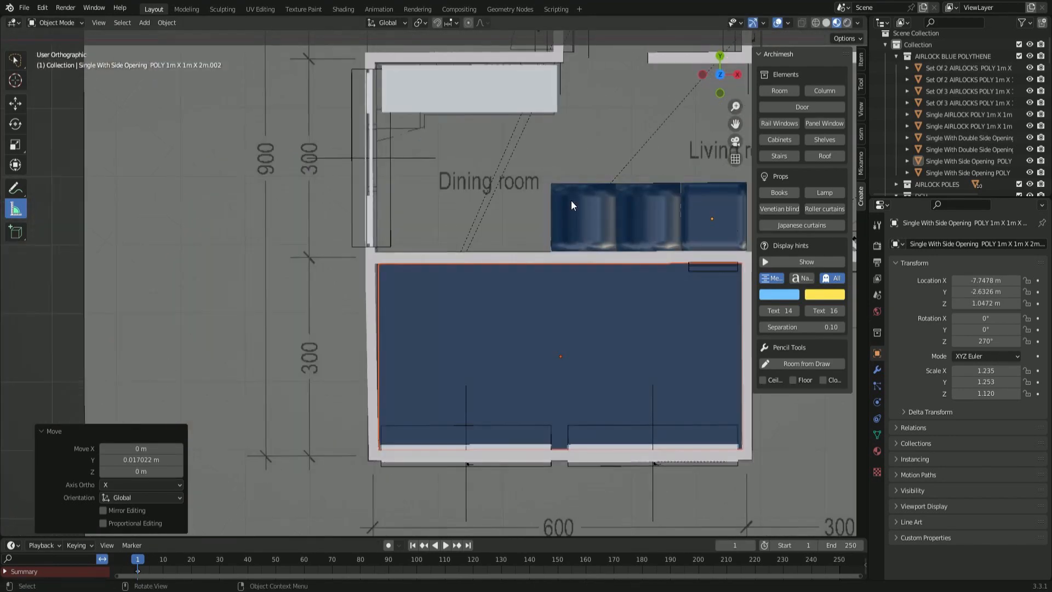
middle_click_drag(574, 330, 665, 319)
scroll(748, 280, "up", 4)
scroll(748, 280, "down", 4)
middle_click_drag(553, 285, 612, 343)
scroll(537, 324, "up", 4)
left_click(613, 343)
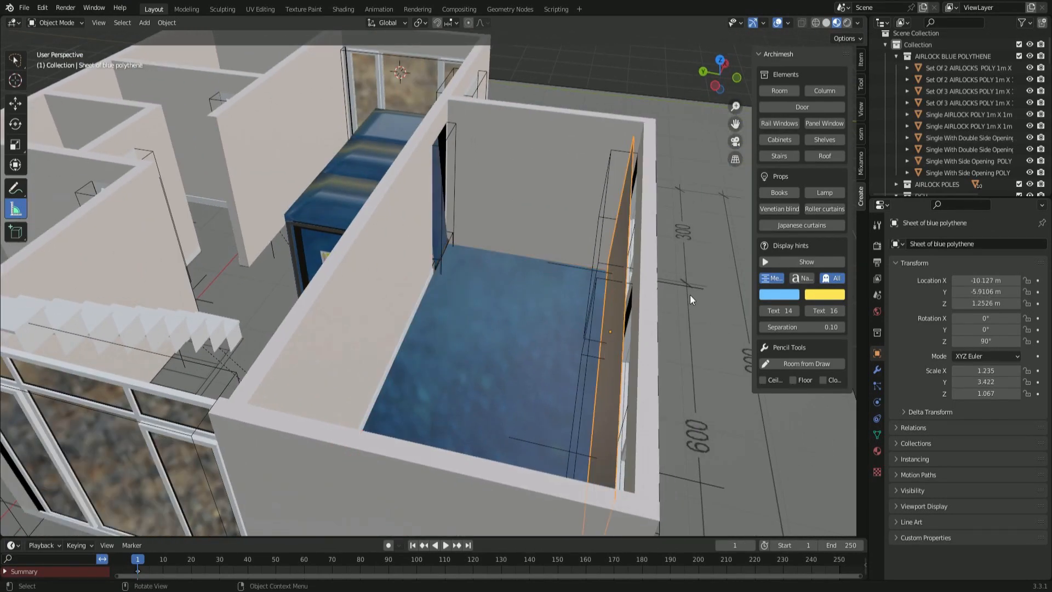
key("g")
key("x")
key("g")
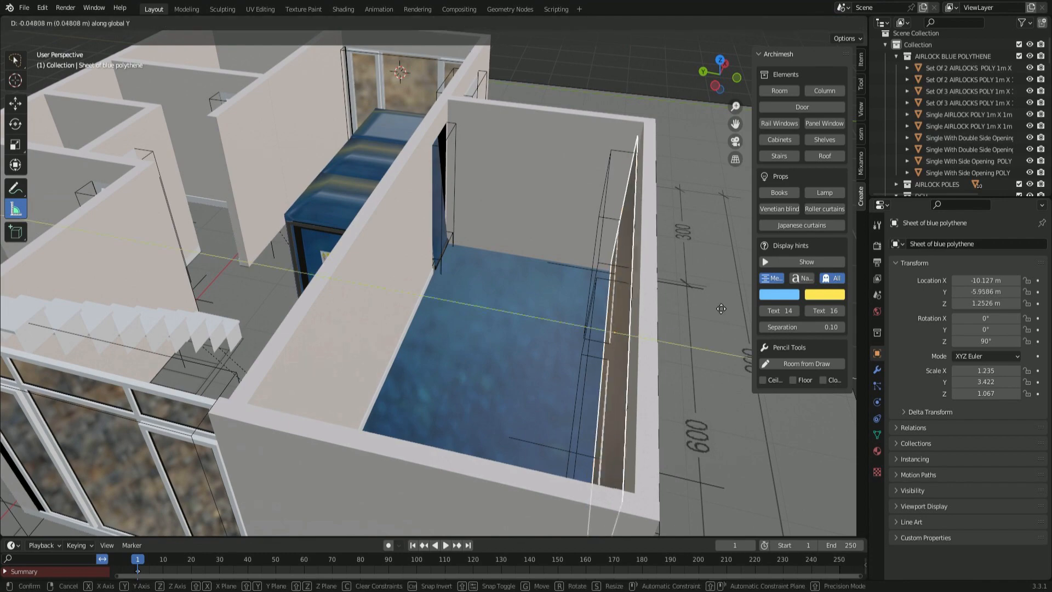
key("y")
left_click(723, 308)
- Select the Archimesh room and add a ceiling to it
middle_click_drag(723, 308, 453, 332)
scroll(460, 318, "down", 5)
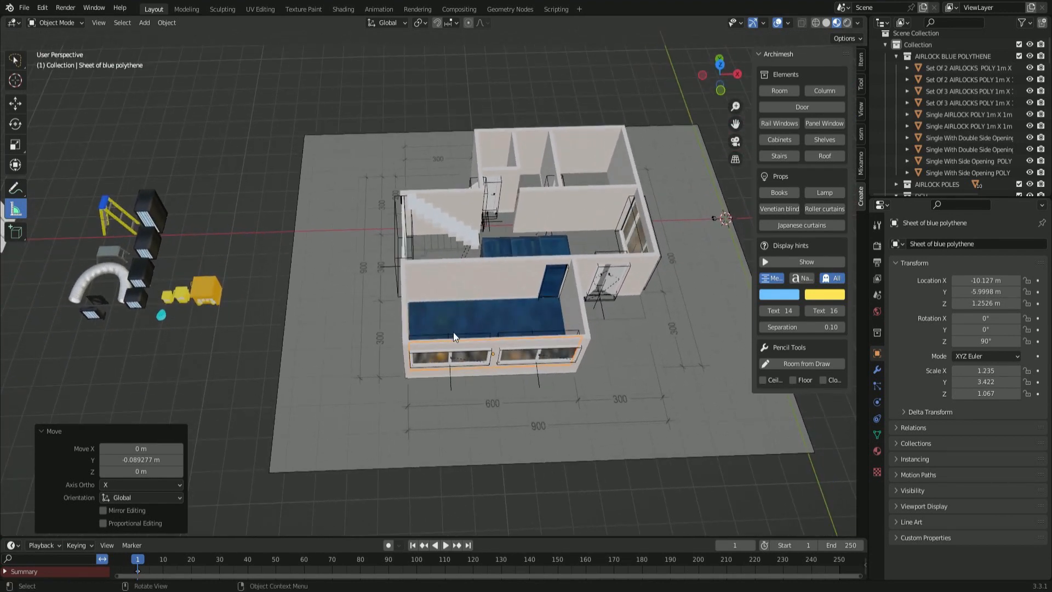
left_click(525, 271)
left_click(674, 376)
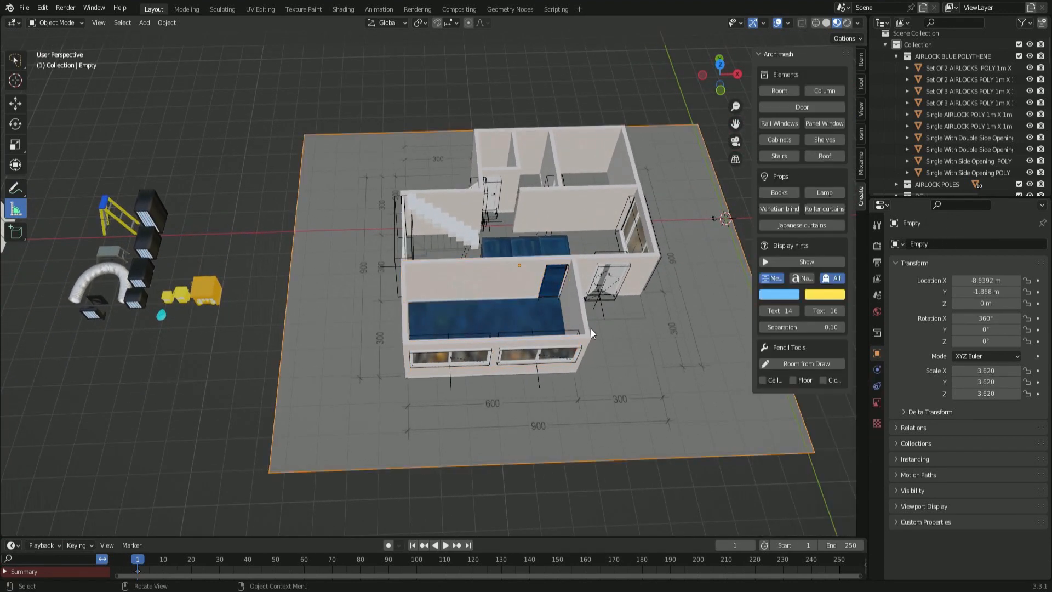
left_click(582, 342)
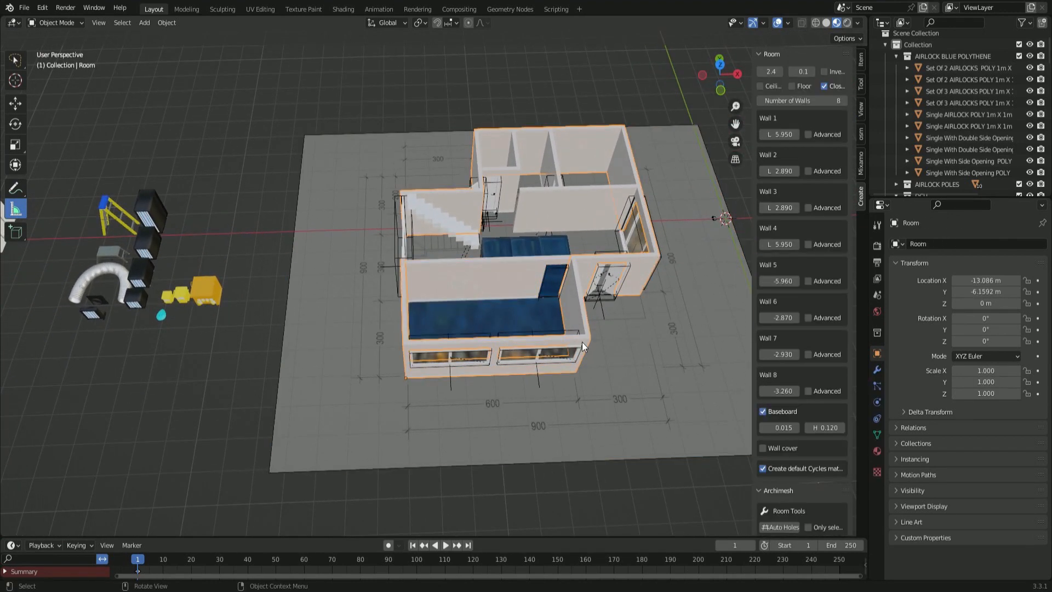
left_click(766, 85)
scroll(421, 339, "up", 5)
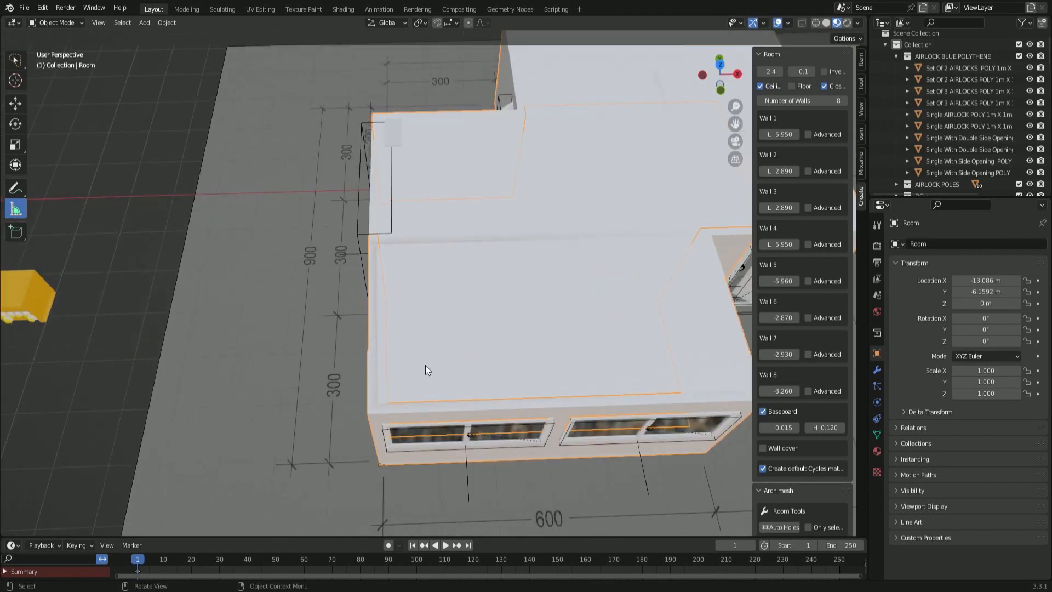
- Add a floor to the Archimesh room, working from a view inside the bedroom
scroll(425, 369, "up", 6)
middle_click_drag(444, 378, 570, 318)
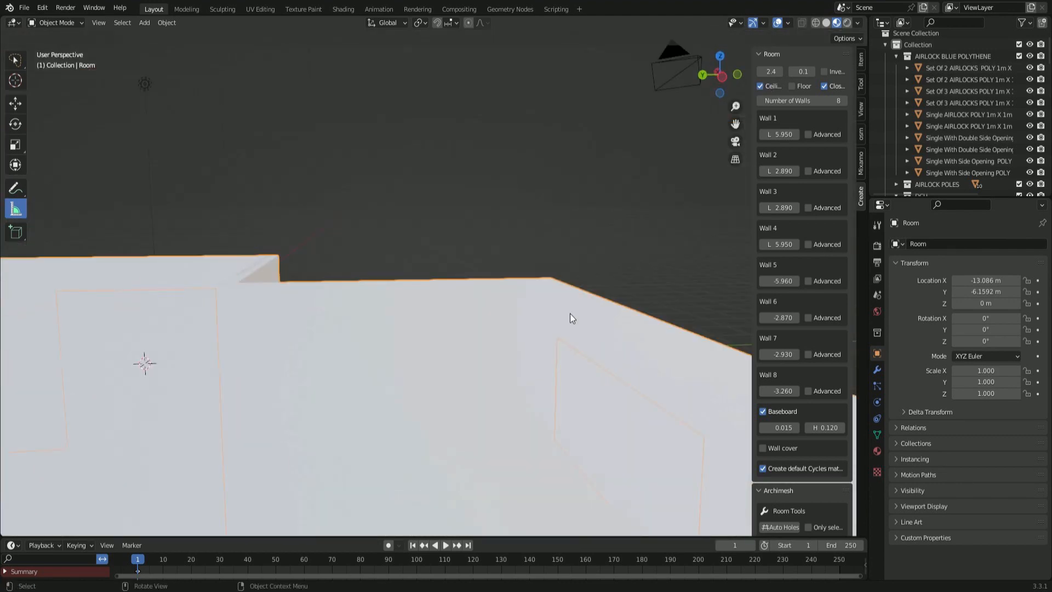
middle_click_drag(493, 290, 469, 154, "shift")
middle_click_drag(413, 510, 369, 153, "shift")
mouse_move(377, 296)
middle_mouse_down("shift")
mouse_move(373, 182)
mouse_move(394, 420)
mouse_move(413, 399)
mouse_move(265, 331)
mouse_move(405, 391)
mouse_move(462, 271)
middle_mouse_up("shift")
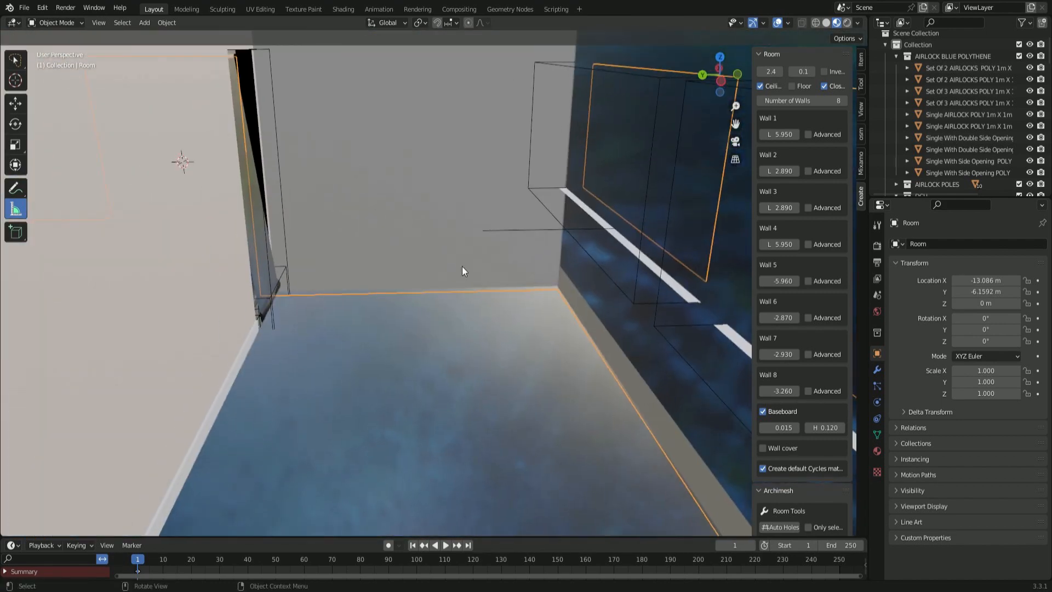
left_click(795, 87)
- Lower the blue polythene floor sheet in the bedroom about 0.018 m along Z
middle_click_drag(552, 304, 541, 339)
left_click(541, 336)
key("g")
key("z")
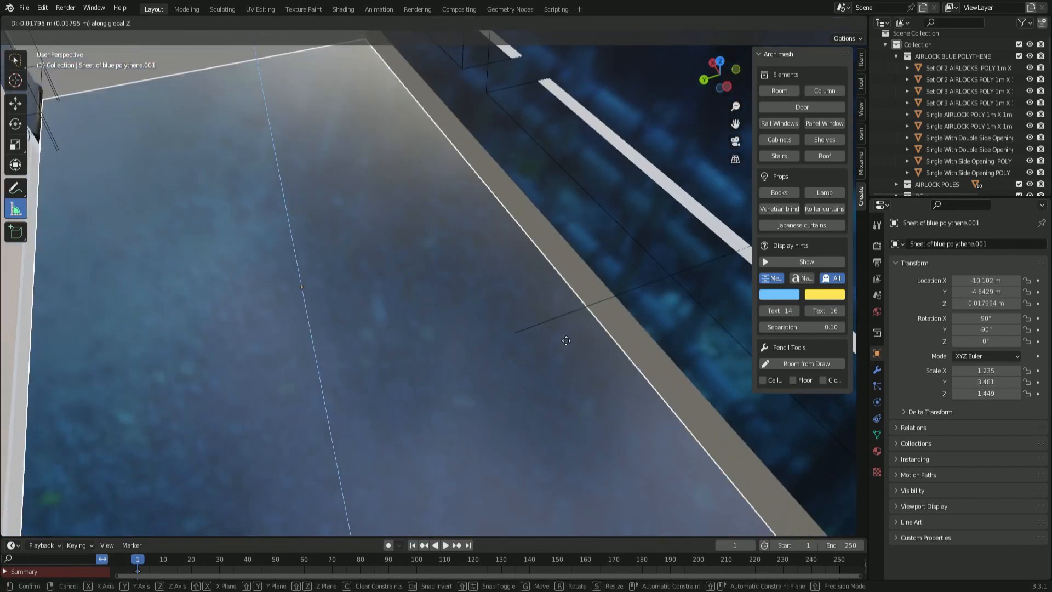
left_click(562, 336)
middle_click_drag(561, 336, 535, 313)
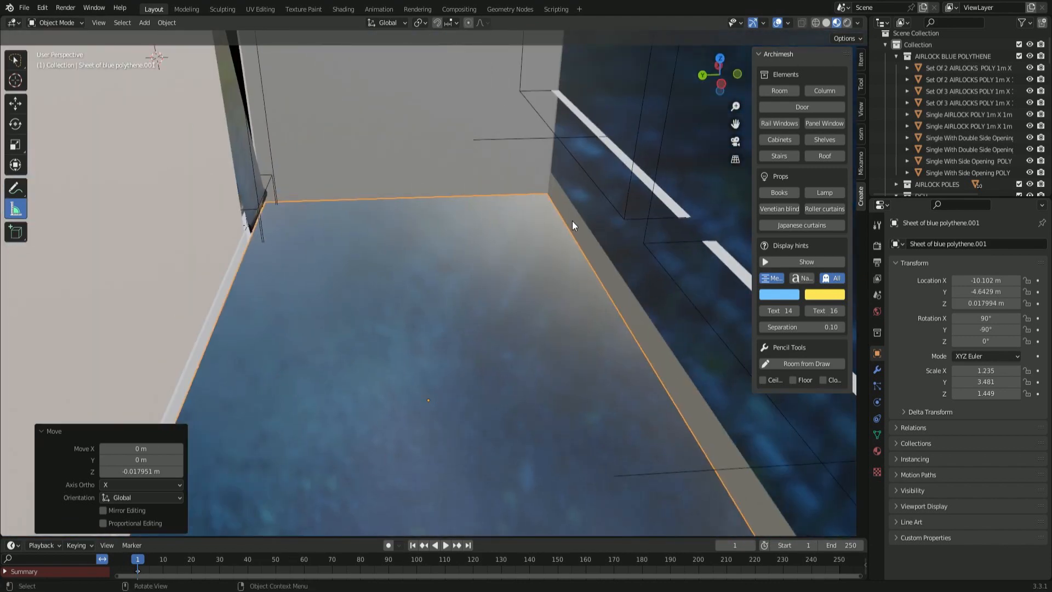
- Reselect the room and toggle its floor off and back on to check it around the bedroom's airlock doorway
left_click(561, 207)
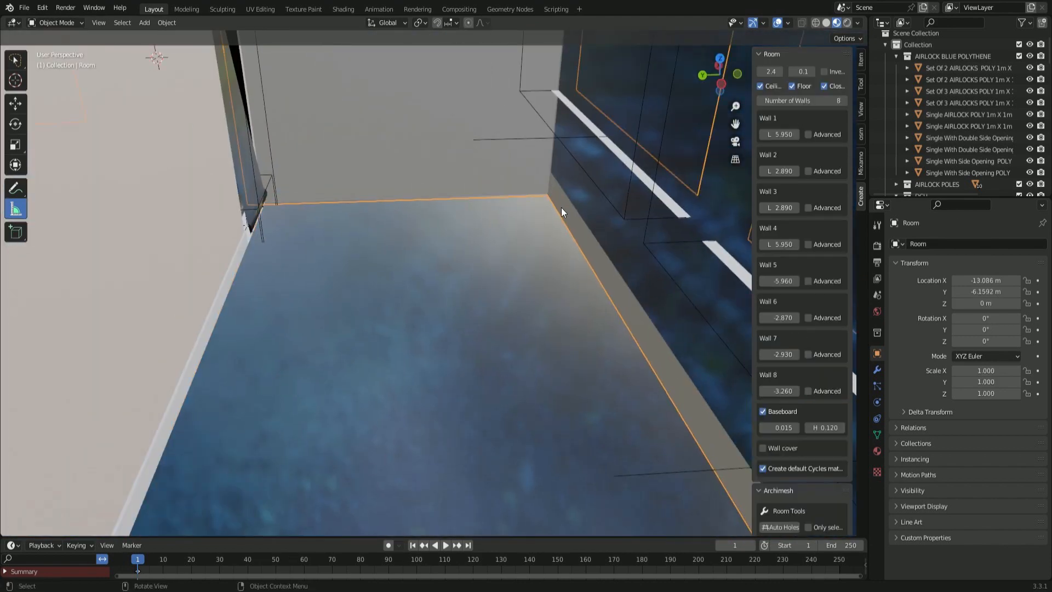
left_click(792, 86)
middle_click_drag(390, 337, 545, 317)
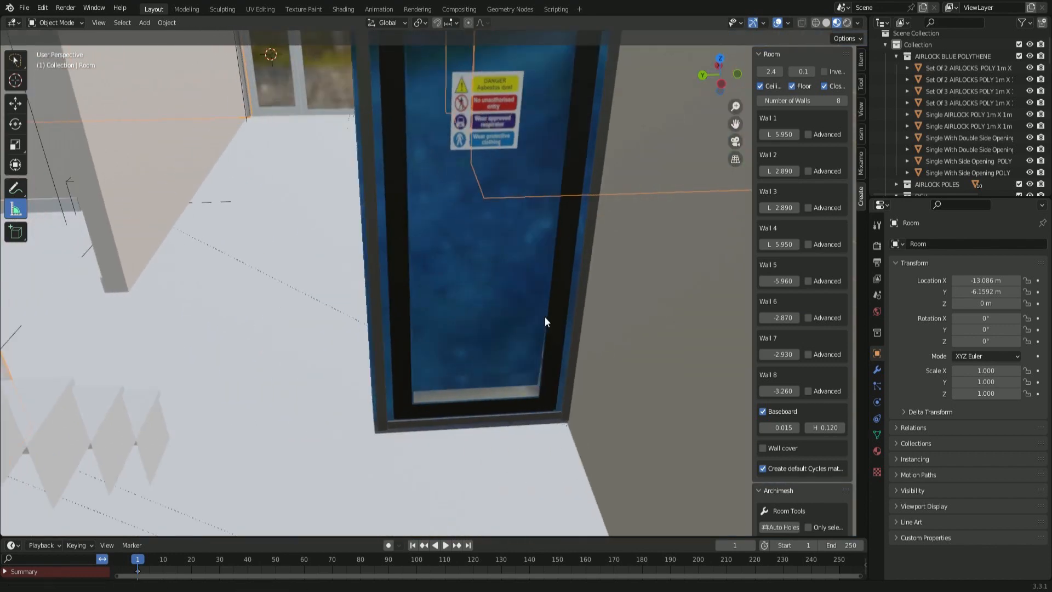
left_click(797, 87)
left_click(797, 87)
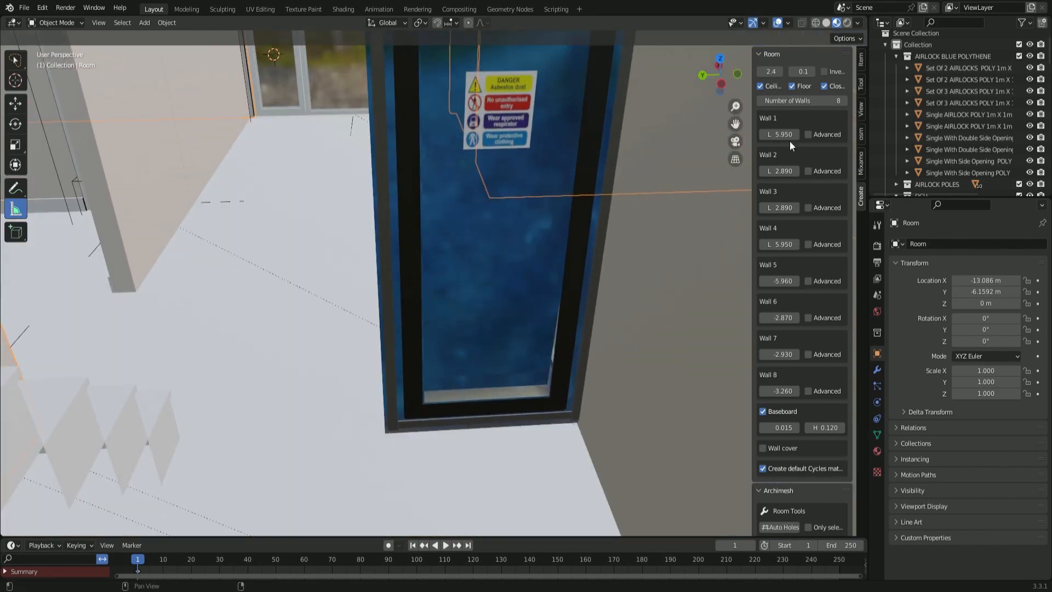
- Switch the viewport to solid shading and turn off the room's ceiling and floor
left_click(832, 23)
left_click(797, 86)
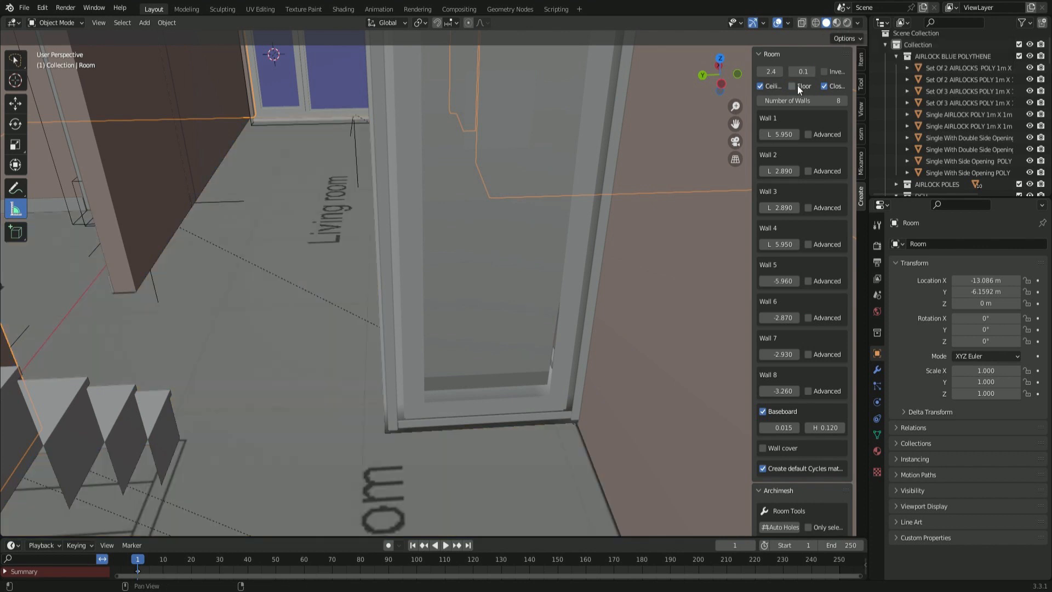
left_click(797, 85)
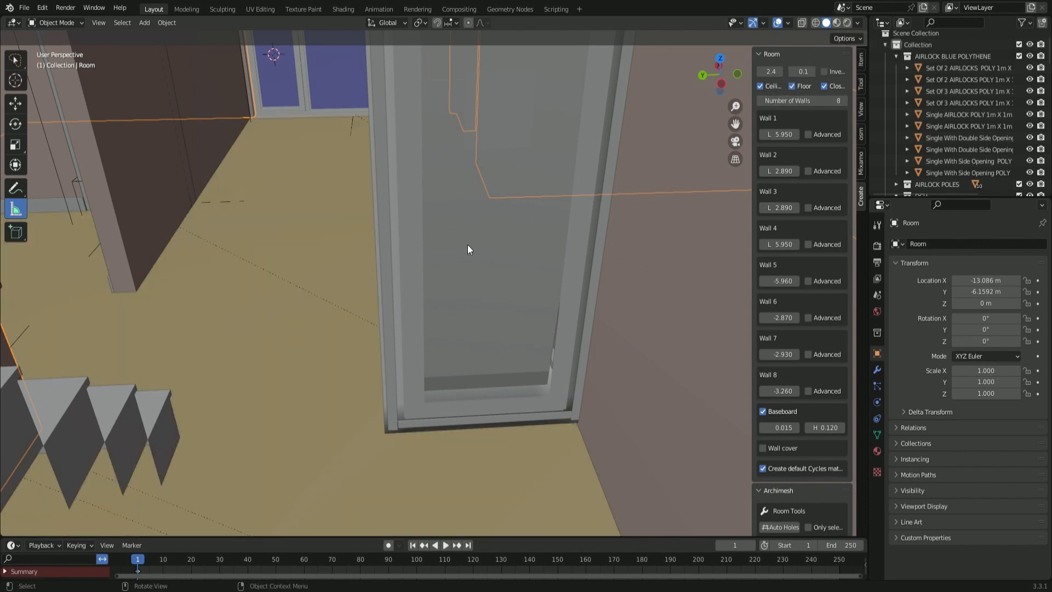
middle_click_drag(469, 245, 474, 210)
left_click(791, 86)
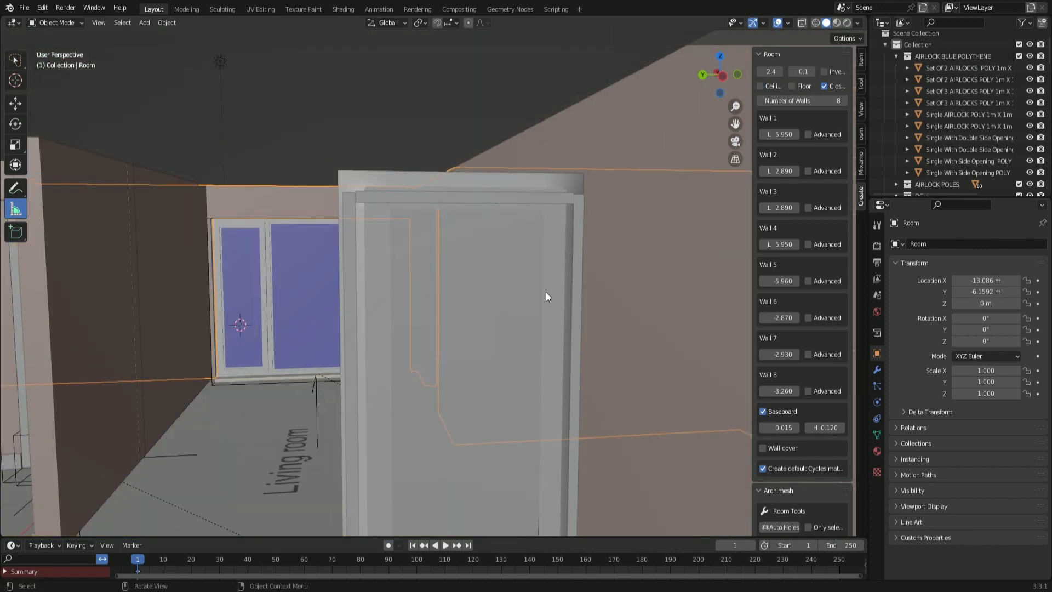
scroll(546, 291, "up", 10)
scroll(600, 344, "down", 10)
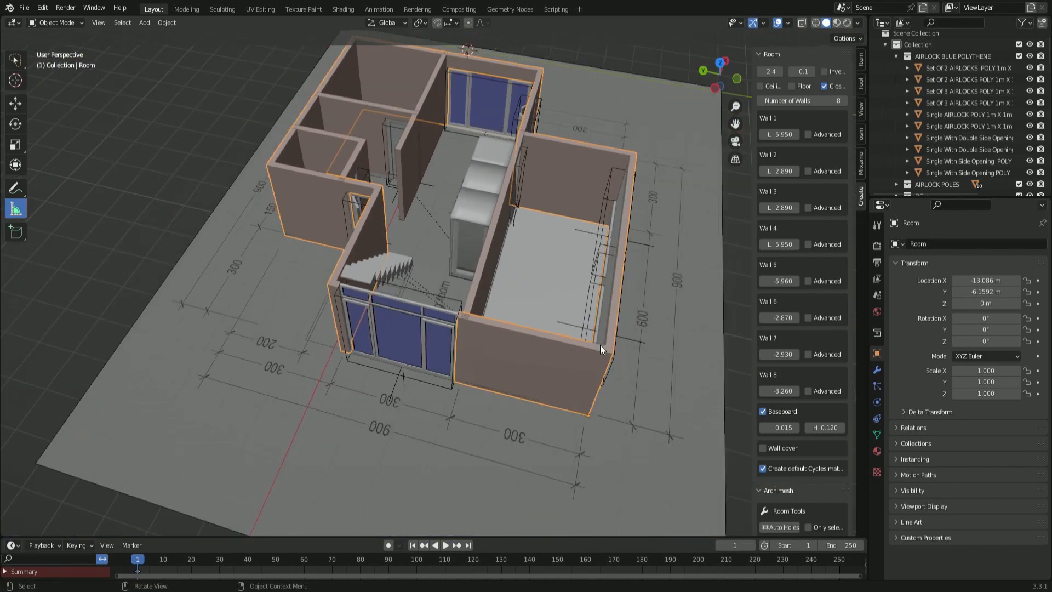
- From the top view, move the 5 KVA Transformer about 9.55 m along X into the dining room
middle_click_drag(600, 344, 281, 276)
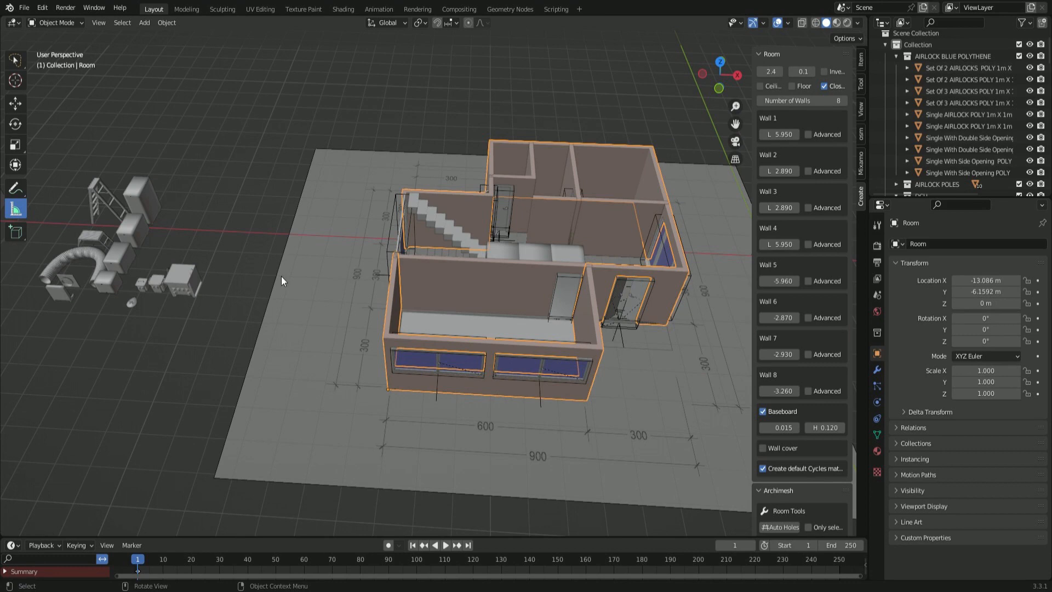
left_click(156, 287)
key("KP_7")
key("g")
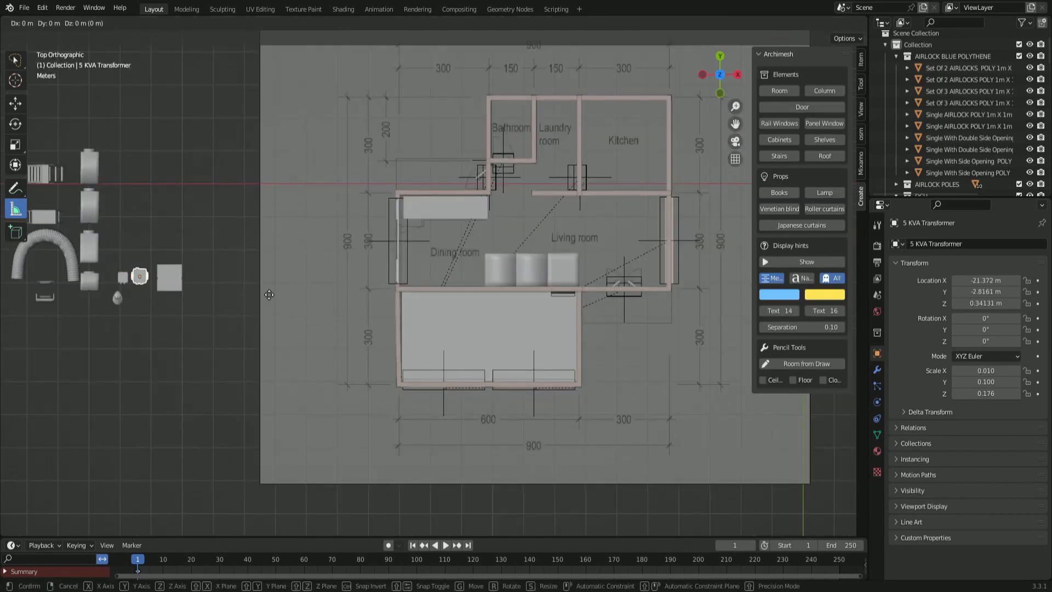
key("x")
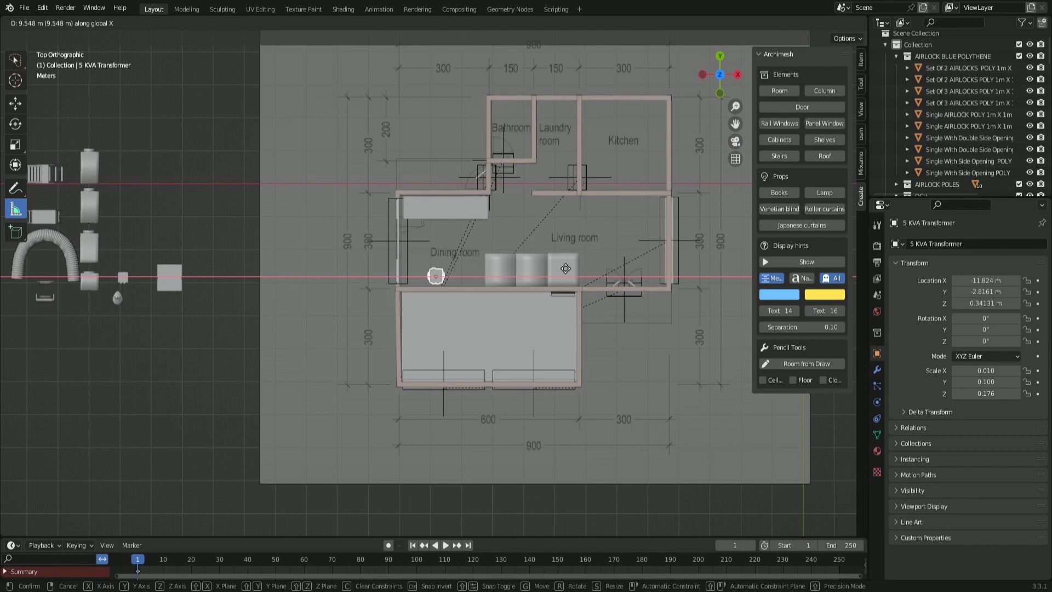
left_click(566, 269)
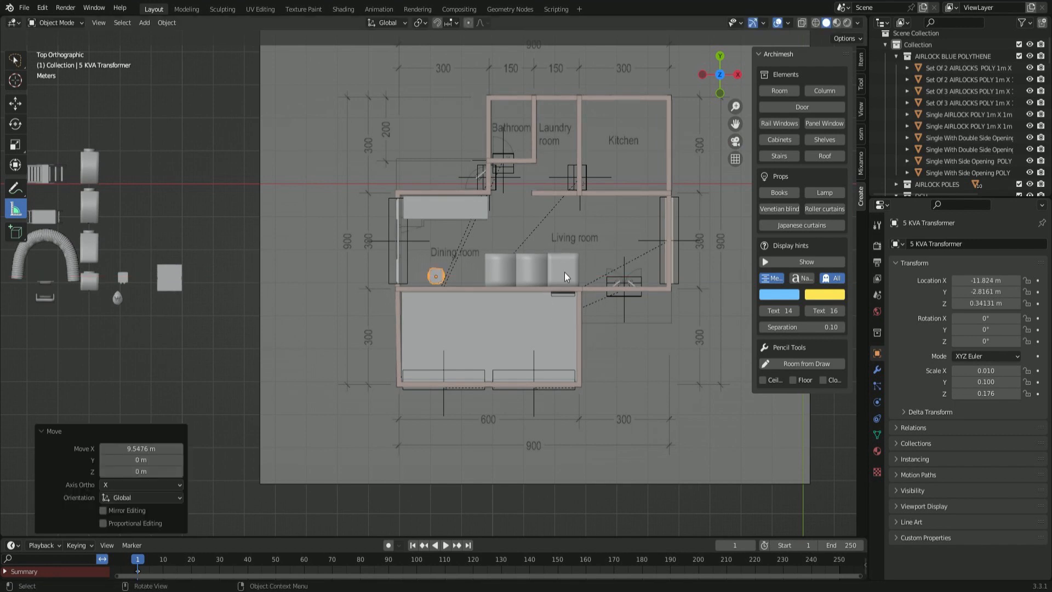
- Move the Water Point Symbol about 11.67 m along X and 4.66 m along Y, placing it just outside the bathroom wall
left_click(116, 311)
left_click(117, 299)
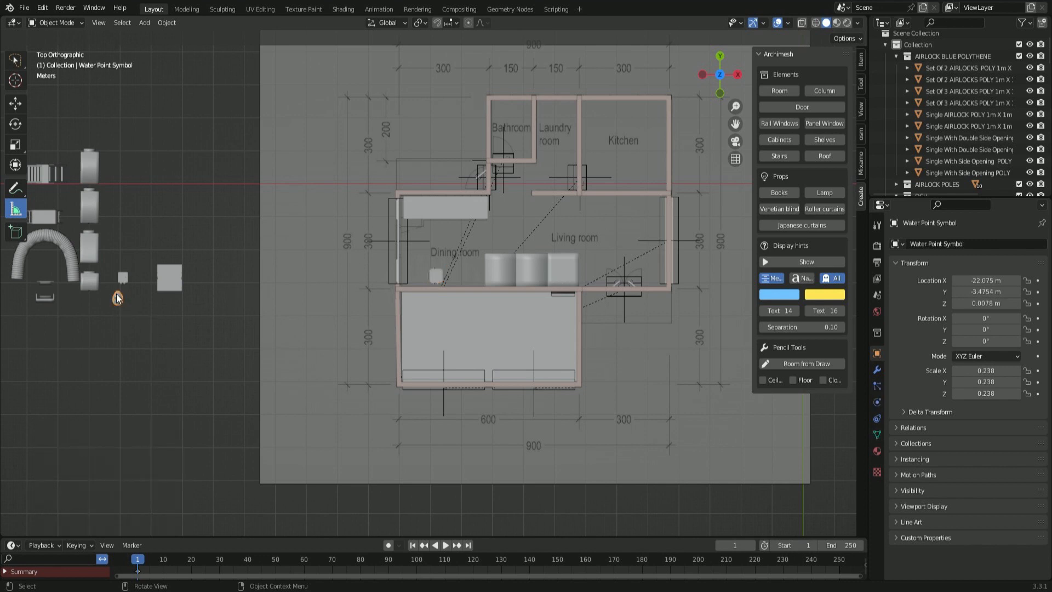
key("g")
key("x")
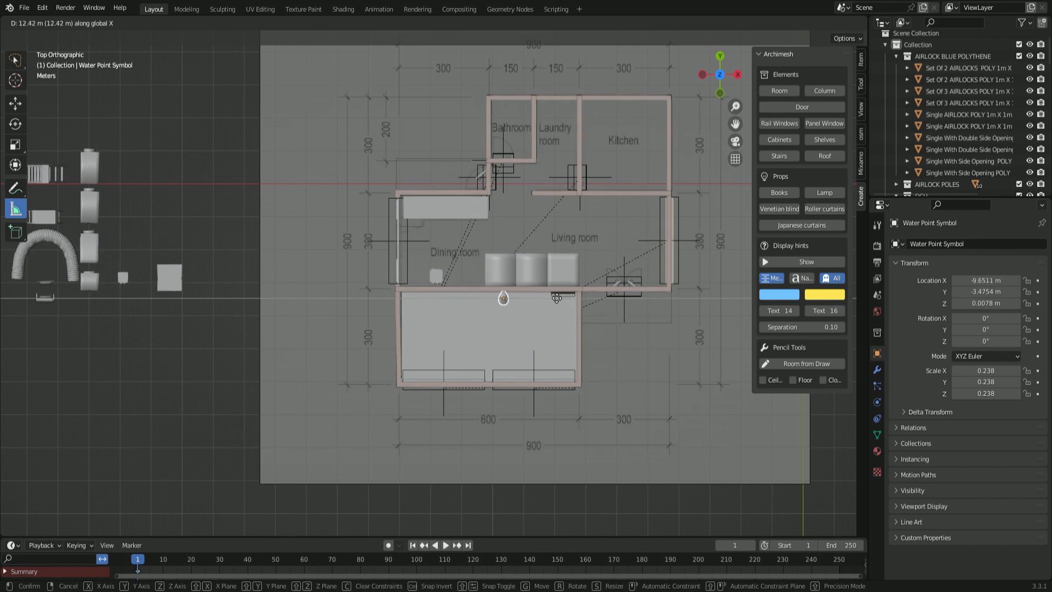
left_click(539, 291)
key("g")
key("y")
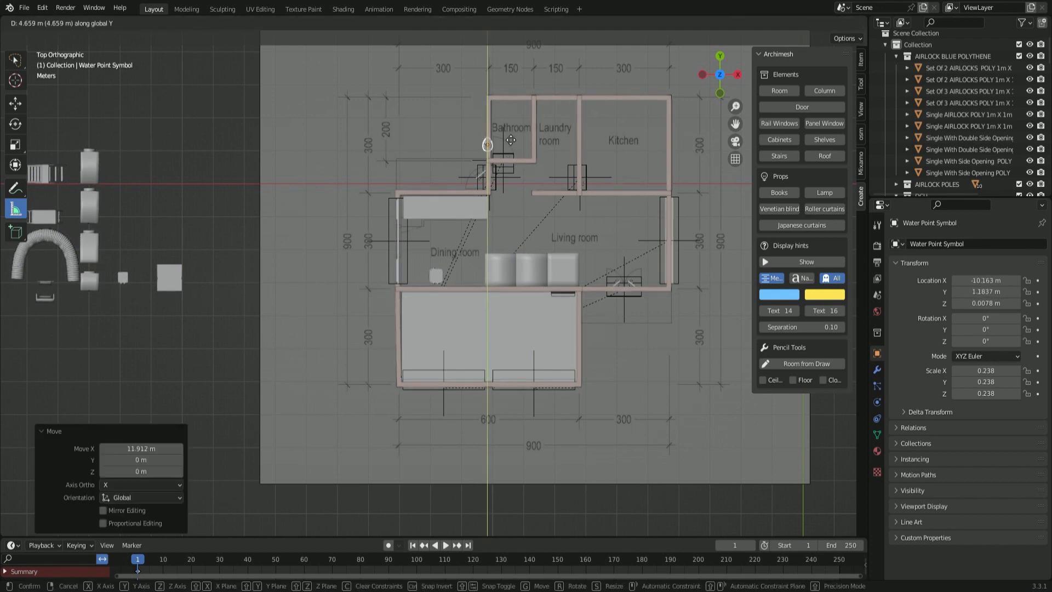
left_click(505, 135)
key("g")
key("x")
left_click(498, 176)
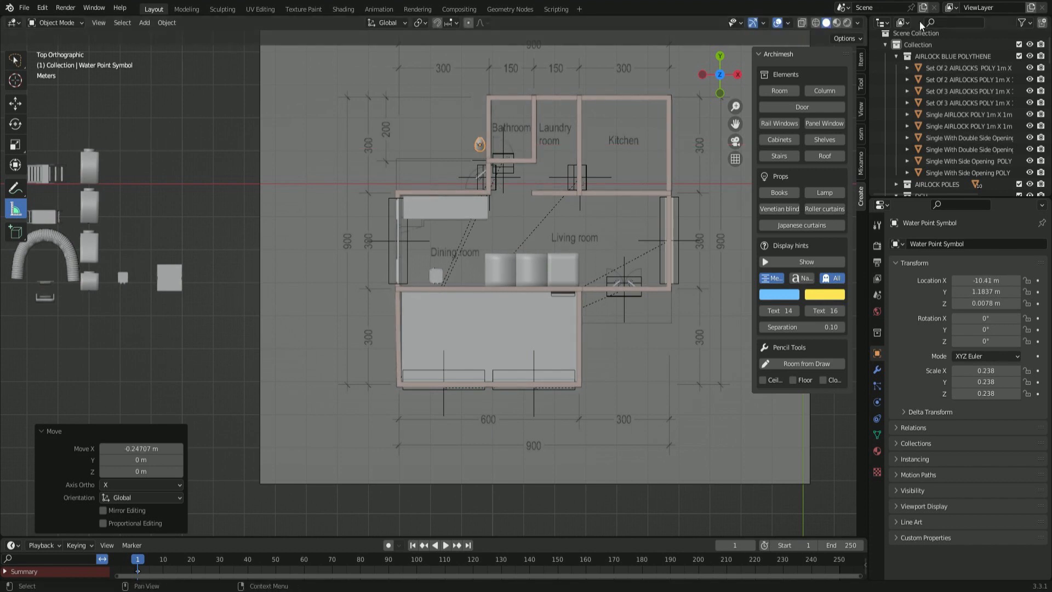
- Show materials in the viewport and rotate the NPU 500 unit 90° about Z
left_click(836, 23)
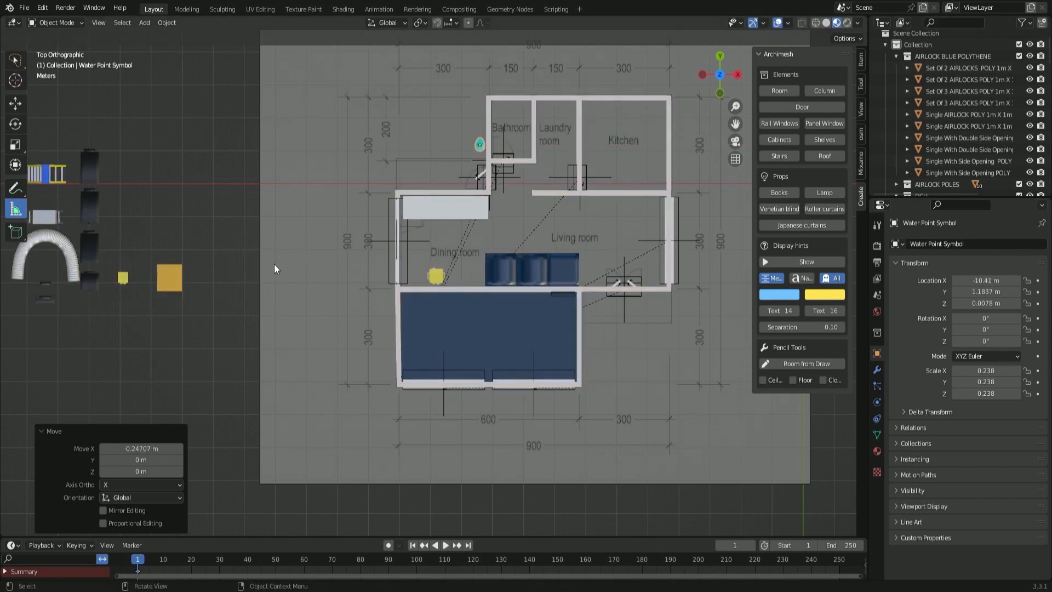
left_click(92, 284)
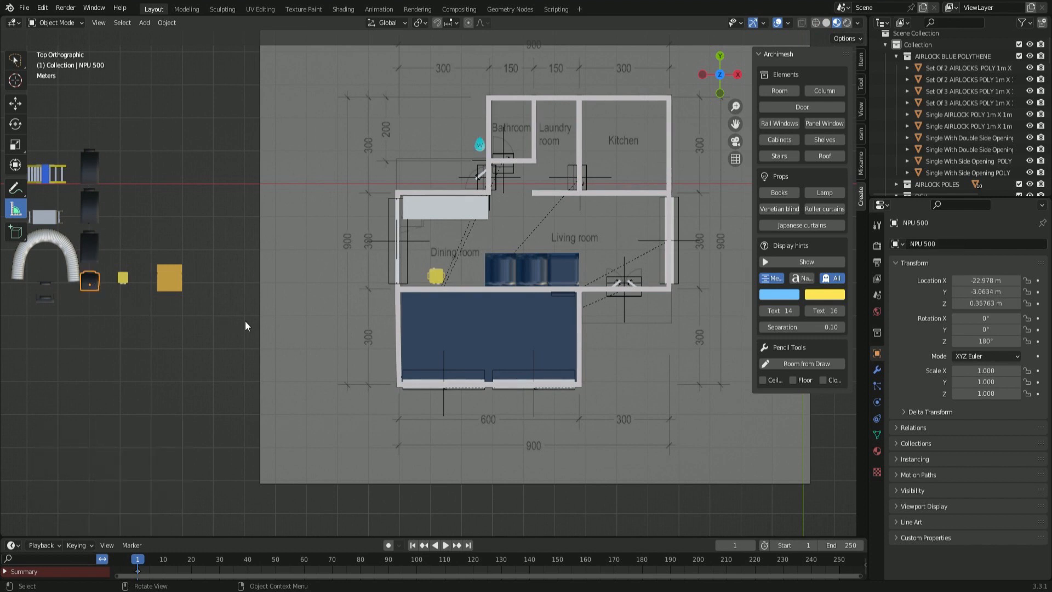
key("r")
key("z")
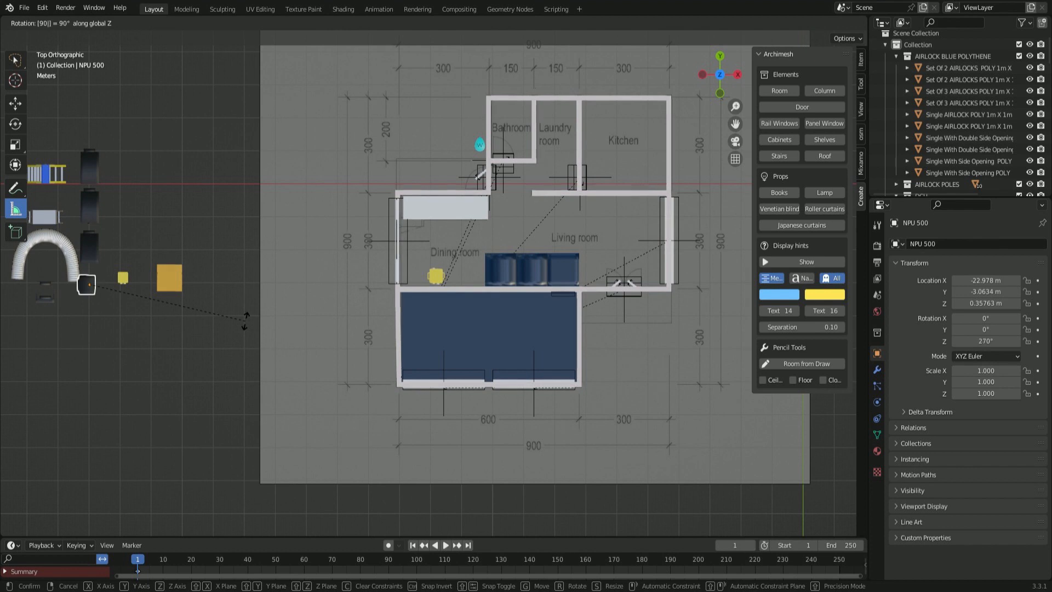
key("Return")
- Move the NPU 500 about 10.59 m along X and -2.33 m along Y into the blue room's corner, and angle it diagonally
key("g")
key("x")
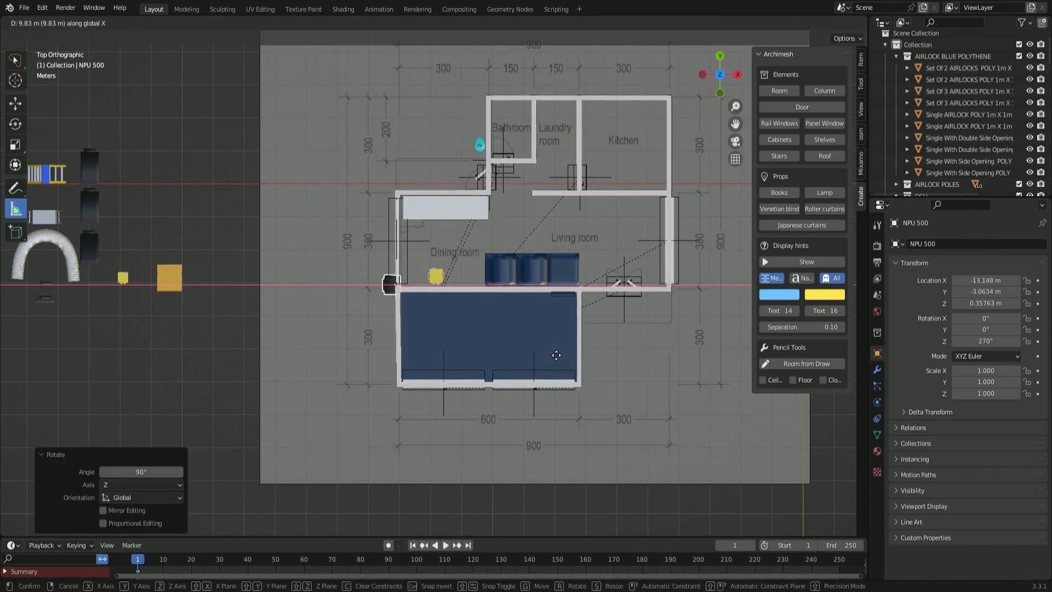
left_click(577, 357)
key("g")
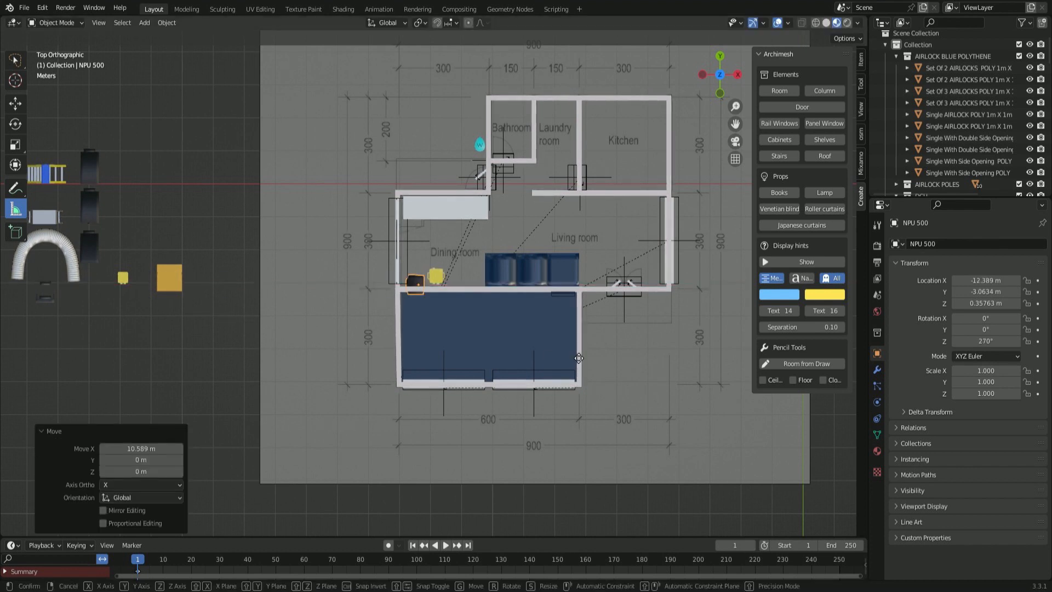
key("y")
left_click(569, 431)
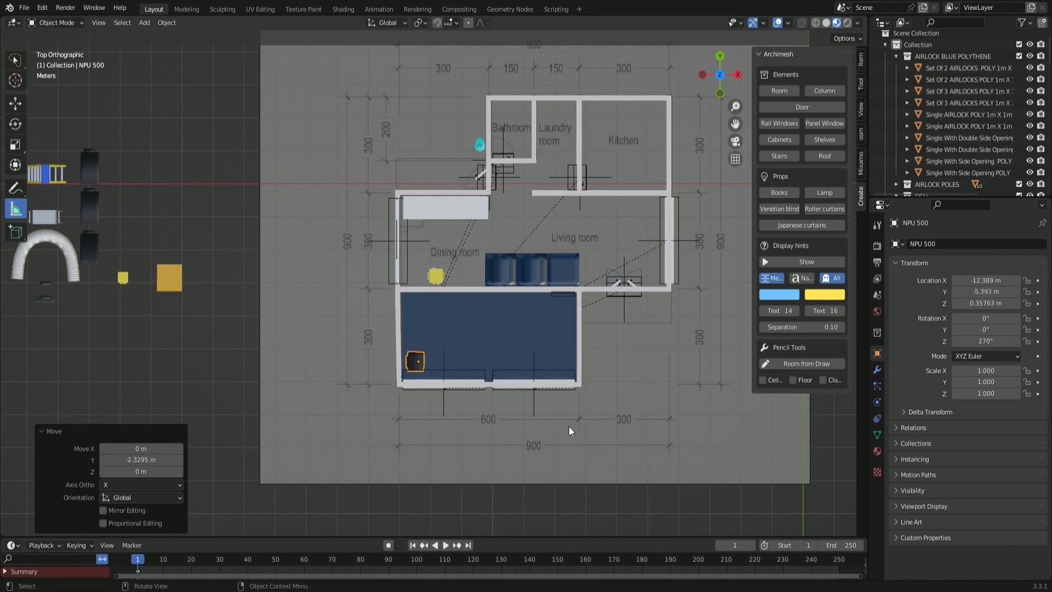
key("r")
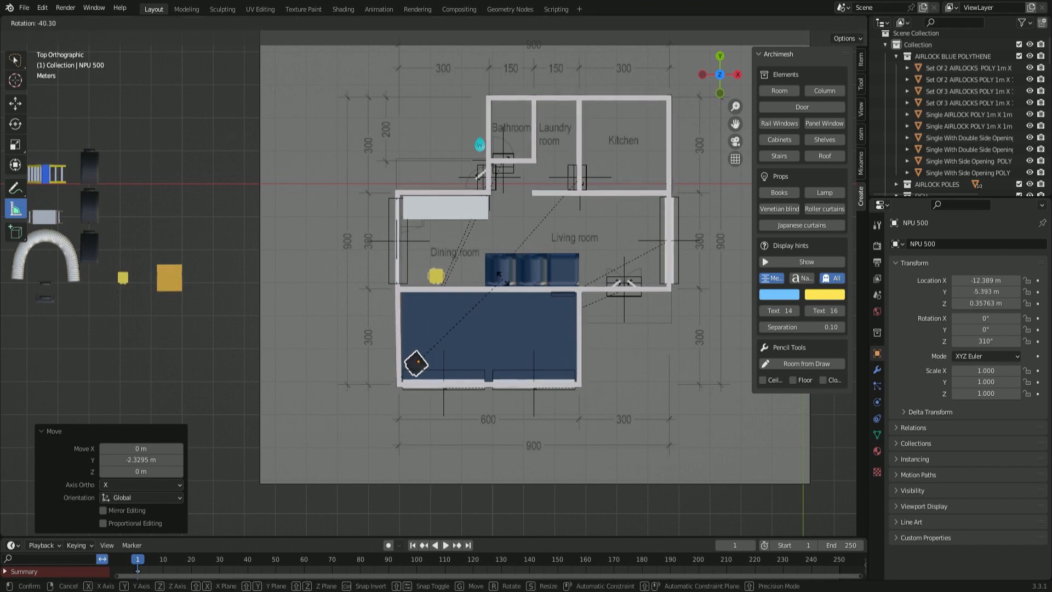
left_click(502, 356)
- Move the Roving head hose about 9.38 m along X and -3.89 m along Y onto the floor plan
middle_click_drag(502, 356, 331, 246)
left_click(102, 294)
key("g")
key("x")
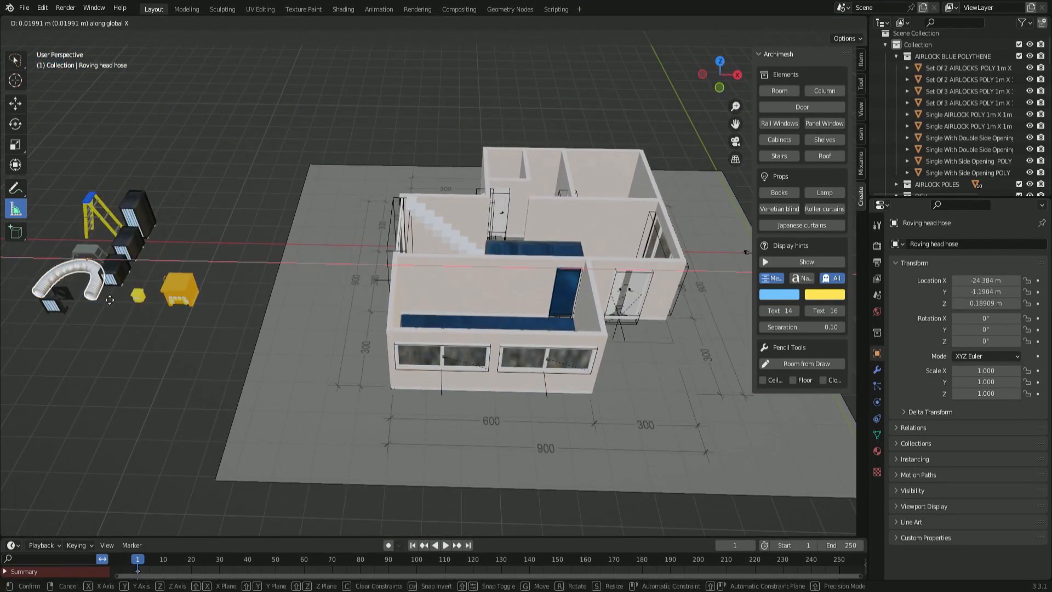
left_click(362, 316)
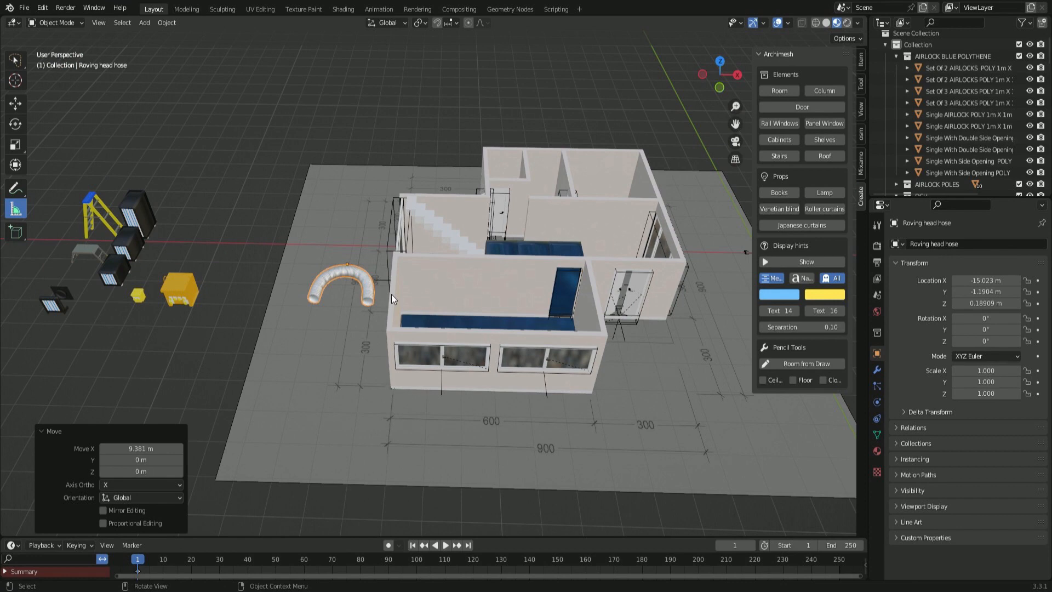
key("g")
key("y")
left_click(392, 385)
mouse_move(391, 385)
middle_mouse_down()
mouse_move(412, 418)
mouse_move(307, 381)
mouse_move(399, 376)
middle_mouse_up()
left_click(323, 362)
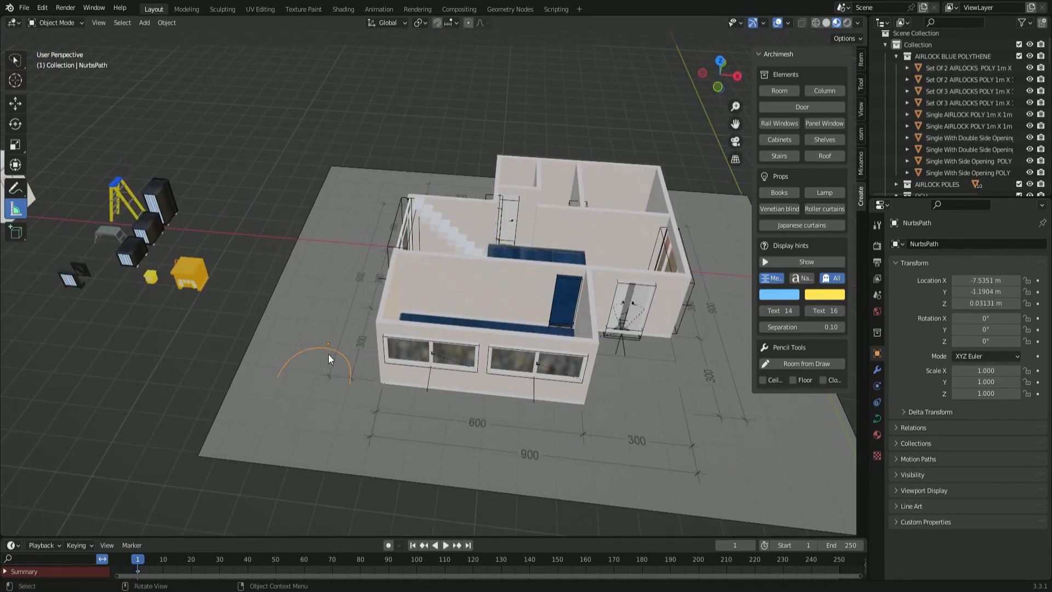
key("alt+g")
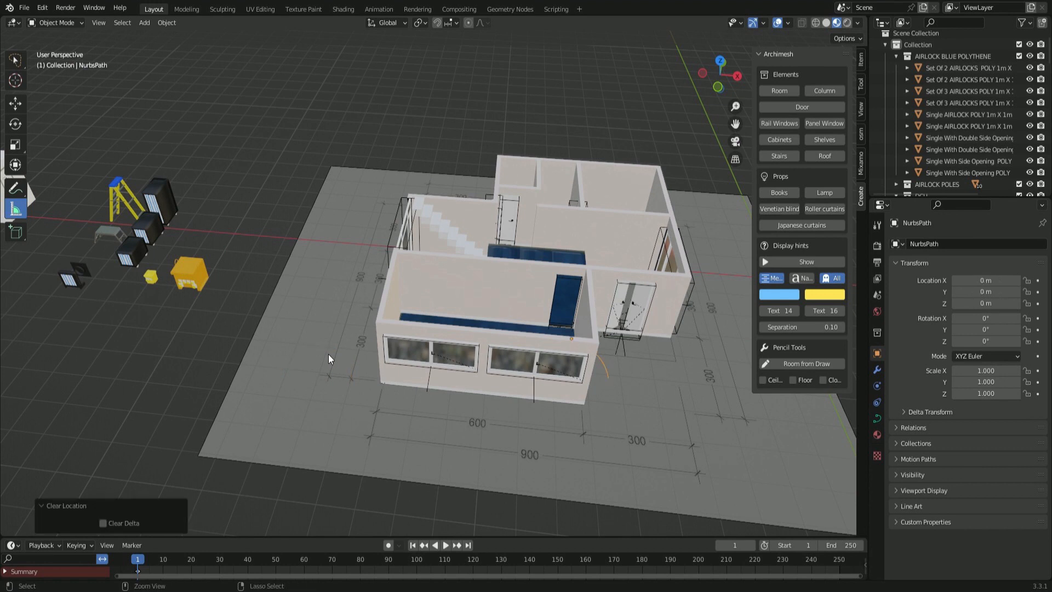
key("ctrl+z")
key("alt+h")
- Shift the Roving head hose along X and Y so it sits outside the windowed wall near the NPU 500
left_click(328, 354)
right_click(330, 356)
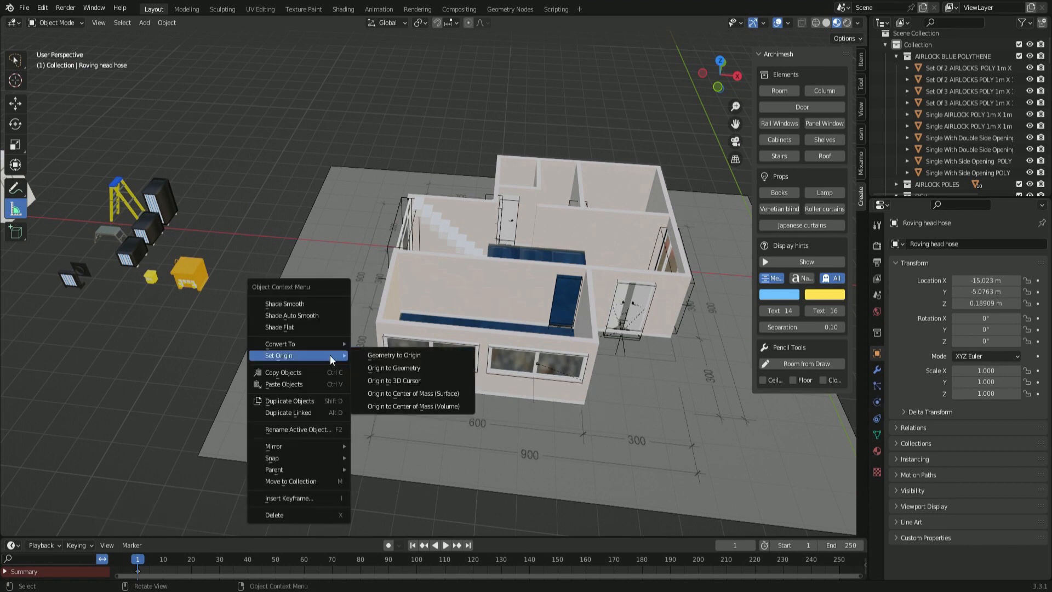
key("g")
key("x")
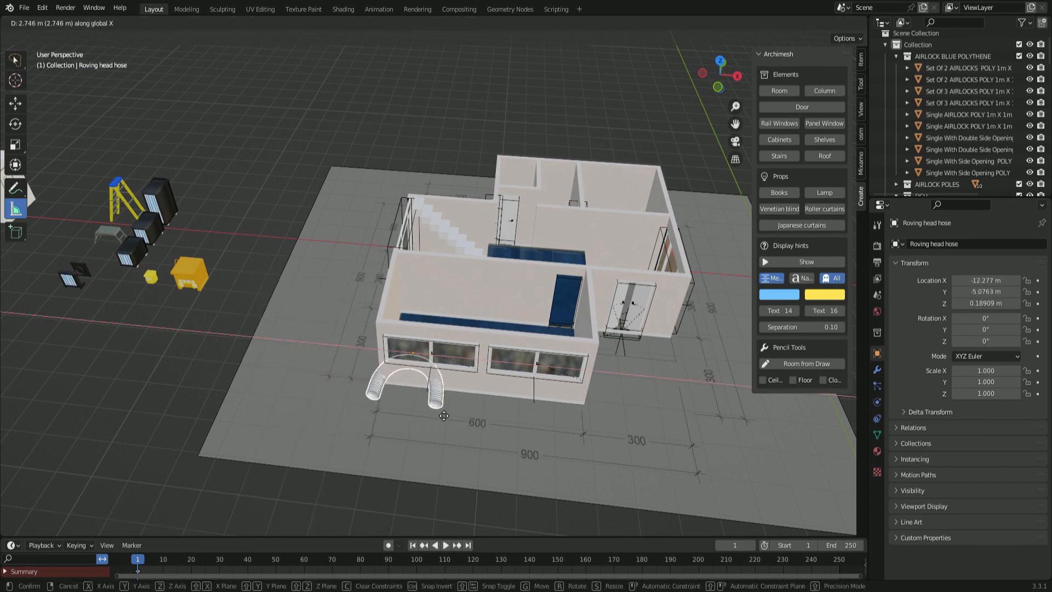
left_click(431, 412)
middle_click_drag(432, 412, 333, 367)
key("g")
key("y")
left_click(383, 402)
- Hide the Roving head hose and select the control points at one end of its NurbsPath curve in Edit Mode
key("h")
left_click(332, 329)
scroll(332, 327, "up", 4)
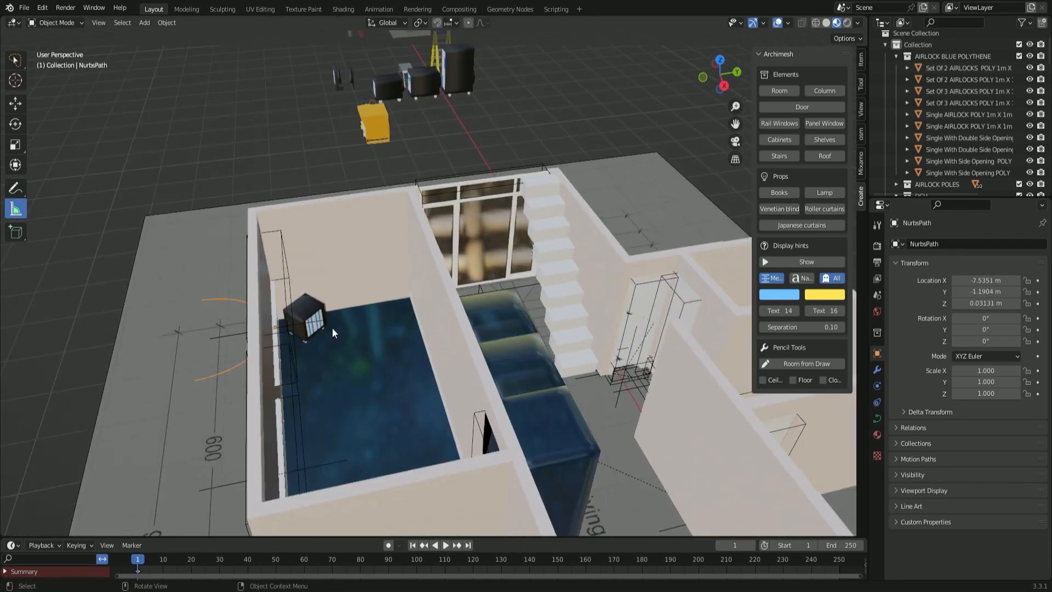
middle_click_drag(332, 328, 356, 326)
key("Tab")
middle_click_drag(329, 392, 248, 403)
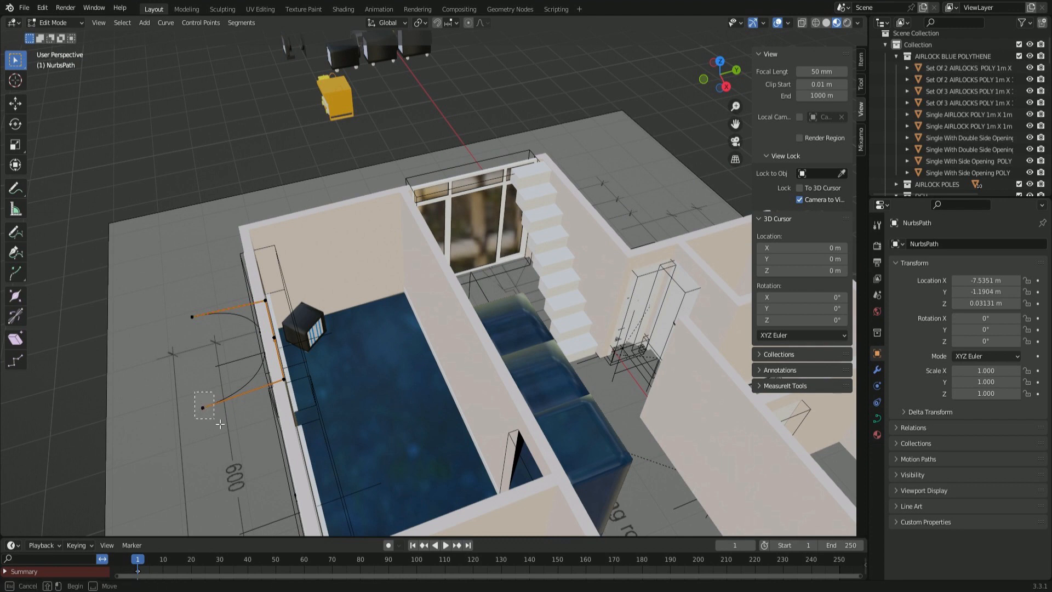
- Rotate the selected curve control points about 174° around the Z axis
key("r")
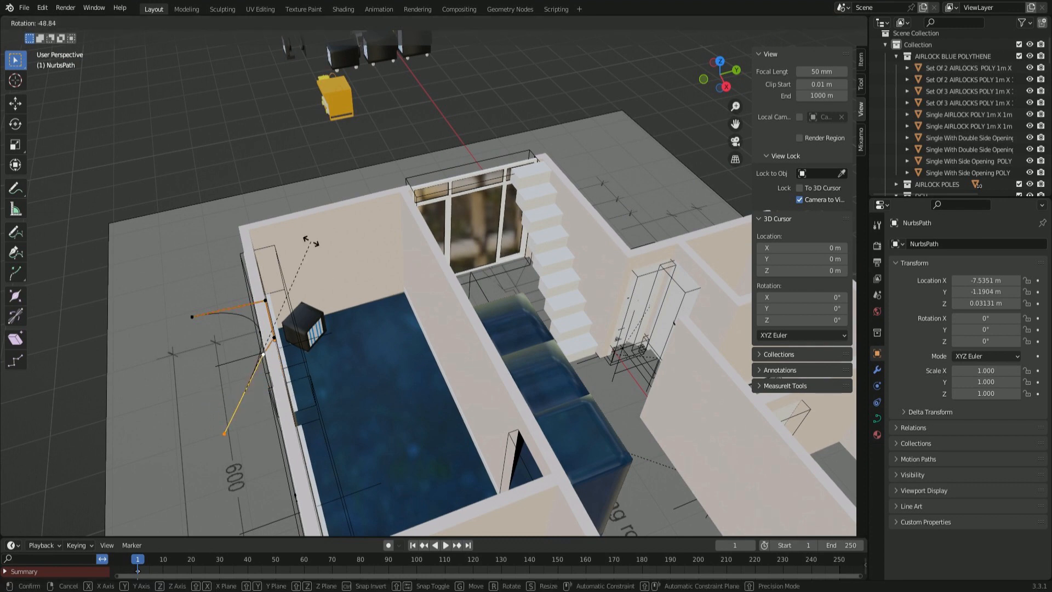
right_click(344, 282)
key("r")
key("z")
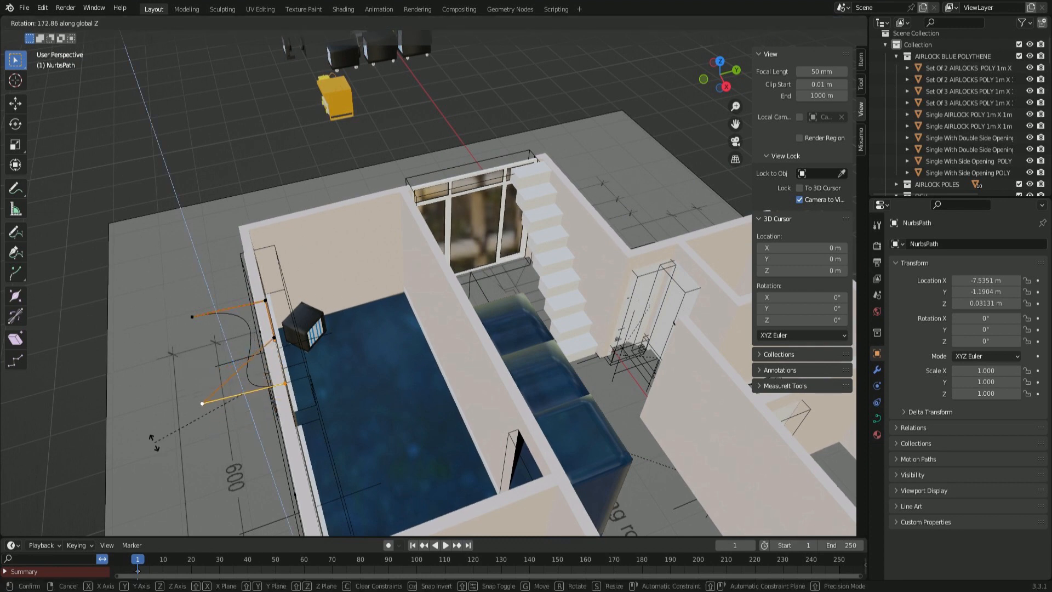
left_click(160, 438)
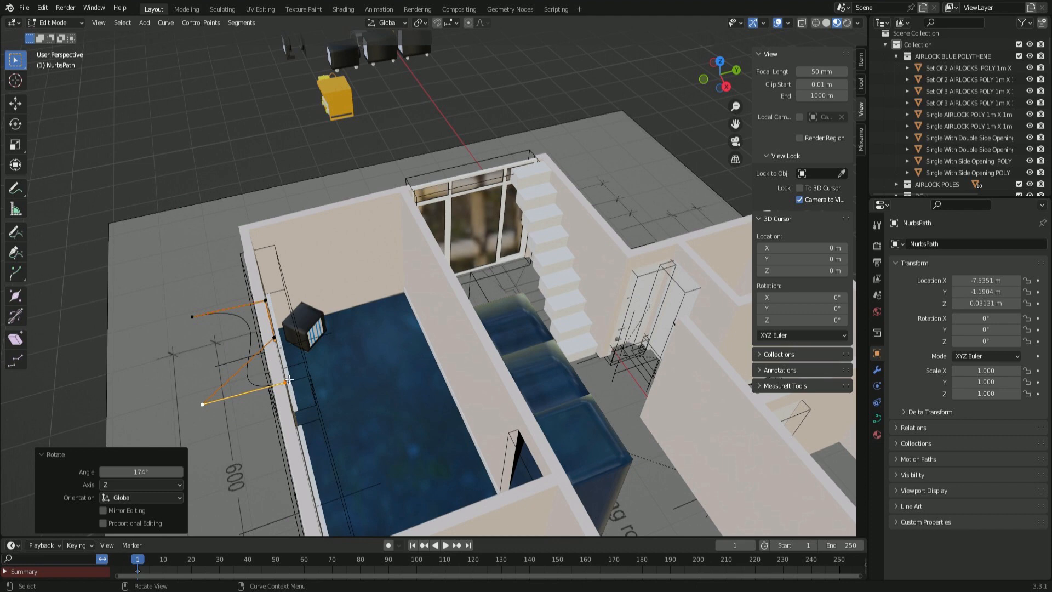
- Move the selected curve end along X, Y and Z to meet the back of the NPU 500, and return to Object Mode
key("g")
key("x")
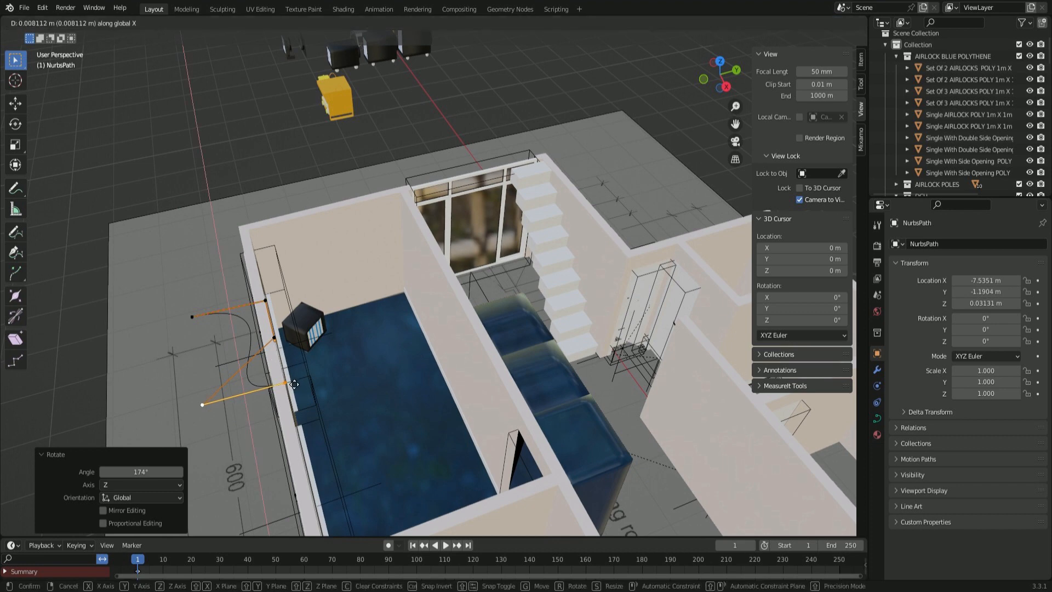
left_click(307, 331)
middle_click_drag(306, 331, 394, 340)
key("g")
key("y")
left_click(406, 377)
key("g")
key("z")
left_click(301, 337)
scroll(329, 360, "up", 5)
key("Tab")
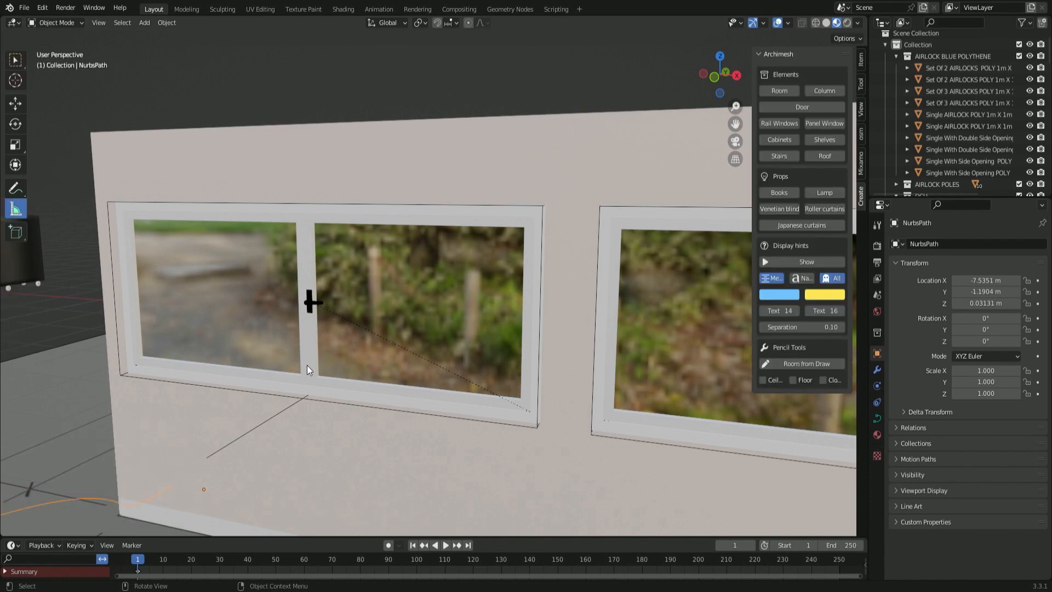
- Temporarily hide the room walls and blue polythene to check the curve's end against the NPU 500, and unhide all objects
left_click(312, 426)
key("h")
left_click(311, 426)
key("h")
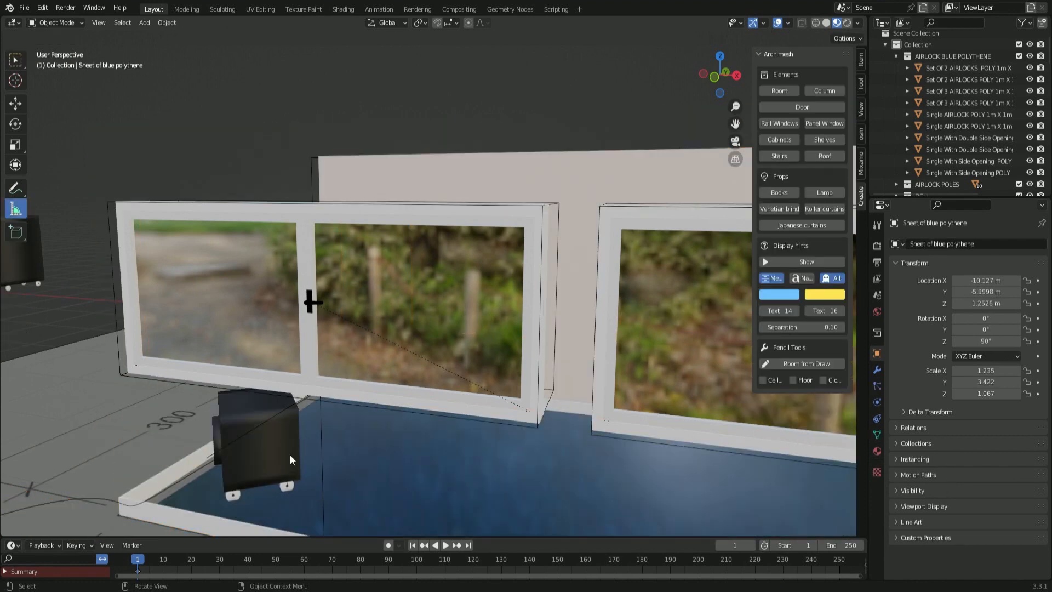
middle_click_drag(290, 455, 277, 431)
left_click(294, 439)
scroll(277, 432, "down", 2)
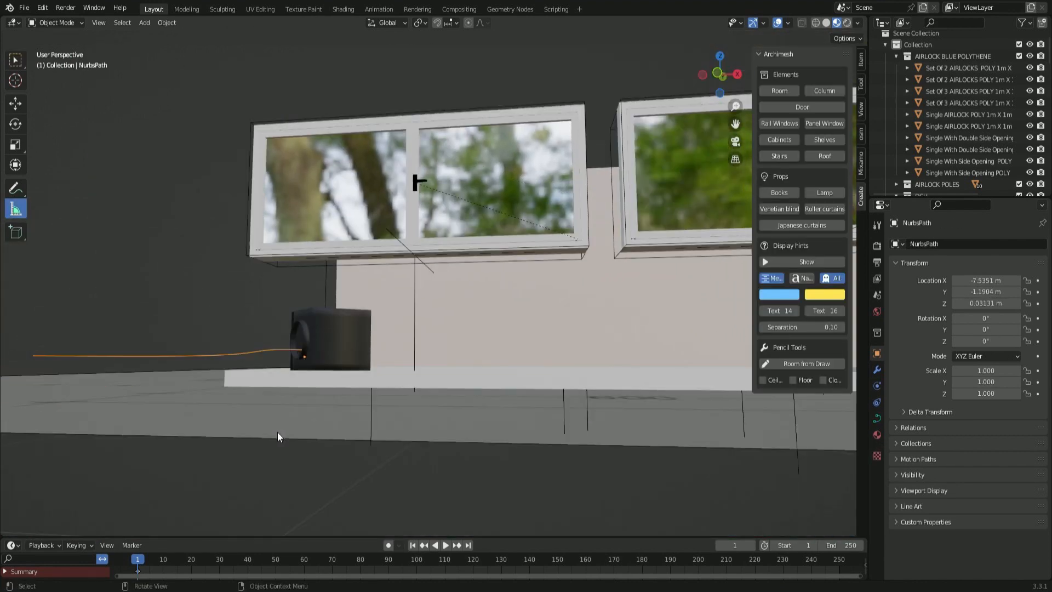
middle_click_drag(284, 361, 301, 373)
key("alt+h")
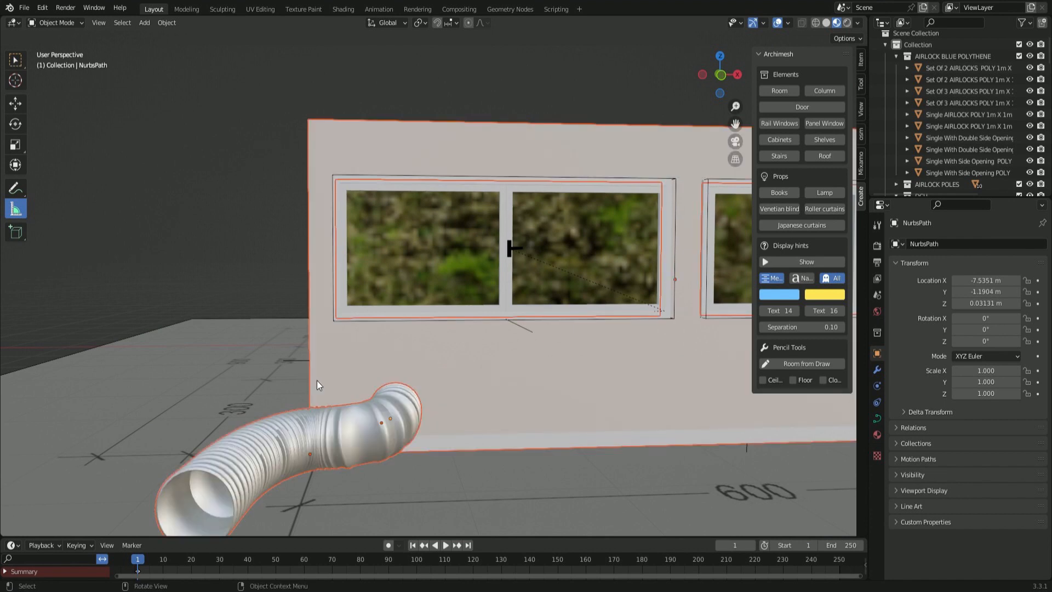
- Hide the walls and, in Edit Mode, raise the selected NurbsPath control point about 2.96 m along Z and shift it along Y
key("h")
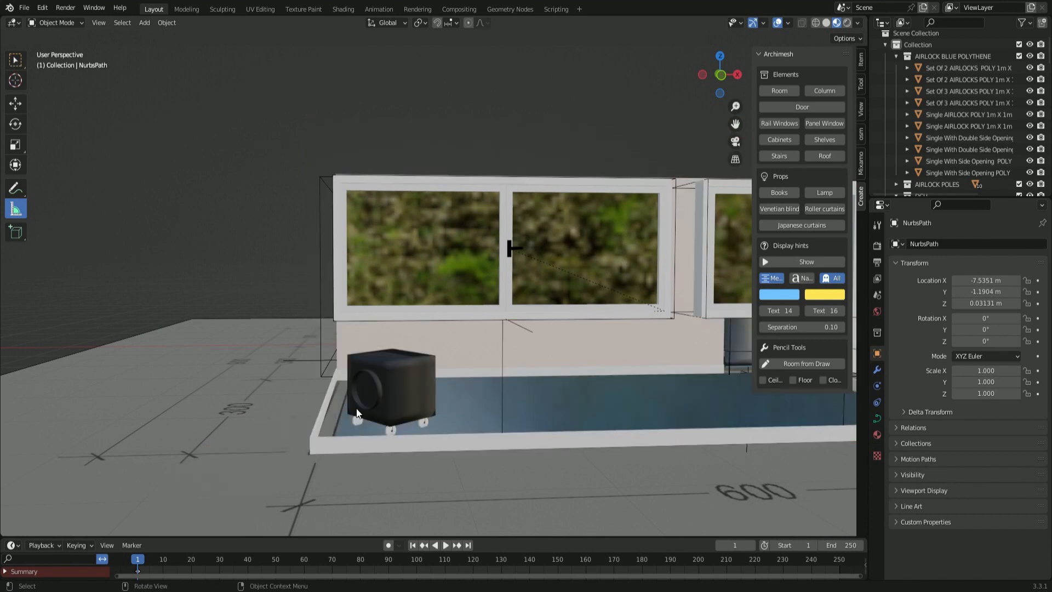
key("alt+h")
key("h")
key("Tab")
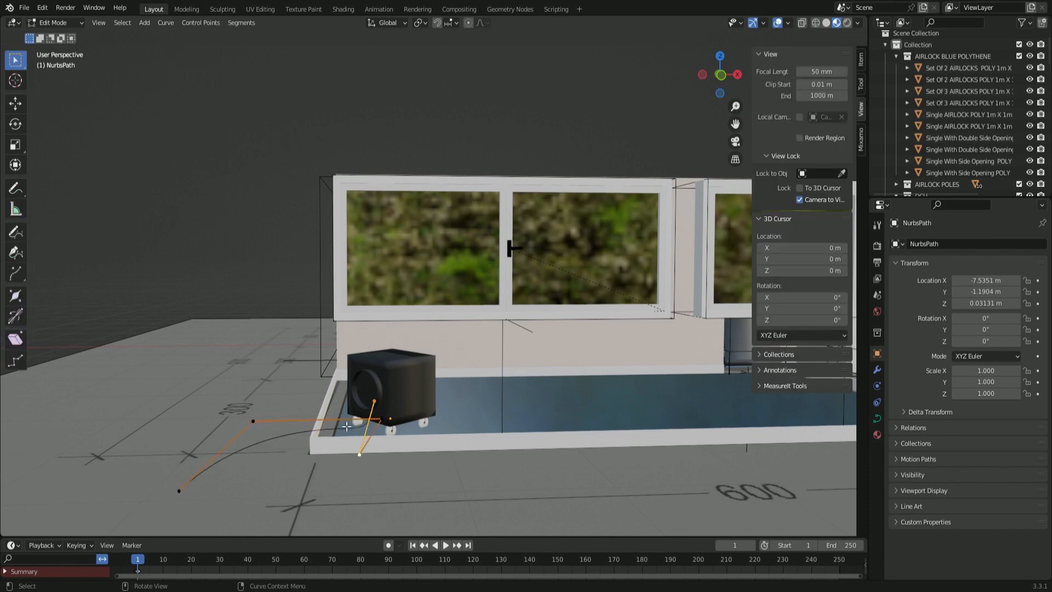
middle_click_drag(392, 420, 493, 420)
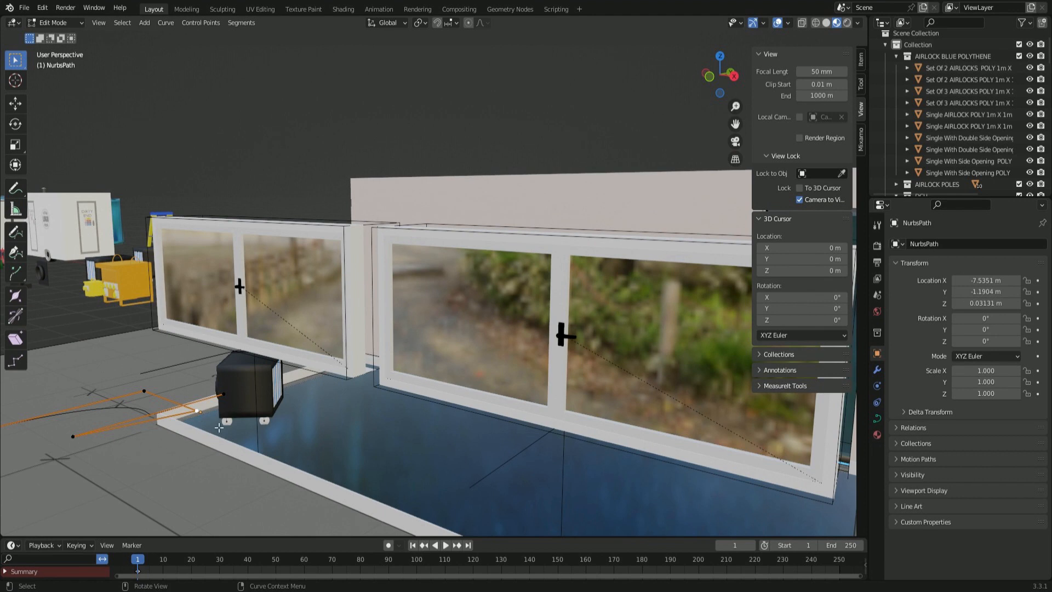
key("g")
key("z")
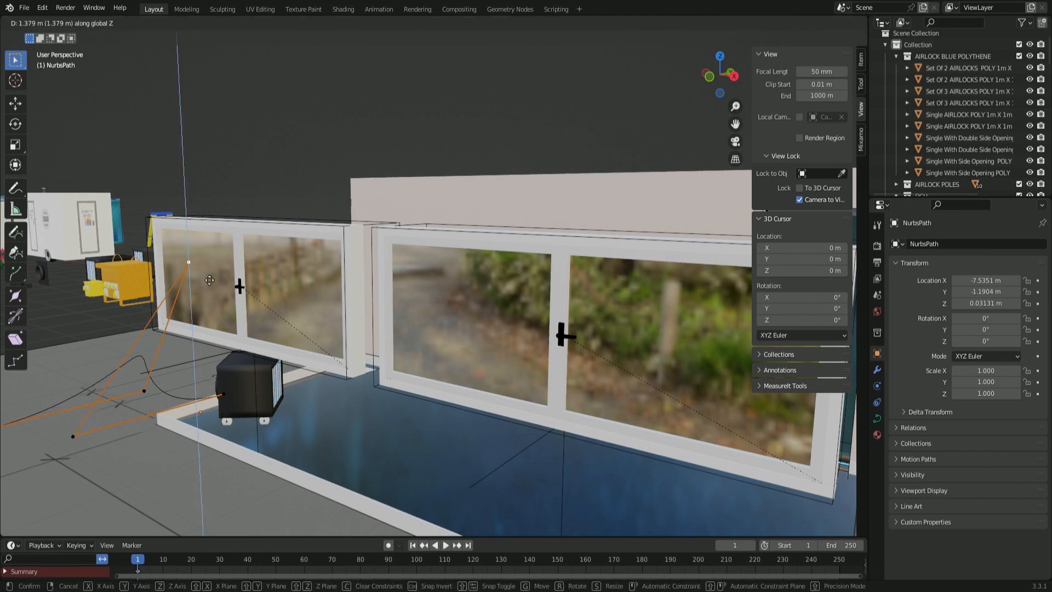
left_click(208, 99)
key("g")
key("y")
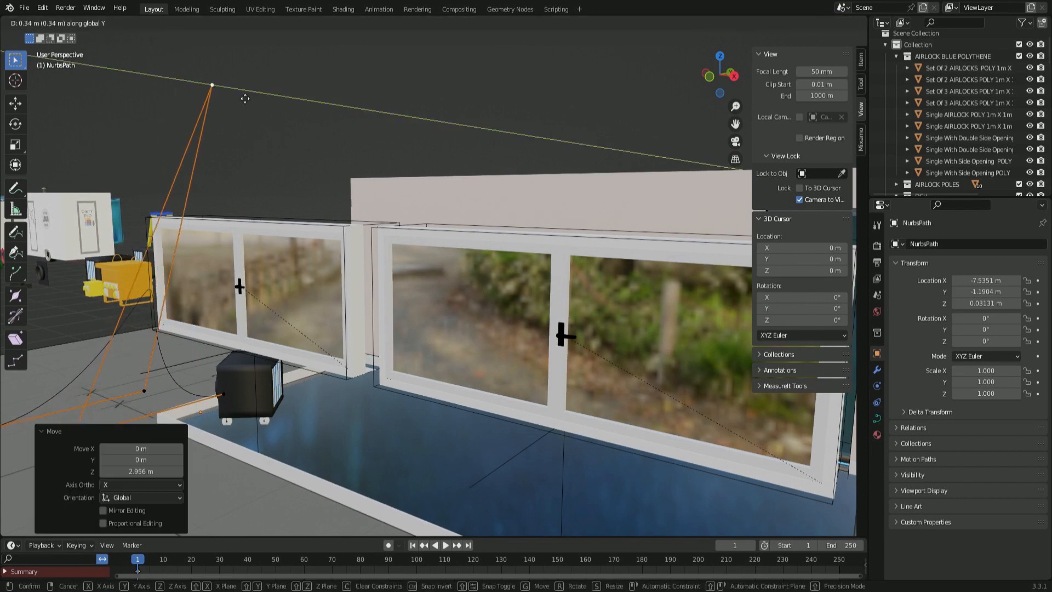
left_click(321, 106)
- Move the two outer control points of the NurbsPath along X in line with the NPU 500 and adjust along Y
middle_click_drag(276, 378, 351, 370)
left_click(268, 412)
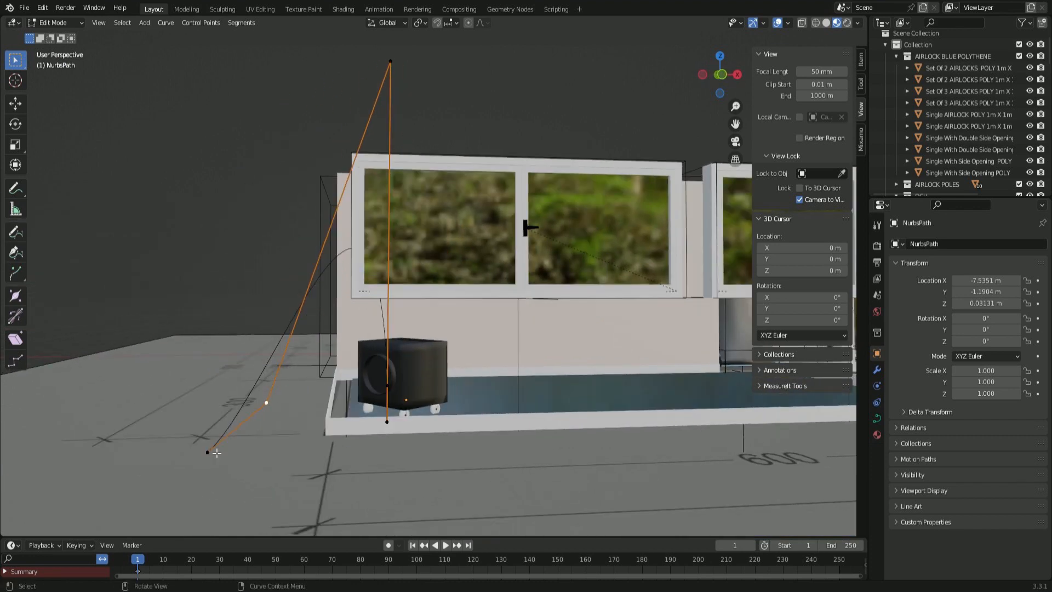
key("g")
key("x")
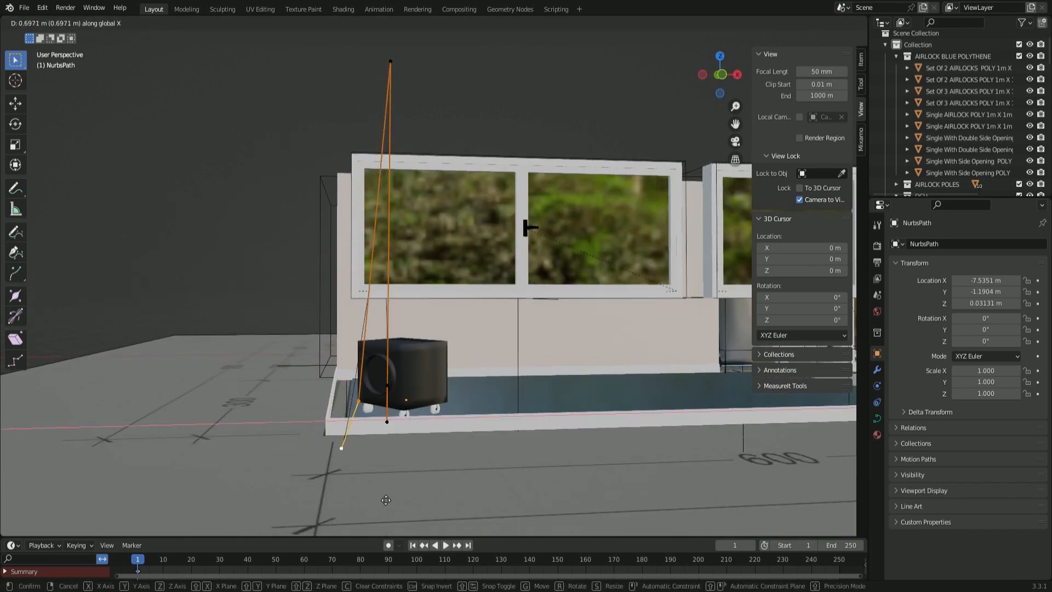
left_click(400, 502)
key("y")
left_click(384, 62)
- Check the curve with all objects shown, and move its selected end control points about 0.46 m along Y into the NPU 500
middle_click_drag(493, 263, 376, 285)
key("Tab")
key("alt+h")
key("ctrl+z")
key("Tab")
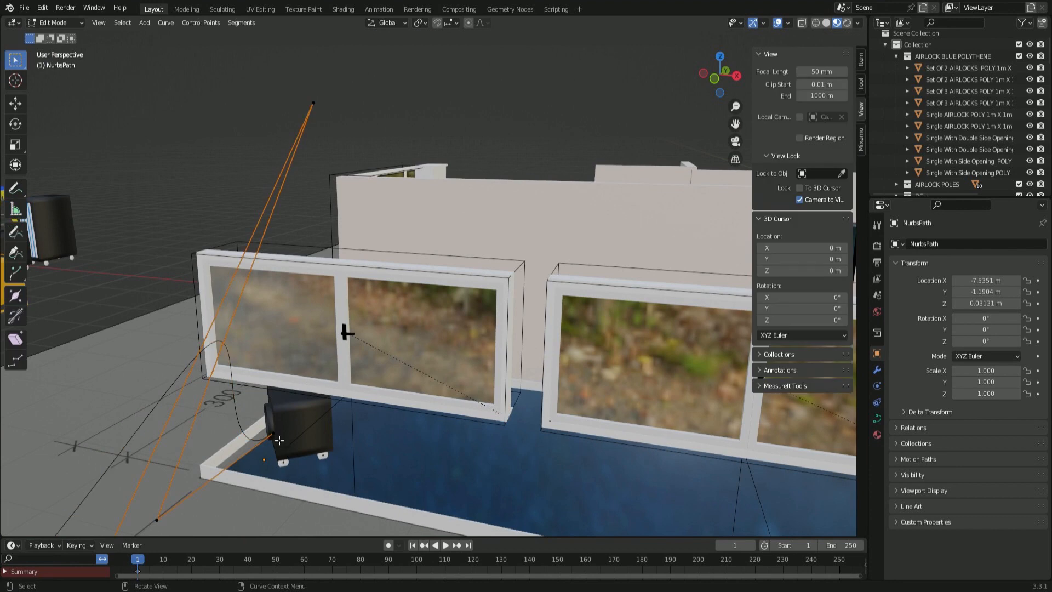
key("g")
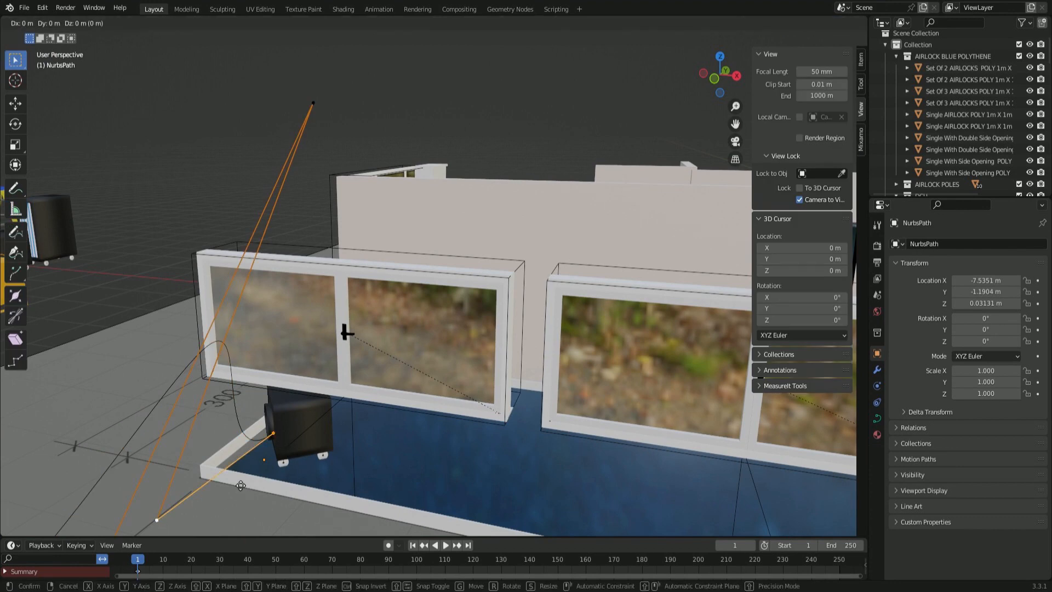
key("y")
left_click(304, 446)
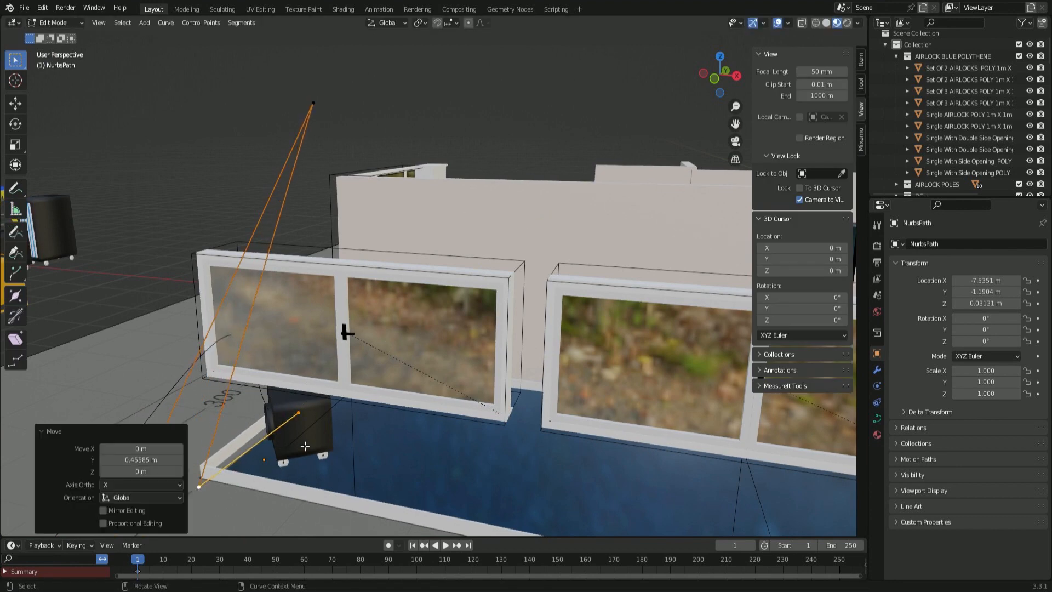
- Hide the walls again, extrude another control point upward from the curve's end at the NPU 500, and unhide all objects in Object Mode
key("Tab")
middle_click_drag(301, 442, 235, 453)
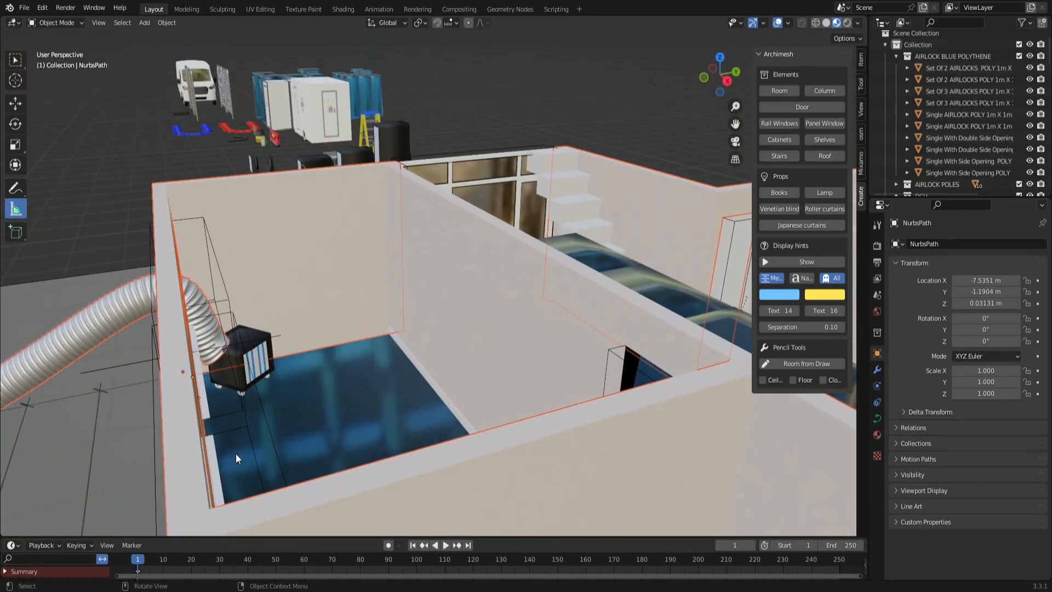
key("h")
middle_click_drag(235, 445, 290, 429)
key("Tab")
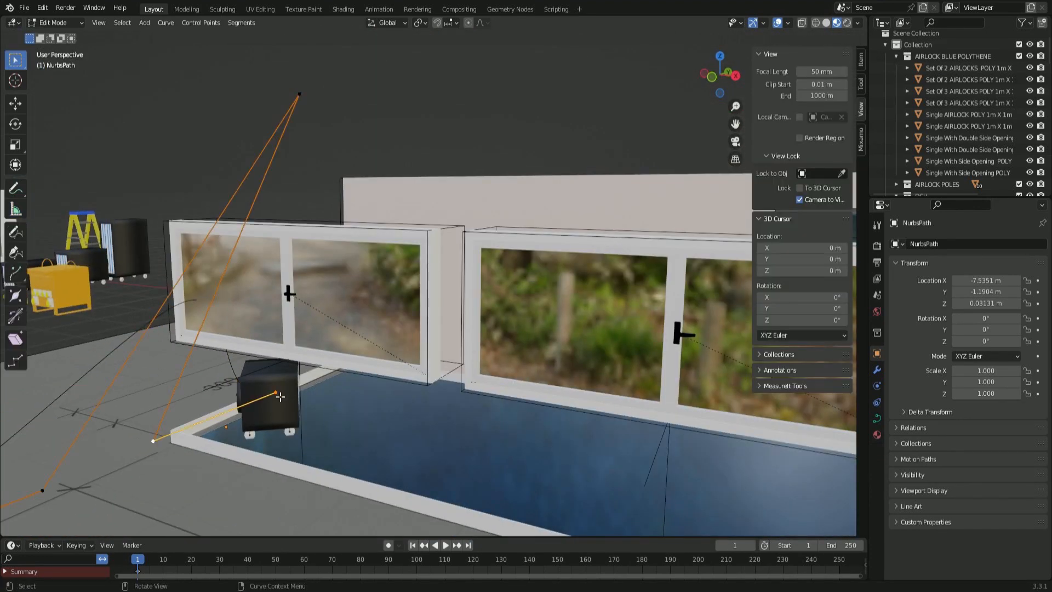
left_click_drag(280, 396, 284, 382)
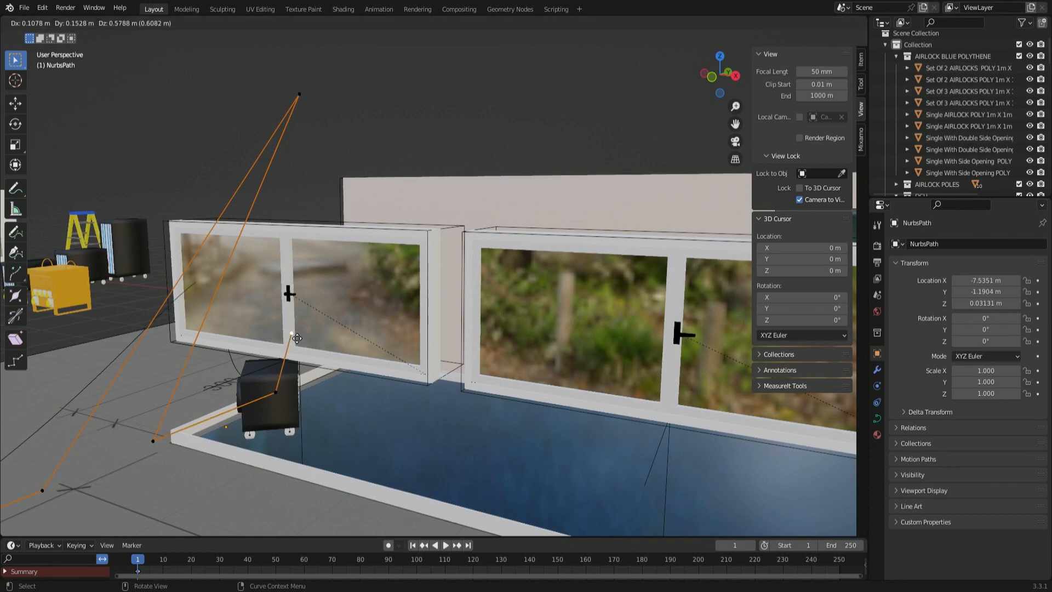
left_click_drag(291, 315, 296, 310)
key("Tab")
middle_click_drag(318, 374, 211, 328)
key("alt+h")
- Select the Roving head hose, show its modifiers, and rotate it around Z by about -17.8° and a further -7.7°
left_click(132, 320)
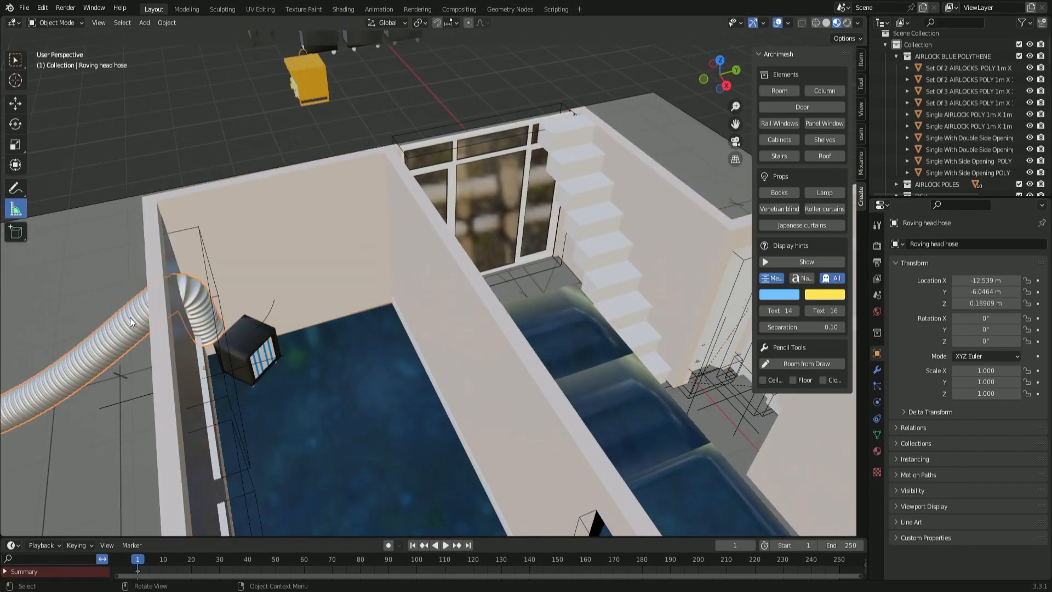
left_click(877, 372)
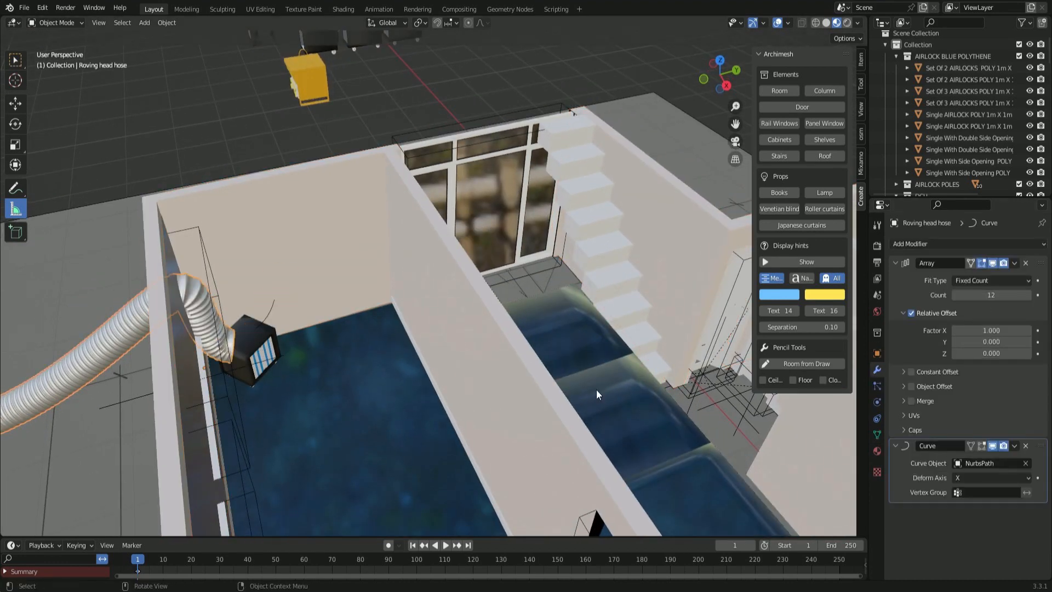
middle_click_drag(597, 394, 685, 325)
key("s")
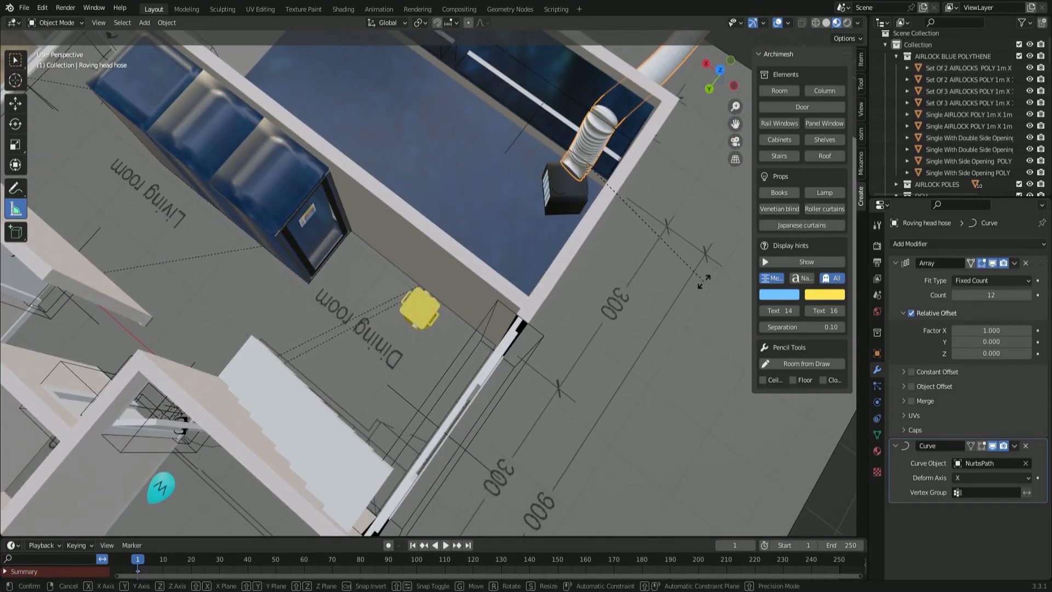
left_click(682, 346)
key("r")
key("z")
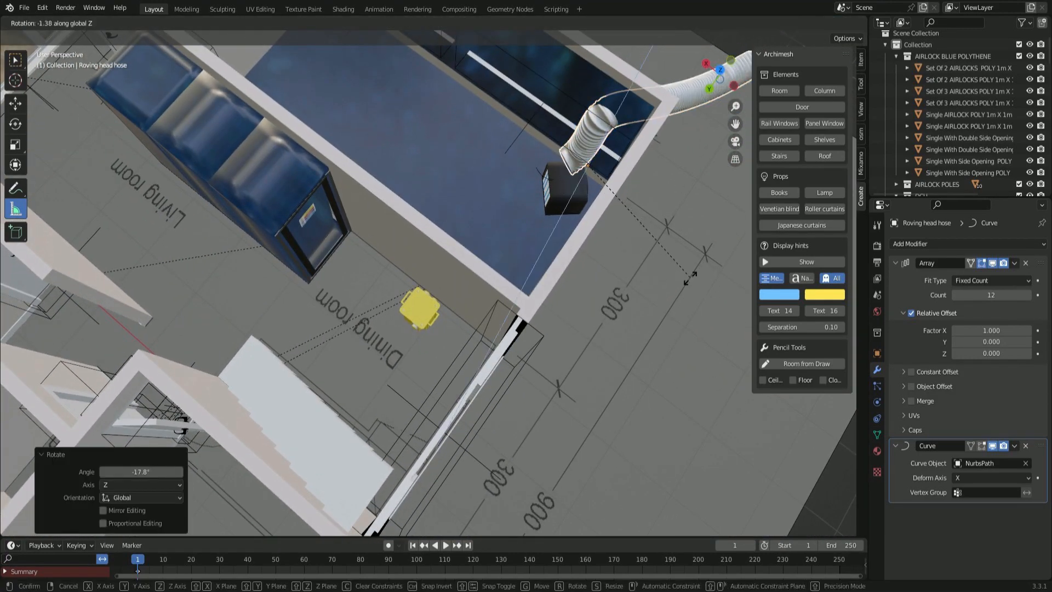
left_click(689, 304)
- Move the Roving head hose about -0.39 m in X, 0.07 m in Y and -0.08 m in Z, and rotate it again around Z
key("g")
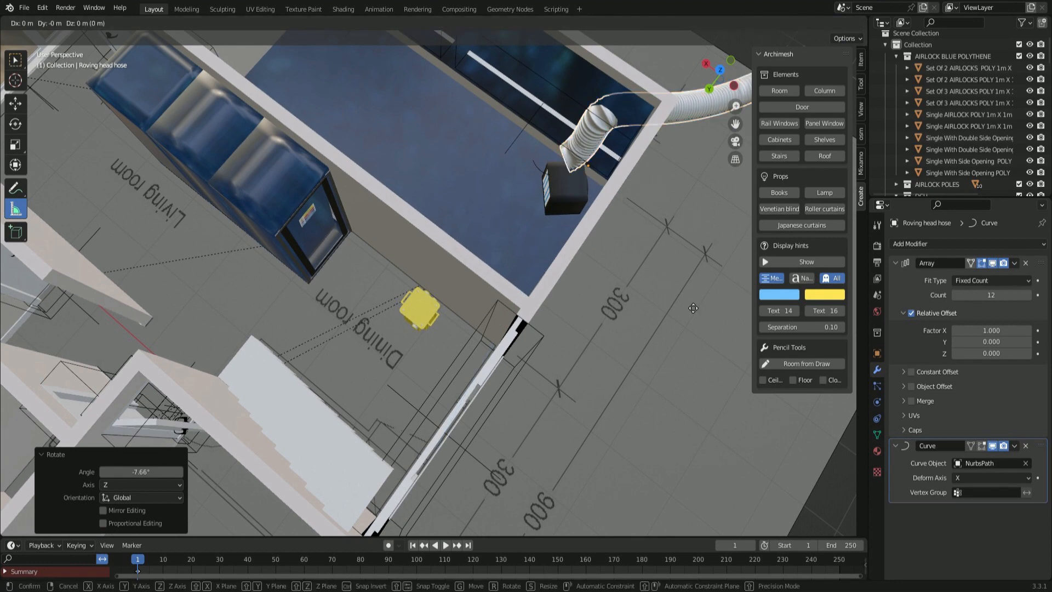
left_click(682, 311)
middle_click_drag(682, 311, 537, 230)
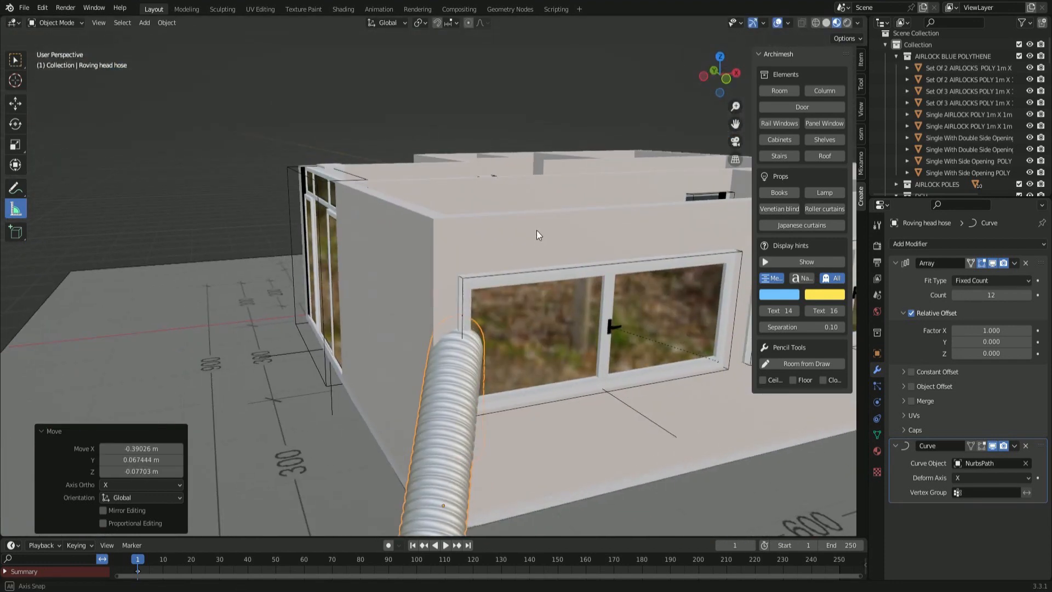
key("r")
key("z")
left_click(401, 185)
- Hide the Roving head hose and move the selected middle control points of the NurbsPath along X in Edit Mode
middle_click_drag(401, 185, 293, 416)
key("h")
left_click(281, 398)
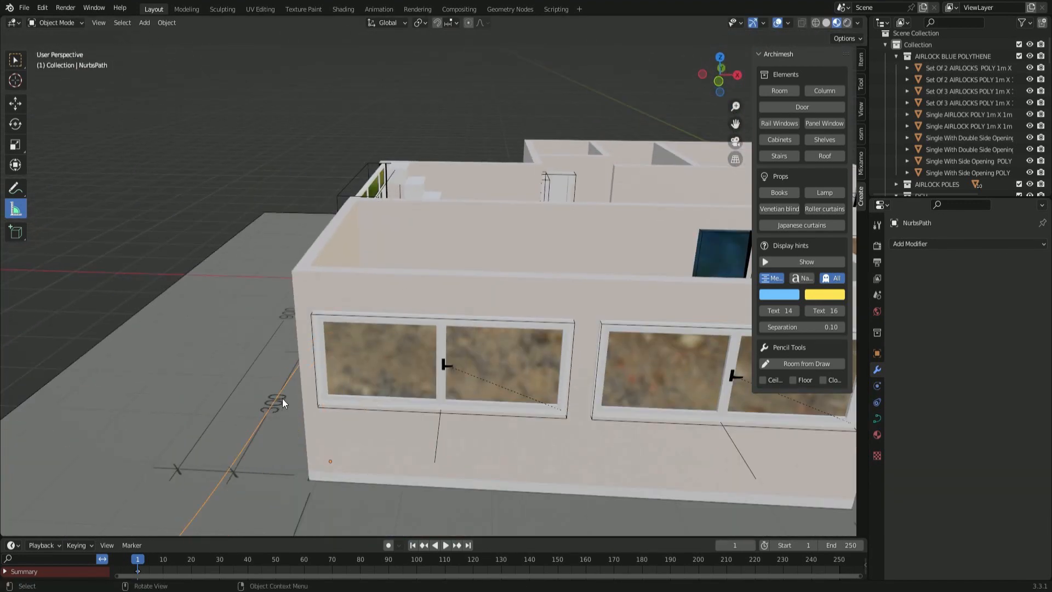
key("Tab")
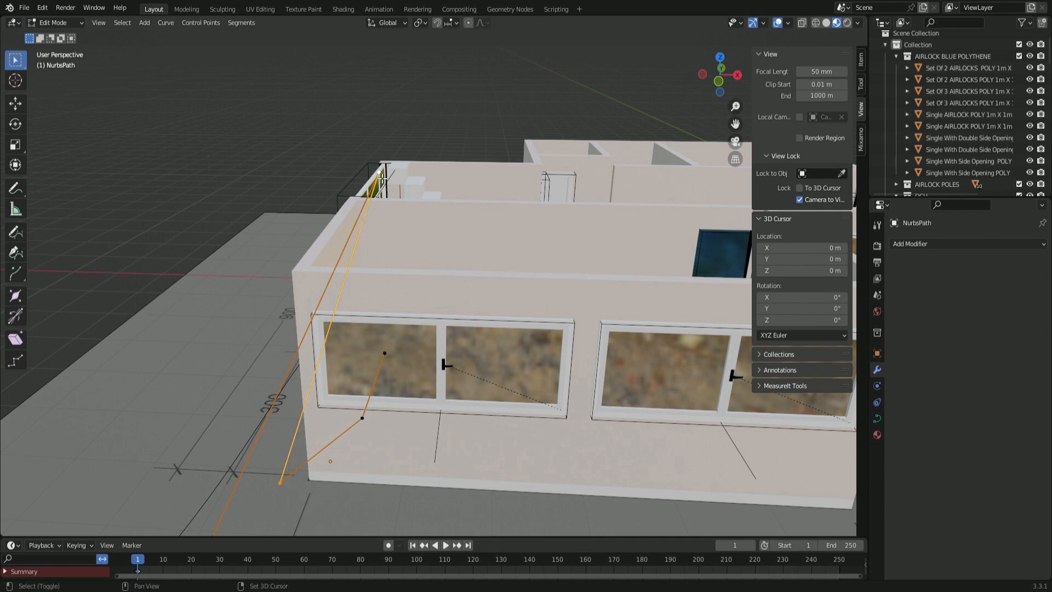
key("g")
key("x")
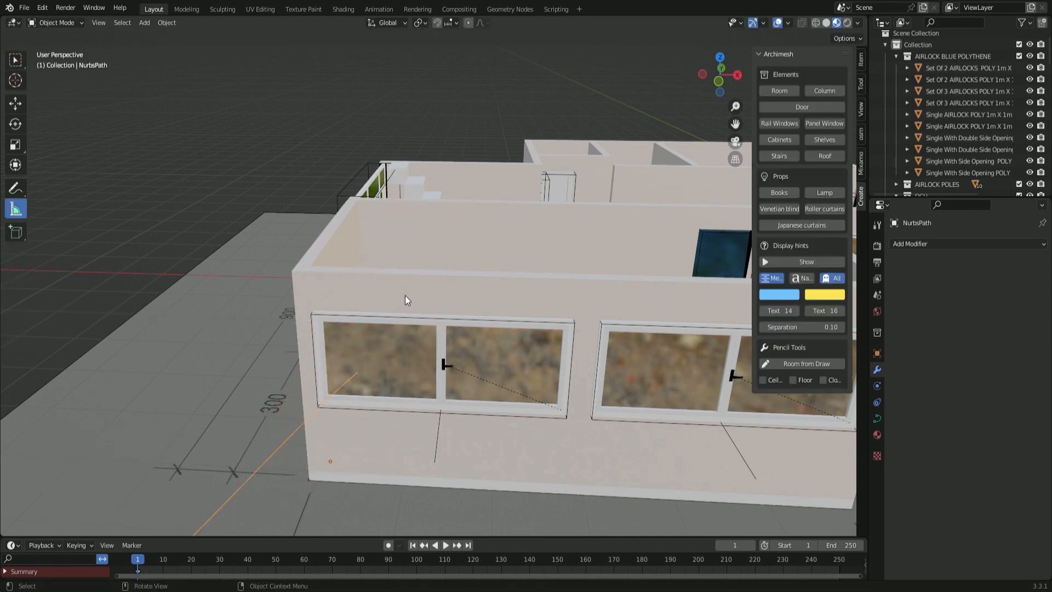
- Hide the hose again, shift the same NurbsPath control points once more along X, and unhide all objects in Object Mode
middle_click_drag(405, 295, 395, 314)
key("h")
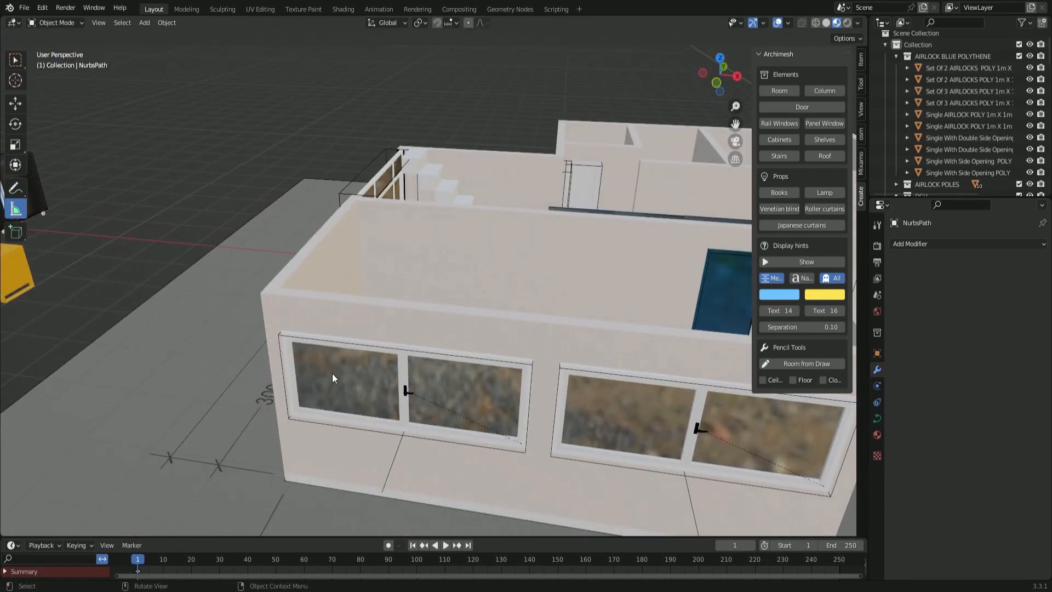
key("ctrl+z")
left_click(334, 373)
key("h")
left_click(310, 400)
key("Tab")
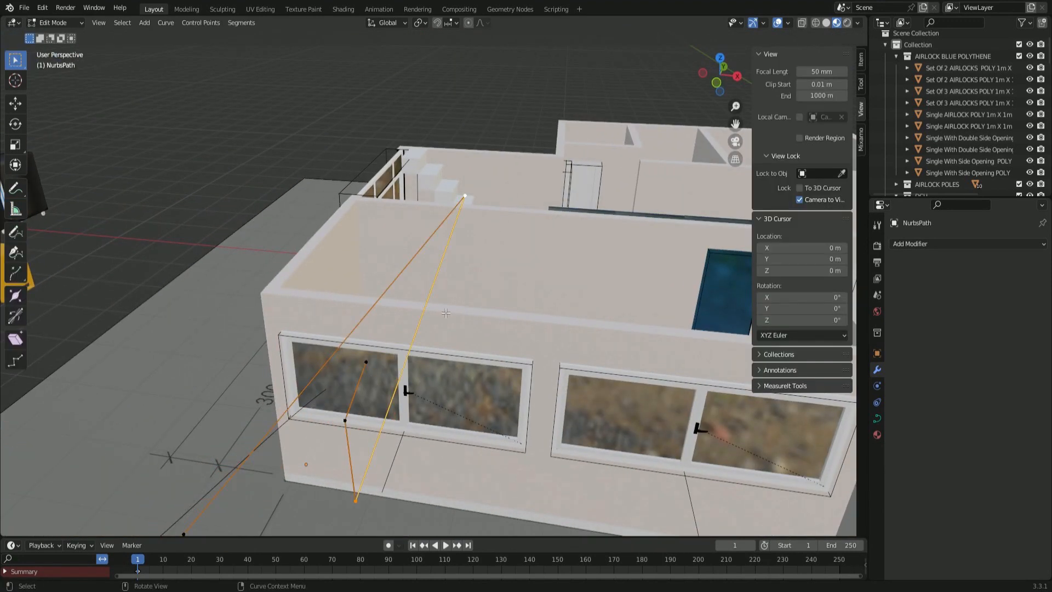
key("g")
key("x")
left_click(393, 312)
key("Tab")
key("alt+h")
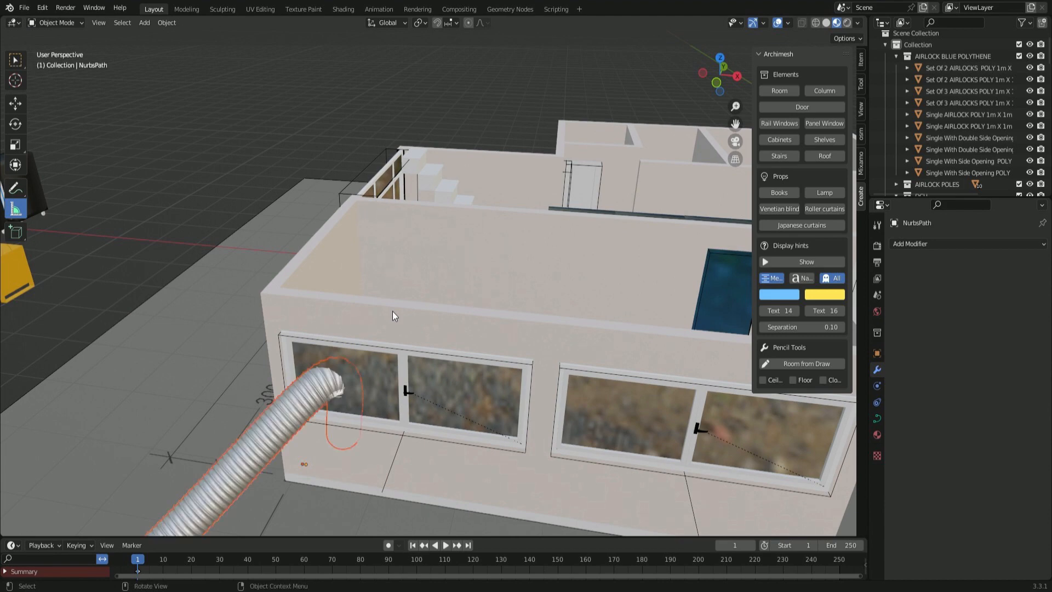
- Set the Array modifier count of the Roving head hose to 13
middle_click_drag(392, 311, 217, 320)
left_click(180, 316)
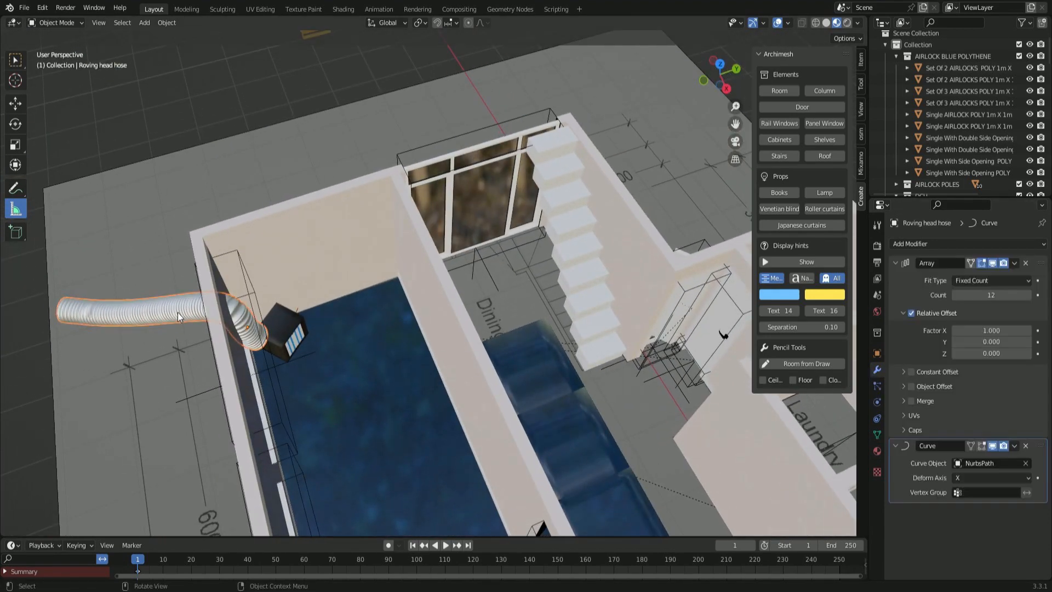
left_click_drag(991, 295, 985, 294)
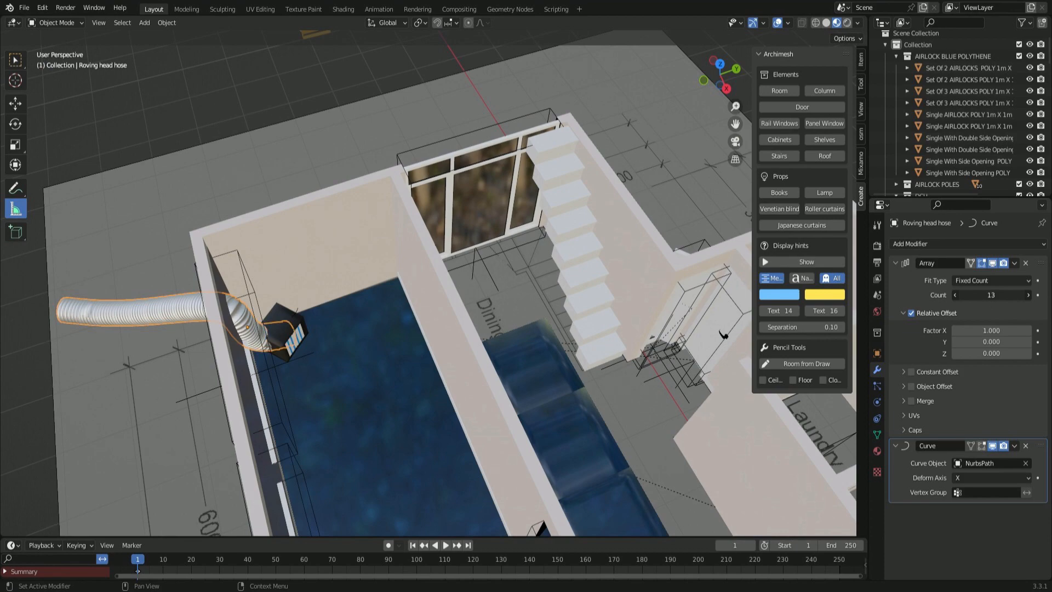
middle_click_drag(455, 296, 485, 271)
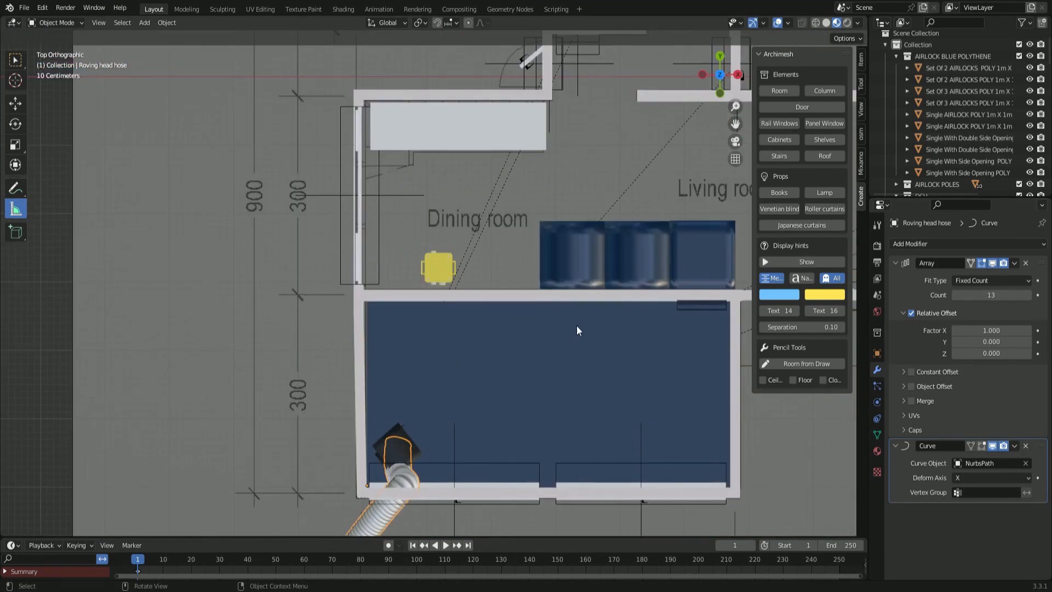
- Add a mesh plane at the world origin and scale it up by about 8
middle_click_drag(577, 326, 274, 307, "shift")
scroll(377, 276, "down", 4)
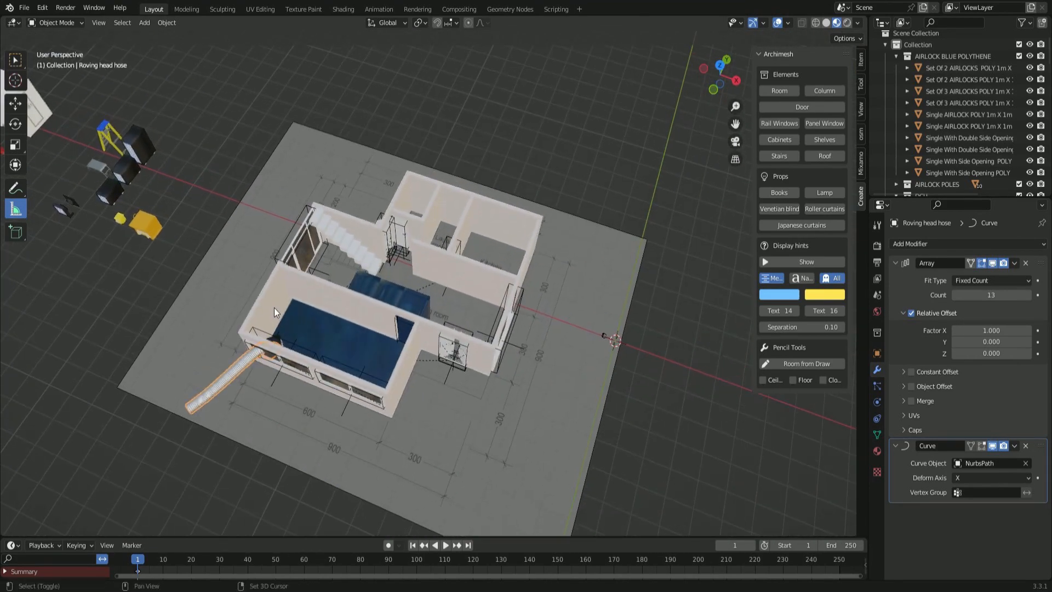
key("shift+a")
mouse_move(577, 349)
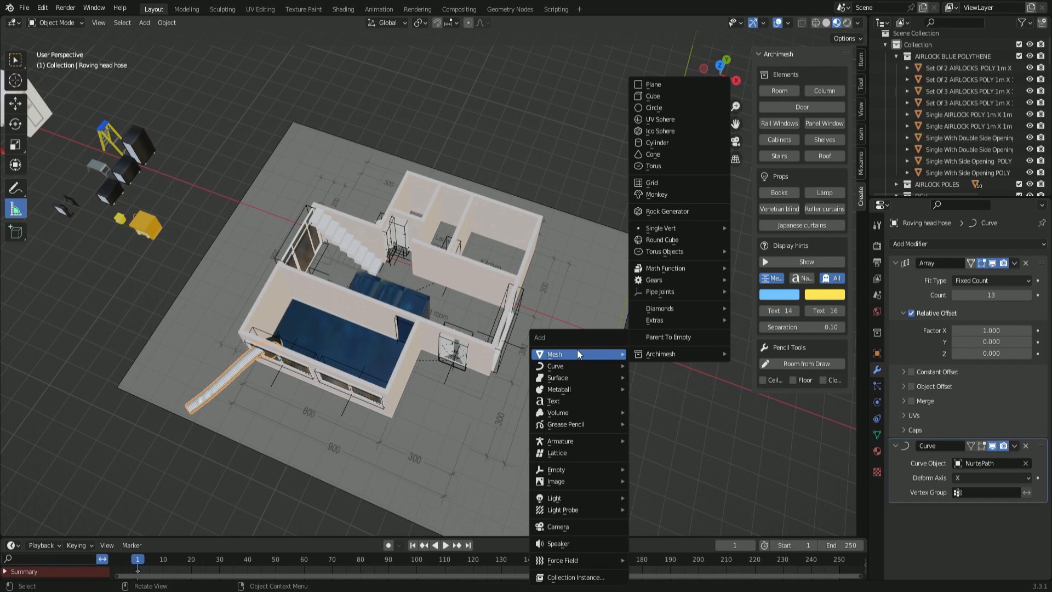
left_click(700, 81)
key("s")
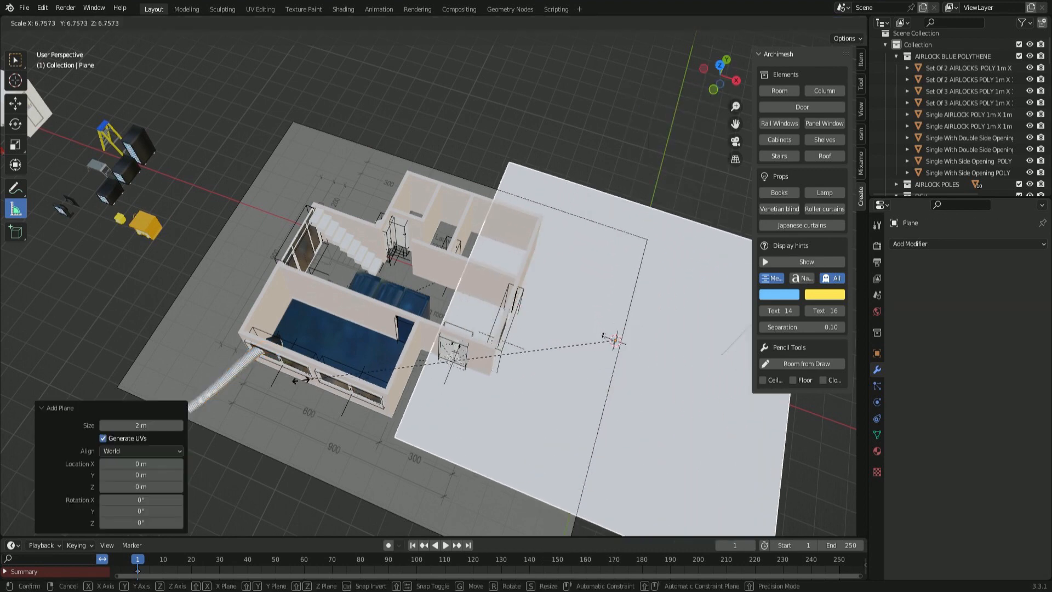
left_click(504, 337)
- Move the plane about -9.47 m along X and -2.78 m along Y to sit beneath the house
key("g")
key("x")
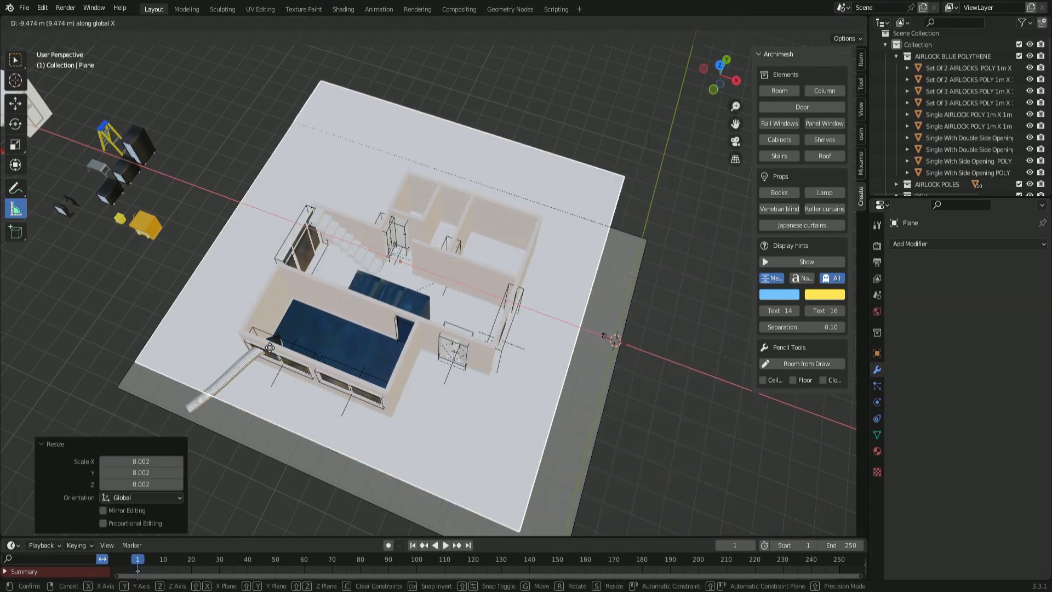
left_click(268, 347)
key("g")
key("y")
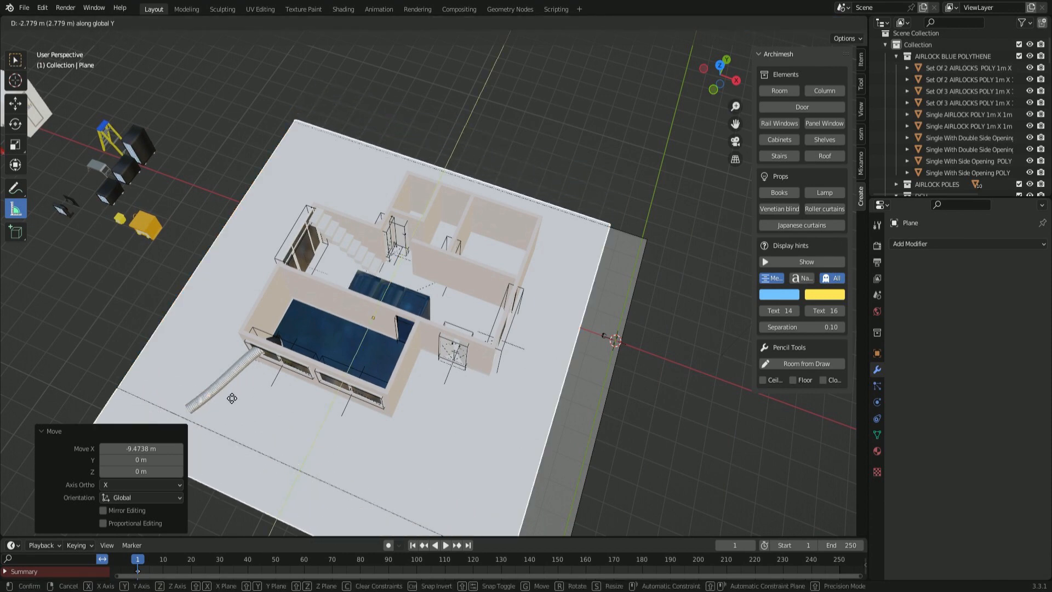
left_click(233, 399)
- Scale the ground plane up by 1.6 so it extends well beyond the house on all sides
middle_click_drag(311, 395, 389, 277)
scroll(405, 284, "up", 1)
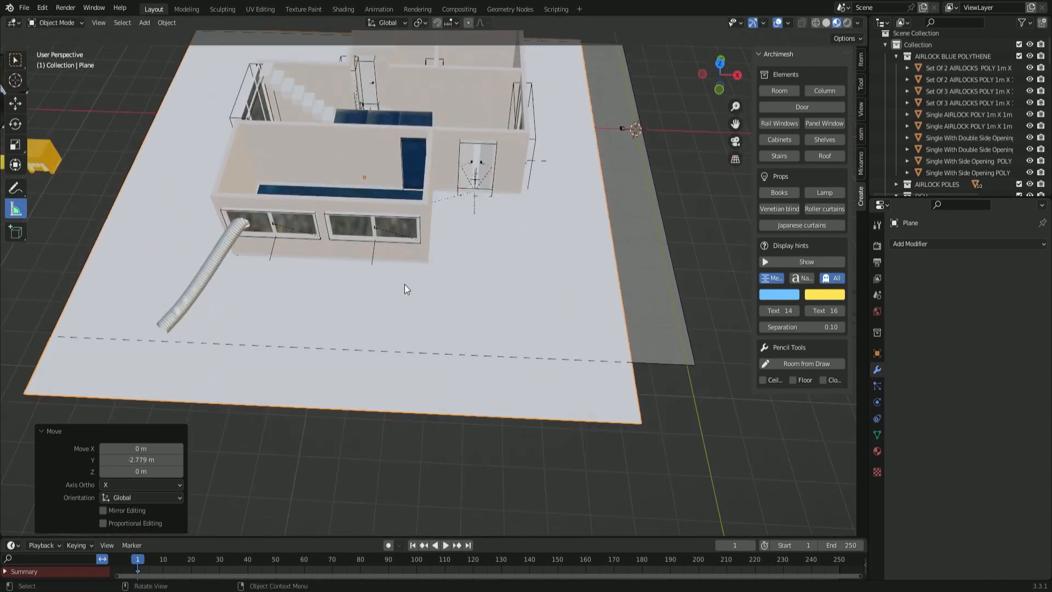
key("s")
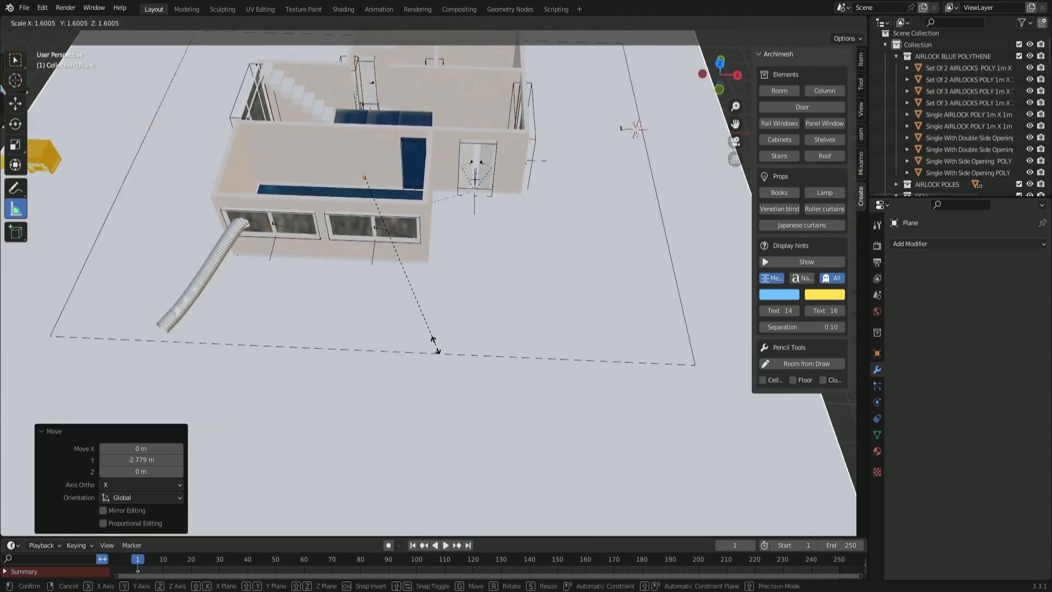
left_click(430, 347)
scroll(430, 347, "down", 2)
middle_click_drag(429, 347, 429, 286, "shift")
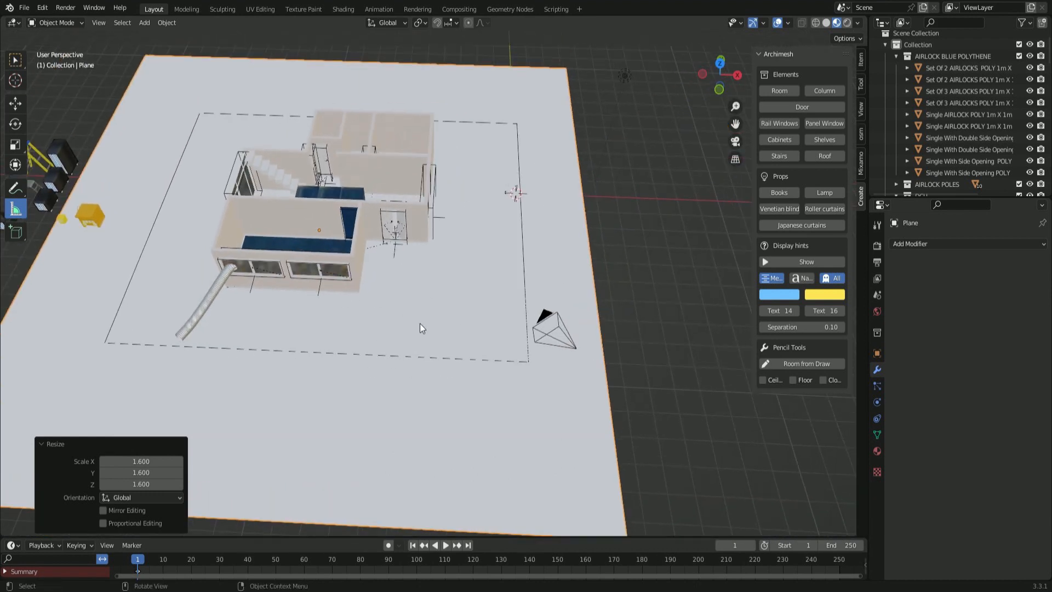
scroll(421, 328, "up", 1)
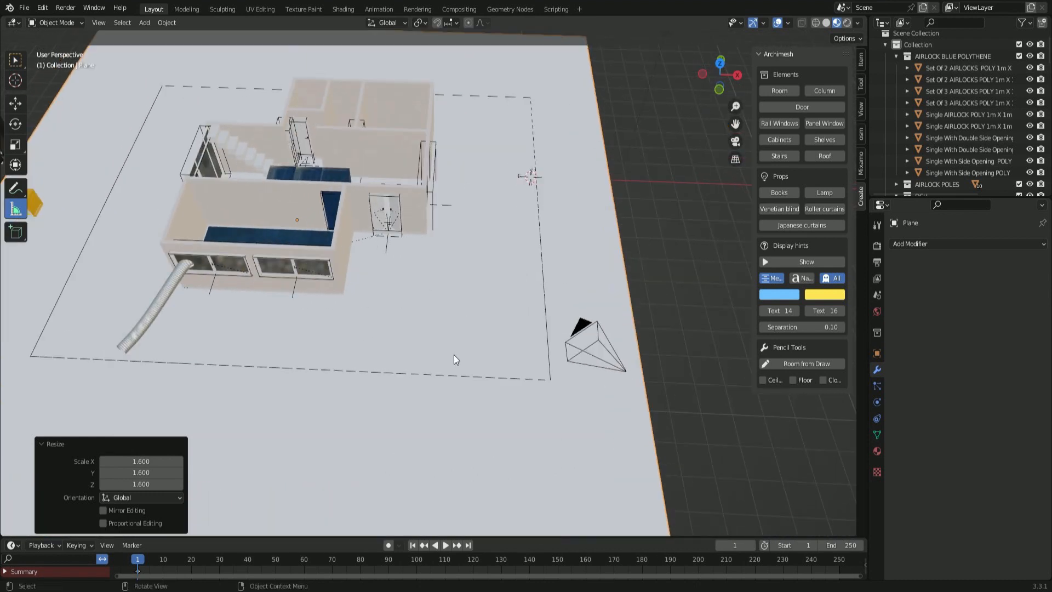
key("Tab")
key("ctrl+r")
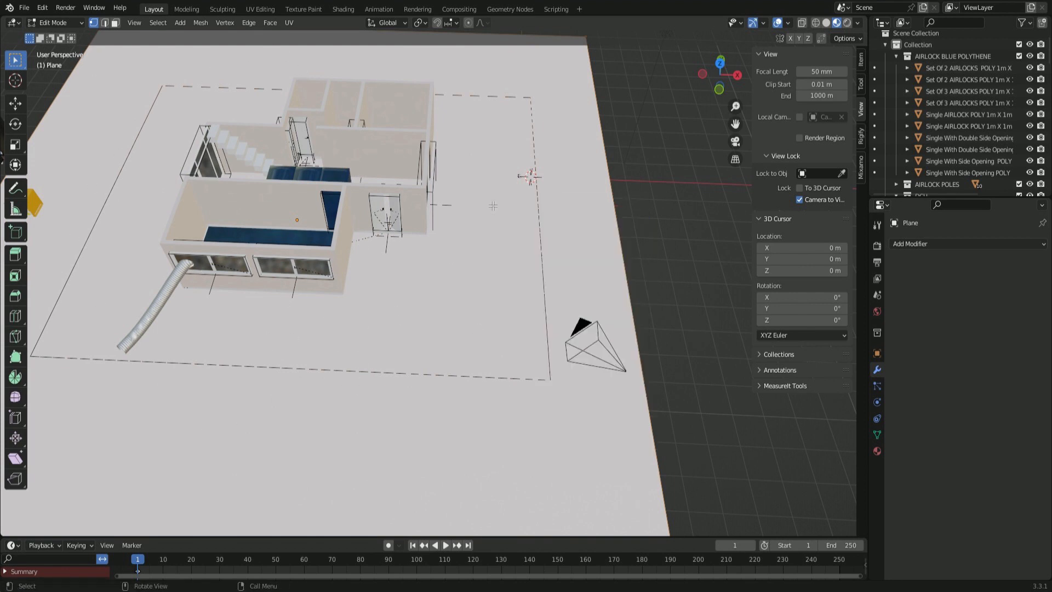
key("Tab")
- Cut two edge loops into the ground plane along its Y direction beside the house, at slide factors of about -0.452 and 0.452
scroll(473, 262, "down", 4)
scroll(452, 361, "up", 3)
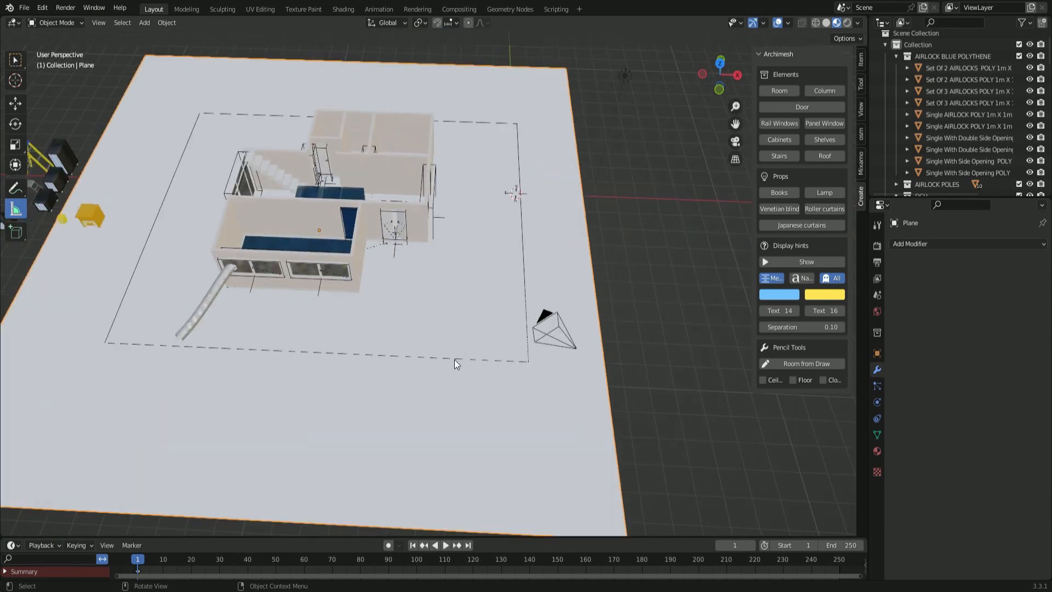
key("Tab")
key("ctrl+r")
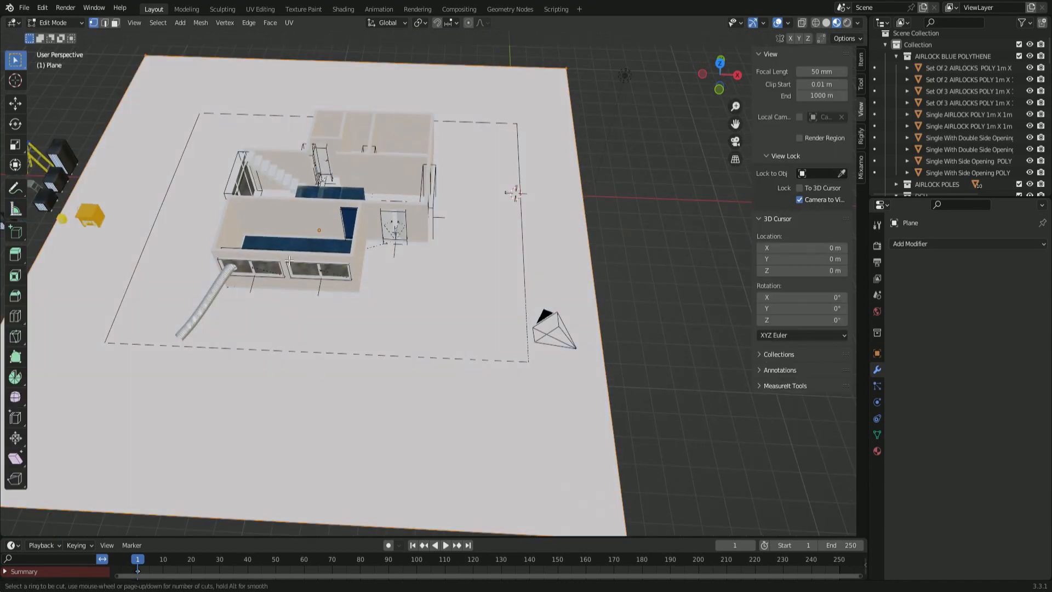
left_click(289, 518)
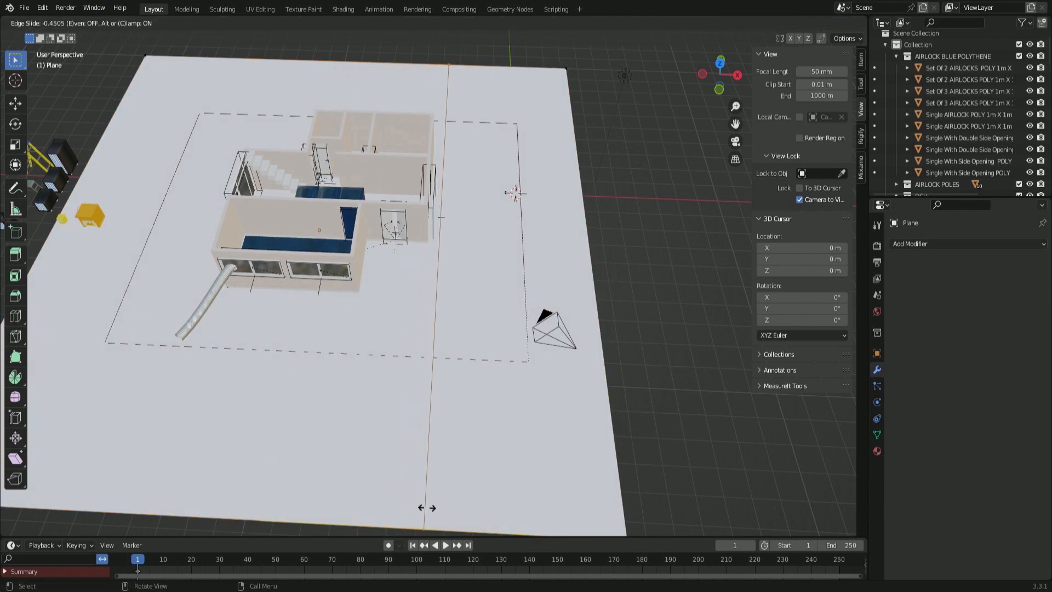
left_click(427, 507)
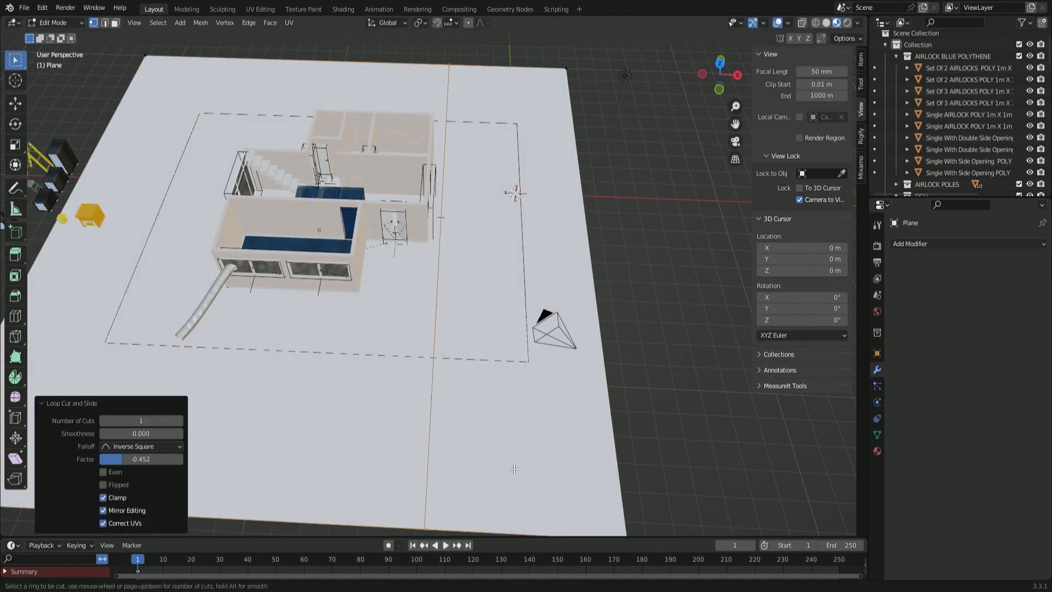
left_click(527, 528)
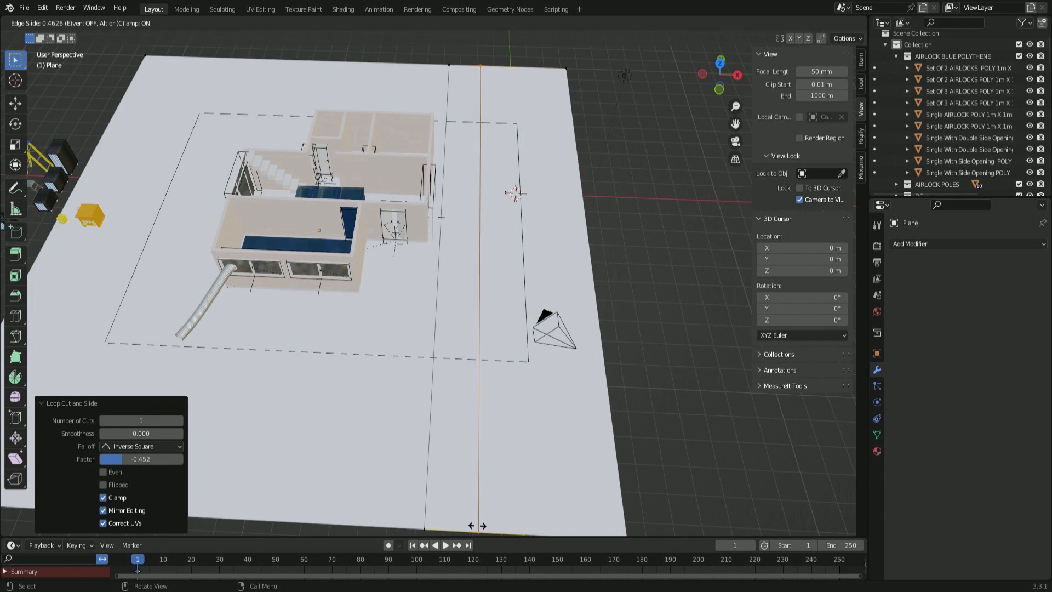
left_click(477, 525)
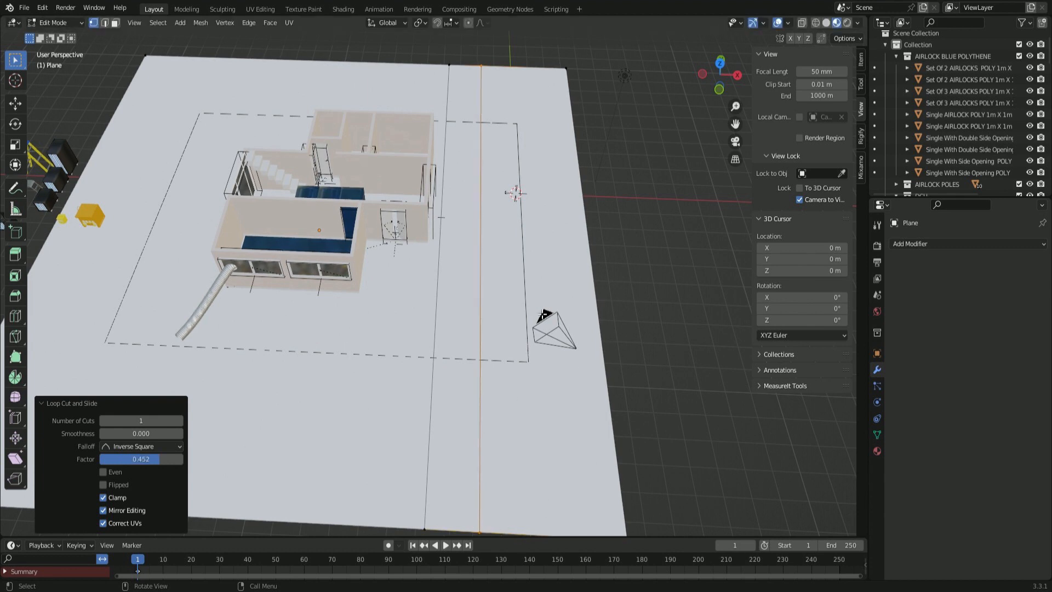
- Give the plane a base material, and assign a second grey material with value about 0.296 to the narrow strip between the cuts
left_click(115, 23)
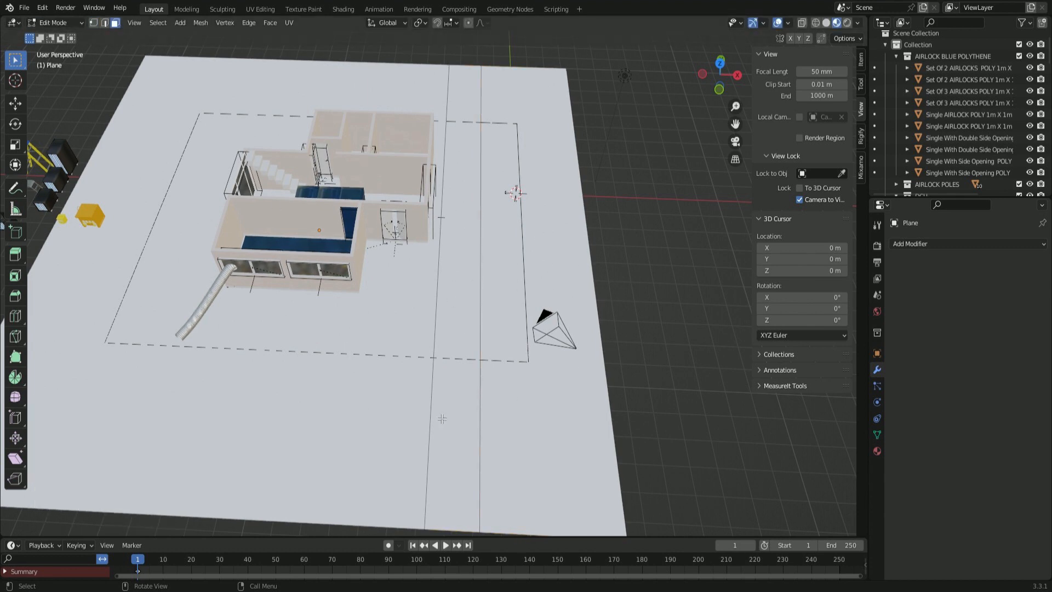
left_click(442, 418)
left_click(878, 451)
left_click(967, 293)
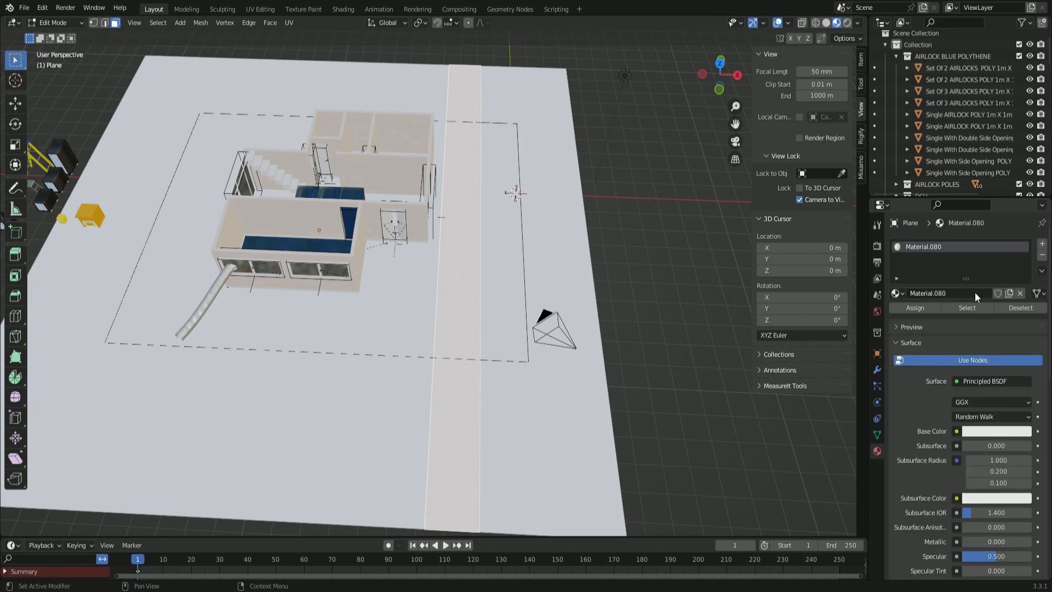
left_click(1041, 243)
left_click(948, 315)
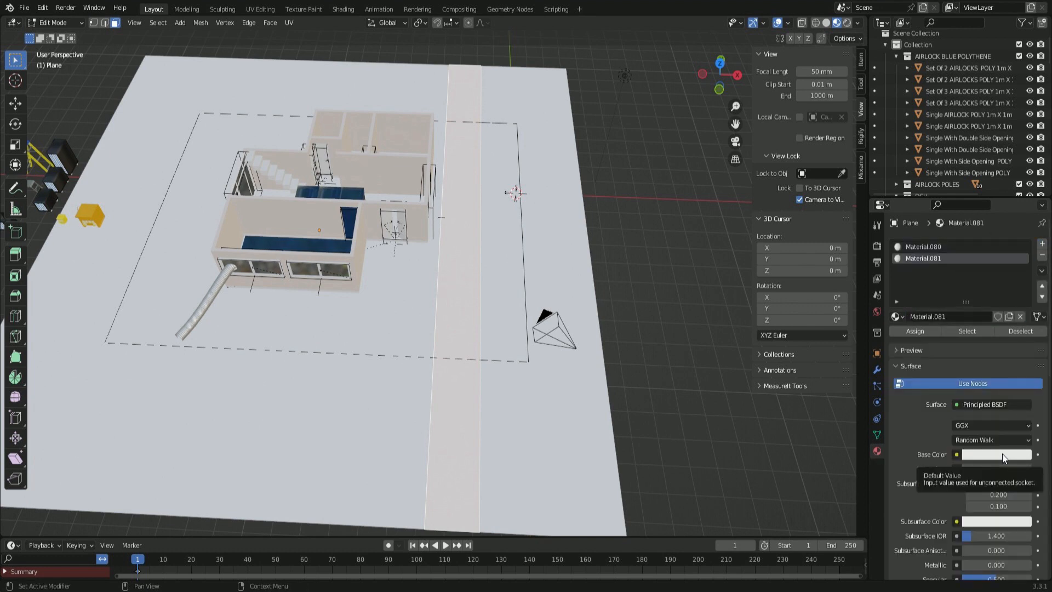
left_click(1002, 456)
left_click_drag(1022, 290, 1023, 321)
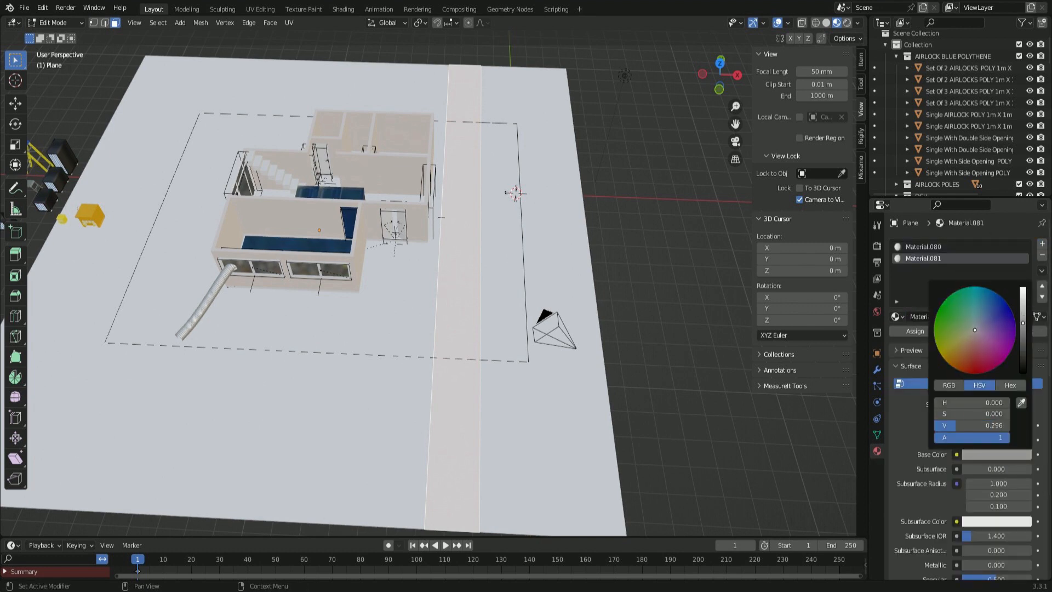
left_click(916, 330)
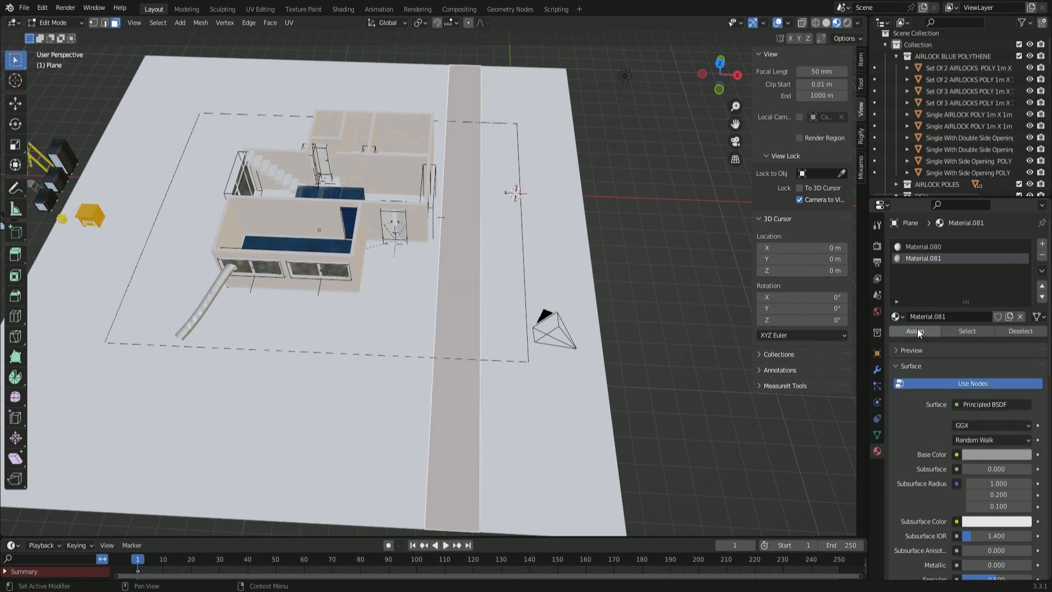
- Assign a third material with a black base color to the plane's outer strip as the road, and return to Object Mode
left_click(573, 258)
left_click(1041, 244)
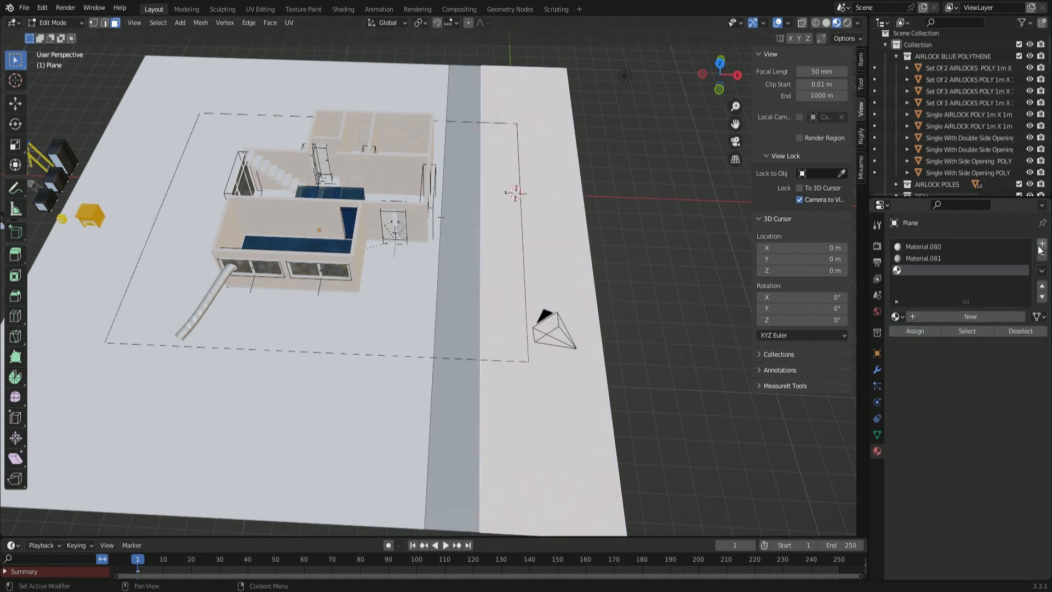
left_click(950, 316)
left_click(970, 455)
left_click_drag(1017, 308, 1010, 351)
left_click(914, 331)
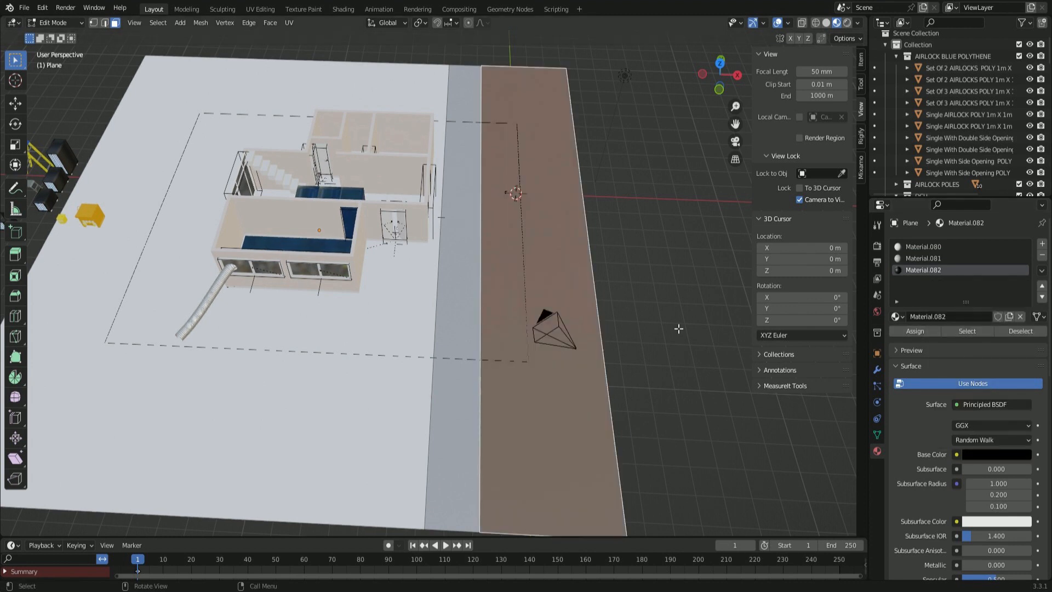
key("alt+a")
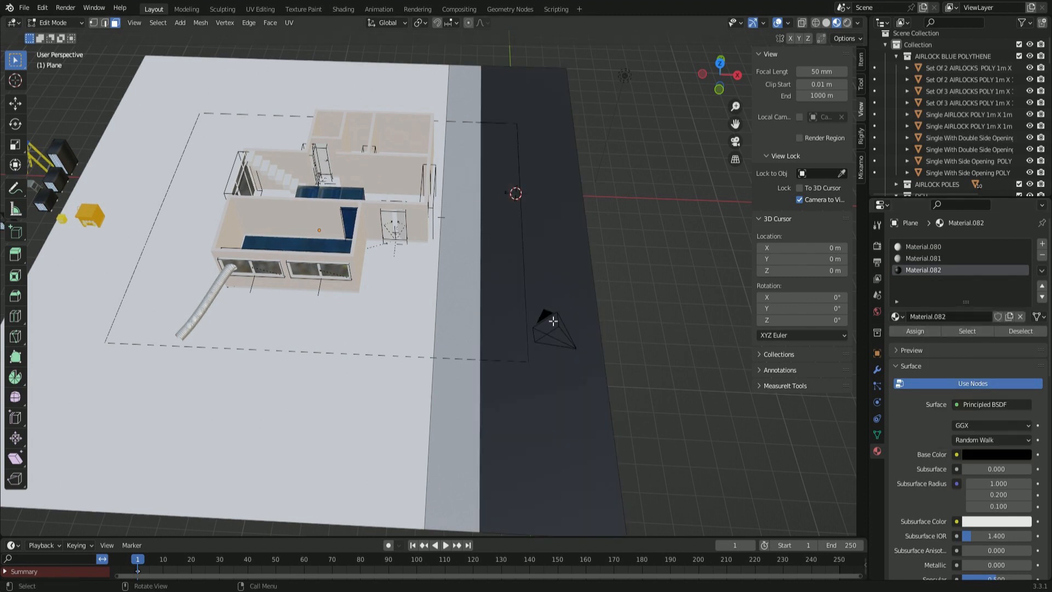
key("Tab")
- Move the van and the DCU trailer together about 43.68 m along X toward the road side of the house
middle_click_drag(438, 344, 839, 350, "shift")
scroll(384, 315, "down", 2)
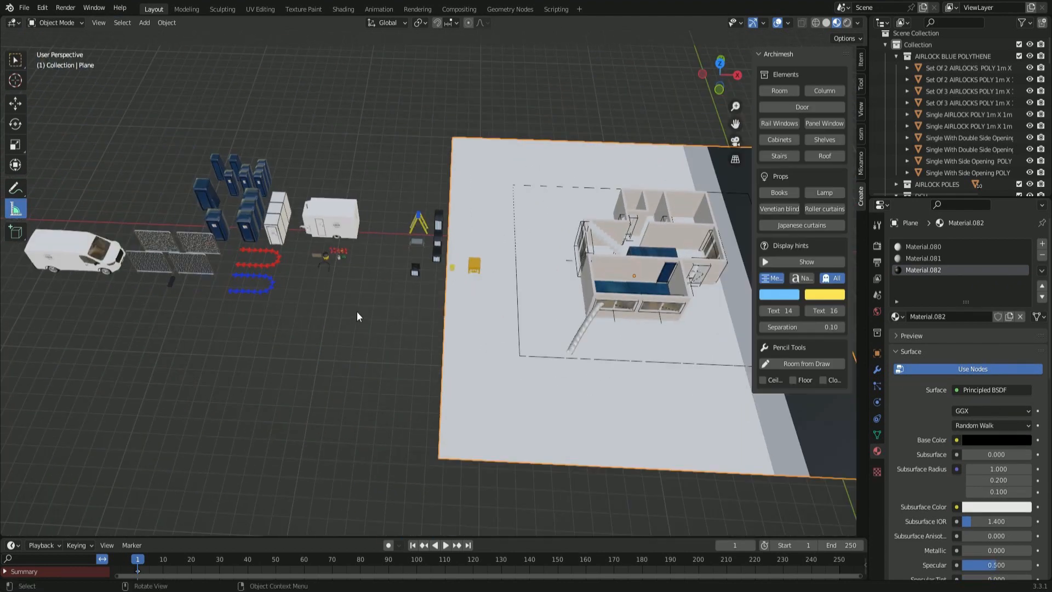
middle_click_drag(357, 315, 425, 325, "shift")
left_click(168, 264)
scroll(482, 354, "down", 2)
middle_click_drag(552, 370, 449, 364, "shift")
left_click(299, 236, "shift")
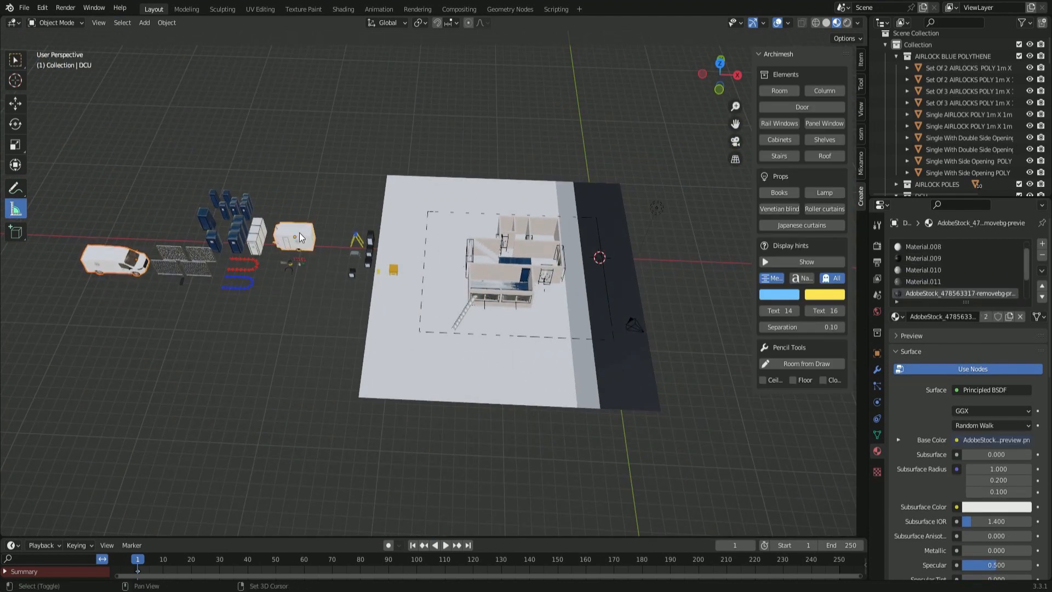
key("g")
left_click(568, 282)
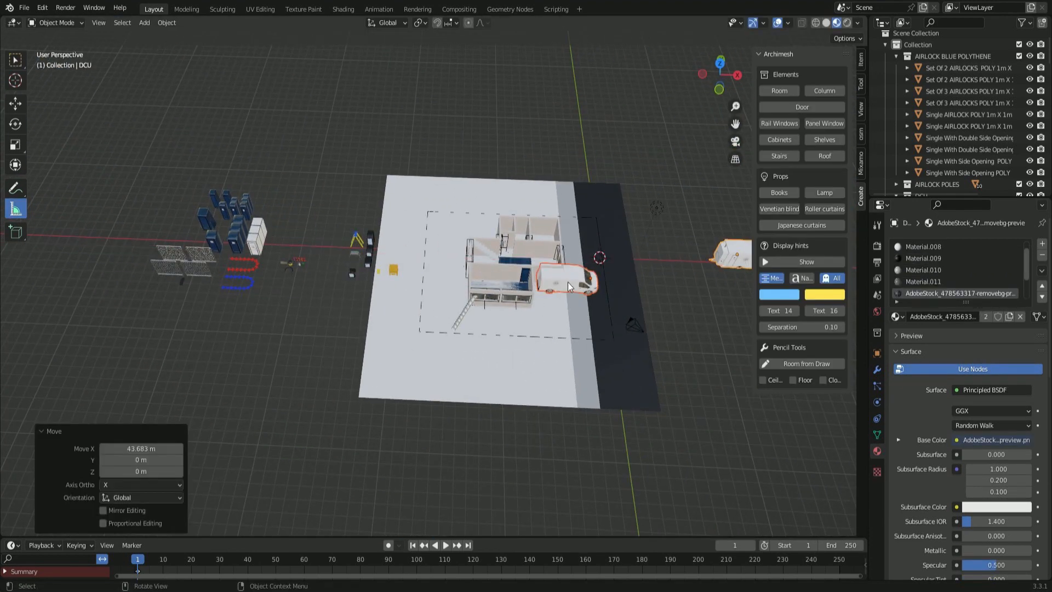
- Rotate the van 90° about the Z axis to align it with the road
left_click(579, 296)
key("r")
key("z")
key("9")
key("0")
key("Return")
- Move the van about 1.04 m along X and -2.11 m along Y onto the road, and view the scene from above
key("g")
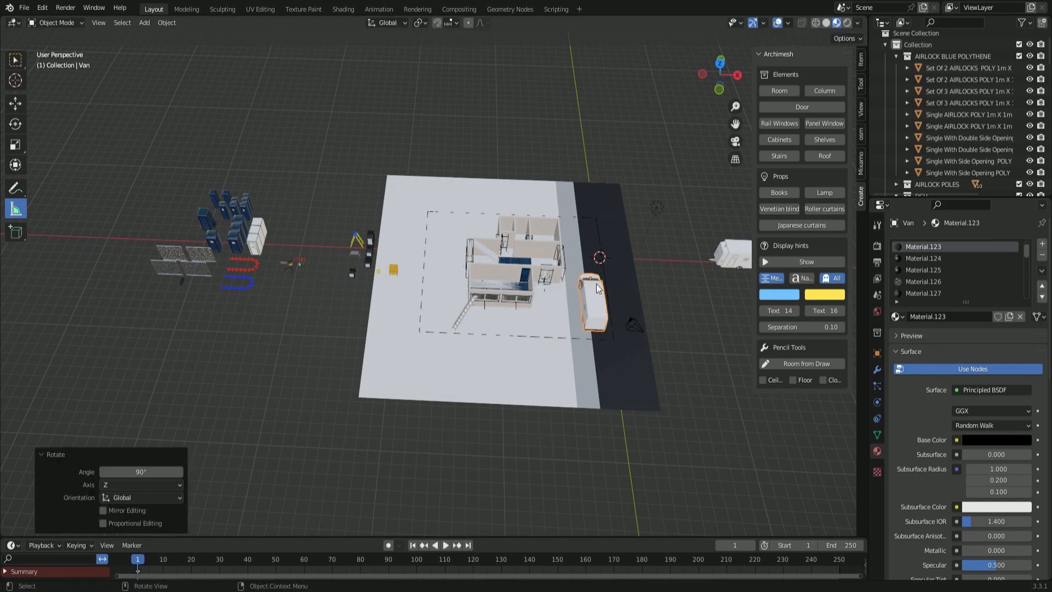
key("y")
left_click(628, 303)
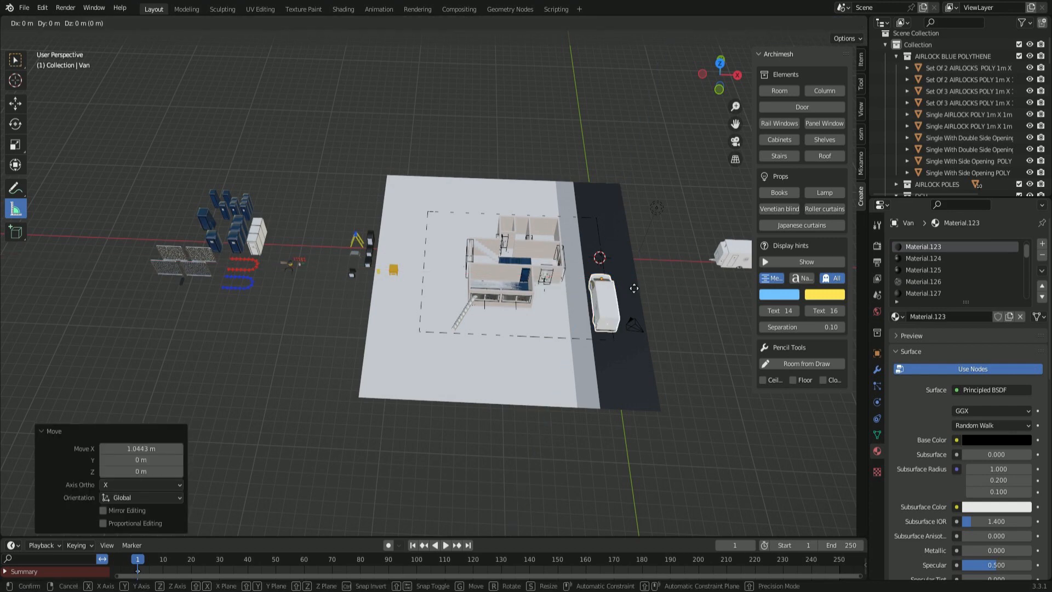
middle_click_drag(628, 302, 418, 386)
key("KP_7")
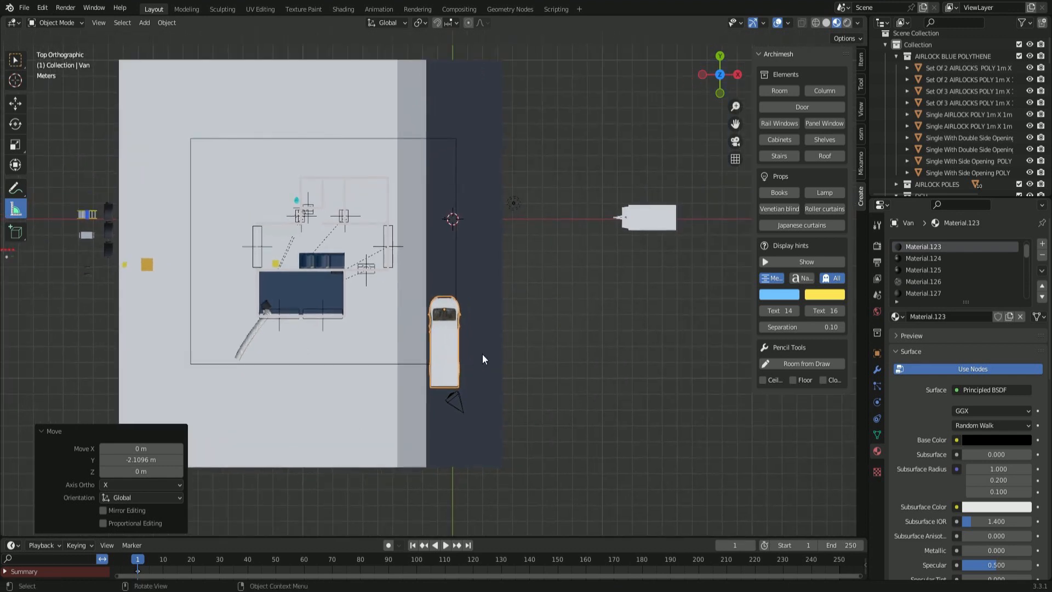
- Move the van forward along Y so it is parked on the road alongside the house
left_click(646, 216)
left_click(445, 337)
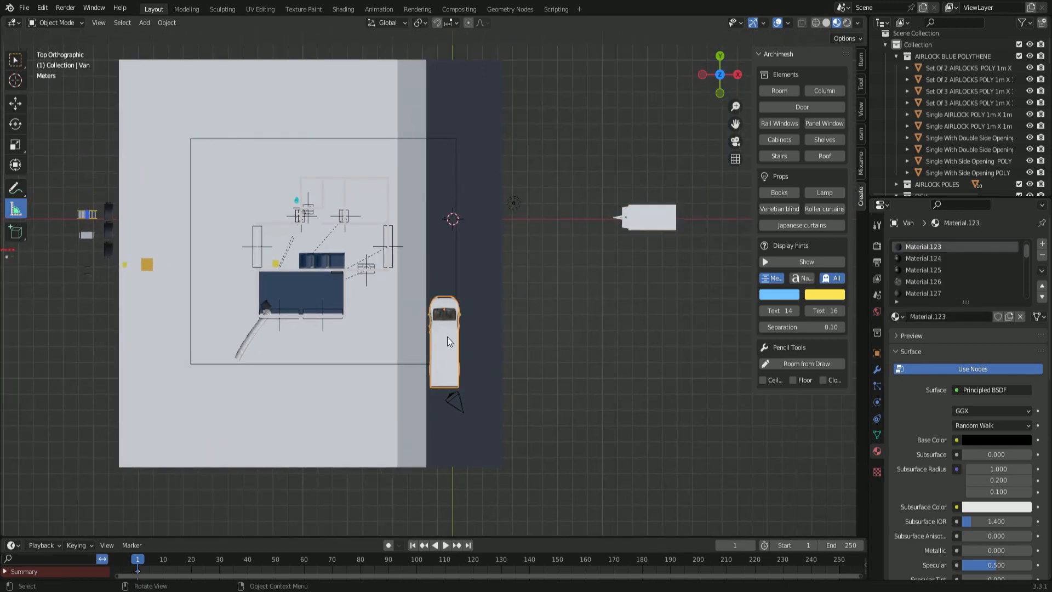
key("g")
key("y")
left_click(477, 233)
- Rotate the DCU trailer 90° and a further 180° about Z to face the same way as the van
left_click(666, 221)
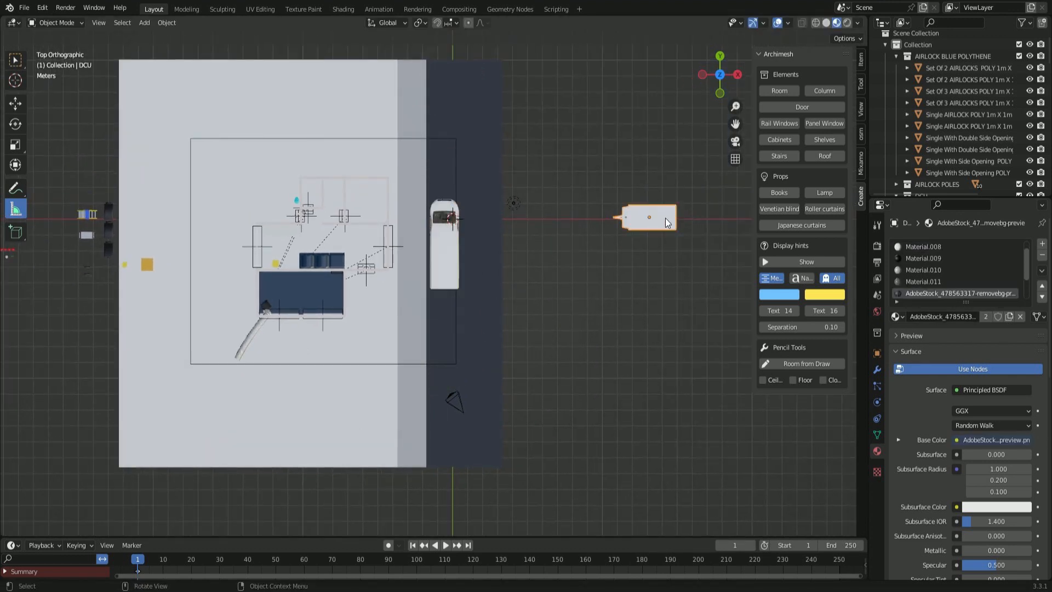
type("rz")
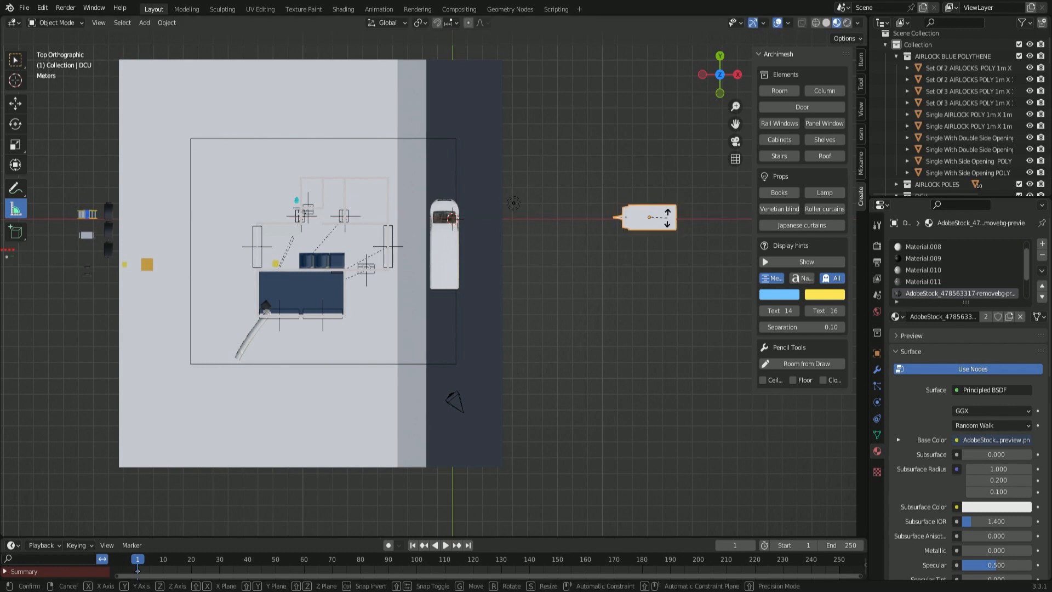
type("90")
key("Return")
type("rz180")
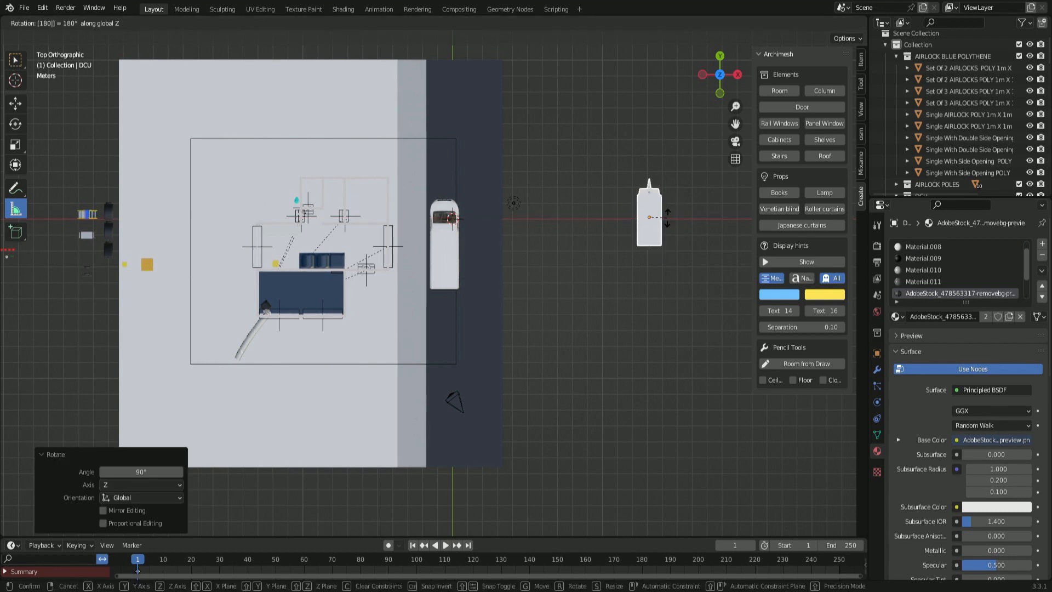
key("Return")
- Move the DCU trailer about -13.69 m along X and -7.03 m along Y to stand directly behind the van
key("g")
key("x")
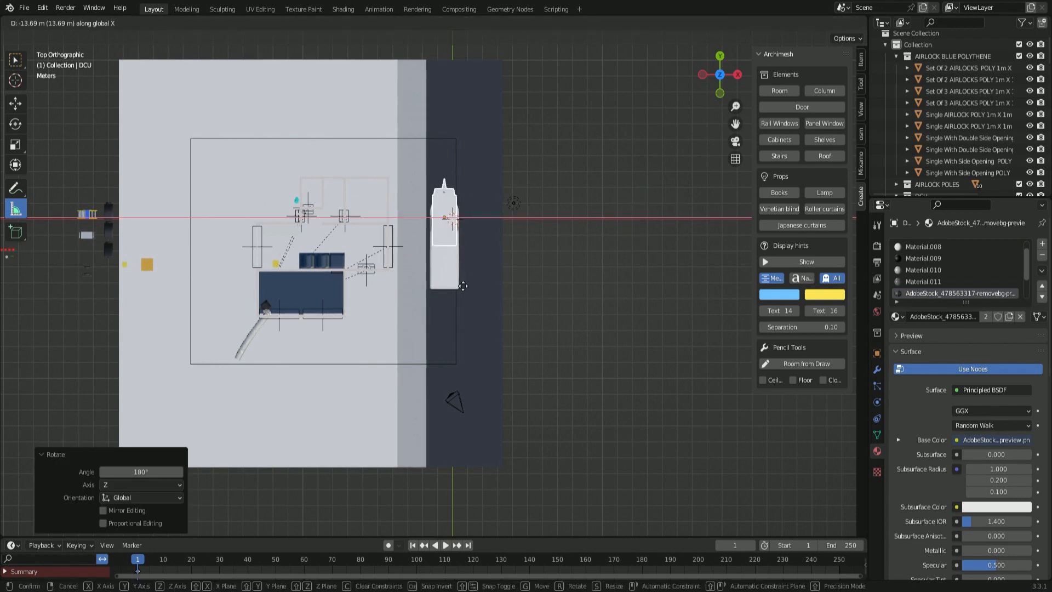
left_click(463, 285)
key("g")
key("y")
left_click(453, 398)
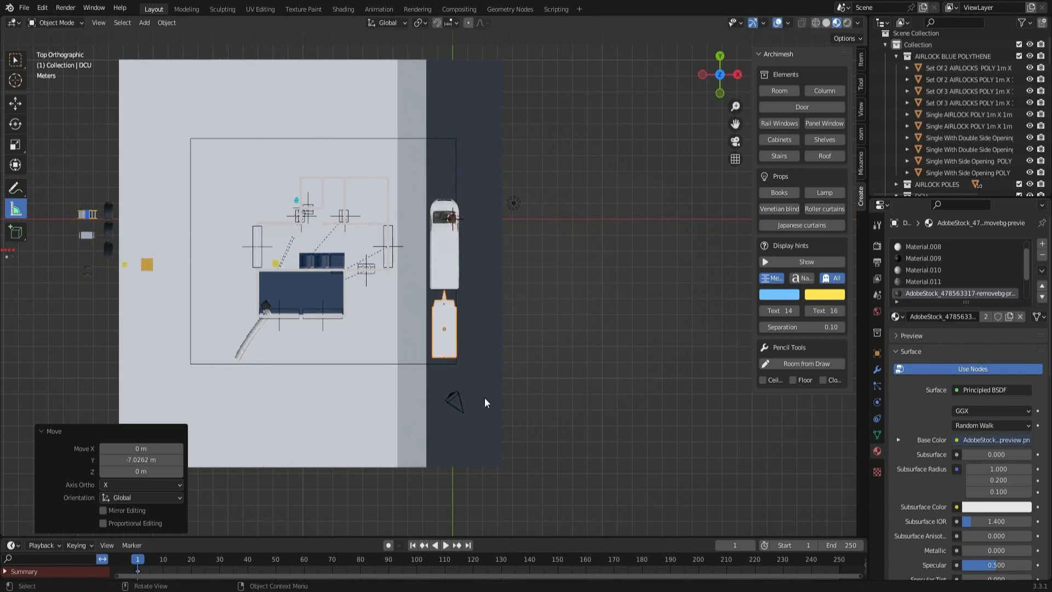
- Turn off nodes for the house room's Wall_material and darken its base color to grey
left_click(297, 90)
scroll(399, 311, "up", 1)
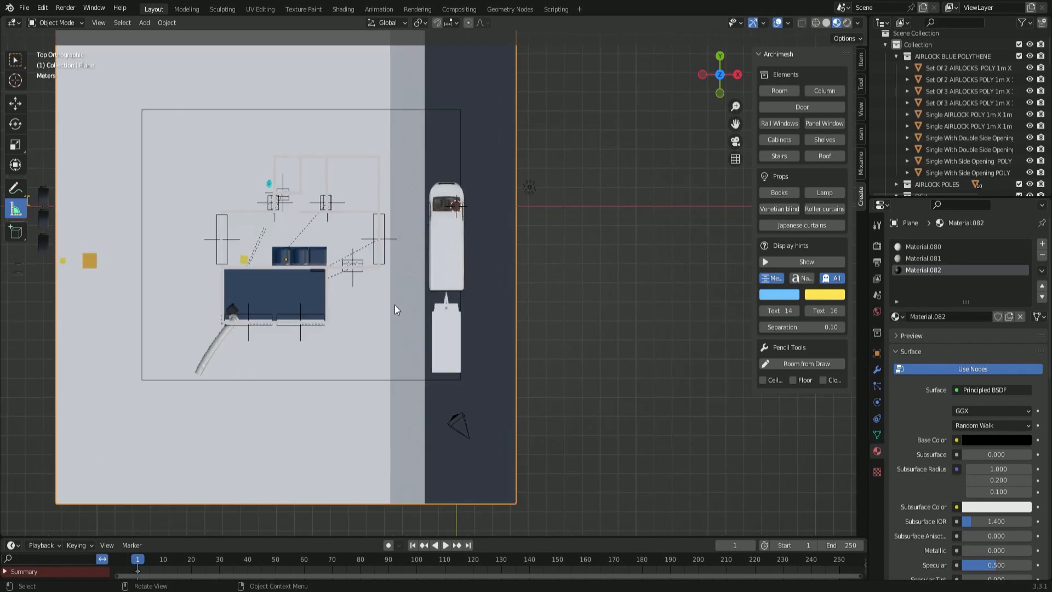
middle_click_drag(383, 294, 333, 260)
left_click(333, 260)
key("KP_Decimal")
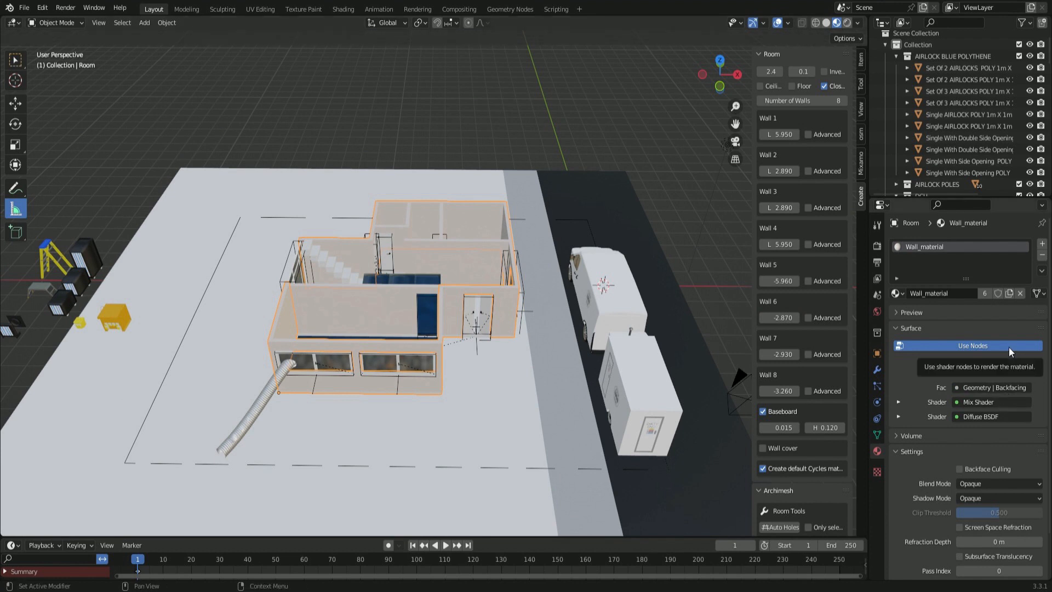
scroll(962, 471, "down", 2)
scroll(962, 471, "up", 2)
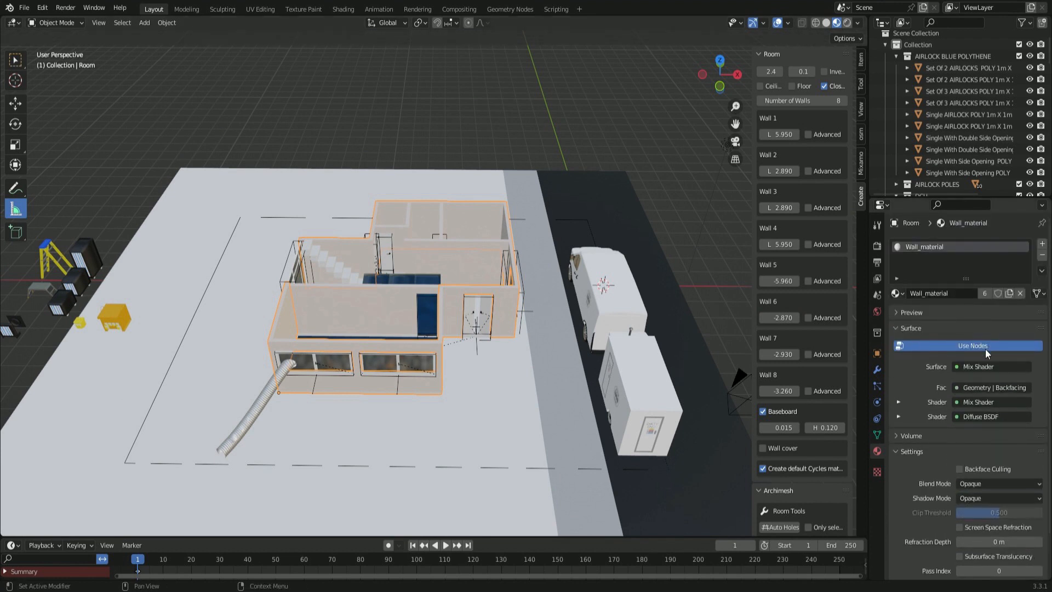
left_click(985, 349)
left_click(990, 369)
left_click_drag(1022, 207, 974, 237)
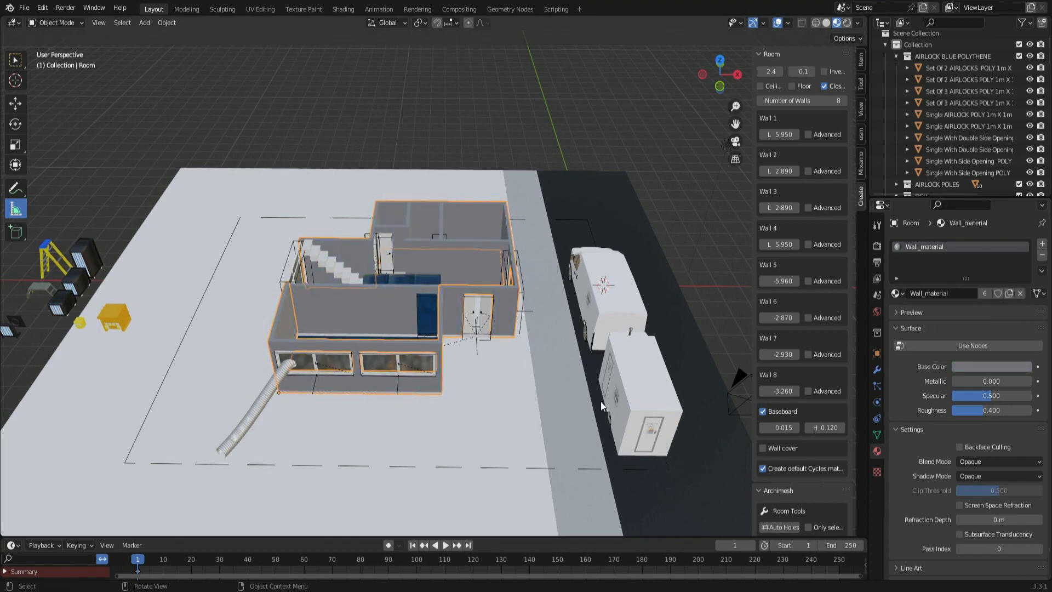
- Move the H-TYPE VAC from the equipment area about 21.47 m along X into the house
middle_click_drag(600, 401, 617, 415)
key("KP_7")
scroll(511, 355, "up", 2)
scroll(511, 355, "down", 4)
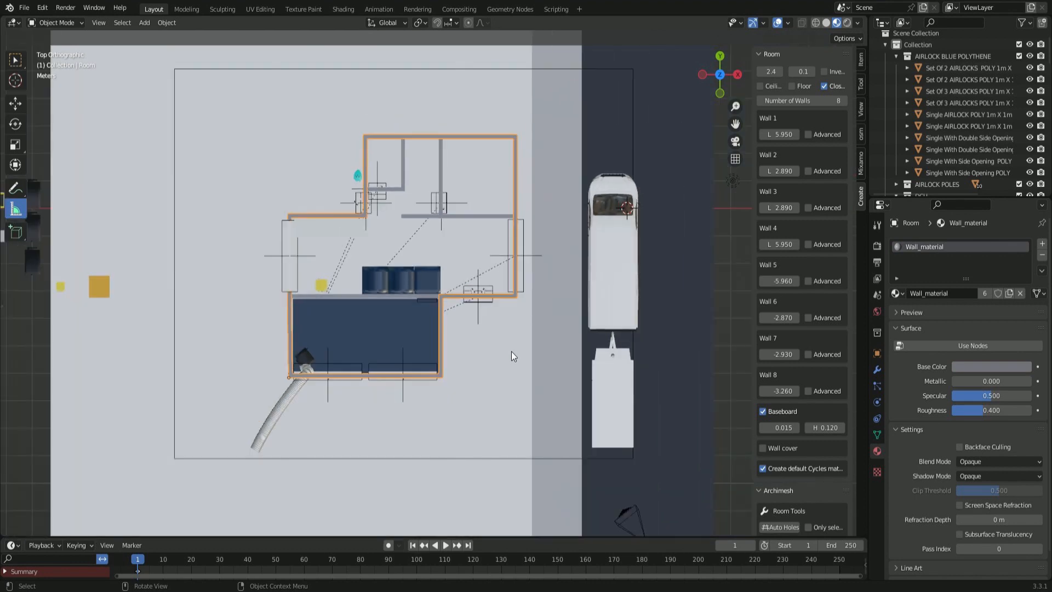
middle_click_drag(415, 329, 386, 389)
key("KP_7")
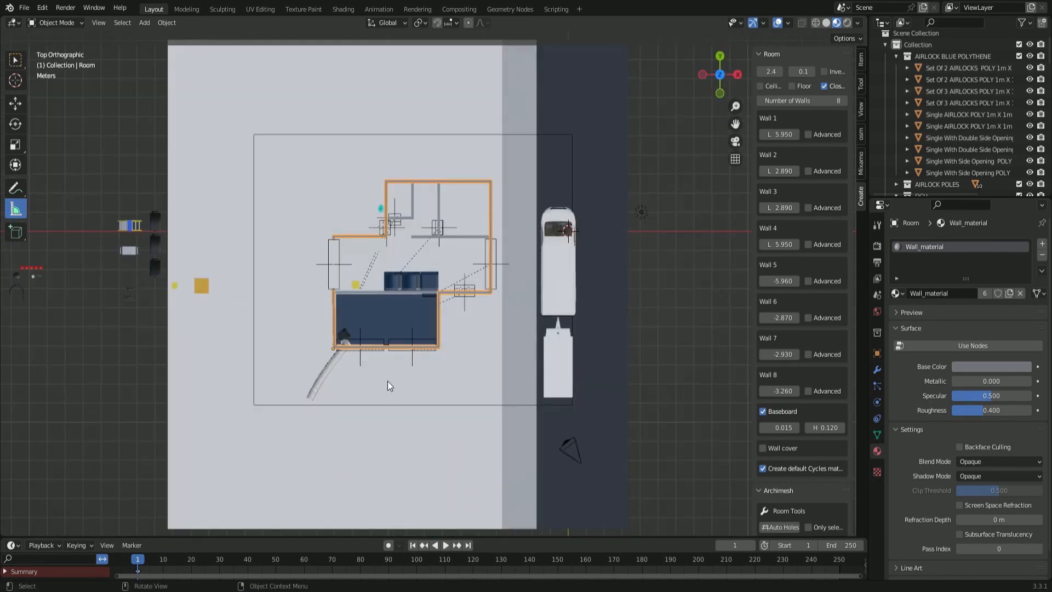
scroll(386, 361, "up", 2)
scroll(252, 320, "down", 2)
middle_click_drag(248, 320, 466, 319, "shift")
scroll(416, 324, "up", 2)
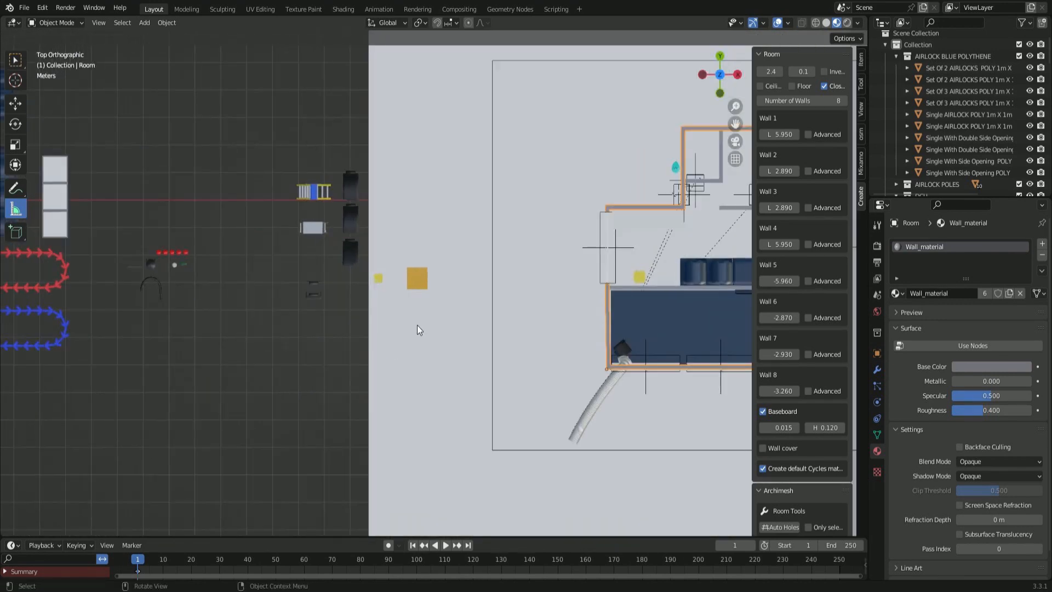
middle_click_drag(282, 324, 122, 283, "shift")
scroll(314, 318, "up", 4)
scroll(314, 318, "down", 4)
left_click(302, 267)
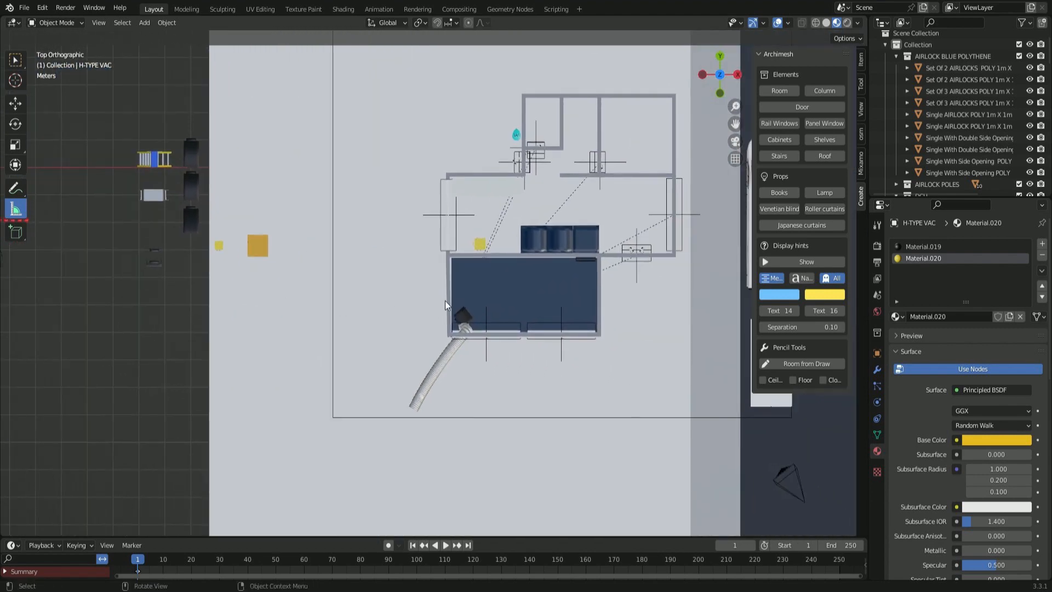
key("g")
key("x")
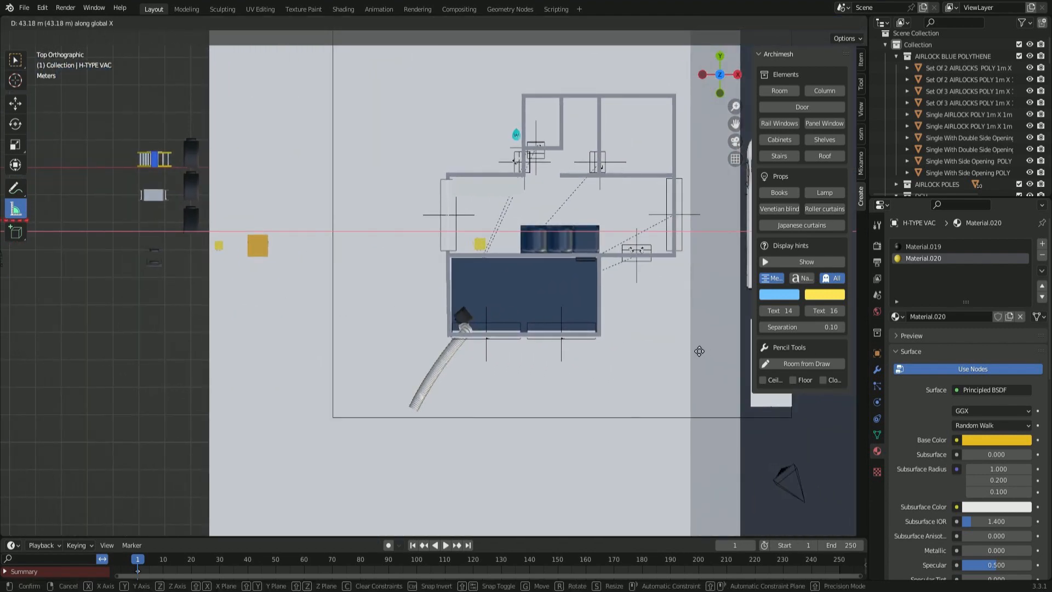
scroll(440, 314, "down", 2)
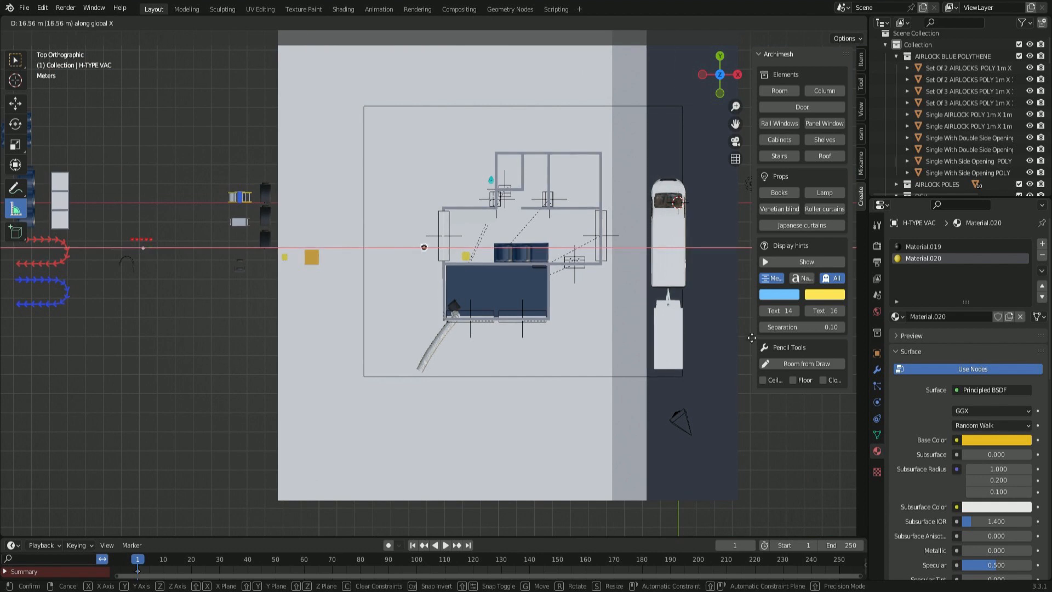
left_click(830, 336)
- Move the H-TYPE VAC another 1.52 m along X and about -1.65 m along Y into the blue-sheeted room
key("g")
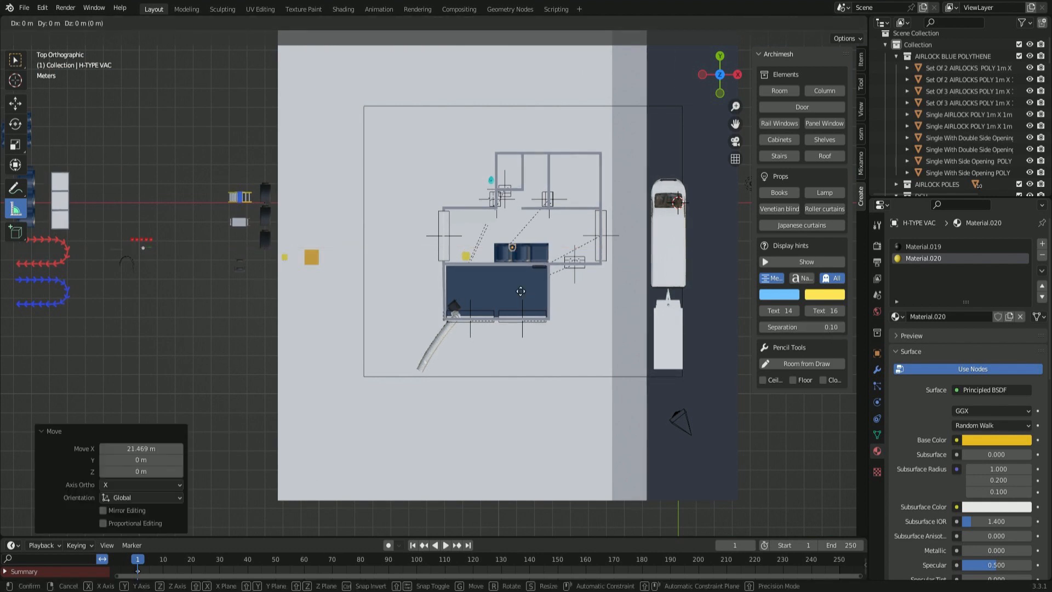
key("x")
left_click(545, 302)
key("g")
key("y")
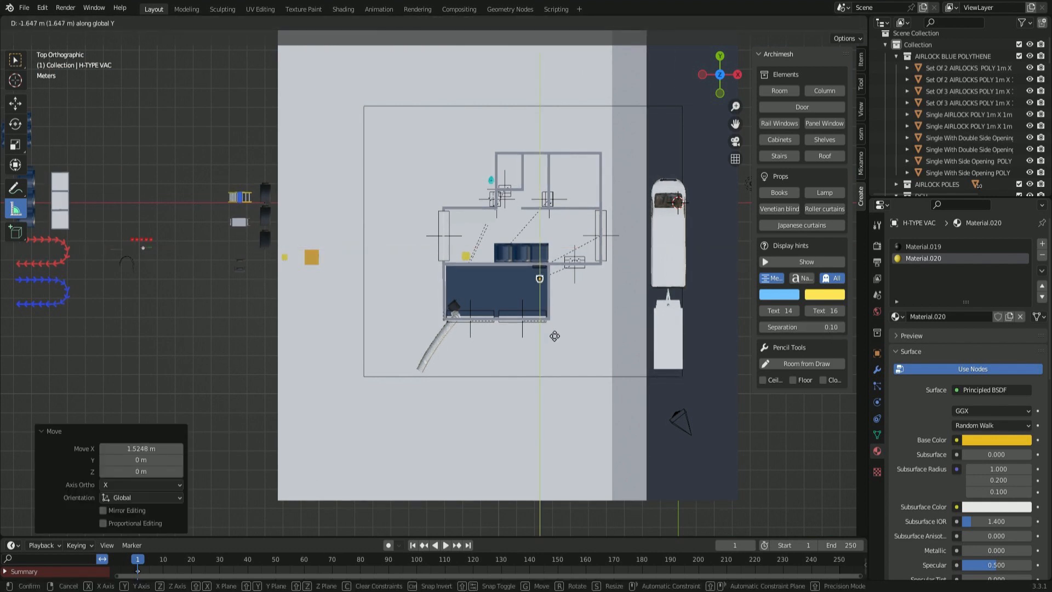
left_click(554, 335)
- Raise the H-TYPE VAC about 0.03 m along Z to sit on the blue-sheeted floor
scroll(546, 329, "up", 6)
middle_click_drag(546, 327, 604, 293)
scroll(535, 290, "down", 5)
middle_click_drag(535, 288, 583, 186)
key("g")
left_click(500, 287)
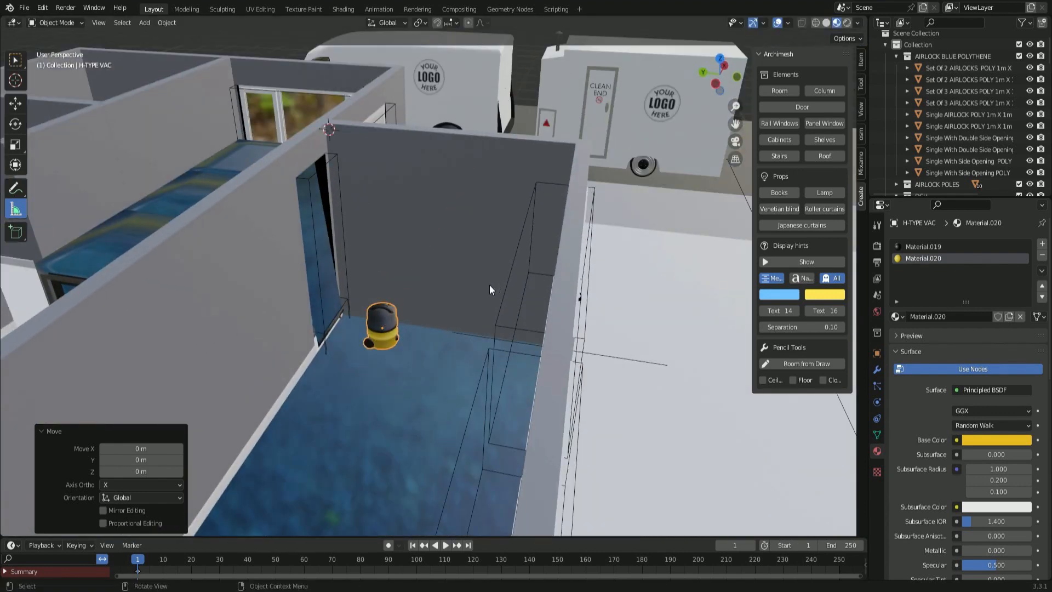
key("s")
key("Escape")
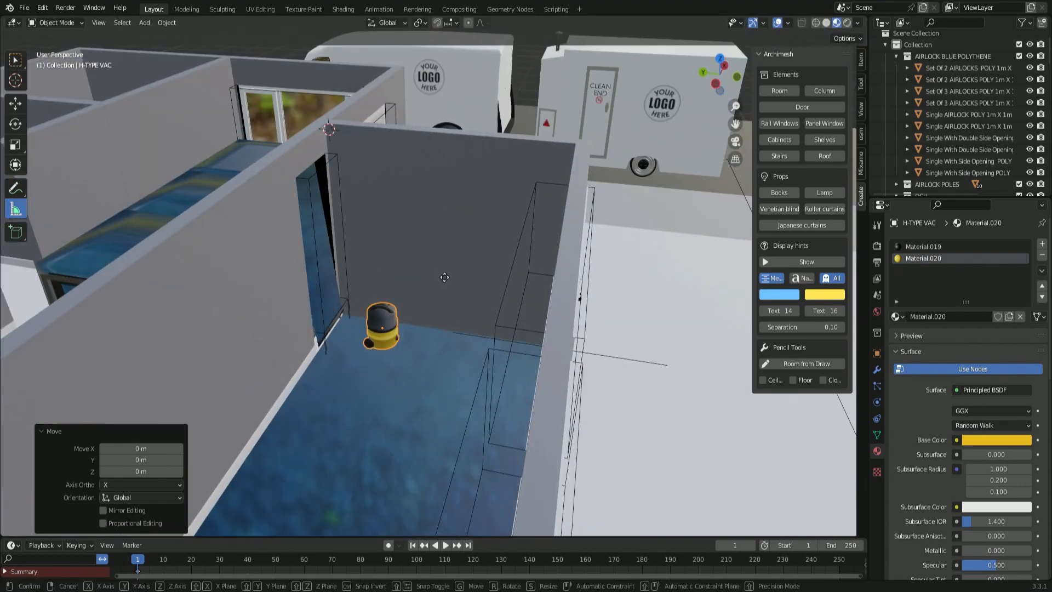
key("g")
key("z")
left_click(441, 274)
- Rotate the H-TYPE VAC about -90° around Z and shift it about 0.09 m along X
key("r")
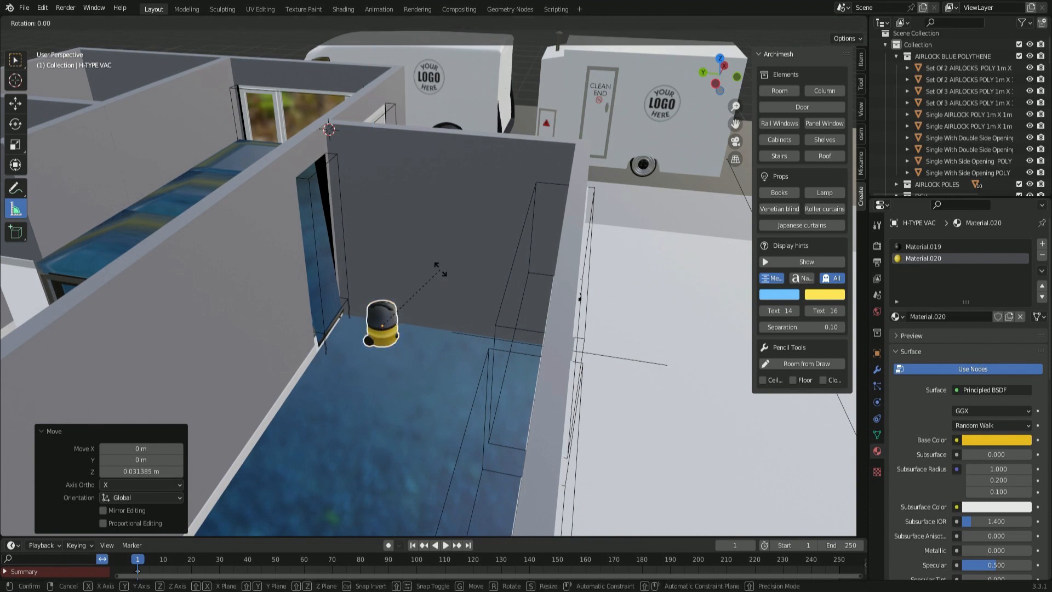
key("z")
key("Escape")
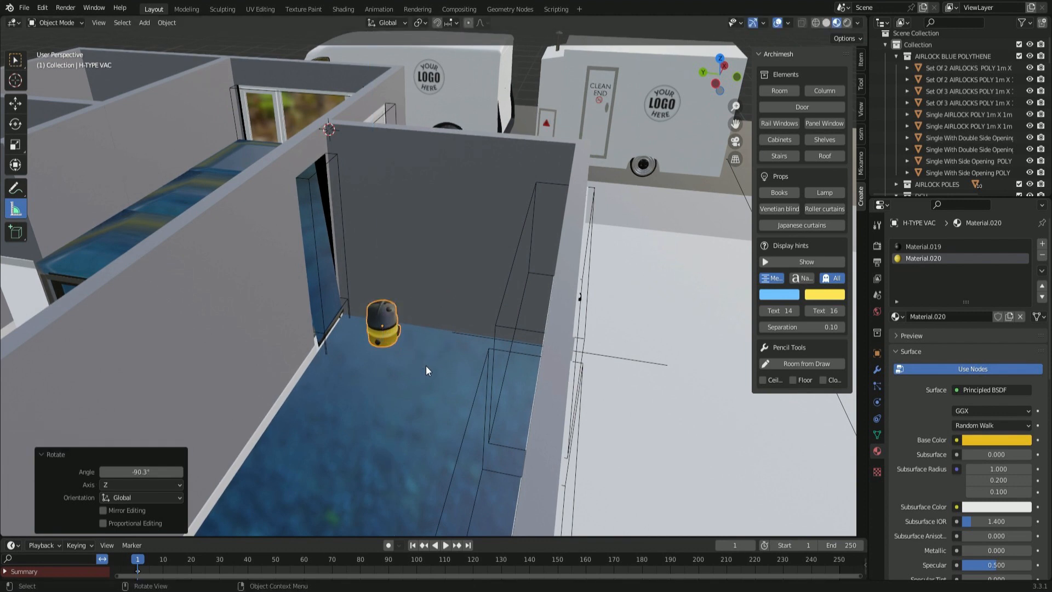
key("g")
key("x")
left_click(444, 291)
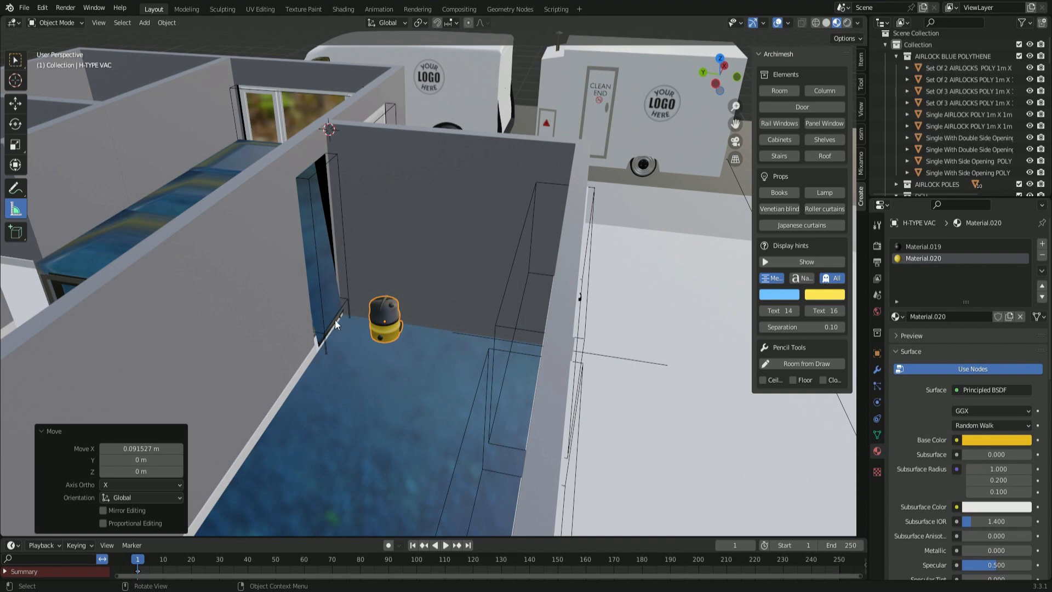
- Duplicate the H-TYPE VAC about -0.76 m along Y and shift the copy slightly further along Y
key("shift+d")
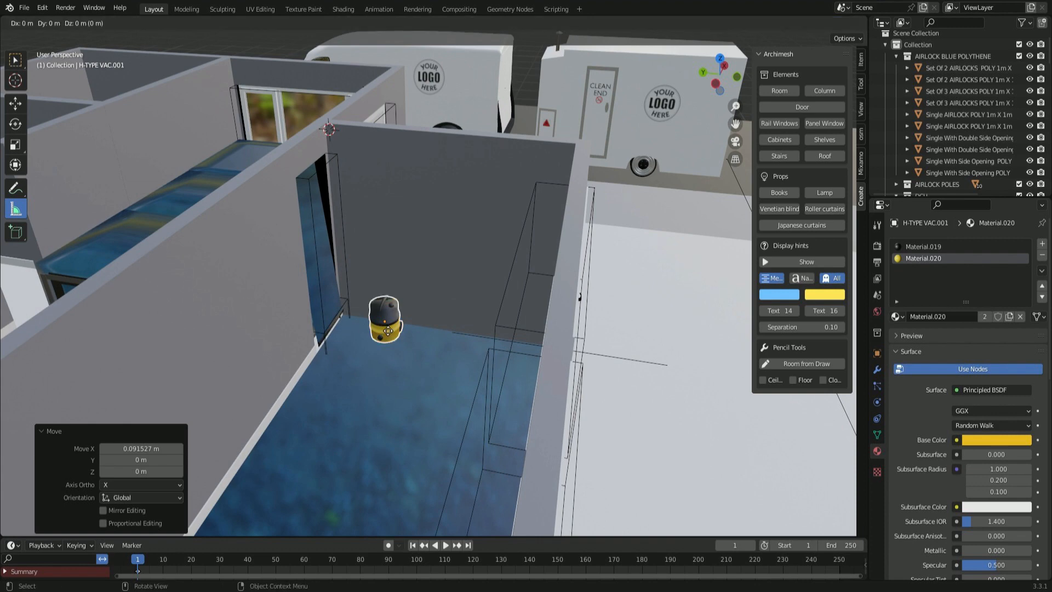
key("y")
left_click(466, 345)
middle_click_drag(472, 350, 502, 398)
key("g")
key("y")
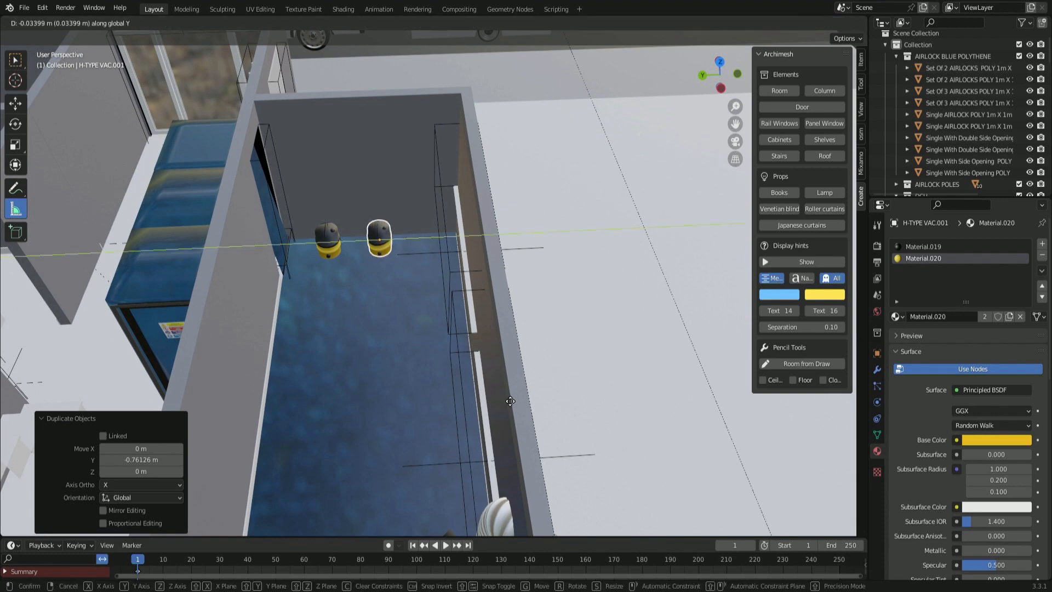
left_click(540, 397)
- Move the duplicate vac about -2.05 m along X and rotate it 79.5° around Z
key("g")
key("x")
left_click(531, 422)
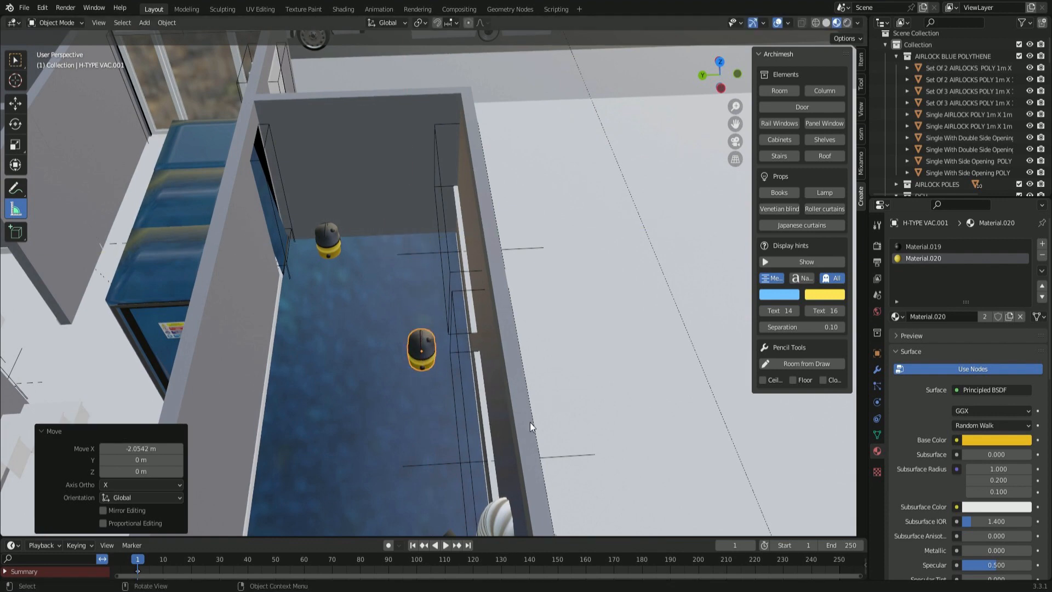
key("r")
key("z")
left_click(511, 364)
- Move the Vision Panel from the equipment area about 13.89 m along X towards the house
scroll(511, 363, "down", 2)
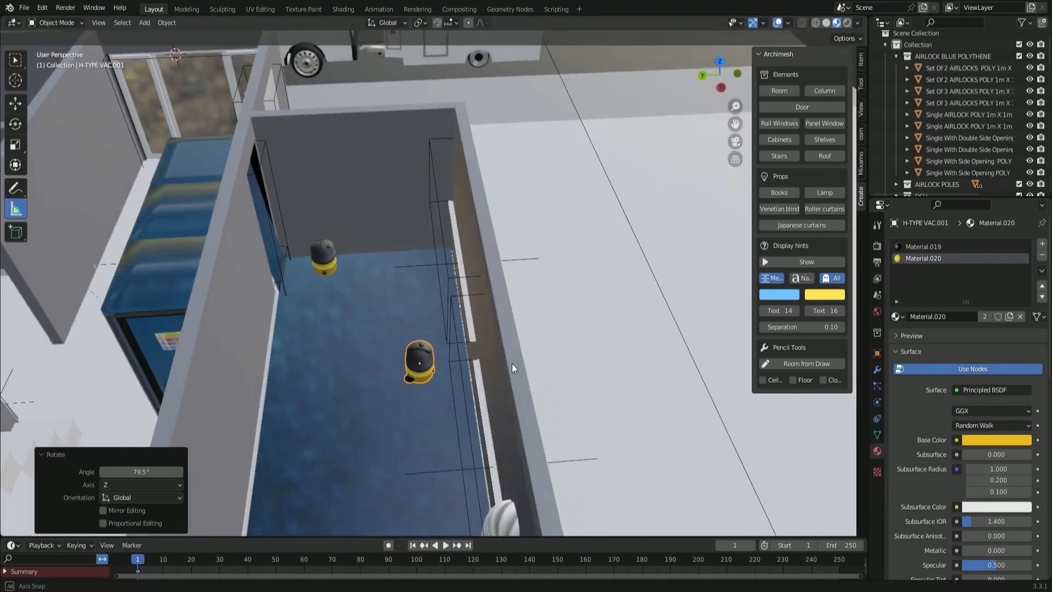
middle_click_drag(511, 363, 556, 356)
scroll(436, 384, "down", 5)
middle_click_drag(556, 357, 422, 426)
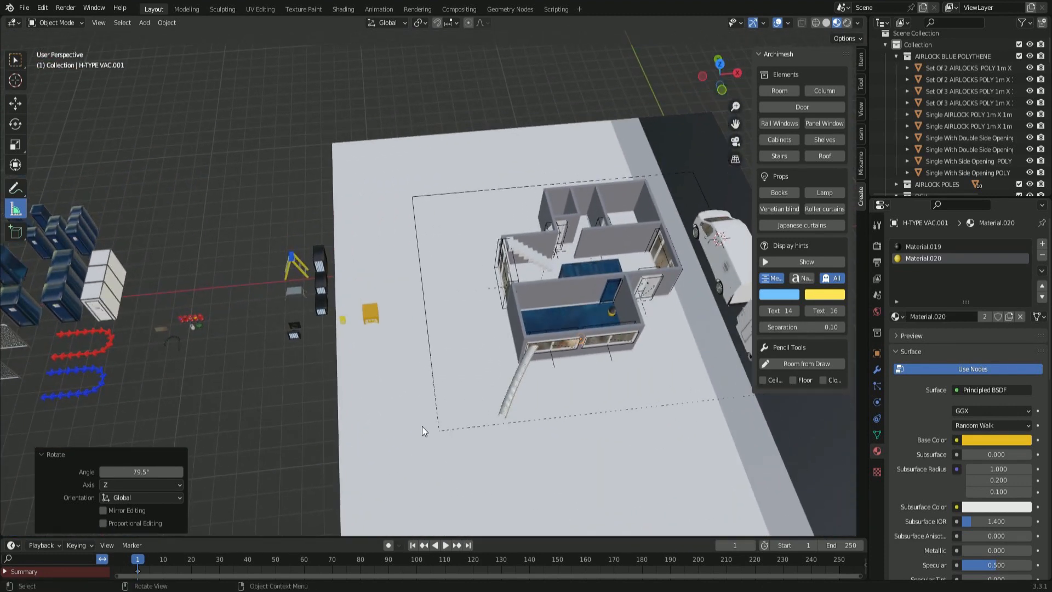
left_click(158, 327)
scroll(172, 349, "up", 3)
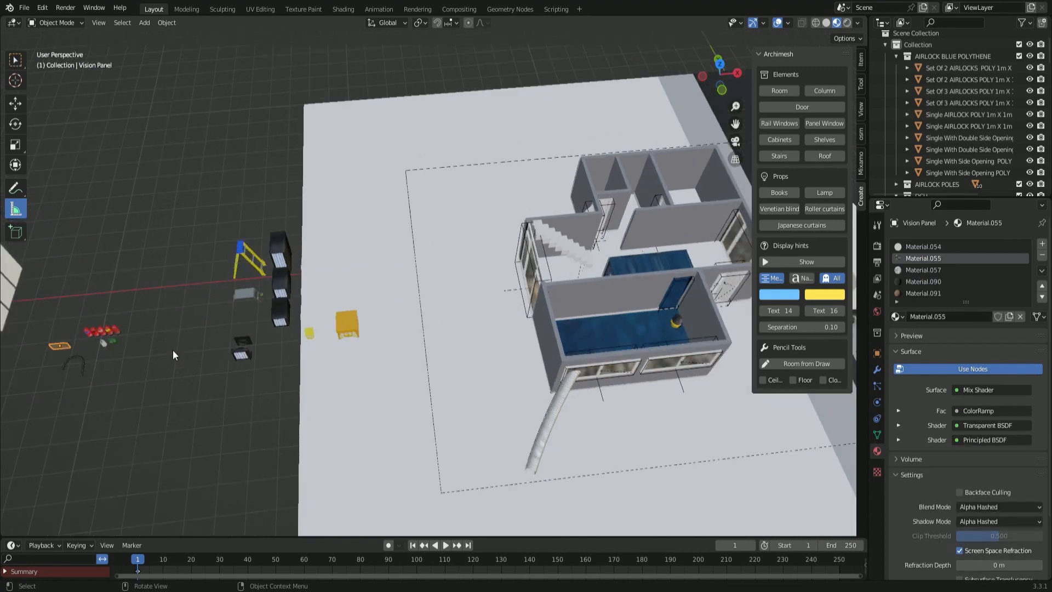
middle_click_drag(187, 351, 383, 339, "shift")
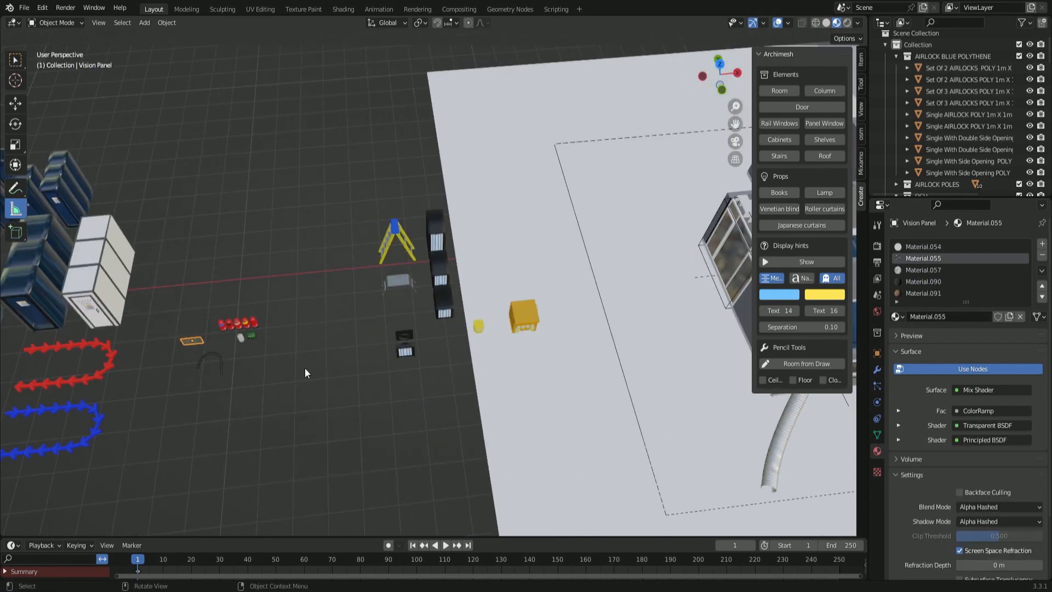
key("g")
key("x")
left_click(712, 350)
- Move the Vision Panel further along X until it reaches the blue airlocks inside the house
middle_click_drag(534, 351, 680, 359)
scroll(673, 402, "down", 3)
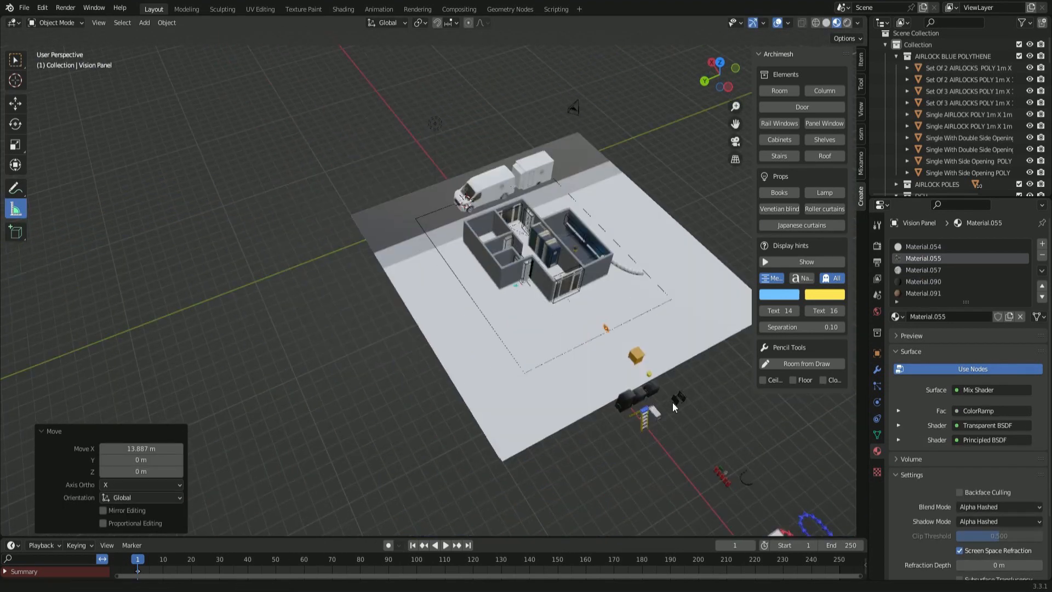
middle_click_drag(673, 402, 420, 368, "shift")
scroll(420, 368, "up", 2)
scroll(512, 383, "up", 3)
key("g")
key("x")
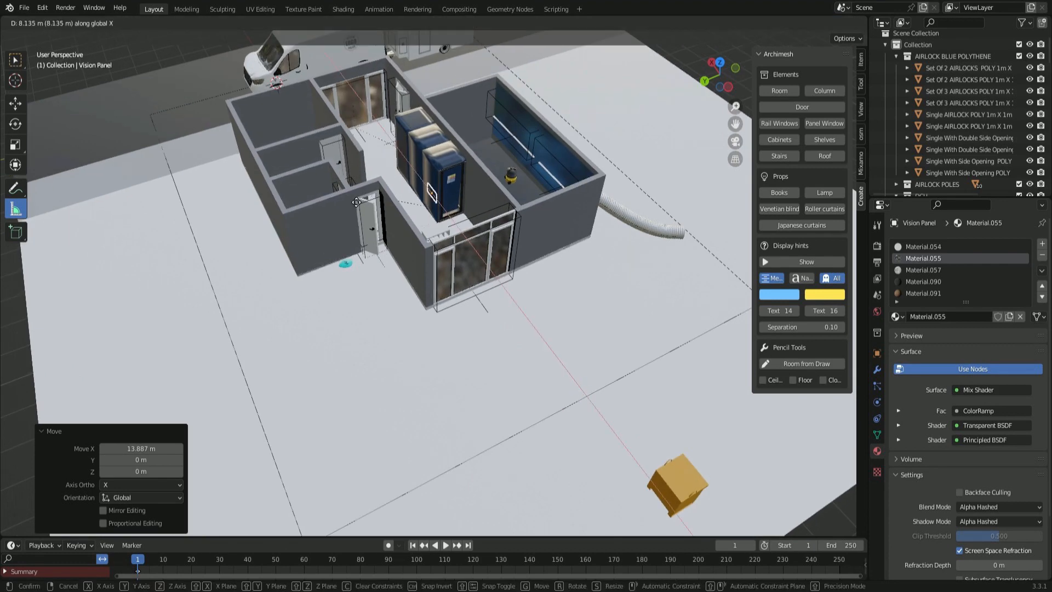
left_click(339, 168)
- Move the Vision Panel about 0.53 m along Y and raise it 1.072 m along Z beside the airlocks
scroll(351, 165, "up", 3)
middle_click_drag(380, 227, 630, 356, "shift")
key("g")
key("y")
key("z")
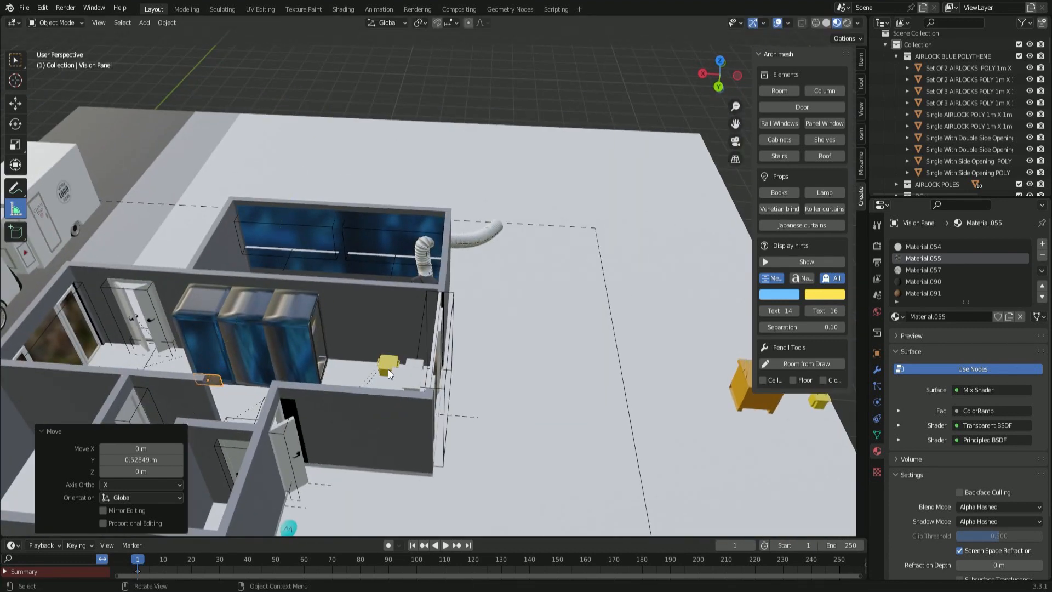
left_click(378, 378)
scroll(375, 383, "up", 3)
scroll(339, 392, "up", 2)
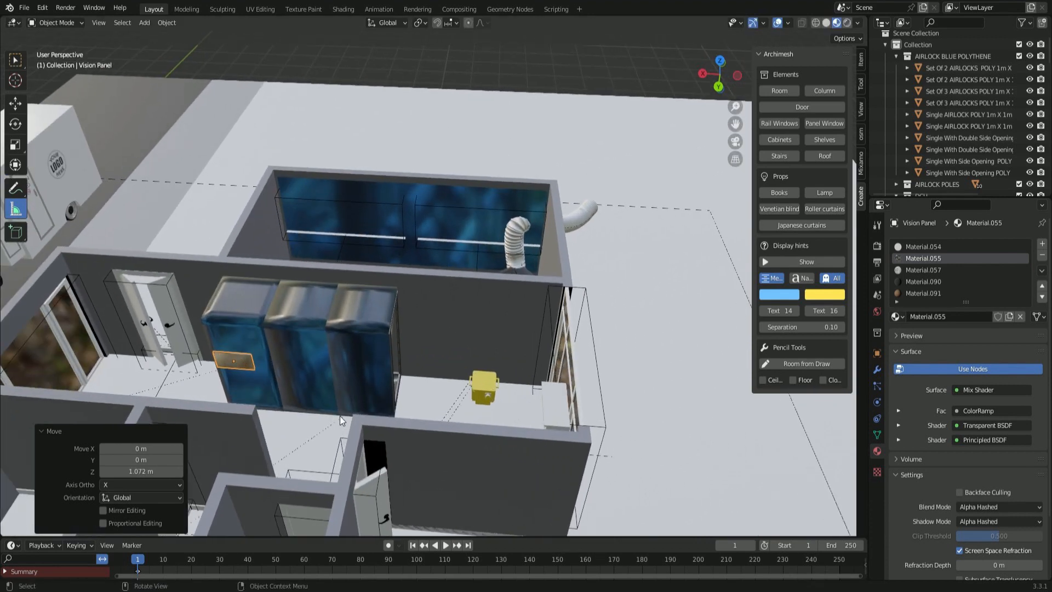
- Move the Vision Panel about -1.02 m along X and -0.21 m along Y onto the middle airlock's face
middle_click_drag(334, 386, 652, 343, "shift")
middle_click_drag(351, 274, 491, 284, "shift")
scroll(227, 327, "down", 6)
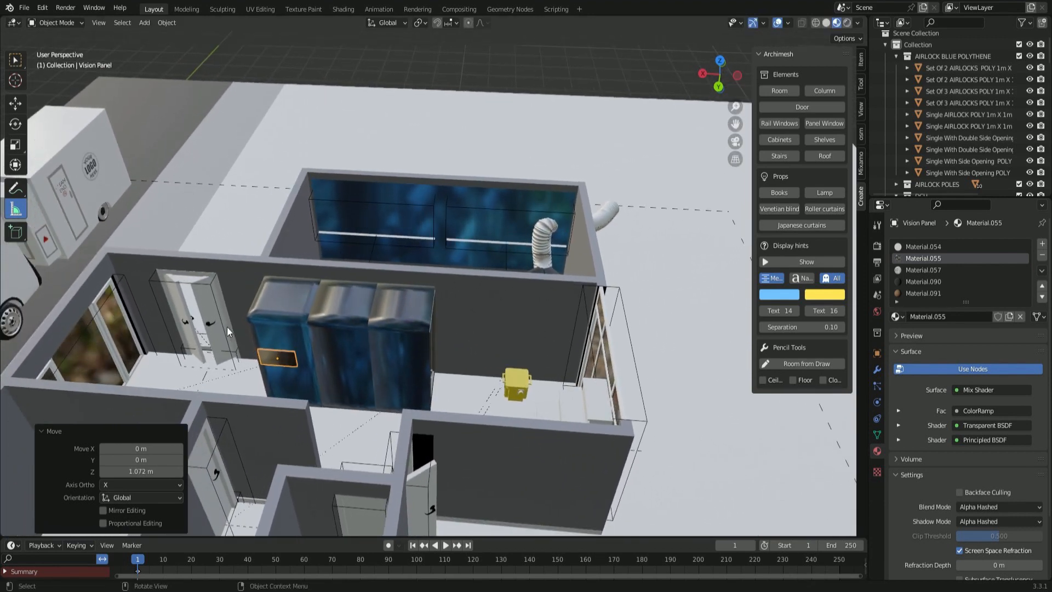
key("g")
key("x")
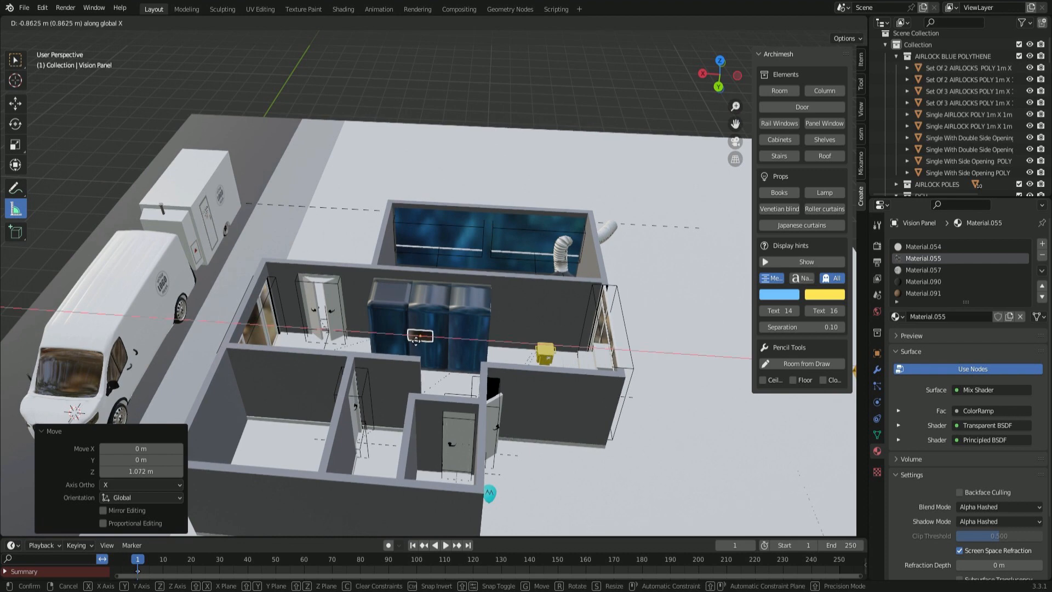
key("y")
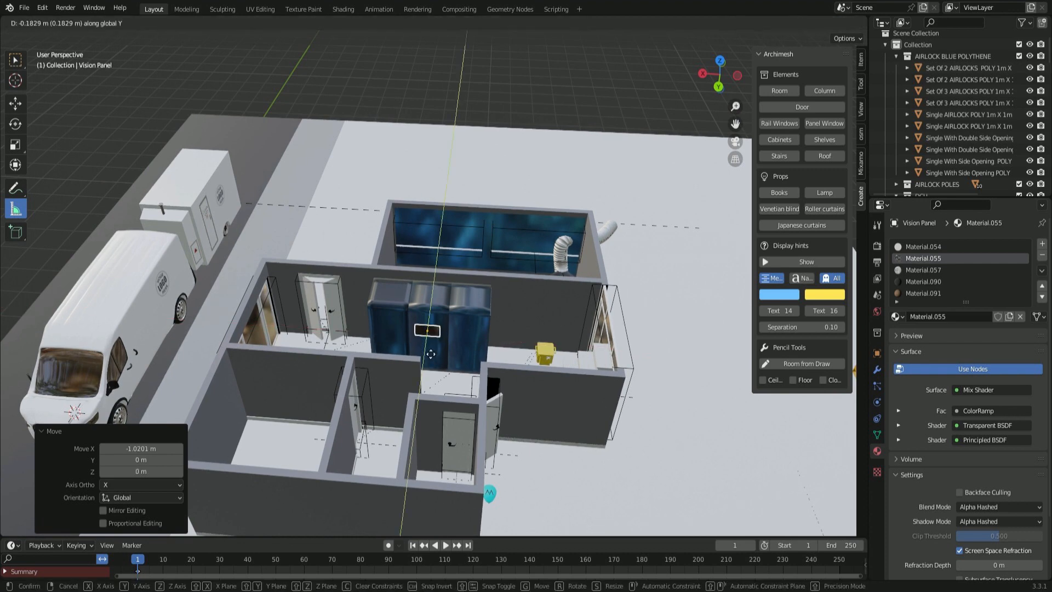
left_click(430, 355)
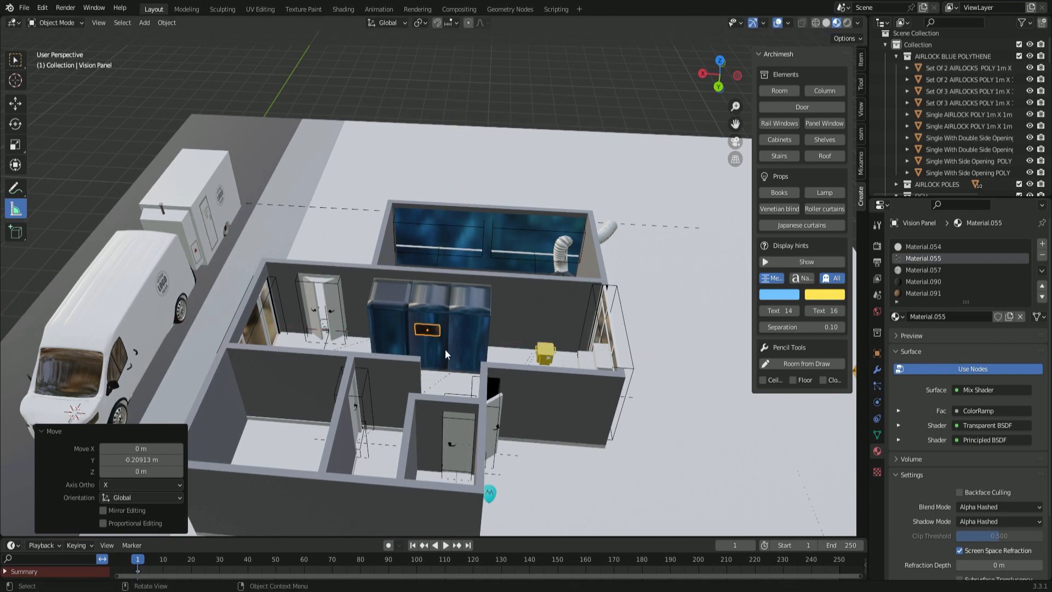
- Duplicate the Vision Panel about 0.99 m along X onto the adjacent airlock and nudge it 0.007 m along Y
scroll(423, 371, "up", 3)
key("shift+d")
key("x")
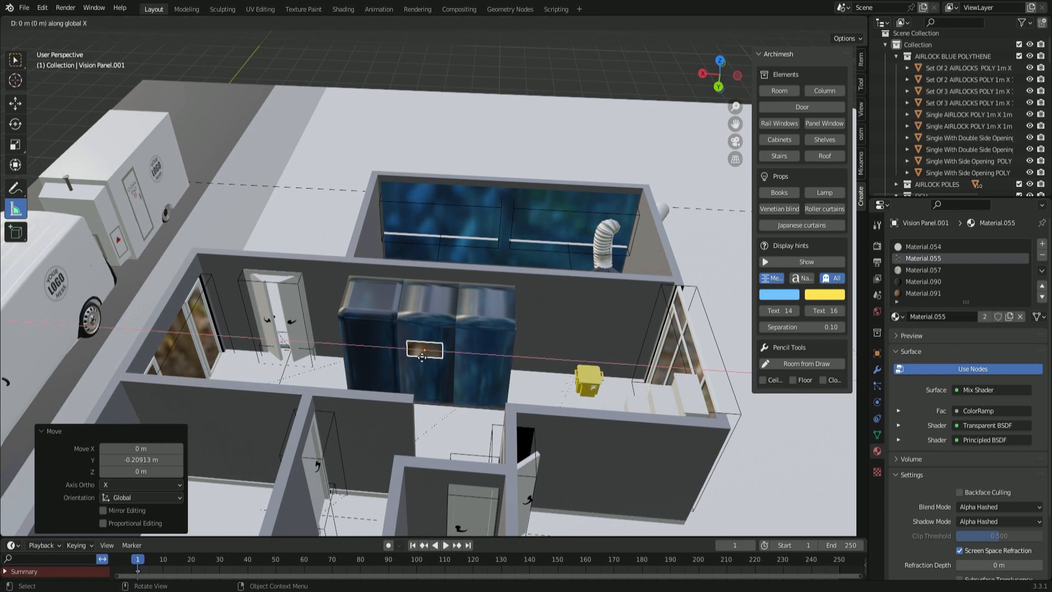
left_click(363, 365)
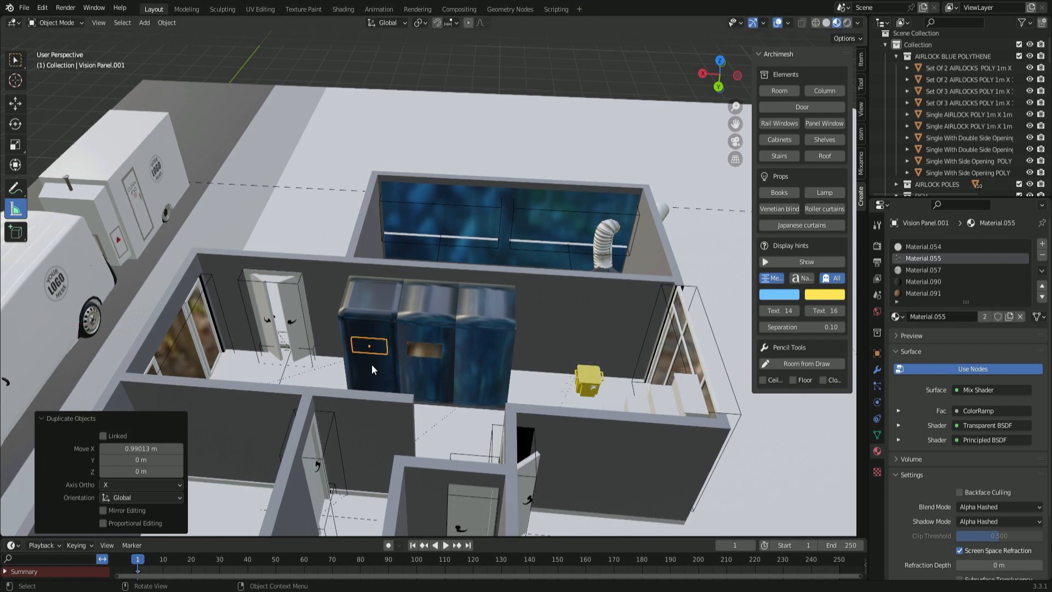
key("g")
key("y")
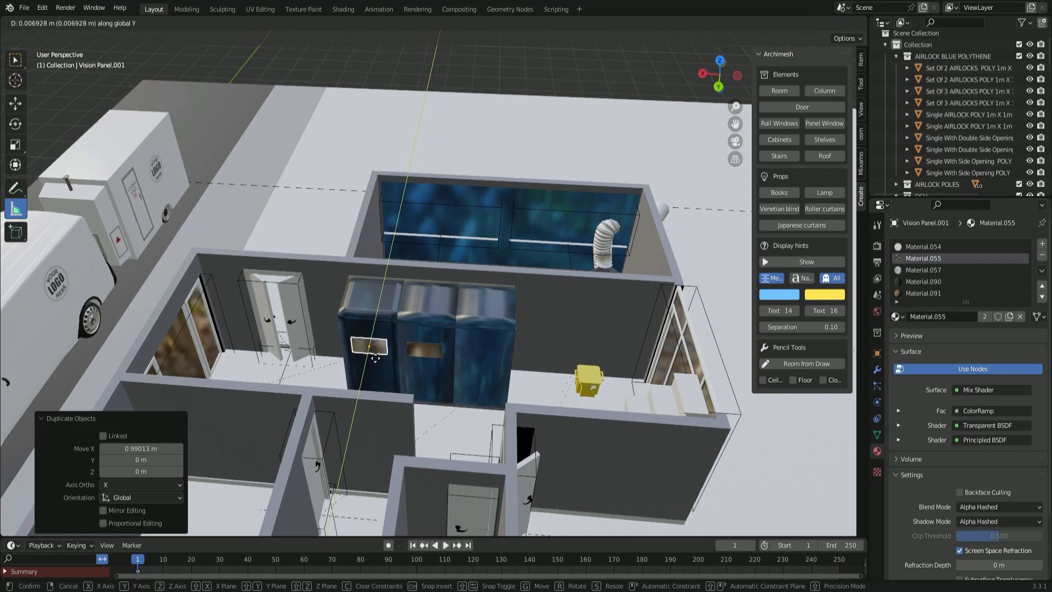
left_click(376, 358)
- Append the CCTV monitor and CCTV cameras to the scene from another file
scroll(419, 396, "down", 4)
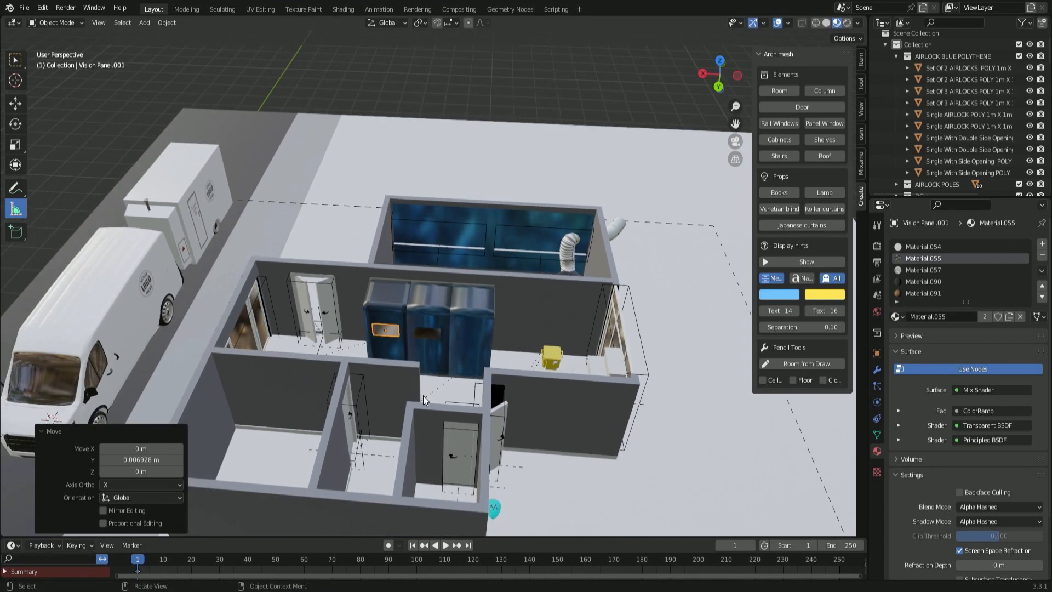
scroll(424, 395, "down", 5)
middle_click_drag(425, 396, 312, 409)
middle_click_drag(363, 257, 531, 307)
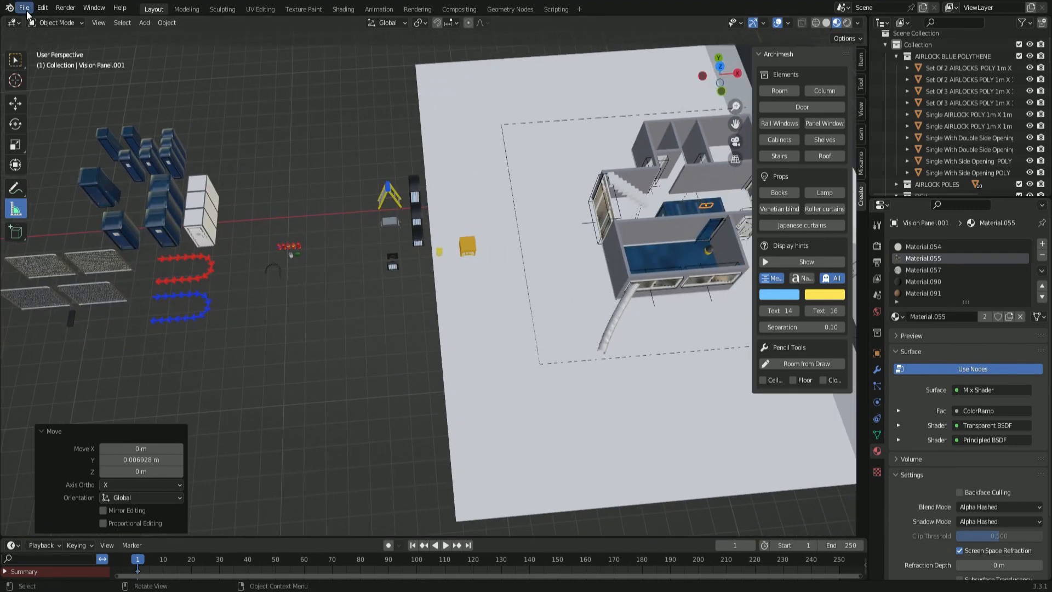
left_click(26, 12)
left_click(45, 135)
- Raise one of the CCTV cameras about 2.16 m along Z and move it 17.047 m along X over to the house
scroll(351, 259, "up", 7)
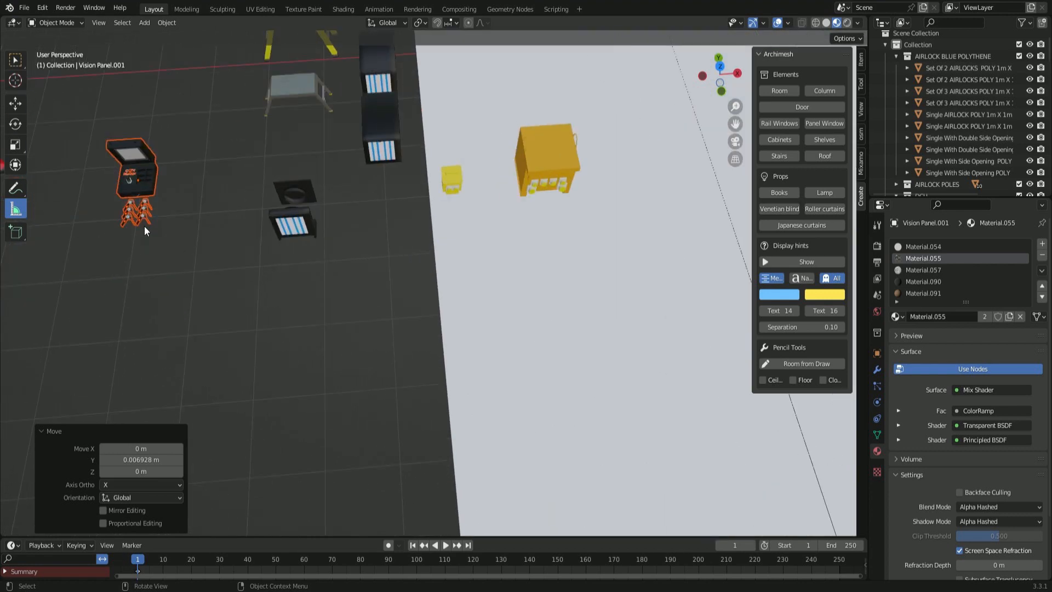
left_click(143, 220)
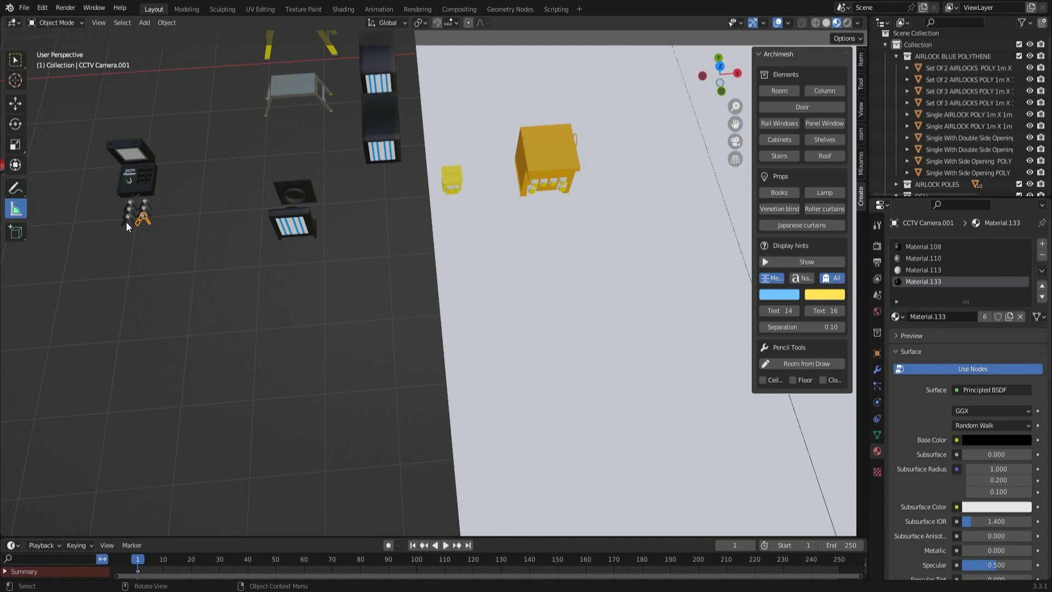
middle_click_drag(143, 225, 282, 318)
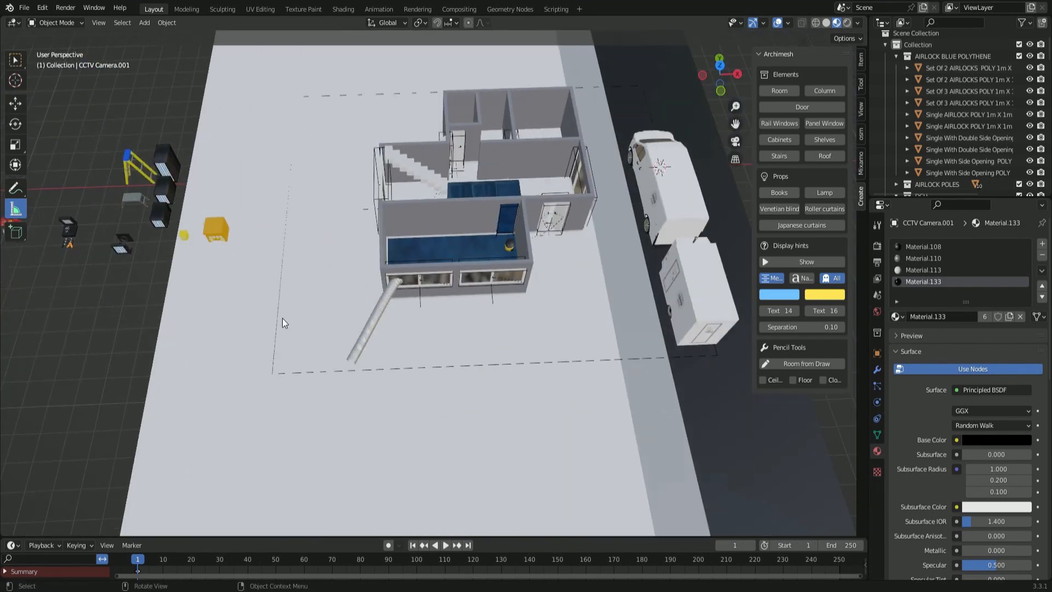
key("g")
key("z")
left_click(290, 262)
key("g")
key("x")
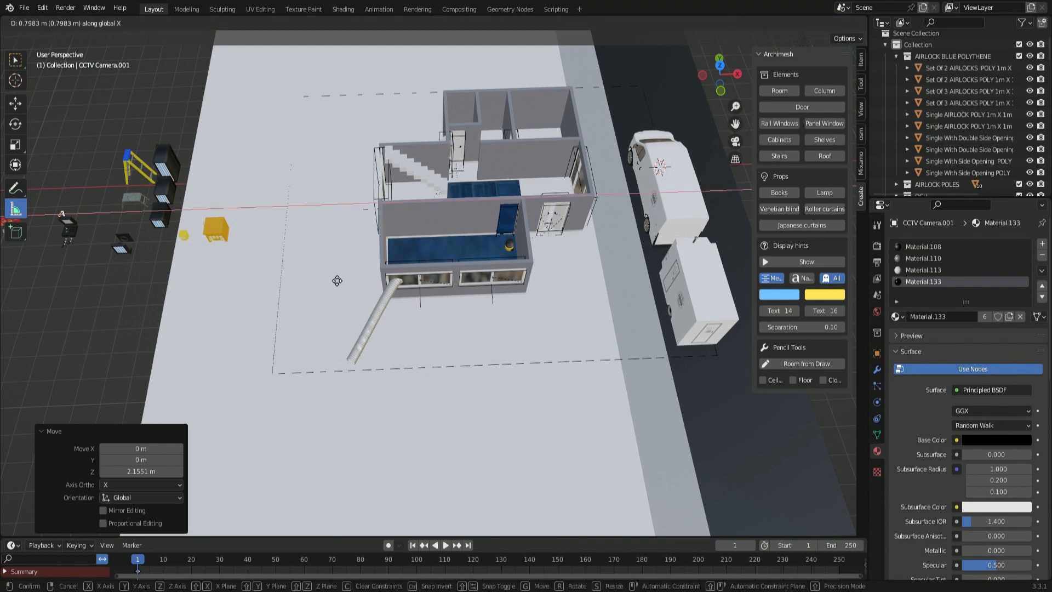
left_click(712, 311)
scroll(506, 281, "up", 5)
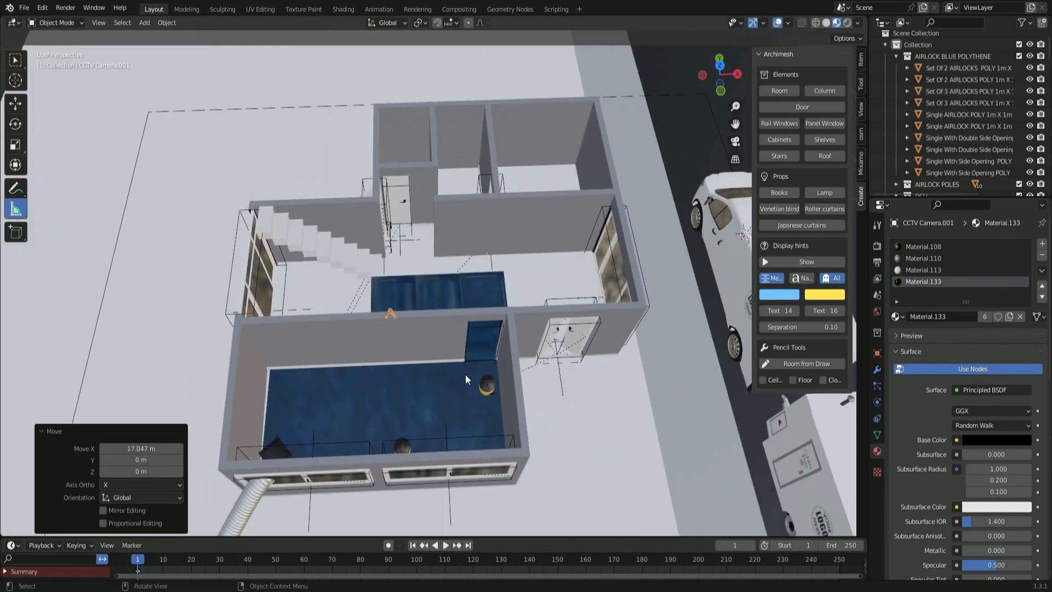
- Move the CCTV camera about -2.04 m along Y into the polythene-lined room and rotate it -124° about Z
key("g")
key("y")
left_click(475, 418)
middle_click_drag(475, 418, 521, 412)
key("r")
key("z")
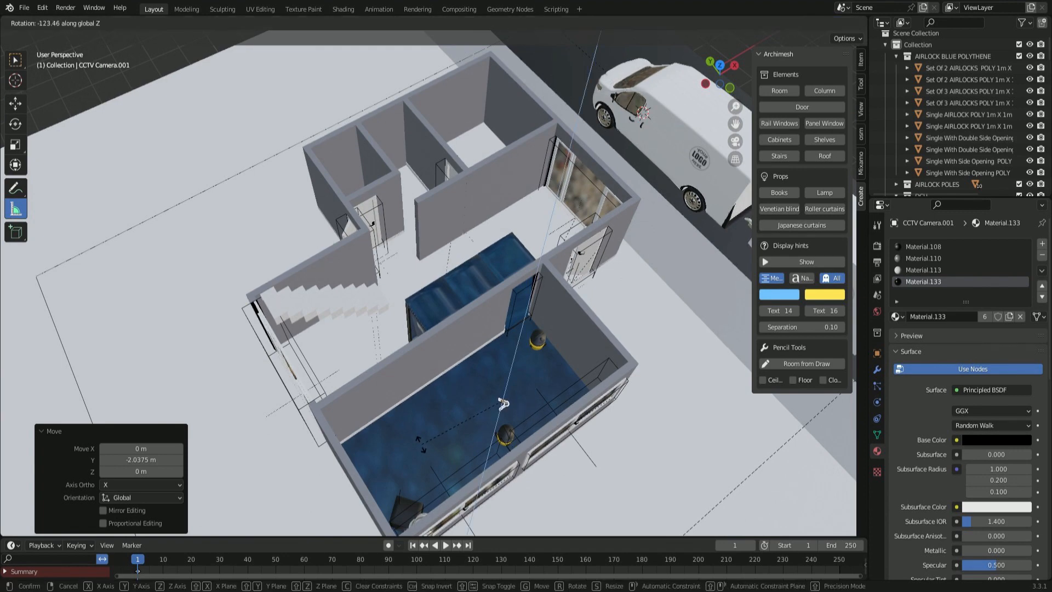
left_click(518, 409)
scroll(518, 409, "up", 5)
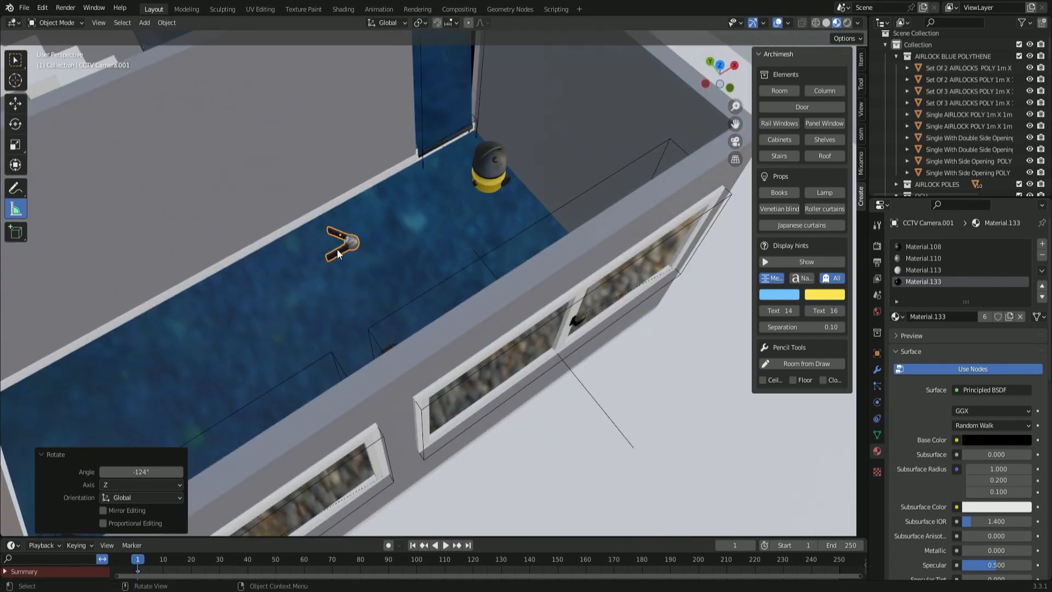
scroll(398, 284, "down", 5)
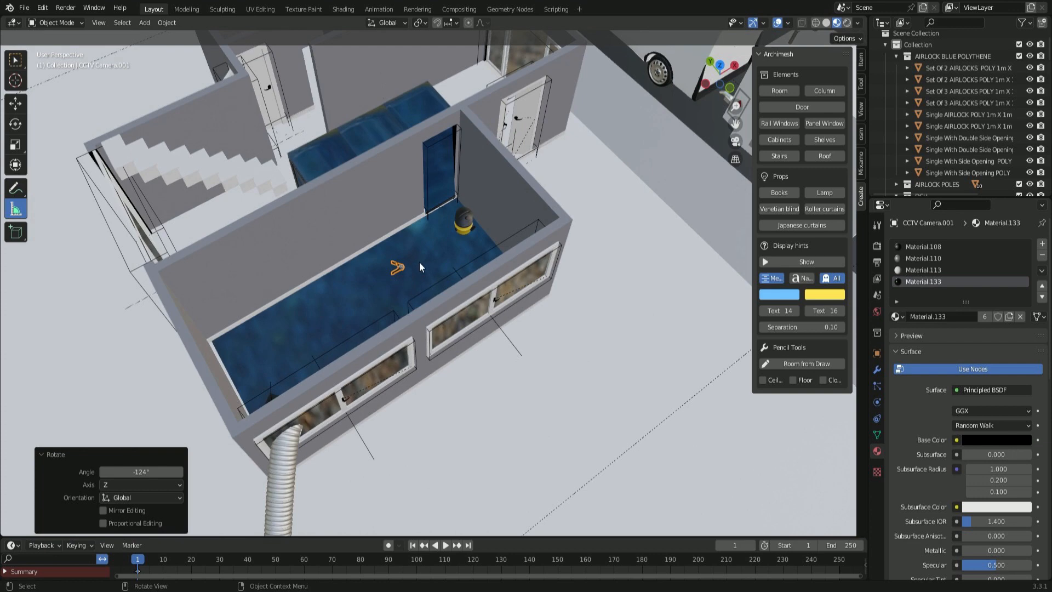
- From top view, shift the CCTV camera along X and about -0.42 m along Y toward the room's window-side corner, and rotate it 9.23°
key("KP_7")
middle_click_drag(466, 307, 397, 281, "shift")
key("g")
key("x")
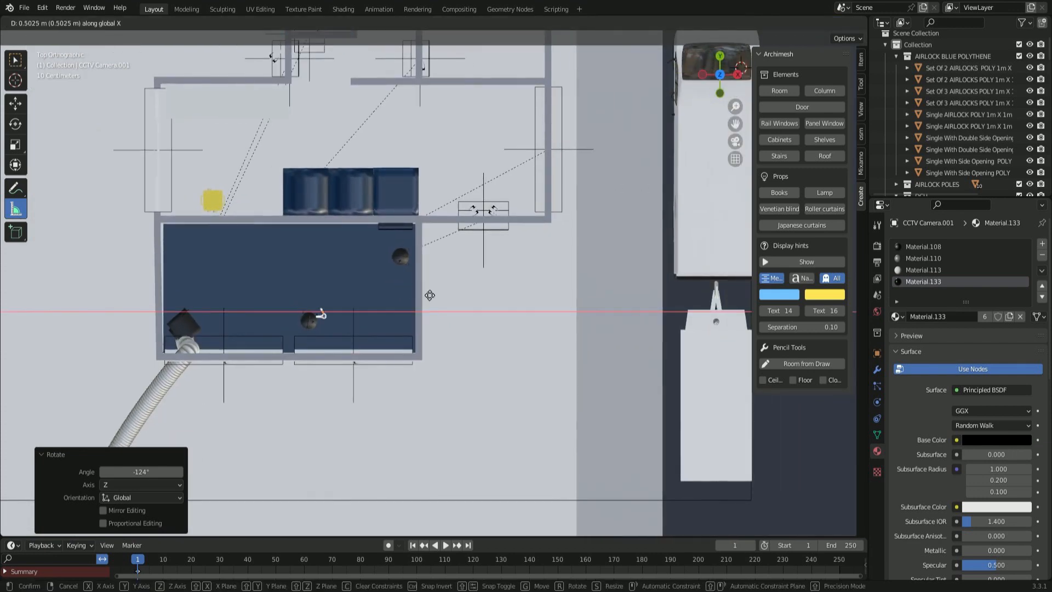
left_click(491, 298)
key("g")
key("y")
left_click(490, 317)
key("g")
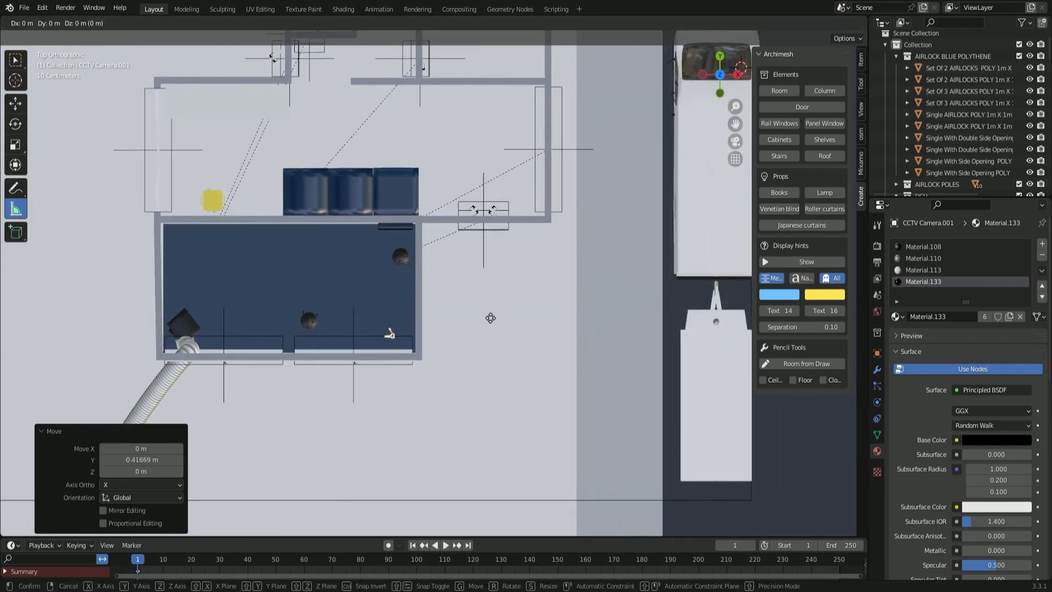
right_click(493, 317)
key("r")
left_click(493, 307)
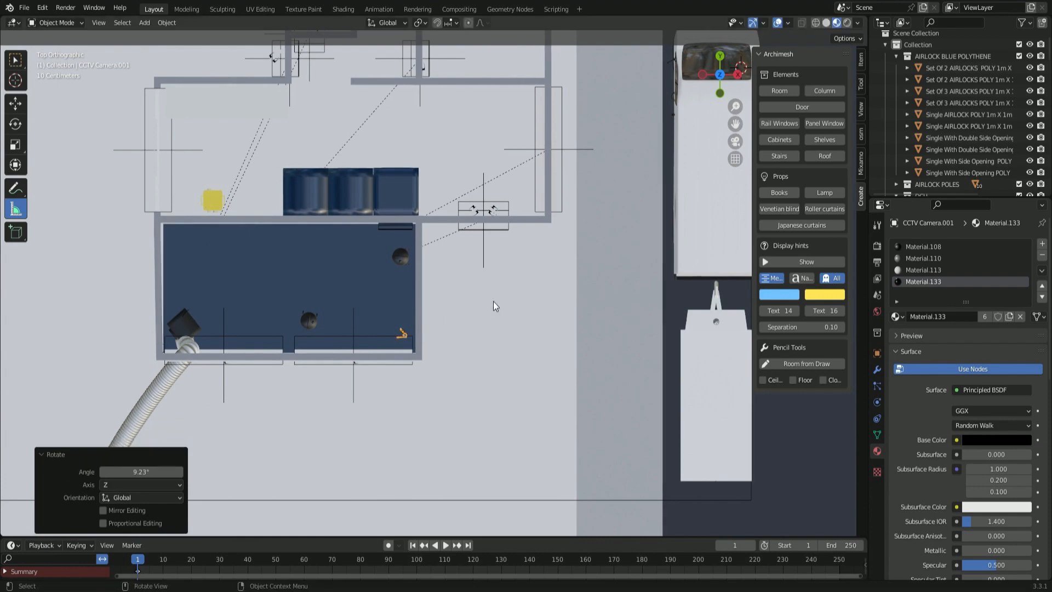
- Scale the CCTV camera by 1.633 and lower it about 1.23 m along Z
key("s")
left_click(482, 347)
middle_click_drag(482, 348, 615, 273)
scroll(615, 273, "up", 3)
key("g")
key("z")
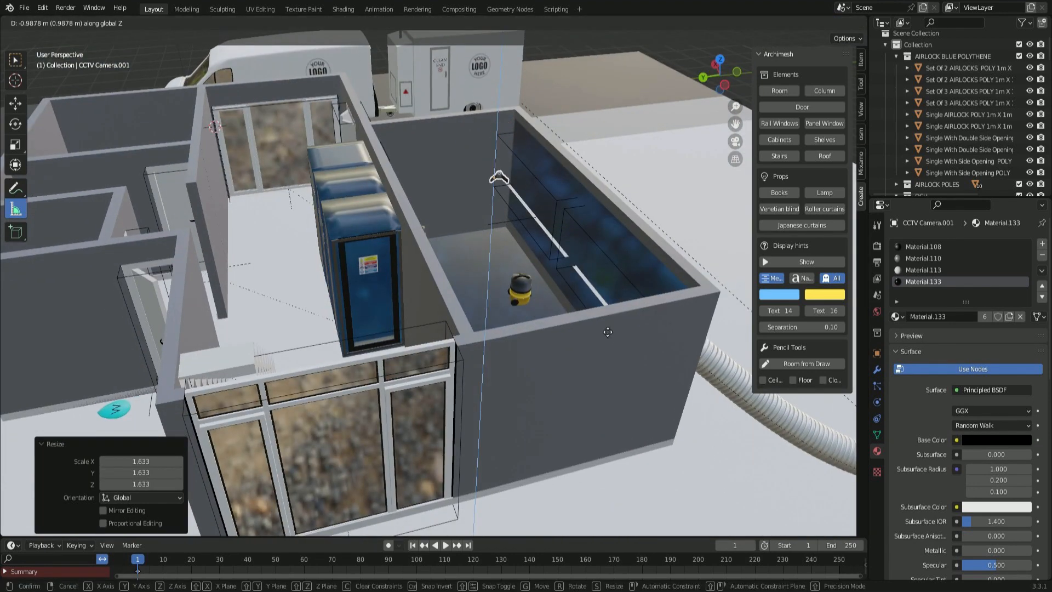
left_click(595, 327)
- Hide the sheet of blue polythene that covers the room in top view
middle_click_drag(595, 327, 442, 370)
key("KP_7")
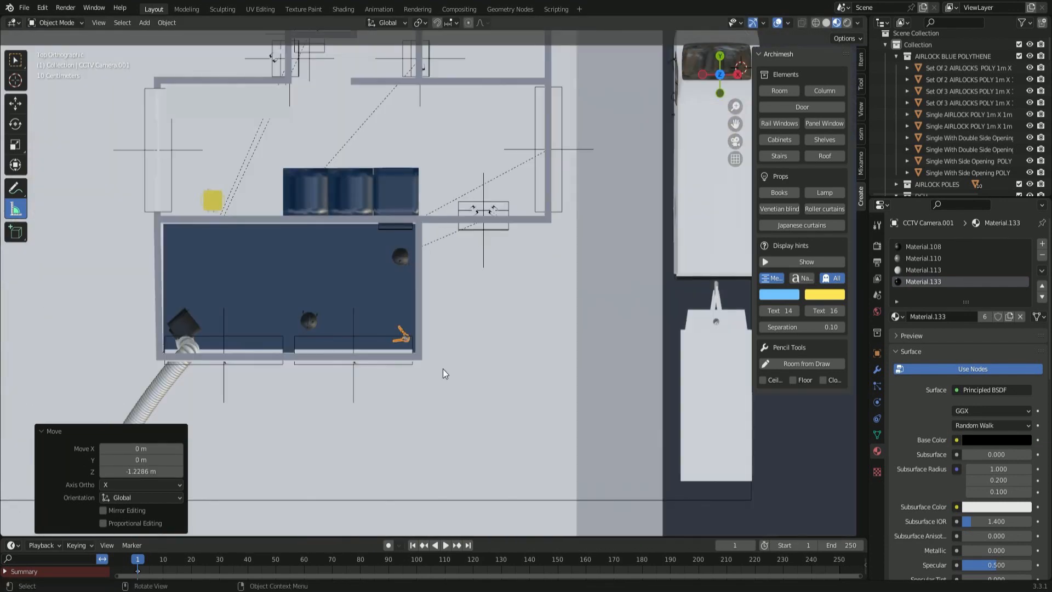
left_click(485, 378)
left_click(385, 299)
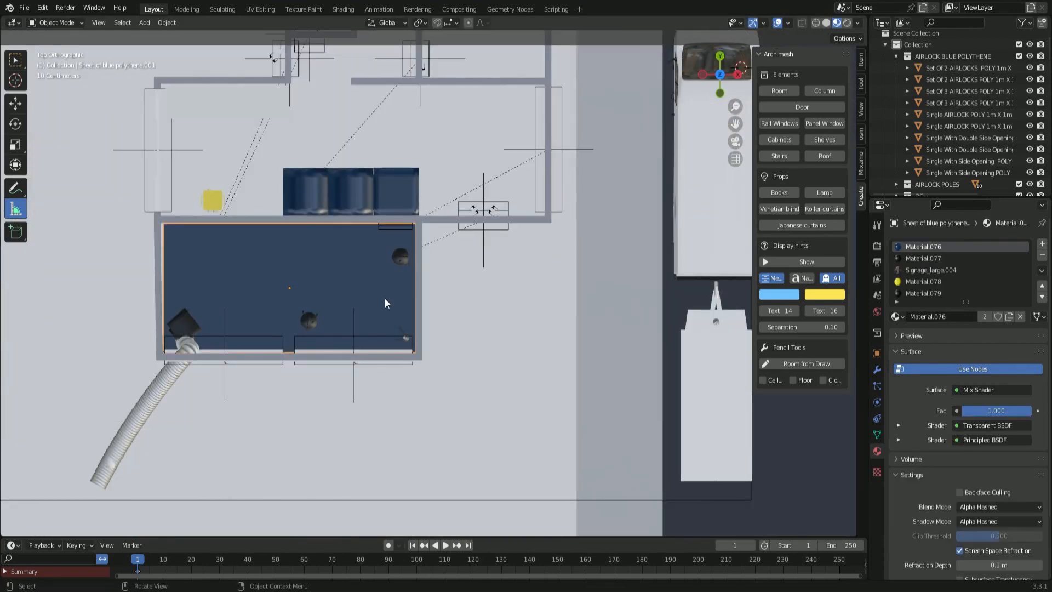
scroll(334, 257, "down", 4)
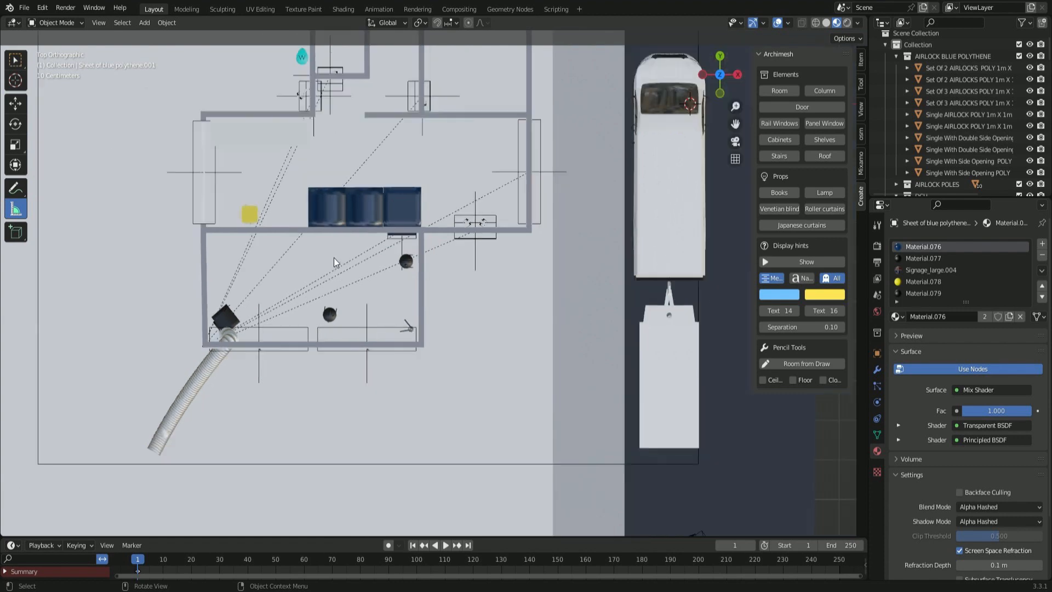
- Move the blue transit route arrows and red waste route arrows together with their curves 28.758 m along X to the house
middle_click_drag(334, 257, 511, 261, "shift")
middle_click_drag(286, 285, 489, 284, "shift")
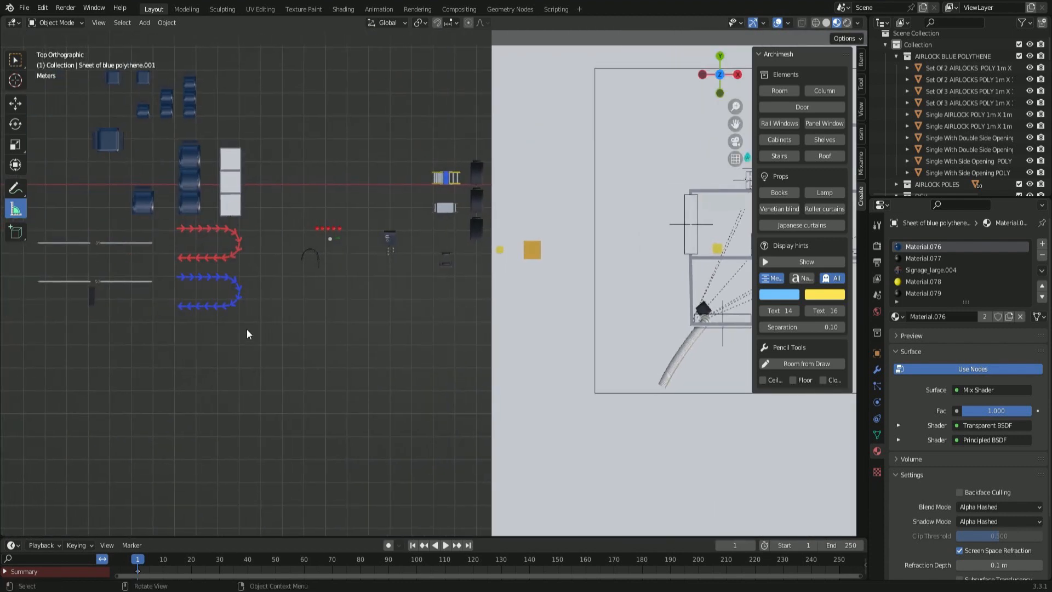
scroll(261, 309, "up", 2)
middle_click_drag(261, 309, 456, 300, "shift")
left_click(327, 265)
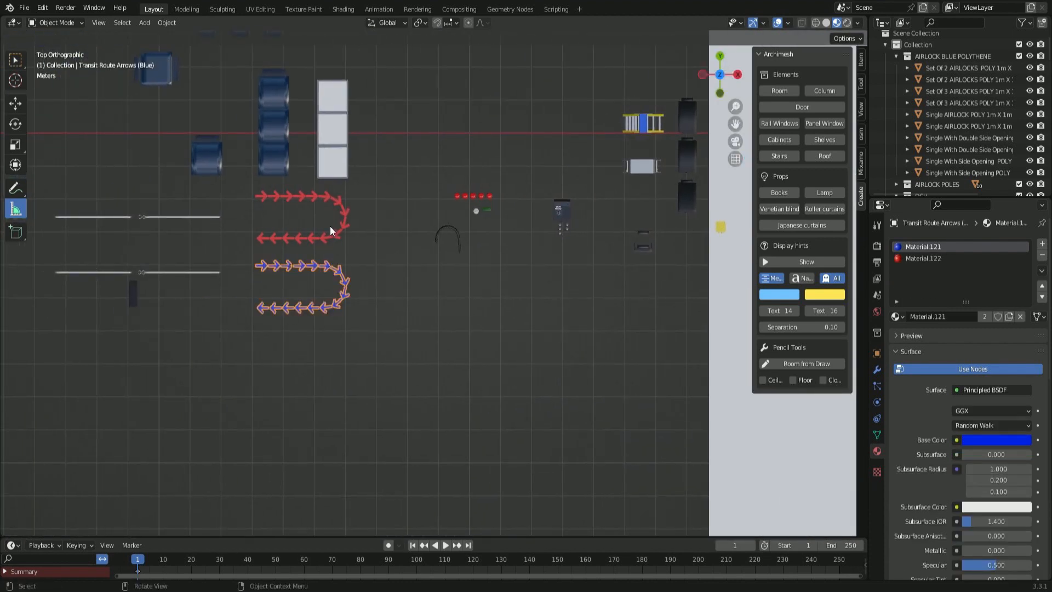
left_click(331, 236)
scroll(433, 285, "down", 3)
middle_click_drag(485, 328, 281, 345, "shift")
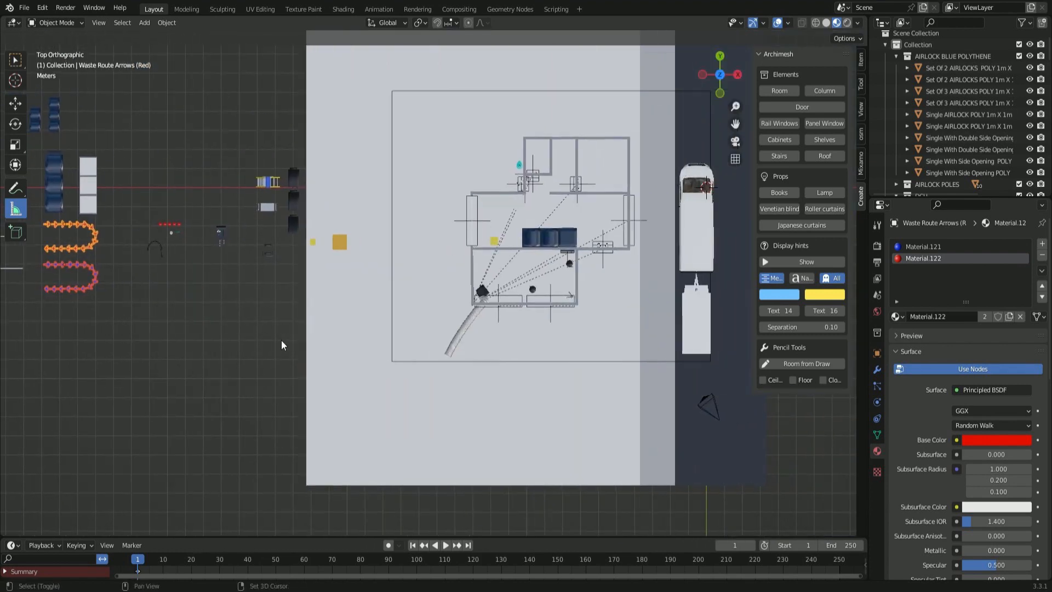
mouse_move(357, 350)
middle_mouse_down("shift")
mouse_move(285, 343)
mouse_move(276, 328)
mouse_move(390, 336)
middle_mouse_up("shift")
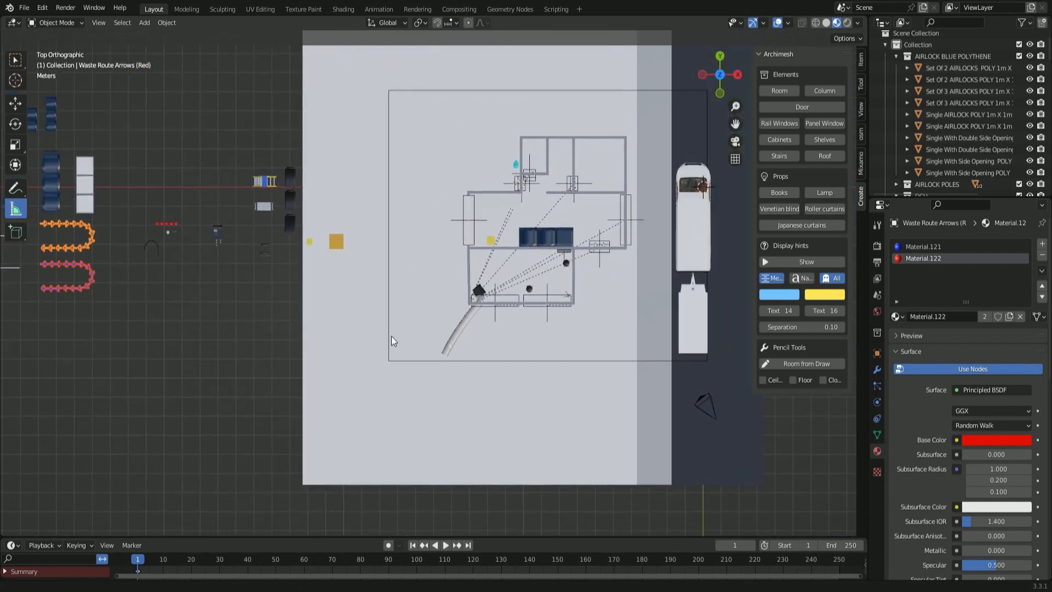
key("g")
key("x")
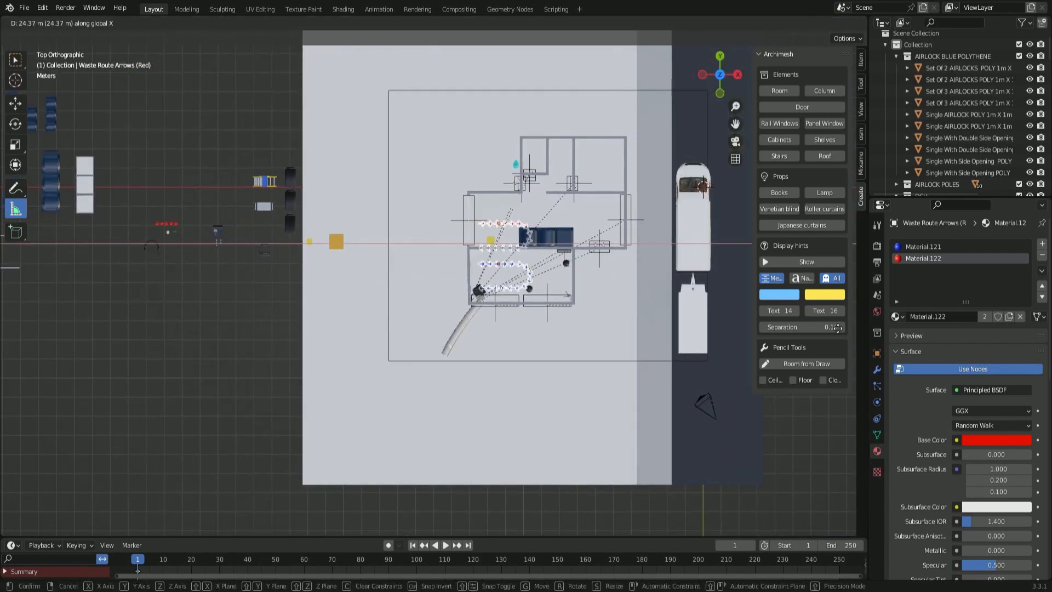
left_click(48, 328)
scroll(351, 366, "up", 3)
middle_click_drag(540, 378, 410, 392, "shift")
scroll(282, 370, "up", 6)
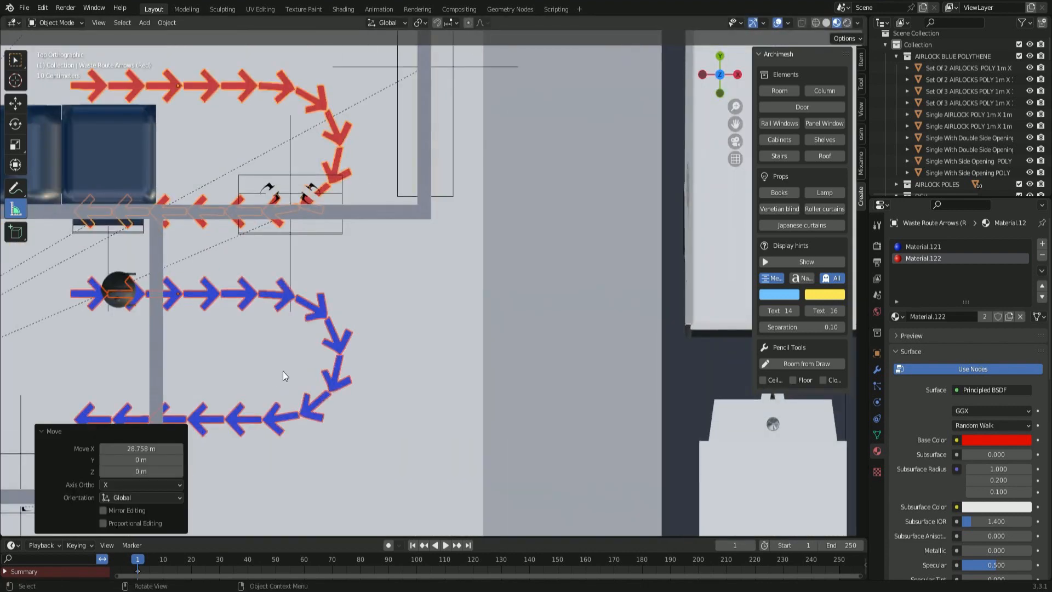
- Raise the transit and waste route arrows along Z so they float above the house
middle_click_drag(283, 370, 466, 420, "shift")
left_click(469, 420)
key("g")
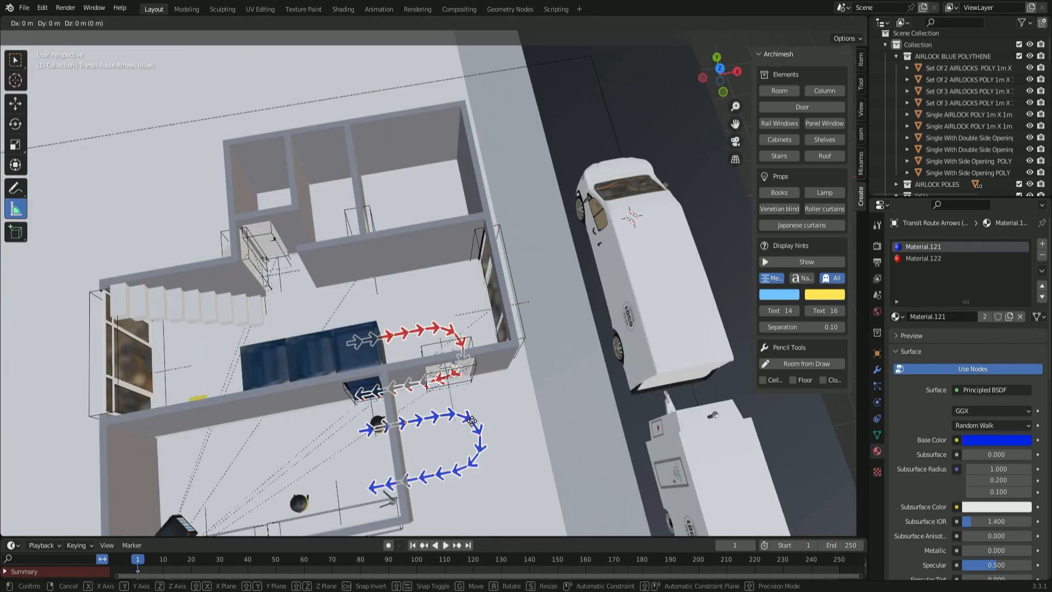
key("z")
left_click(471, 279)
middle_click_drag(471, 279, 525, 299)
scroll(510, 327, "down", 2)
- Hide the red waste route arrows and open the Bezier curve they follow for point editing
left_click(539, 215)
key("h")
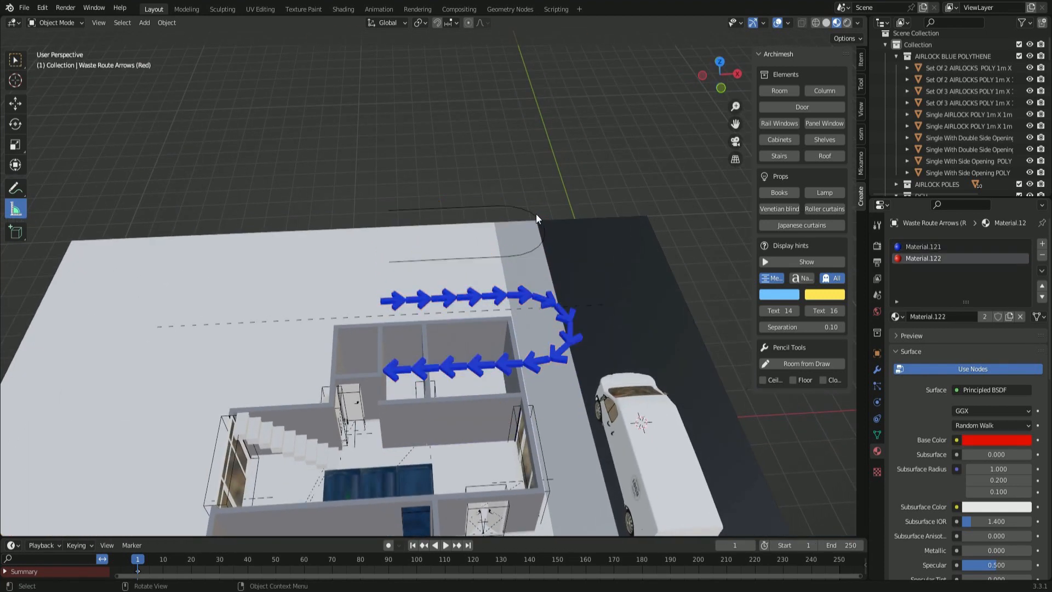
left_click(536, 214)
key("Tab")
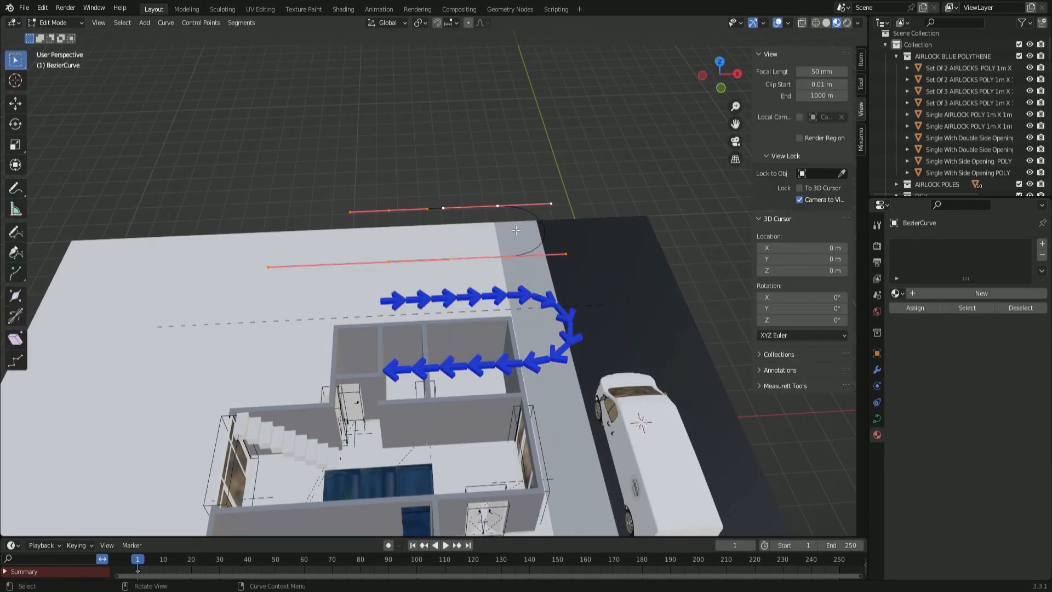
middle_click_drag(536, 214, 413, 114)
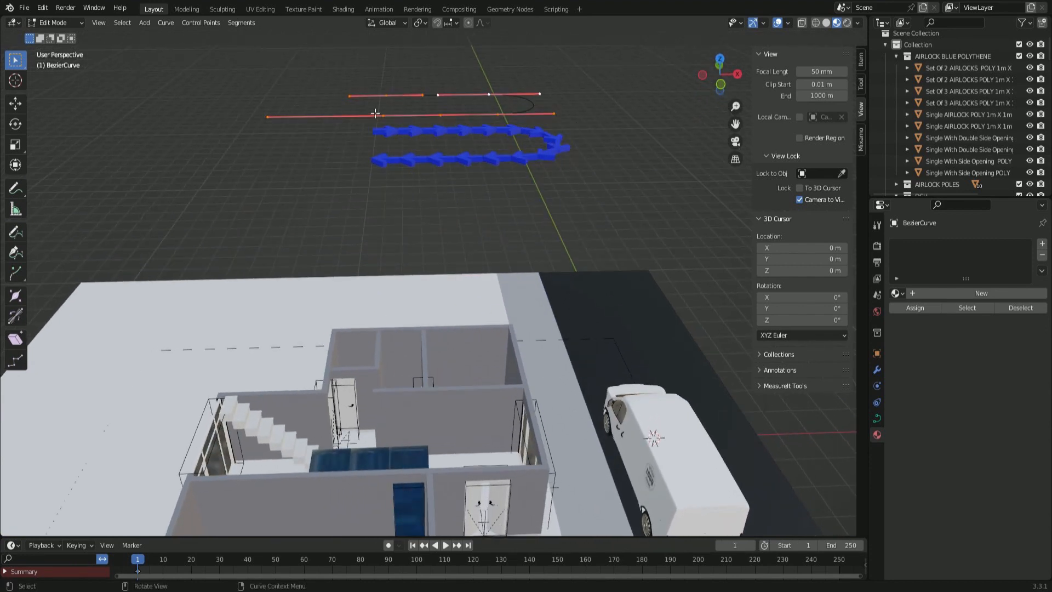
- Select the control point at the near end of the waste route curve and rotate it 178° about Z
left_click_drag(374, 114, 570, 149)
middle_click_drag(247, 108, 378, 197)
key("r")
key("z")
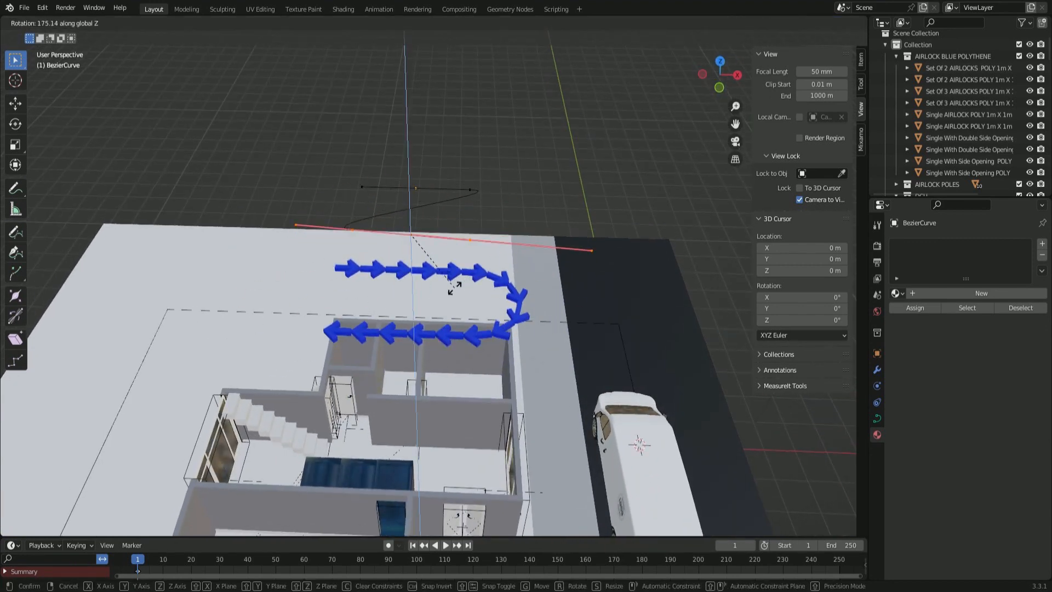
left_click(454, 286)
- Move the rotated end point along X toward the road and about 1.1 m along Y to straighten the curve
key("g")
key("x")
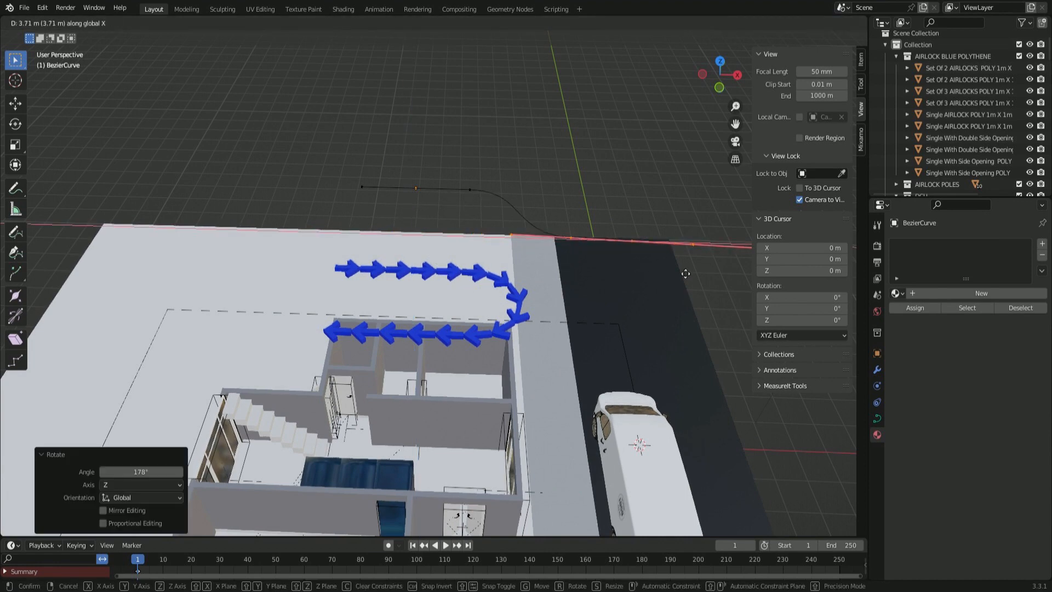
left_click(715, 270)
key("g")
key("y")
left_click(721, 223)
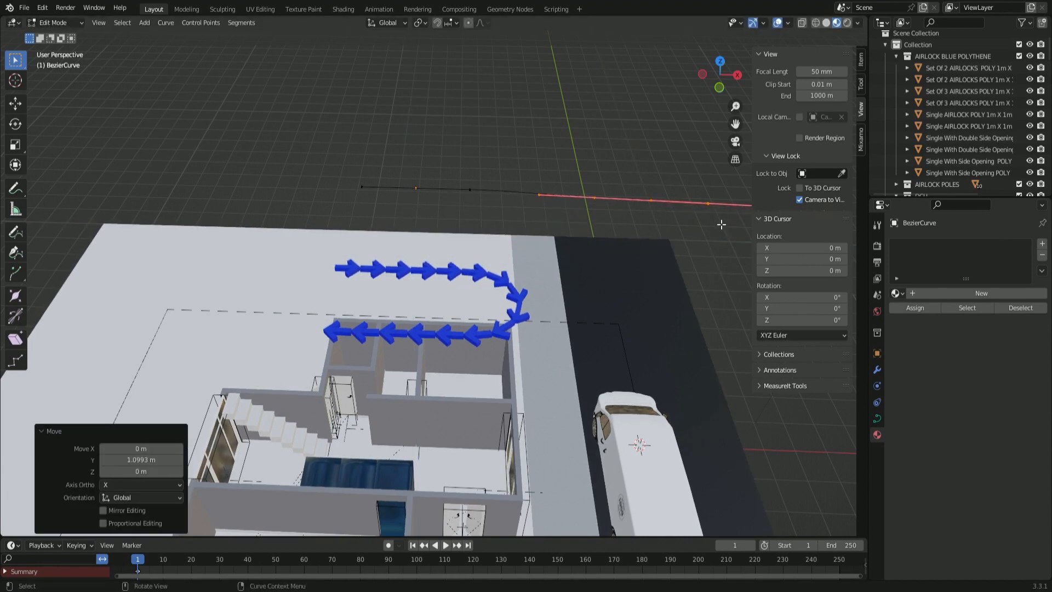
- In top view, move the curve's van-side end point about 0.07 m along Y
key("KP_7")
middle_click_drag(636, 324, 580, 116, "shift")
scroll(580, 116, "up", 3)
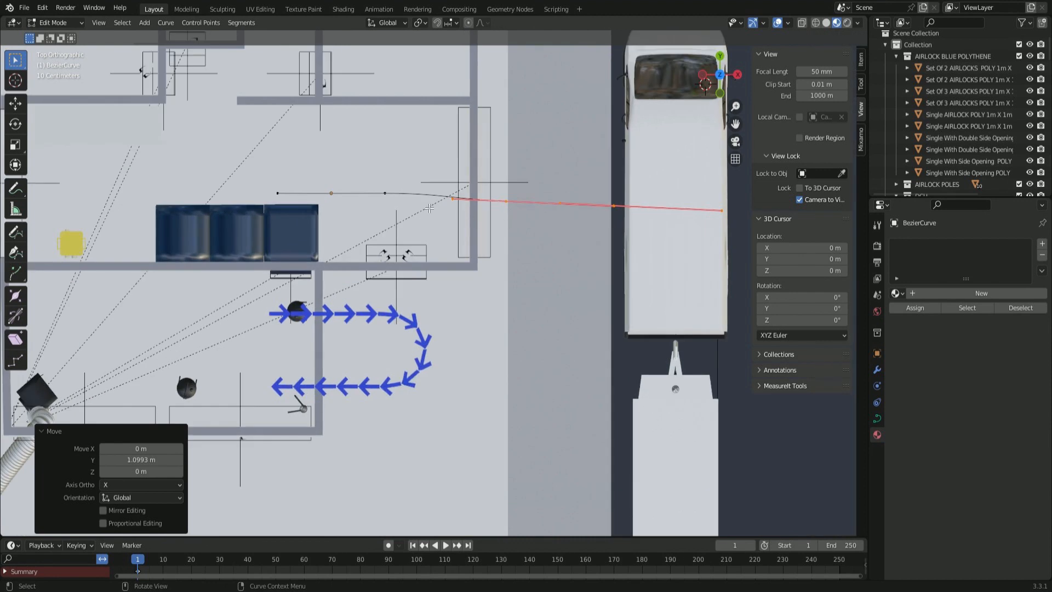
key("a")
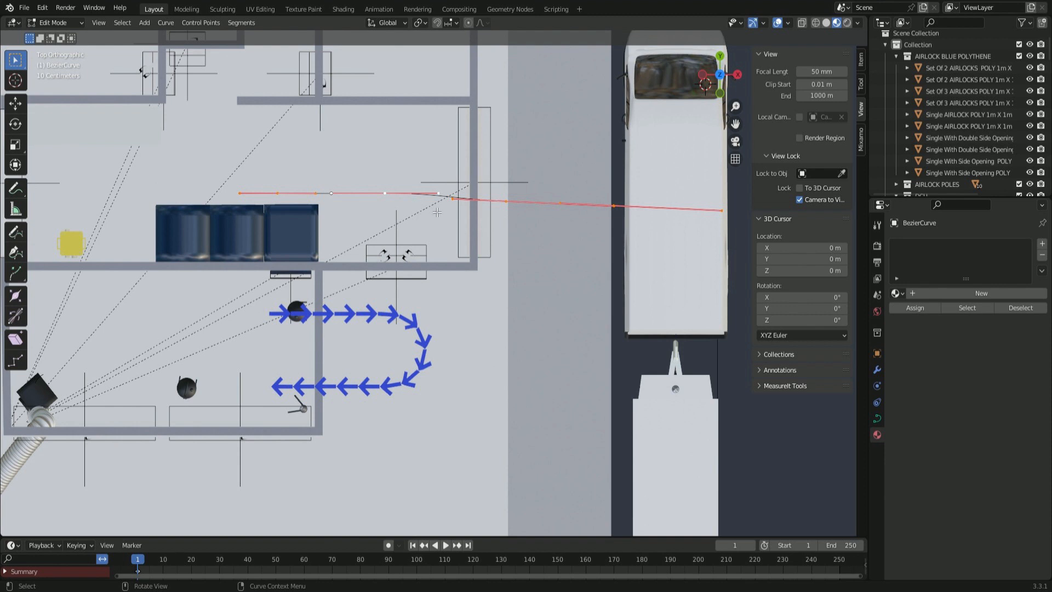
left_click_drag(638, 232, 445, 180)
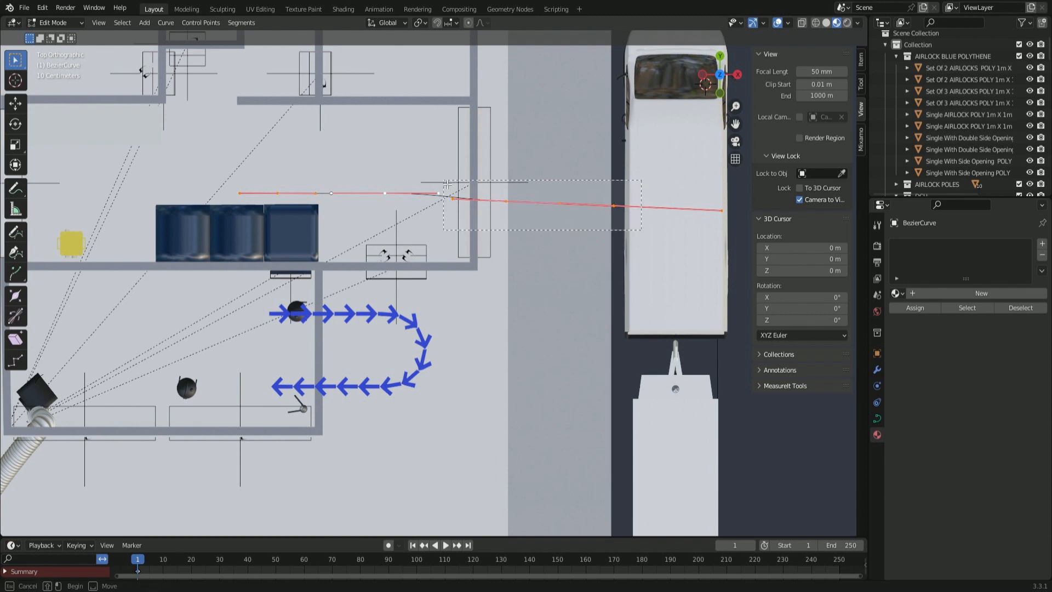
key("g")
key("y")
left_click(480, 201)
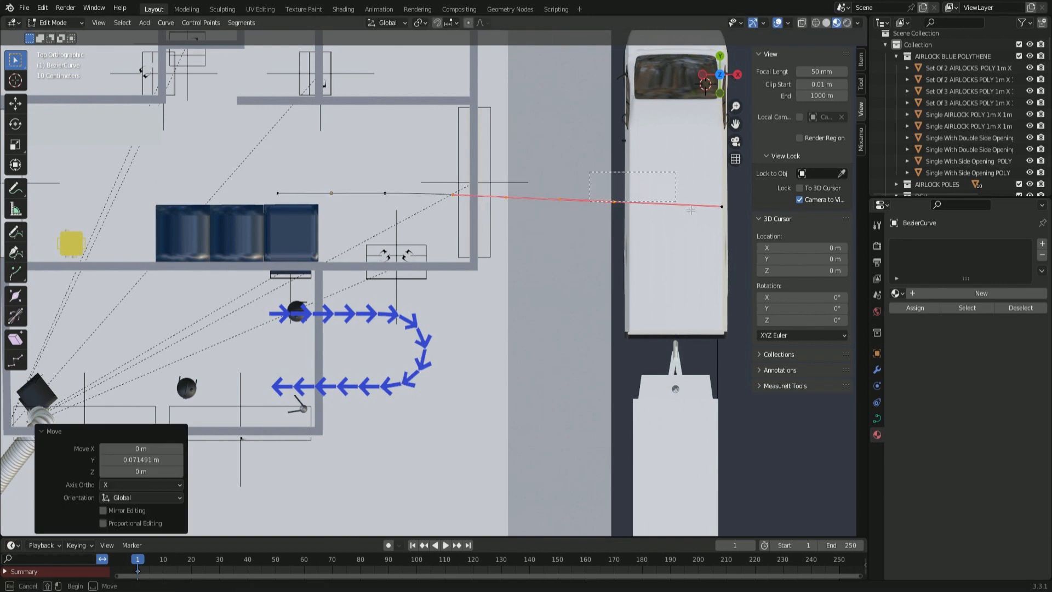
- Rotate the waste route curve's van-side end point -87.4° about Z and move it about 1.96 m along negative Y
key("r")
key("z")
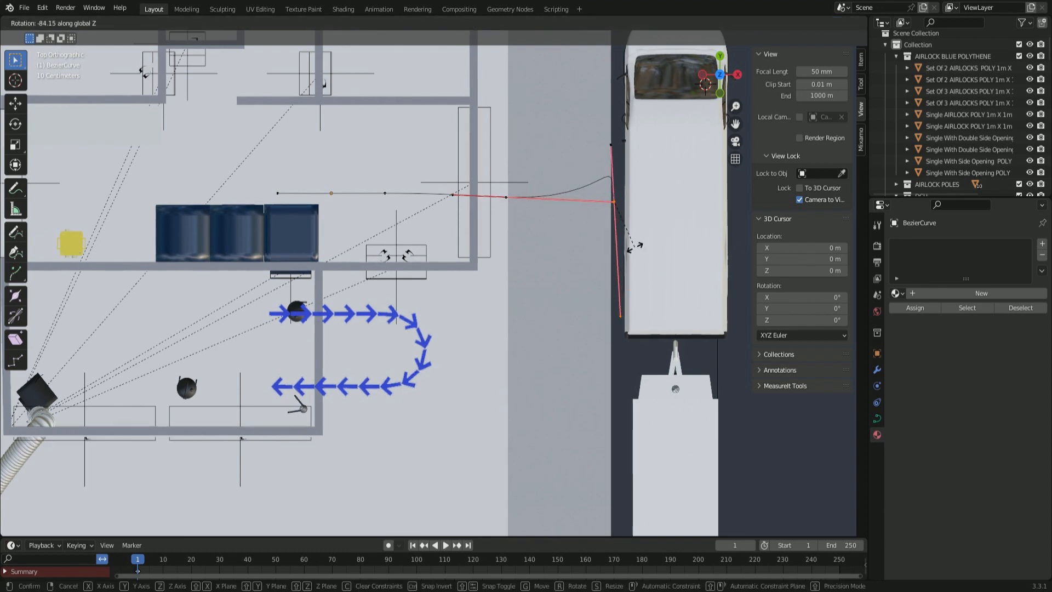
left_click(634, 248)
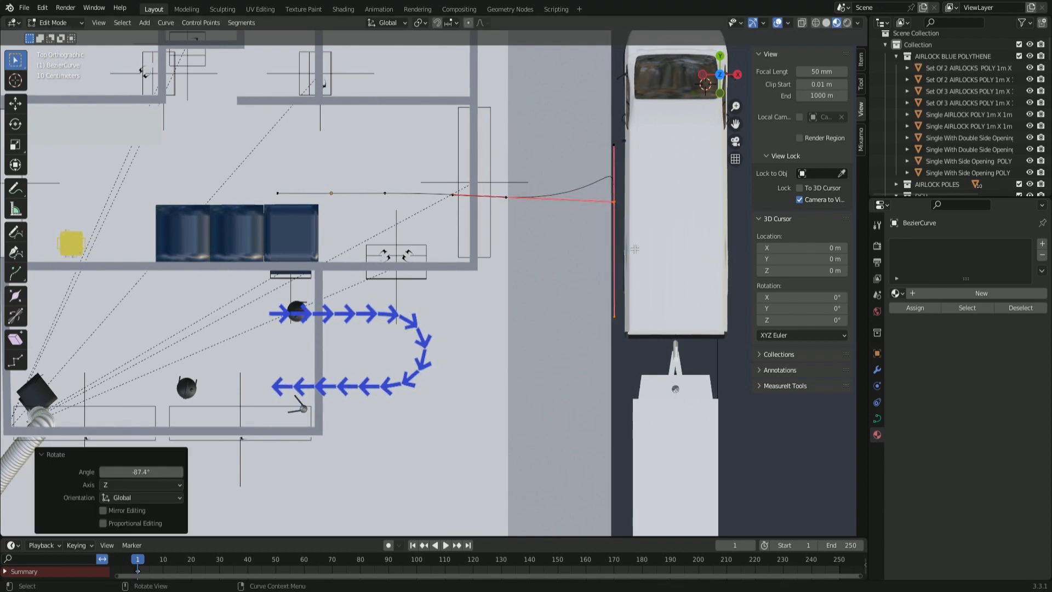
key("g")
key("y")
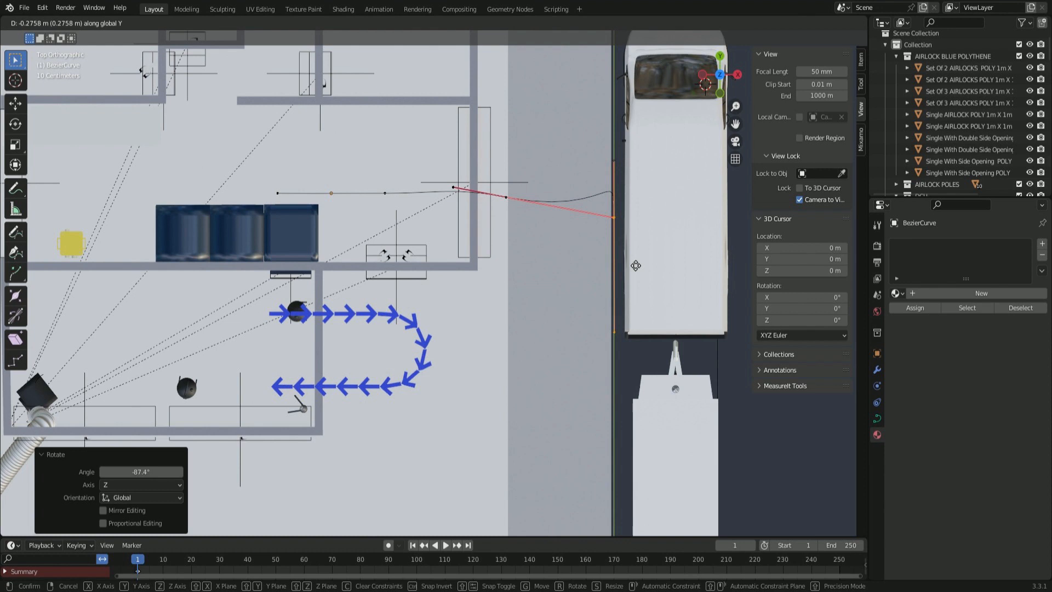
left_click(635, 266)
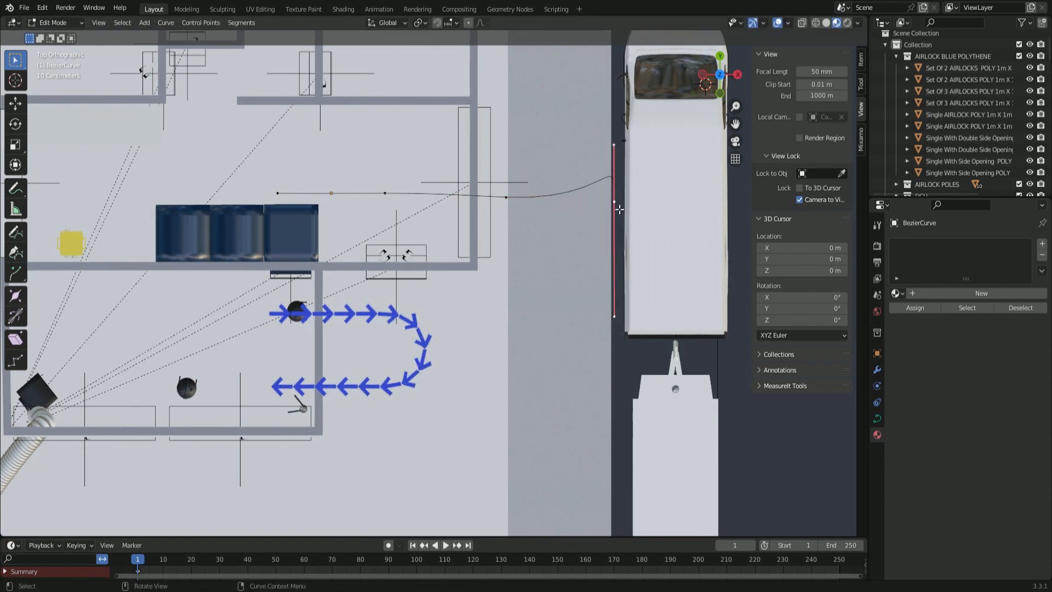
key("g")
key("y")
left_click(592, 320)
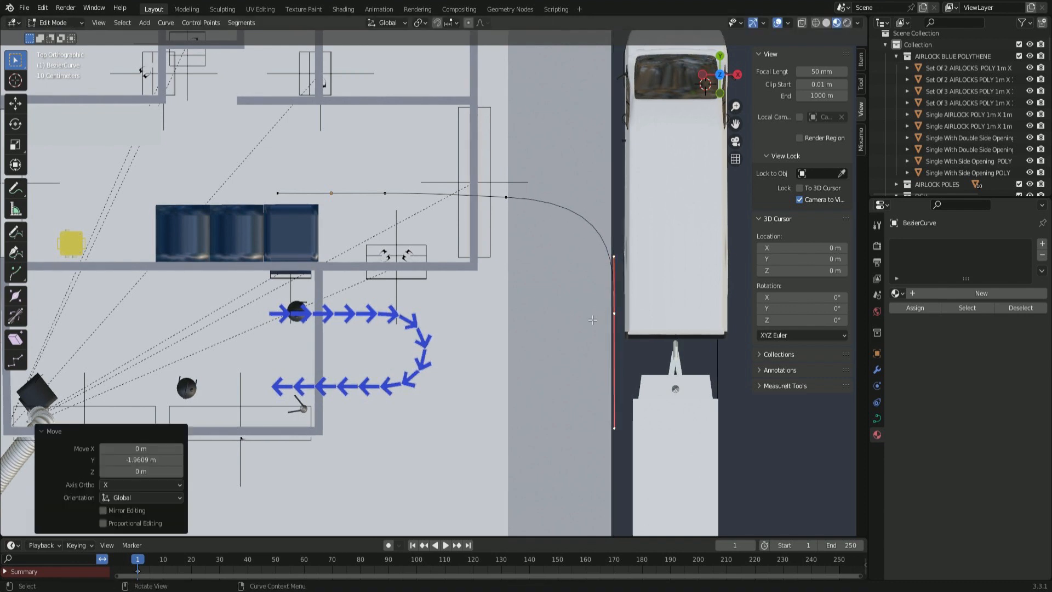
- Extrude a new control point from the curve's end about 2.75 m along X and move it about 1.73 m farther along X
left_click(617, 435)
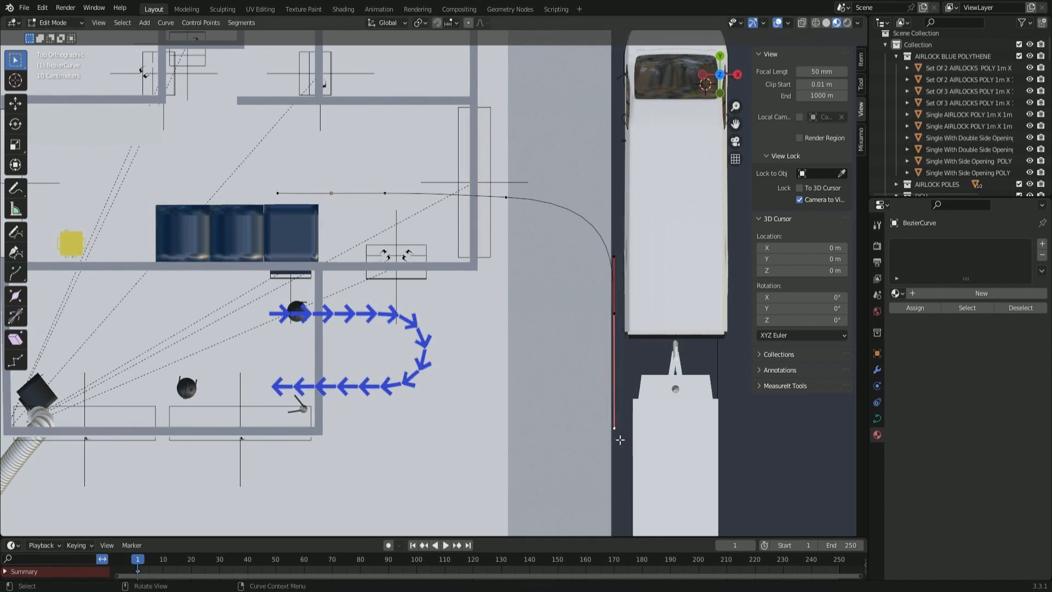
key("g")
key("x")
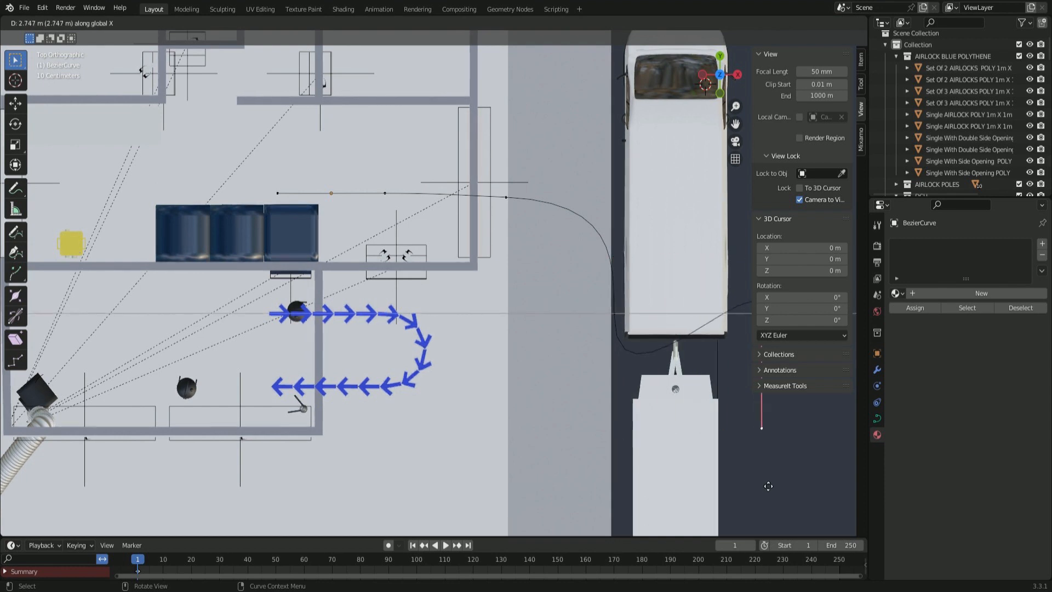
middle_click_drag(794, 414, 566, 431, "shift")
key("g")
key("x")
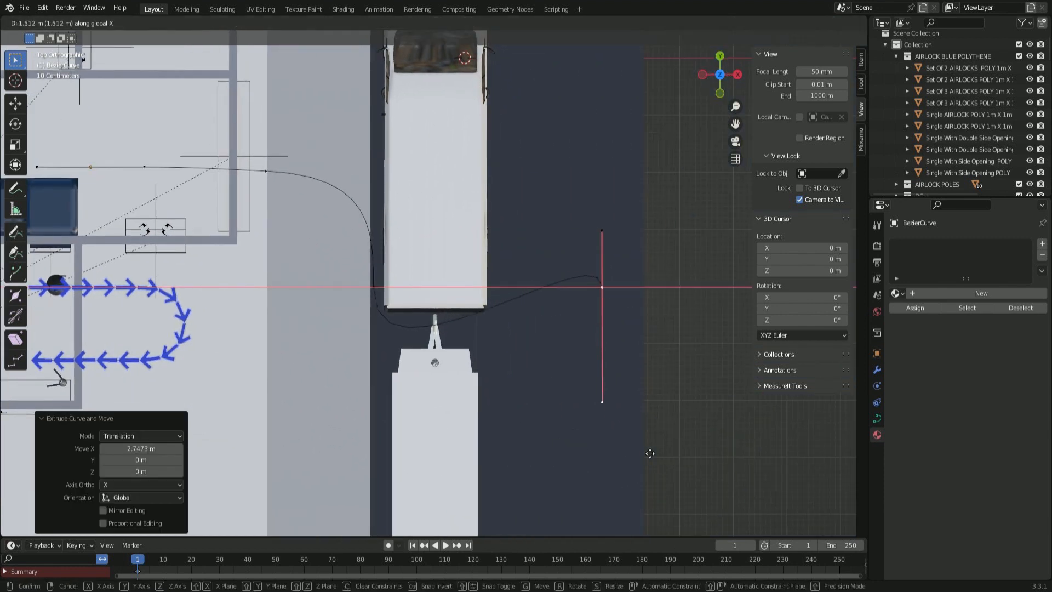
left_click(650, 454)
- Rotate the new end point 91.6° about Z, move it about 1.61 m along negative Y, and finish editing the curve
key("r")
key("z")
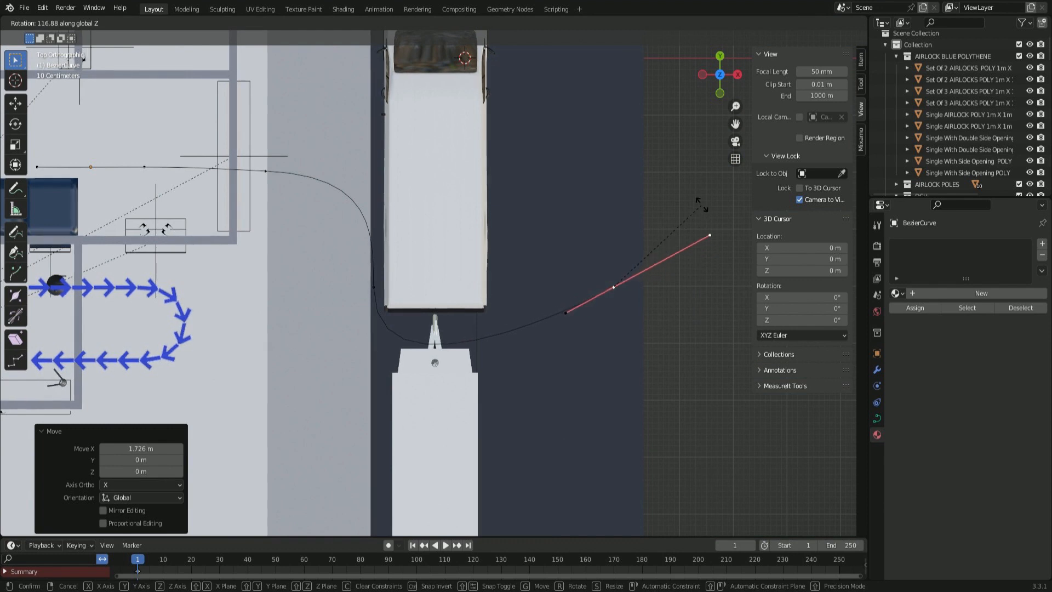
left_click(718, 260)
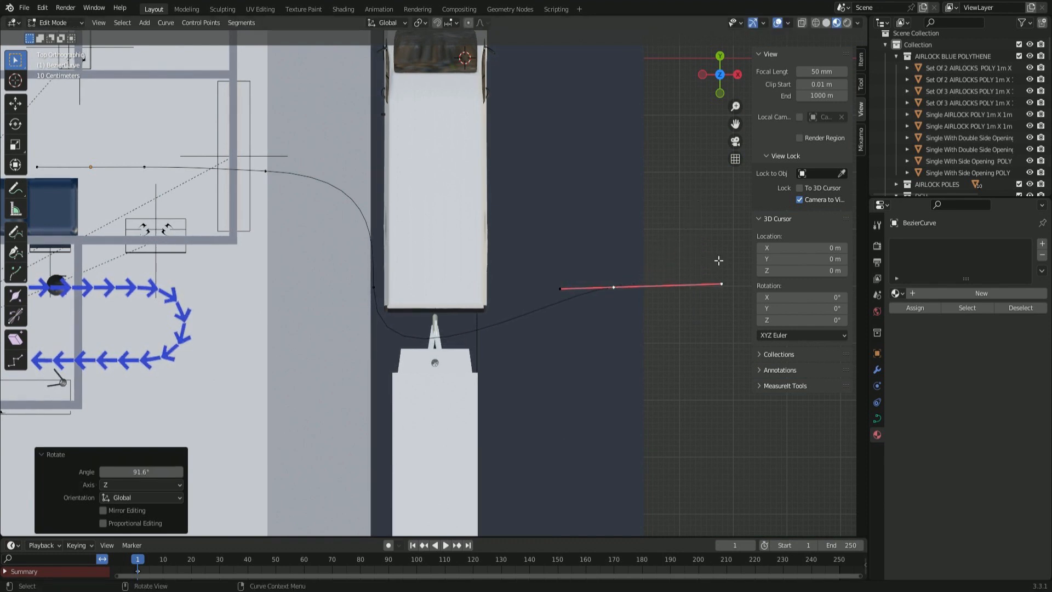
key("g")
key("y")
left_click(625, 364)
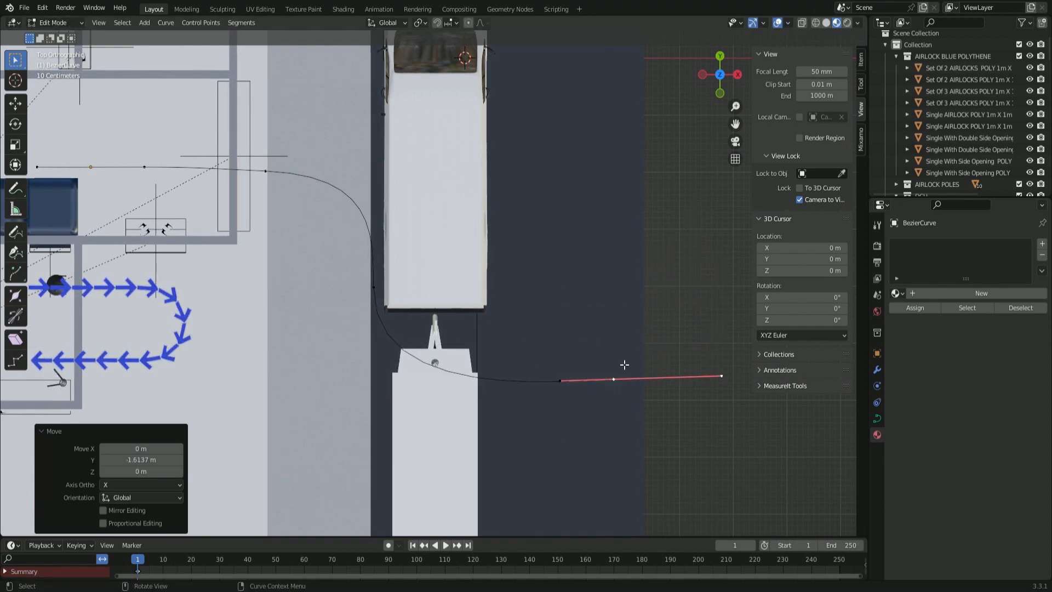
key("Tab")
scroll(471, 309, "down", 1)
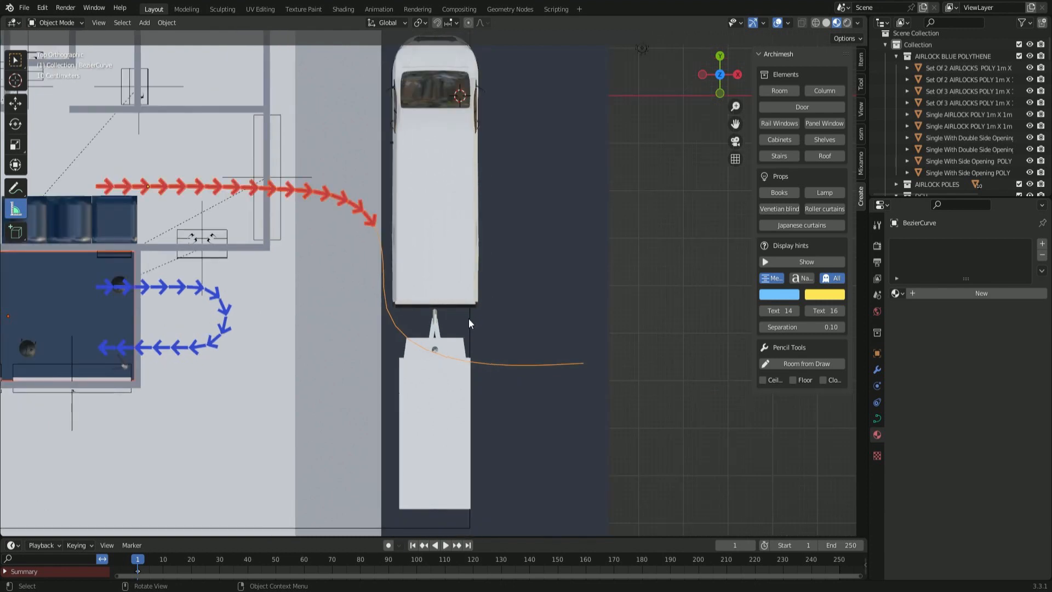
- Hide the blue polythene sheet covering the room with the blue transit arrows
middle_click_drag(369, 222, 521, 236, "shift")
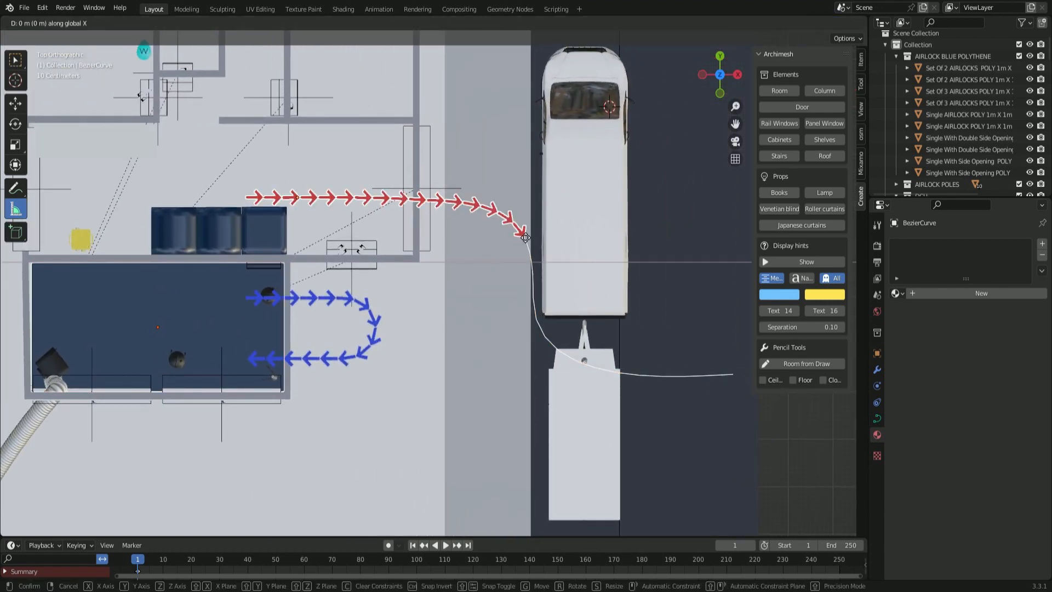
left_click(205, 329)
key("h")
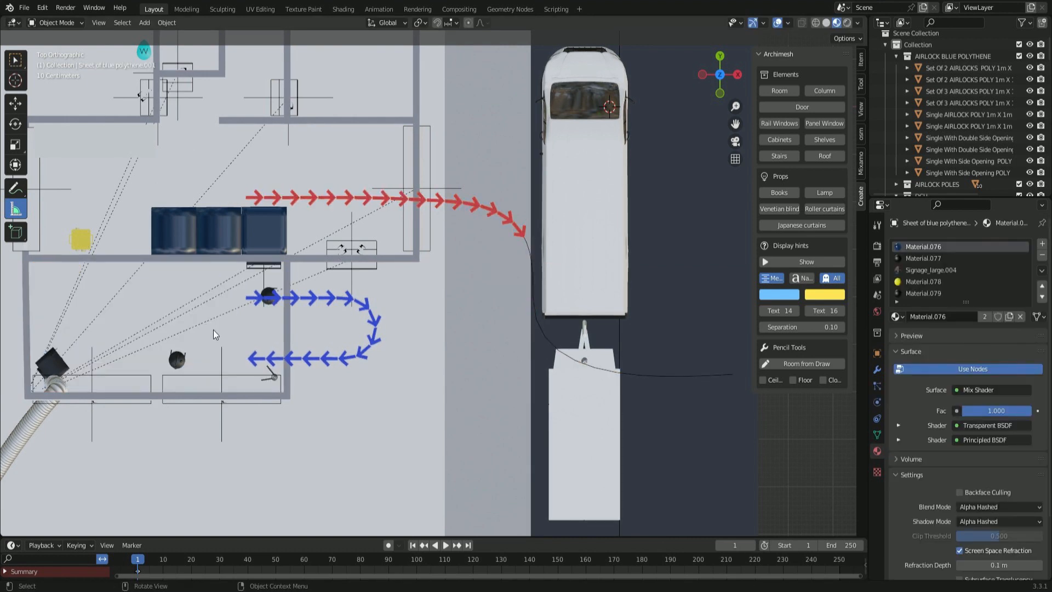
- Move the red waste route arrows and their curve along negative X so the arrowheads end inside the house's outer wall
left_click(525, 237)
key("g")
key("x")
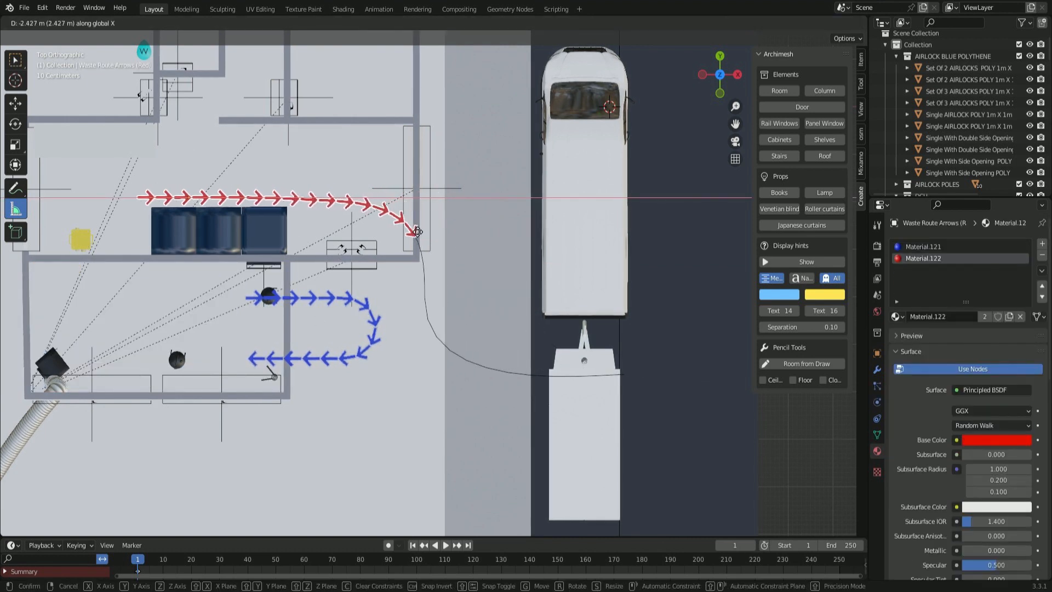
left_click(410, 225)
- Open the waste route curve for point editing and move the control point before the bend about 0.98 m along negative X
left_click(407, 249)
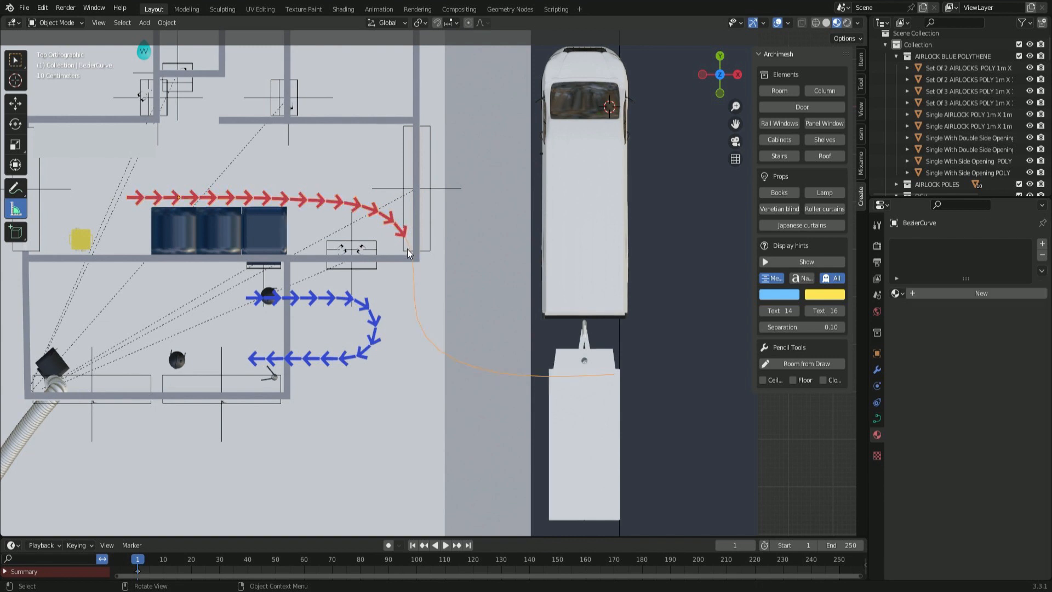
key("Tab")
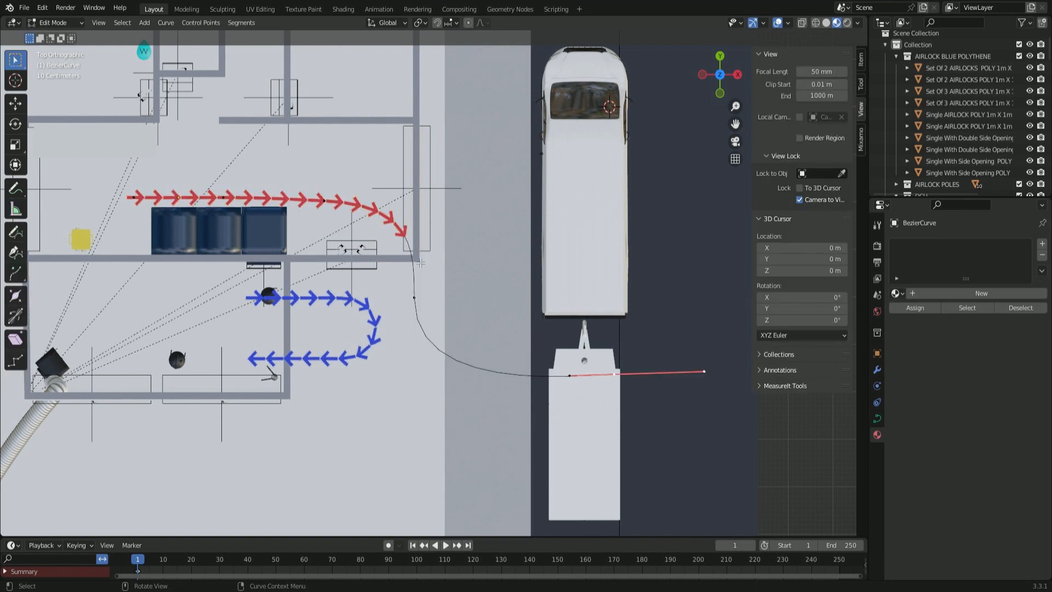
left_click(335, 211)
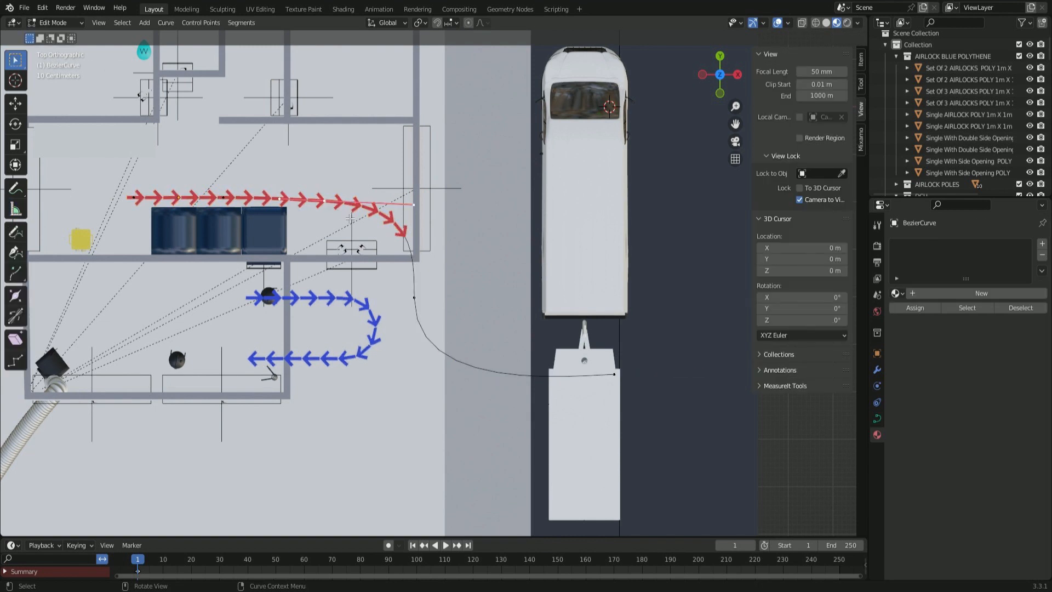
key("g")
key("x")
left_click(404, 285)
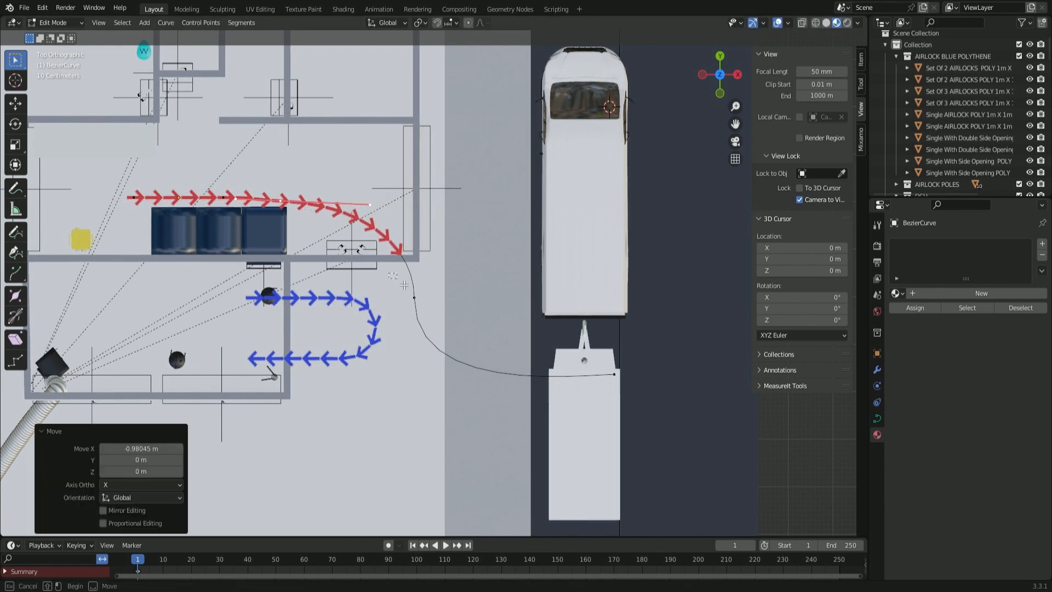
- Move the bend's lower control point about 1.15 m along negative X and the point before the bend about 0.07 m along Y
key("g")
key("x")
left_click(390, 308)
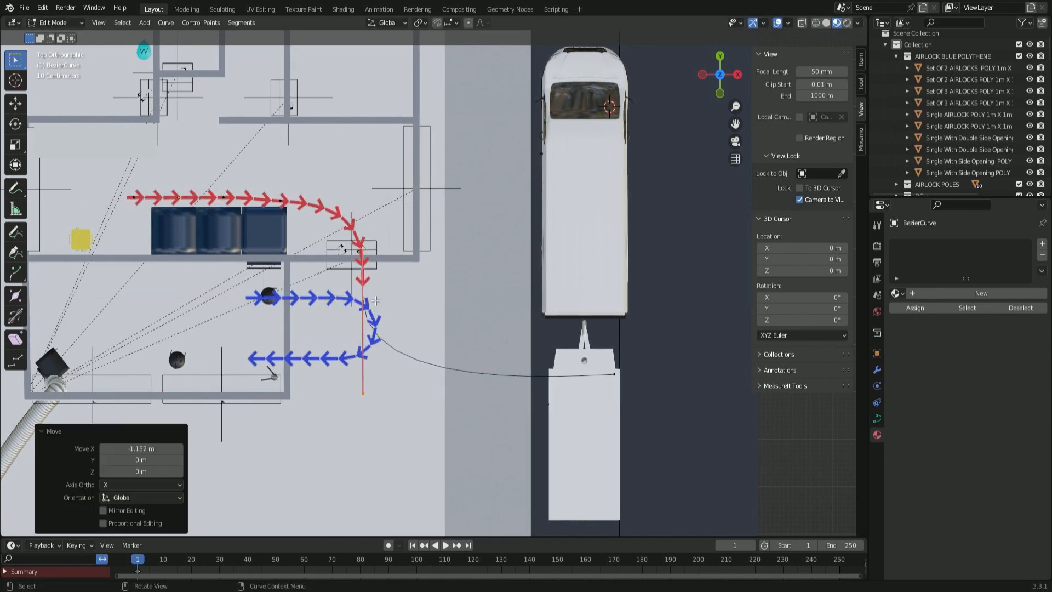
left_click(286, 202)
key("g")
key("y")
left_click(324, 250)
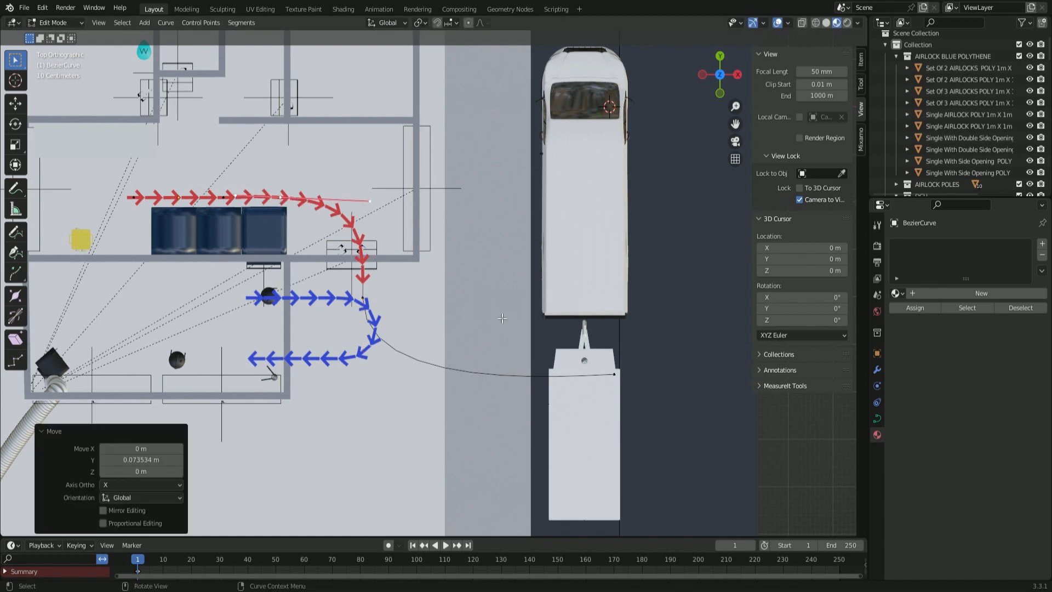
- Move the waste route curve's end point about 1.57 m along Y to the rear of the van and finish editing the curve
left_click(617, 387)
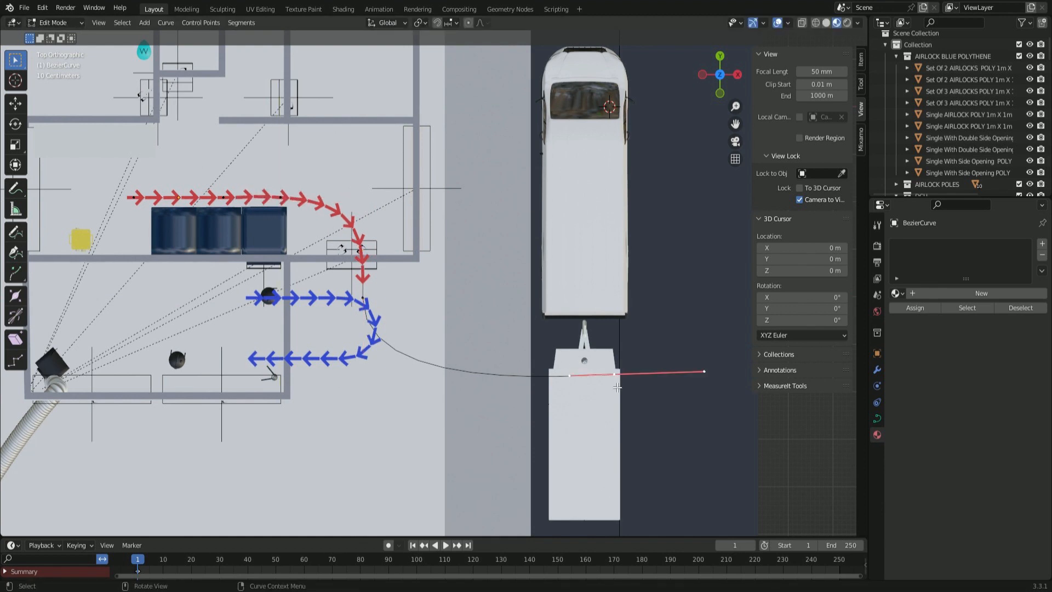
key("g")
key("y")
left_click(608, 251)
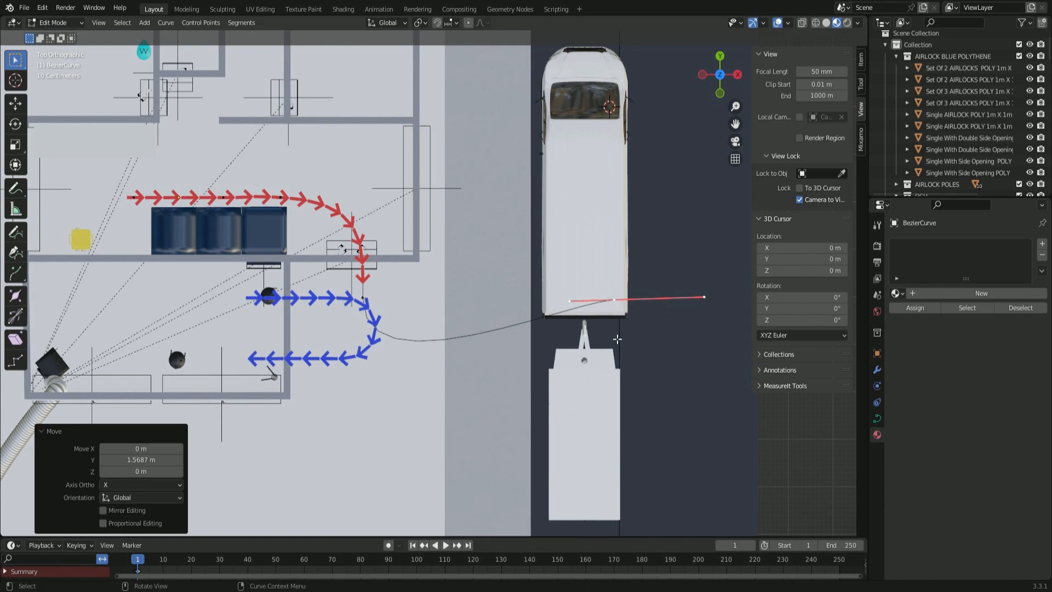
key("Tab")
- Set the Array count of the red waste route arrows to 28 so they extend to the van's rear
left_click(349, 256)
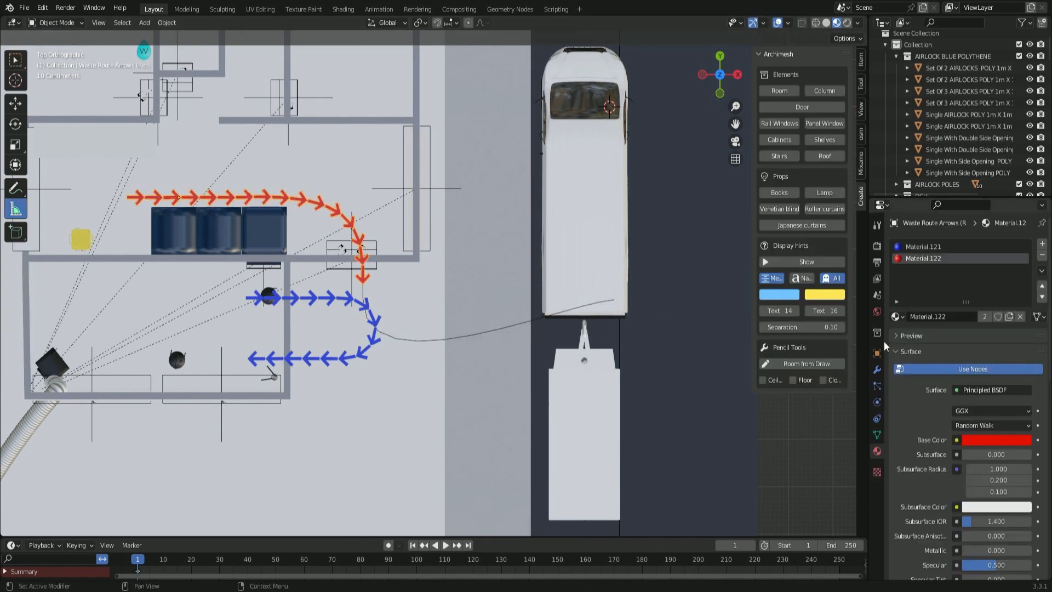
left_click(877, 369)
left_click_drag(981, 294, 1030, 295)
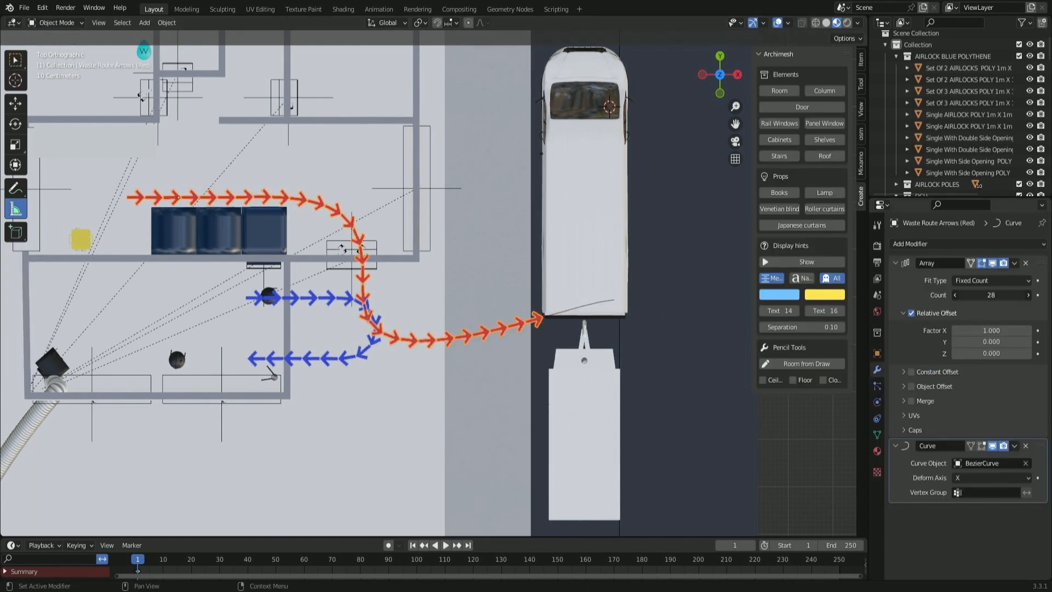
- Hide the red waste and blue transit route arrows and open the transit route's Bezier curve for point editing
left_click(331, 305)
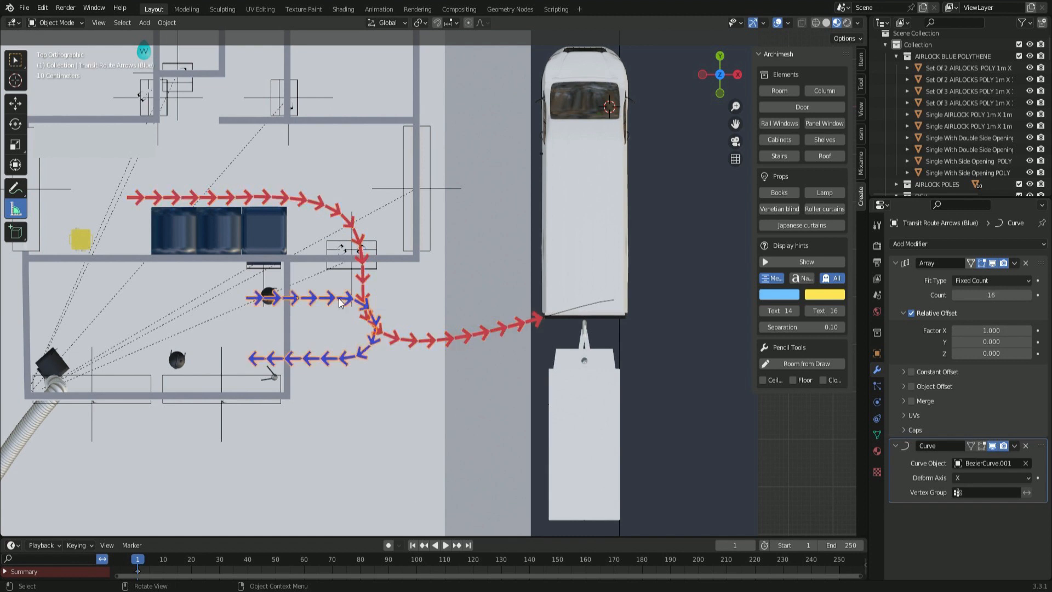
left_click(365, 282)
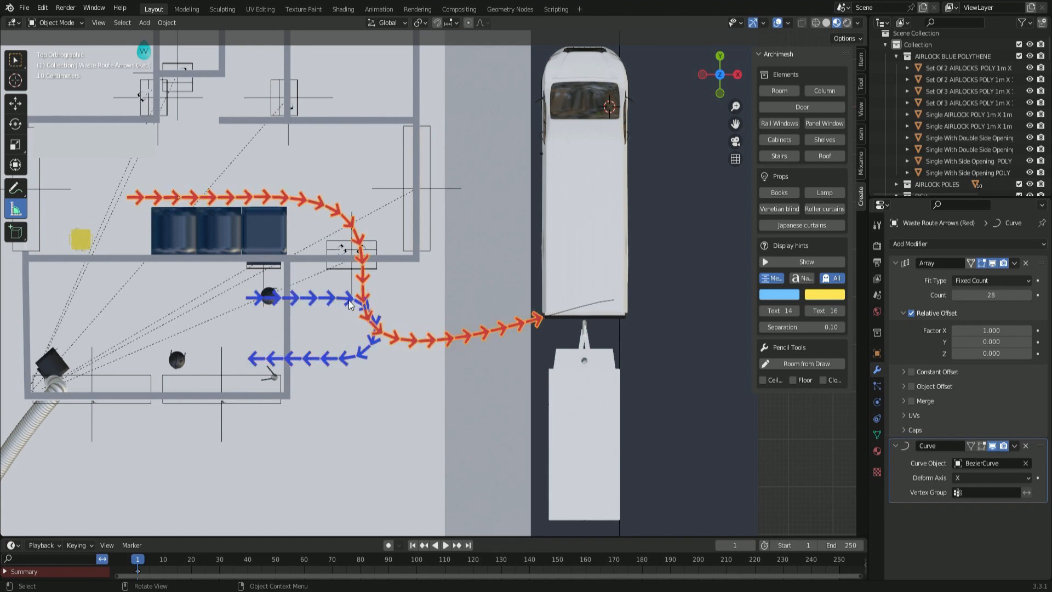
key("h")
left_click(348, 303)
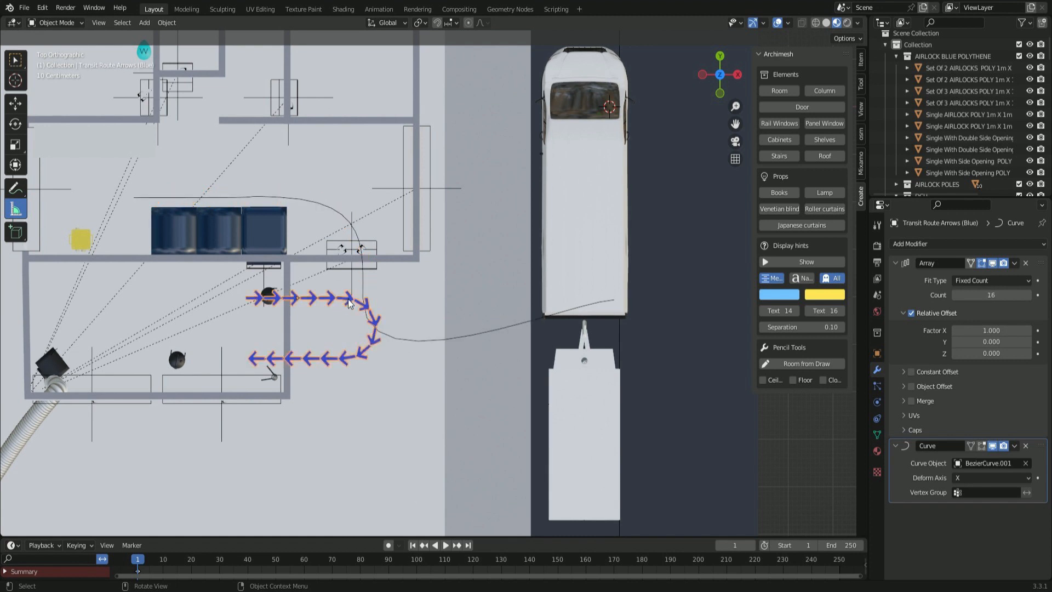
key("h")
left_click(347, 299)
key("Tab")
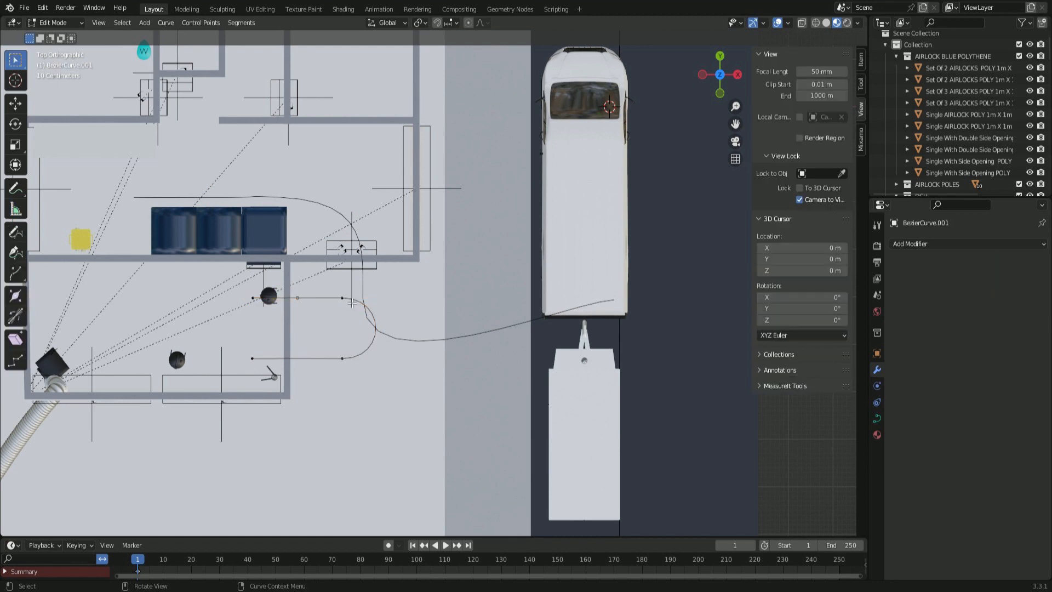
- Move the transit curve's upper two control points about 2.48 m along Y and about 2 m along negative X
key("g")
key("y")
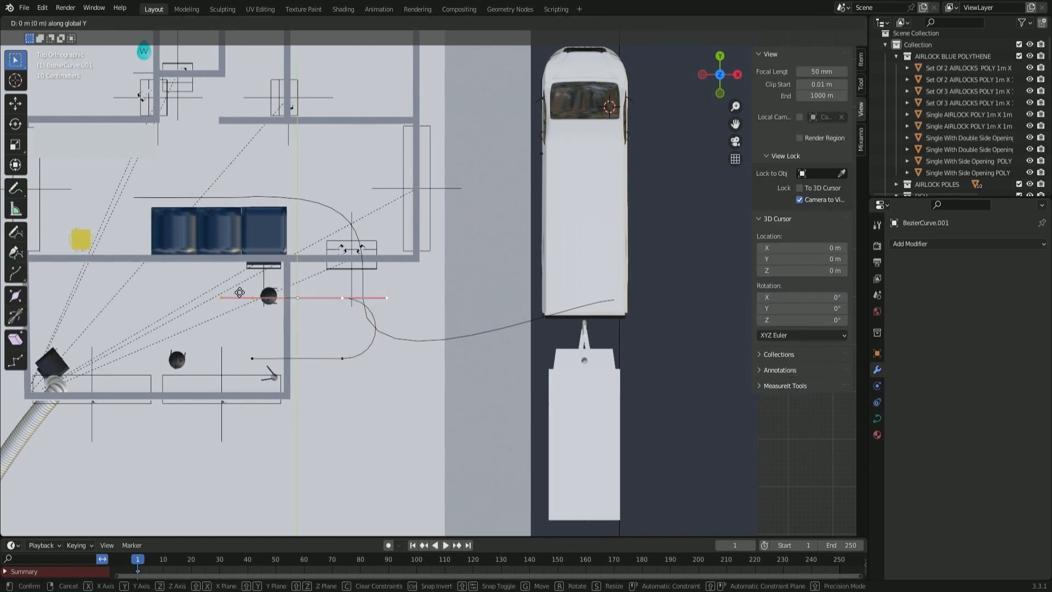
left_click(221, 174)
key("g")
key("x")
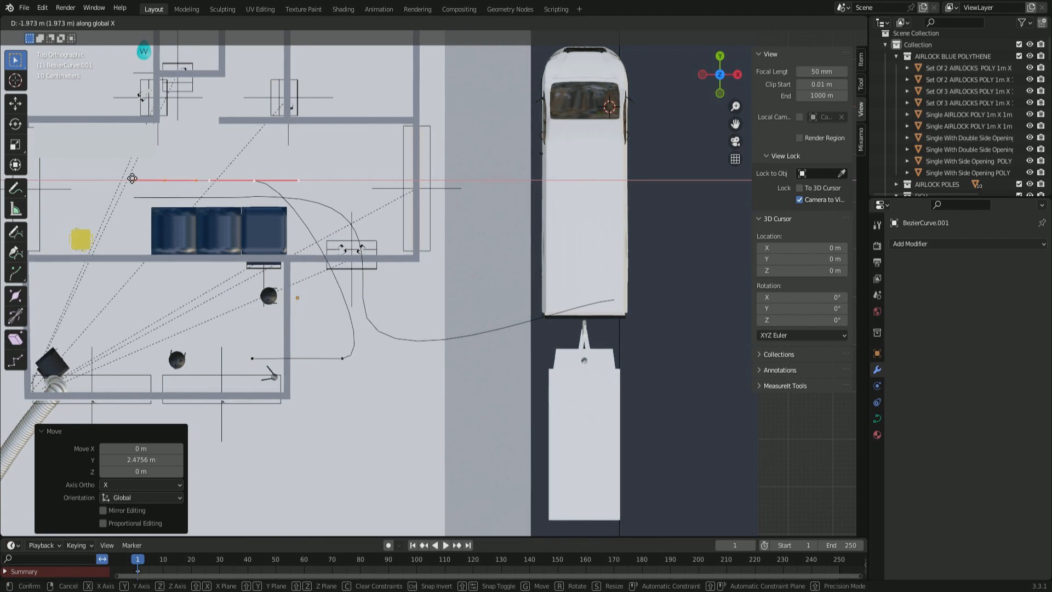
left_click(123, 178)
- Select the transit curve's lower two control points and move them about 2.39 m along Y and 0.2 m along X
left_click_drag(362, 383, 211, 340)
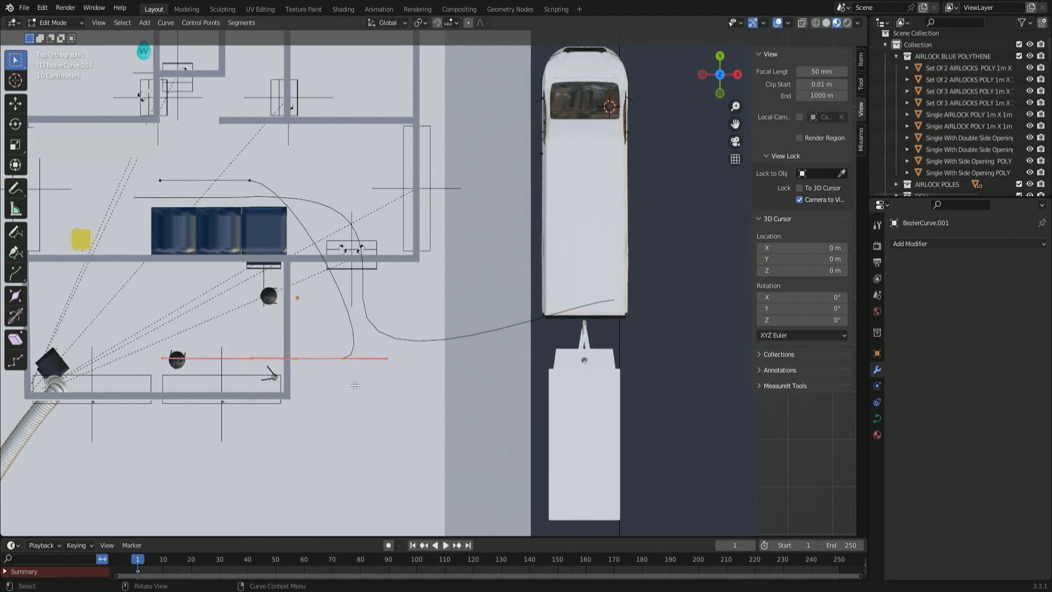
key("g")
key("y")
left_click(386, 272)
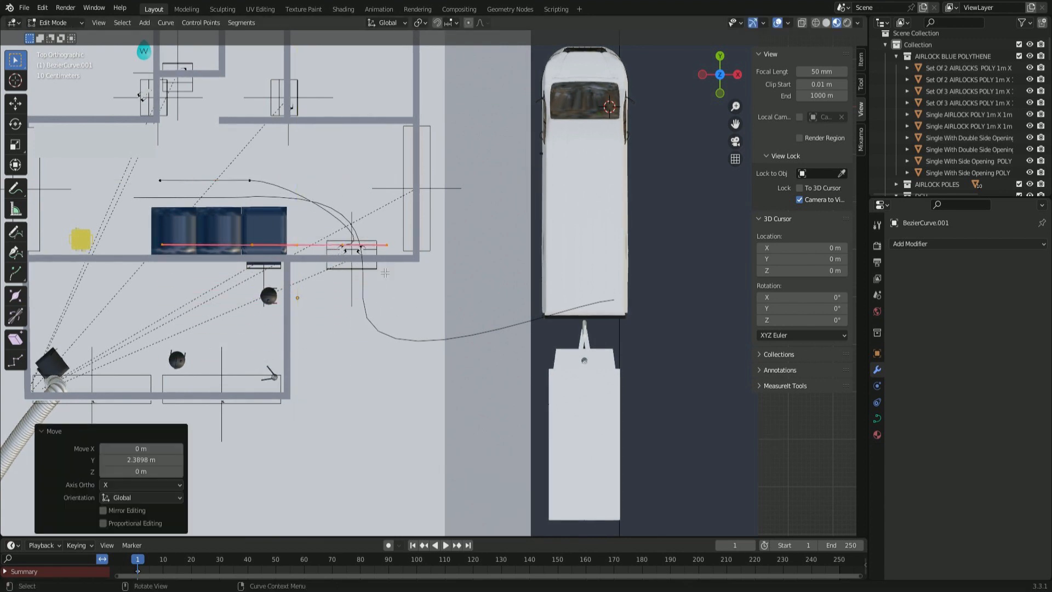
key("g")
key("x")
left_click(395, 277)
- Rotate the transit curve's selected lower control points 89° about Z and move them about 1.41 m along X
key("r")
key("z")
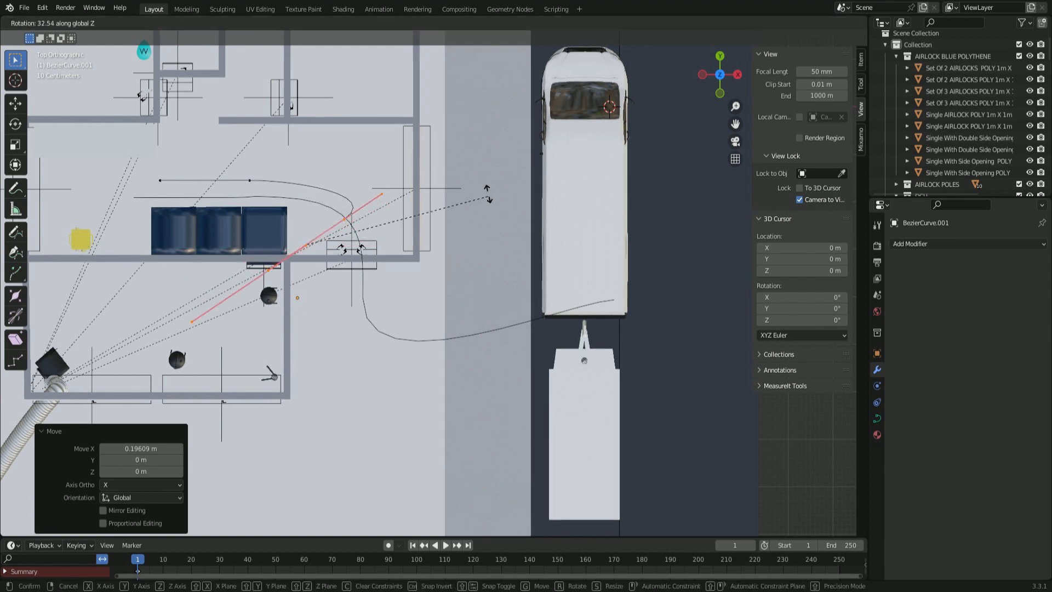
left_click(361, 77)
key("g")
key("x")
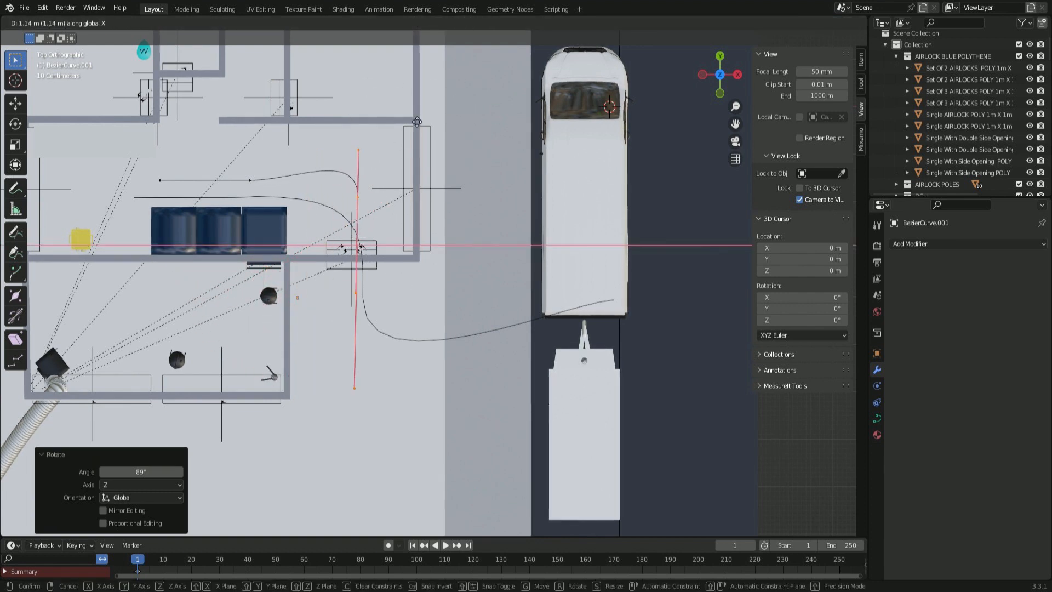
left_click(428, 133)
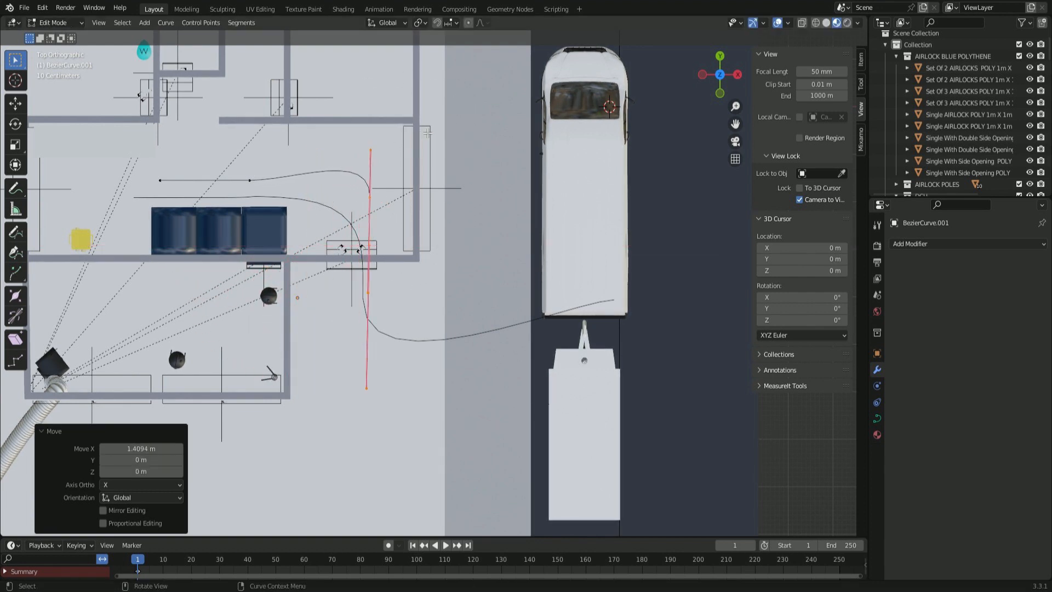
- Shift the selected lower control points about 0.64 m along negative X and about 0.55 m along negative Y
key("g")
key("x")
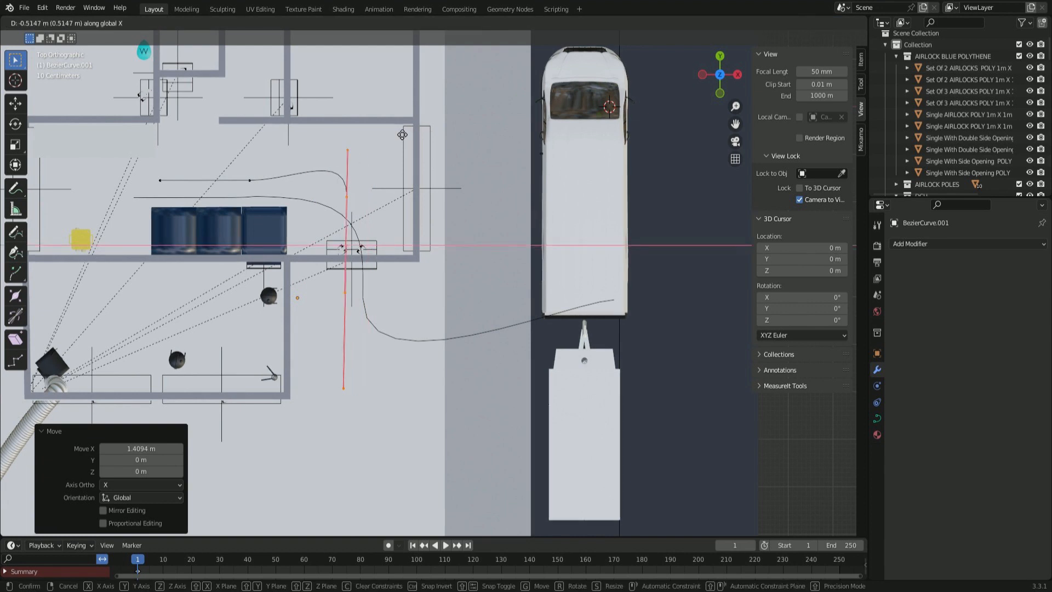
left_click(399, 137)
key("g")
key("y")
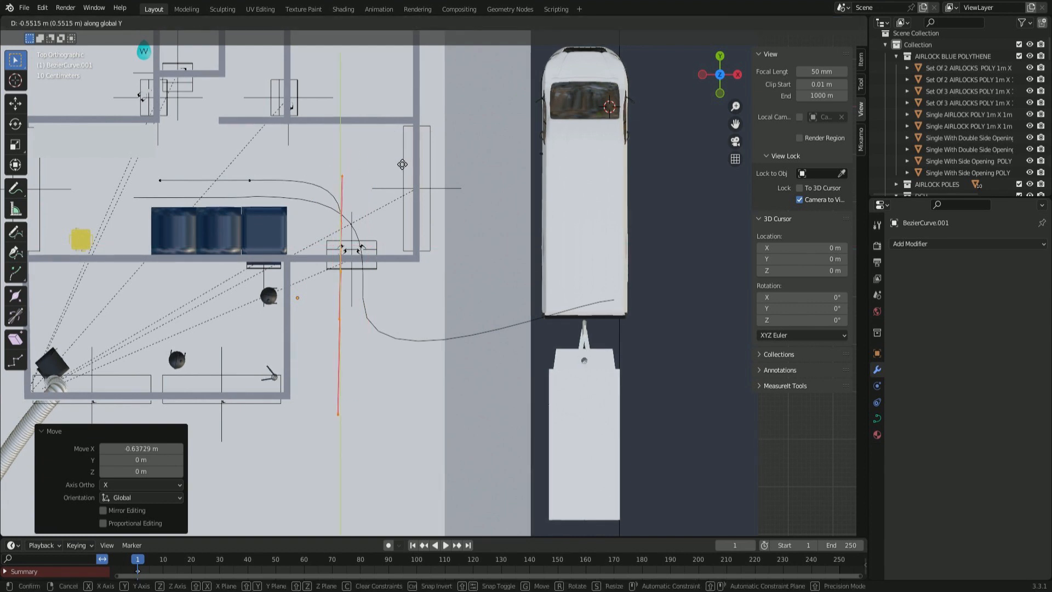
left_click(401, 165)
- Extrude the transit curve's end 4.74 m along X and 1.42 m along negative Y, and move the new point 2.73 m along negative Y
left_click(345, 417)
key("e")
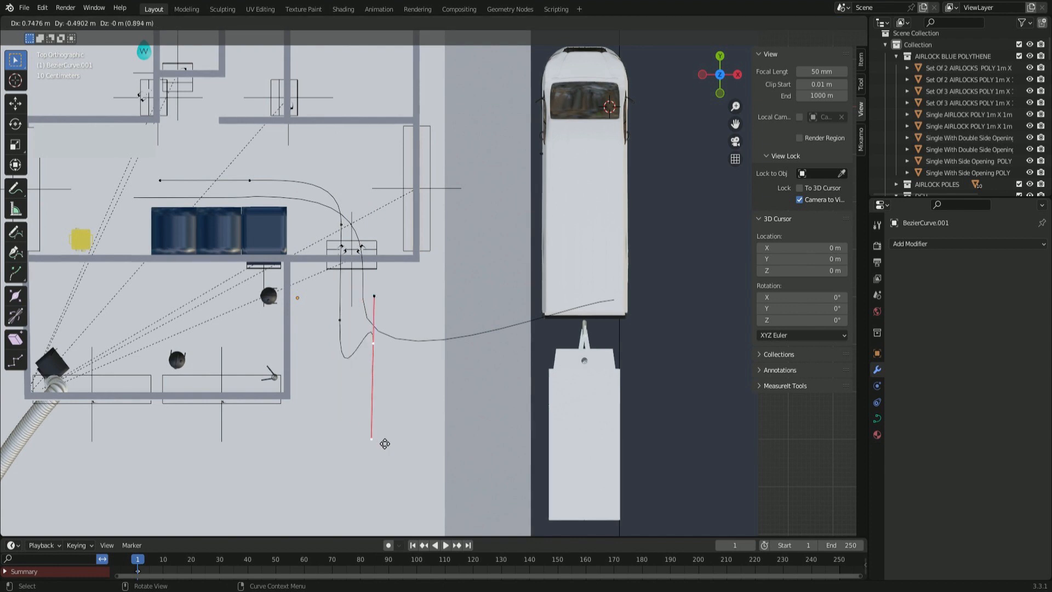
left_click(558, 483)
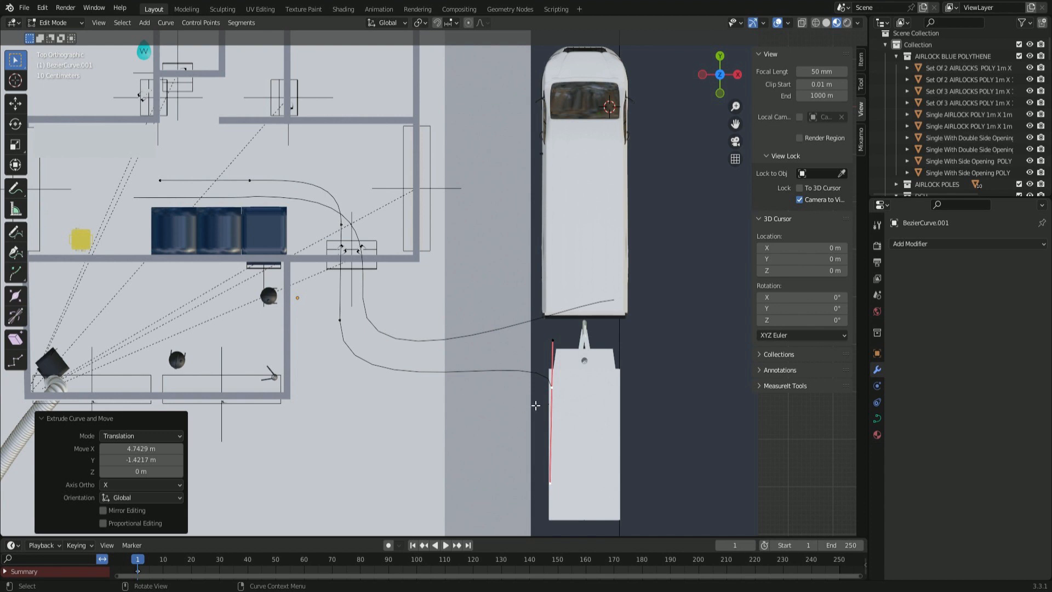
key("g")
key("y")
left_click(595, 504)
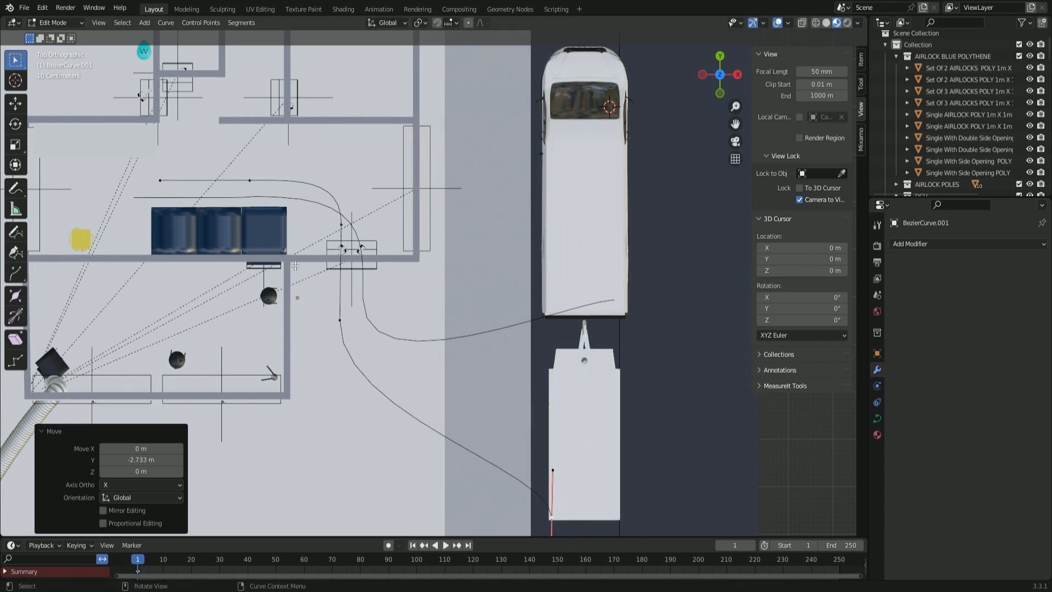
- Move the transit curve's two starting control points slightly along negative X, leave point editing and unhide the route arrows
left_click_drag(128, 166, 283, 194)
key("g")
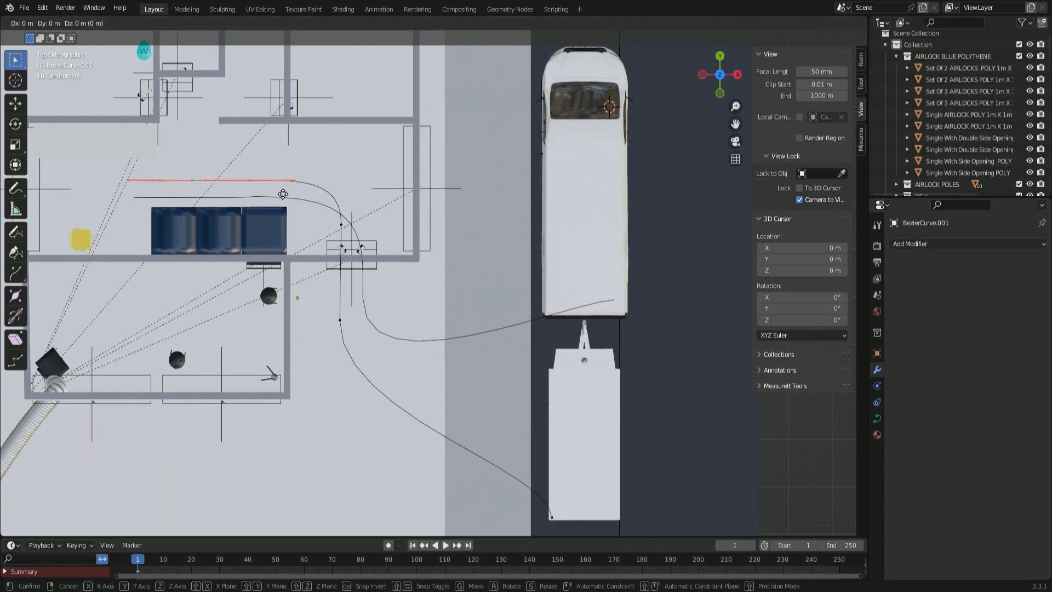
key("x")
left_click(269, 194)
key("Tab")
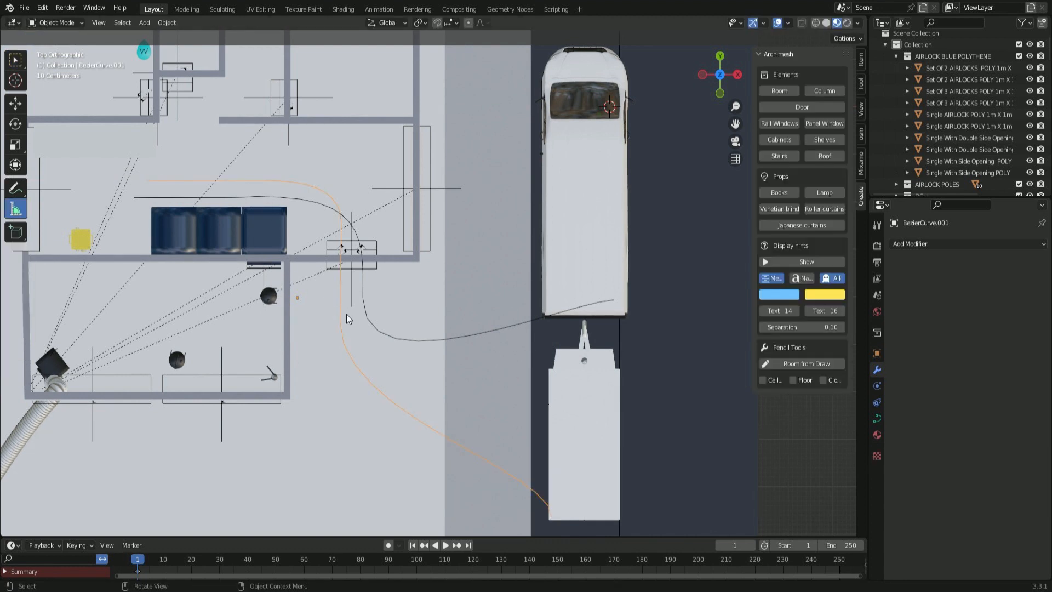
key("alt+h")
- Move the blue transit route arrows and their curve about 0.5 m along X
left_click(367, 307)
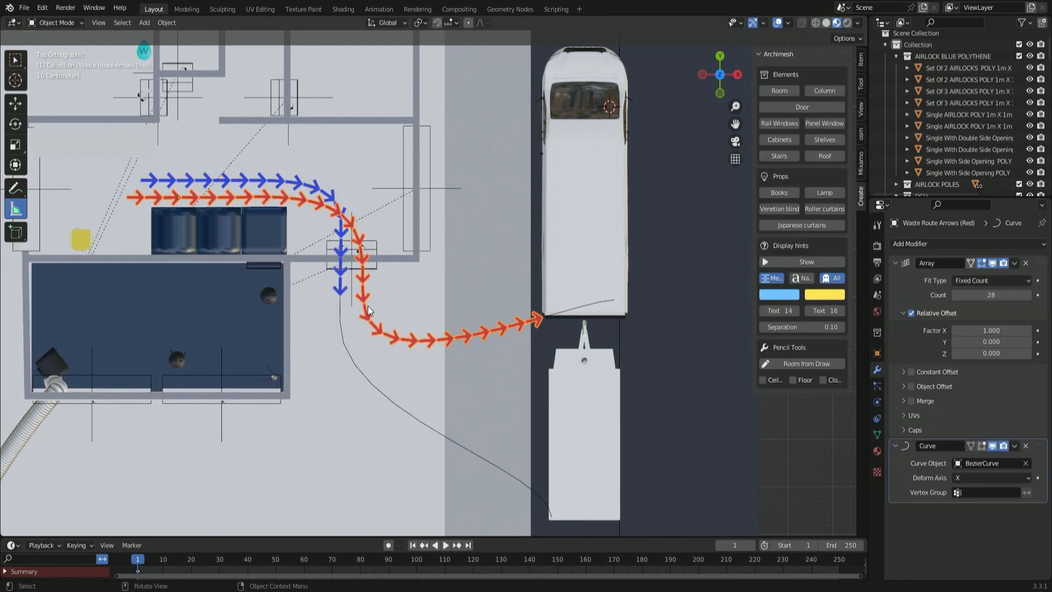
left_click(337, 294)
key("g")
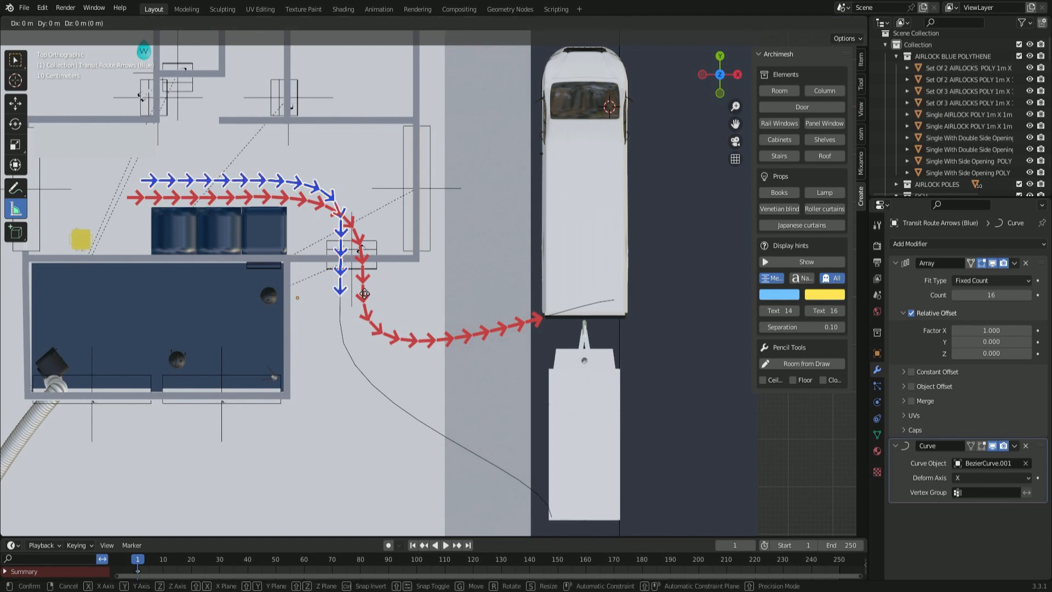
key("x")
left_click(383, 294)
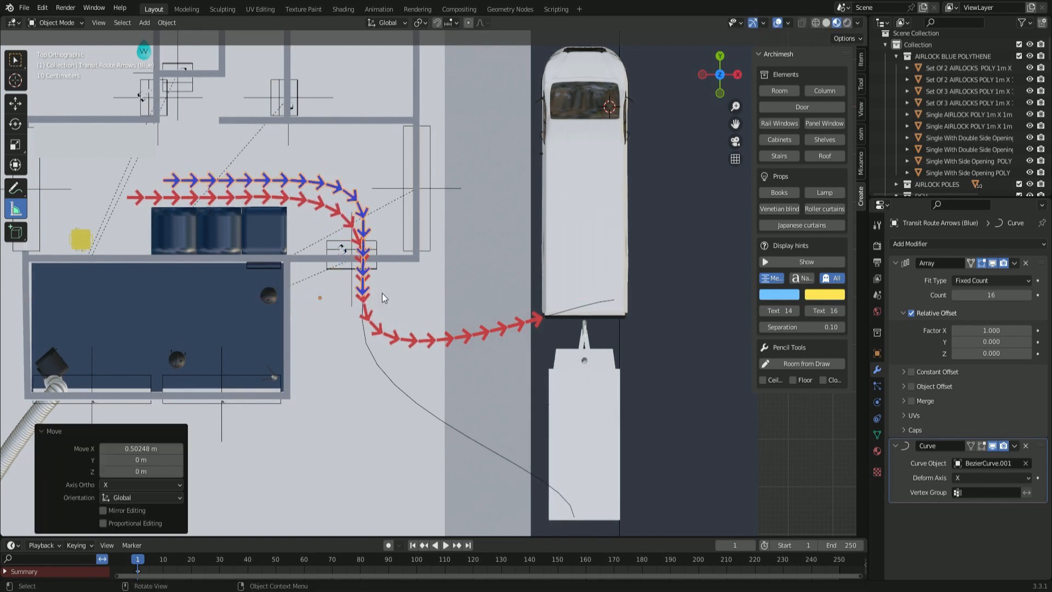
- Move the red waste route arrows and their curve about 0.43 m along negative X
left_click(384, 333)
key("g")
key("x")
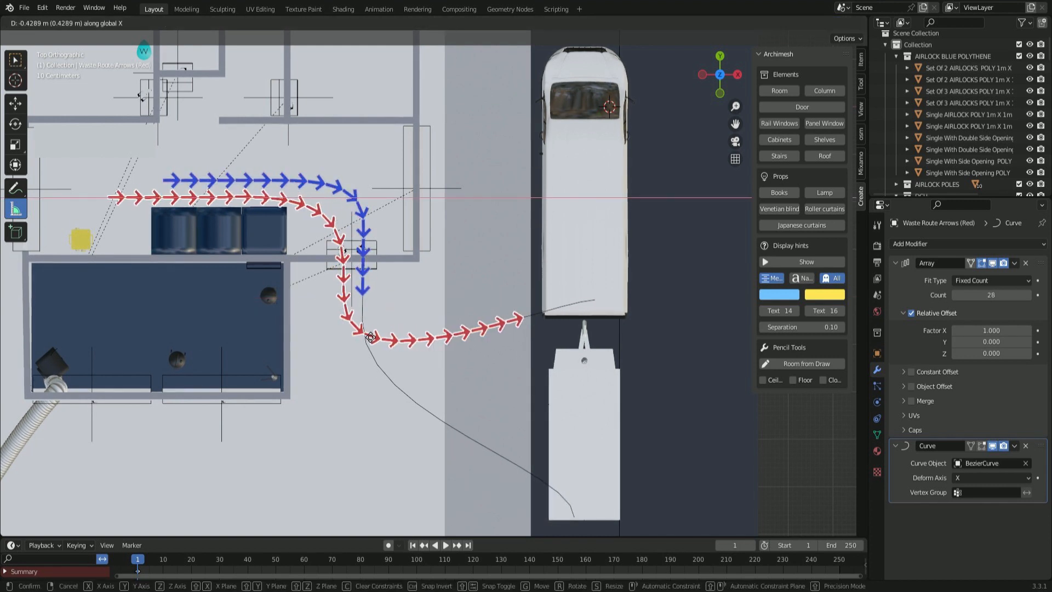
left_click(370, 337)
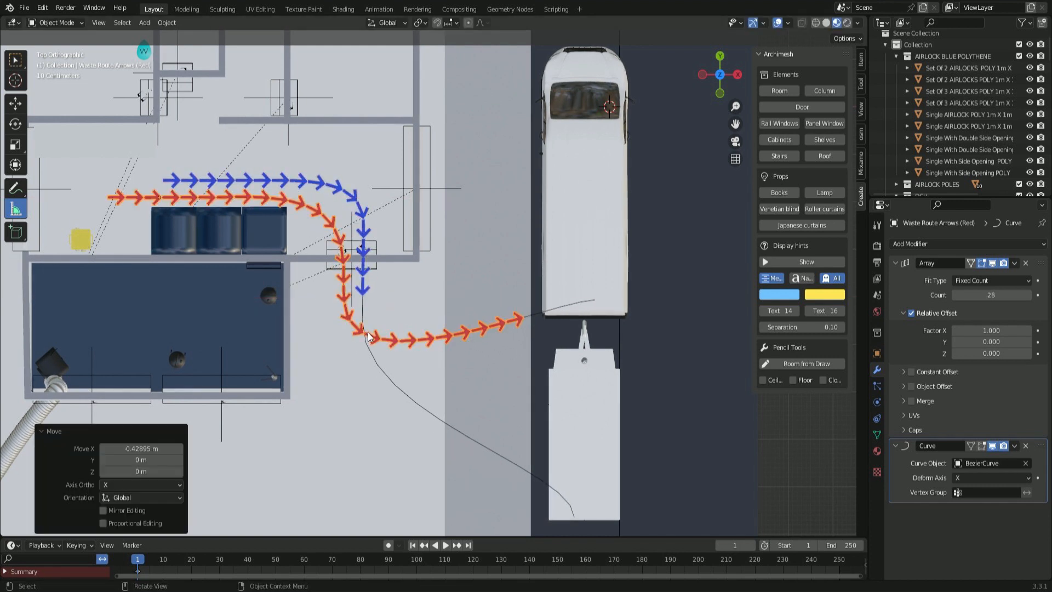
- Move the red waste route along Y to line up with the blue route's first stretch, and shift it about 0.58 m along X
key("g")
key("y")
left_click(370, 274)
key("g")
key("x")
left_click(396, 280)
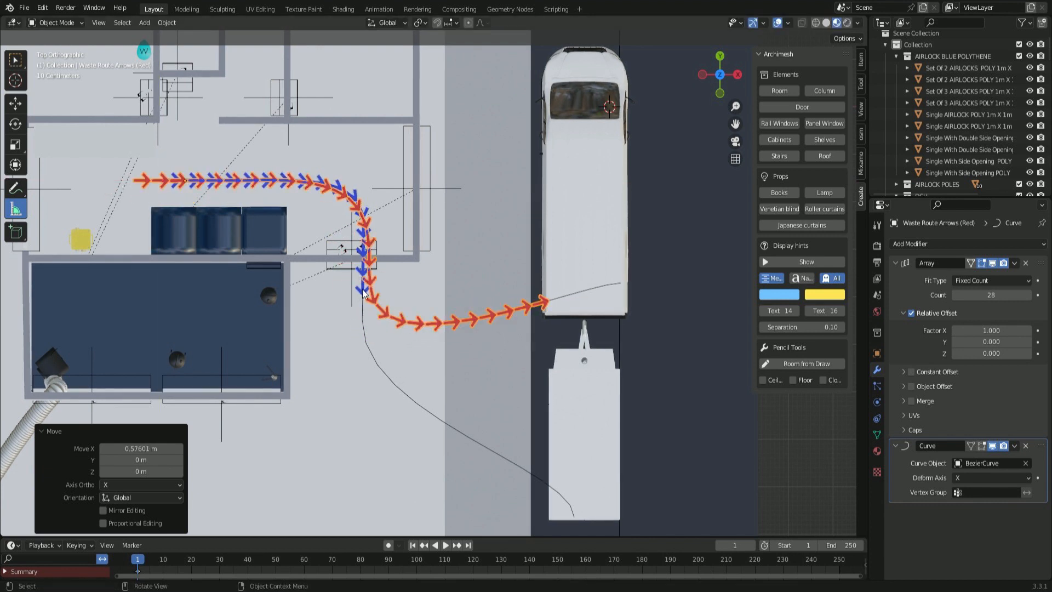
- Move the blue transit route about 0.47 m along negative X and about 0.36 m along negative Y, placing it inside the red route
left_click(362, 291)
key("g")
key("x")
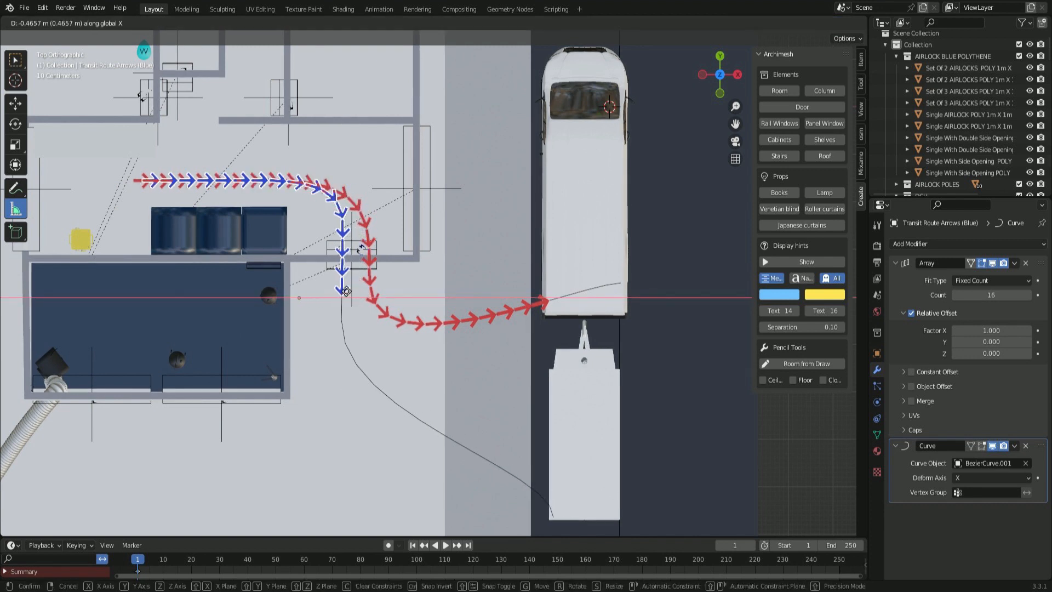
left_click(346, 295)
key("g")
key("y")
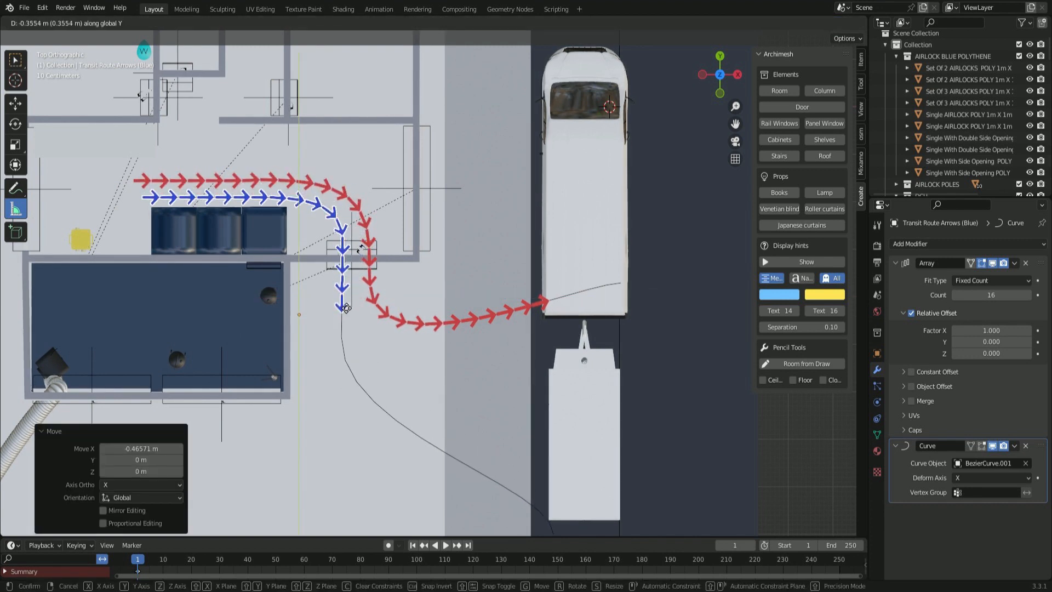
left_click(346, 310)
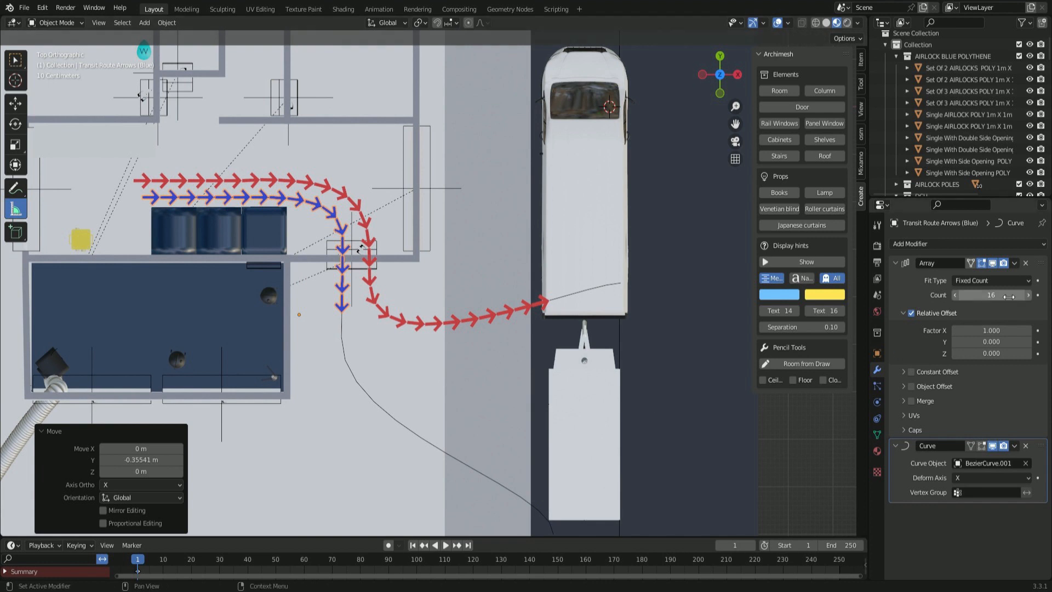
- Set the Array count of the blue transit route arrows to 33 so they extend to the trailer's rear corner
left_click_drag(991, 295, 1016, 295)
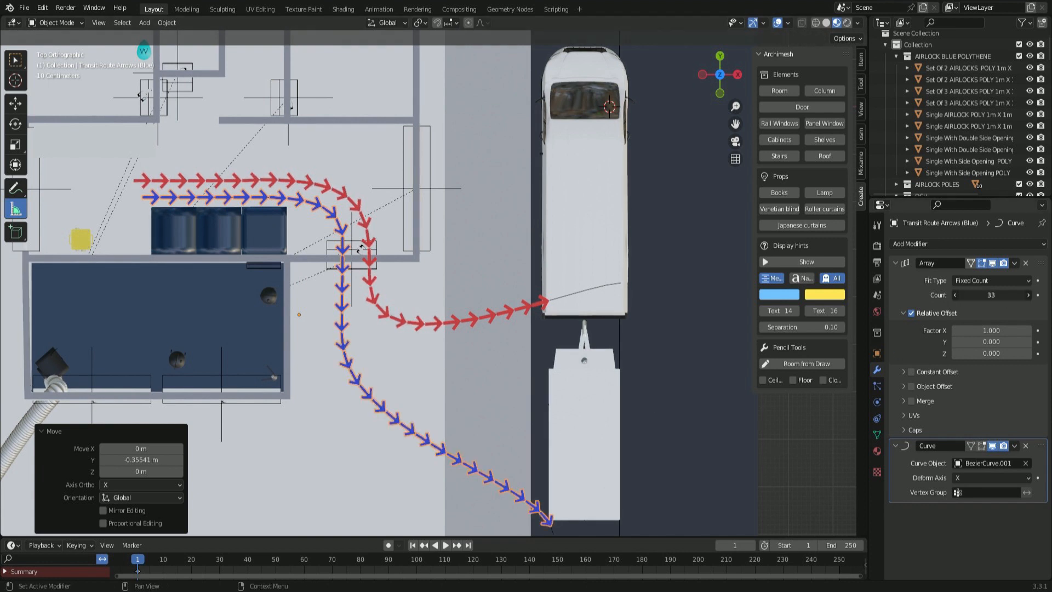
scroll(559, 358, "down", 3)
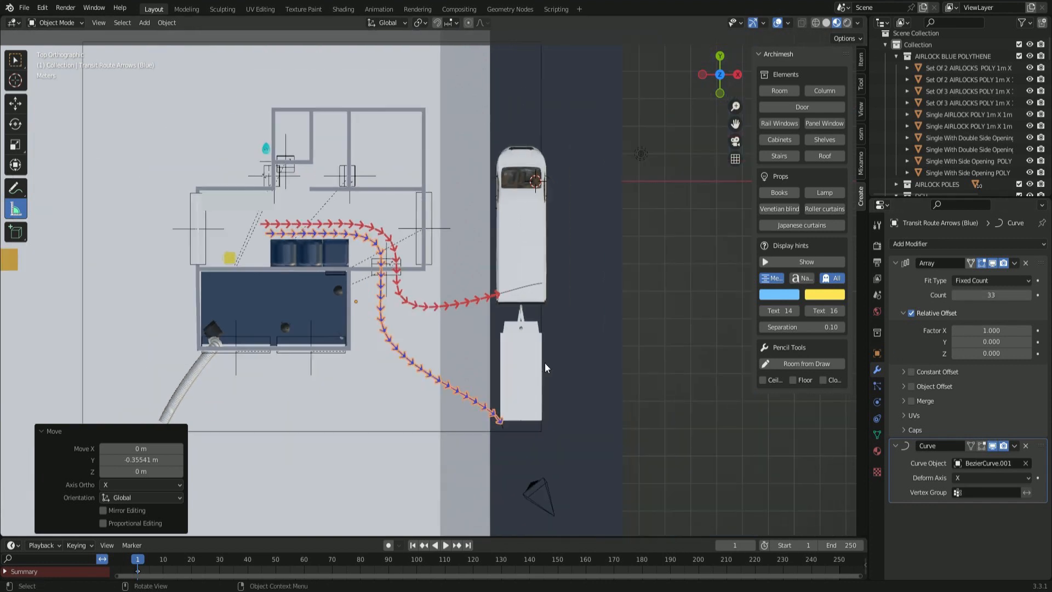
left_click(289, 307)
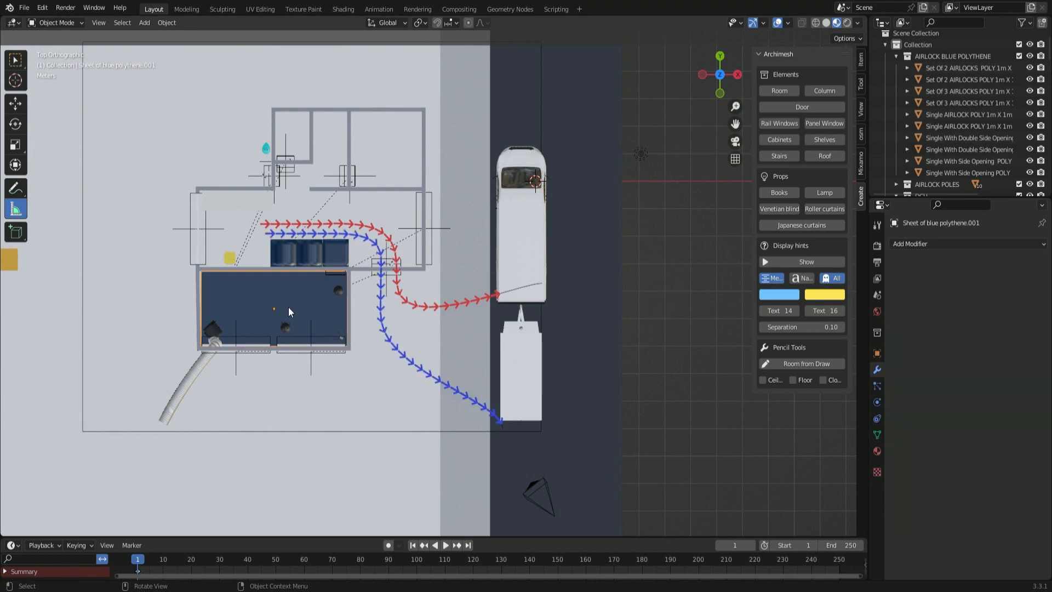
- Select both arrow routes with their curves and lower them about 10.67 m along Z to the ground
middle_click_drag(290, 306, 288, 216)
left_click(404, 97)
key("g")
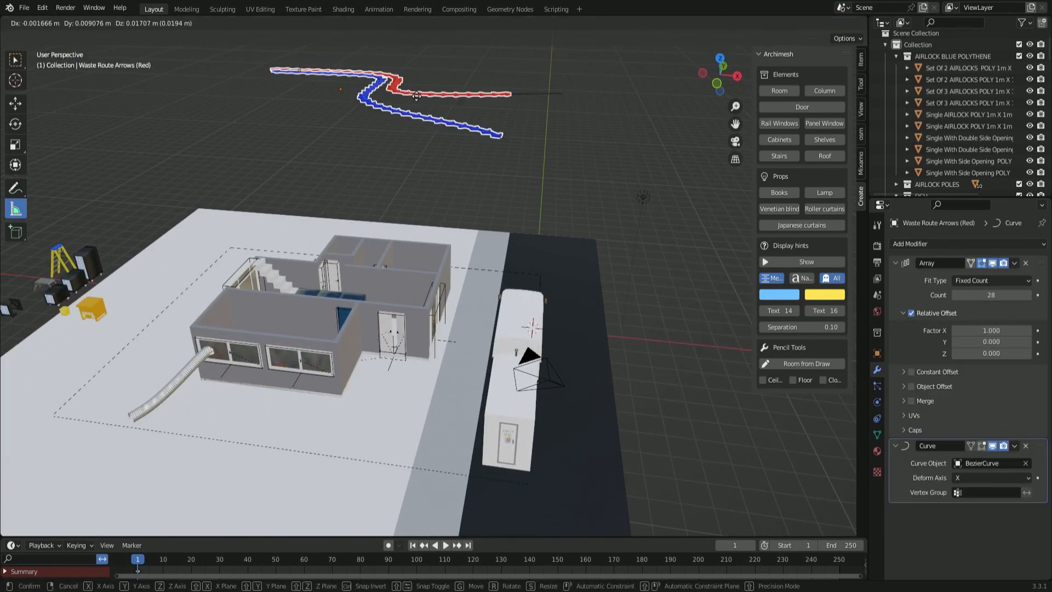
key("z")
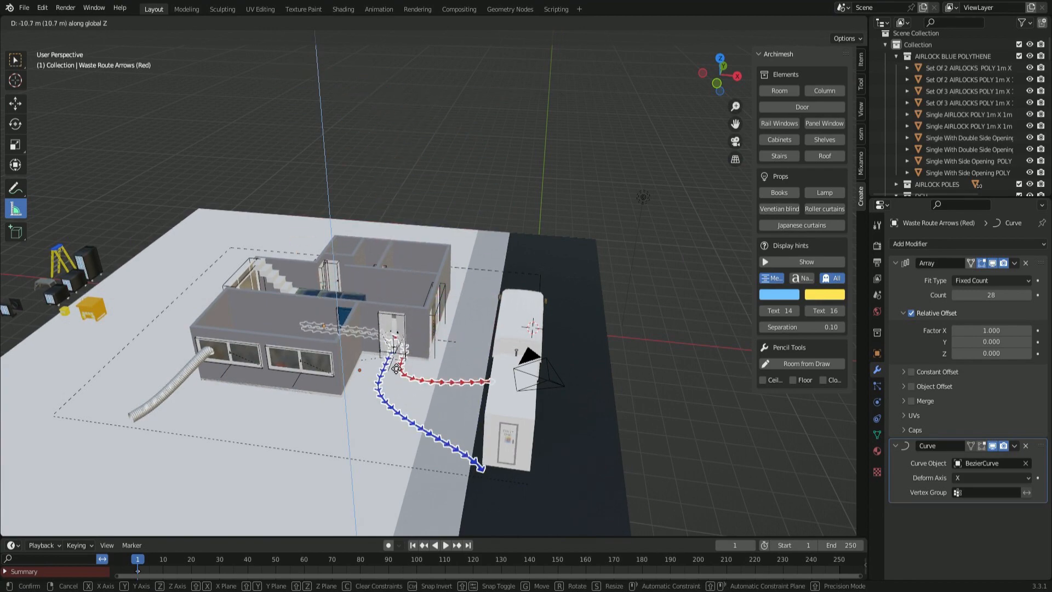
left_click(399, 375)
- Reframe the camera straight down over the house, both routes, the van and the trailer, and bring up the render commands
middle_click_drag(400, 375, 460, 317)
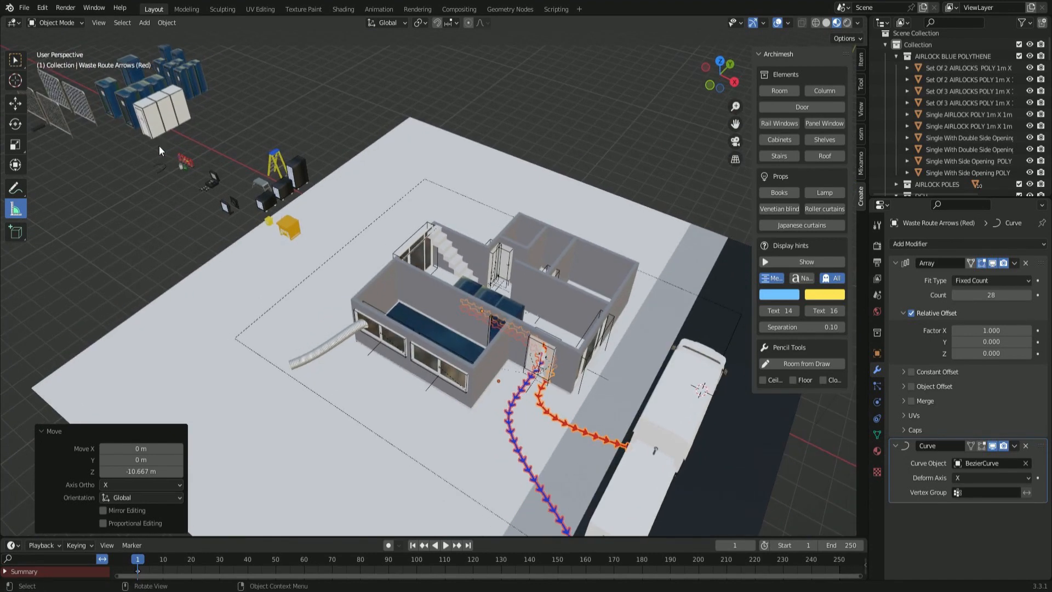
middle_click_drag(149, 211, 545, 356)
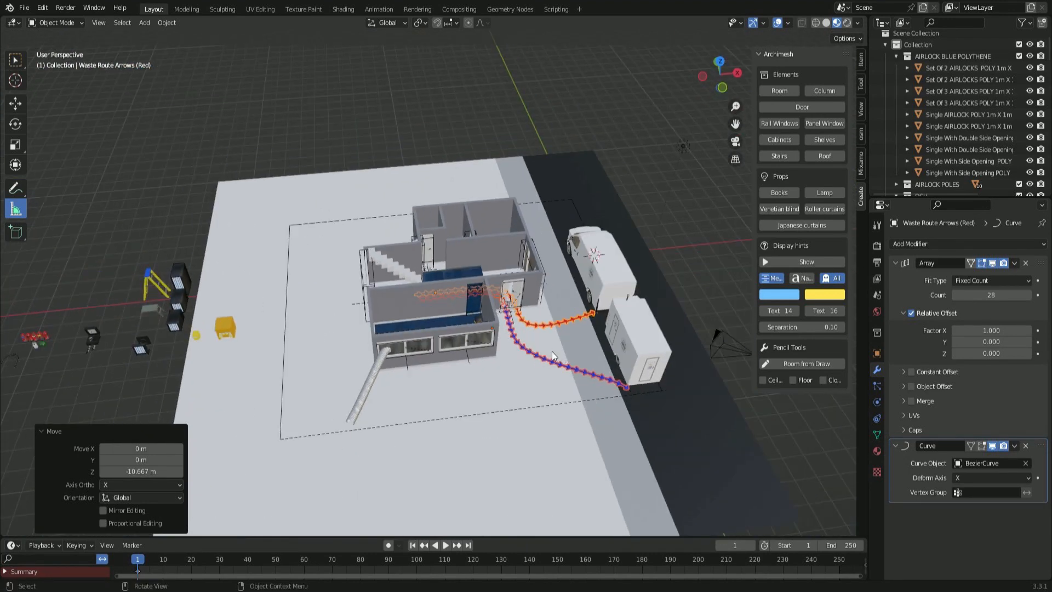
key("KP_0")
left_click(860, 109)
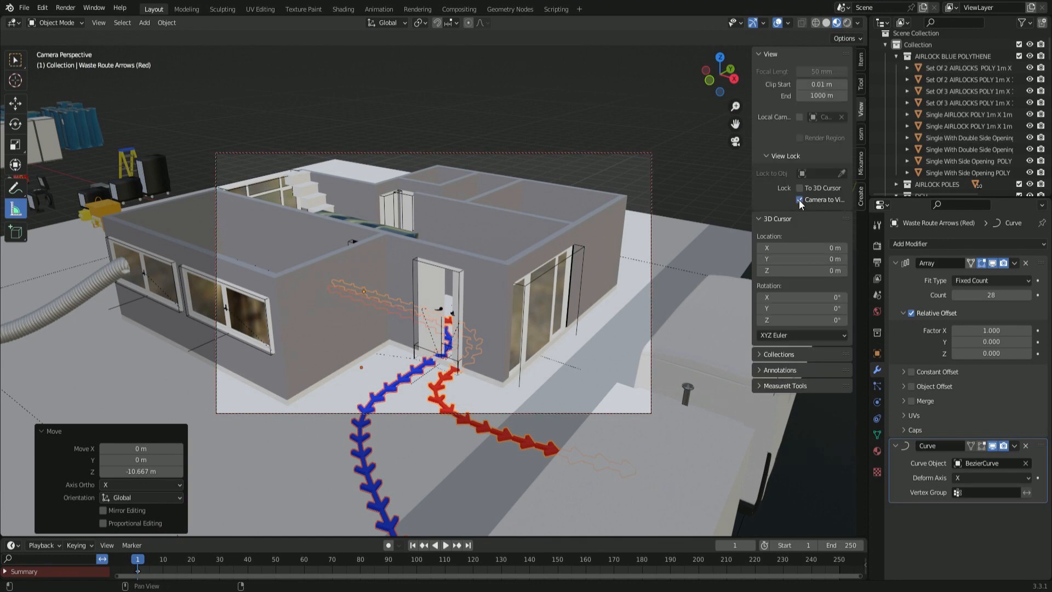
middle_click_drag(448, 183, 446, 329)
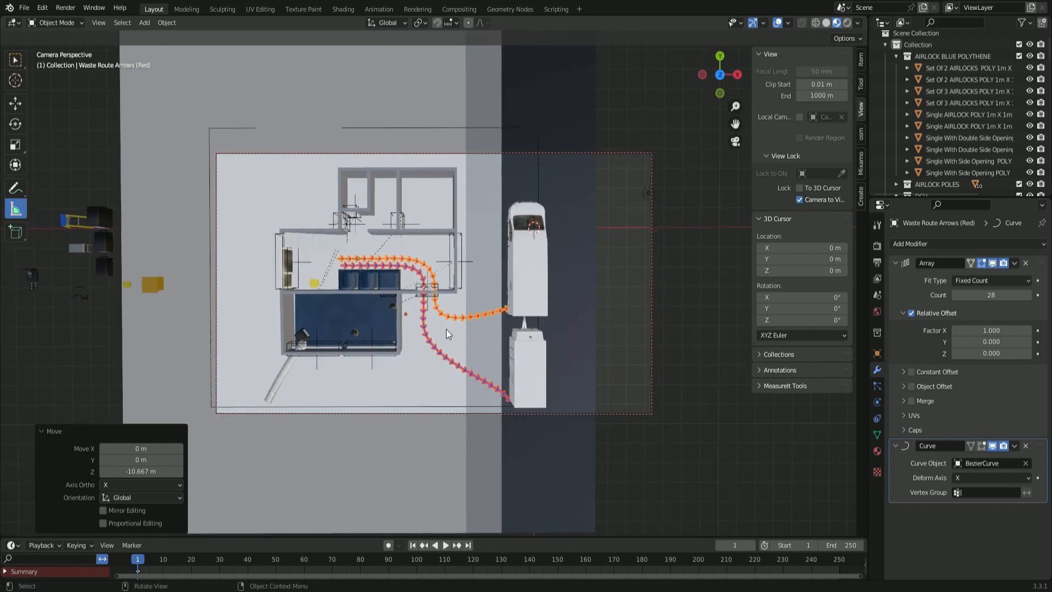
left_click(72, 9)
- Move the scene's point light about 11.84 m along negative X and about 5.71 m up along Z above the house
middle_click_drag(471, 421, 429, 241)
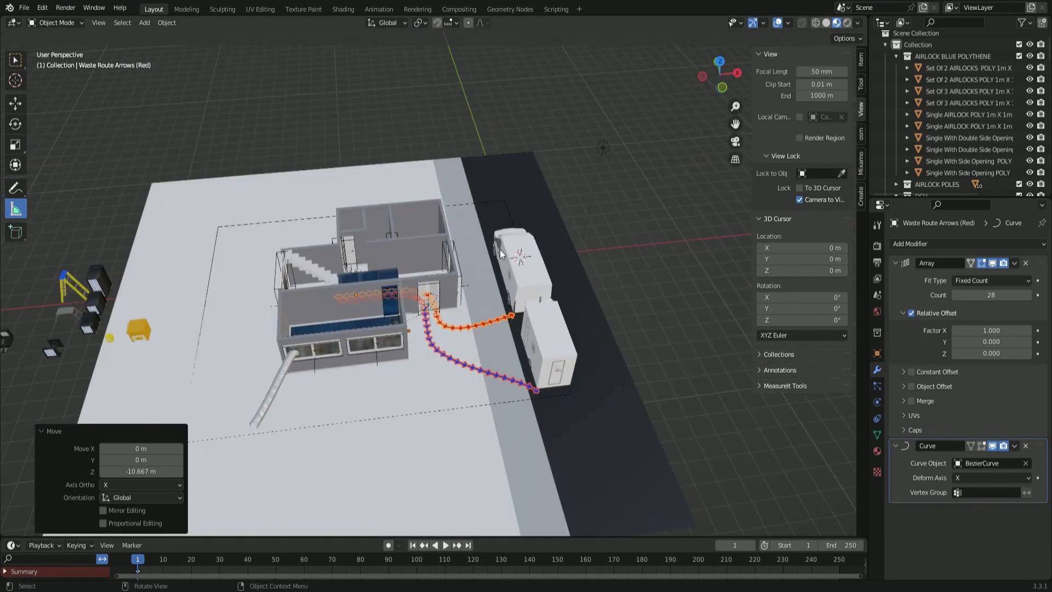
left_click(602, 146)
left_click(877, 402)
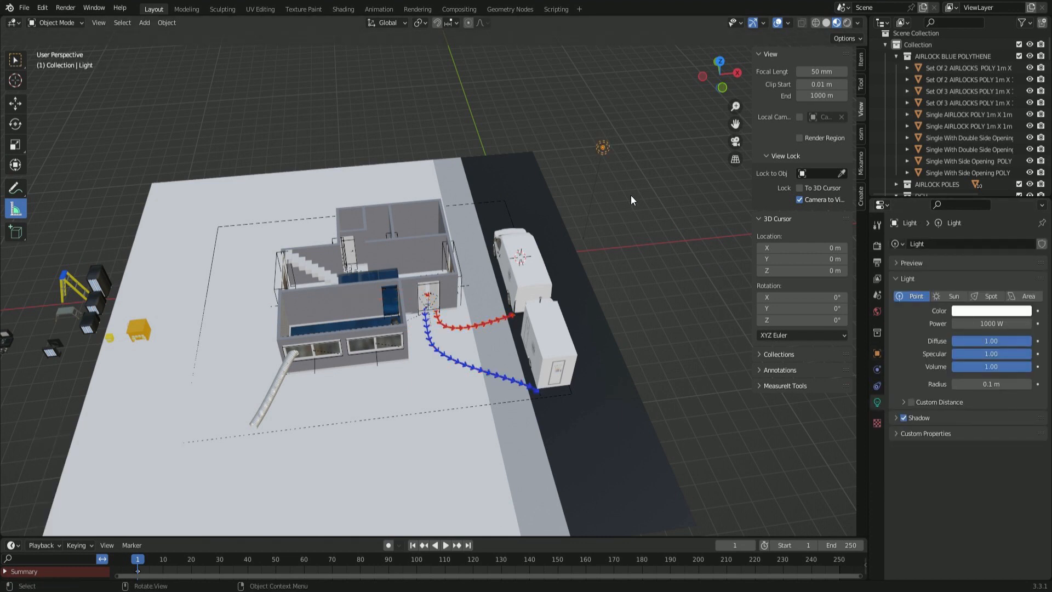
key("g")
key("x")
left_click(408, 219)
key("g")
key("z")
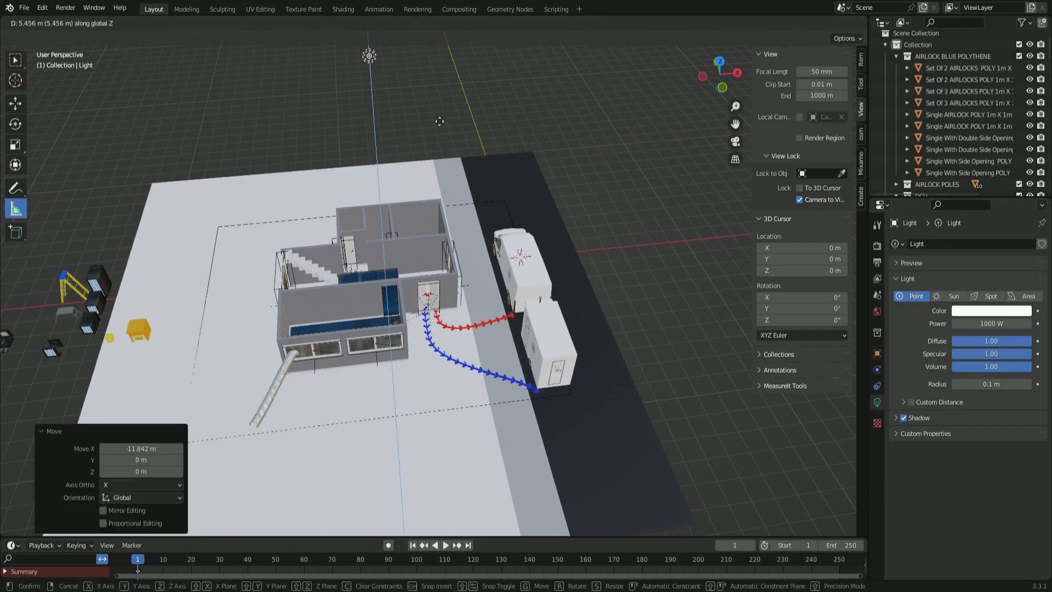
left_click(440, 121)
- Change the light to an Area light and set its power to 4000 W while previewing in rendered shading
left_click(1025, 296)
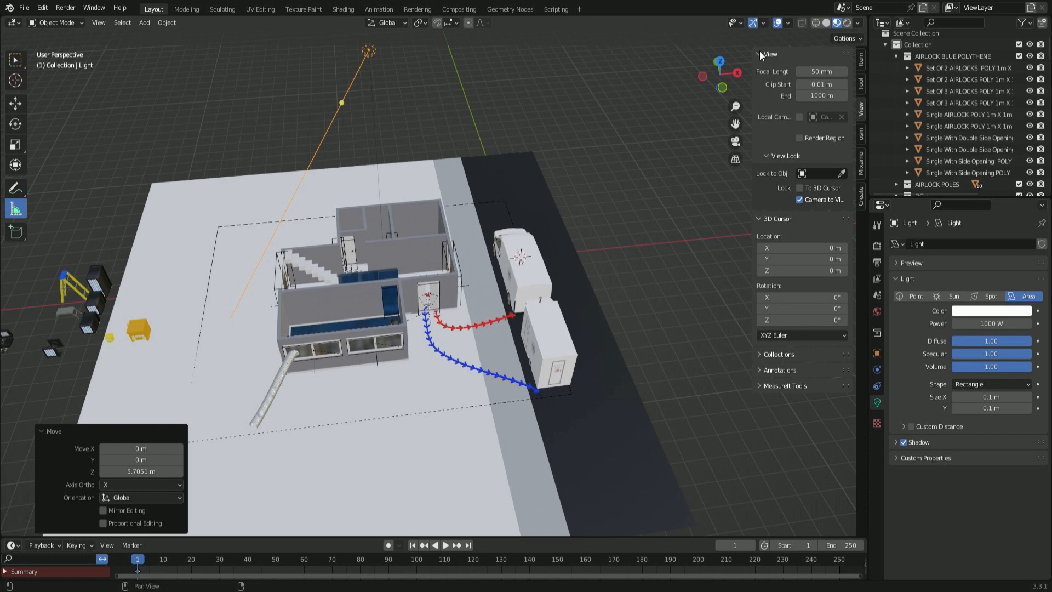
left_click(847, 22)
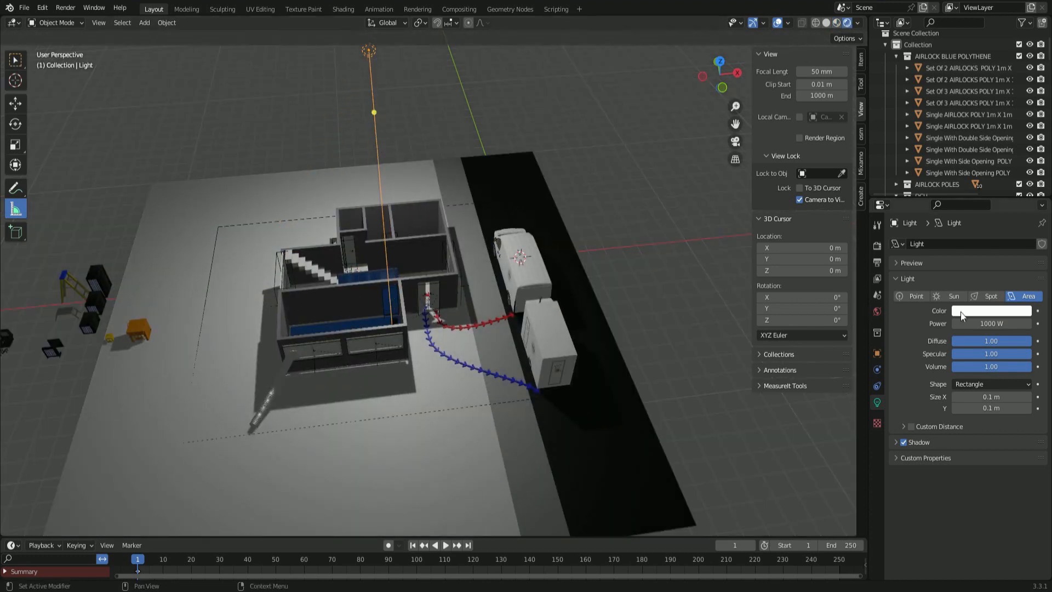
double_click(996, 324)
type("4000")
key("Return")
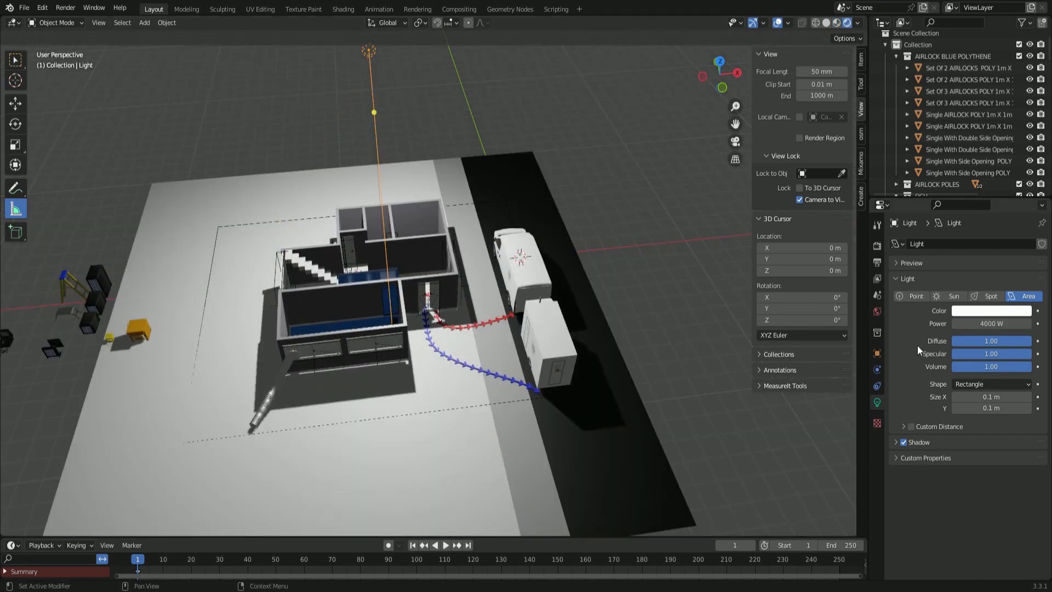
- Set the area light's power to 5000 W
double_click(988, 323)
type("50")
key("Return")
- Raise the area light above the house along Z by about 6.49 m and a further 3.22 m
key("g")
key("z")
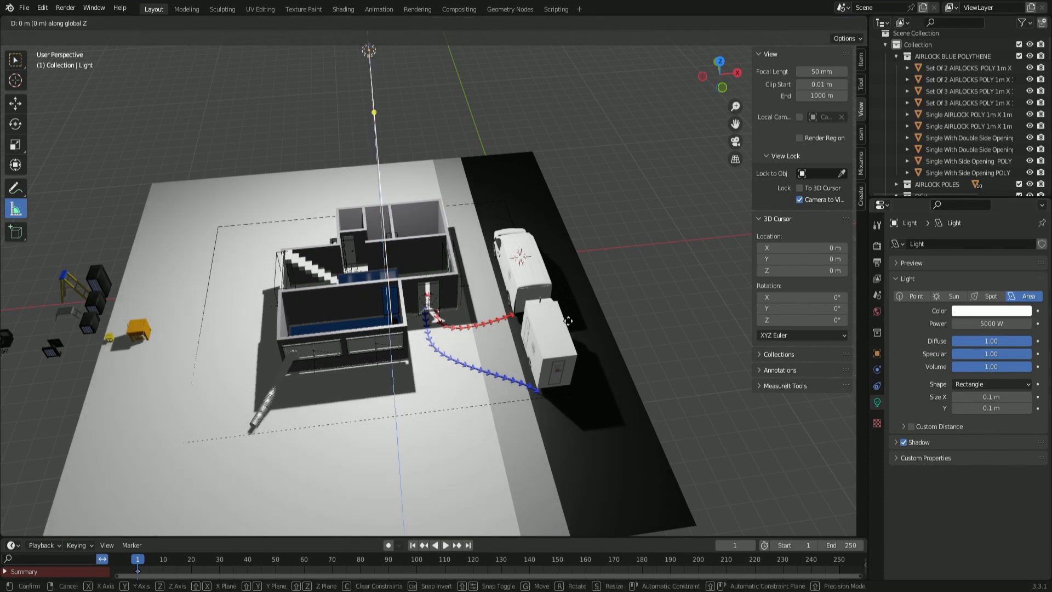
left_click(531, 174)
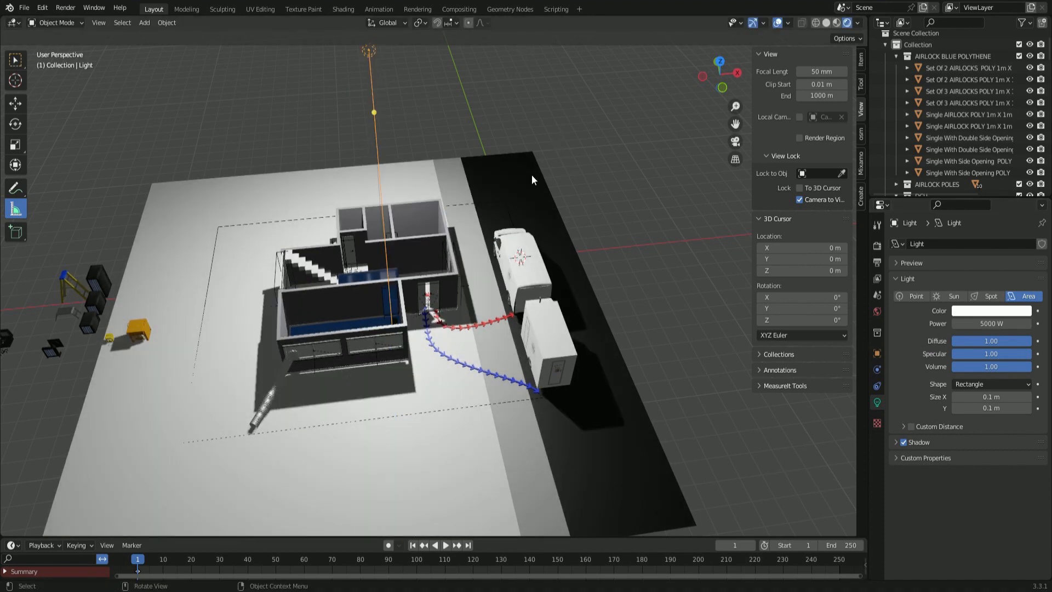
scroll(545, 169, "down", 3)
key("g")
key("z")
left_click(535, 93)
key("g")
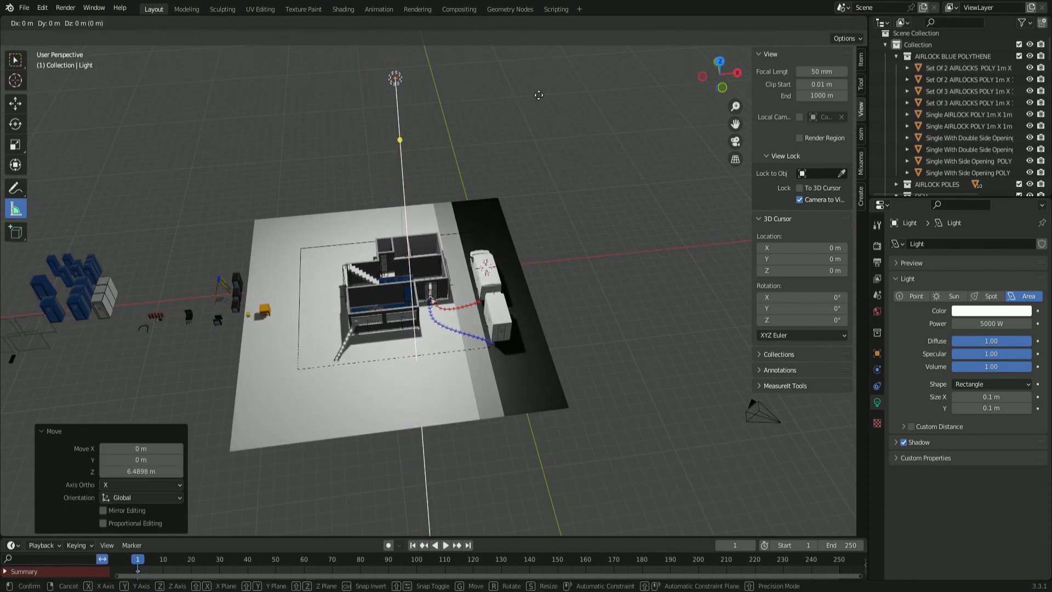
key("z")
left_click(520, 46)
- Move the area light about 8.62 m along negative Y
key("g")
key("y")
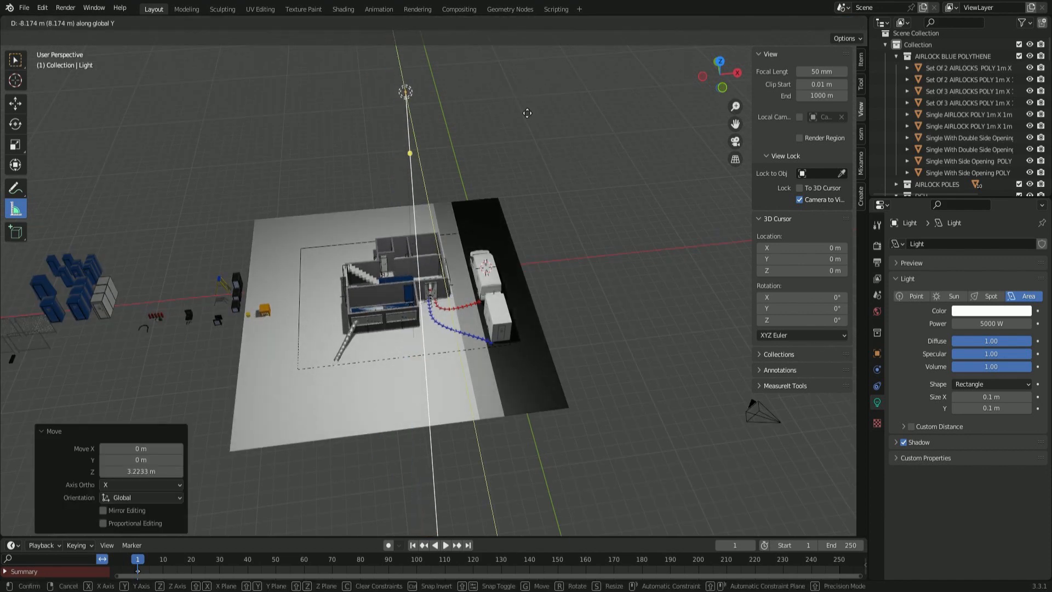
left_click(522, 115)
- Switch to the camera view and render the image
key("KP_0")
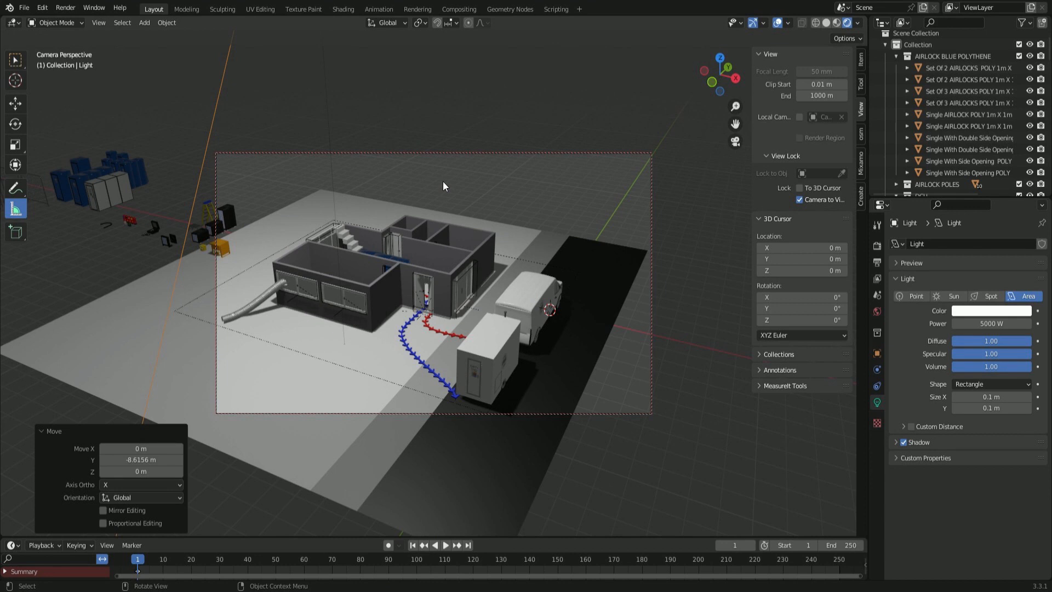
left_click(68, 8)
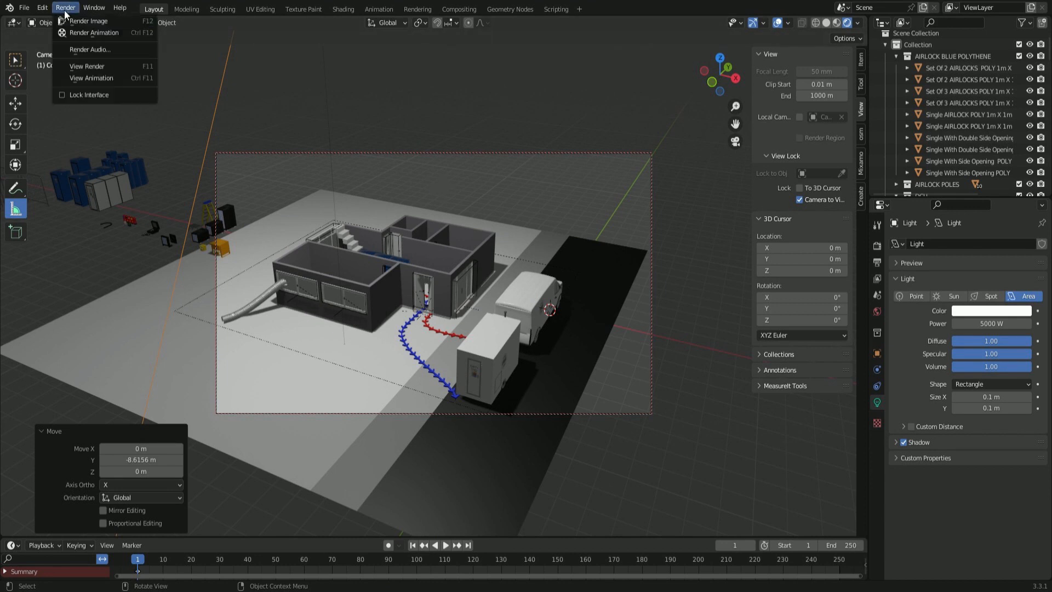
left_click(72, 21)
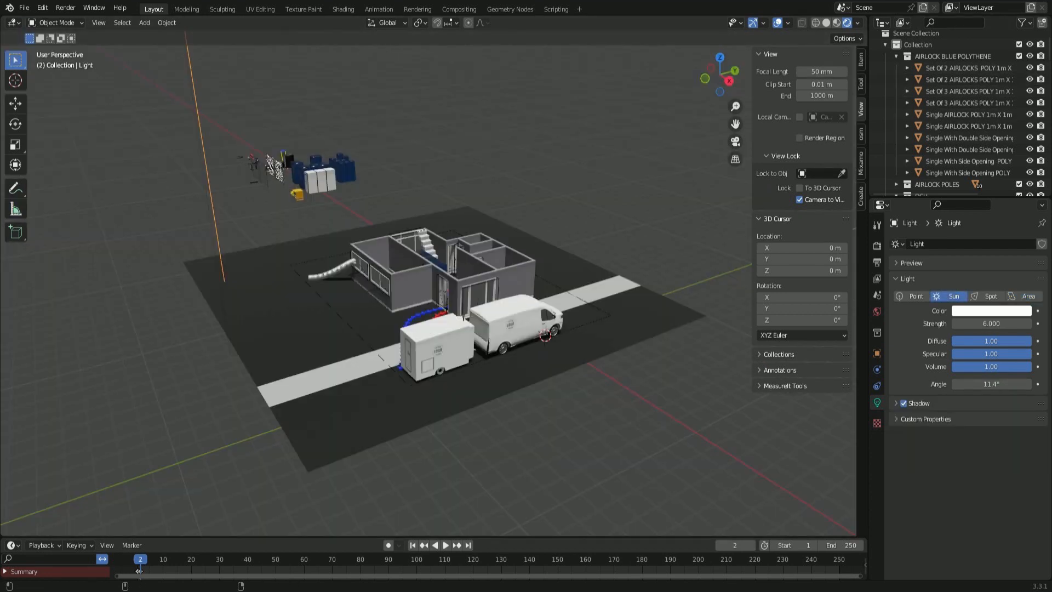
- Select the light above the site and compare its Area, Spot and Point types in the rendered view
left_click(24, 8)
left_click(53, 136)
middle_click_drag(639, 436, 494, 420)
scroll(403, 367, "down", 3)
left_click(316, 102)
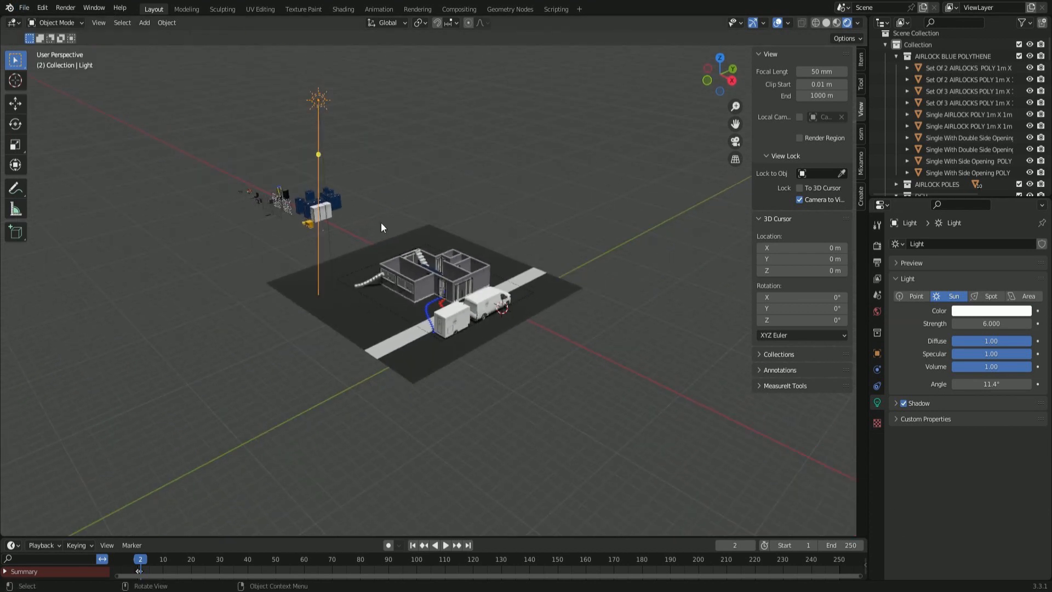
scroll(511, 329, "up", 3)
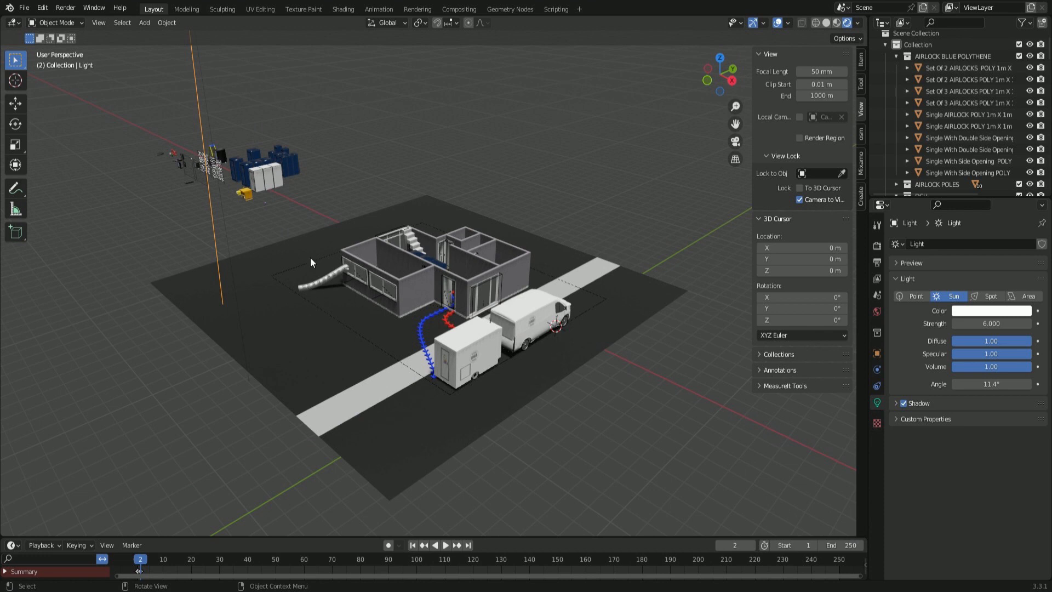
left_click(1021, 297)
left_click(956, 296)
left_click(989, 297)
left_click(914, 297)
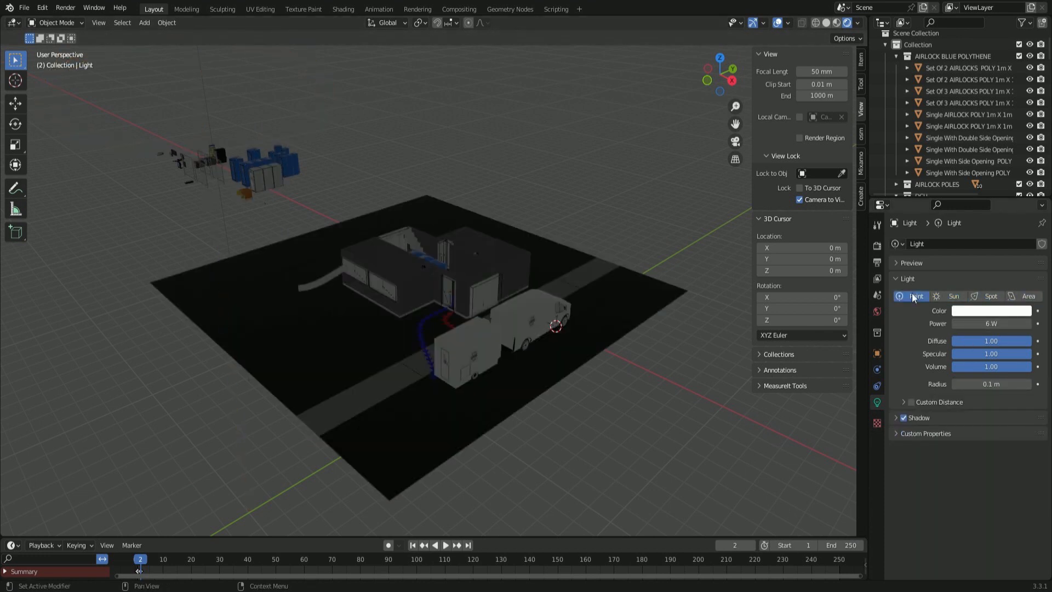
- Set the light type to Sun with a strength of 6
left_click(953, 297)
left_click(999, 324)
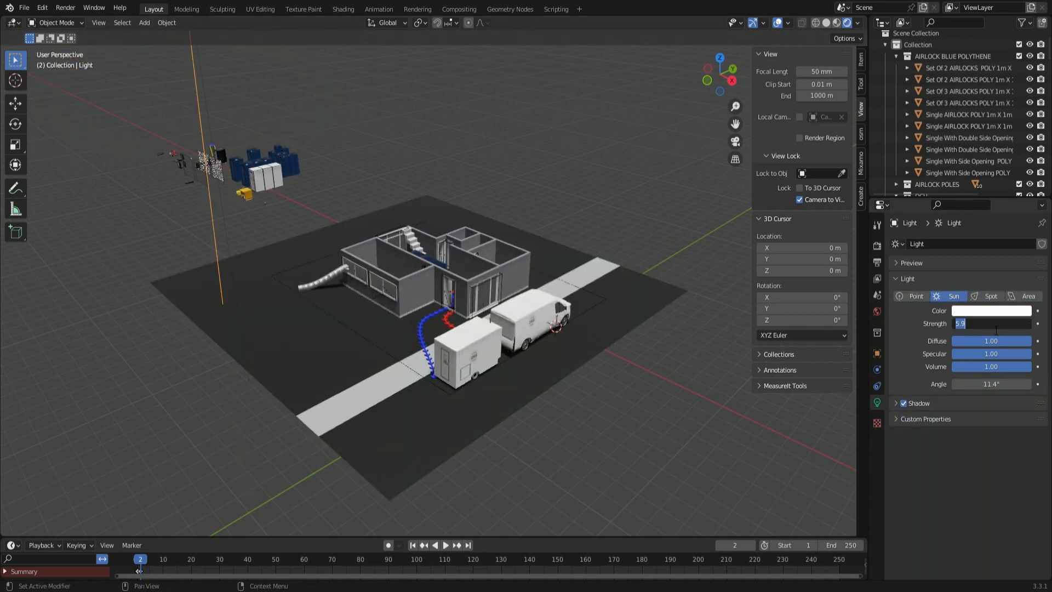
type("6")
key("Return")
- Check the sun lighting through the camera and turn off the light's shadows
middle_click_drag(384, 263, 438, 313)
middle_click_drag(648, 393, 534, 336)
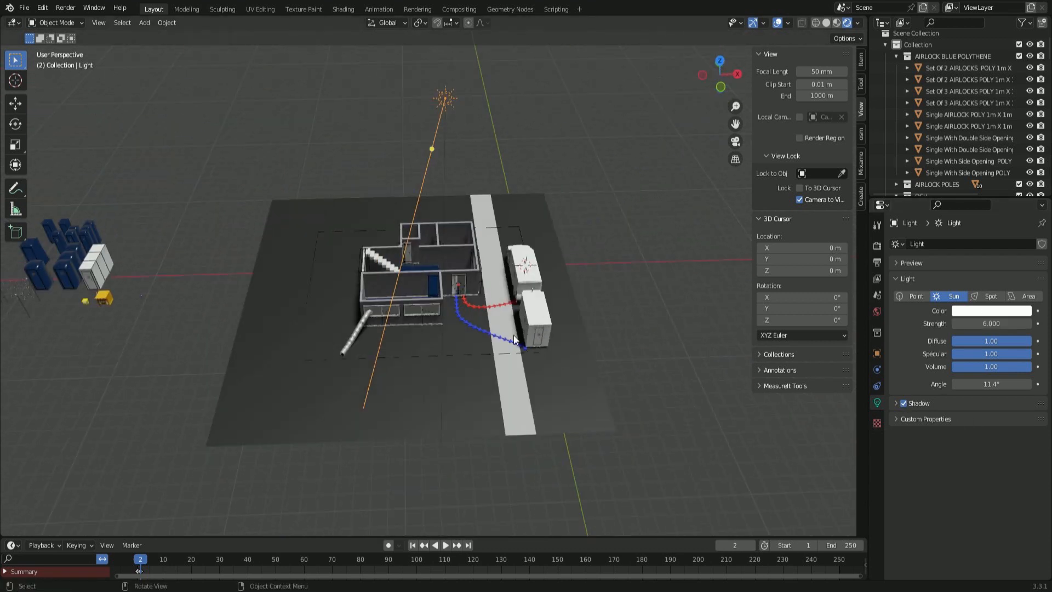
key("KP_0")
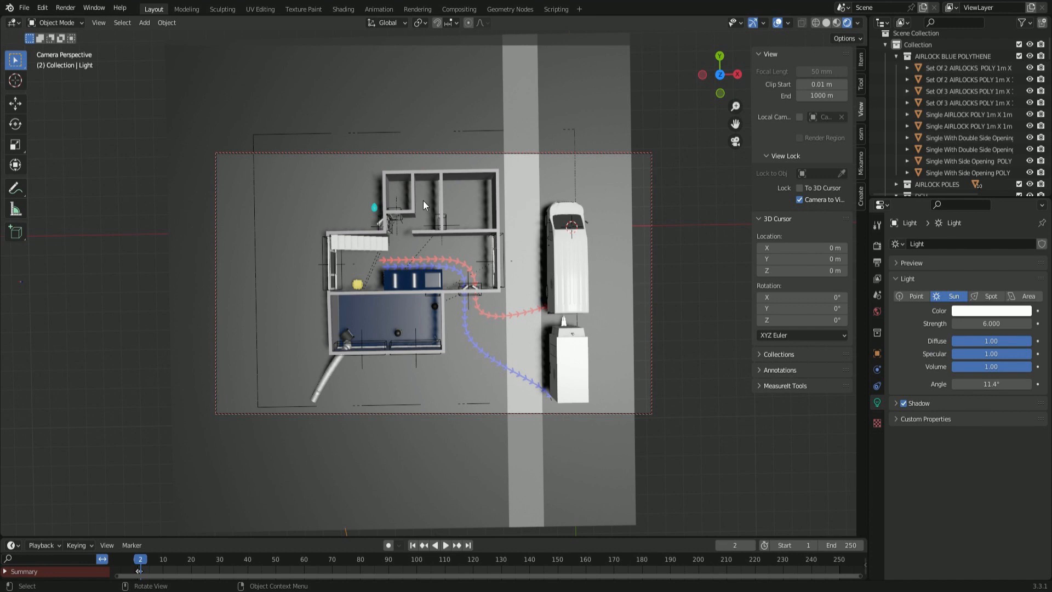
left_click(903, 404)
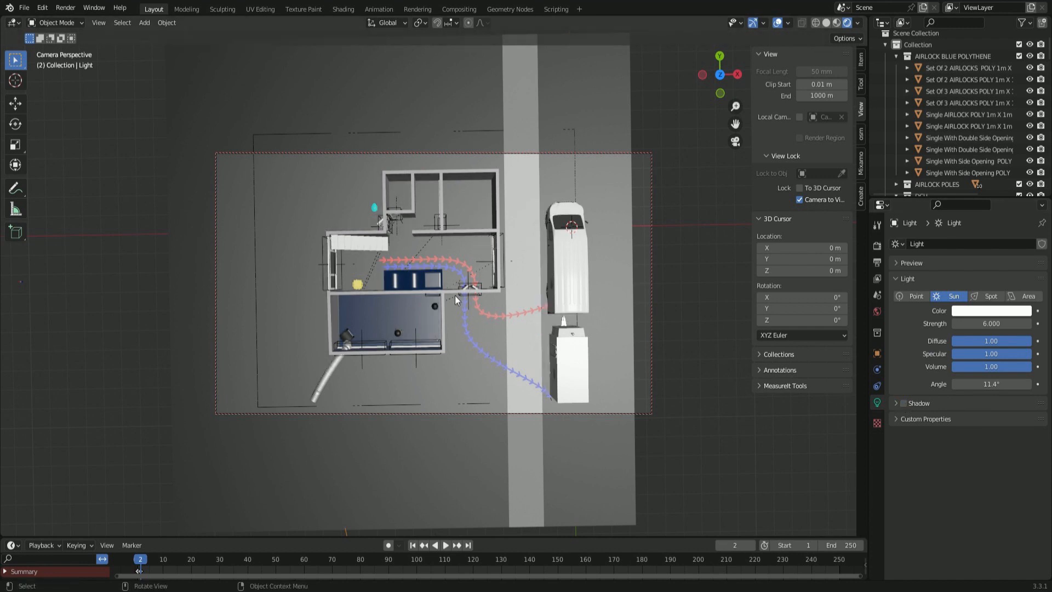
- Nudge the camera to straighten its top-down framing of the site and render the image
middle_click_drag(473, 308, 475, 307)
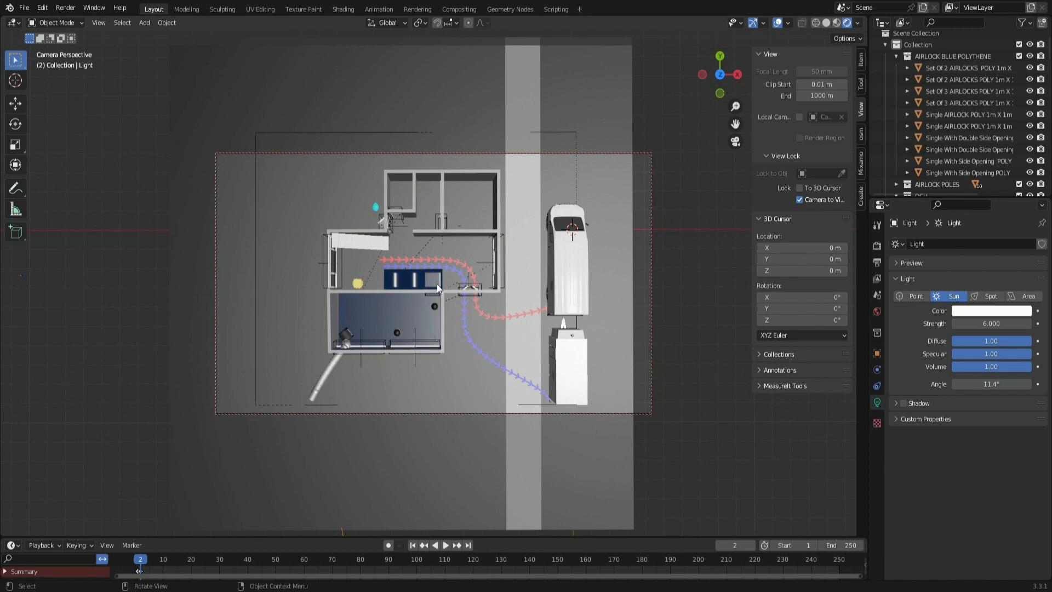
left_click(65, 8)
left_click(67, 22)
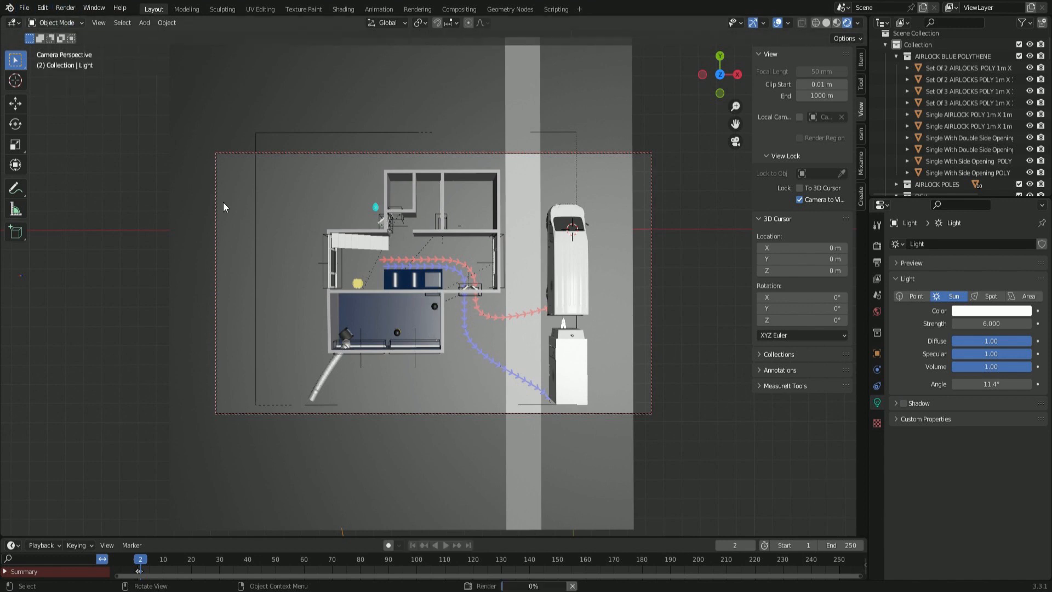
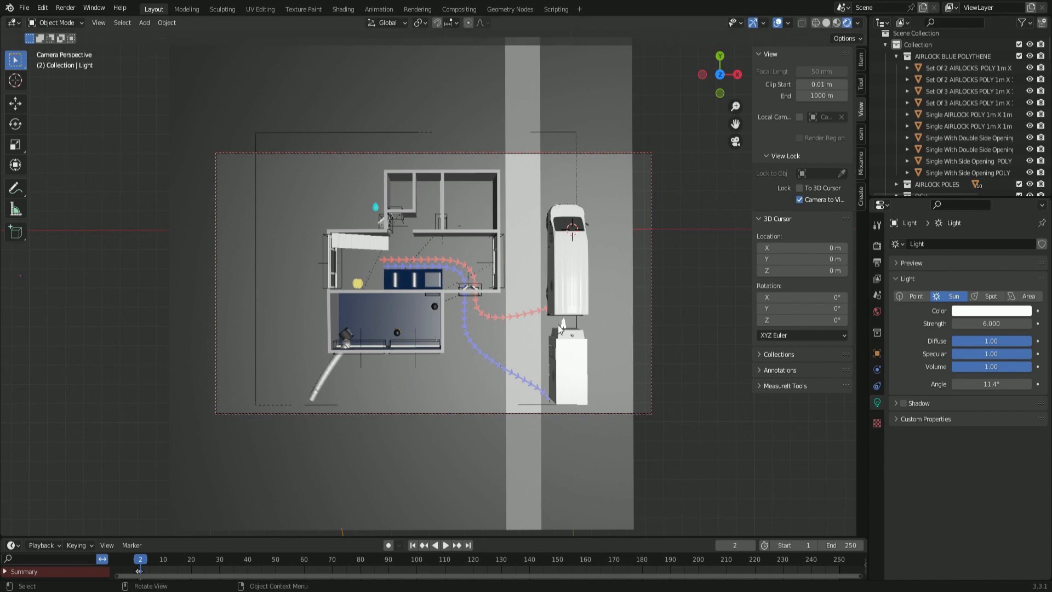
- Add a 2 m cube to the scene at the world origin
key("KP_0")
scroll(553, 282, "down", 3)
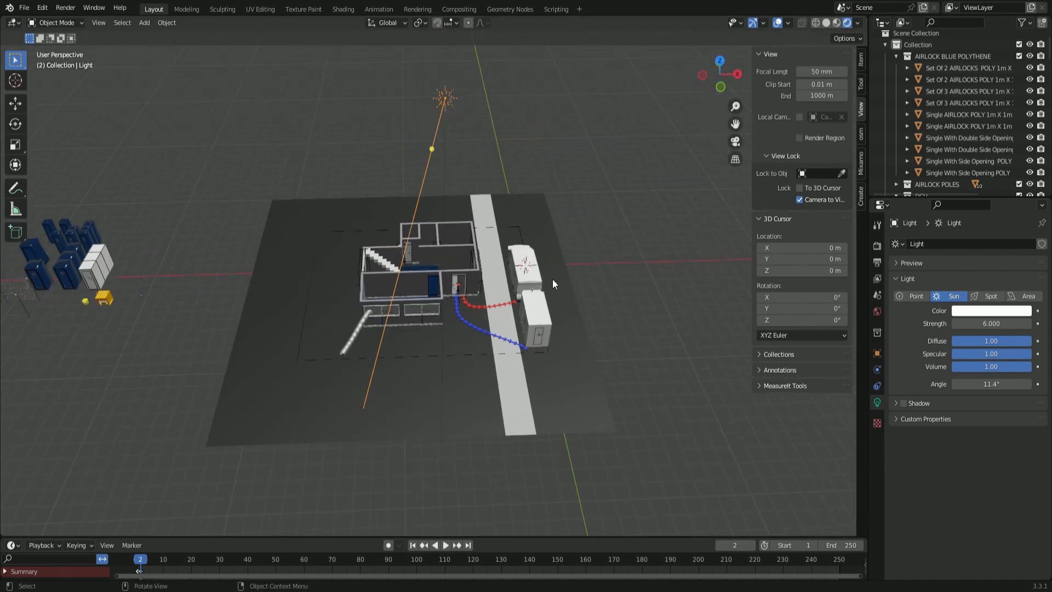
middle_click_drag(558, 278, 411, 282)
scroll(410, 278, "up", 4)
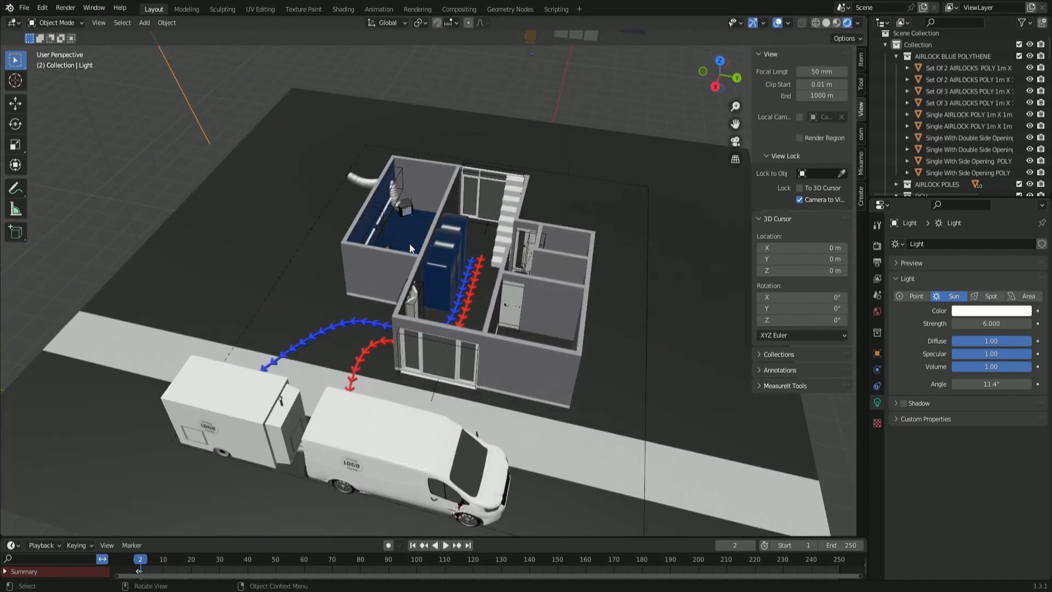
middle_click_drag(409, 244, 482, 210)
scroll(482, 210, "down", 6)
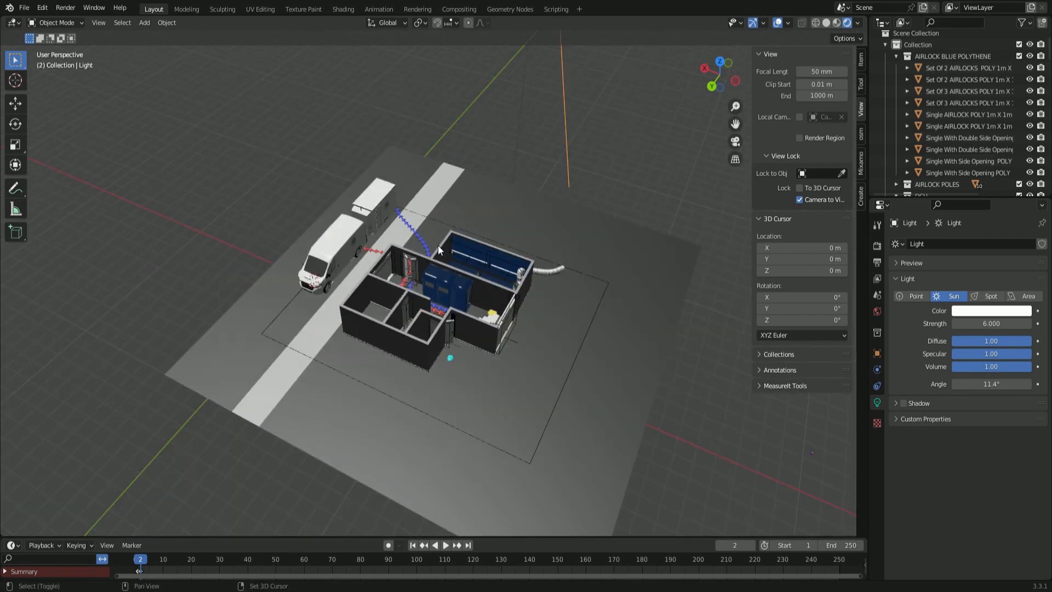
key("shift+a")
mouse_move(438, 244)
left_click(488, 253)
middle_click_drag(458, 260, 489, 235)
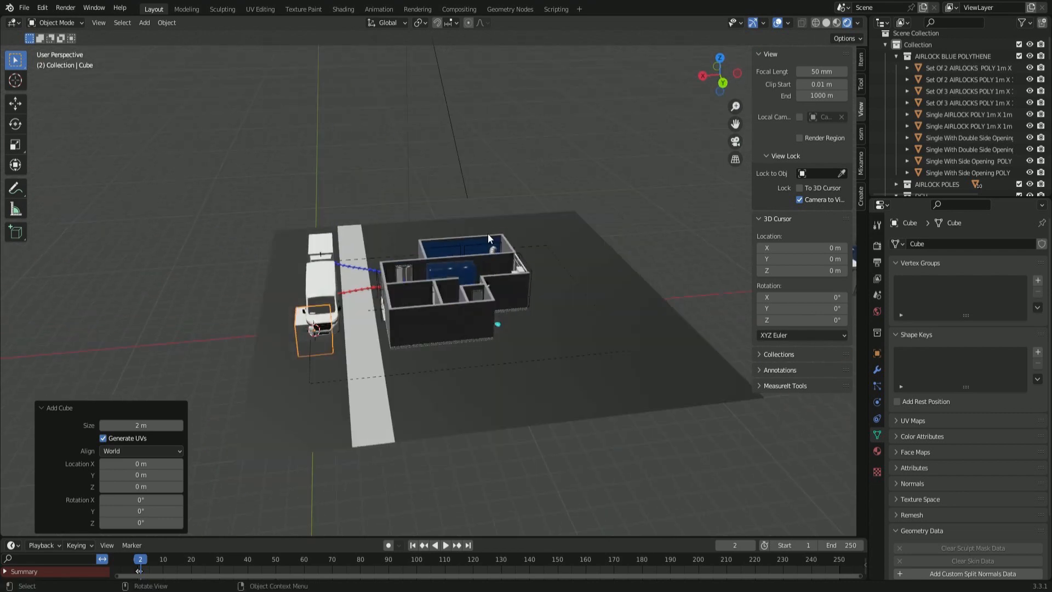
- Raise the cube about 3.03 m along Z and move it about 8.95 m along negative X over the house
key("g")
key("z")
left_click(492, 188)
key("g")
key("z")
left_click(597, 188)
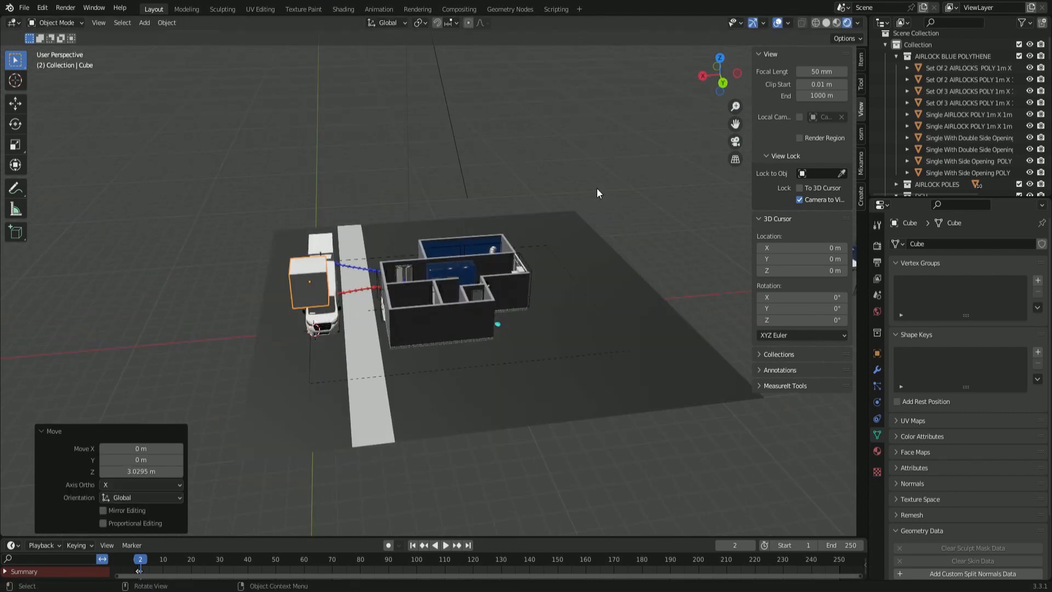
key("g")
key("x")
left_click(754, 189)
- Scale the cube to about 0.375 along Y and 0.312 along X to form a narrow column
middle_click_drag(704, 214, 571, 264)
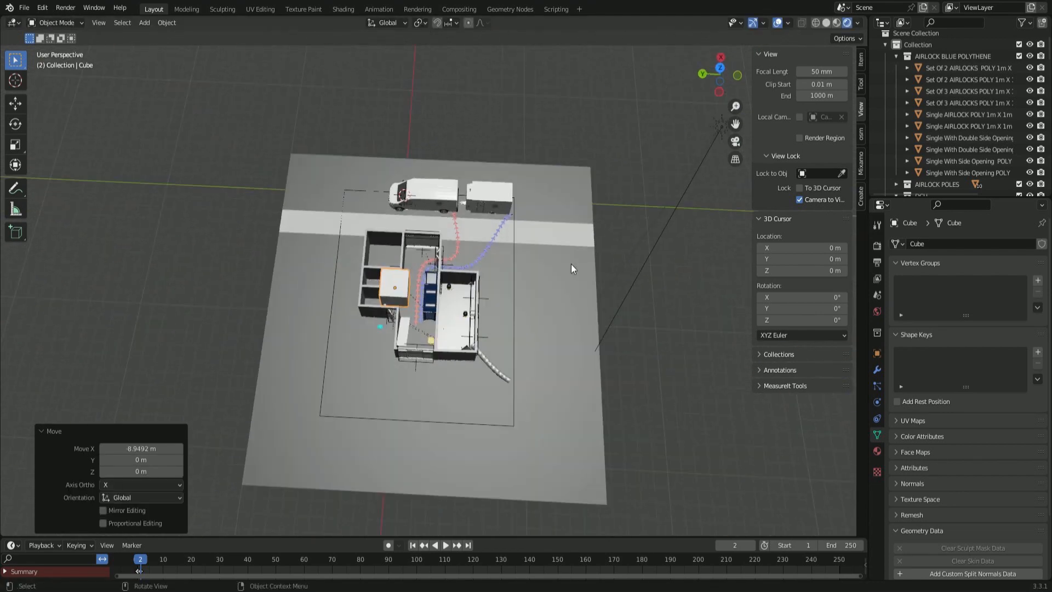
key("s")
key("y")
left_click(460, 271)
key("s")
key("x")
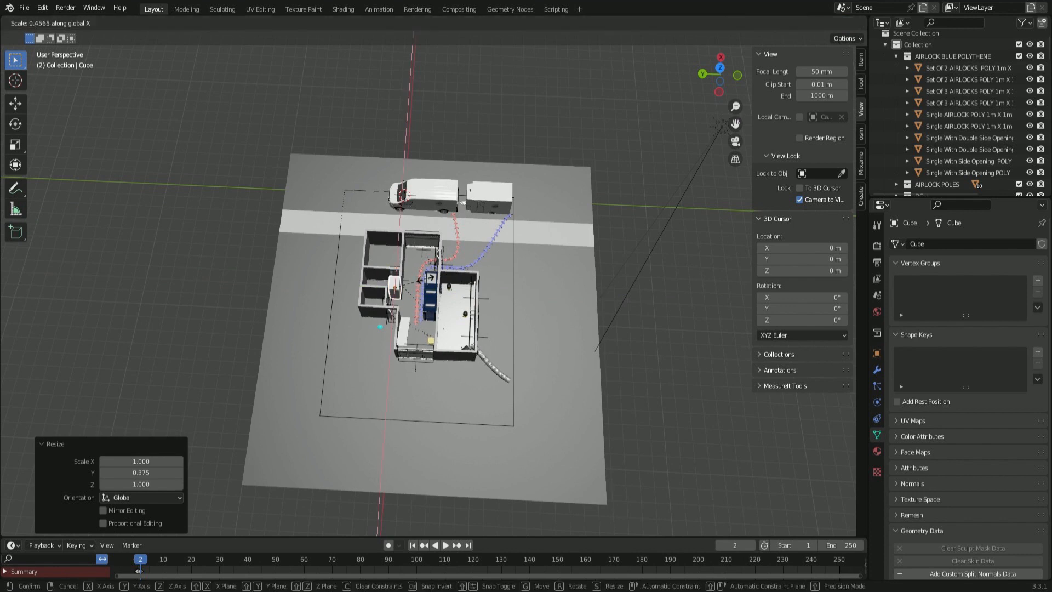
left_click(502, 274)
- Move the column along Y to the blue-floored room and lower it along Z into the room
key("g")
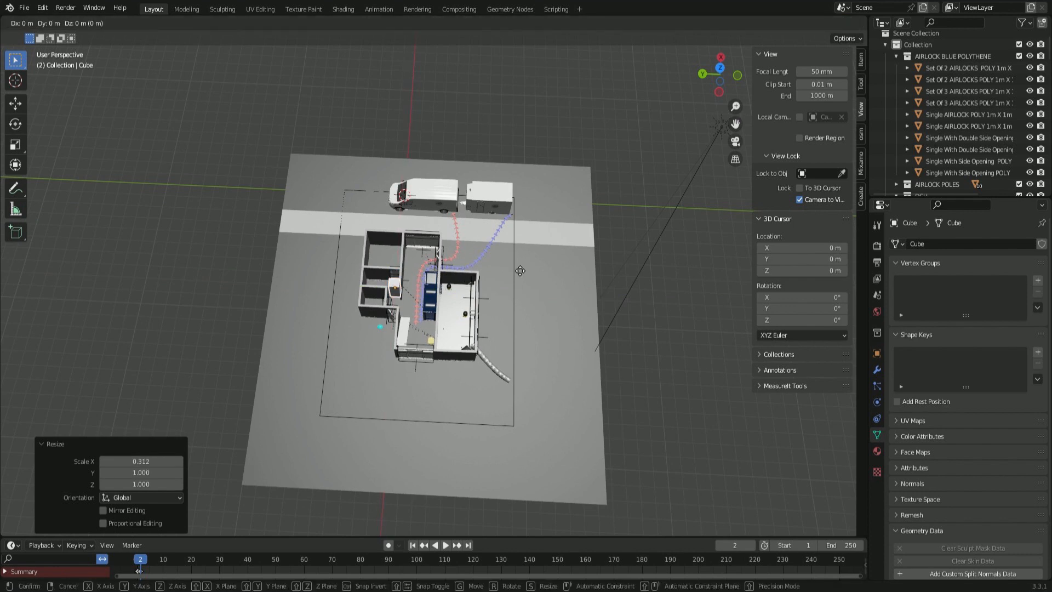
key("y")
left_click(539, 297)
scroll(539, 297, "up", 5)
middle_click_drag(539, 297, 433, 284)
key("g")
key("z")
left_click(443, 333)
- Move the column about 3.74 m along negative X and adjust it along Y into the room's corner
middle_click_drag(444, 332, 422, 356)
key("g")
key("x")
left_click(318, 360)
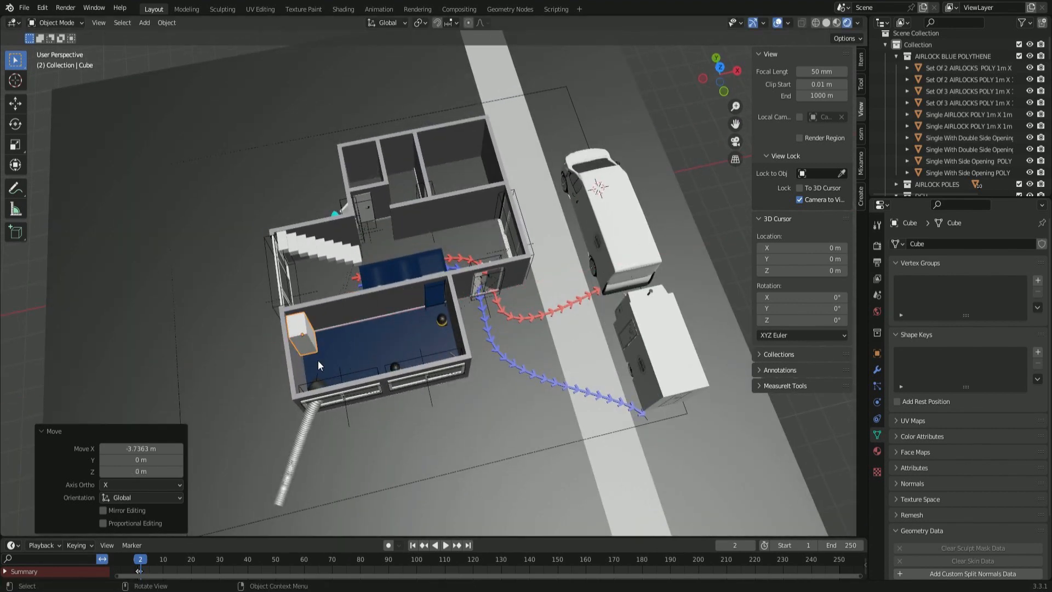
key("g")
key("y")
left_click(322, 359)
- Give the column a new material with a red base color
middle_click_drag(322, 360, 268, 300)
left_click(877, 451)
left_click(975, 289)
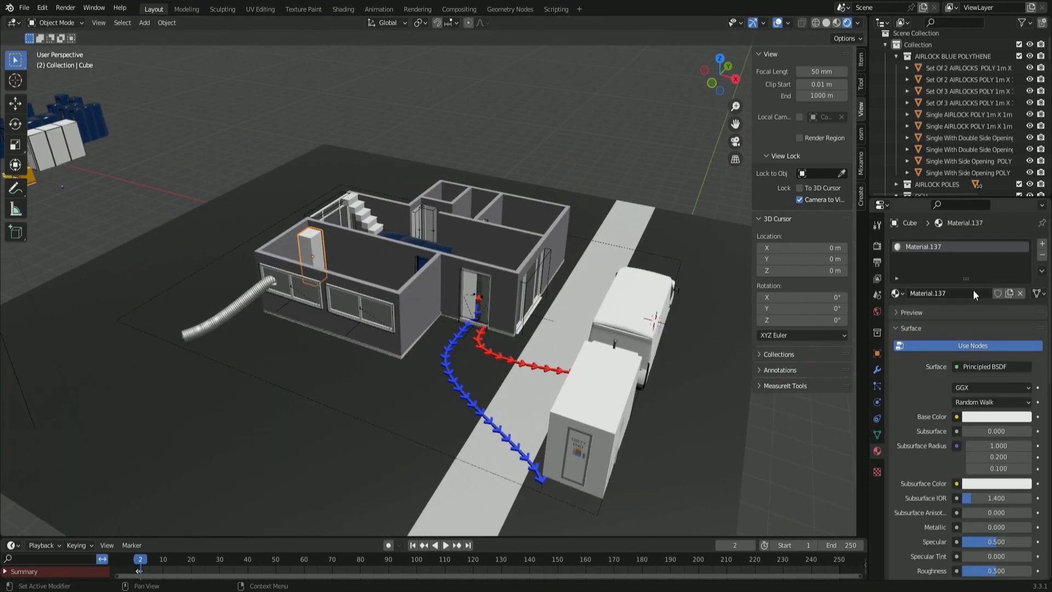
left_click(984, 416)
left_click(970, 333)
- Add a second material slot with a new white material and assign it to the column's top face
scroll(317, 240, "up", 2)
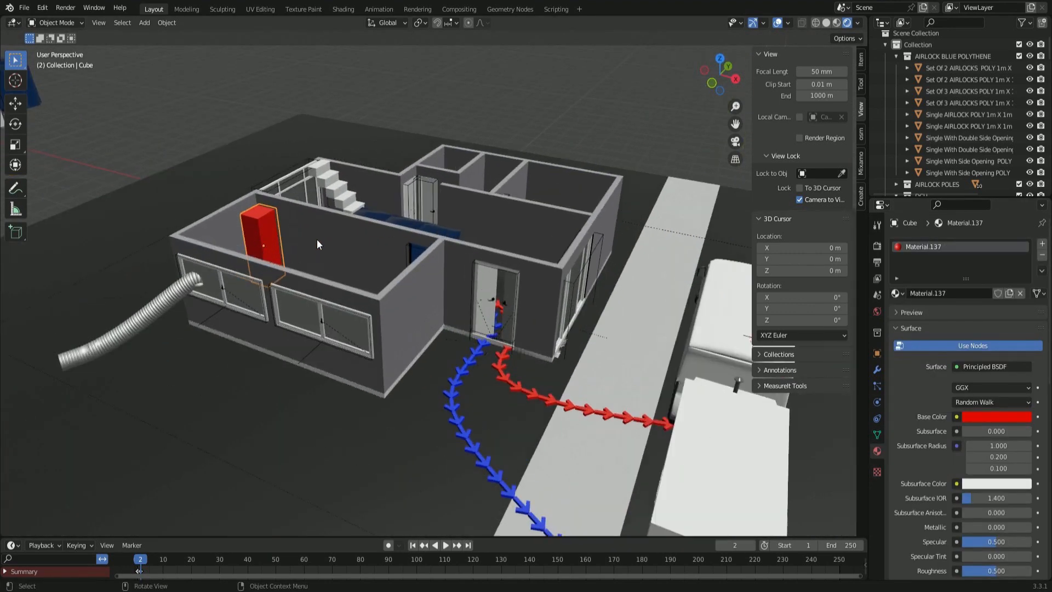
middle_click_drag(296, 224, 446, 266, "shift")
scroll(445, 266, "up", 7)
key("Tab")
left_click(376, 240)
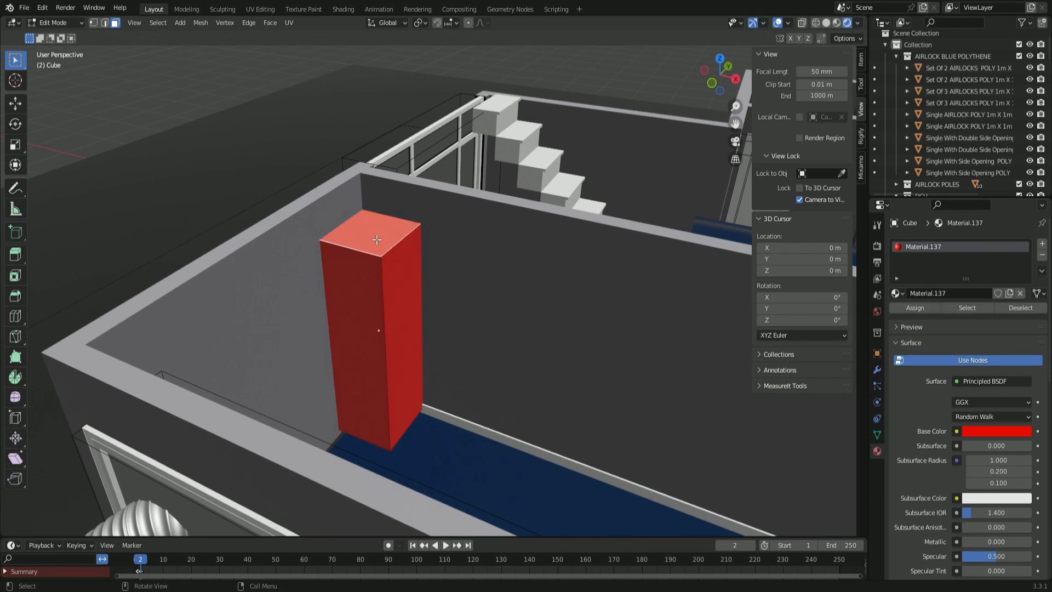
left_click(1042, 243)
left_click(950, 316)
left_click(915, 331)
key("Tab")
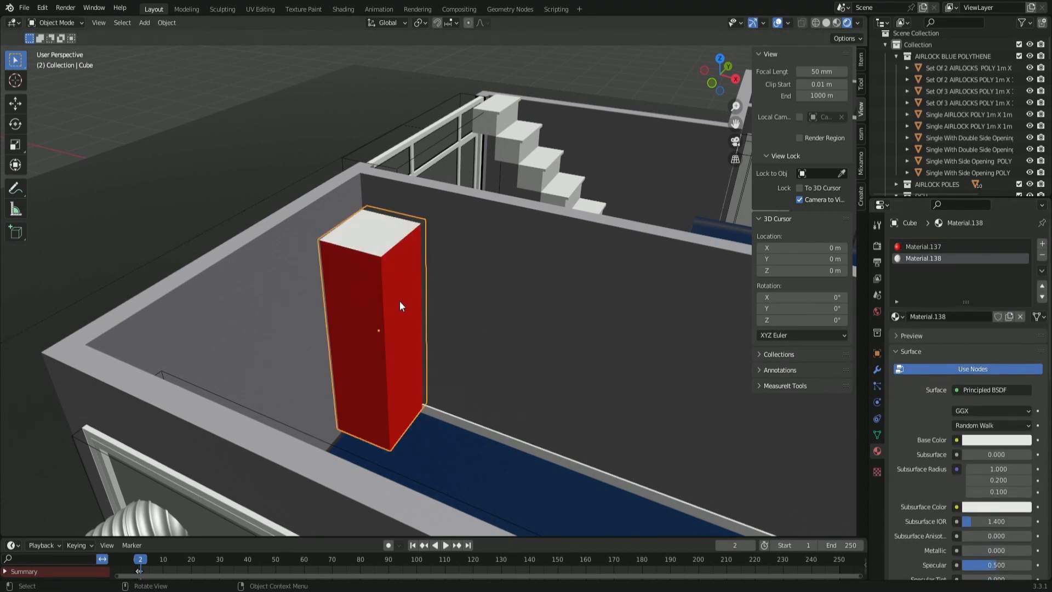
- Lower the red column slightly along Z towards the room's floor
key("g")
key("z")
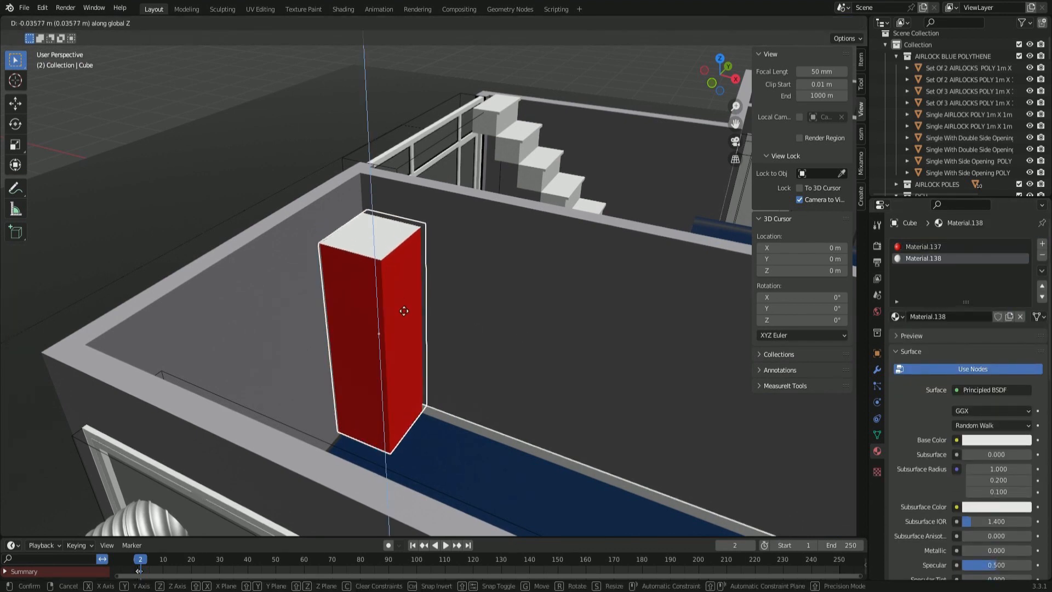
left_click(401, 319)
- Raise the column's white top face about 0.43 m along Z and check the column from the camera view
key("Tab")
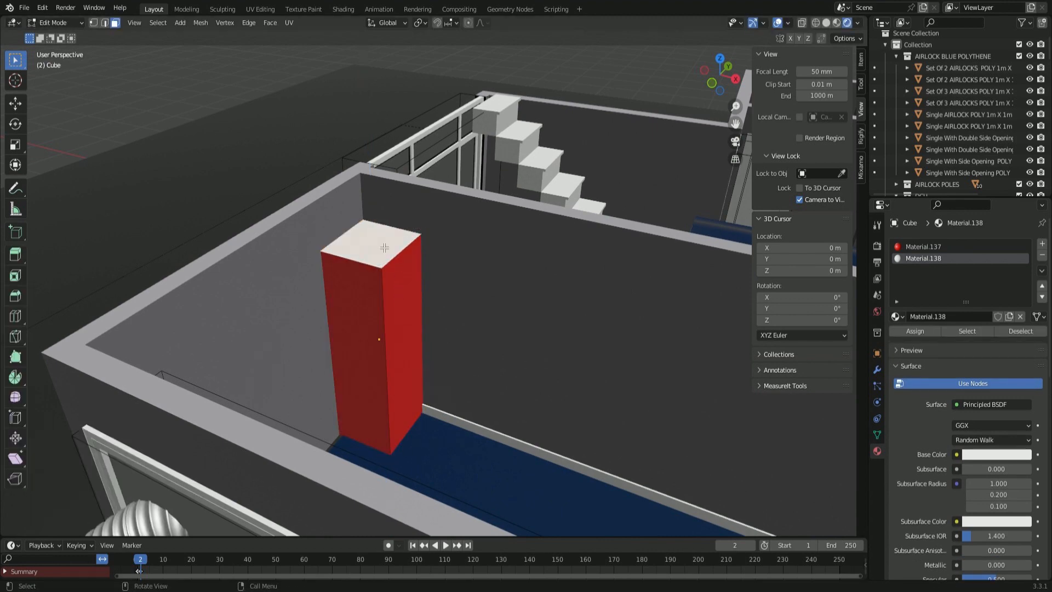
key("g")
key("z")
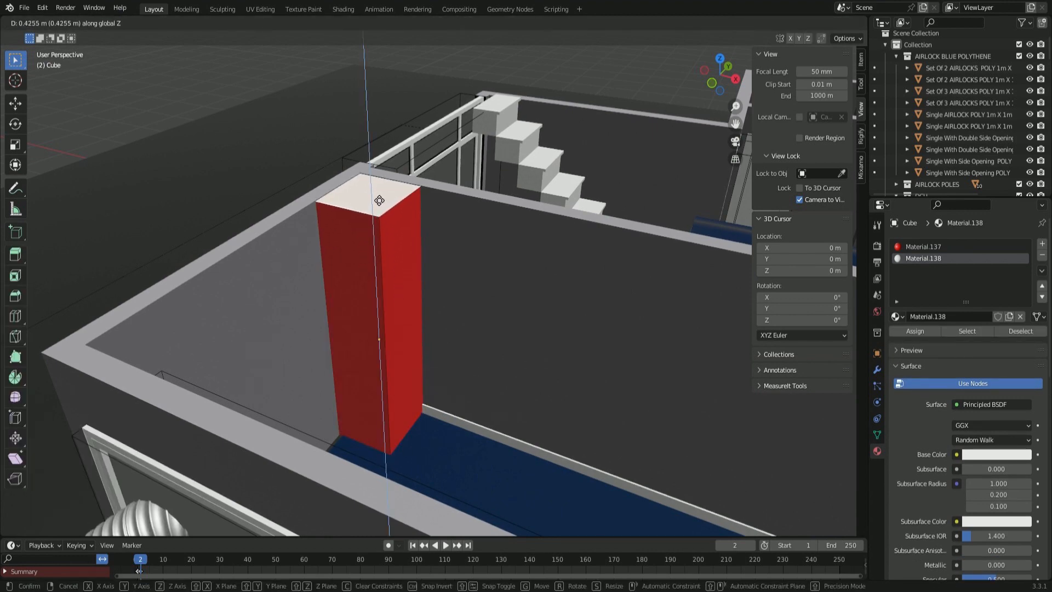
left_click(379, 200)
key("KP_0")
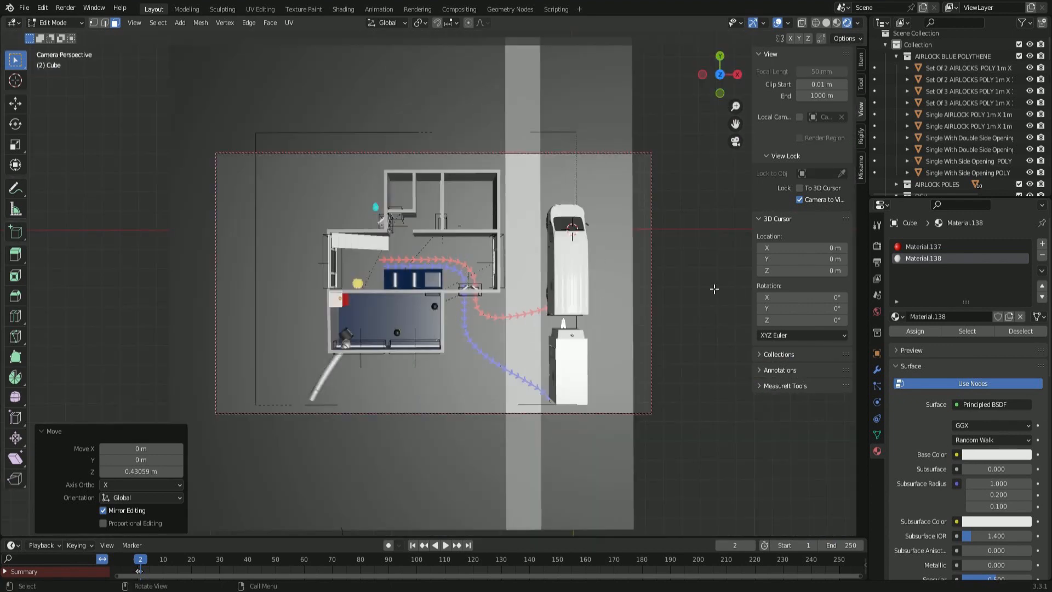
left_click(689, 294)
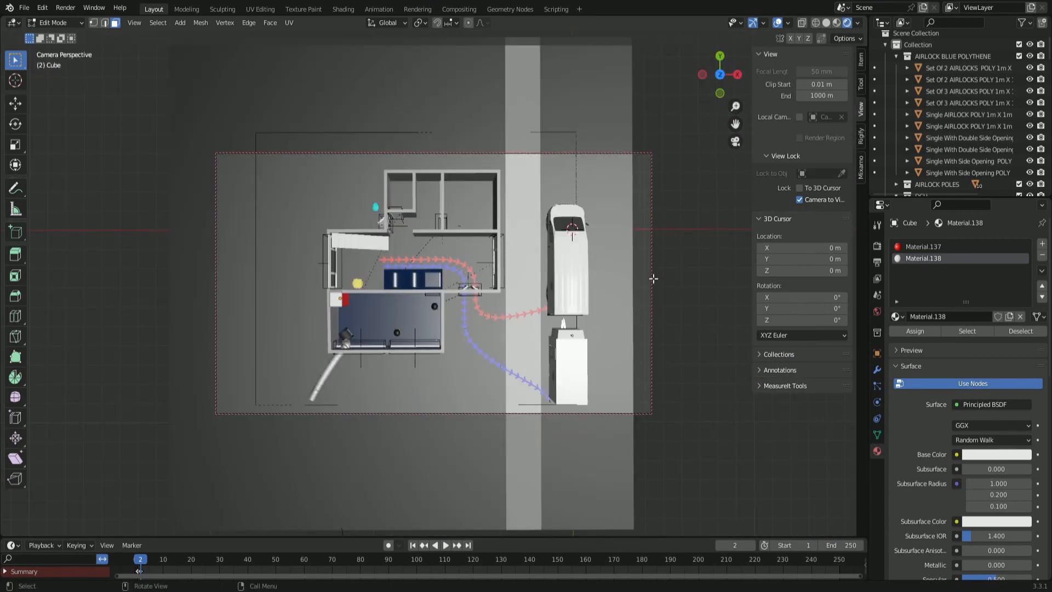
key("Tab")
- Hide the blue set of two airlocks and the adjoining single airlock in the house, and render the image
left_click(425, 281)
left_click(391, 284, "shift")
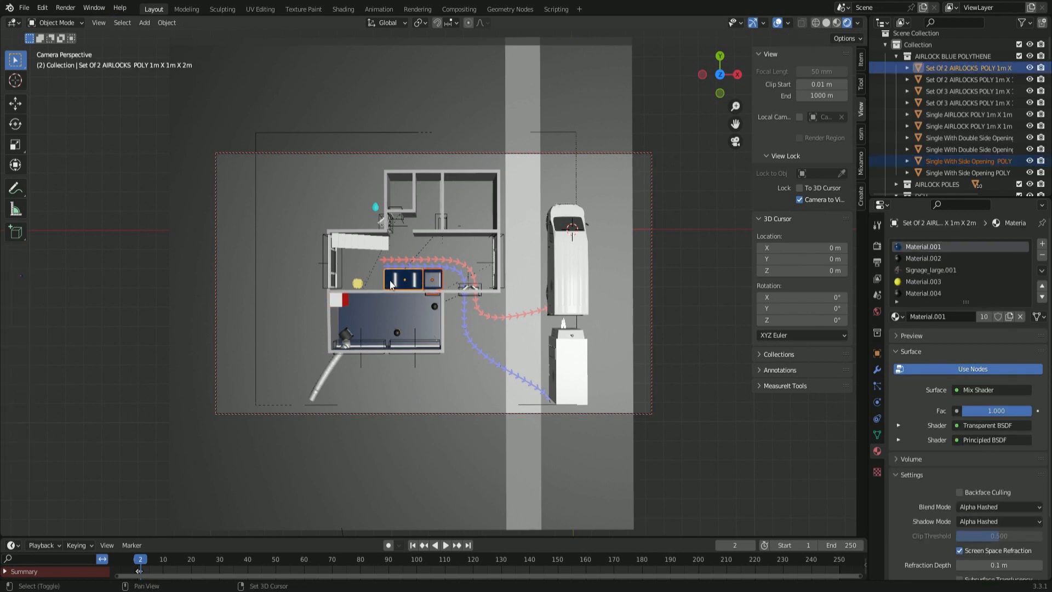
key("h")
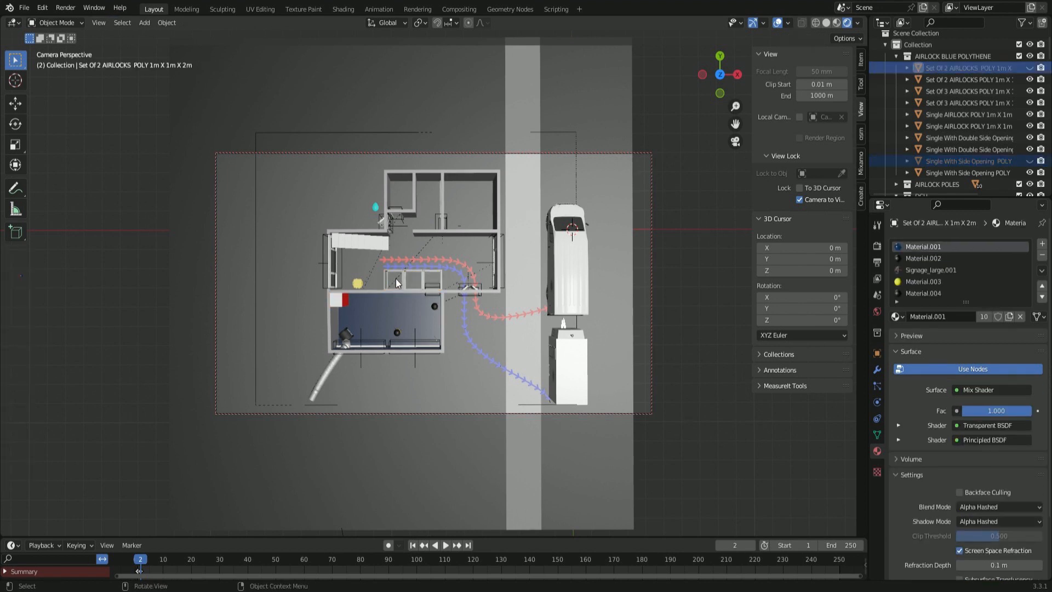
left_click(41, 8)
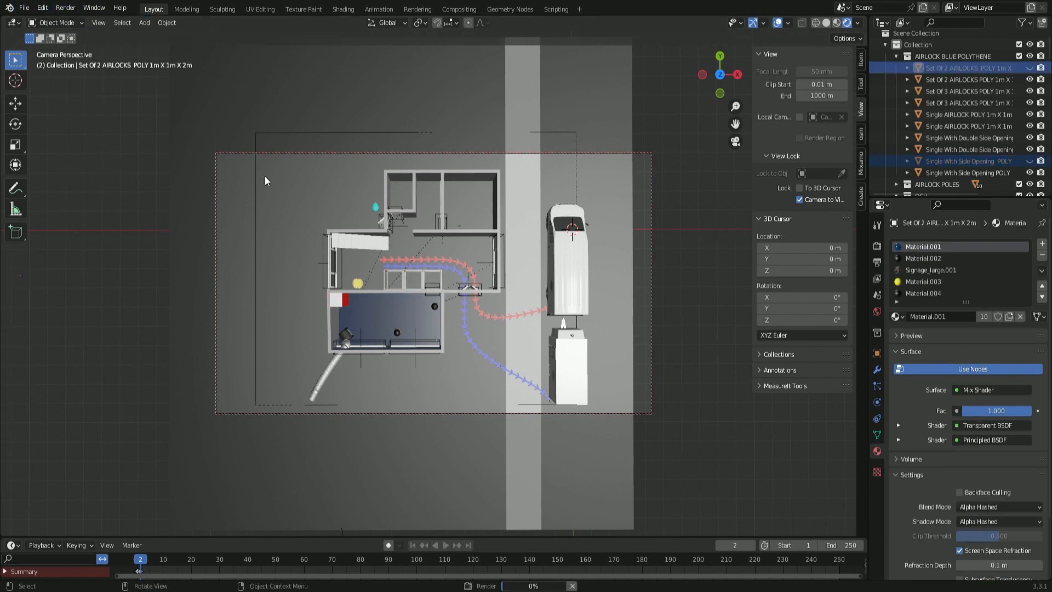